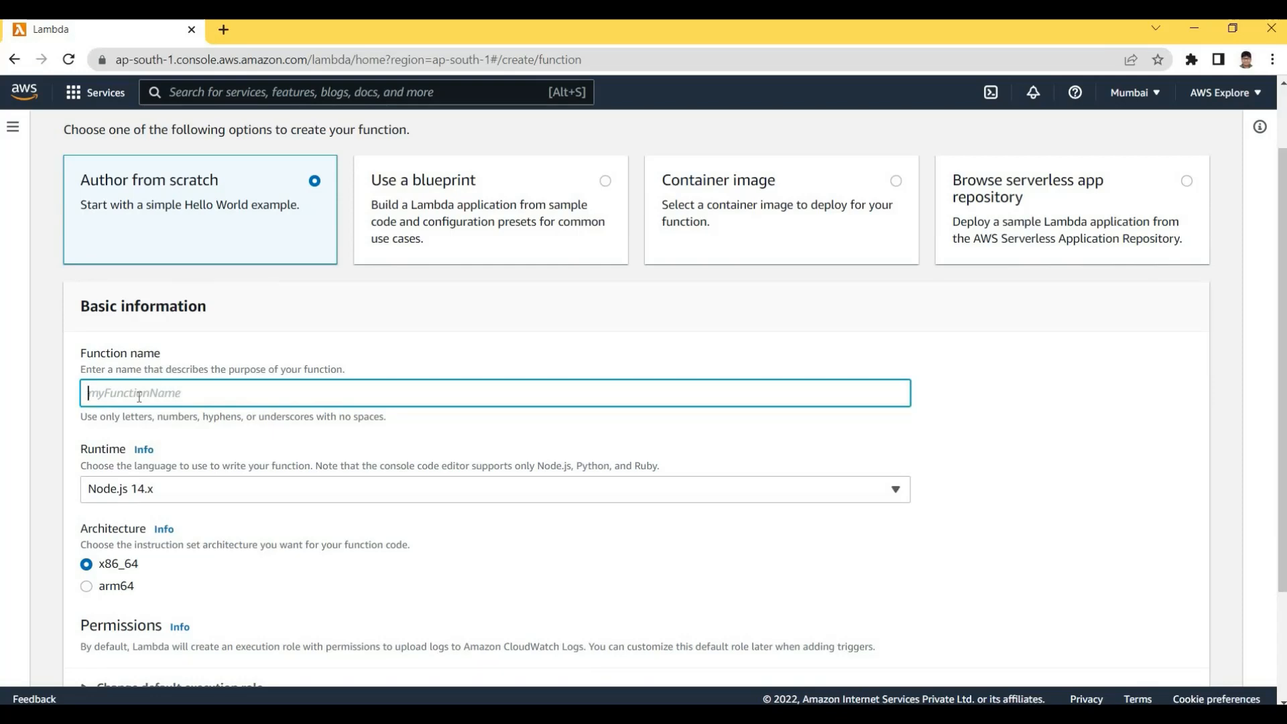
Enter LambdaURLCustomDomainDemo as the new function's name, fixing typos, and select the name
type("S")
key("BackSpace")
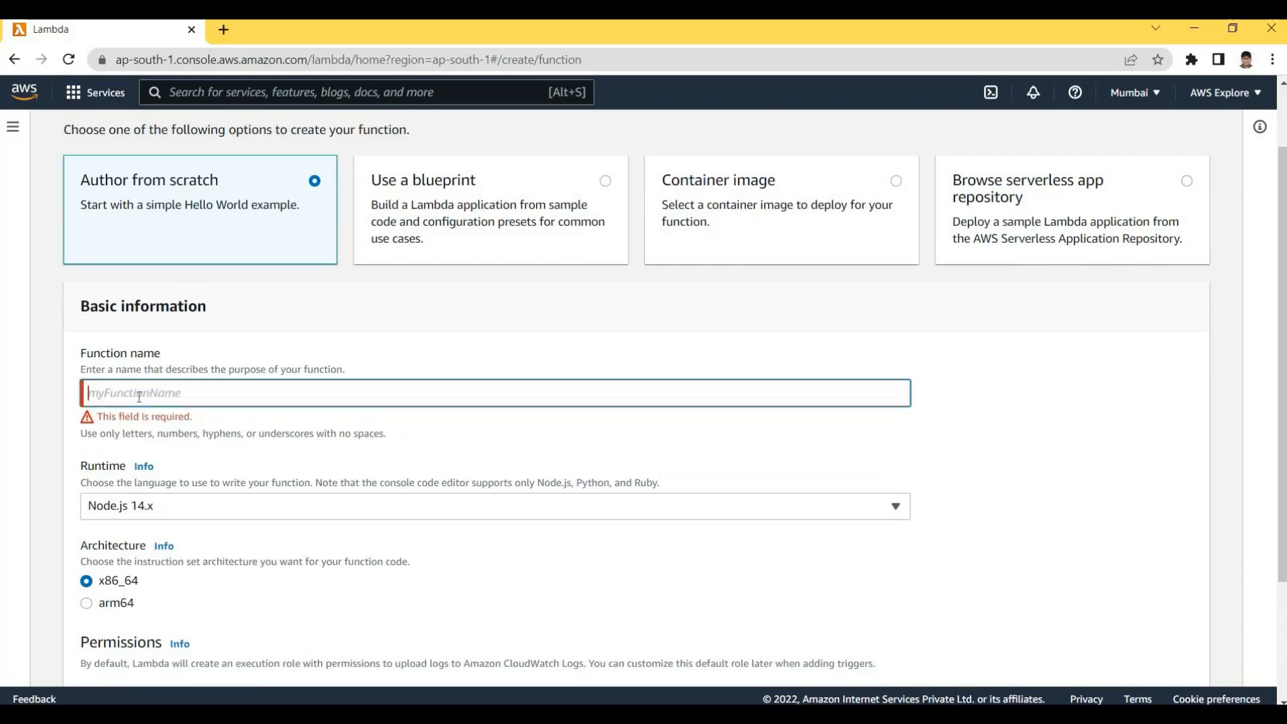
type("Lamb")
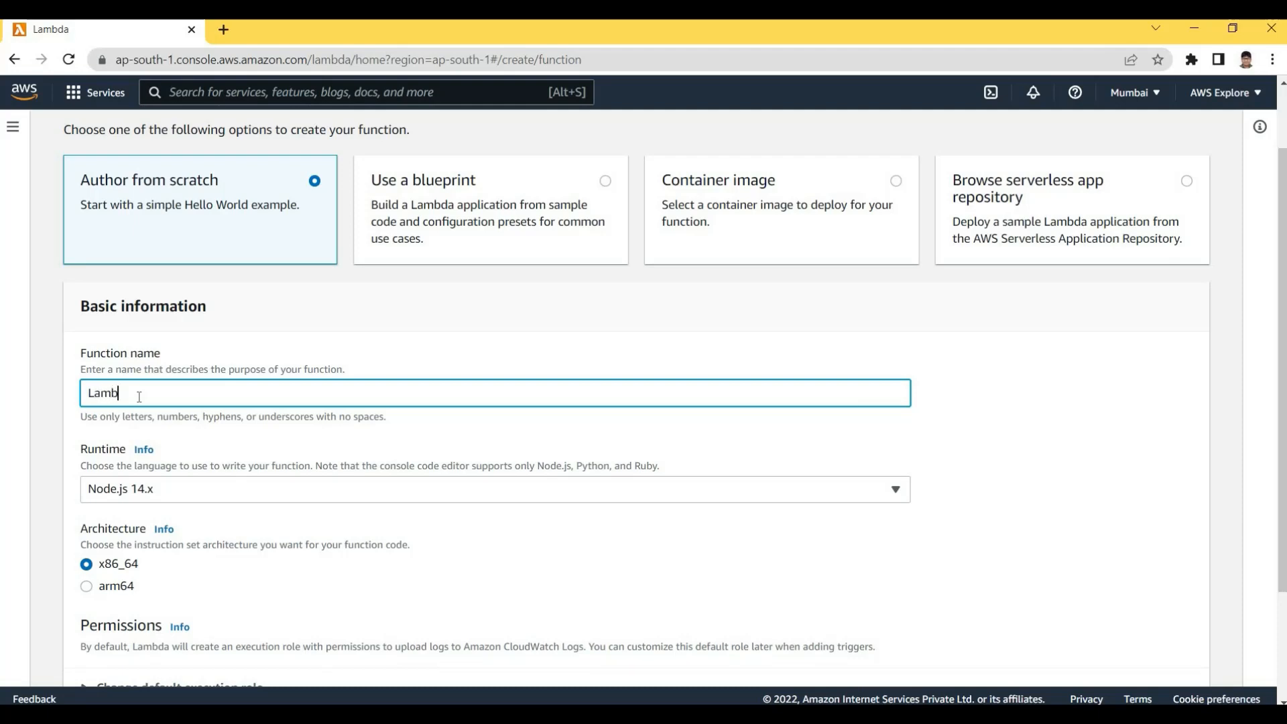
type("daURL")
key("BackSpace")
key("BackSpace")
type("CustomDomainDemo")
key("ctrl+a")
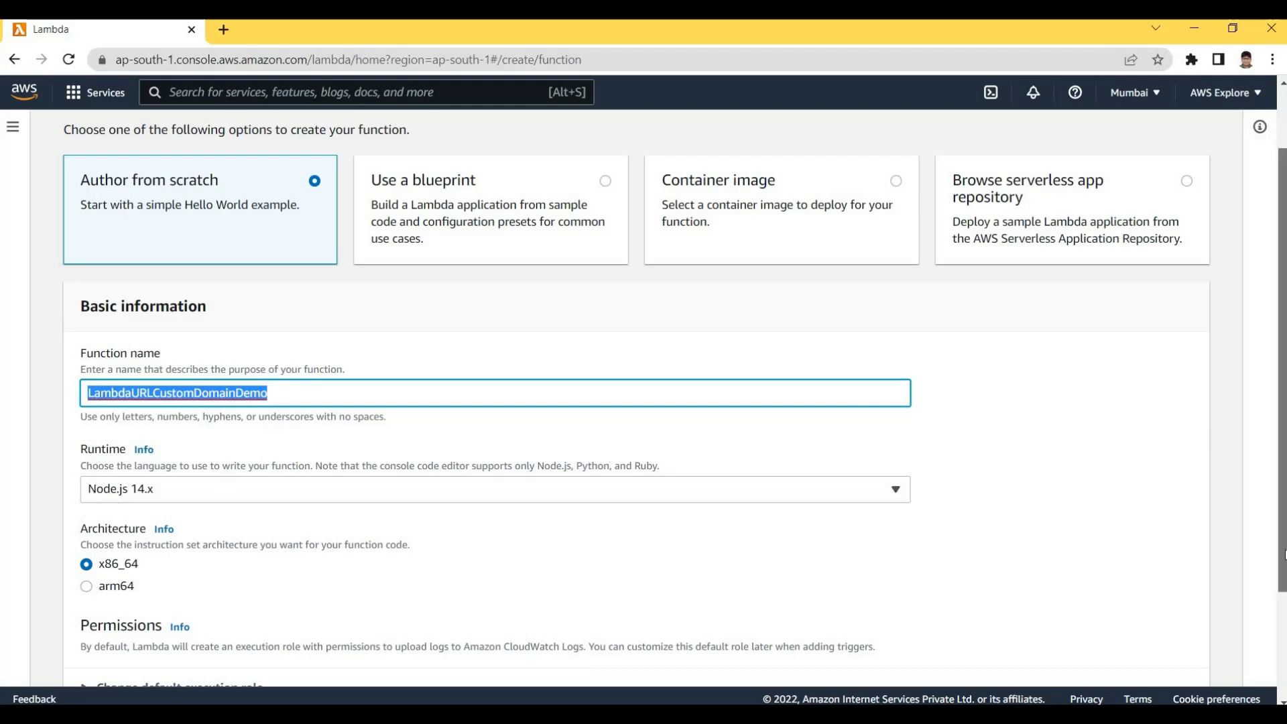
scroll(1112, 560, "down", 3)
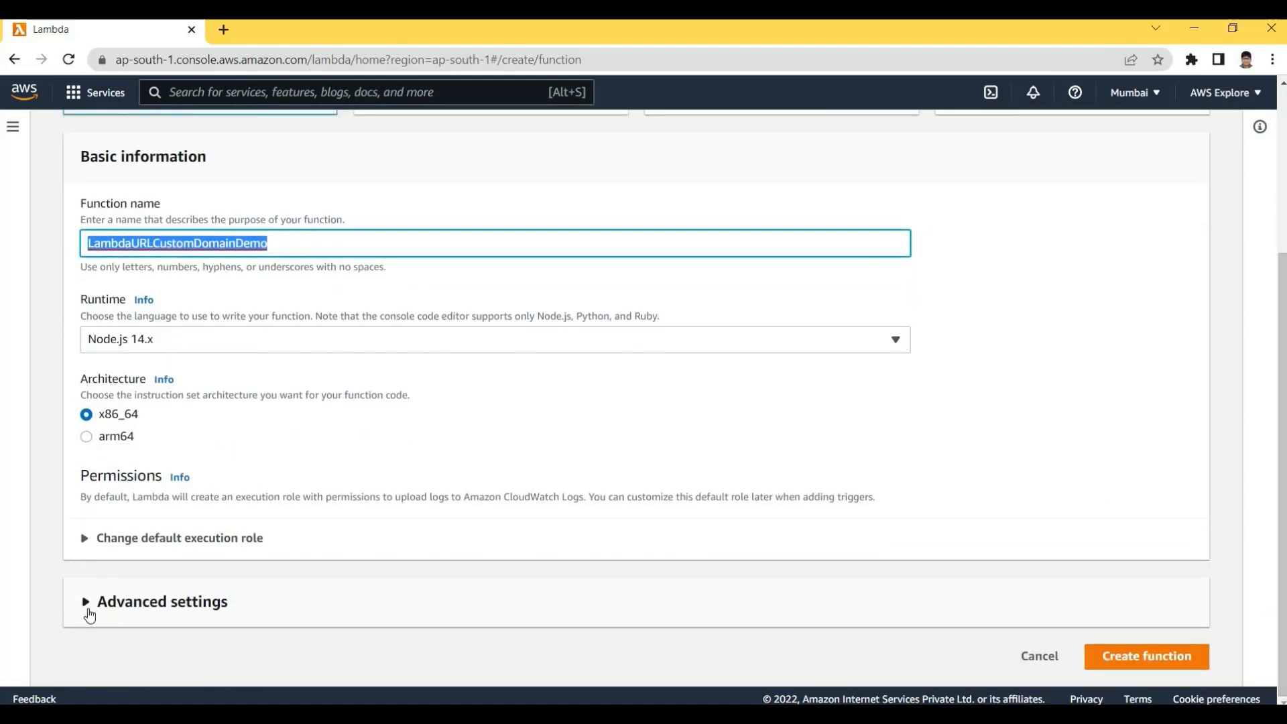
In Advanced settings, enable a function URL with auth type NONE and create the function
left_click(89, 611)
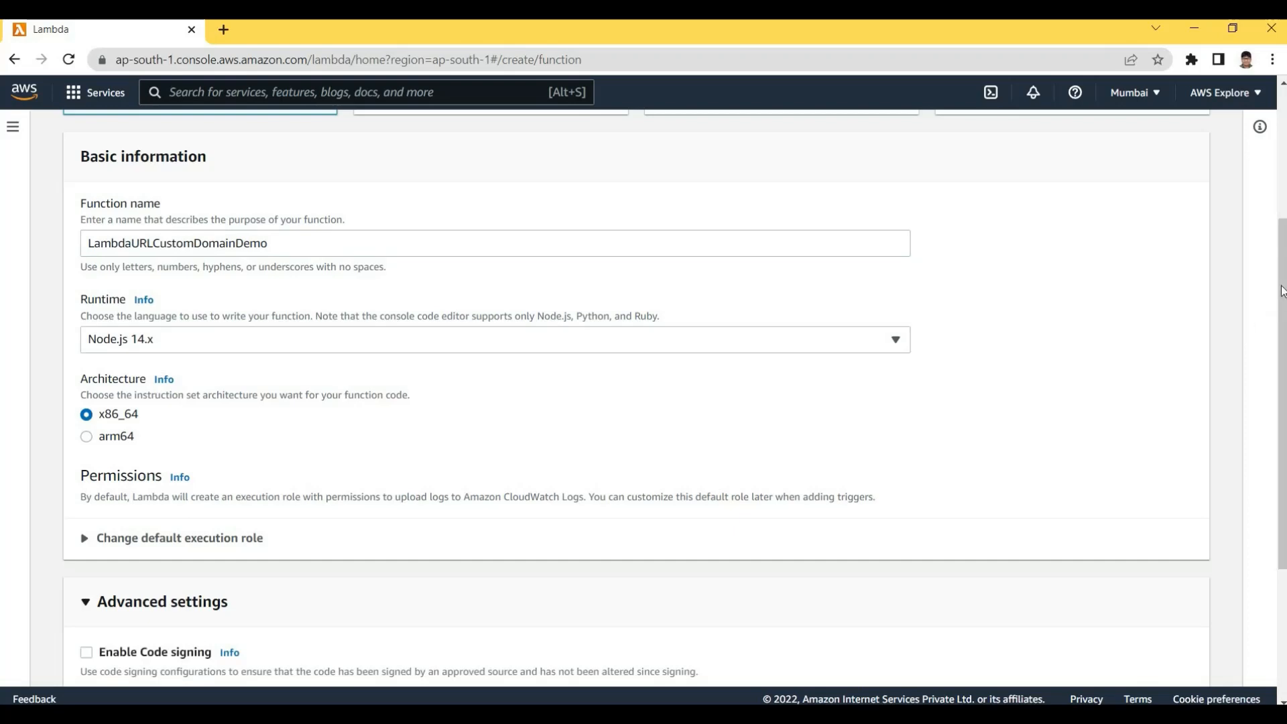
scroll(465, 440, "down", 4)
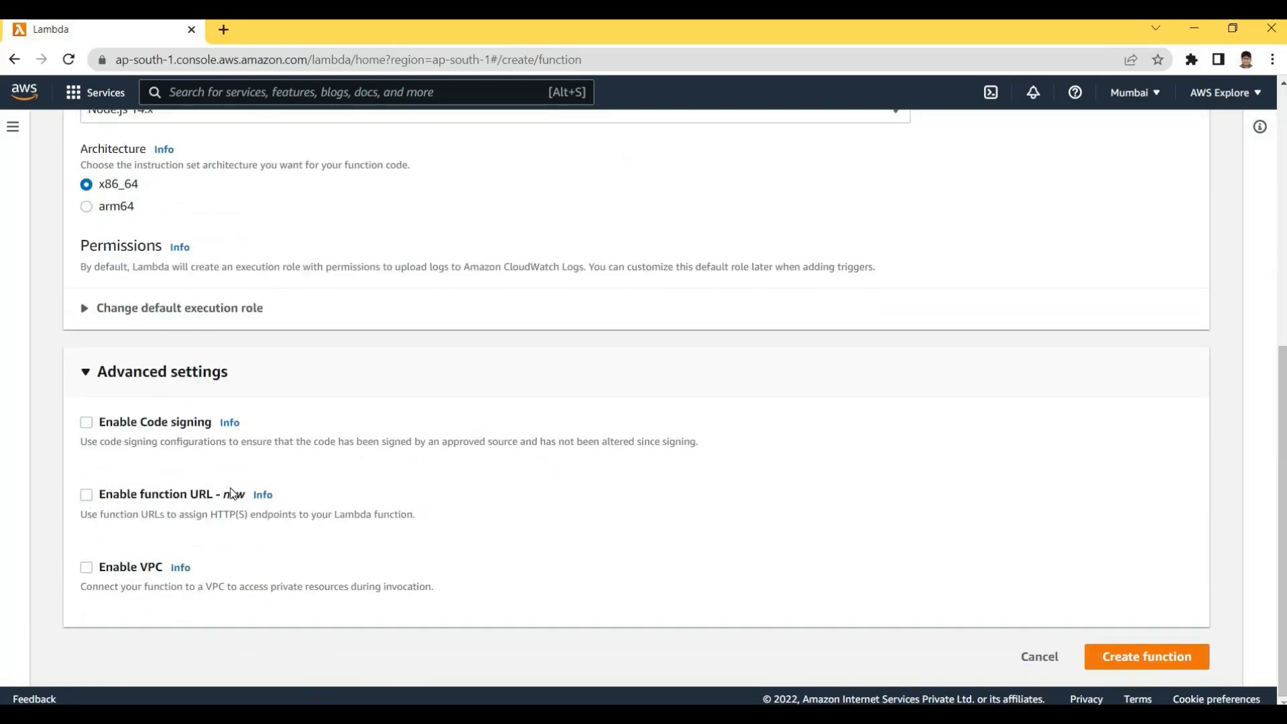
left_click(86, 496)
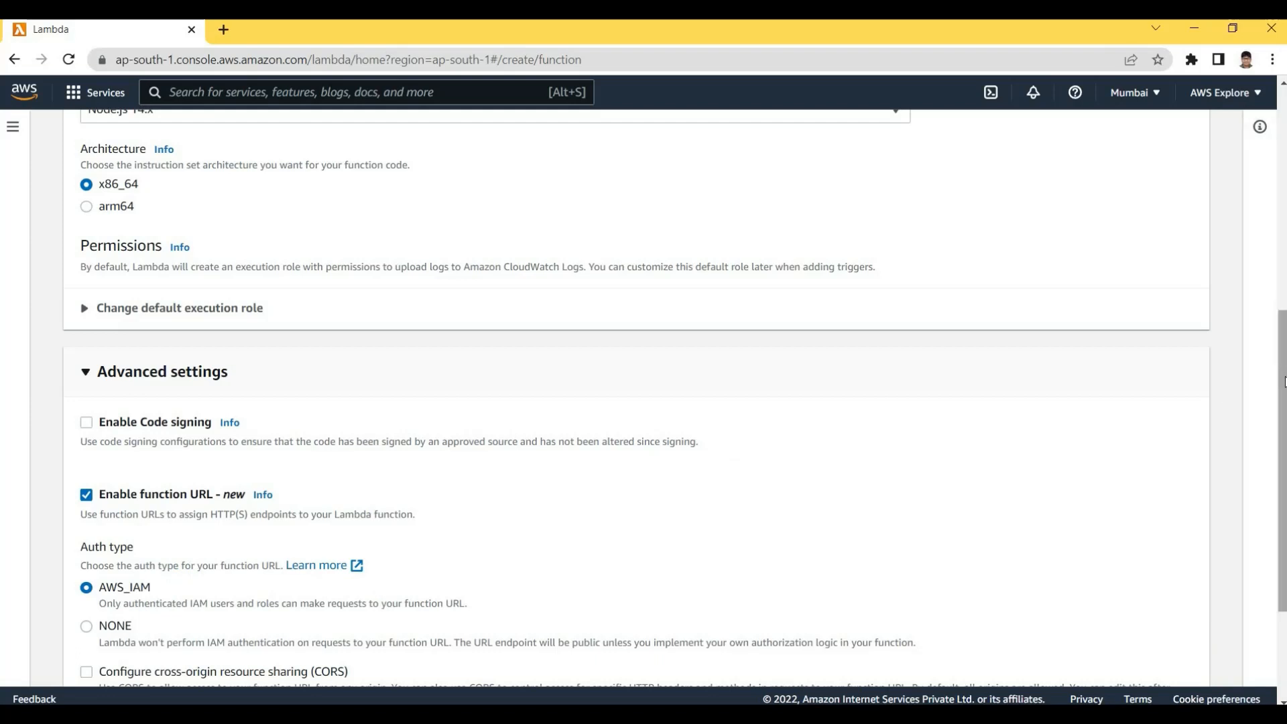
left_click_drag(1284, 419, 1285, 418)
scroll(379, 422, "down", 3)
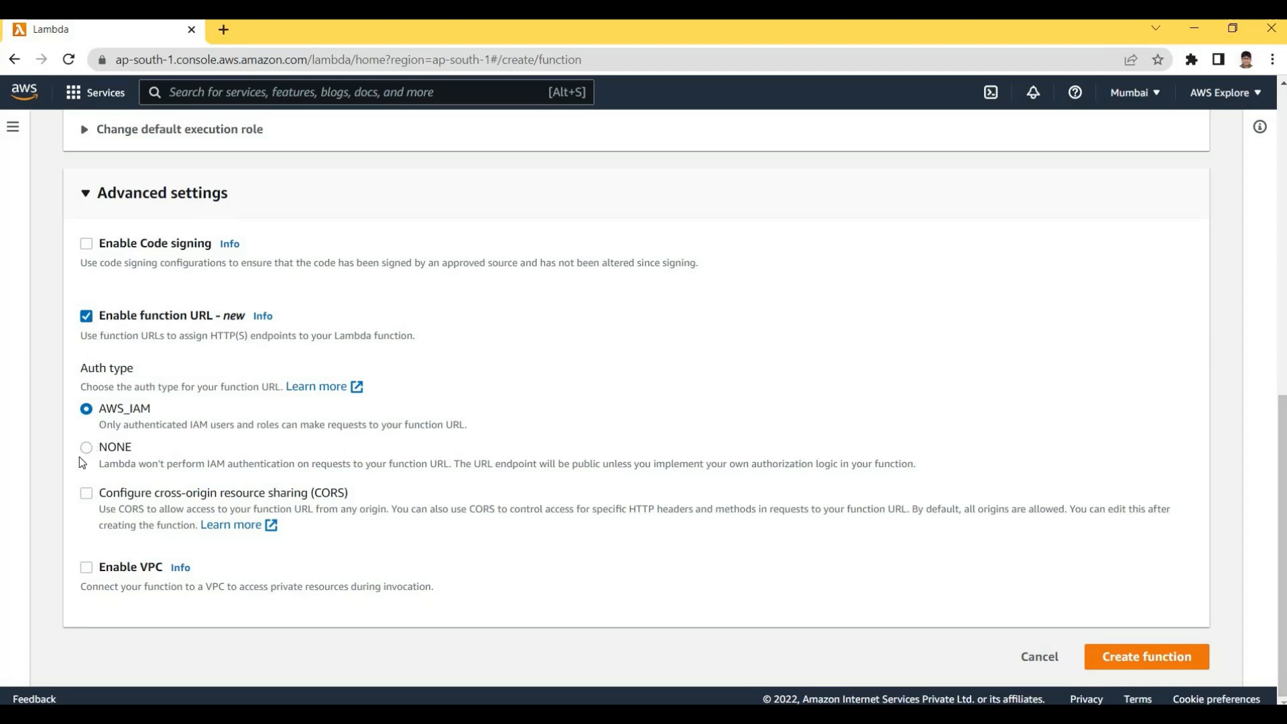
left_click(116, 449)
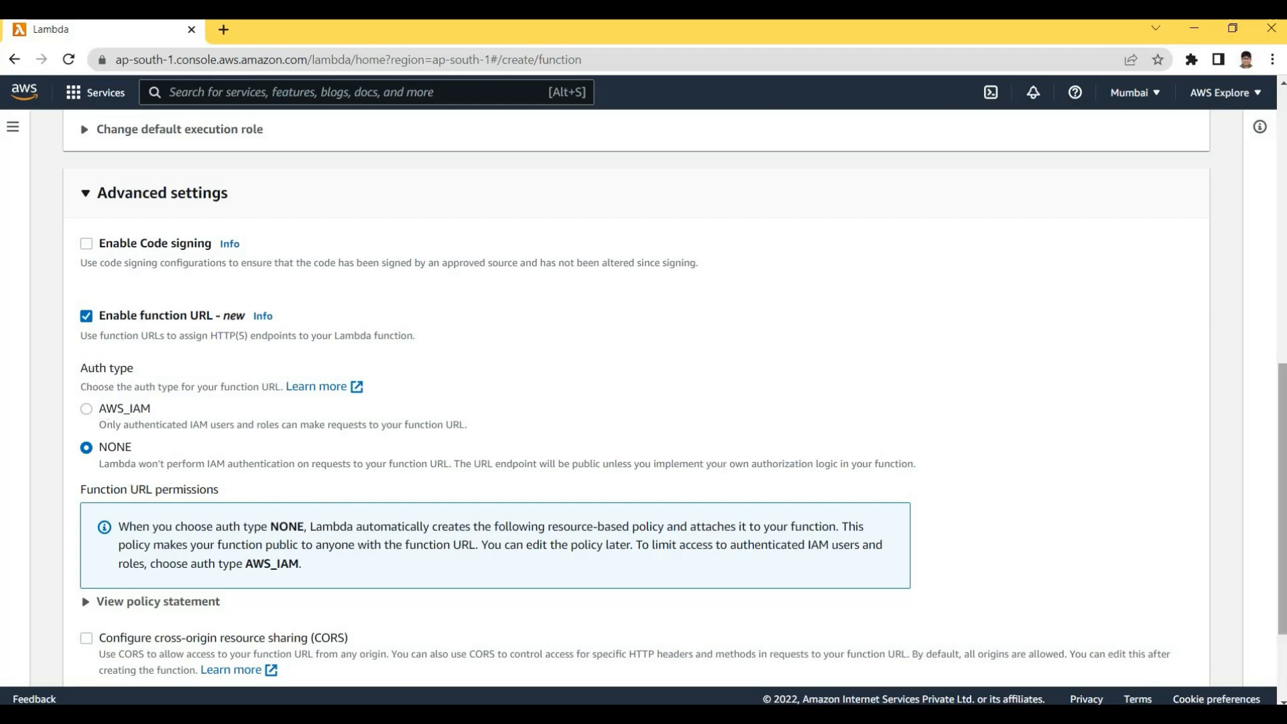
left_click_drag(1283, 407, 1283, 469)
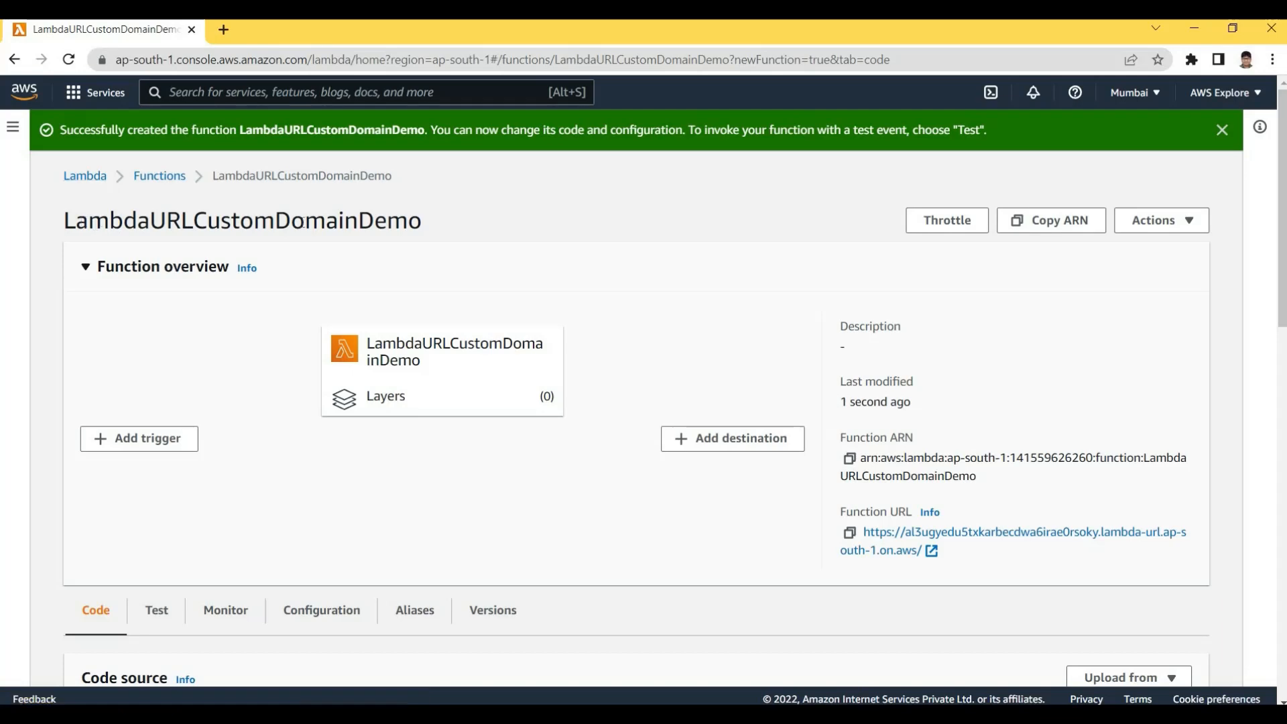
Show the Configuration > Function URL settings with the public URL and auth type NONE
left_click_drag(75, 221, 914, 503)
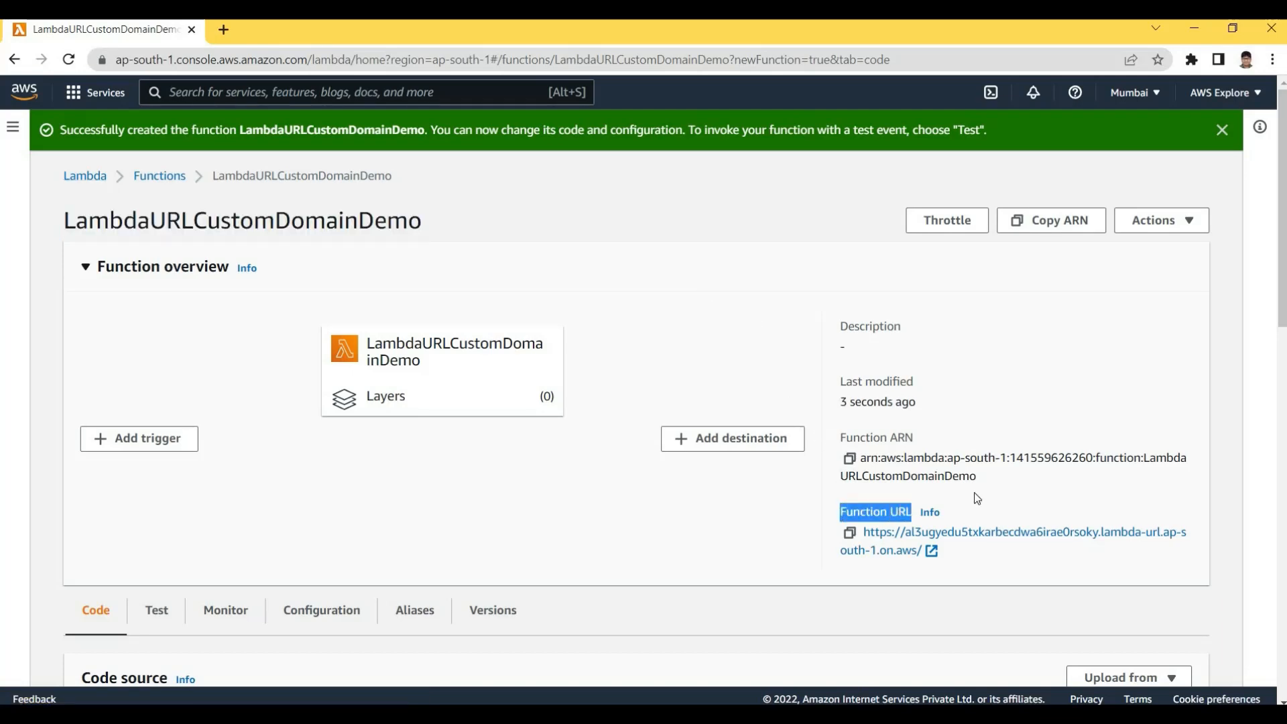
left_click(1271, 320)
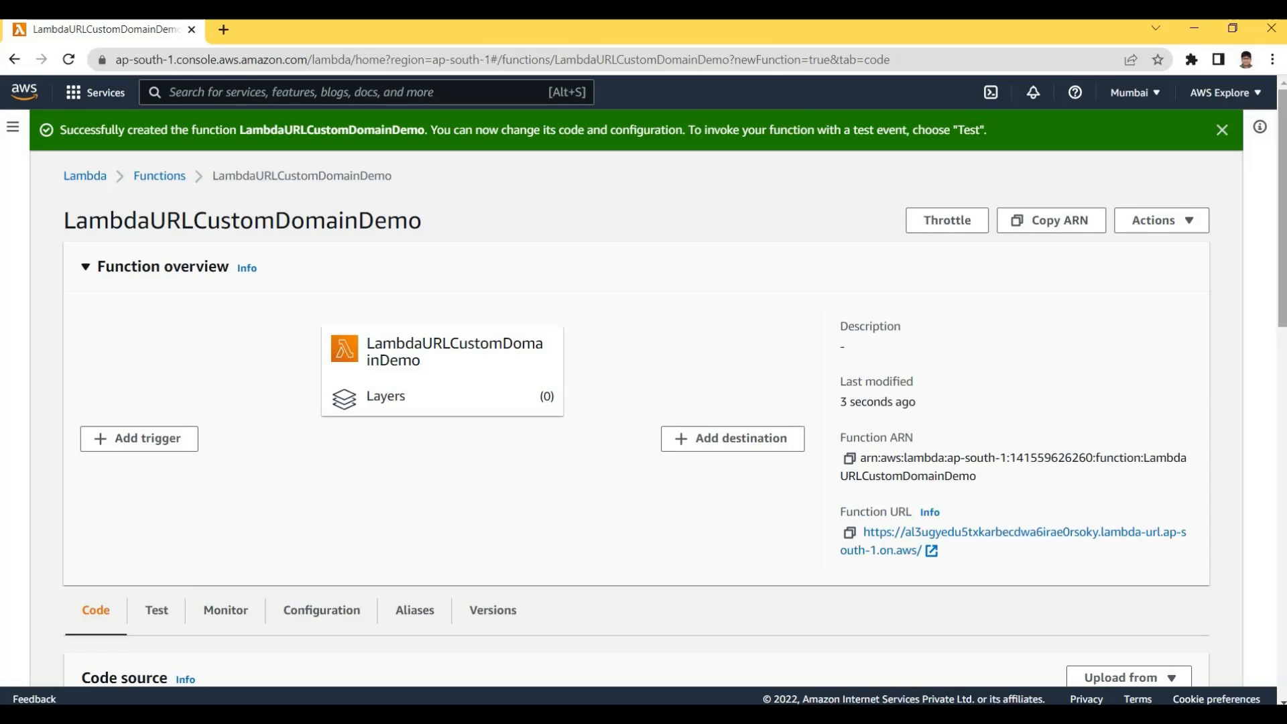
scroll(364, 303, "down", 2)
scroll(364, 303, "down", 3)
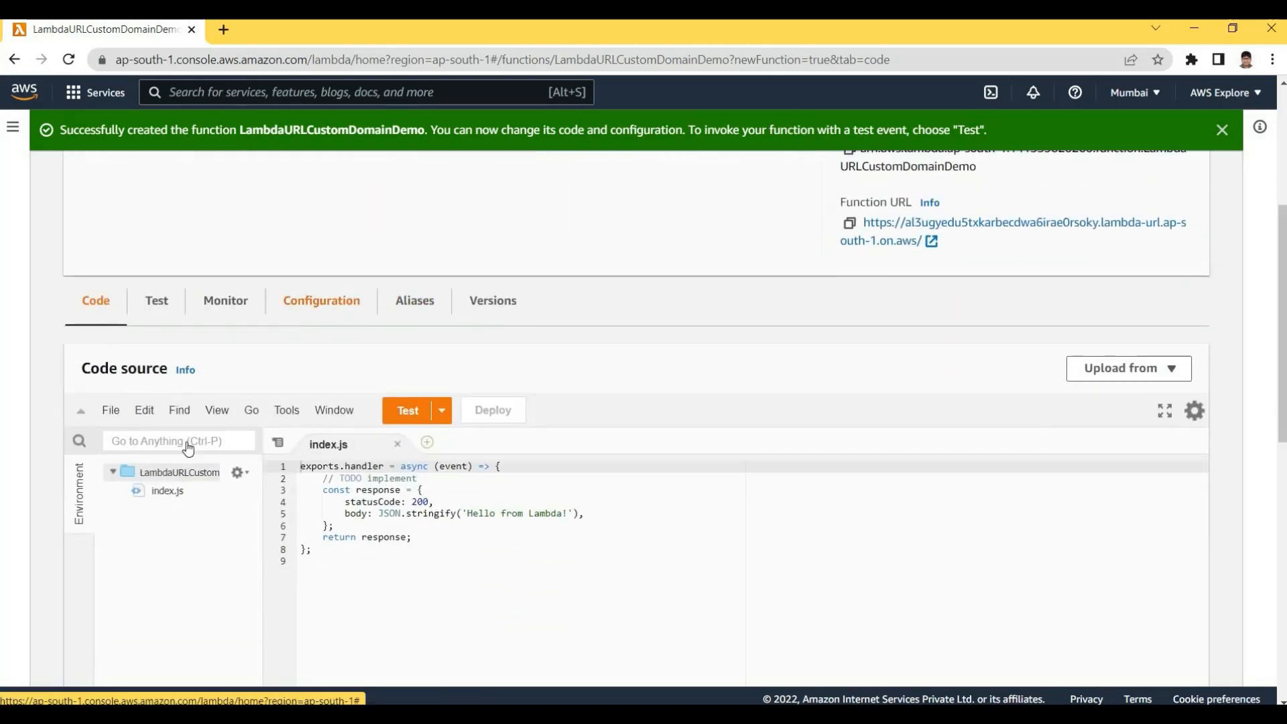
left_click(335, 306)
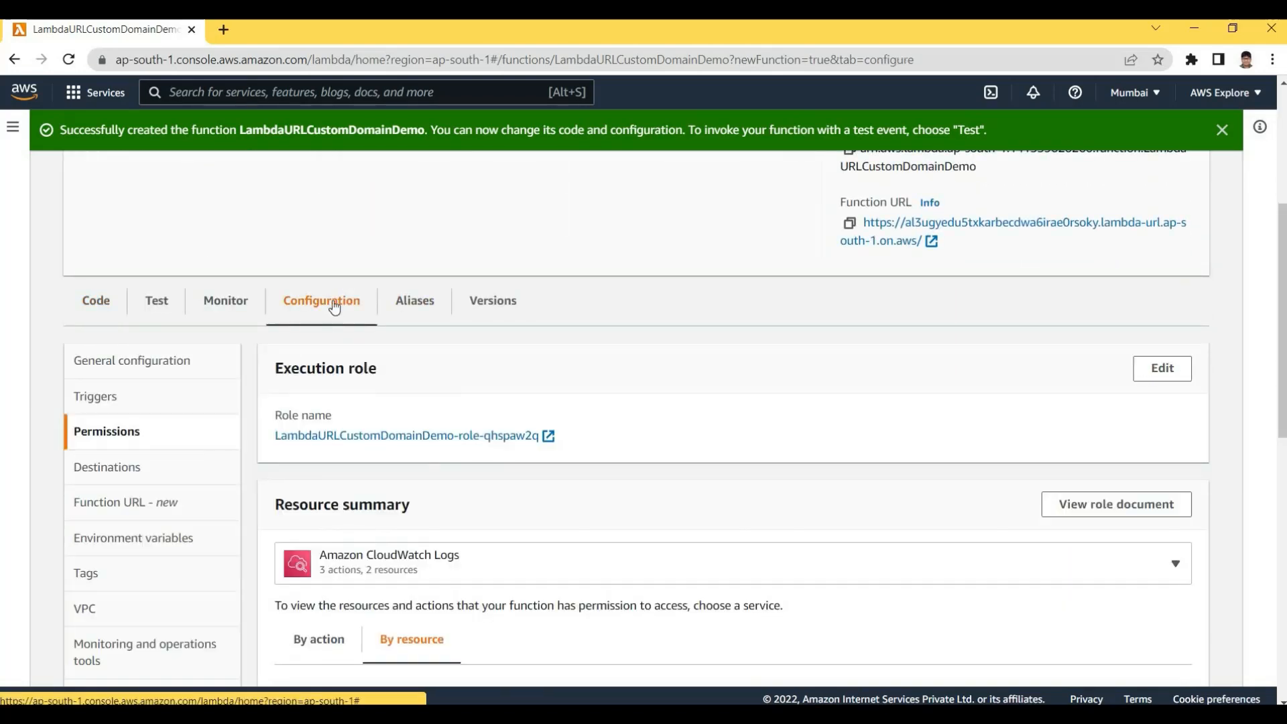
left_click(120, 513)
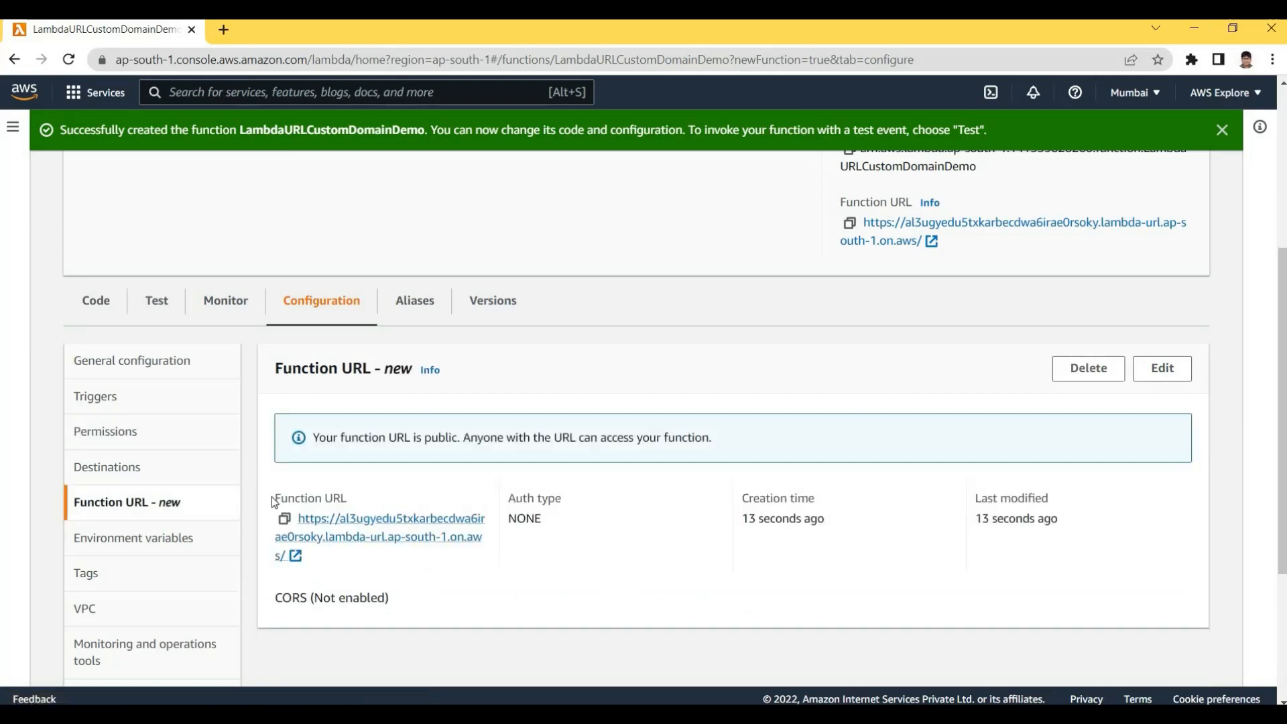
left_click_drag(275, 498, 555, 499)
Open the function URL in a new tab, see 'Hello from Lambda!', and return to the console
left_click(465, 521)
scroll(944, 477, "up", 4)
left_click(945, 477)
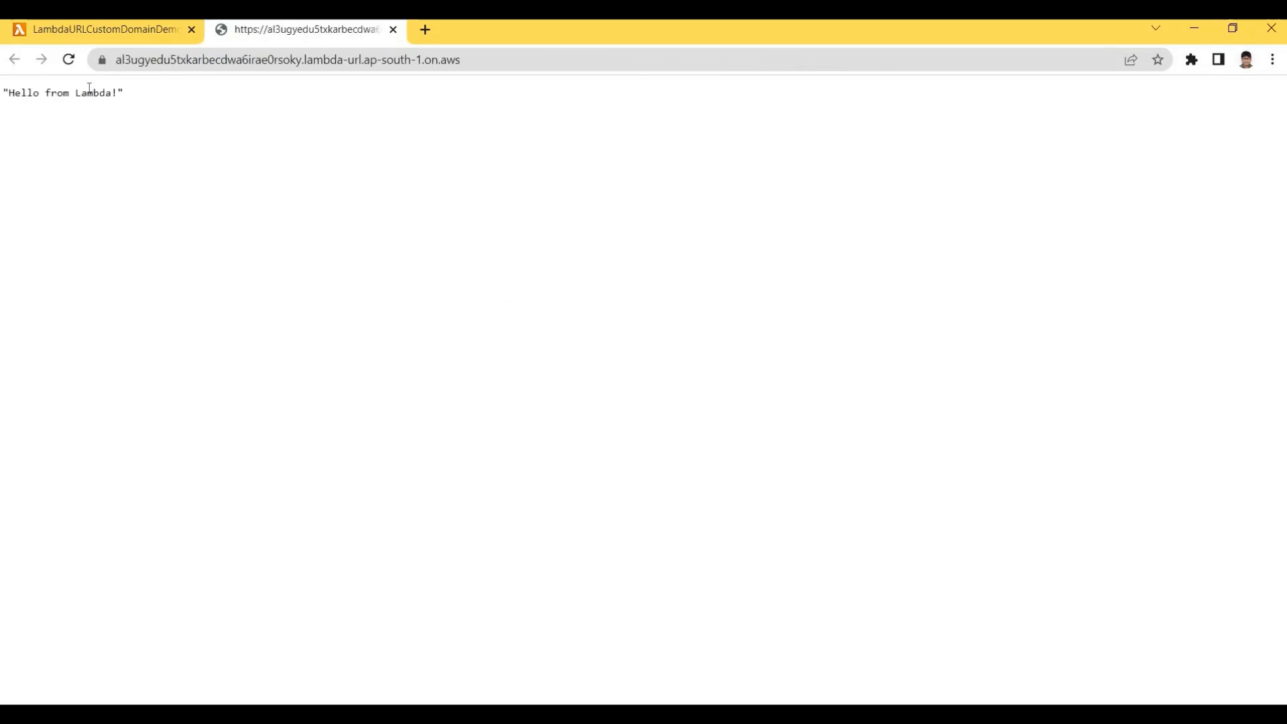
left_click_drag(125, 92, 2, 93)
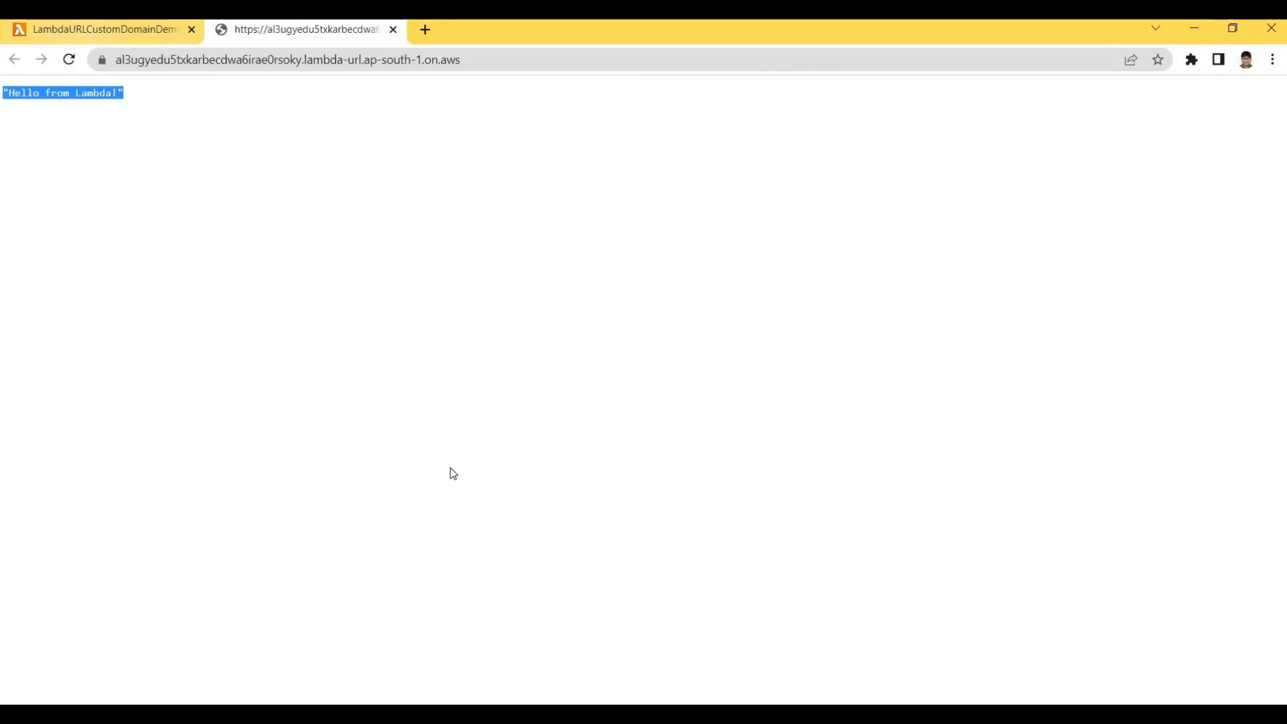
key("ctrl+shift+Tab")
left_click(95, 551)
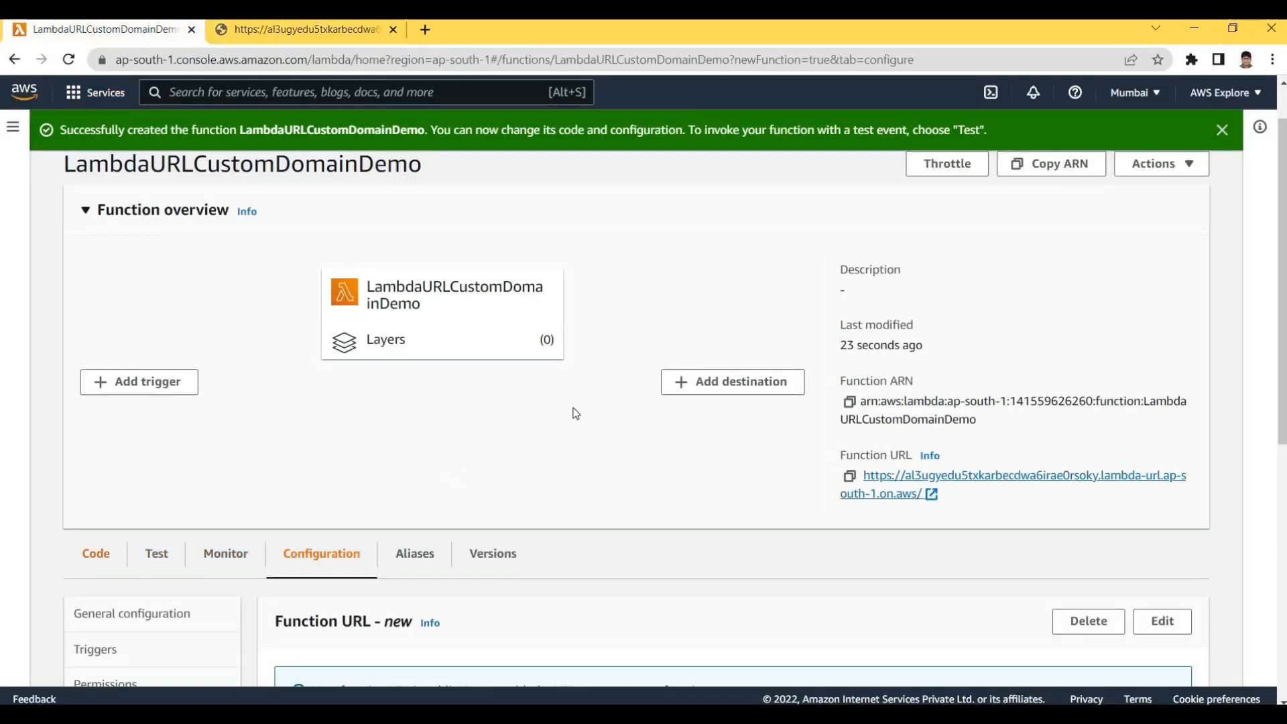
Select the default 'Hello from Lambda!' handler code in index.js, undoing an accidental paste
scroll(608, 394, "down", 3)
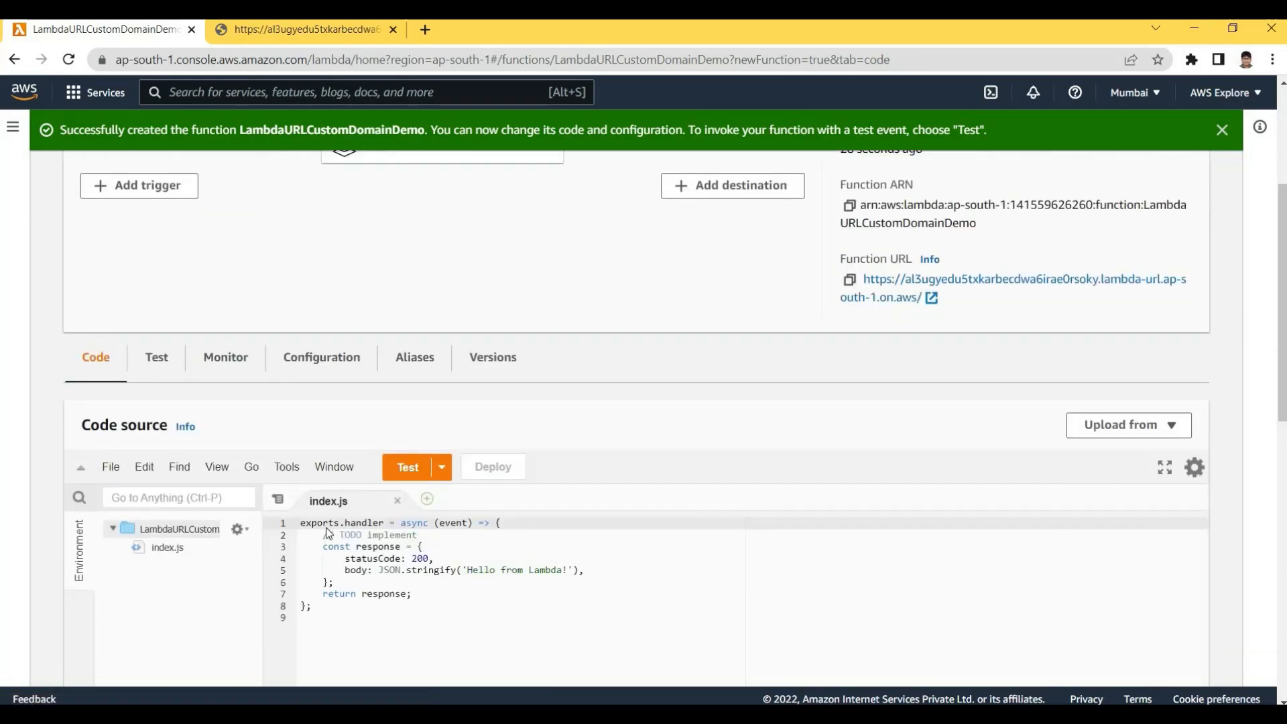
left_click(356, 522)
key("End")
left_click(458, 571)
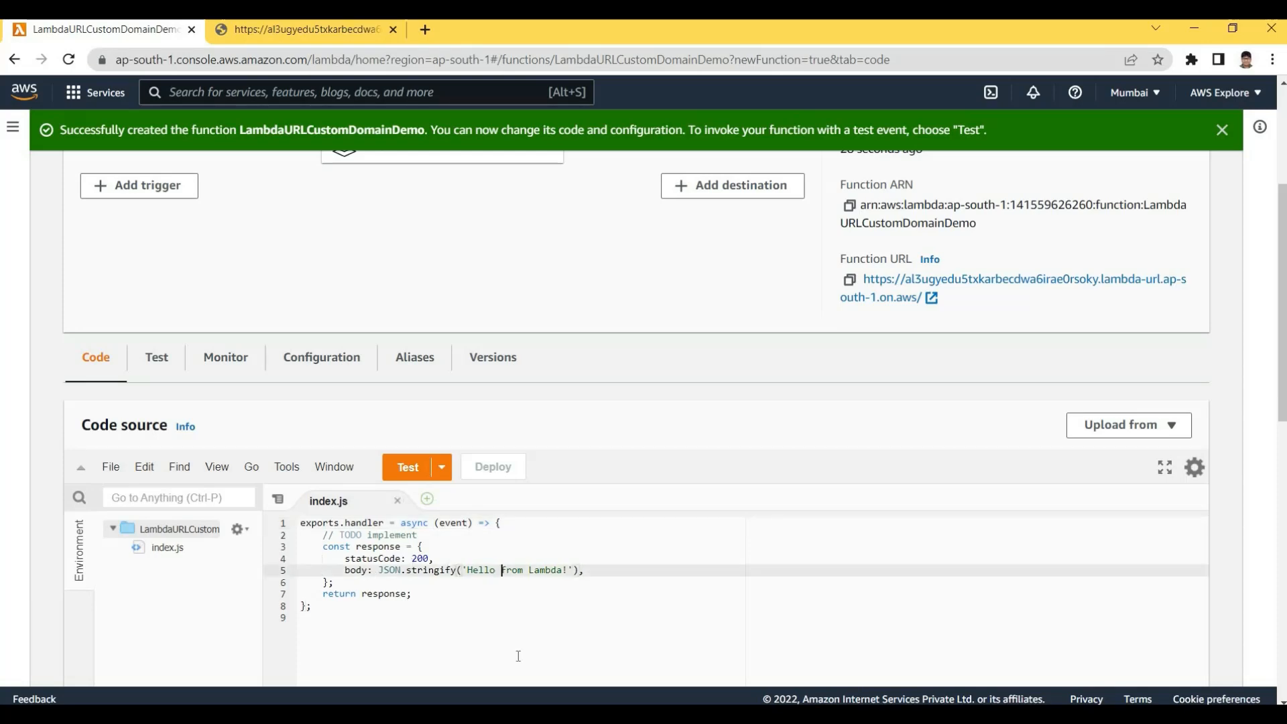
key("Down")
key("Down")
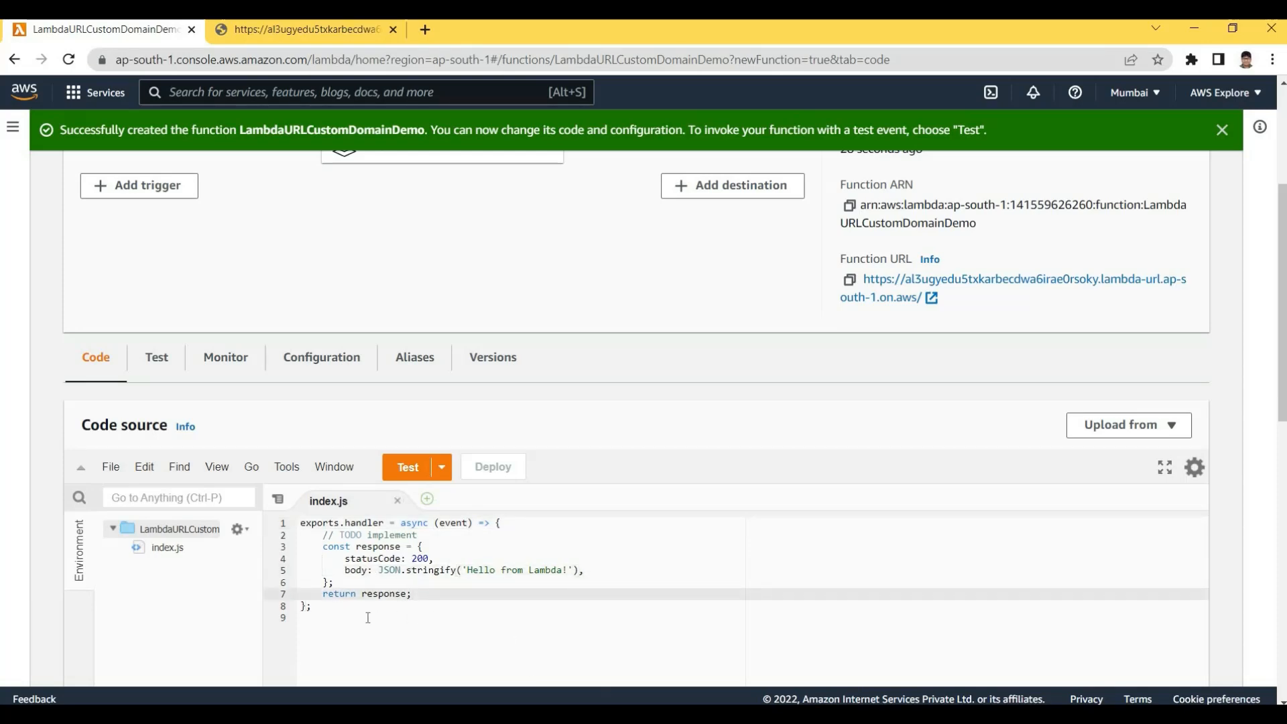
left_click_drag(335, 617, 443, 517)
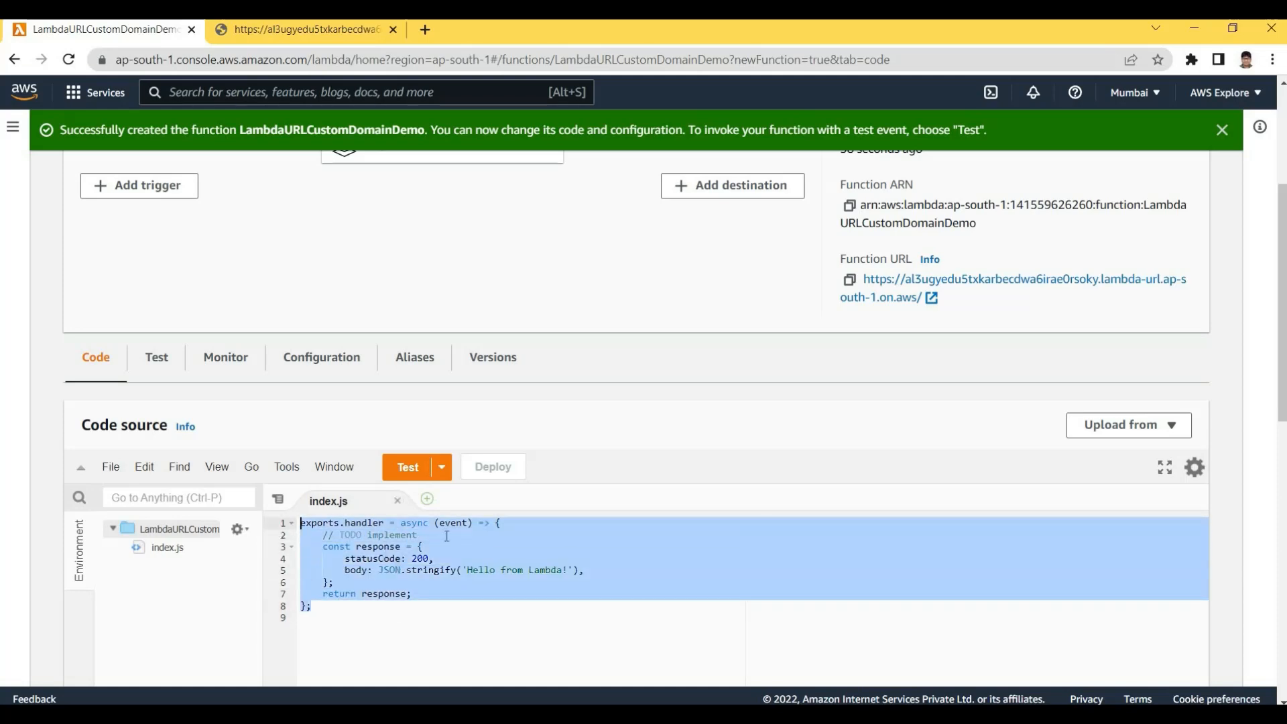
left_click(437, 583)
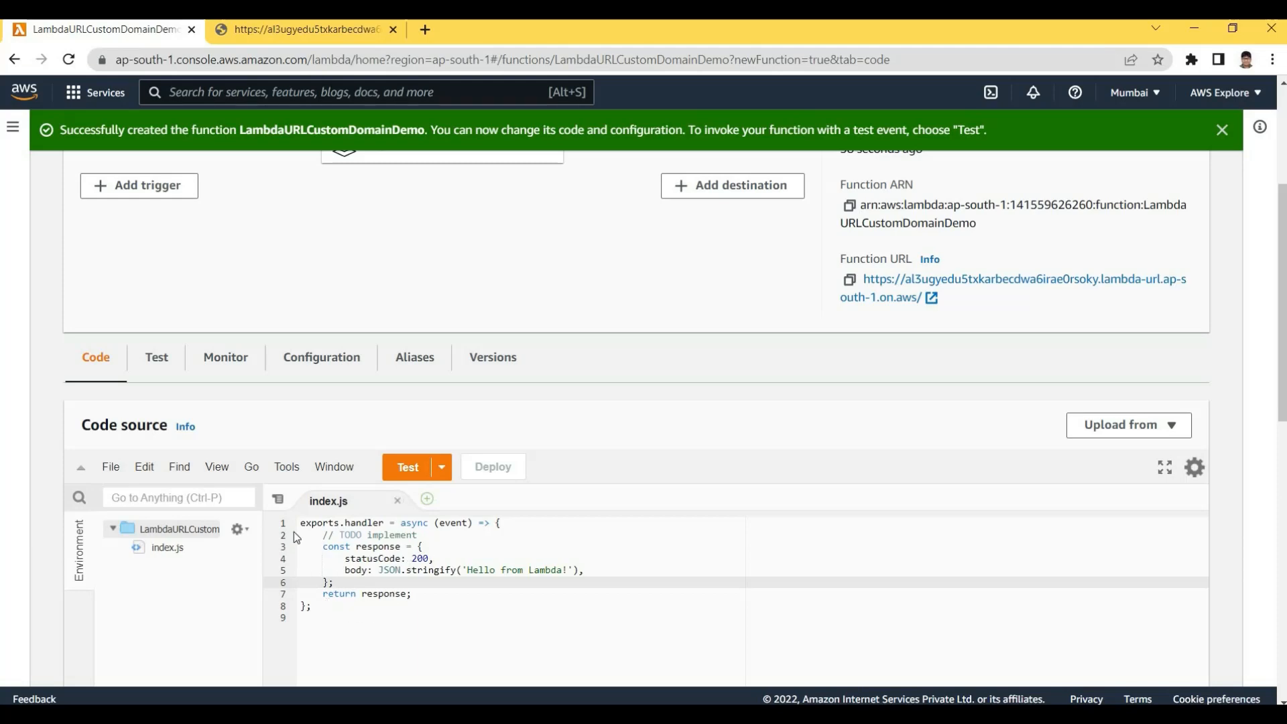
left_click(343, 618)
key("shift+Up")
key("shift+Up")
key("shift+Up")
key("shift+Up")
key("shift+Up")
key("shift+Up")
key("shift+Up")
key("shift+Up")
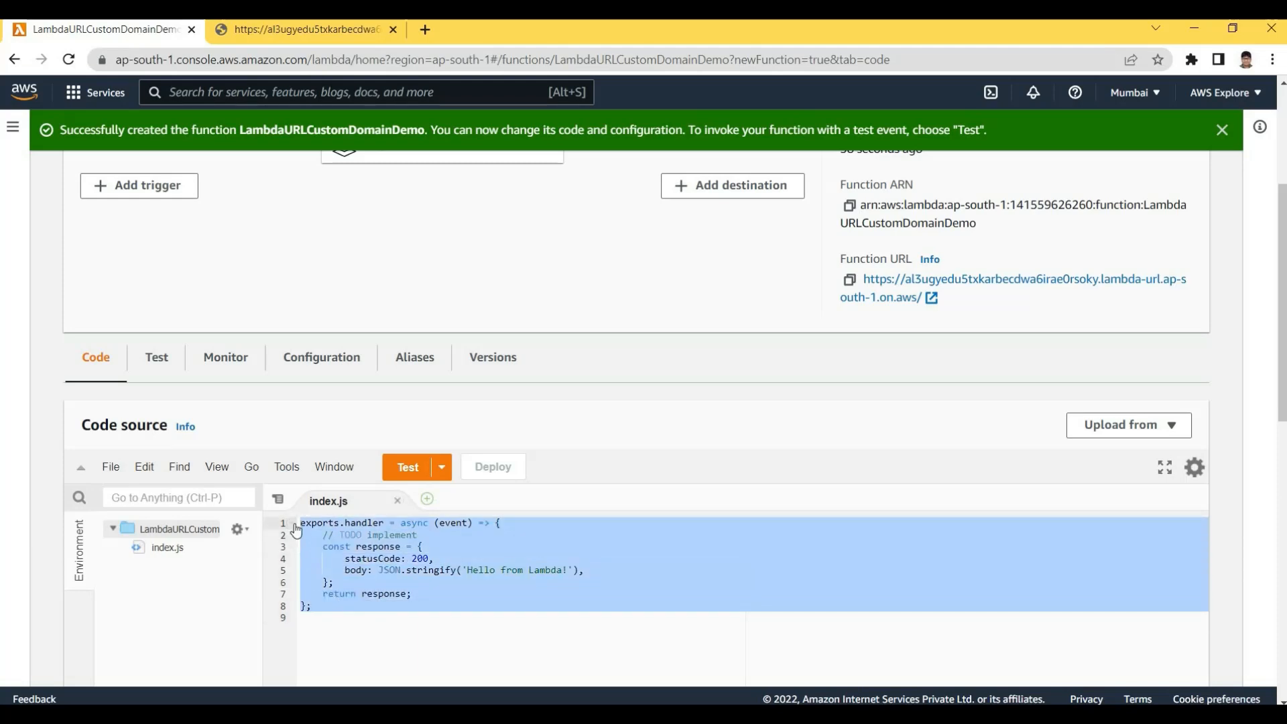
left_click(444, 626)
key("shift+Up")
key("shift+Up")
key("shift+Up")
key("shift+Up")
key("shift+Up")
key("shift+Up")
key("shift+Up")
key("shift+Up")
type("LambdaURLCustomDomainDemo")
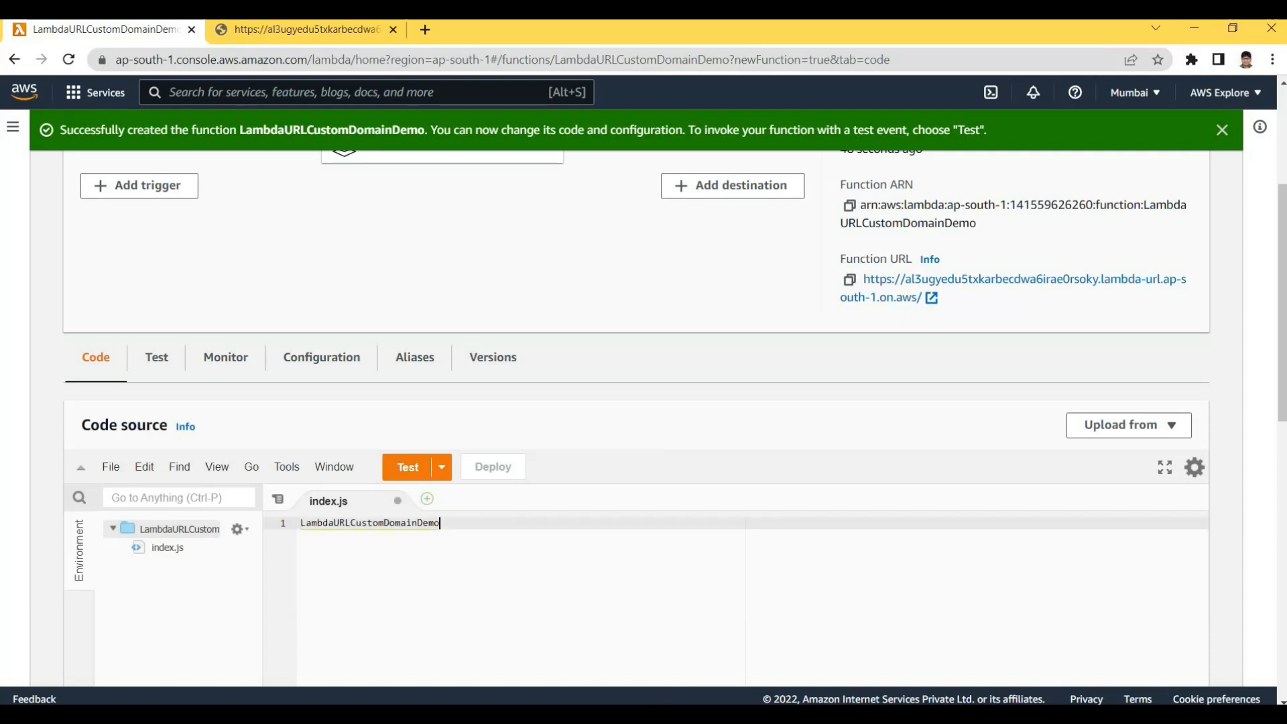
key("ctrl+z")
Select the HTML-page Lambda handler code in the Notepad++ tutorial notes
key("alt+Tab")
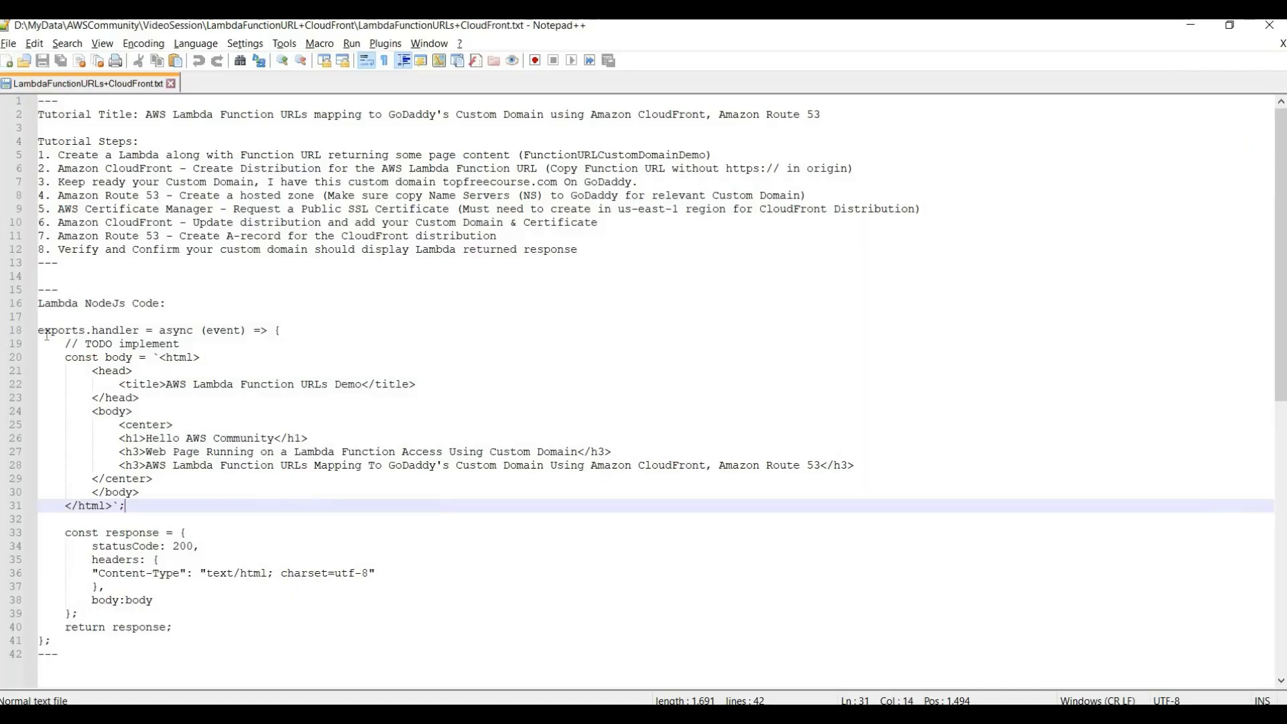
left_click(38, 330)
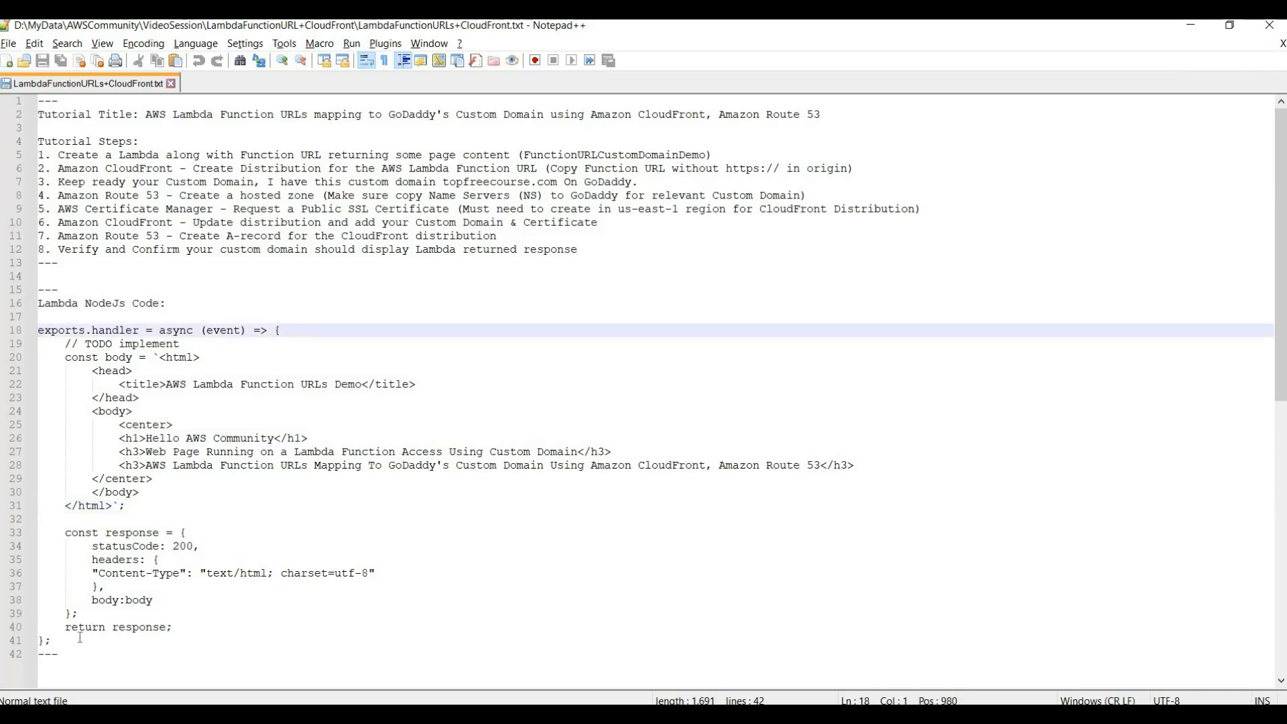
left_click(79, 637, "shift")
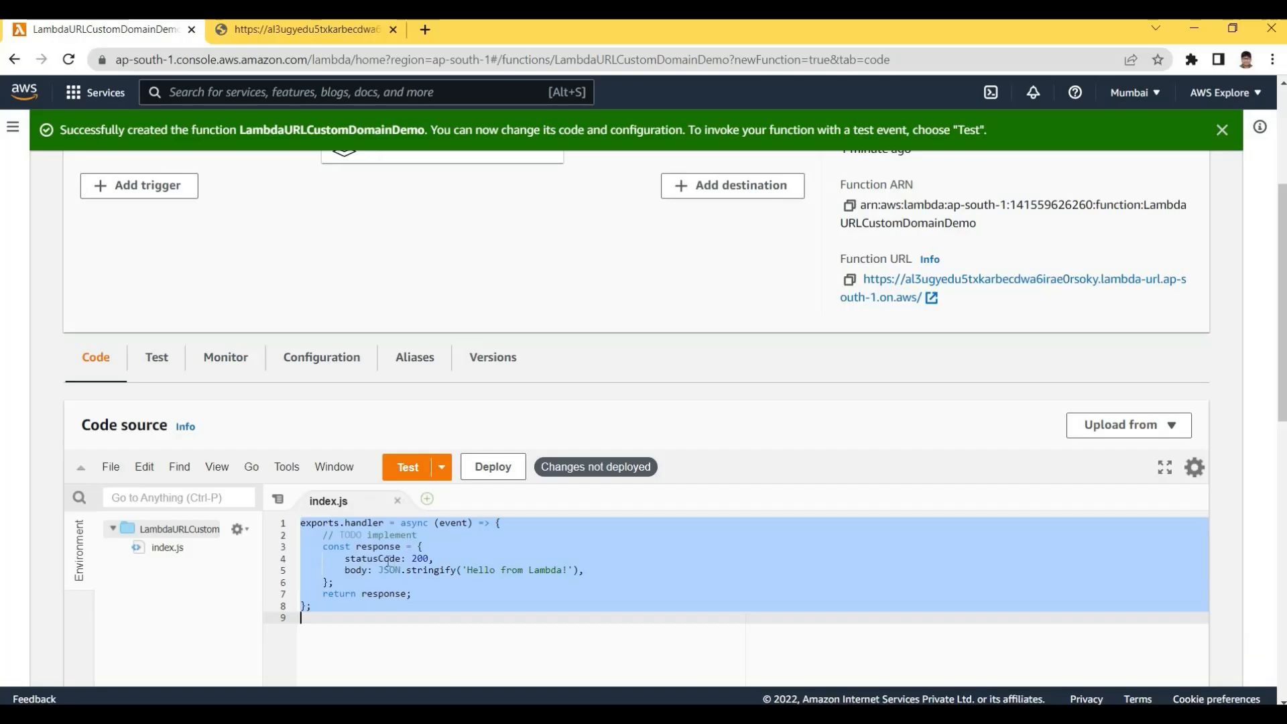
Replace all the index.js code with the pasted HTML-returning handler
left_click(402, 594)
left_click(373, 546)
key("Down")
key("Down")
key("Down")
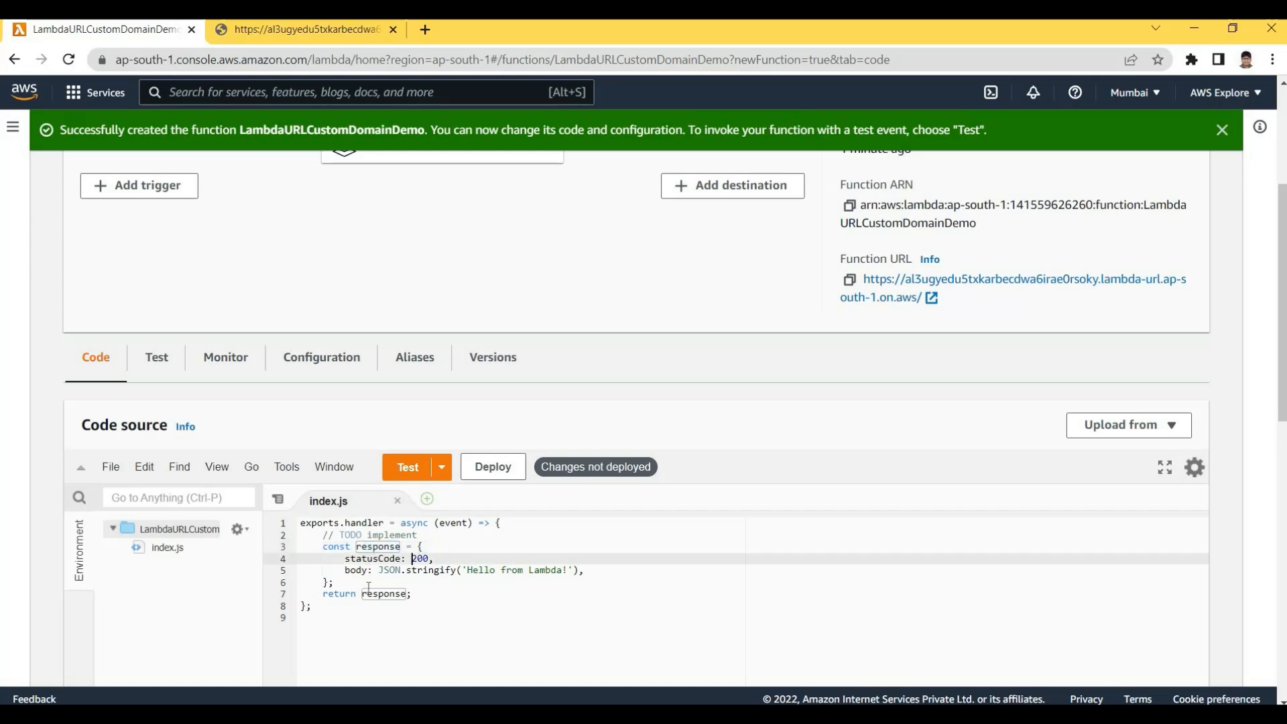
left_click(404, 627)
key("ctrl+a")
key("ctrl+v")
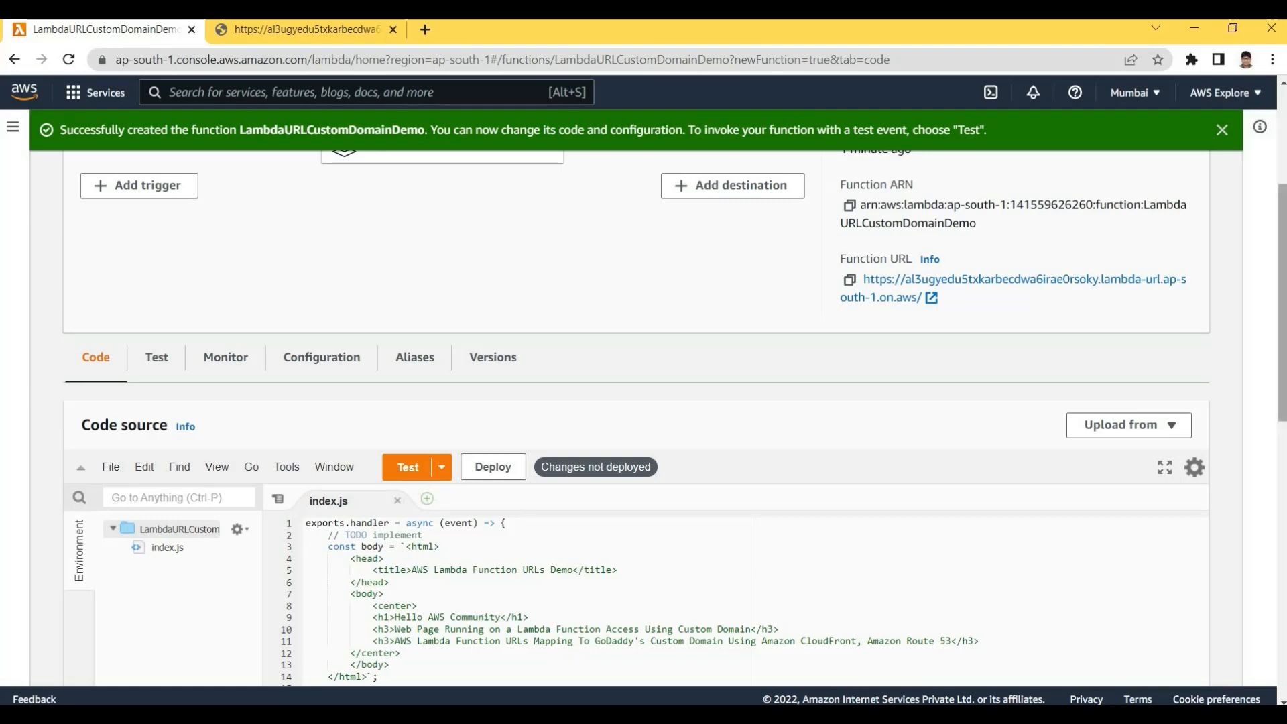
Review the response's statusCode 200, text/html content-type header and body string
scroll(381, 464, "down", 3)
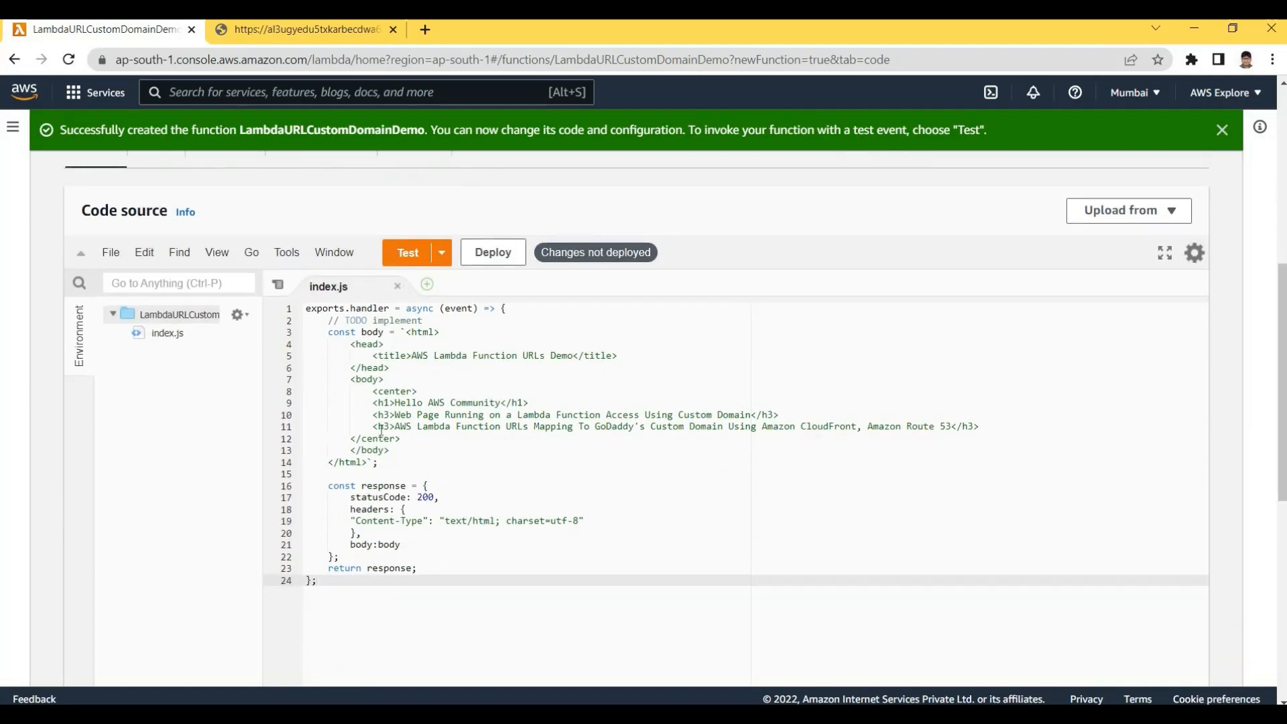
scroll(382, 430, "down", 1)
double_click(382, 429)
double_click(379, 440)
left_click(423, 440)
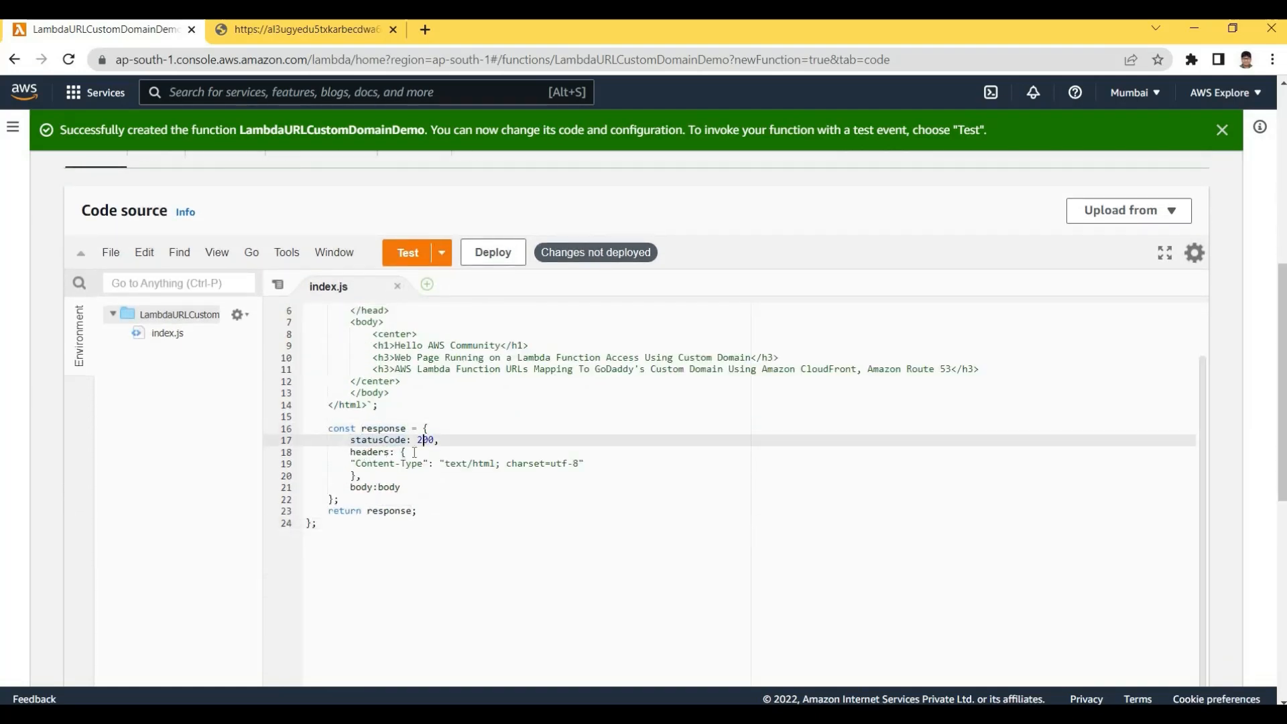
double_click(369, 453)
left_click(477, 456)
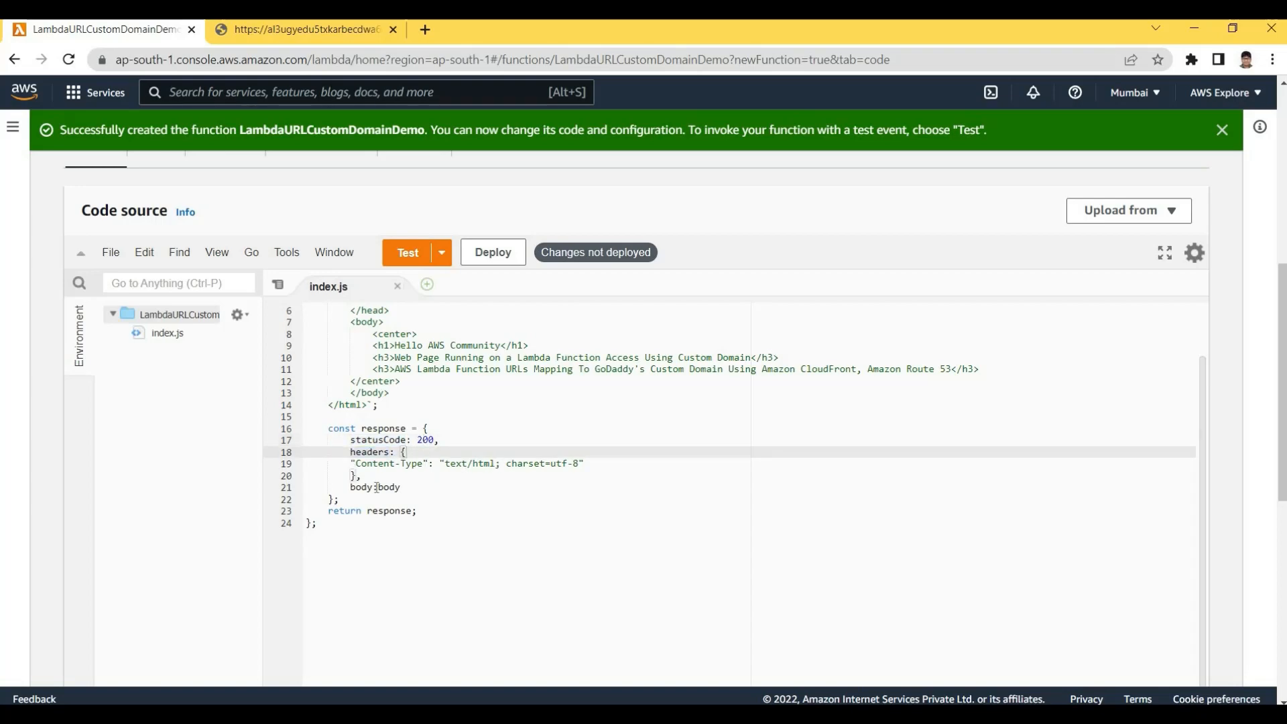
left_click(462, 464)
left_click(355, 488)
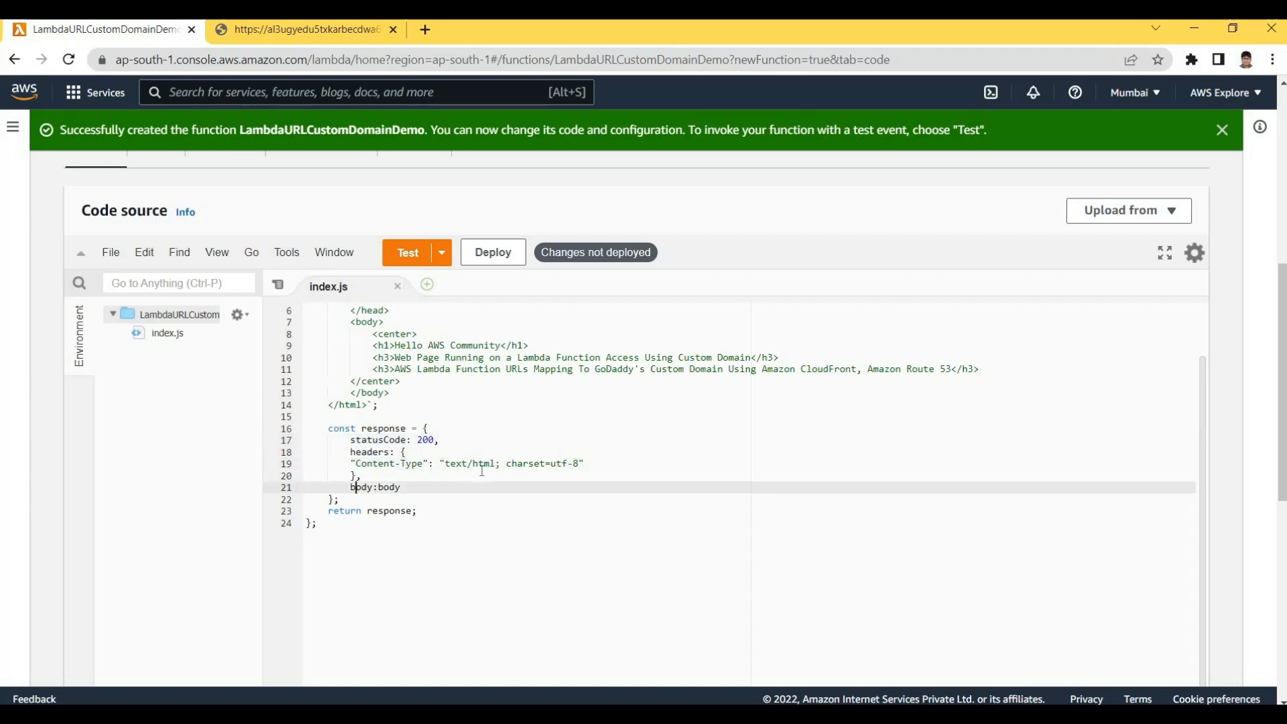
double_click(388, 488)
scroll(343, 501, "up", 2)
scroll(343, 502, "up", 2)
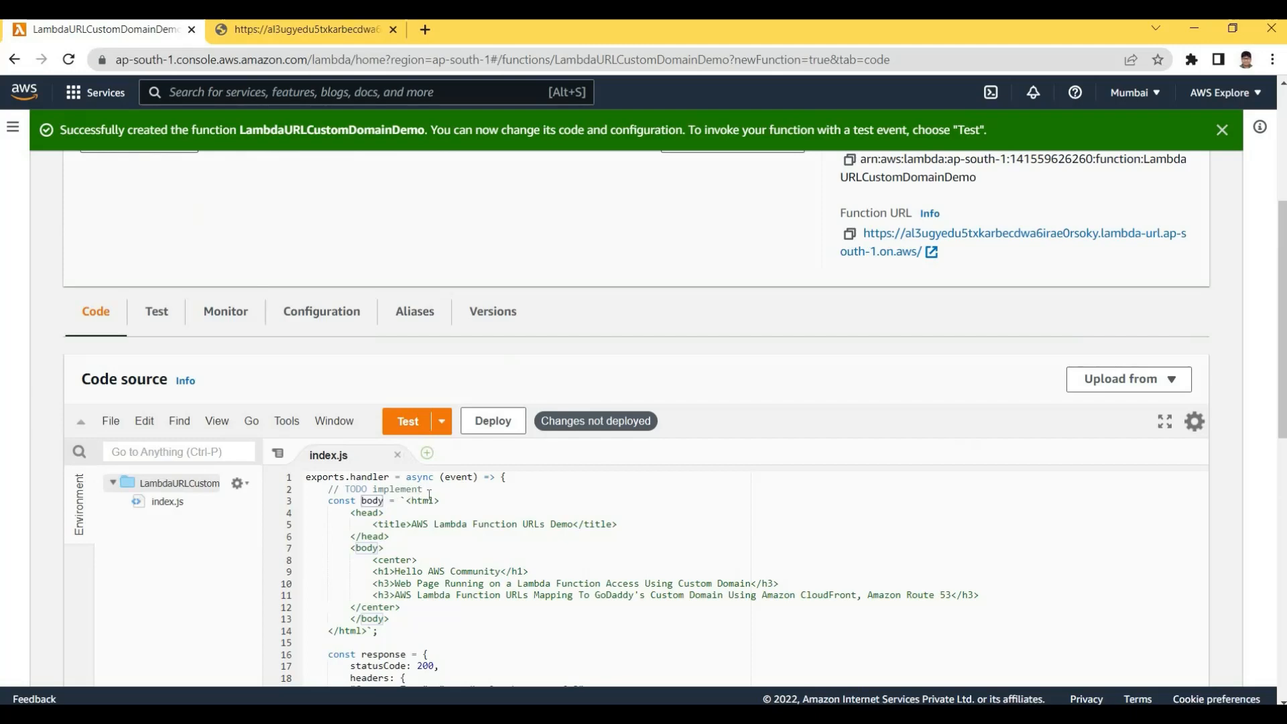
left_click(340, 500)
Delete the '// TODO implement' comment line and save index.js
left_click_drag(328, 488, 422, 488)
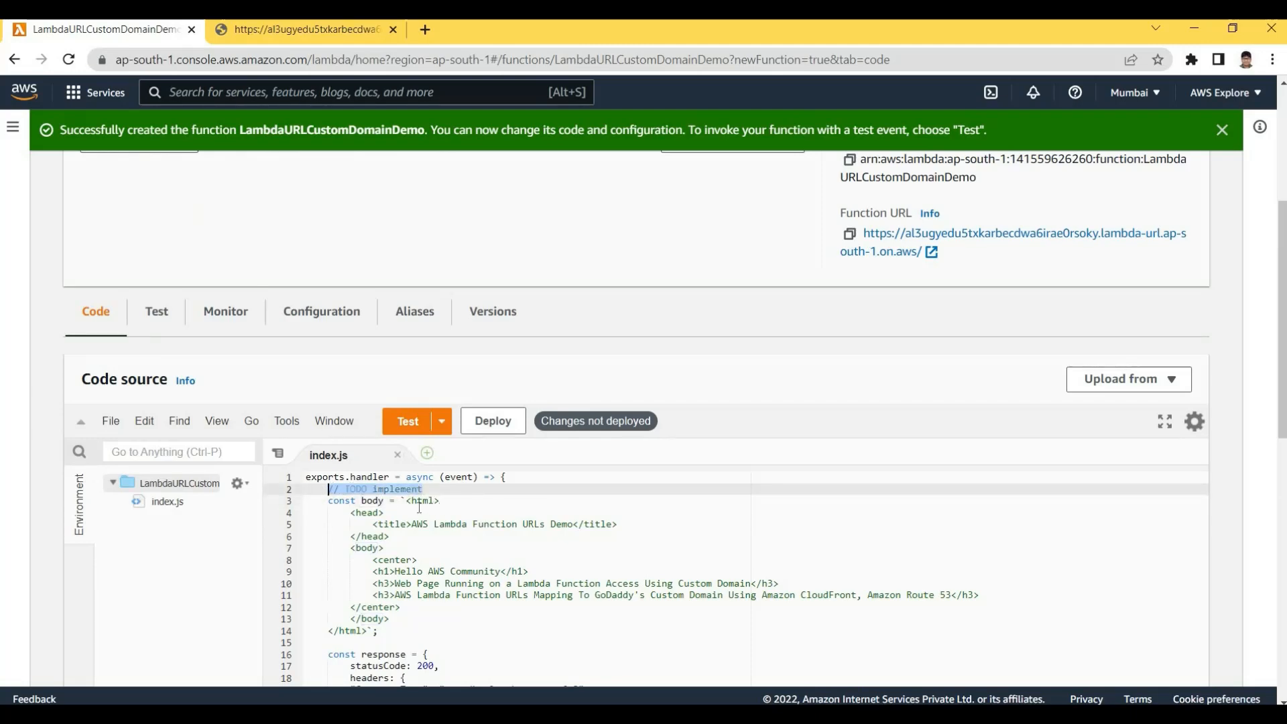
key("BackSpace")
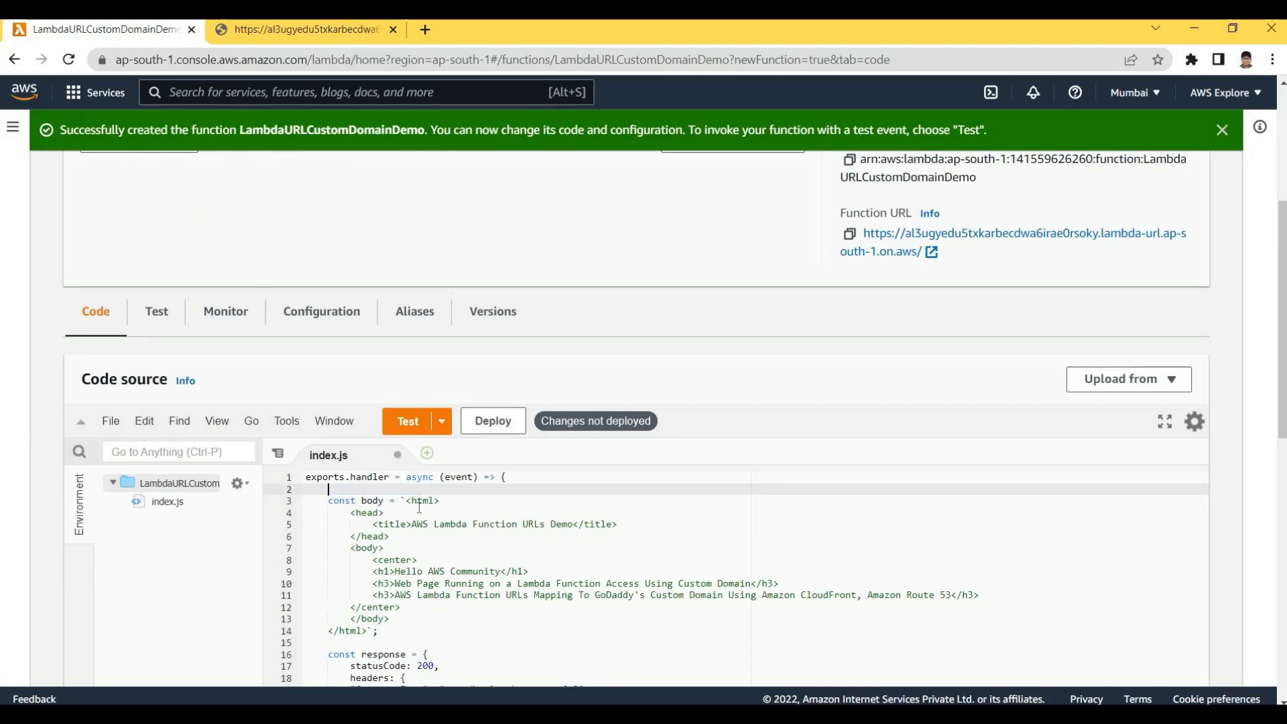
key("BackSpace")
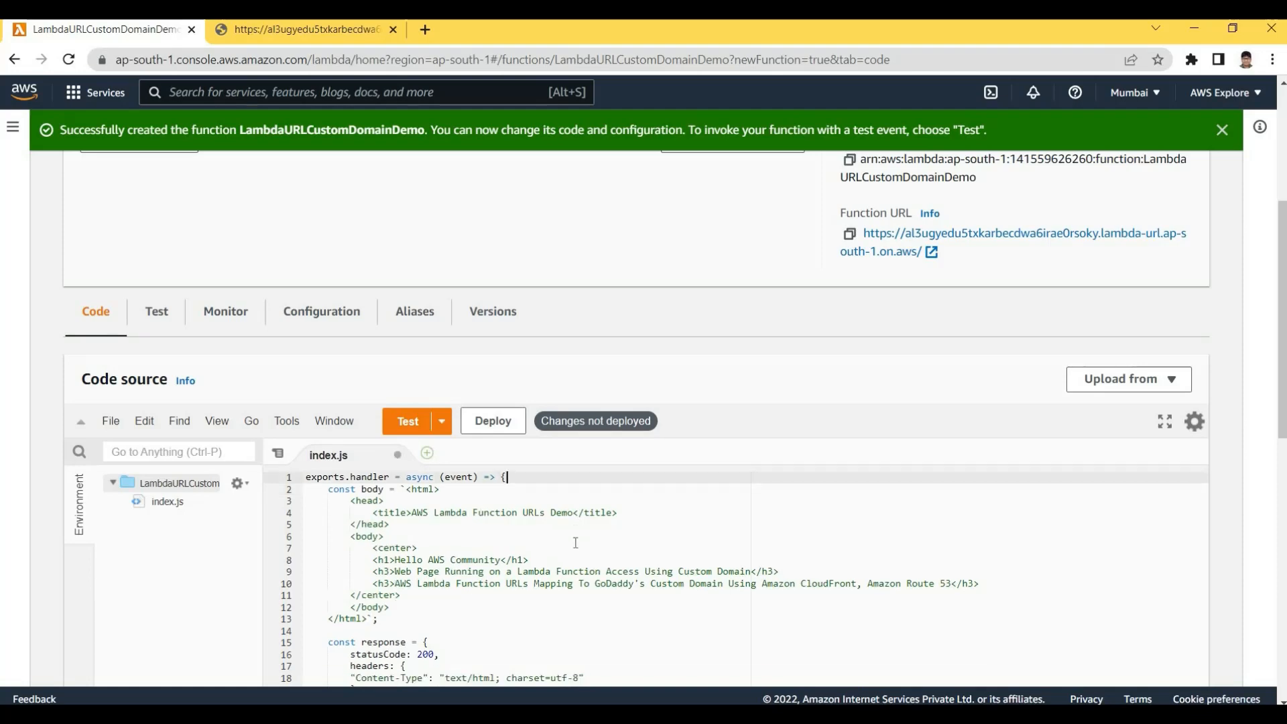
key("ctrl+s")
scroll(519, 436, "down", 5)
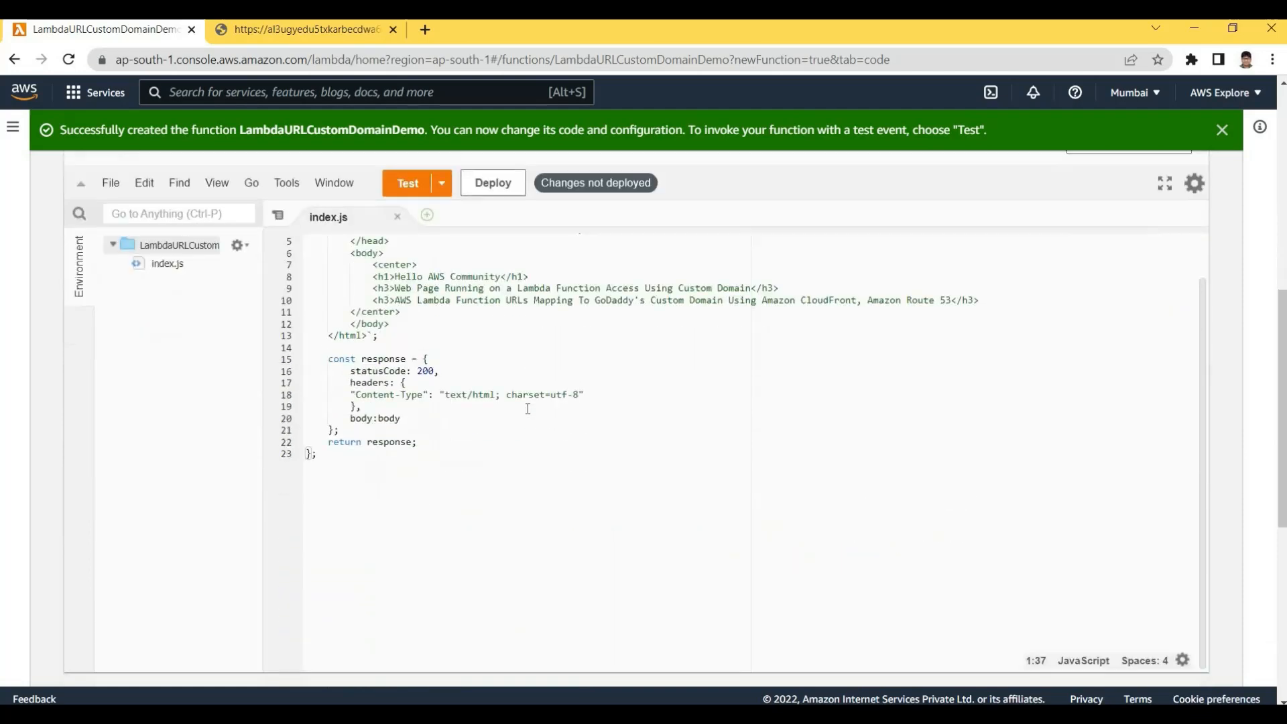
Deploy the updated handler and open the function URL showing the Hello AWS Community page
scroll(449, 518, "up", 3)
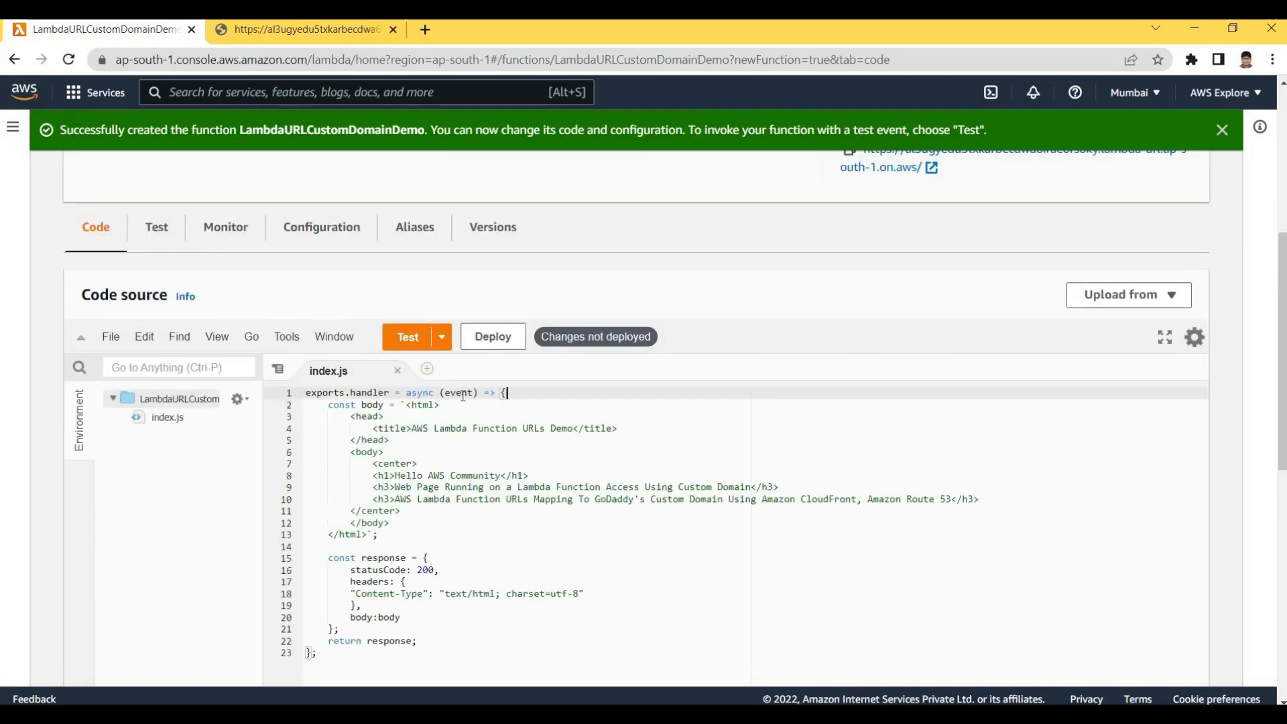
left_click(485, 342)
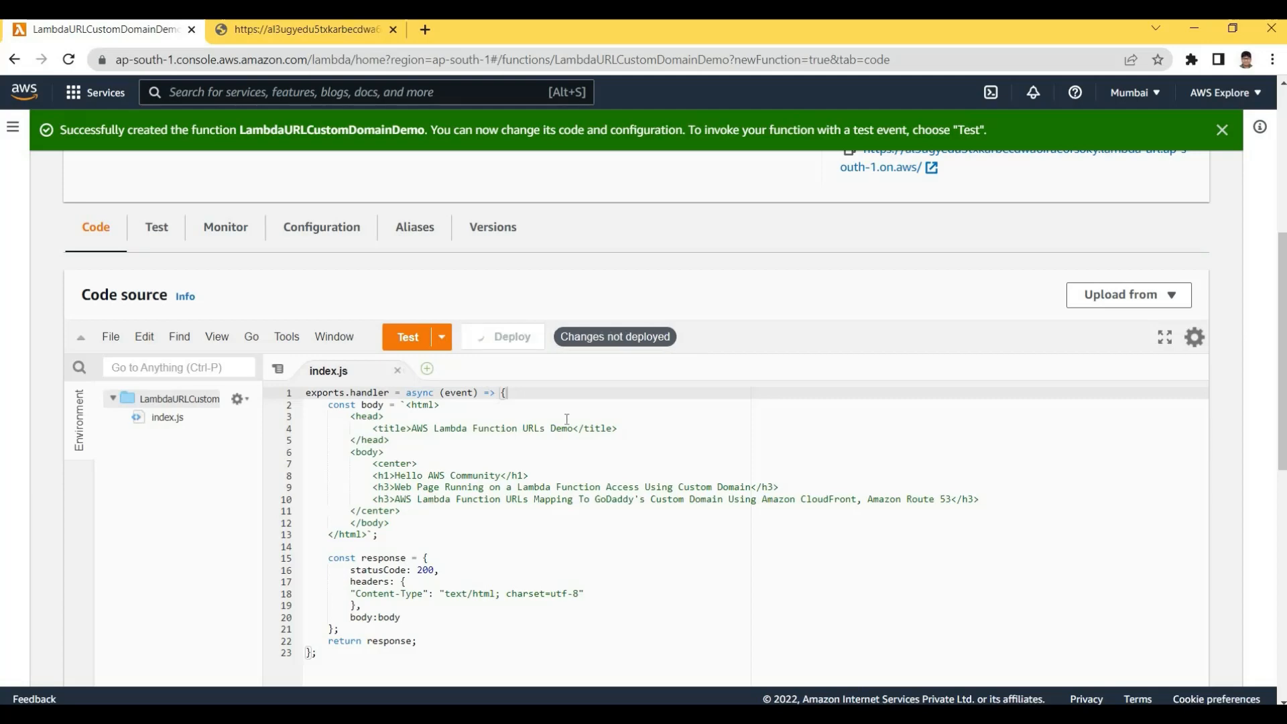
scroll(697, 357, "up", 2)
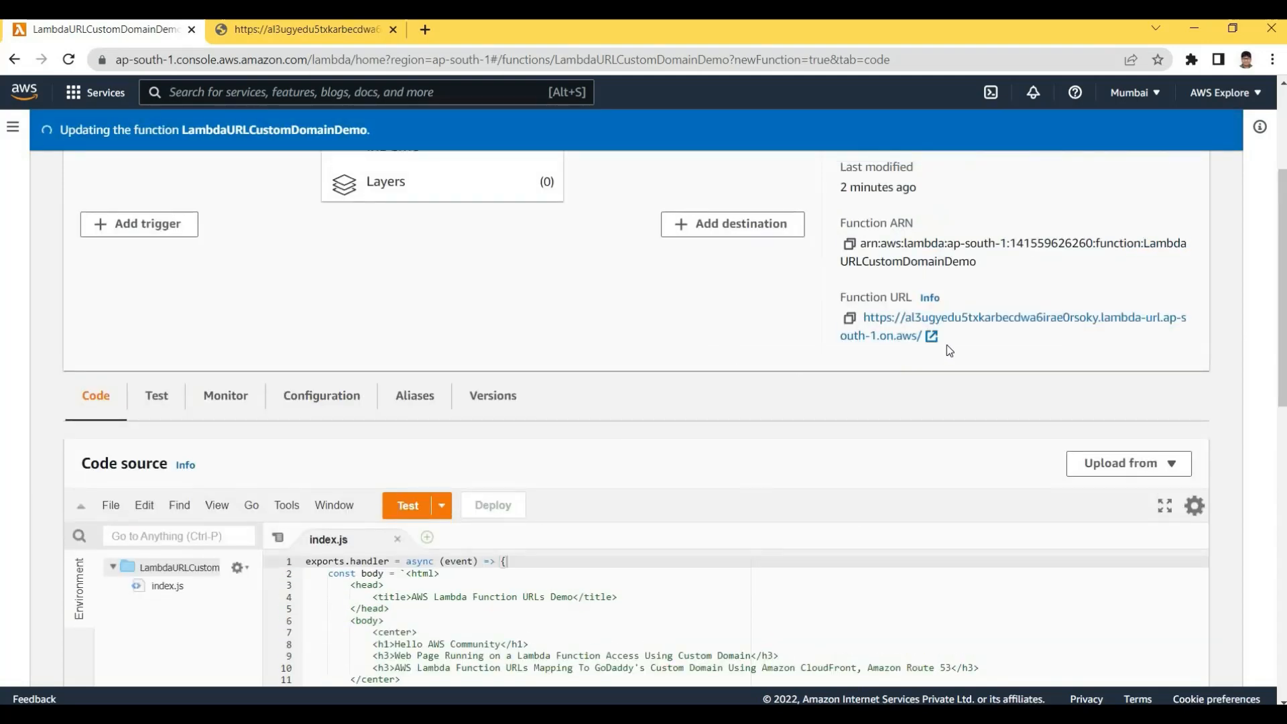
left_click(965, 326)
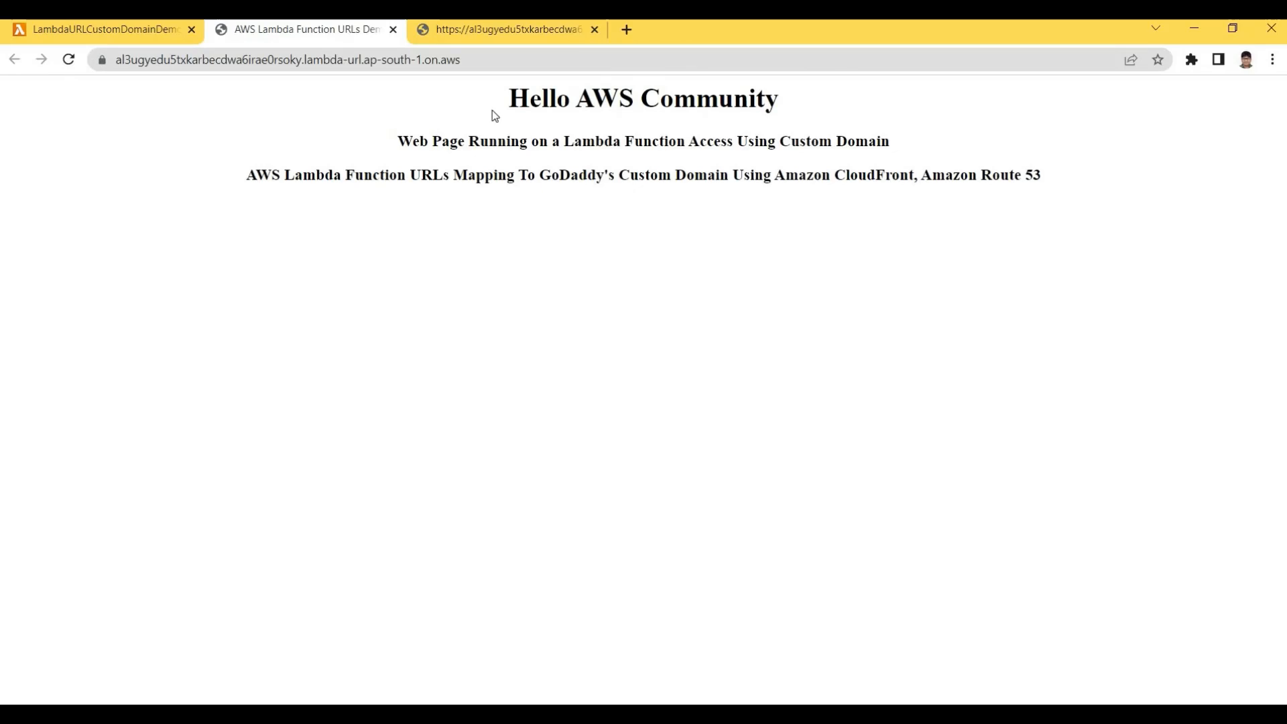
left_click(595, 30)
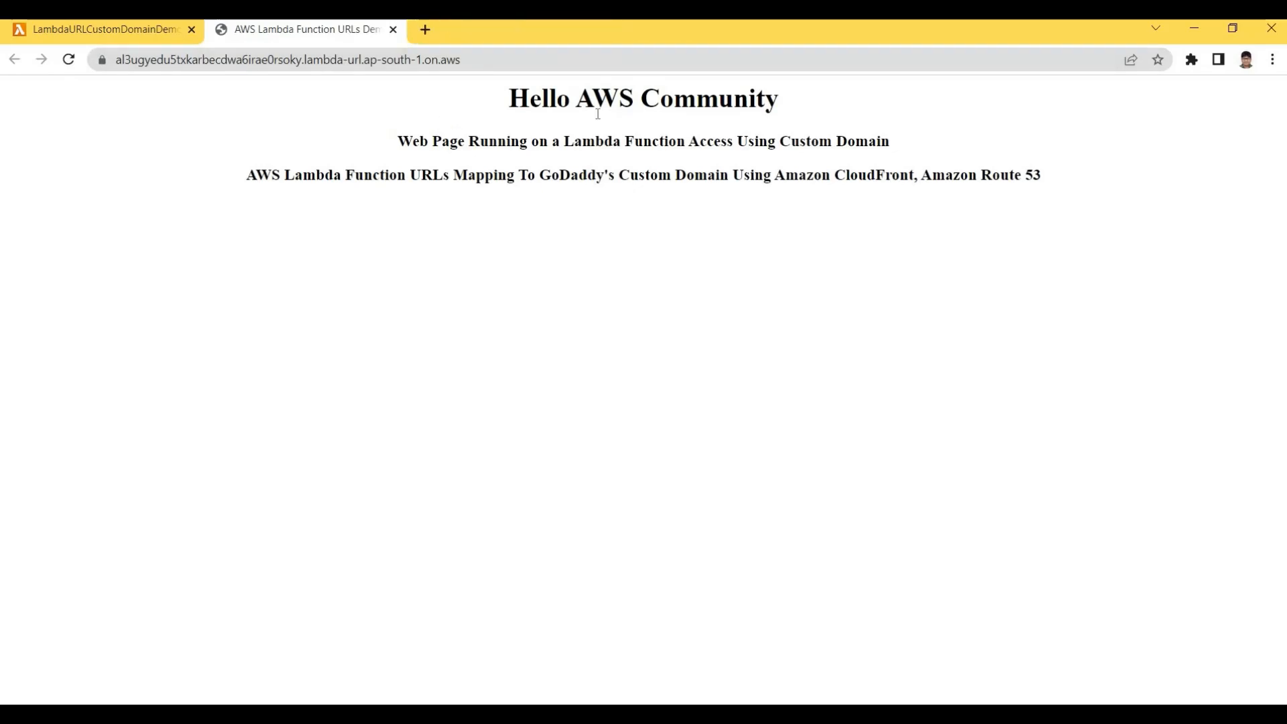
Compare the rendered Hello heading with the body and text/html content type in the code
left_click_drag(570, 111, 461, 111)
left_click(107, 31)
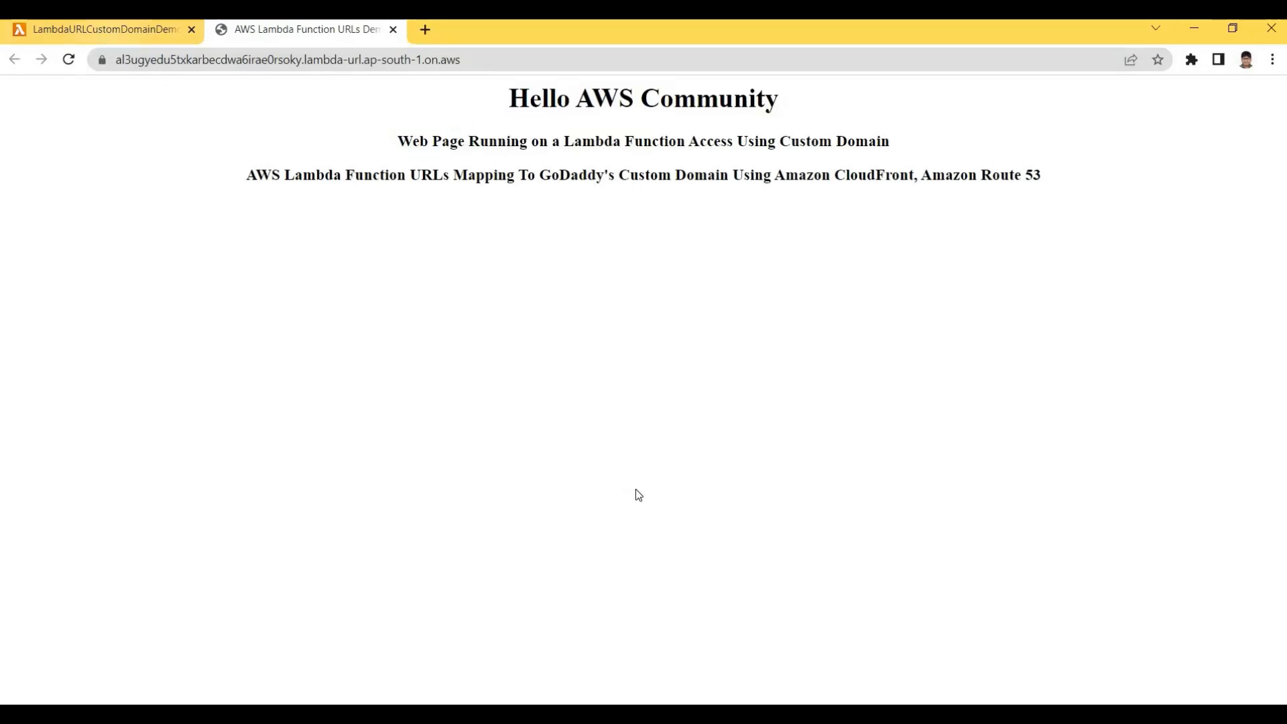
scroll(719, 527, "up", 2)
scroll(686, 627, "down", 6)
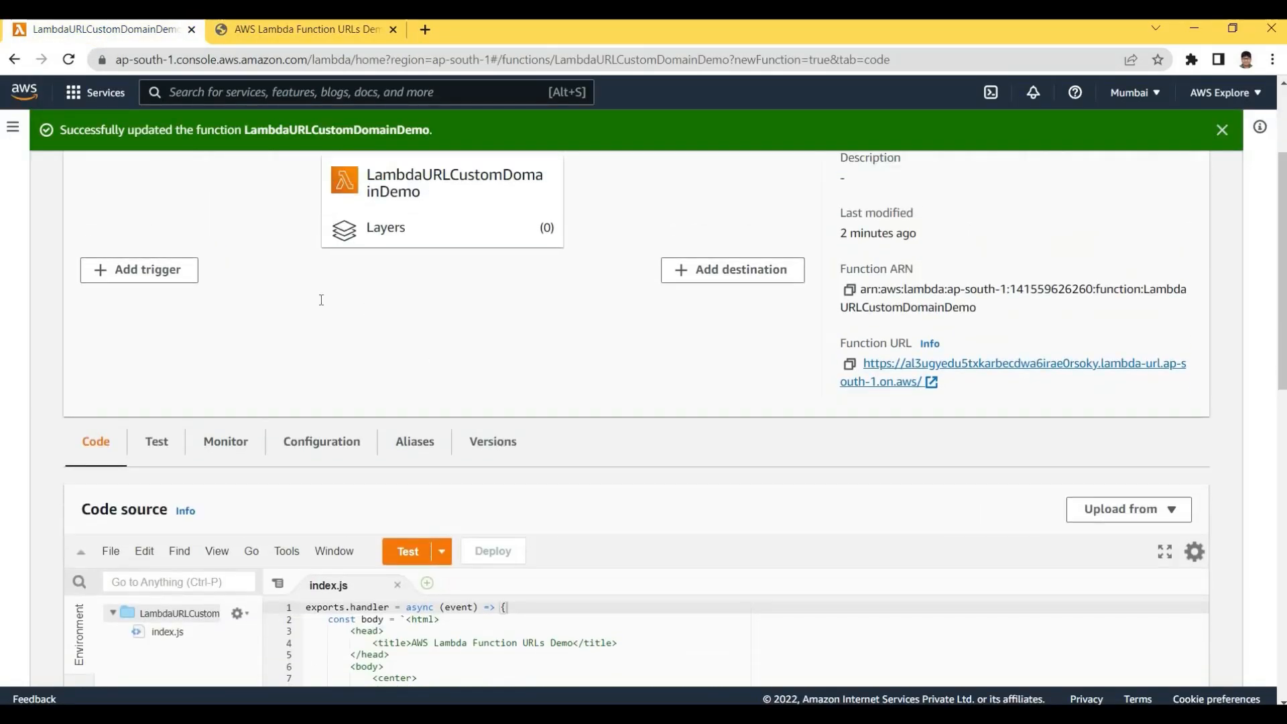
left_click(381, 282)
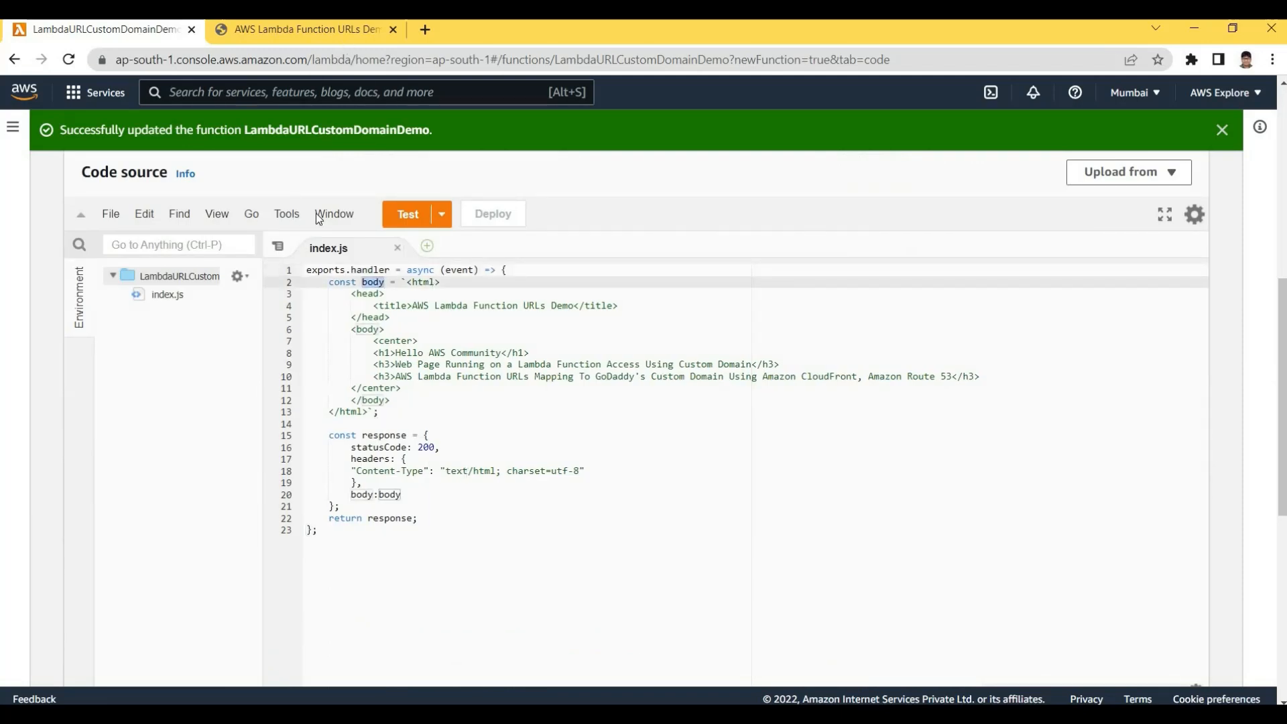
left_click(305, 30)
key("ctrl+Tab")
left_click(491, 471)
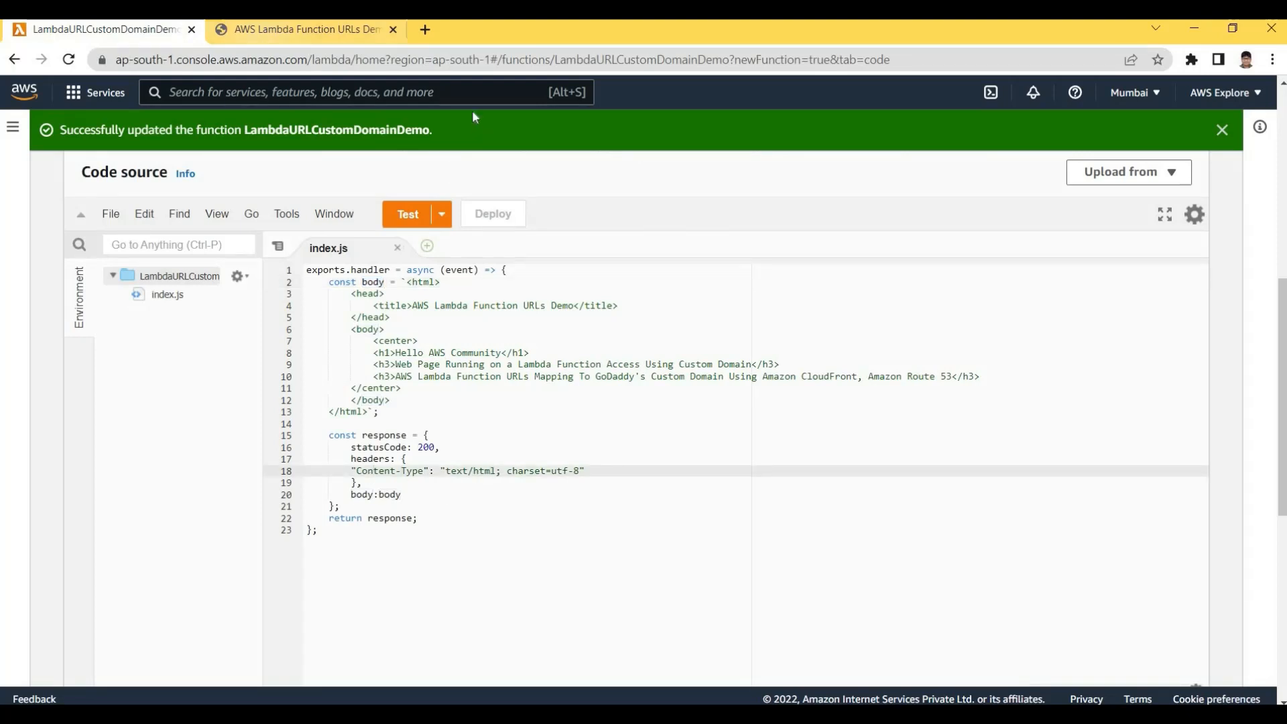
Highlight the Hello AWS Community page headings and the function URL address
left_click(322, 29)
left_click_drag(509, 99, 1042, 209)
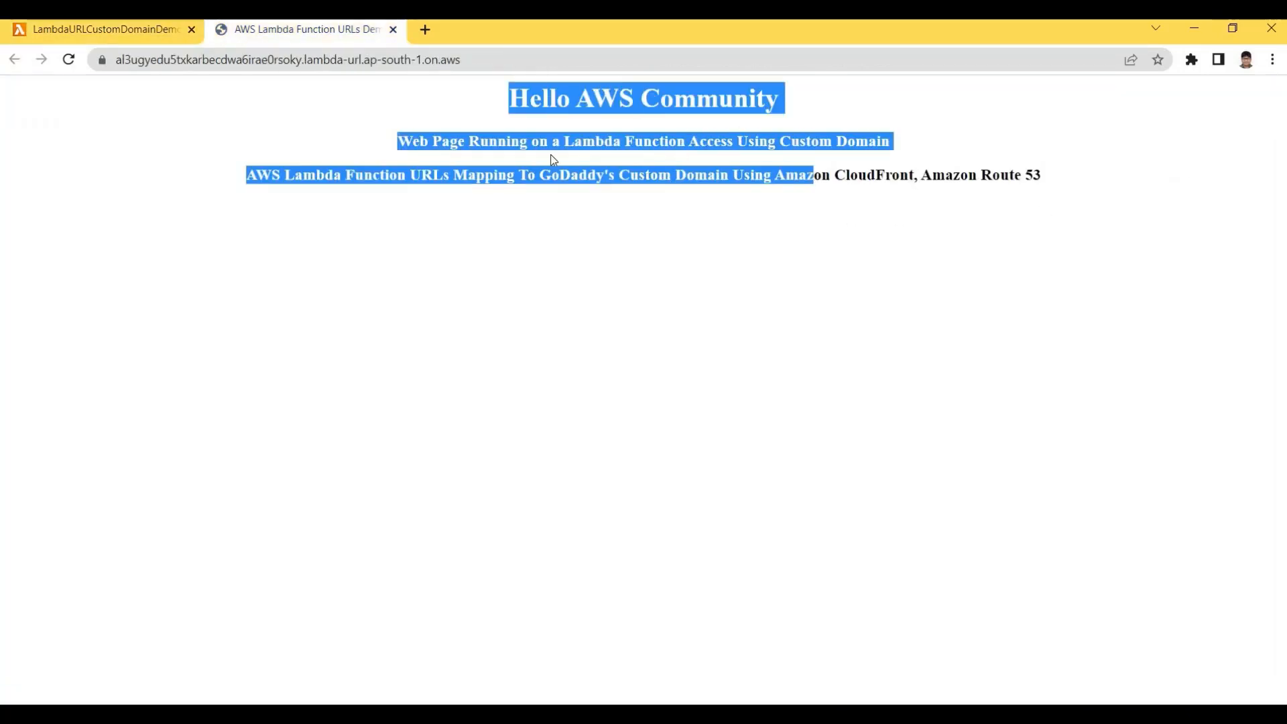
left_click(802, 121)
left_click_drag(488, 110, 802, 124)
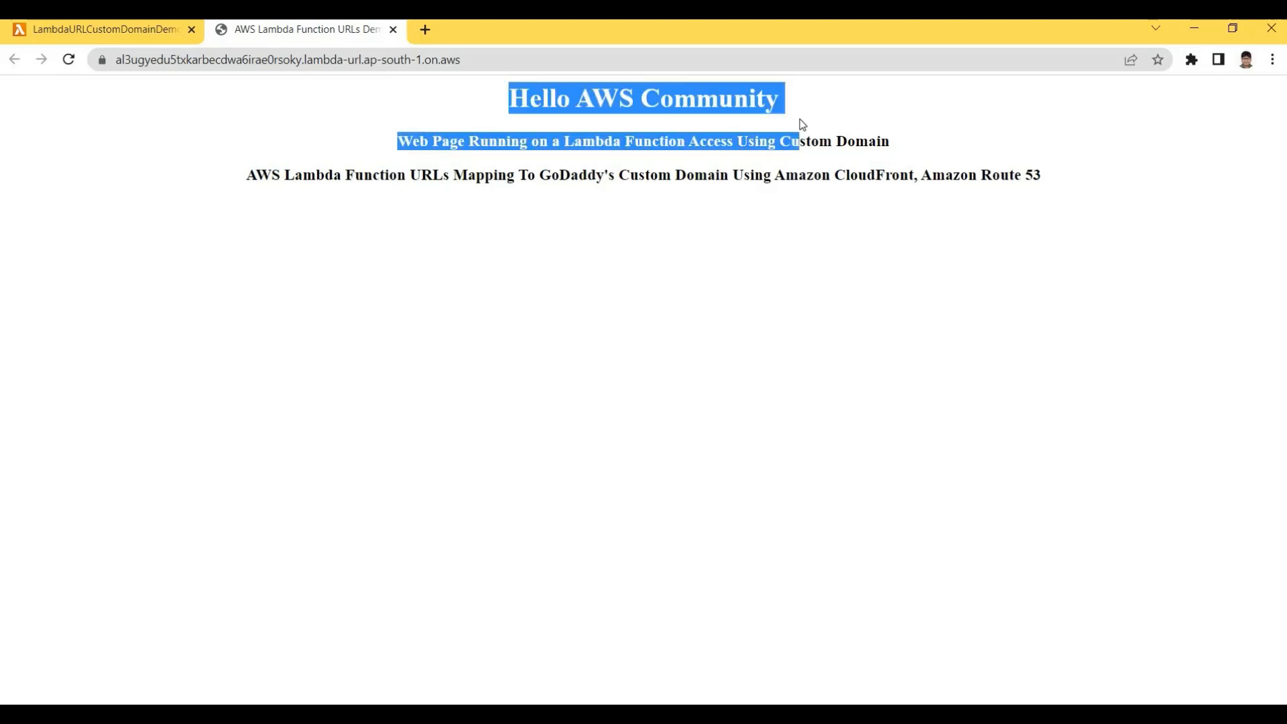
left_click(802, 124)
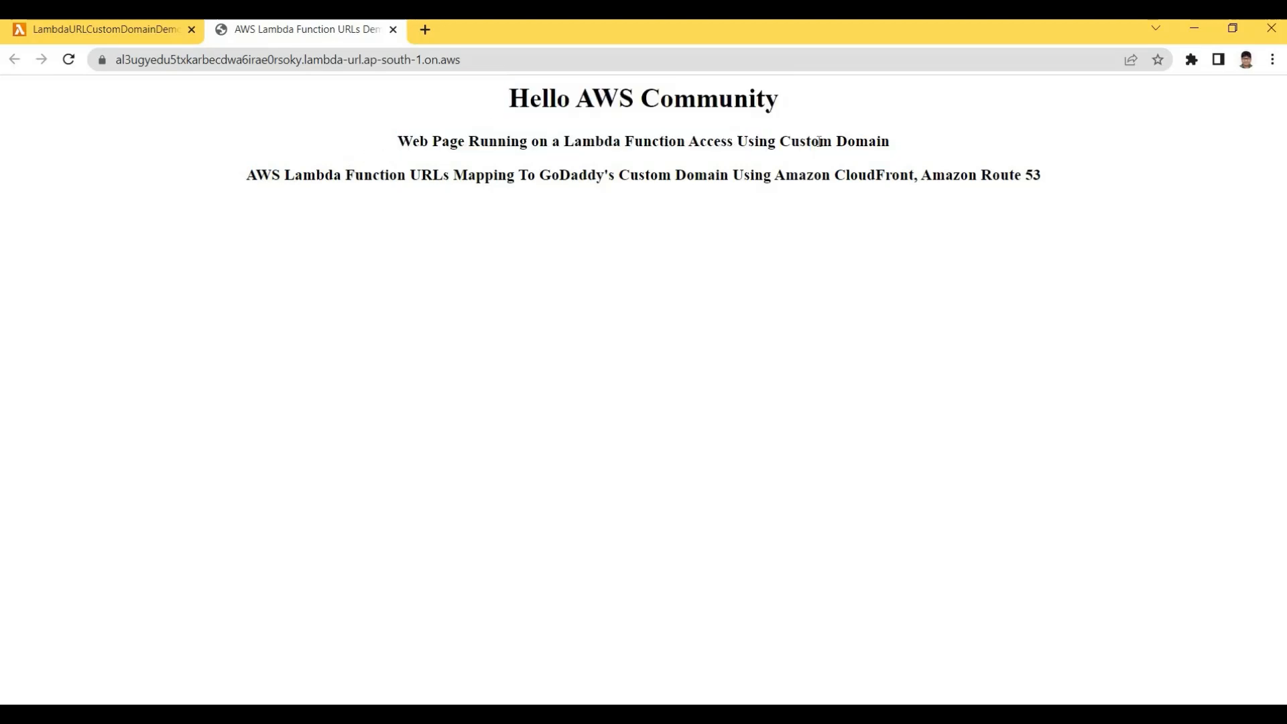
left_click_drag(551, 141, 759, 143)
left_click(927, 144)
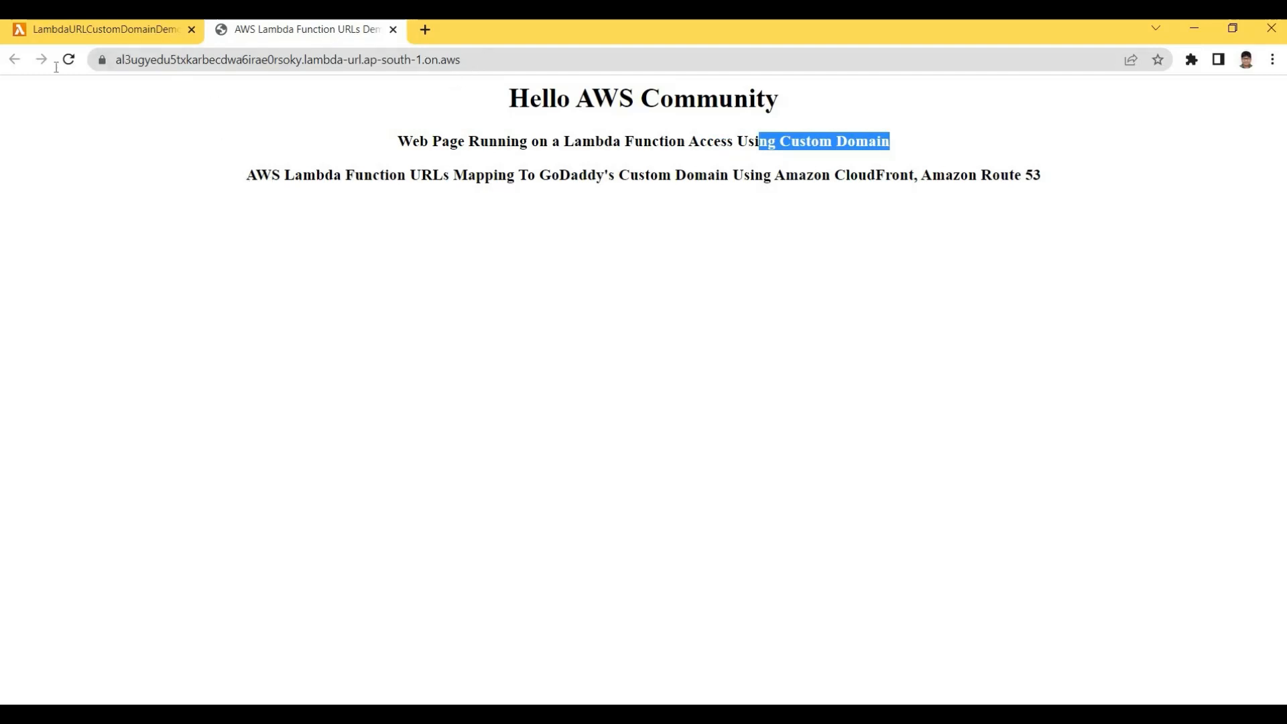
left_click_drag(464, 61, 112, 117)
left_click(527, 197)
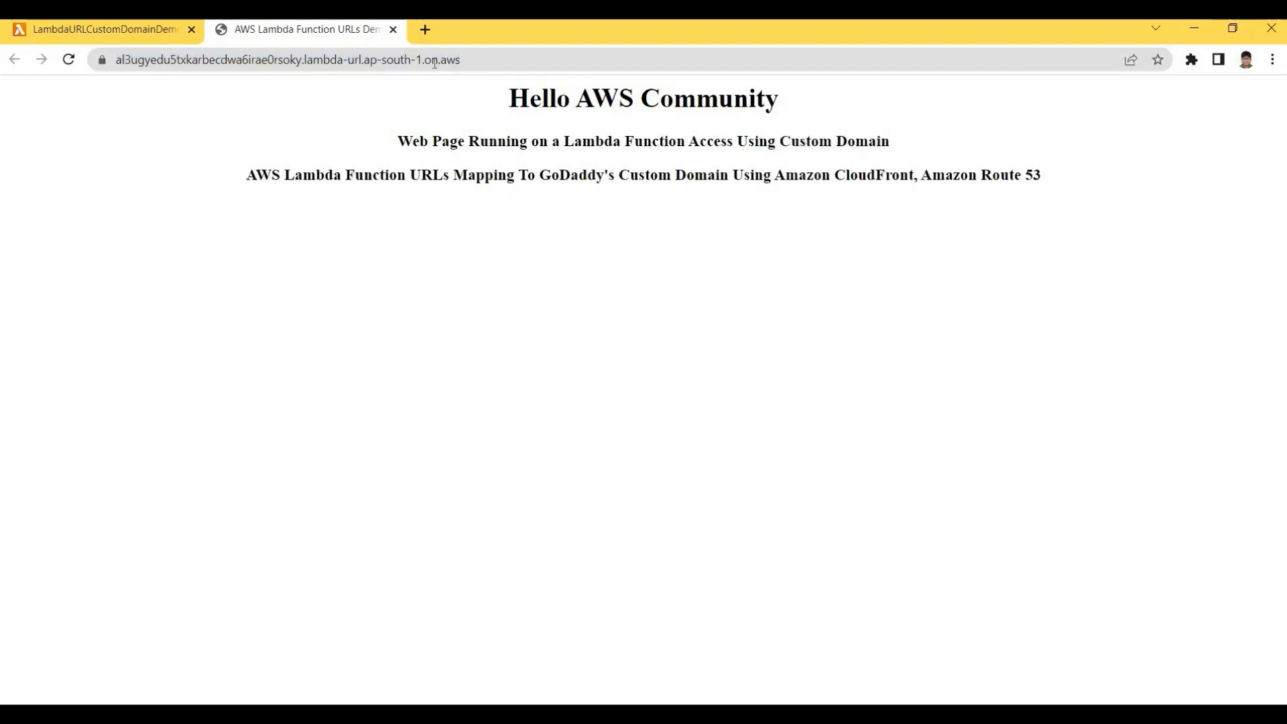
left_click_drag(246, 176, 528, 177)
left_click(527, 197)
Load topfreecourse.com in a new tab and retry it, as it still fails to resolve
key("ctrl+t")
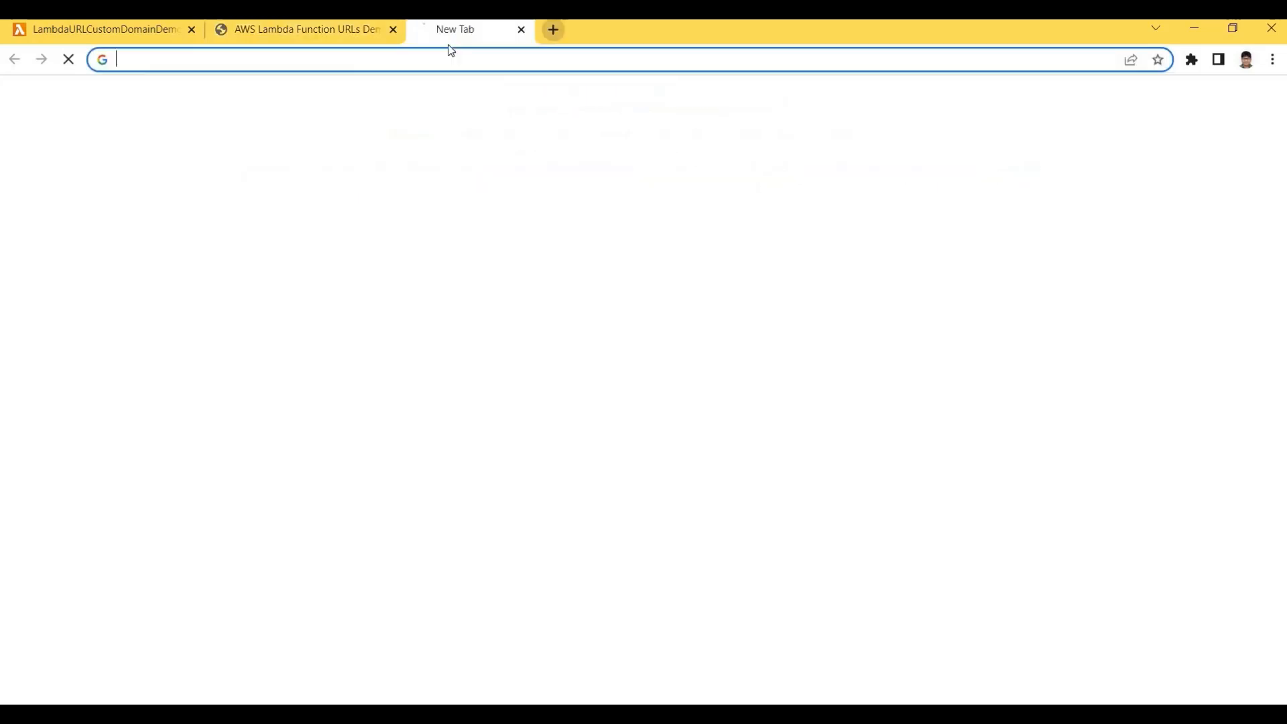
type("to")
key("Return")
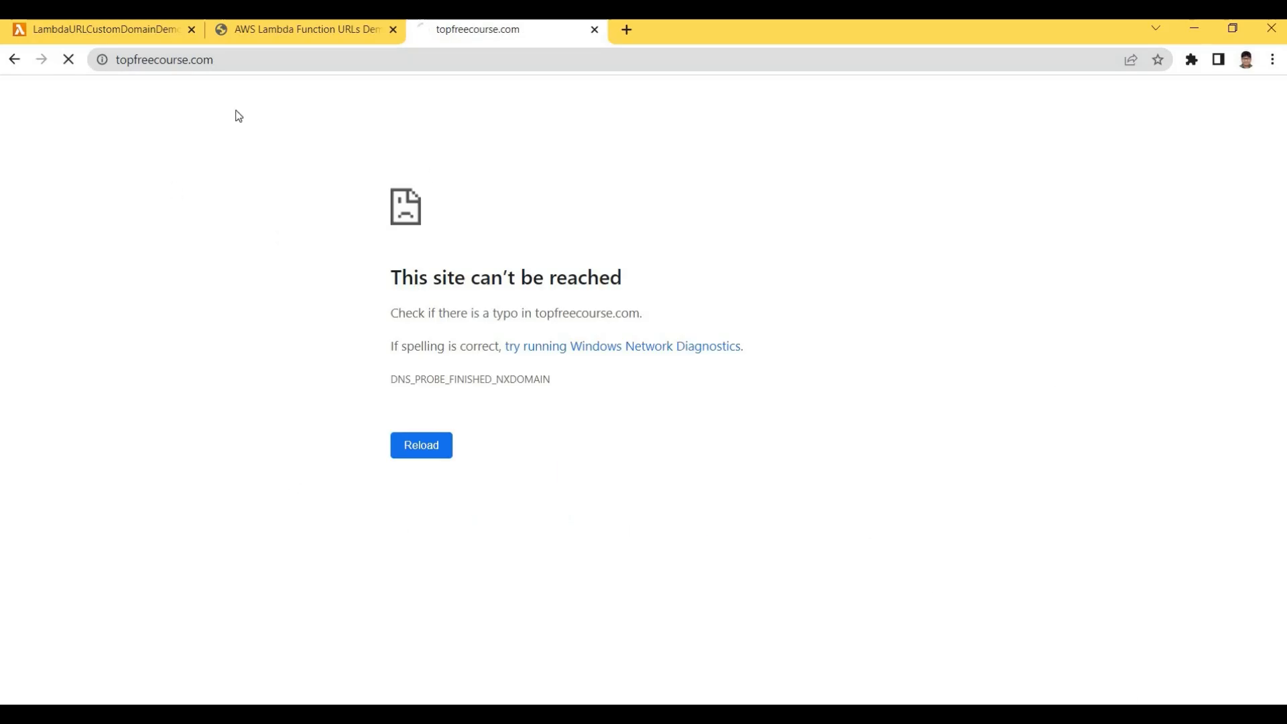
left_click(228, 65)
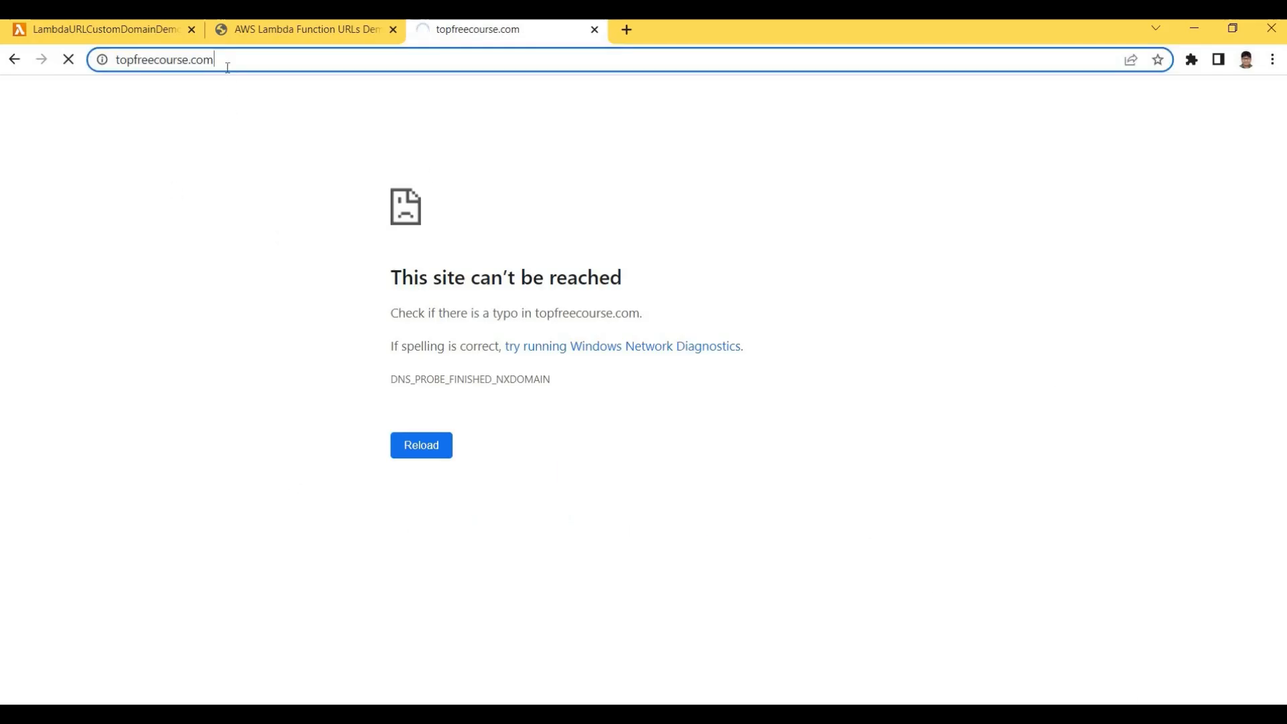
left_click(476, 197)
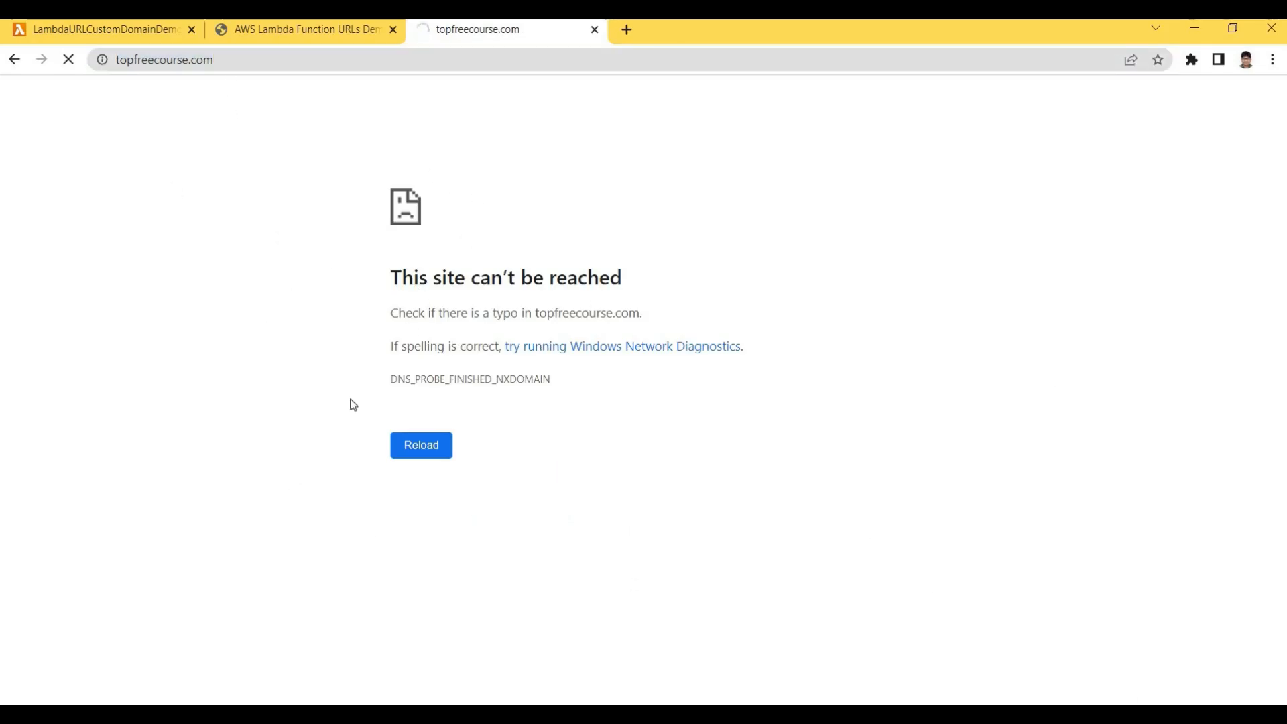
left_click(225, 65)
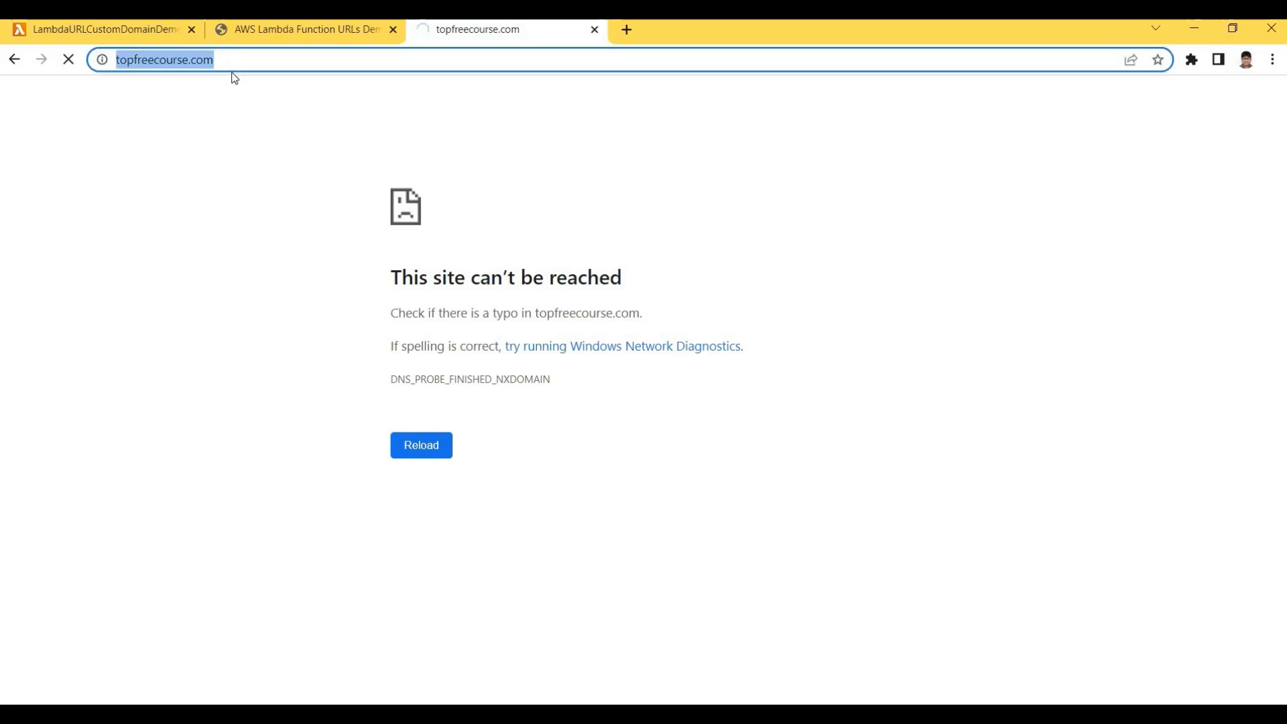
key("Return")
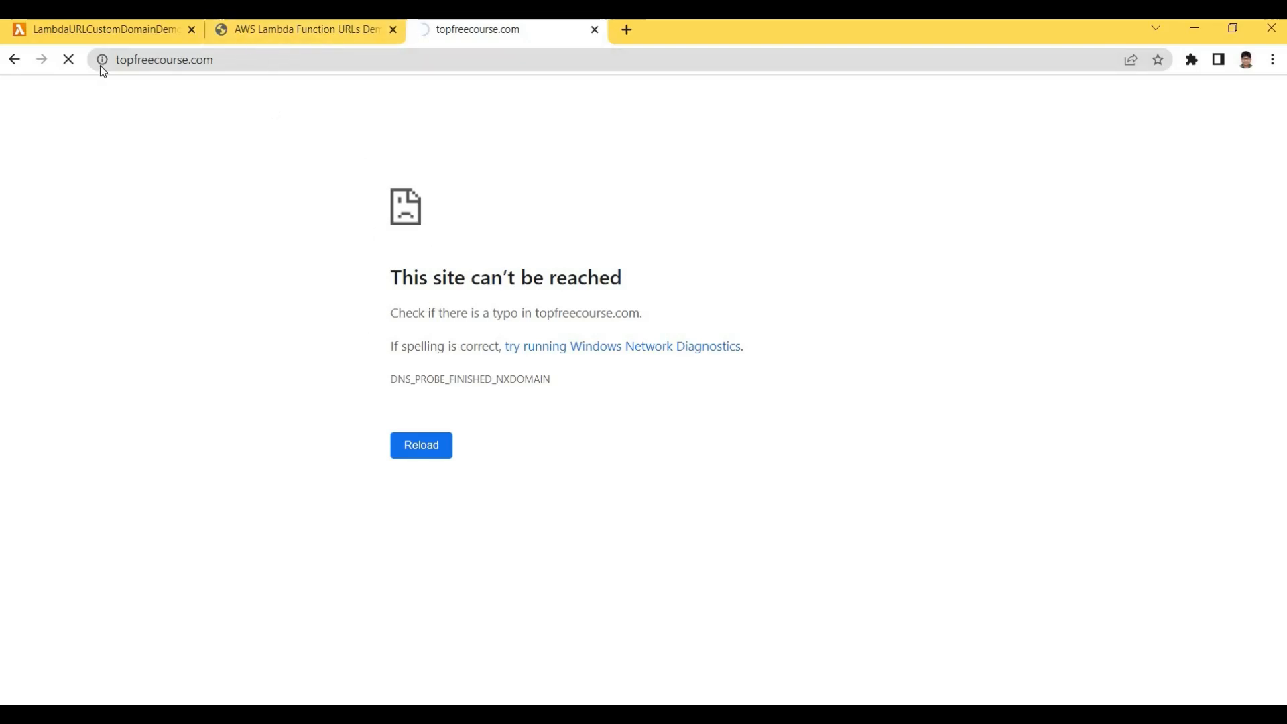
left_click(252, 59)
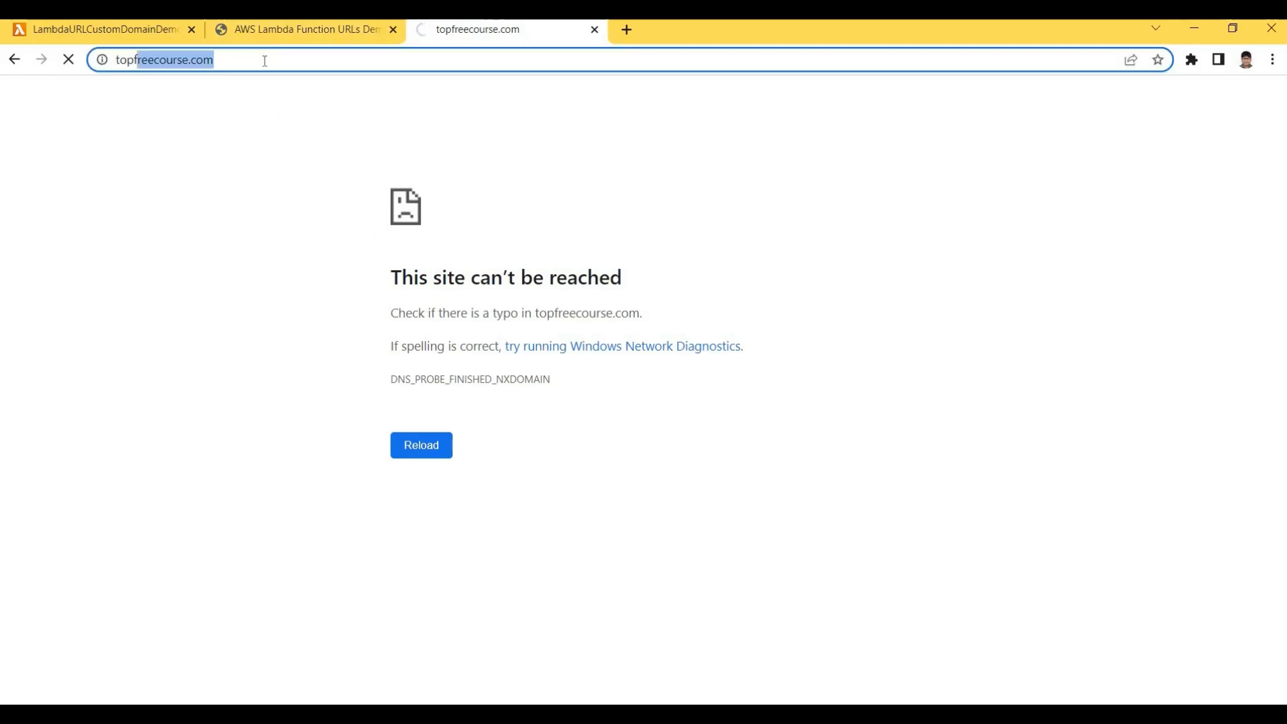
key("ctrl+shift+Tab")
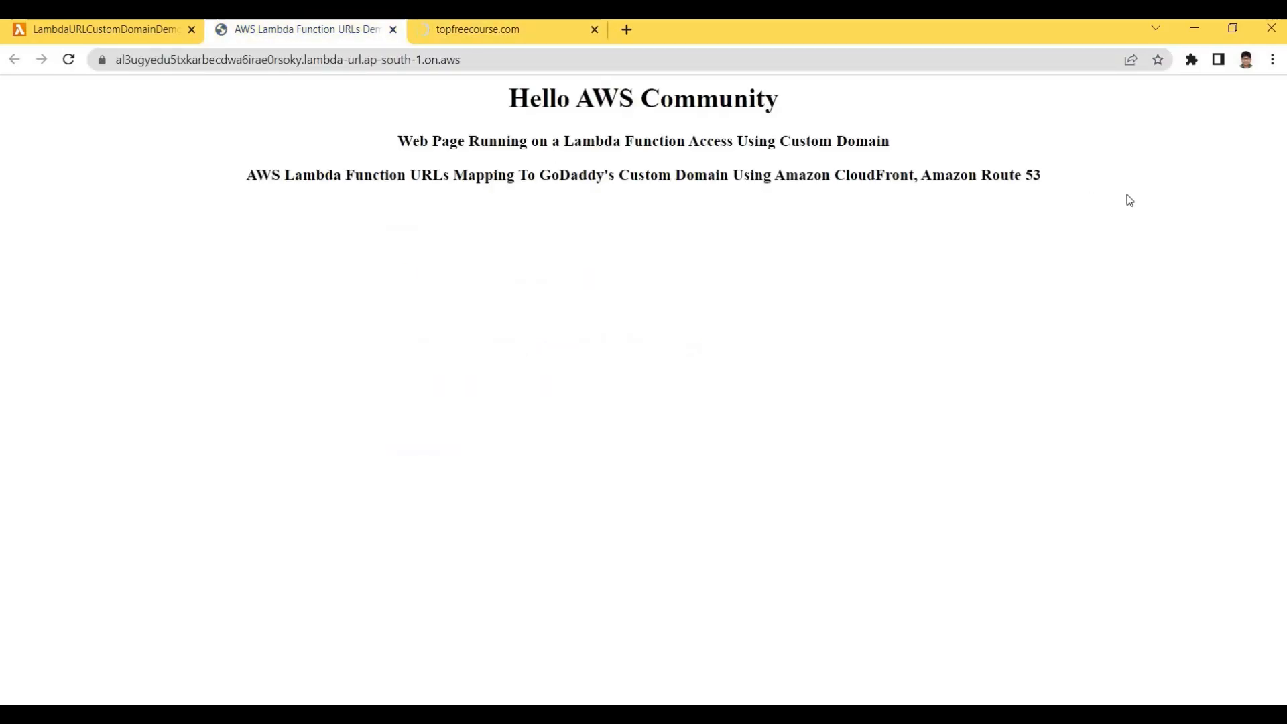
left_click_drag(1129, 199, 519, 89)
left_click(469, 87)
left_click(474, 32)
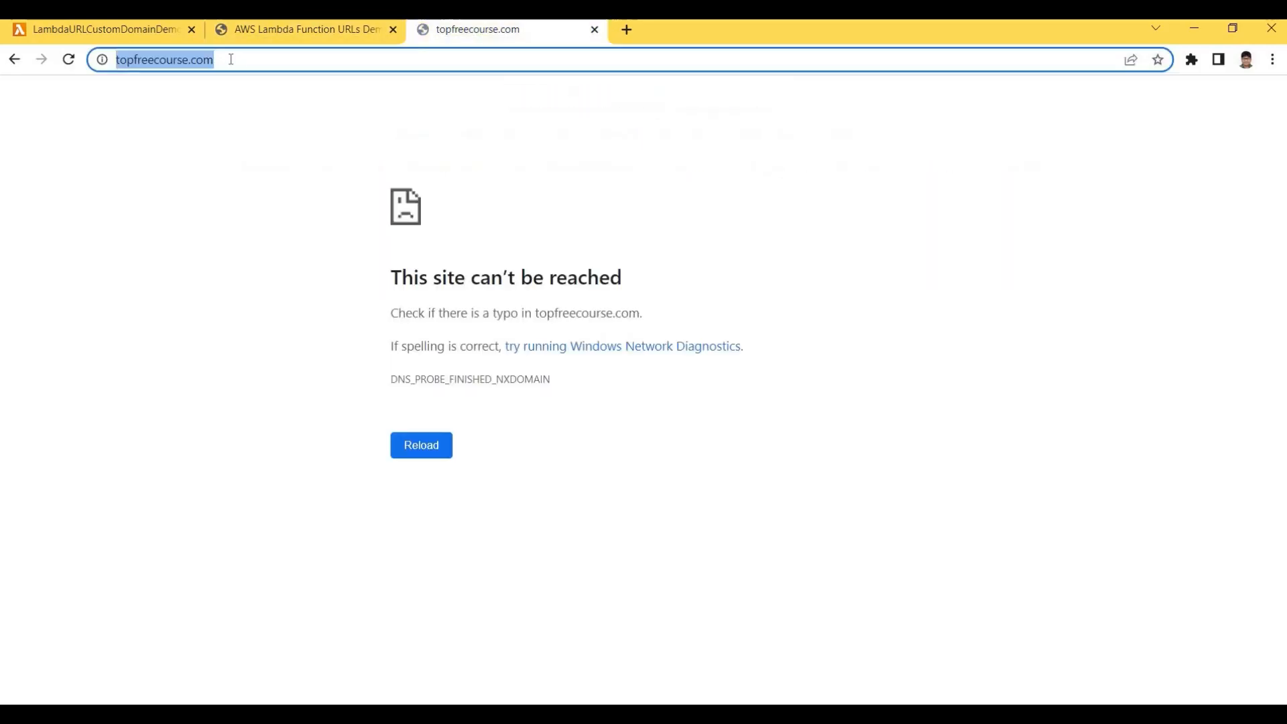
left_click(230, 59)
key("shift+Left")
key("shift+Left")
key("shift+Left")
key("shift+Left")
key("shift+Left")
key("shift+Left")
key("shift+Left")
key("shift+Left")
key("shift+Left")
key("shift+Left")
key("shift+Left")
key("shift+Left")
key("shift+Left")
key("shift+Left")
key("shift+Left")
key("shift+Left")
key("shift+Left")
key("shift+Left")
key("shift+Left")
key("shift+Left")
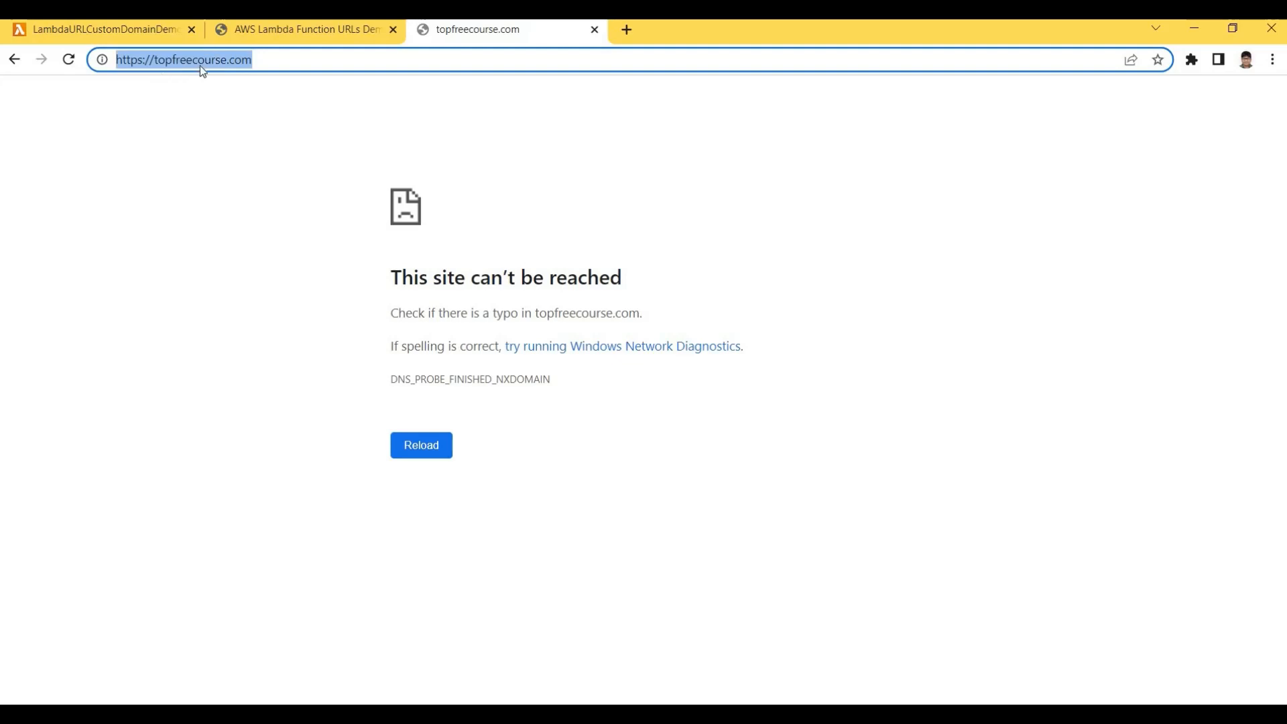
key("Right")
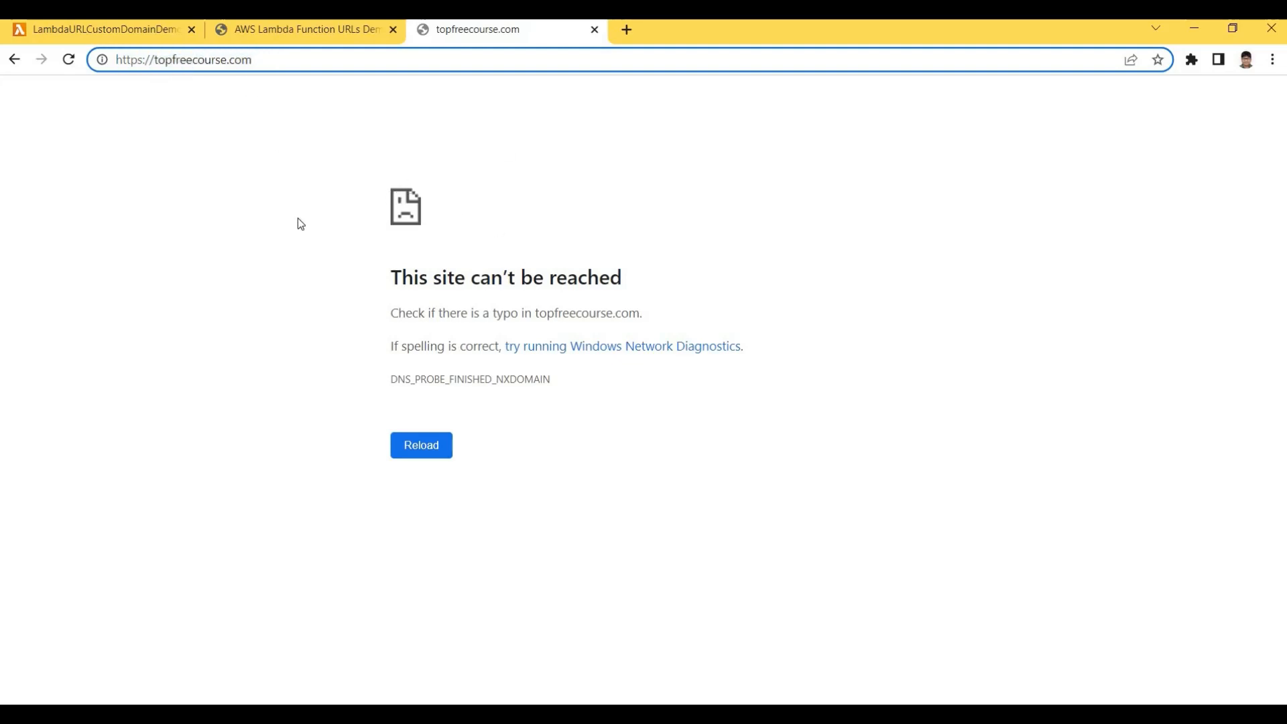
Highlight the function URL page's three headings and its address, then return to the Lambda code
key("ctrl+shift+Tab")
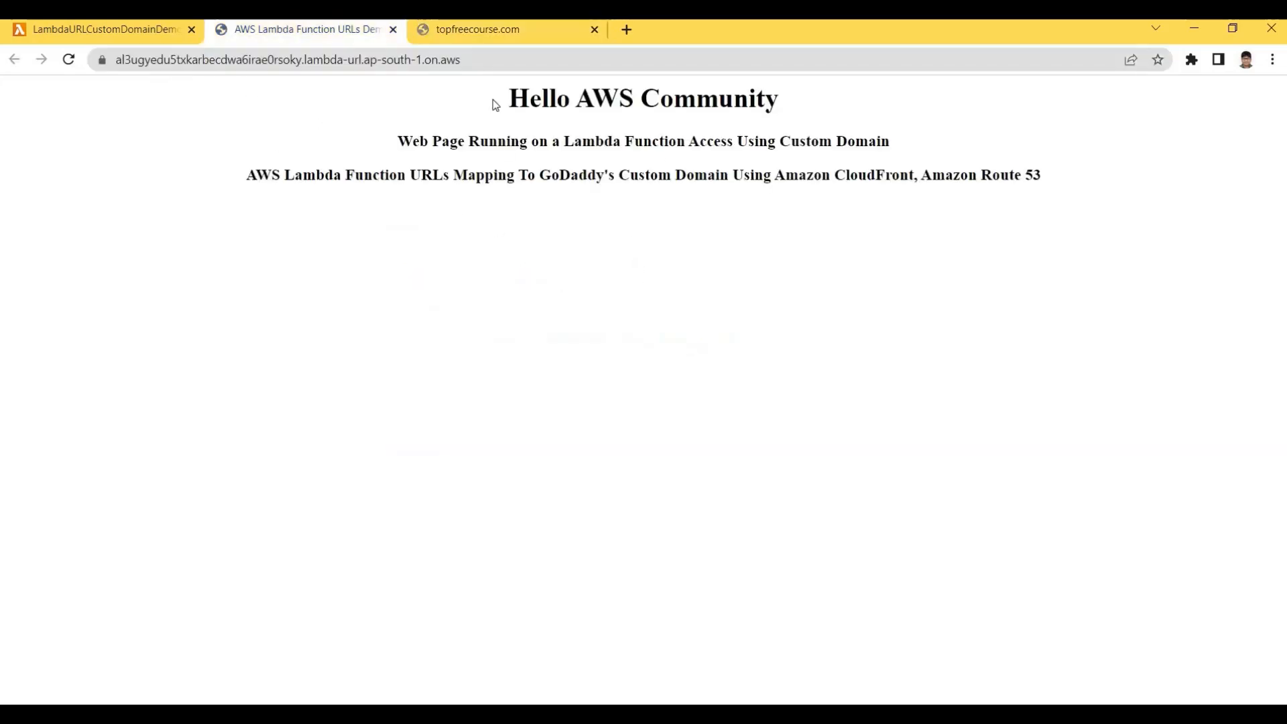
key("ctrl+a")
left_click(497, 117)
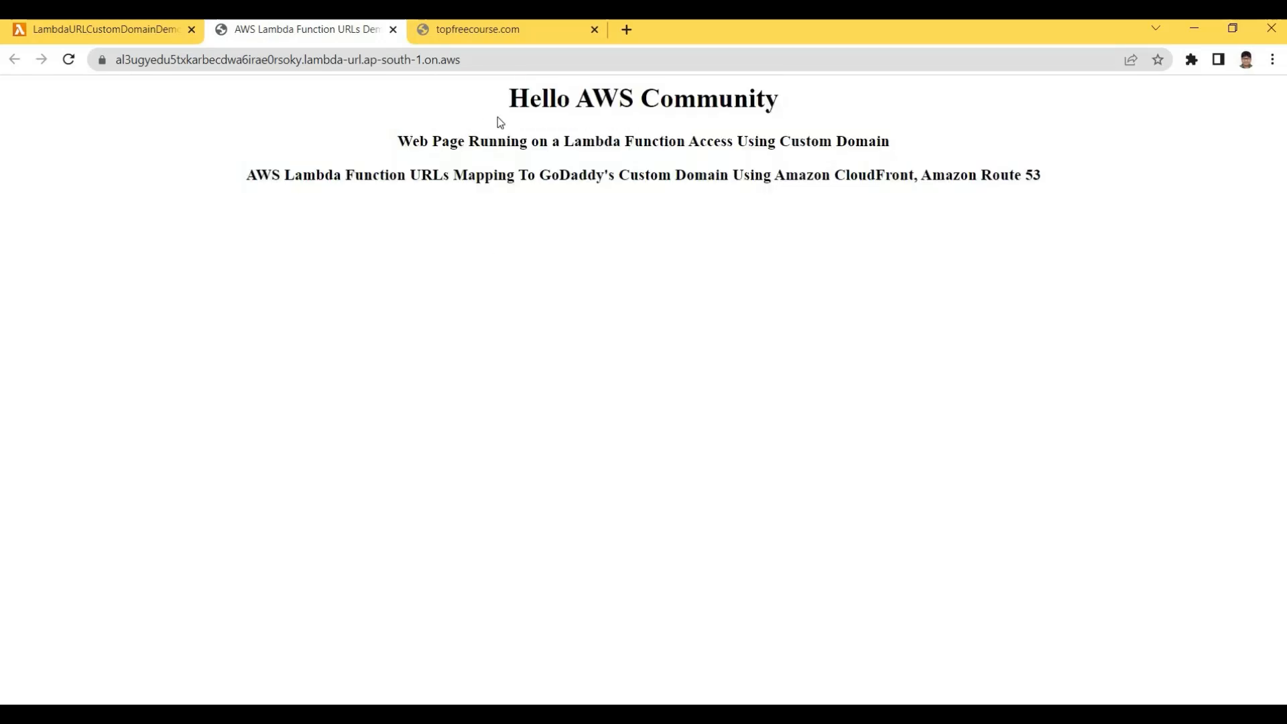
left_click_drag(507, 98, 488, 142)
left_click_drag(255, 172, 716, 175)
left_click(637, 167)
left_click_drag(279, 183, 578, 174)
left_click(625, 175)
left_click(581, 175)
left_click_drag(476, 176, 619, 176)
left_click(680, 177)
left_click(993, 179)
left_click_drag(467, 176, 915, 177)
left_click(982, 181)
left_click_drag(799, 177, 885, 176)
left_click(1094, 180)
left_click(390, 106)
left_click_drag(1065, 181, 336, 87)
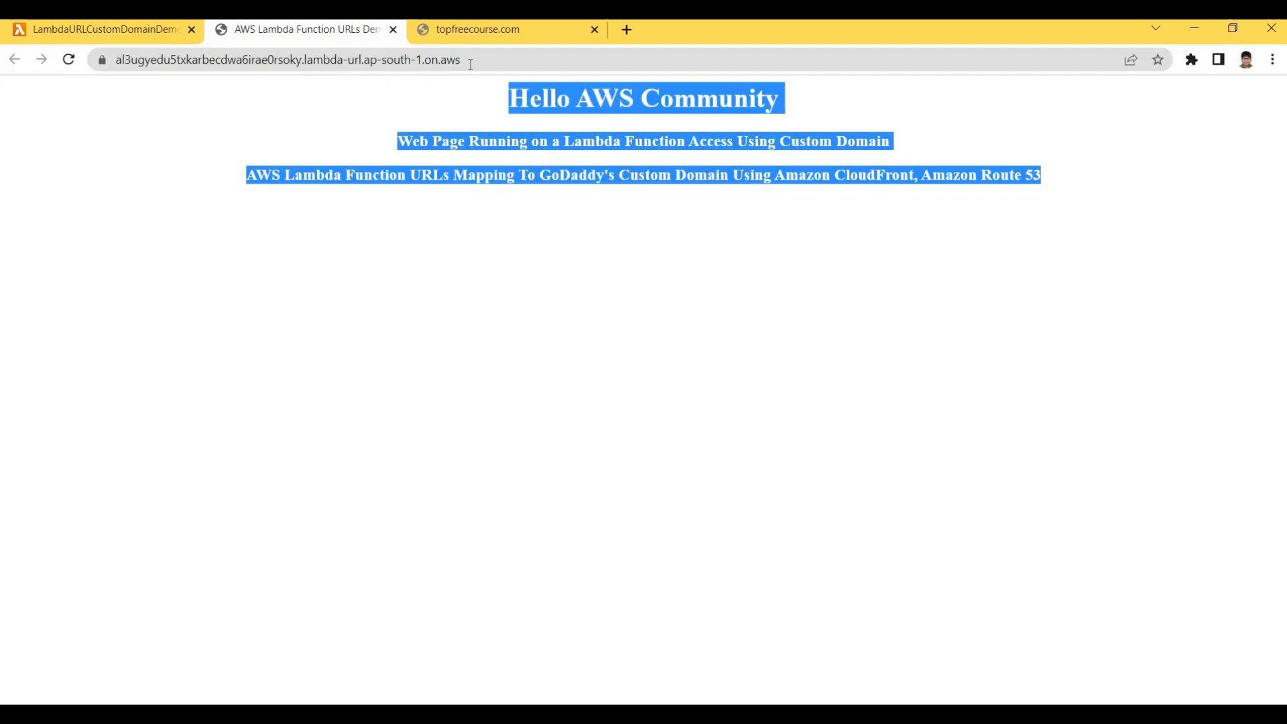
left_click(336, 86)
left_click_drag(461, 59, 100, 61)
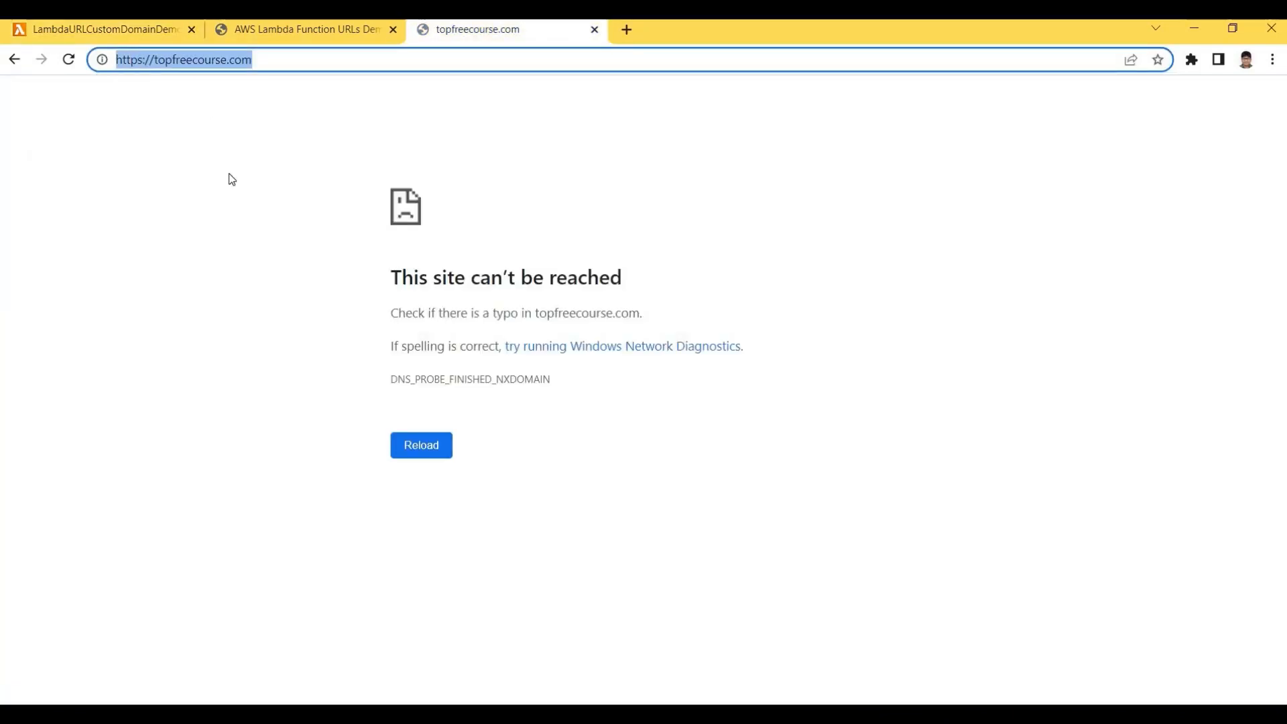
left_click(326, 337)
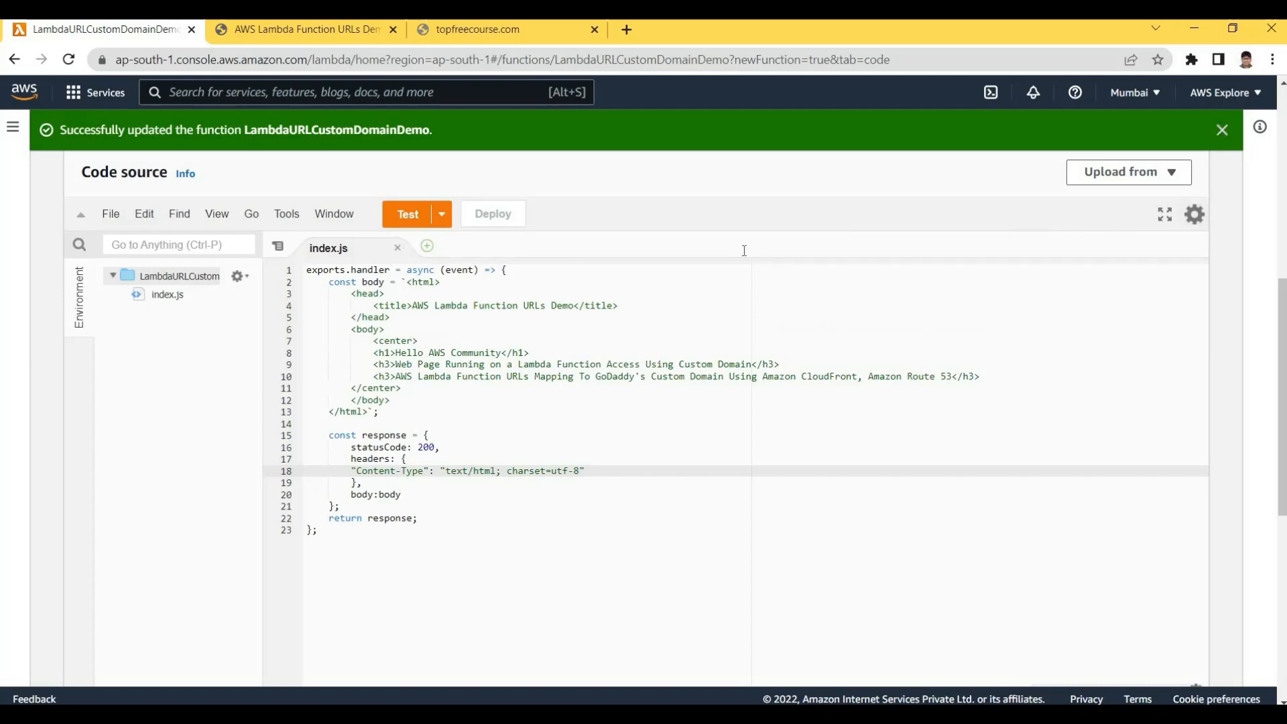
Reopen the function URL to confirm Hello AWS Community loads, then go to the Functions list
scroll(874, 469, "up", 7)
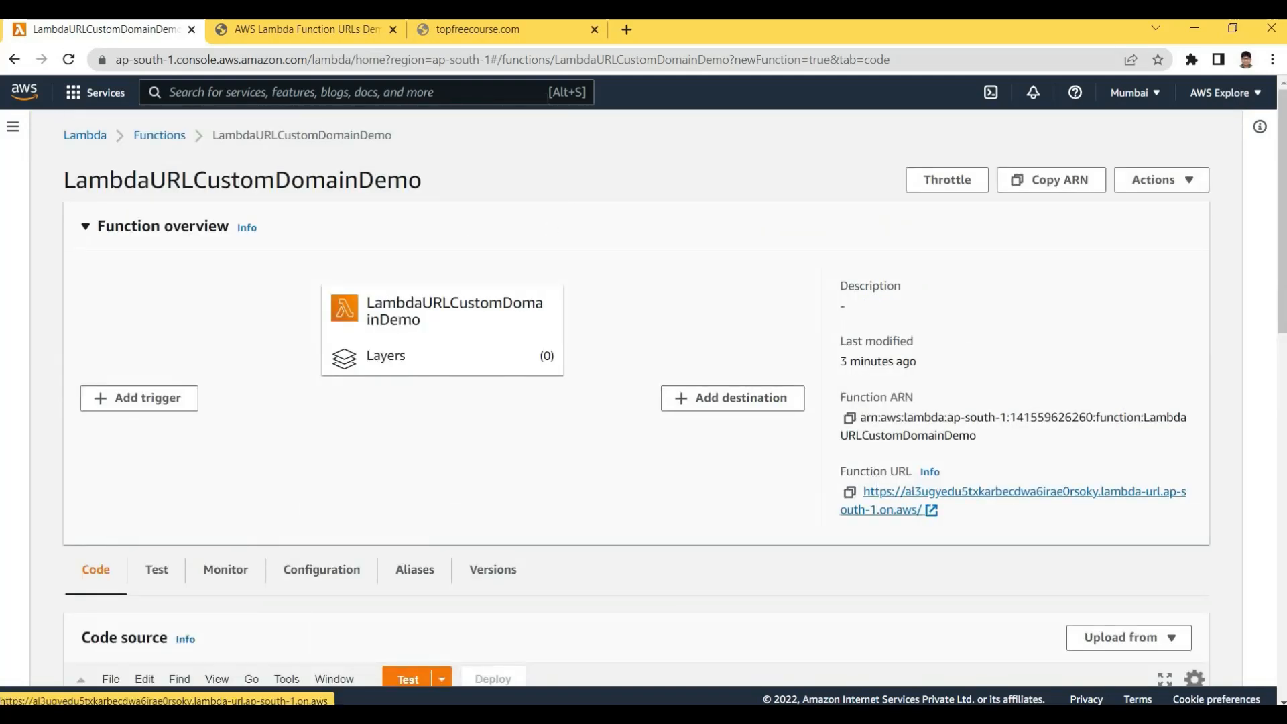
left_click(978, 493)
left_click(595, 30)
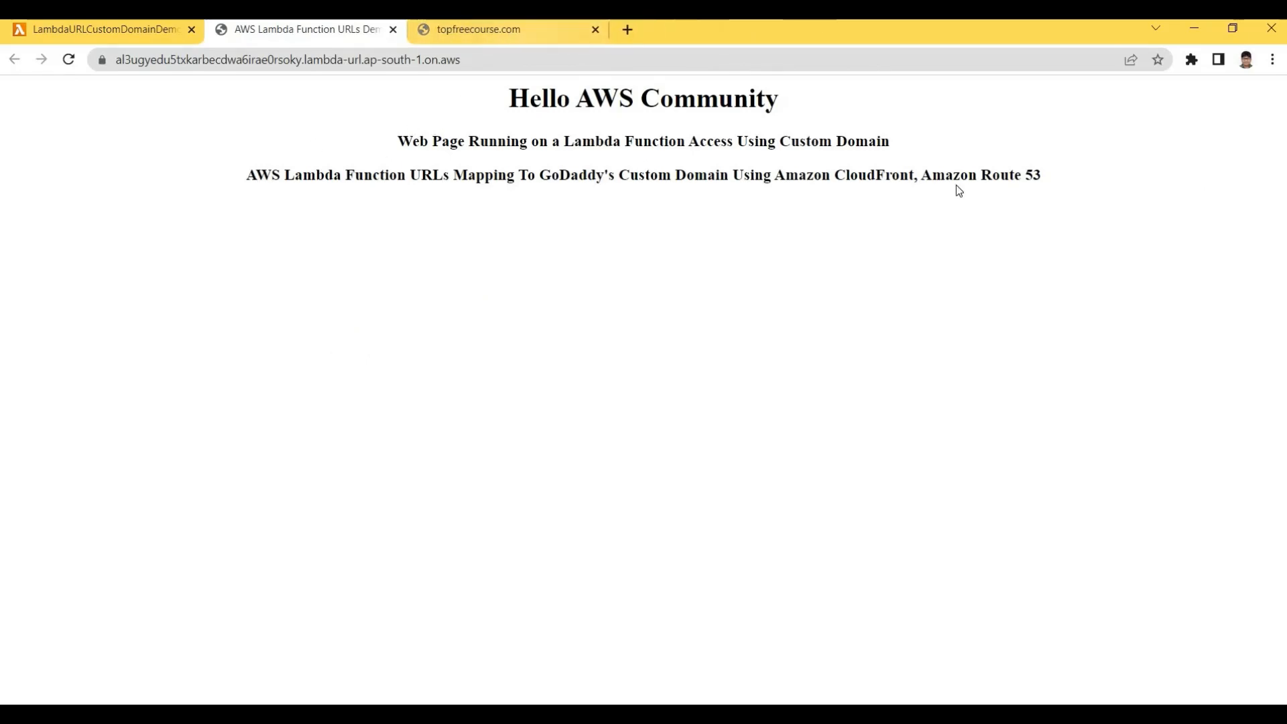
left_click_drag(956, 181, 114, 33)
left_click(144, 175)
left_click(113, 34)
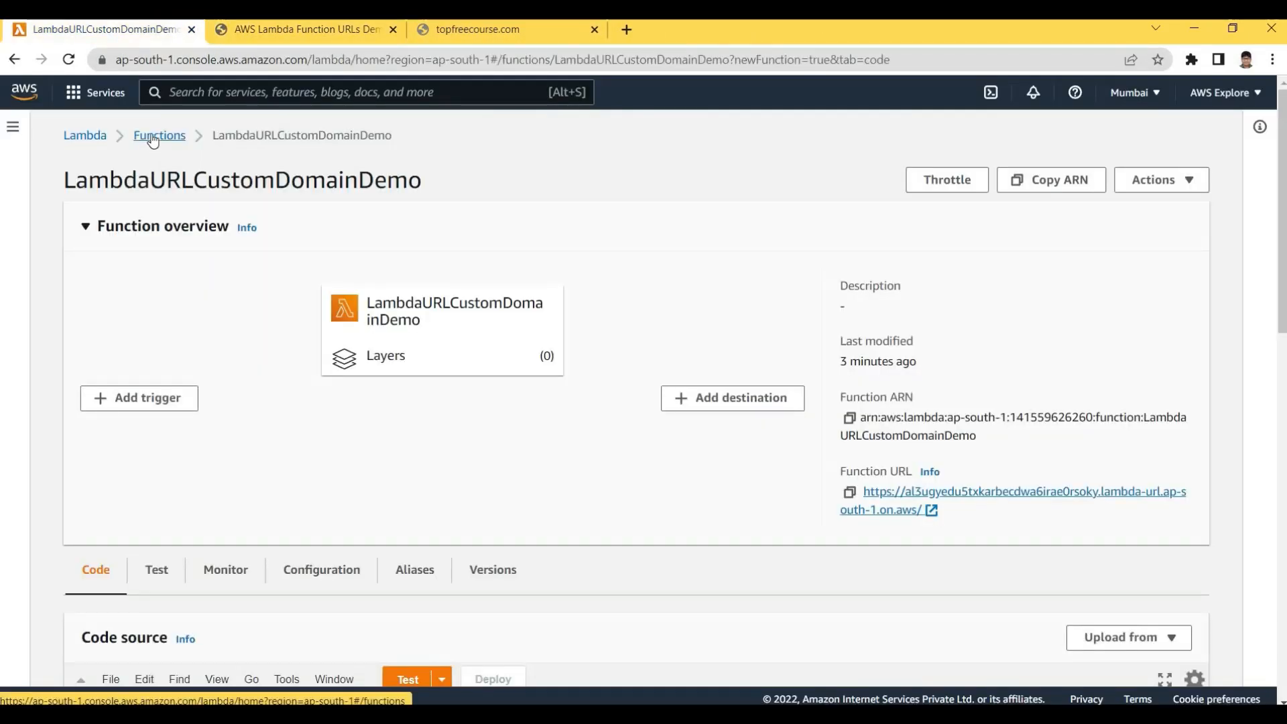
left_click(153, 140)
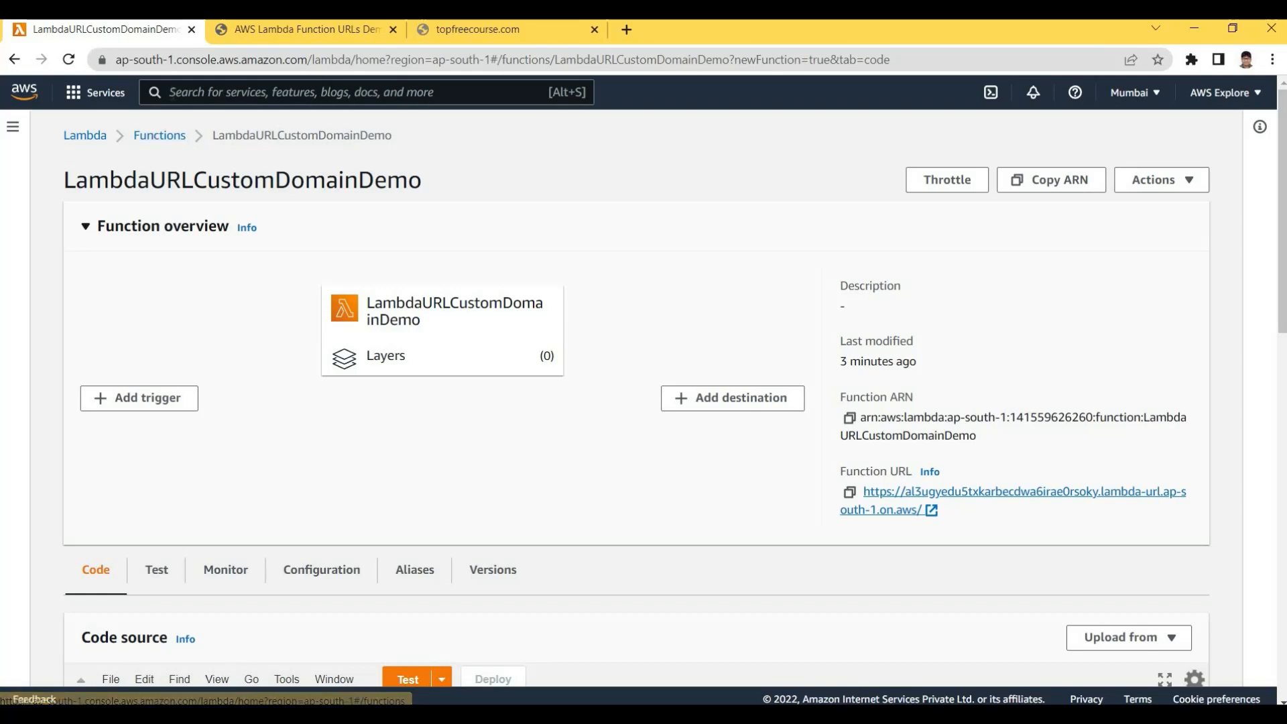
Open Console Home in a new tab and reach CloudFront by searching 'cloudf'
left_click(295, 91)
type("clo")
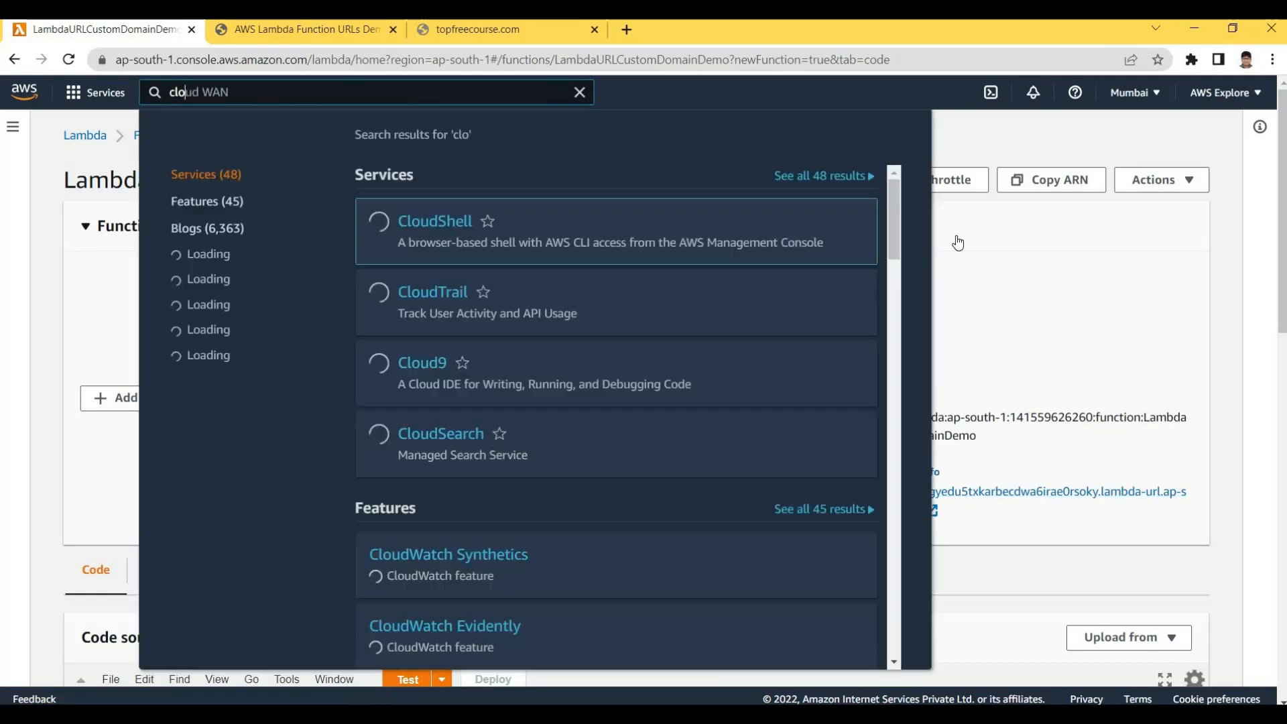
left_click(85, 226)
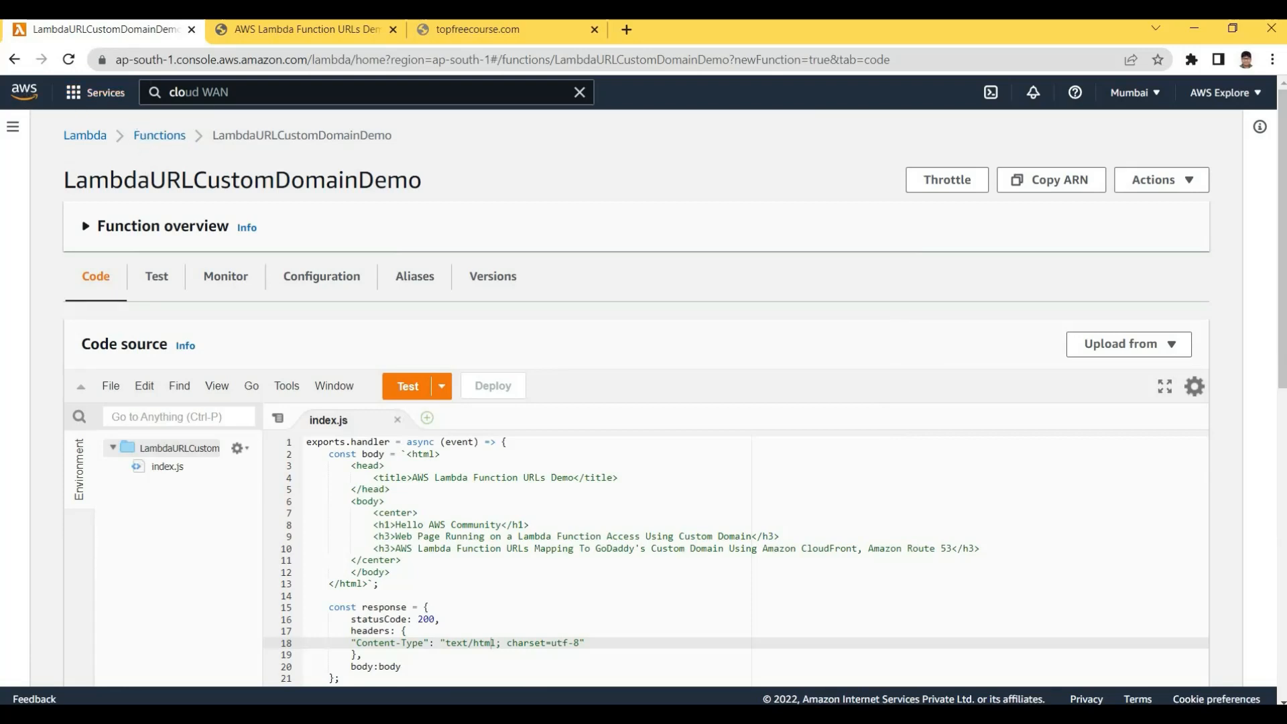
left_click(339, 37)
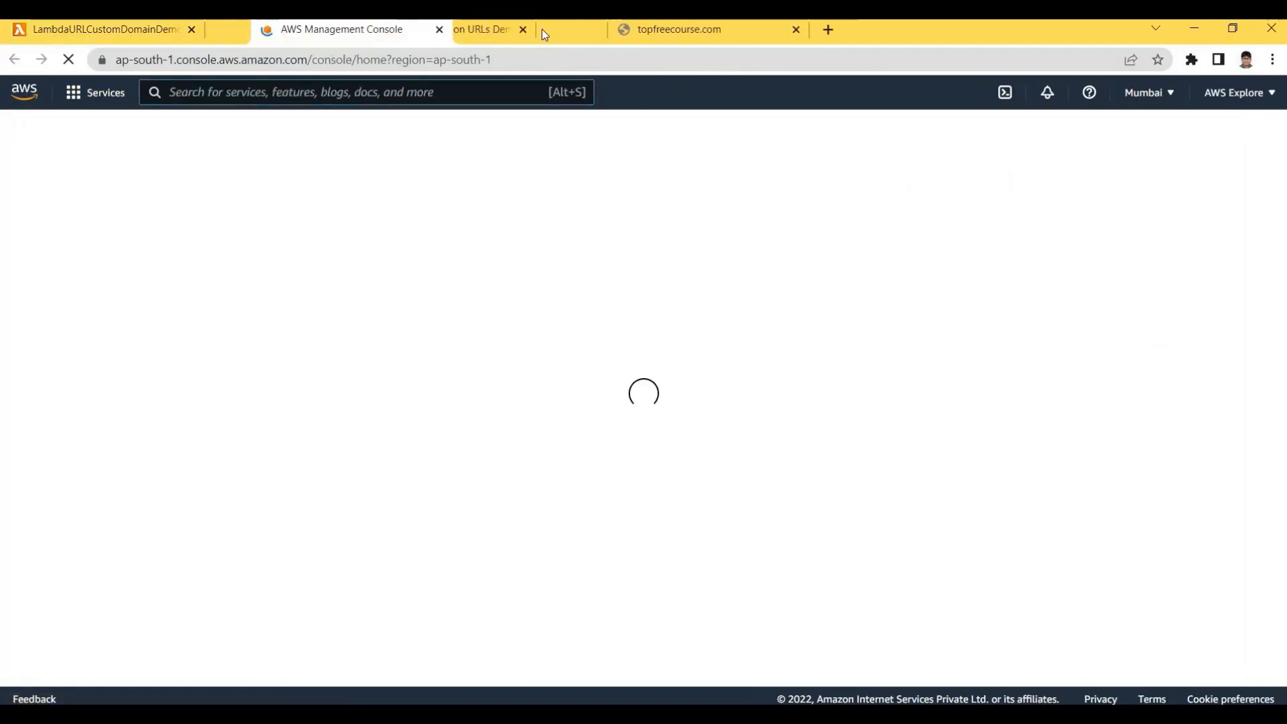
left_click(462, 32)
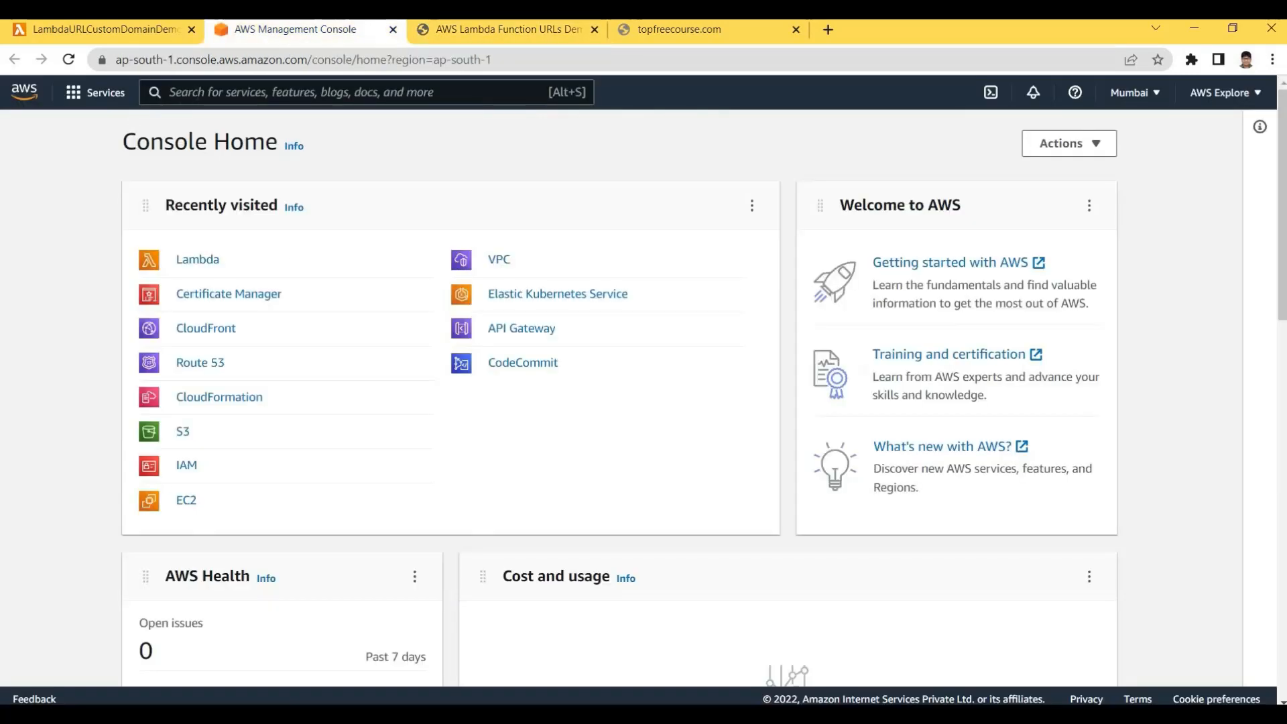
type("cloud")
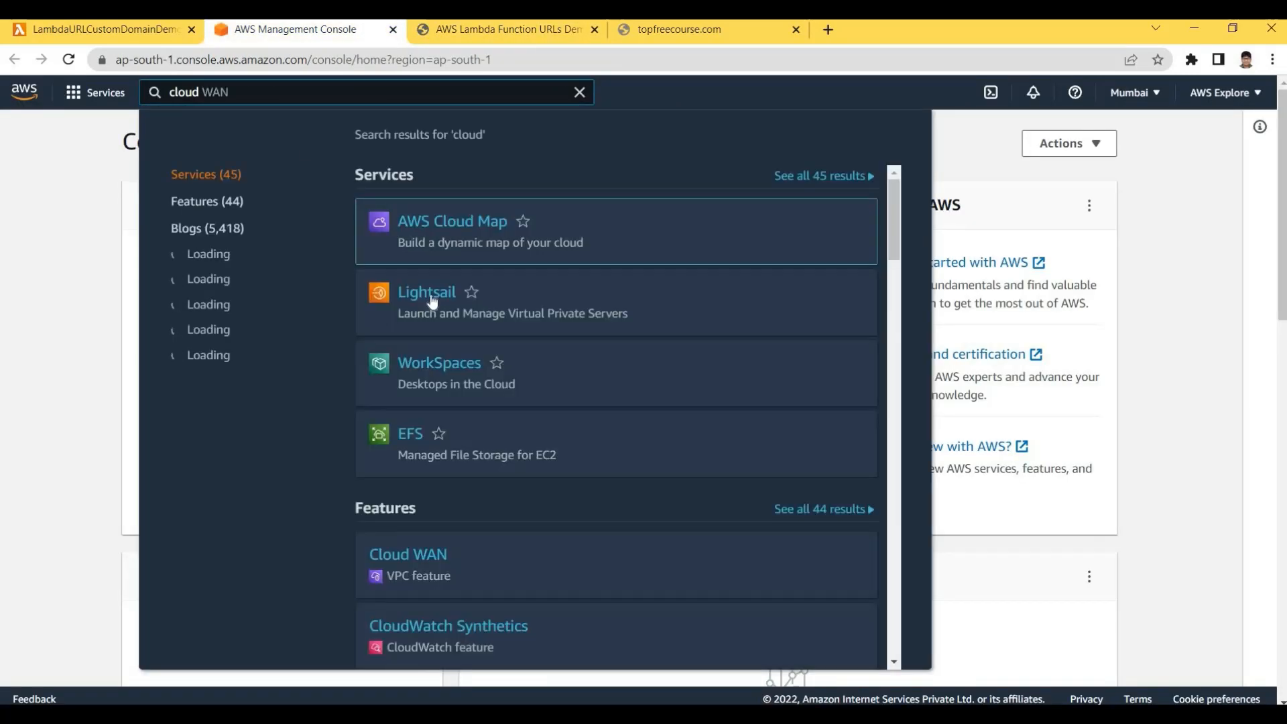
type("f")
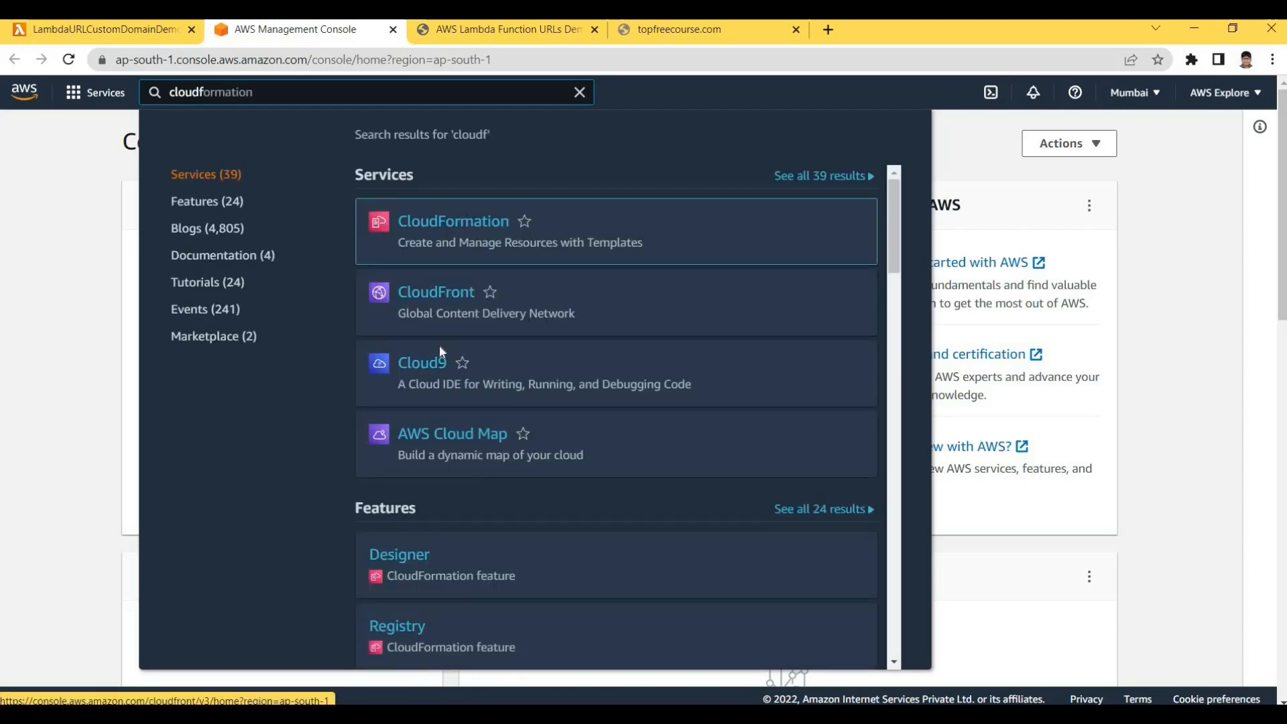
left_click(425, 293)
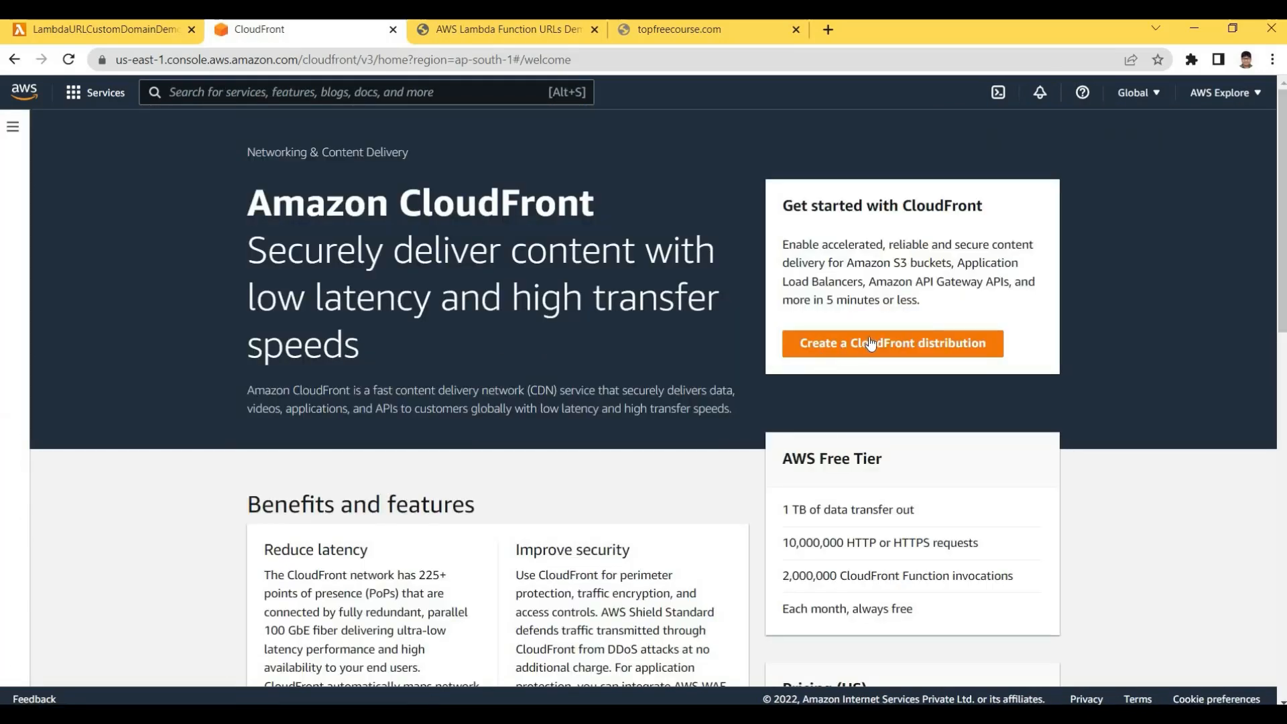
Start a new CloudFront distribution and look over the Create distribution form
left_click(913, 345)
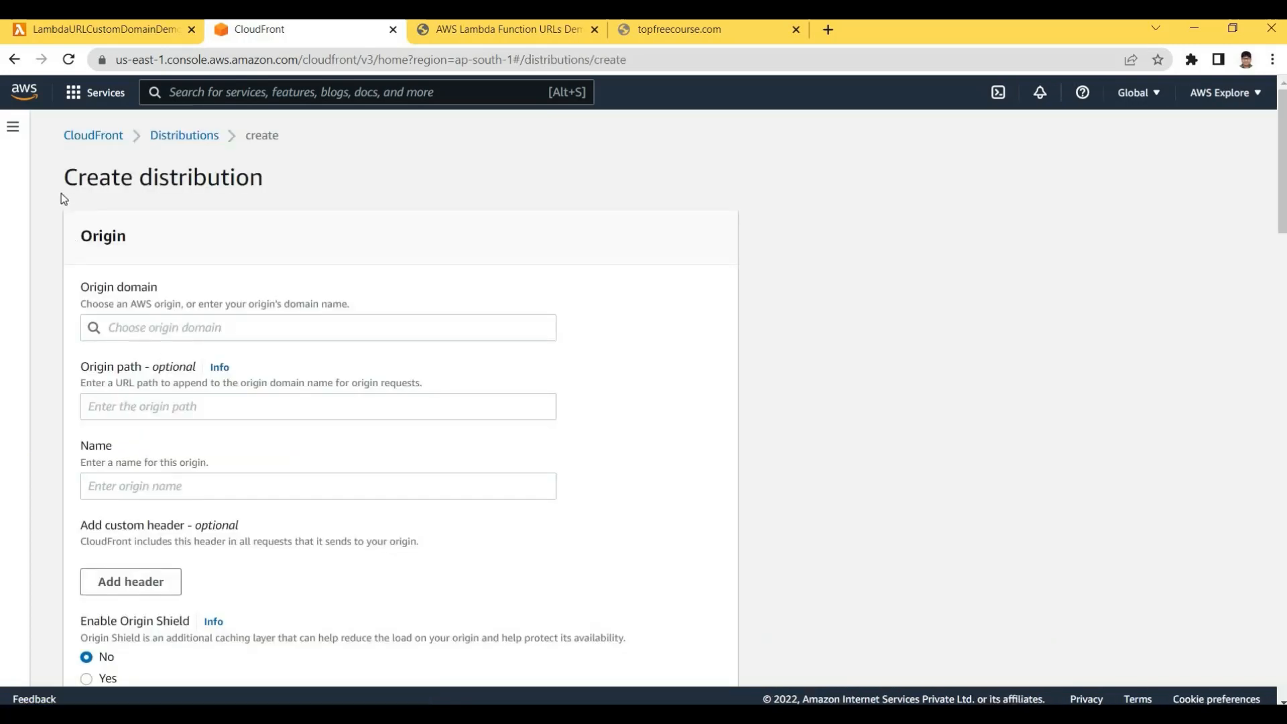
left_click_drag(63, 179, 238, 180)
left_click(75, 292)
left_click_drag(166, 292, 142, 322)
left_click(142, 322)
Check the origins offered in the Origin domain list, then return to the Lambda function tab
left_click(159, 329)
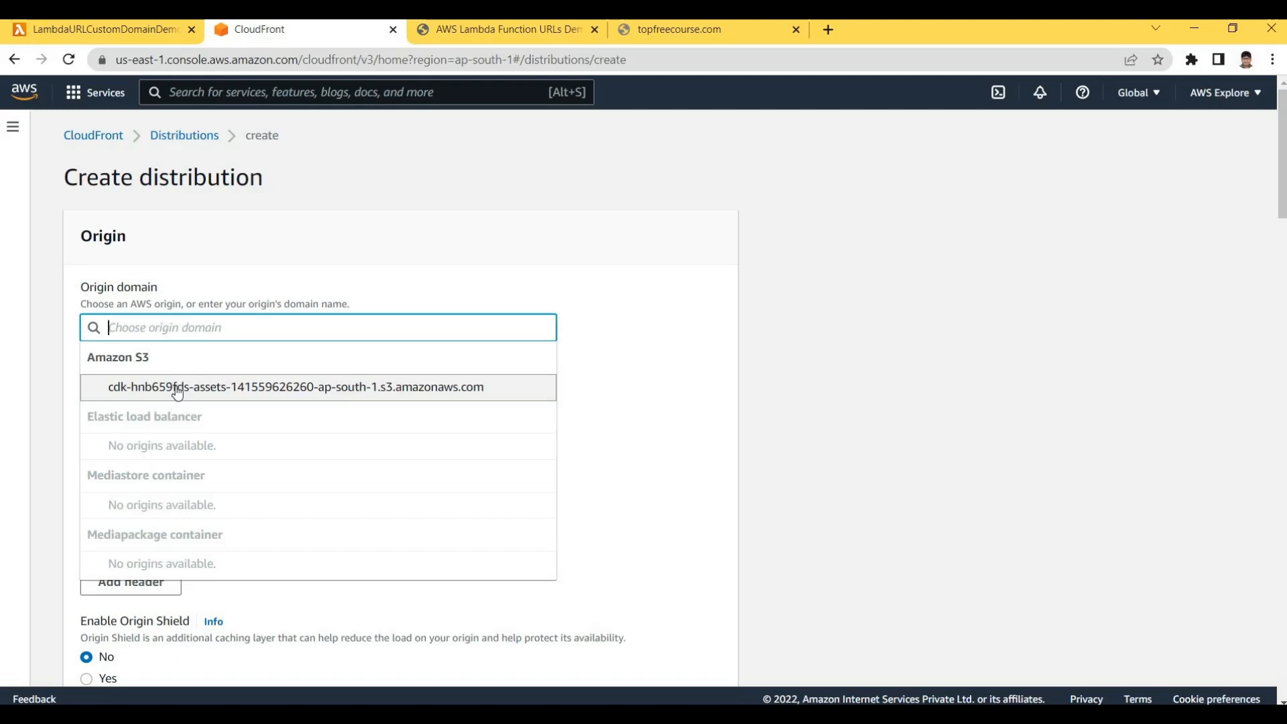
left_click(139, 431)
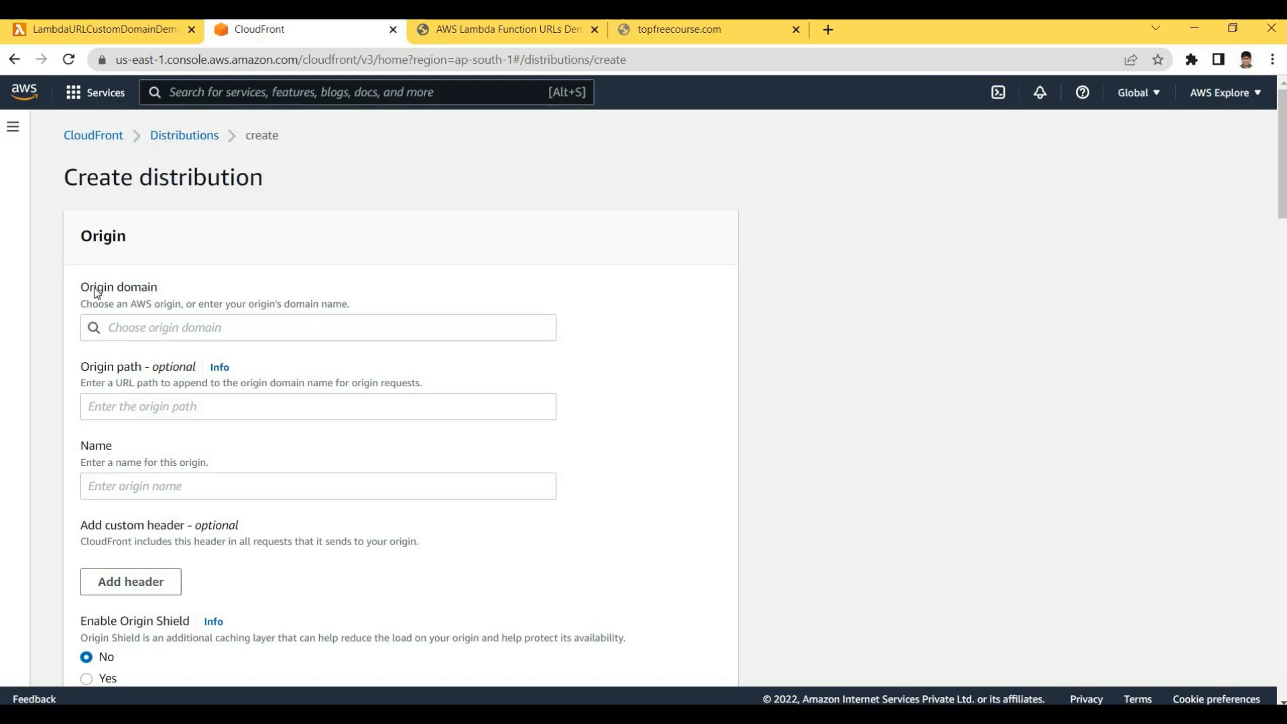
left_click_drag(72, 288, 150, 287)
left_click(142, 319)
left_click(128, 352)
left_click(122, 328)
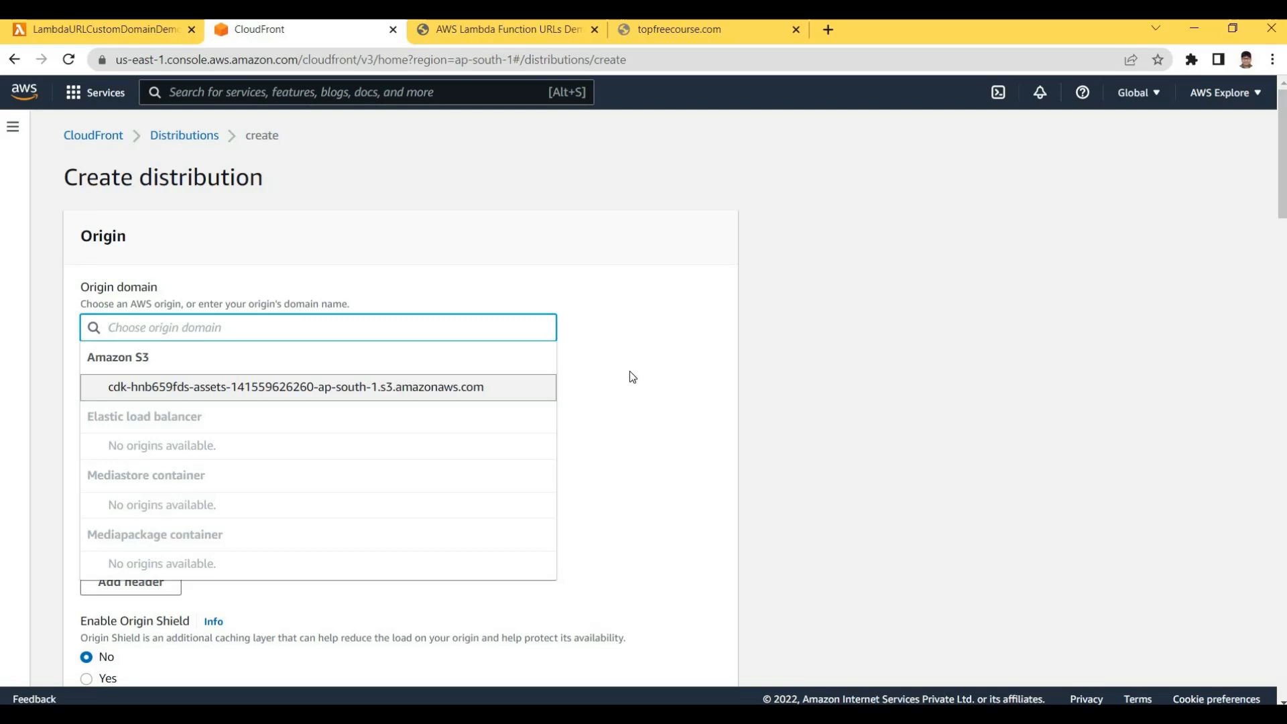
left_click(115, 270)
left_click(127, 40)
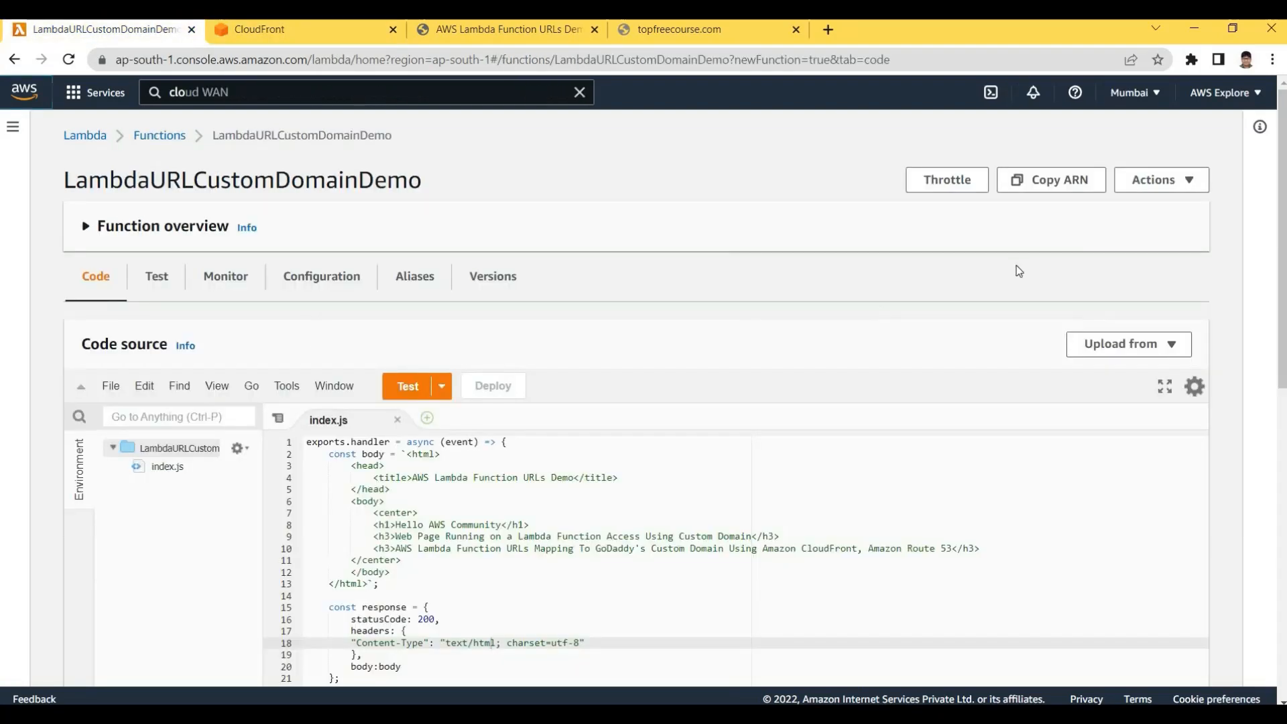
Review the Lambda function overview and the CloudFront Create distribution form
scroll(1019, 271, "down", 2)
scroll(1019, 278, "up", 2)
scroll(1260, 347, "down", 2)
scroll(1267, 342, "up", 1)
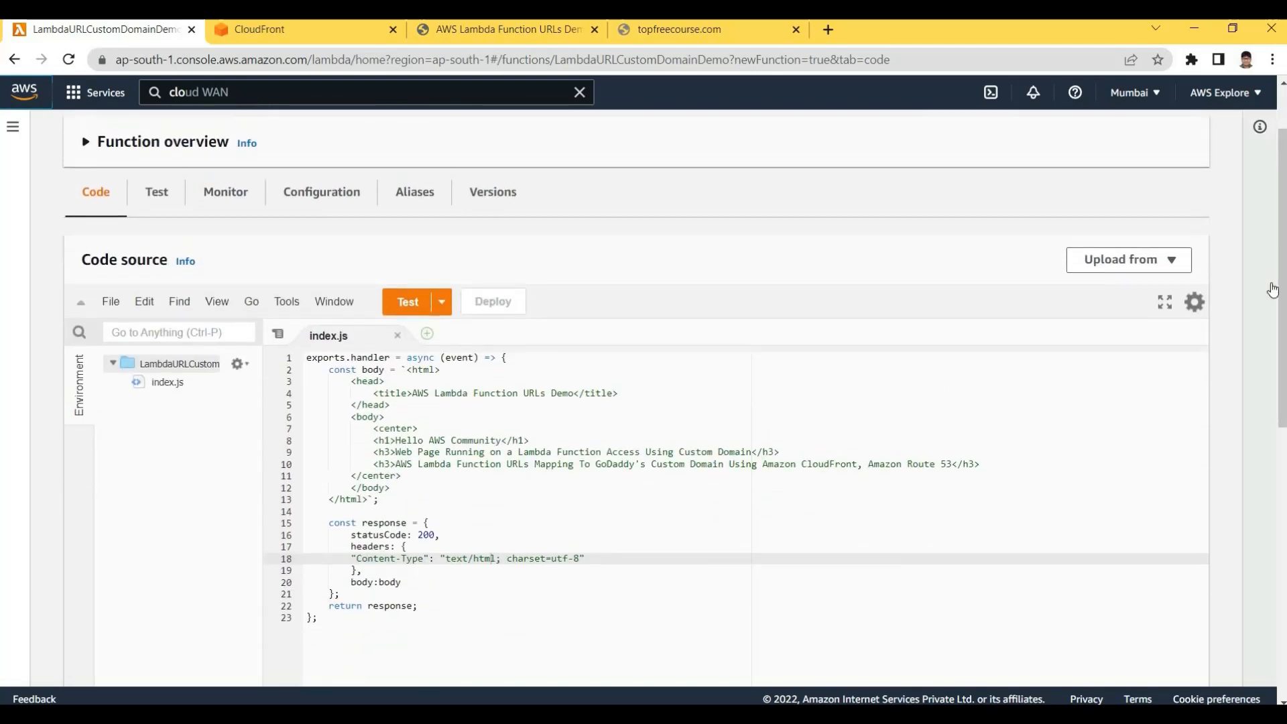
scroll(1263, 353, "down", 3)
scroll(1273, 336, "up", 3)
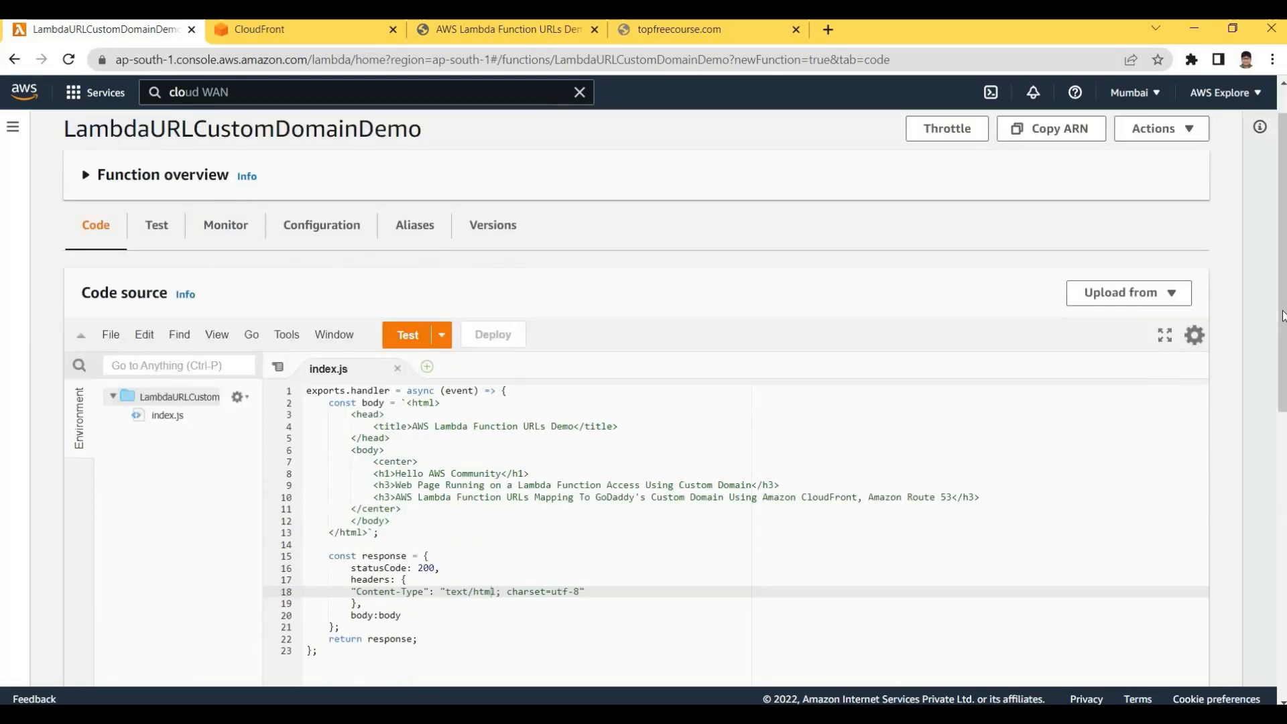
scroll(592, 247, "up", 1)
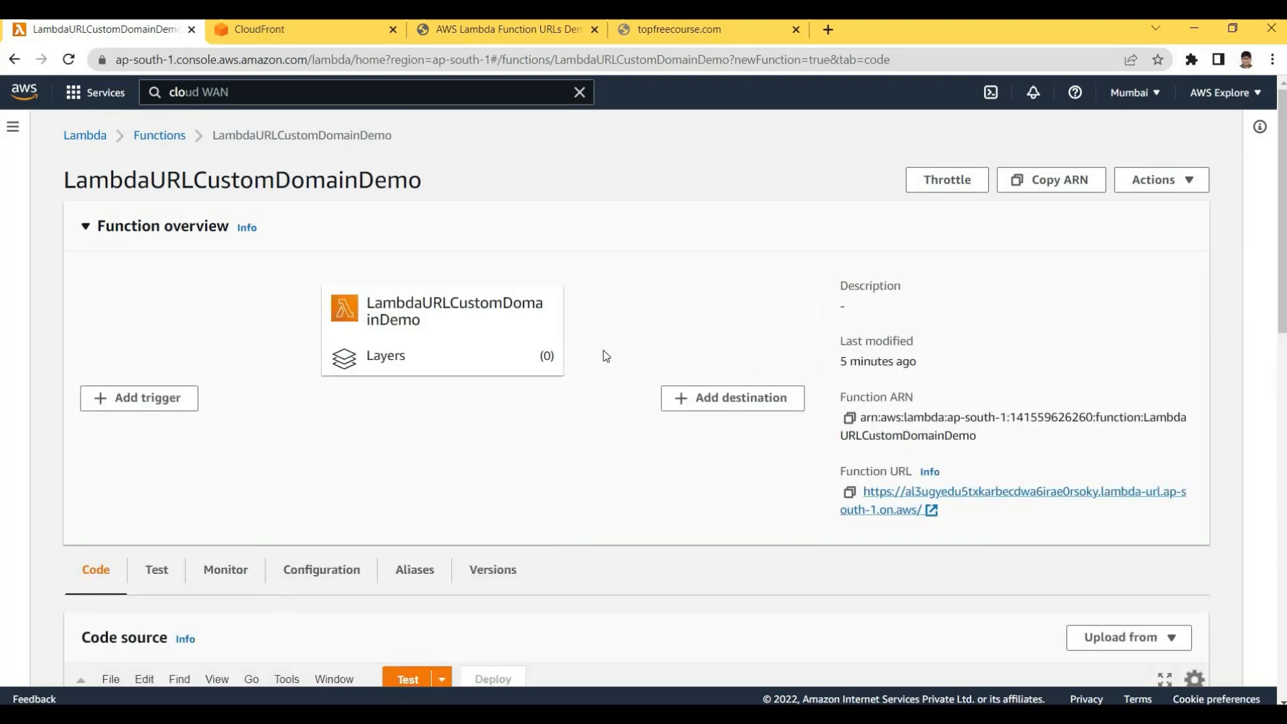
key("ctrl+Tab")
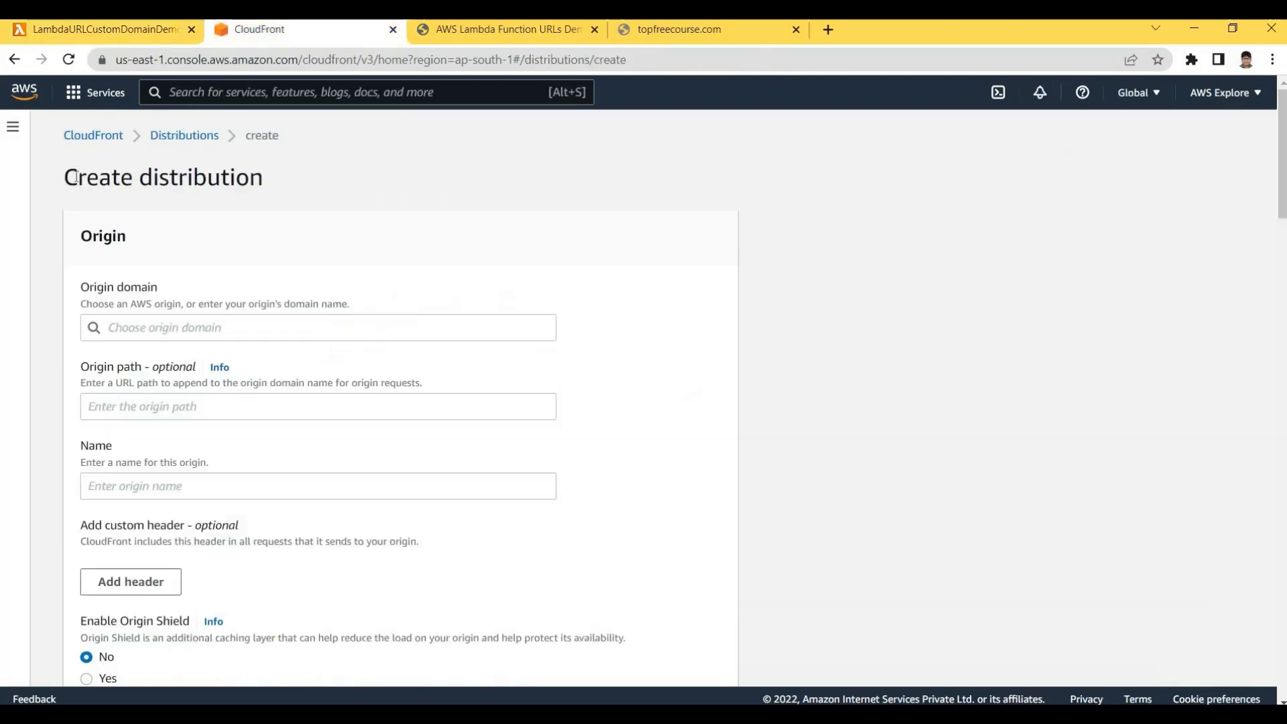
left_click_drag(65, 178, 221, 178)
left_click(175, 149)
scroll(528, 363, "down", 6)
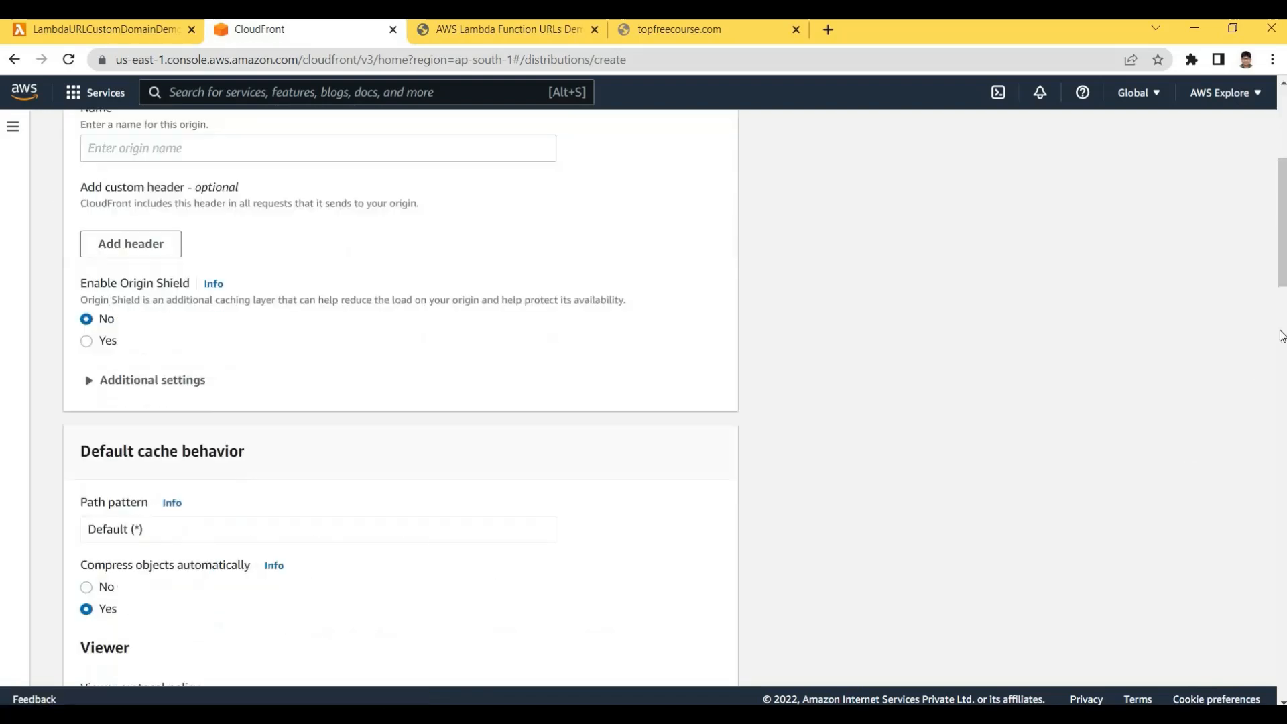
scroll(349, 233, "down", 15)
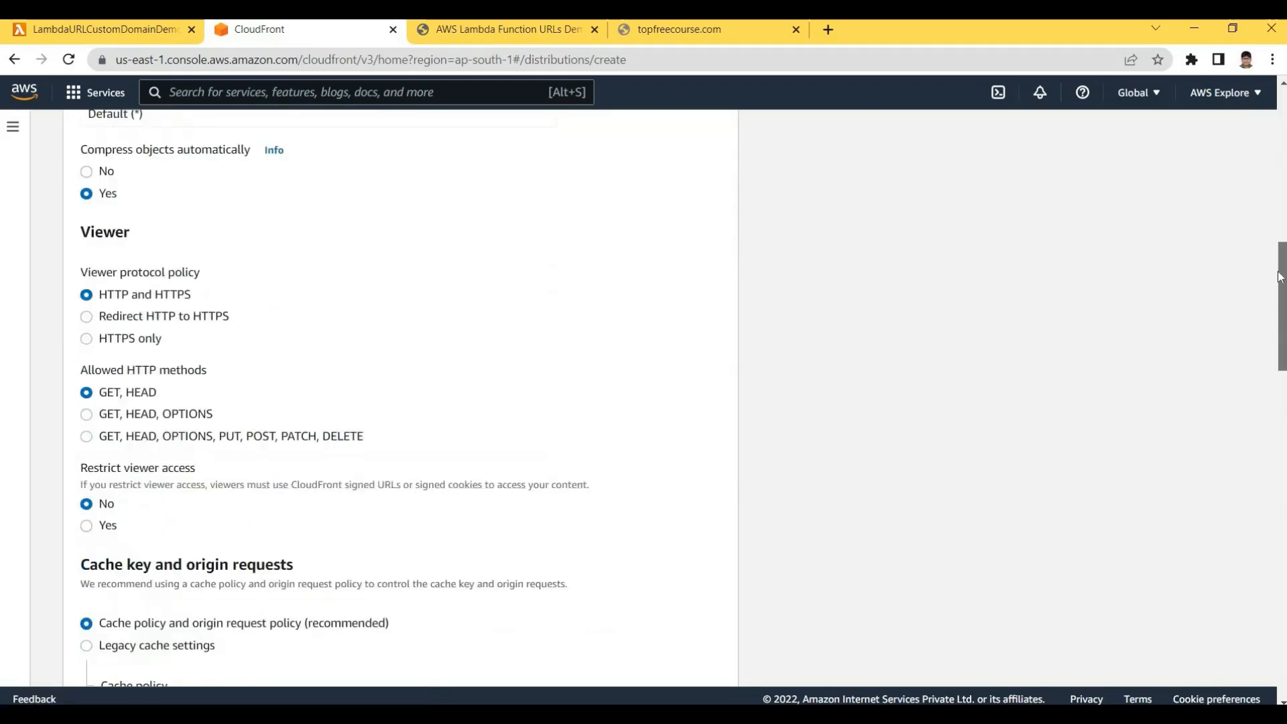
scroll(349, 232, "up", 14)
scroll(349, 232, "up", 7)
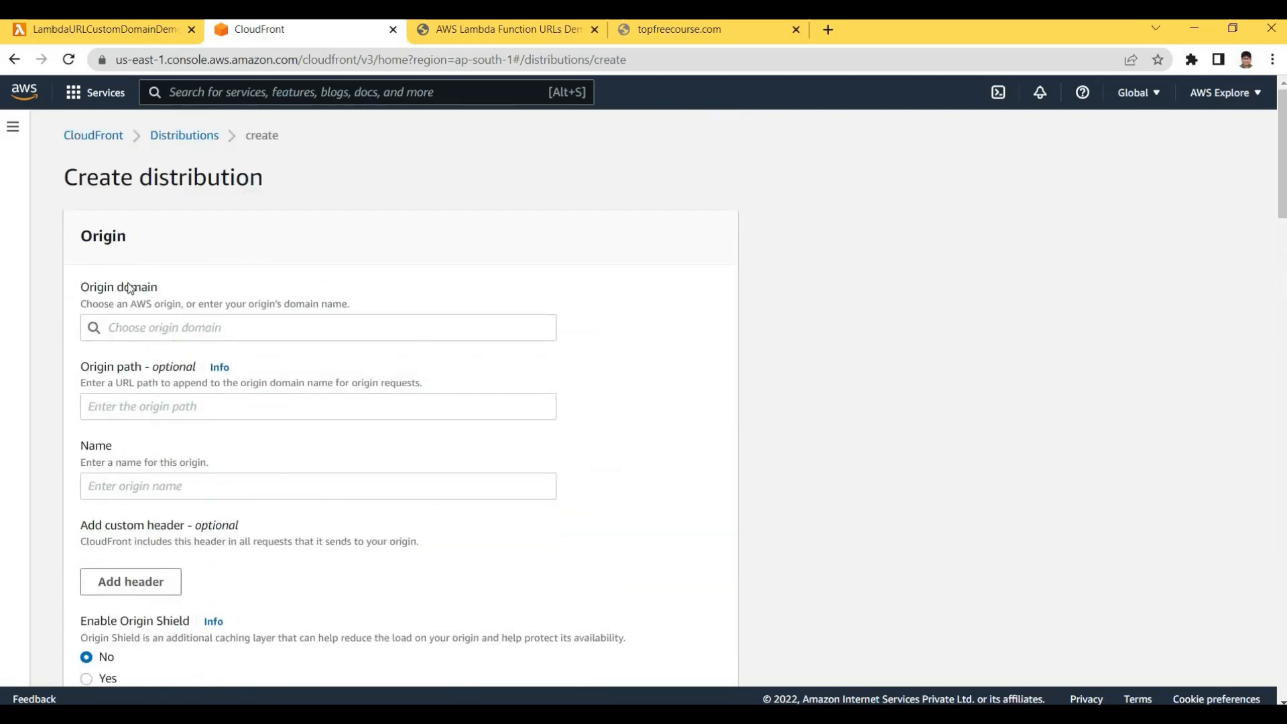
Copy the Lambda Function URL and return to the CloudFront distribution form
left_click(140, 30)
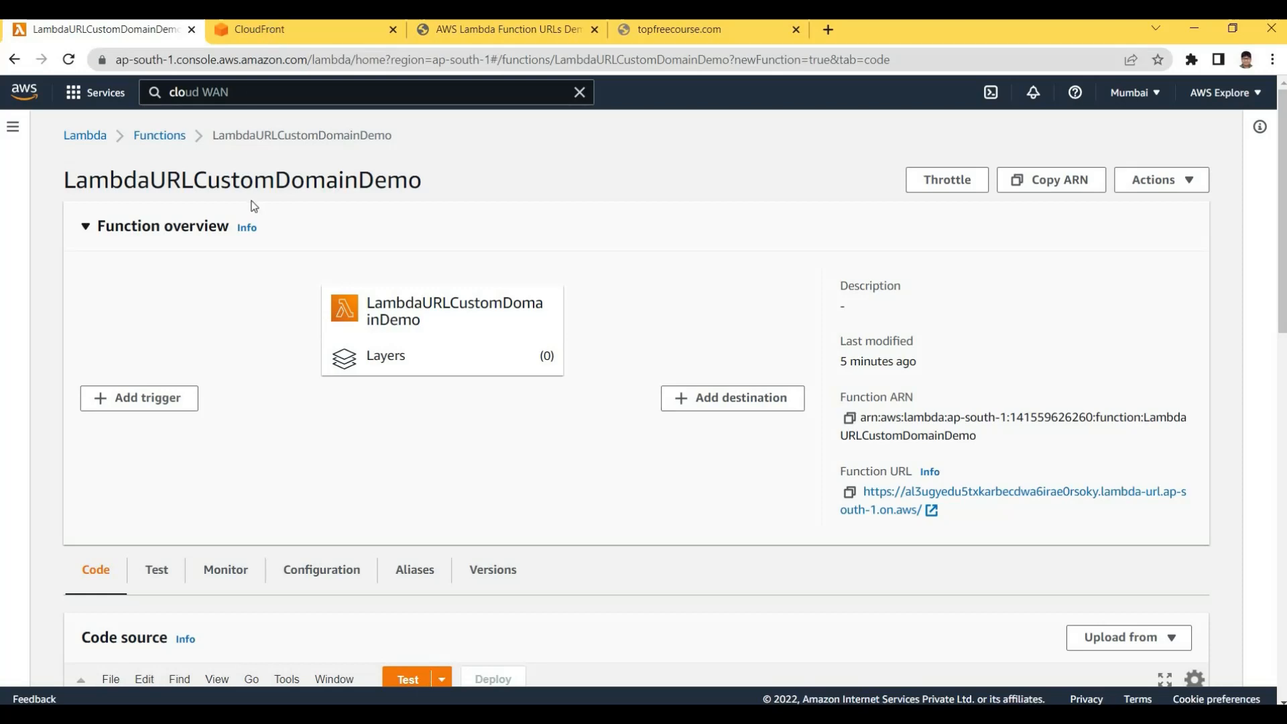
left_click(302, 30)
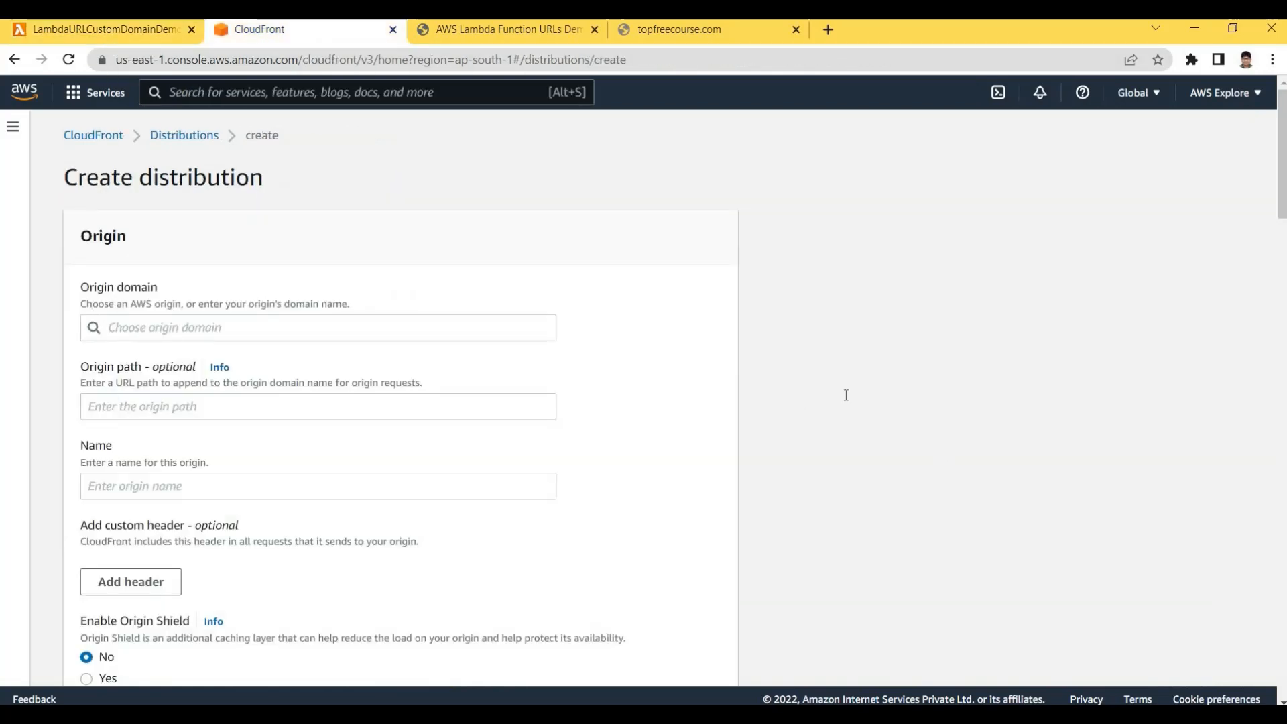
left_click(104, 31)
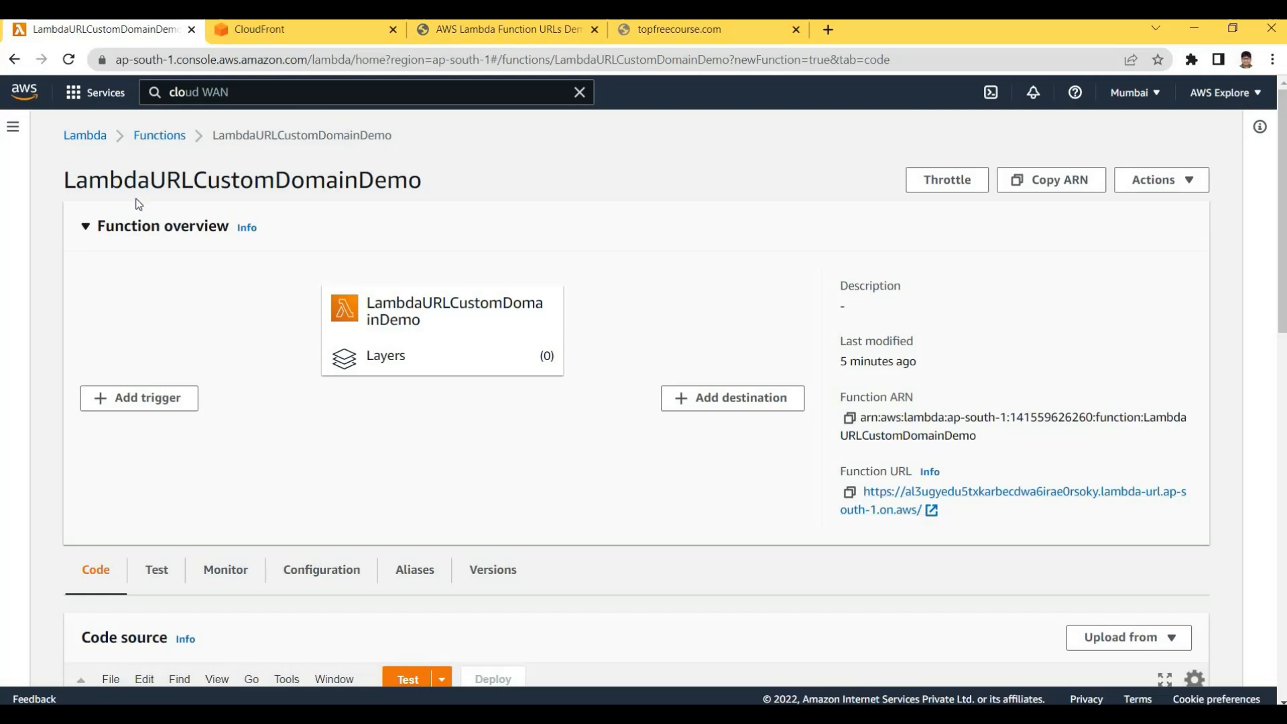
key("ctrl+Tab")
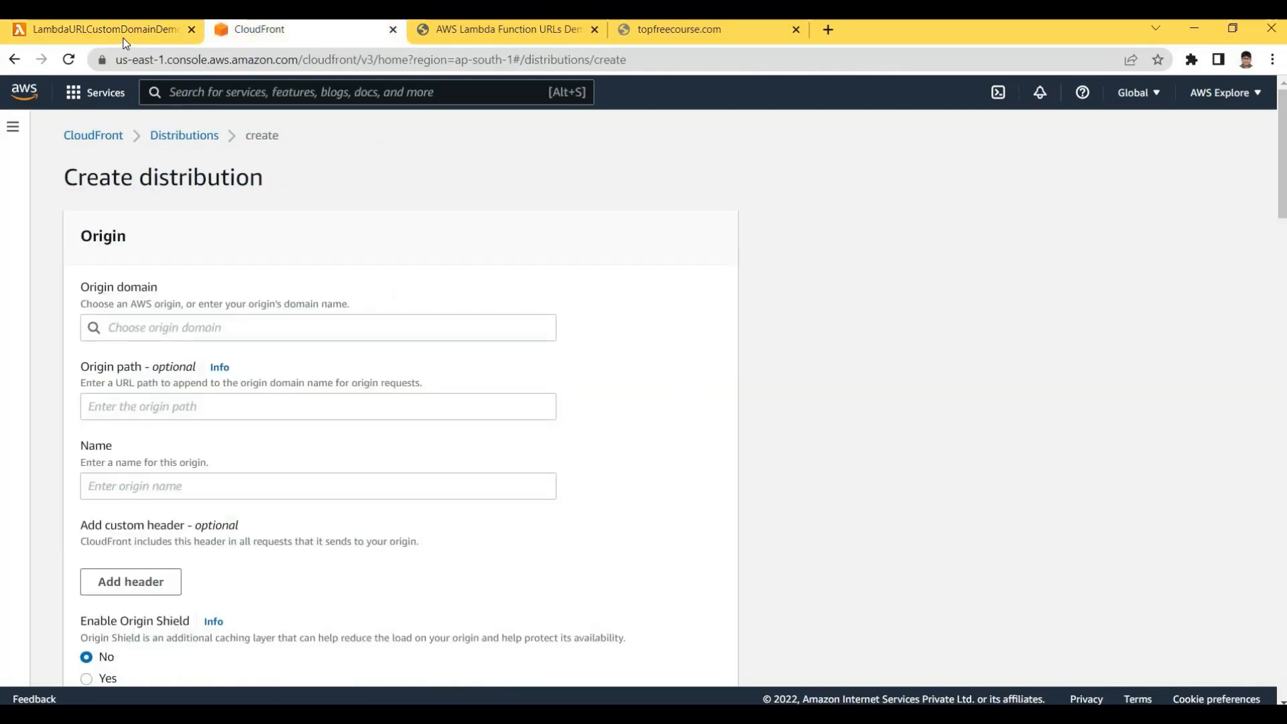
left_click(123, 37)
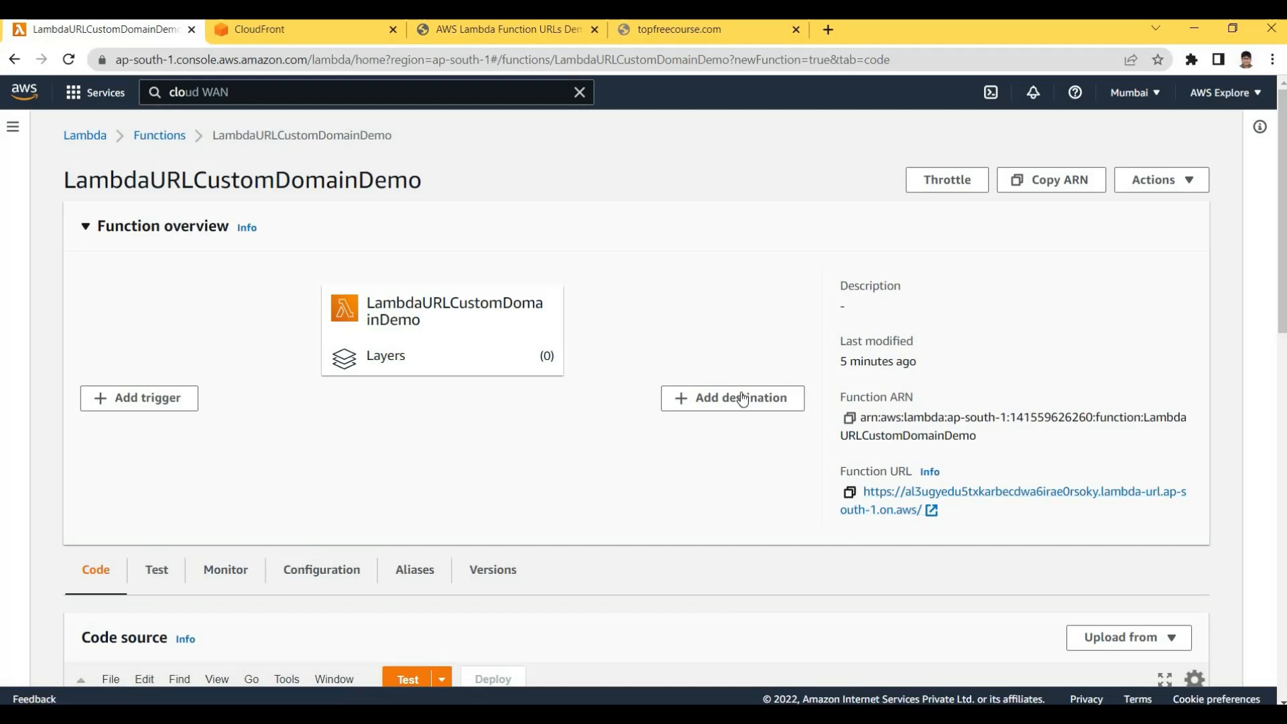
key("ctrl+Tab")
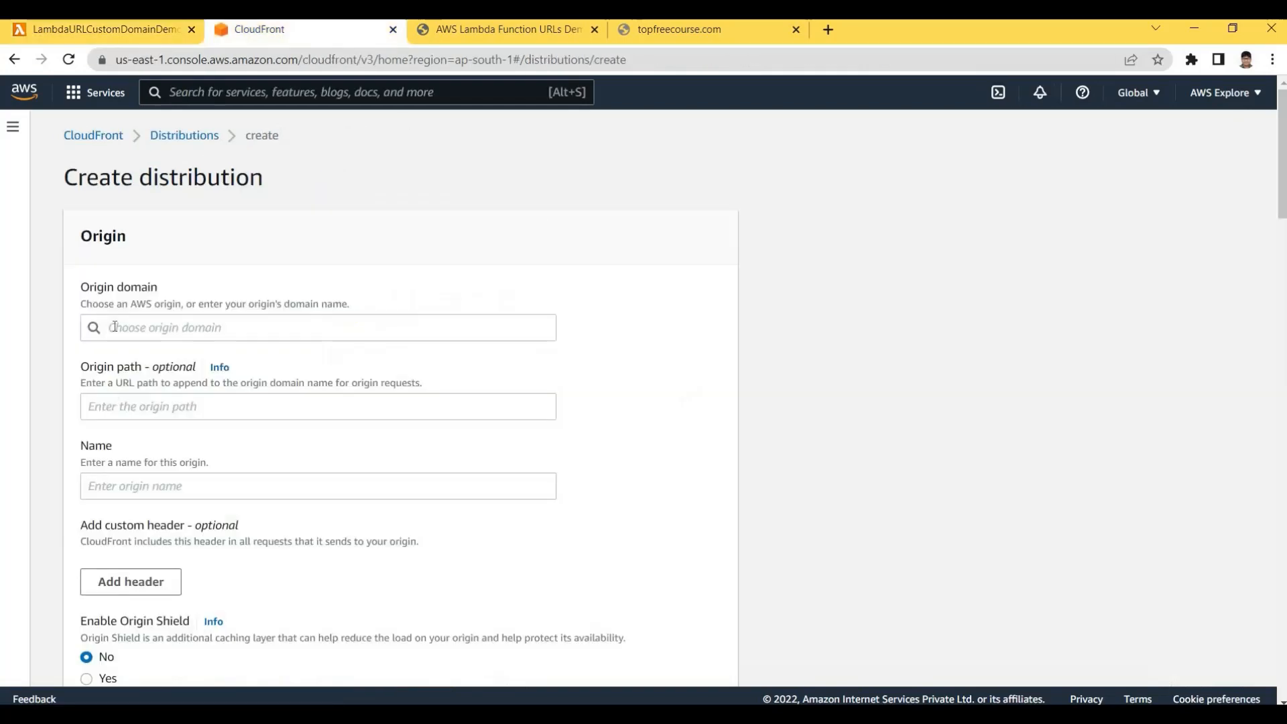
left_click(259, 328)
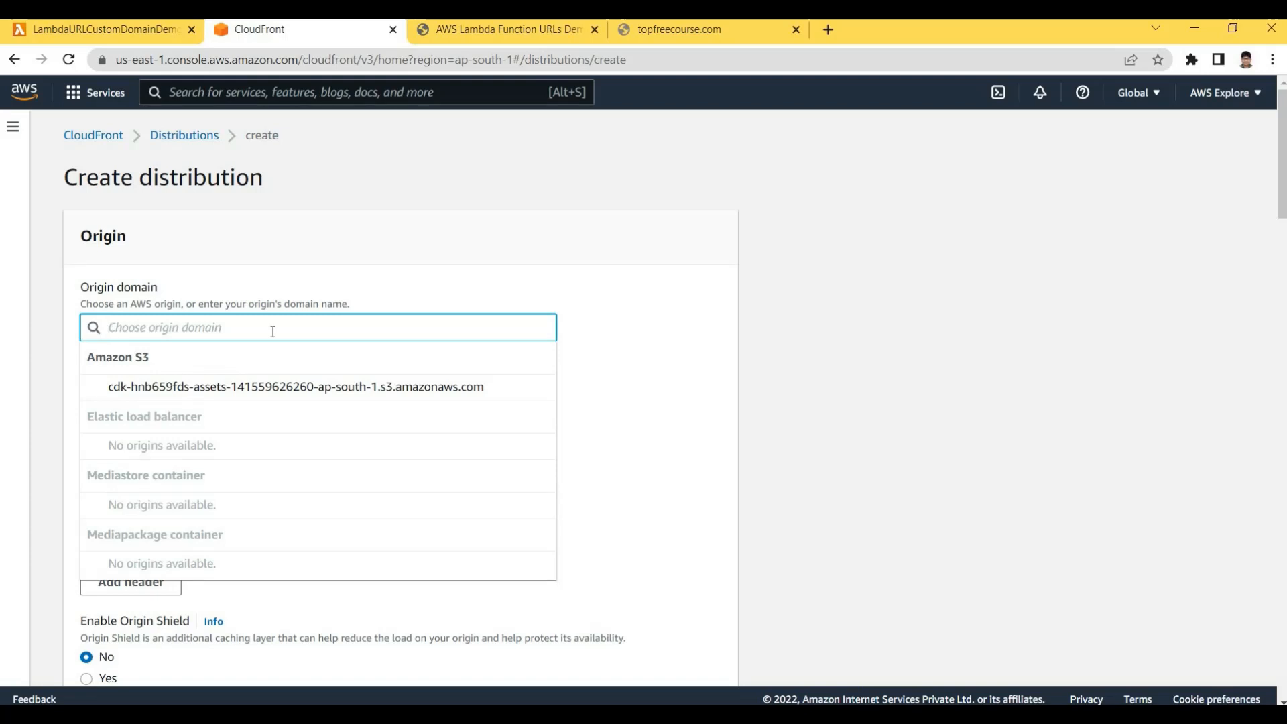
type("https://al3ugyedu5txkarbecdwa6irae0rsoky.lambda-url.ap-south-1.on.aws/")
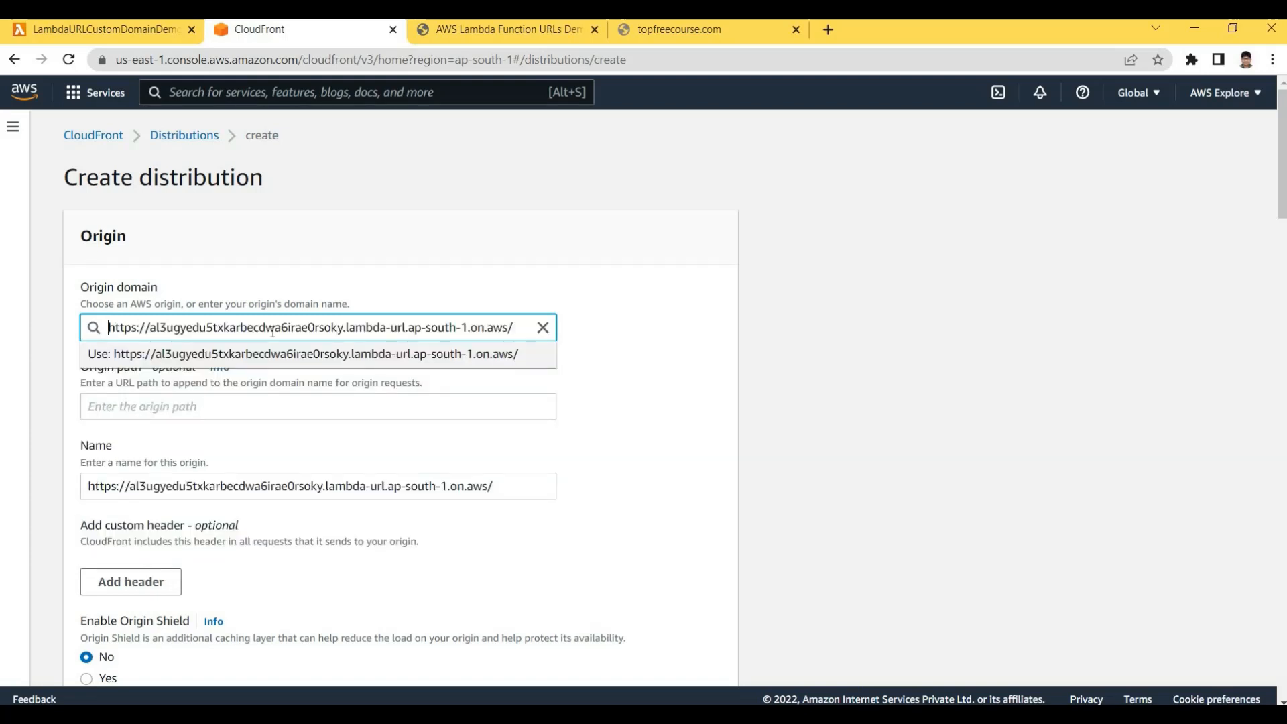
key("shift+Right")
key("shift+Right")
key("shift+Right")
key("shift+Right")
key("shift+Right")
key("shift+Right")
key("shift+Right")
key("shift+Right")
key("BackSpace")
key("End")
key("BackSpace")
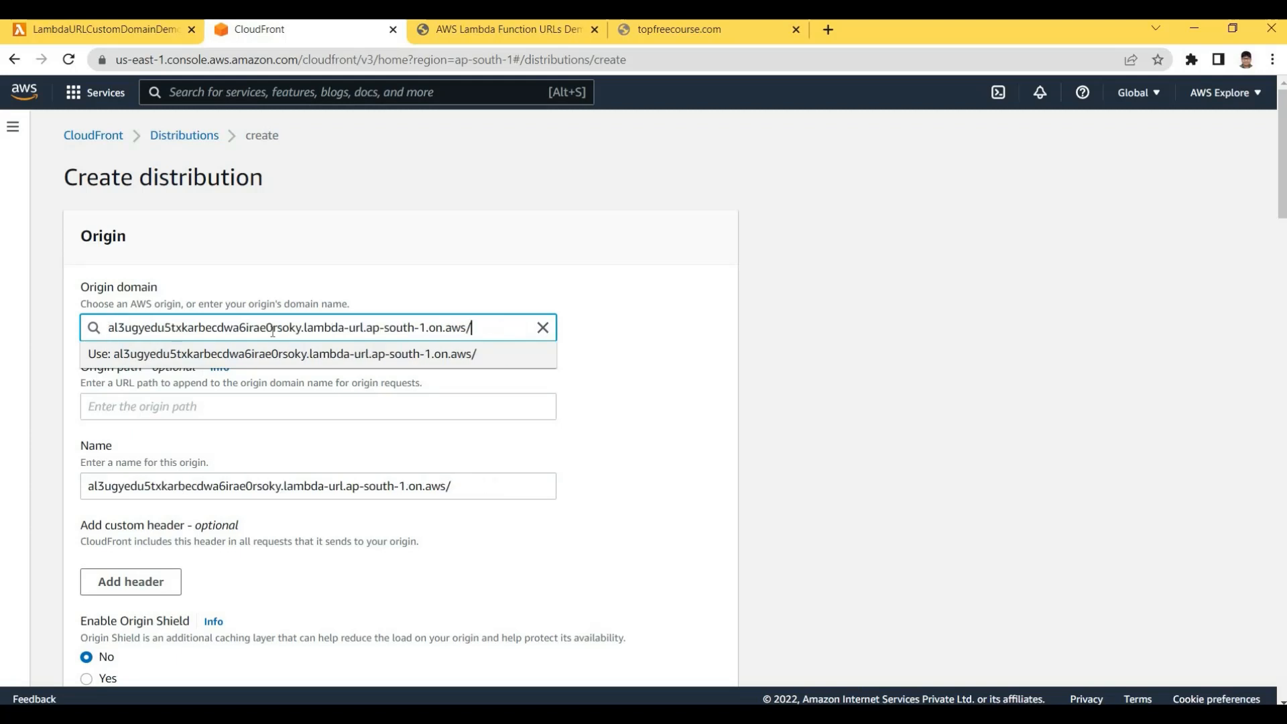
key("Home")
left_click(126, 31)
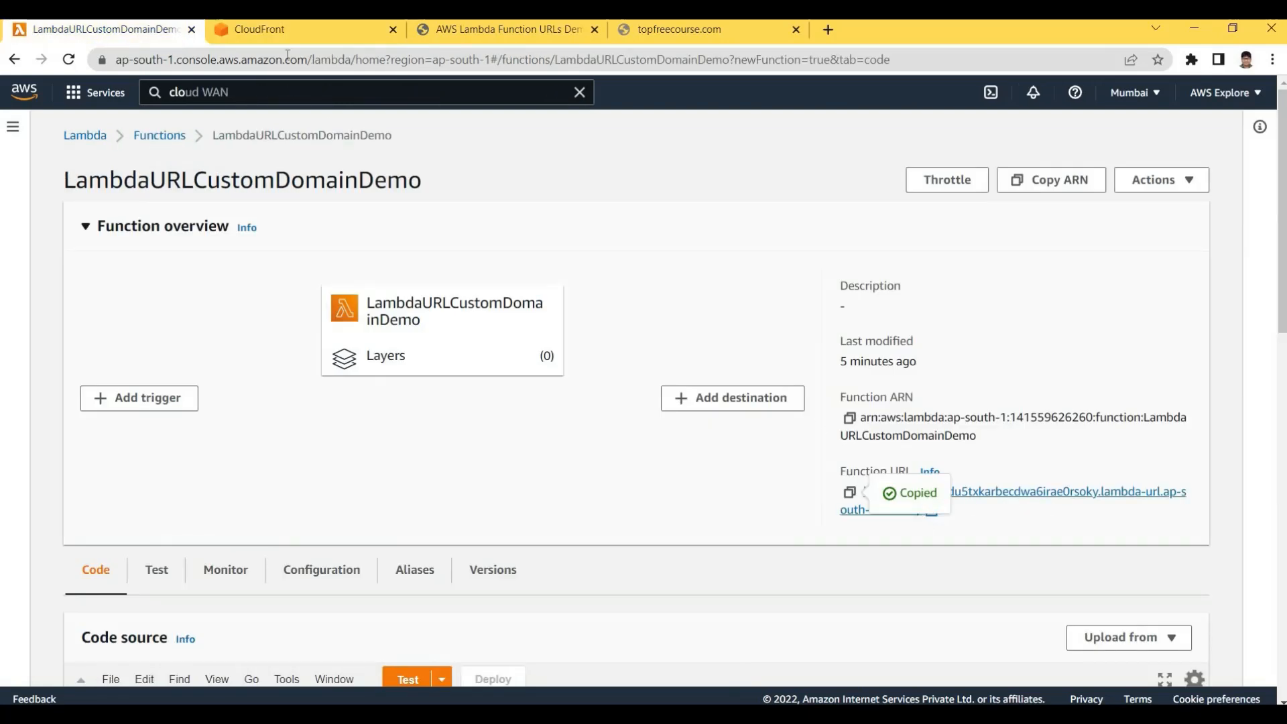
key("ctrl+Tab")
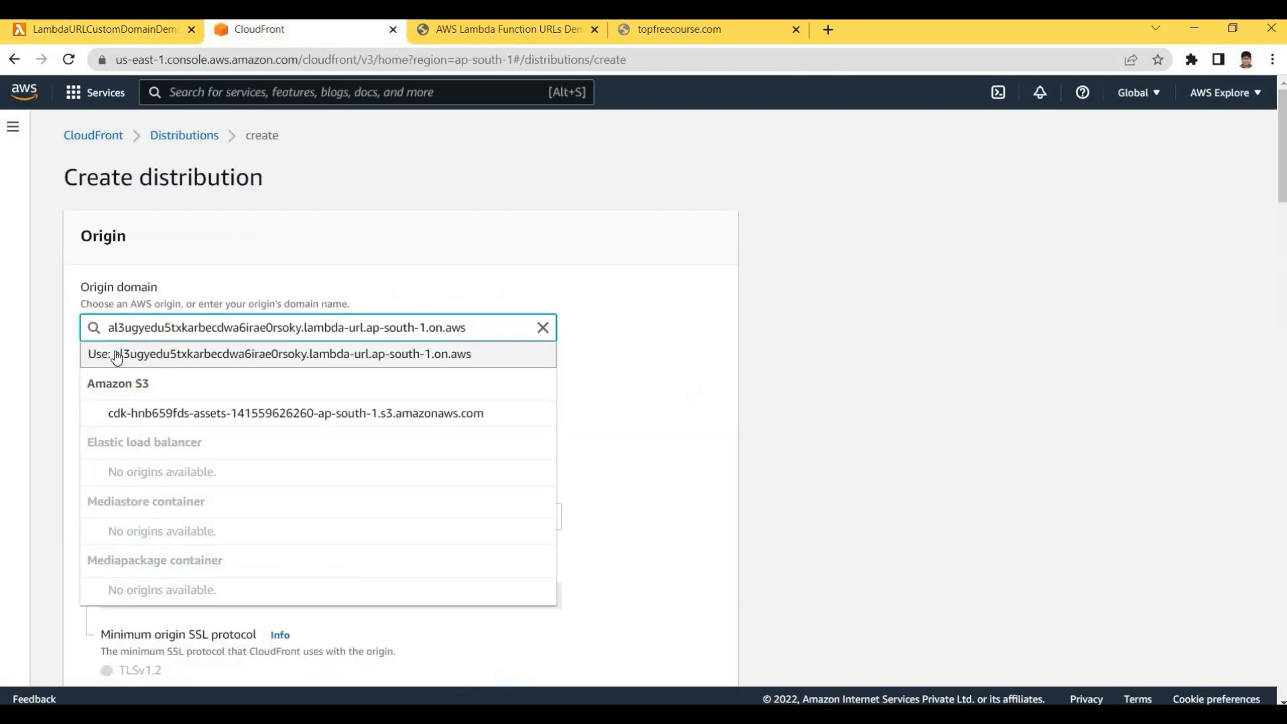
left_click(305, 362)
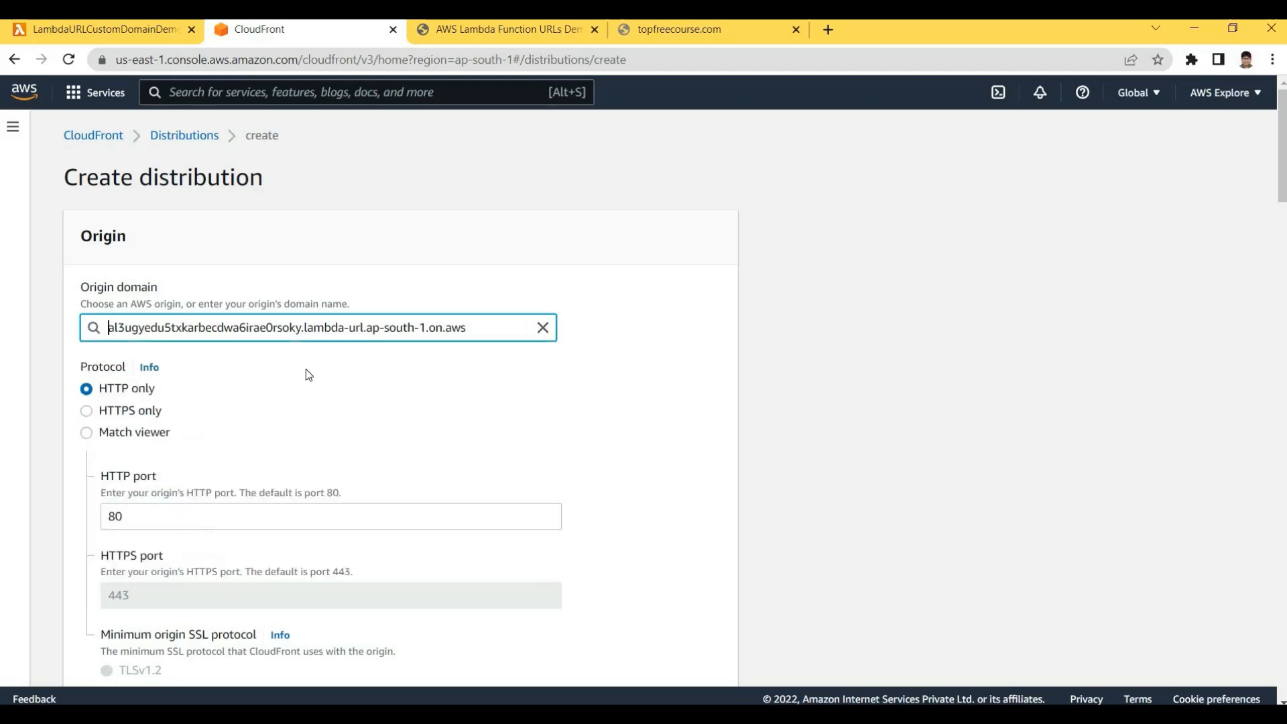
left_click_drag(75, 291, 154, 290)
left_click(92, 327)
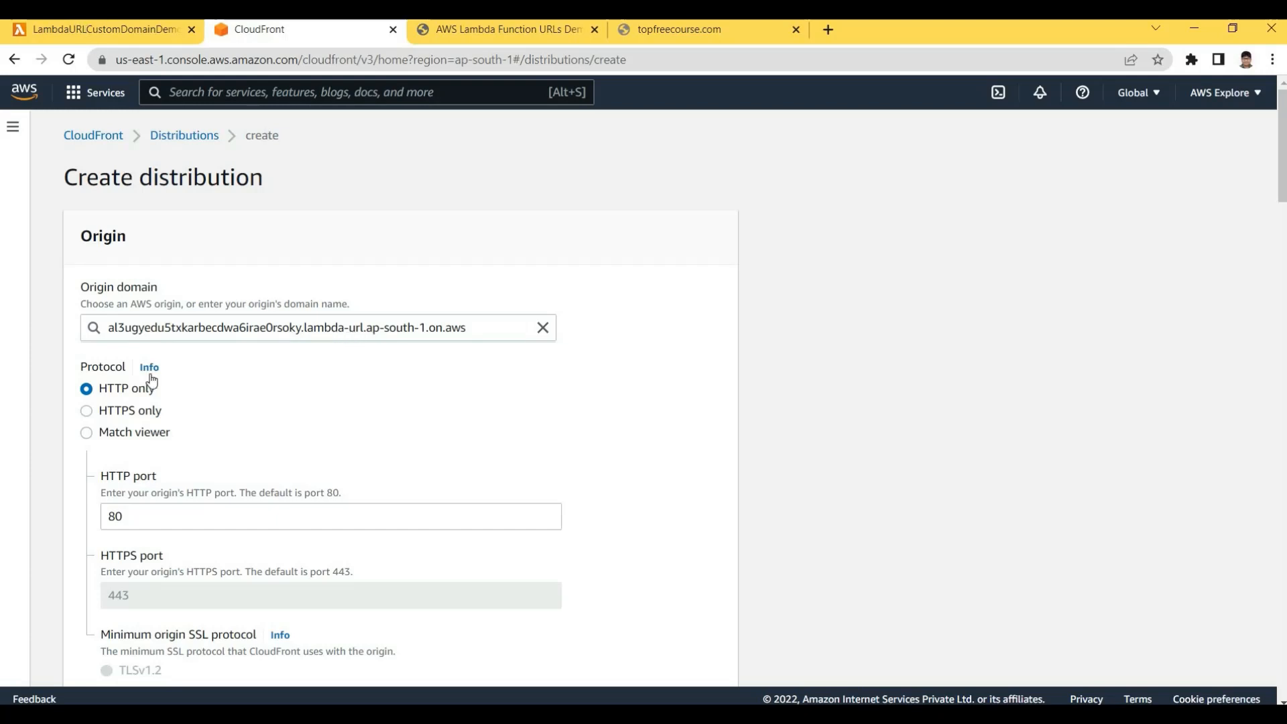
Set the origin protocol to HTTPS only
left_click(89, 412)
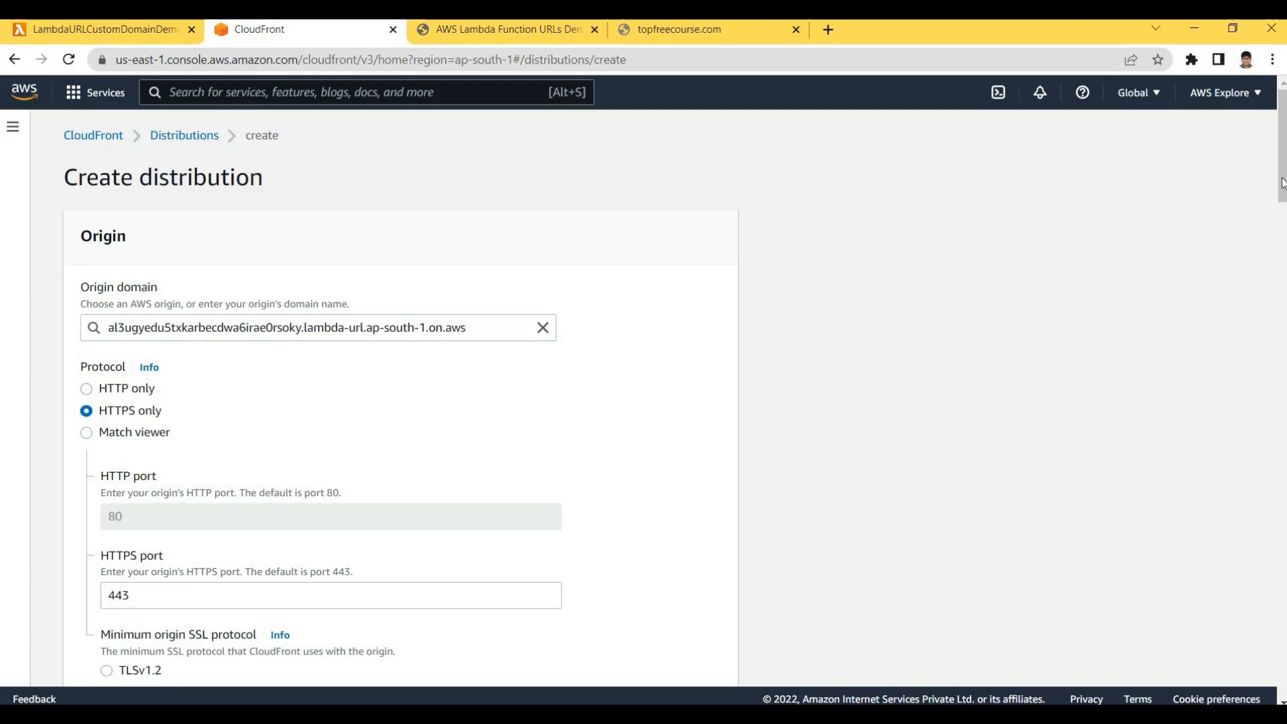
left_click_drag(1281, 197, 1282, 244)
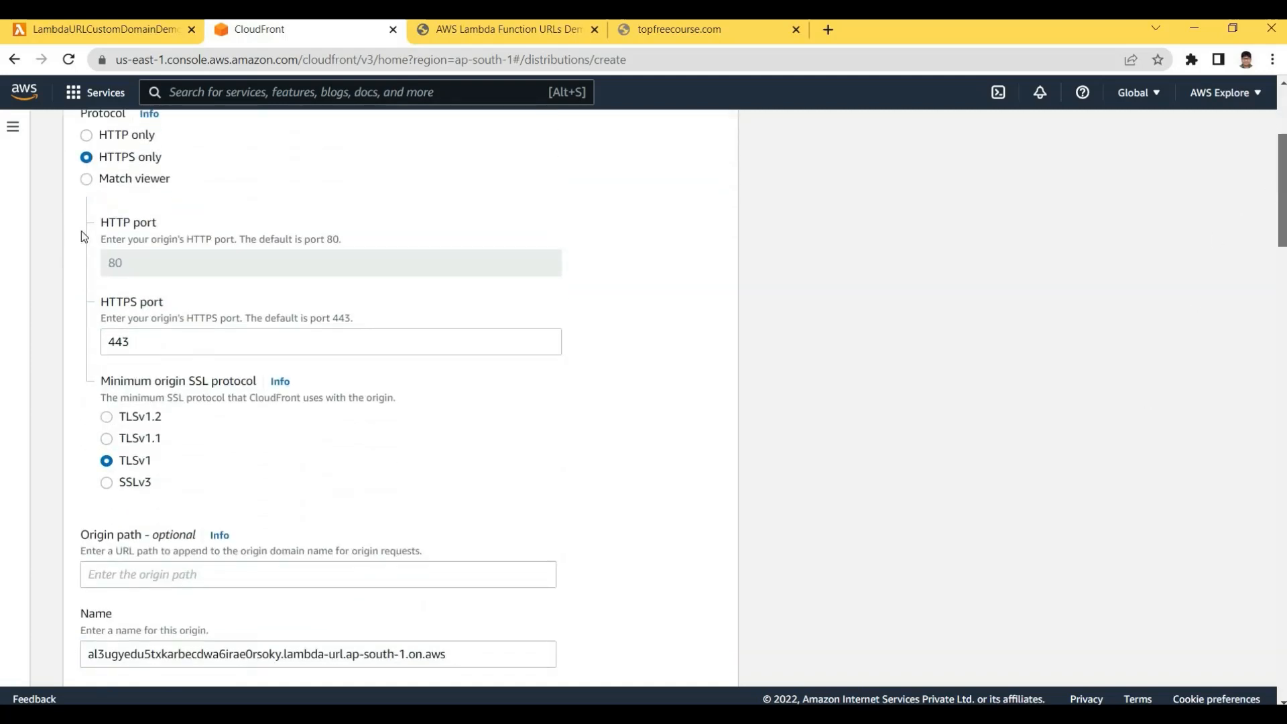
scroll(84, 233, "down", 1)
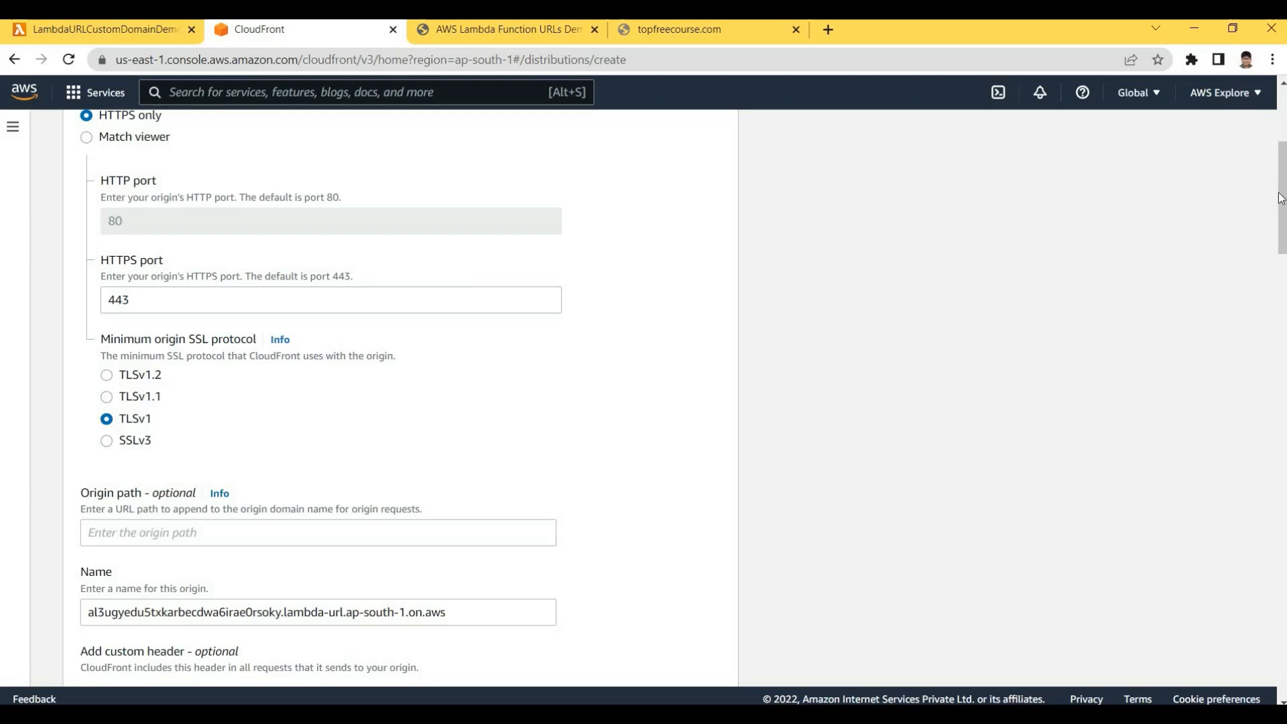
left_click_drag(1282, 204, 1284, 264)
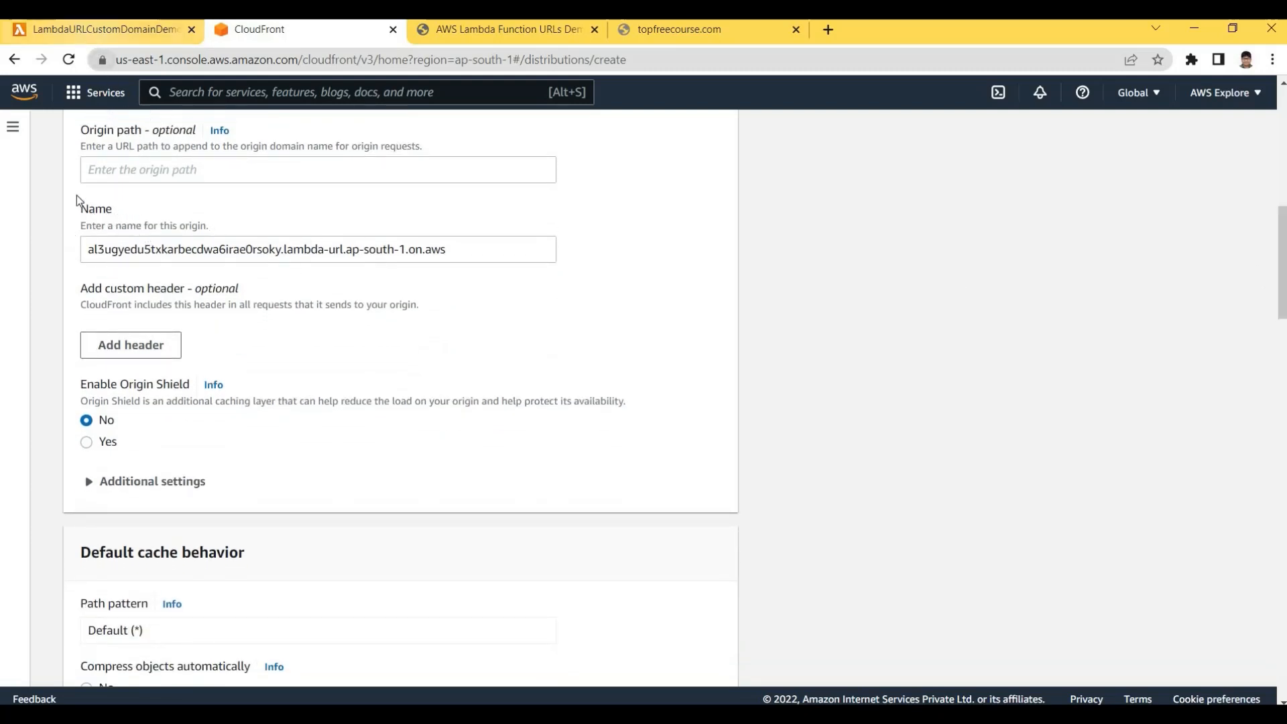
Rename the origin to LambdaURLCustomDomainDemo, copying the name from the Lambda function page
left_click(100, 28)
left_click_drag(322, 68, 281, 32)
key("ctrl+c")
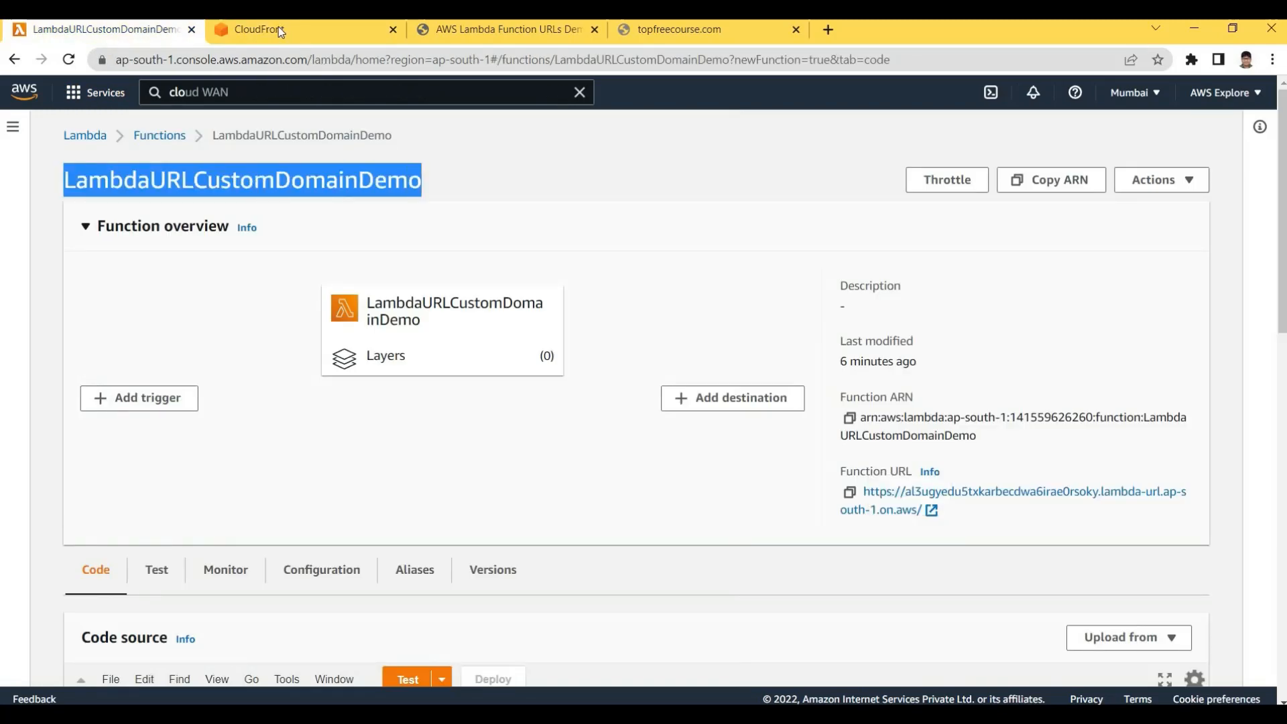
key("ctrl+Tab")
left_click_drag(446, 249, 81, 263)
key("ctrl+v")
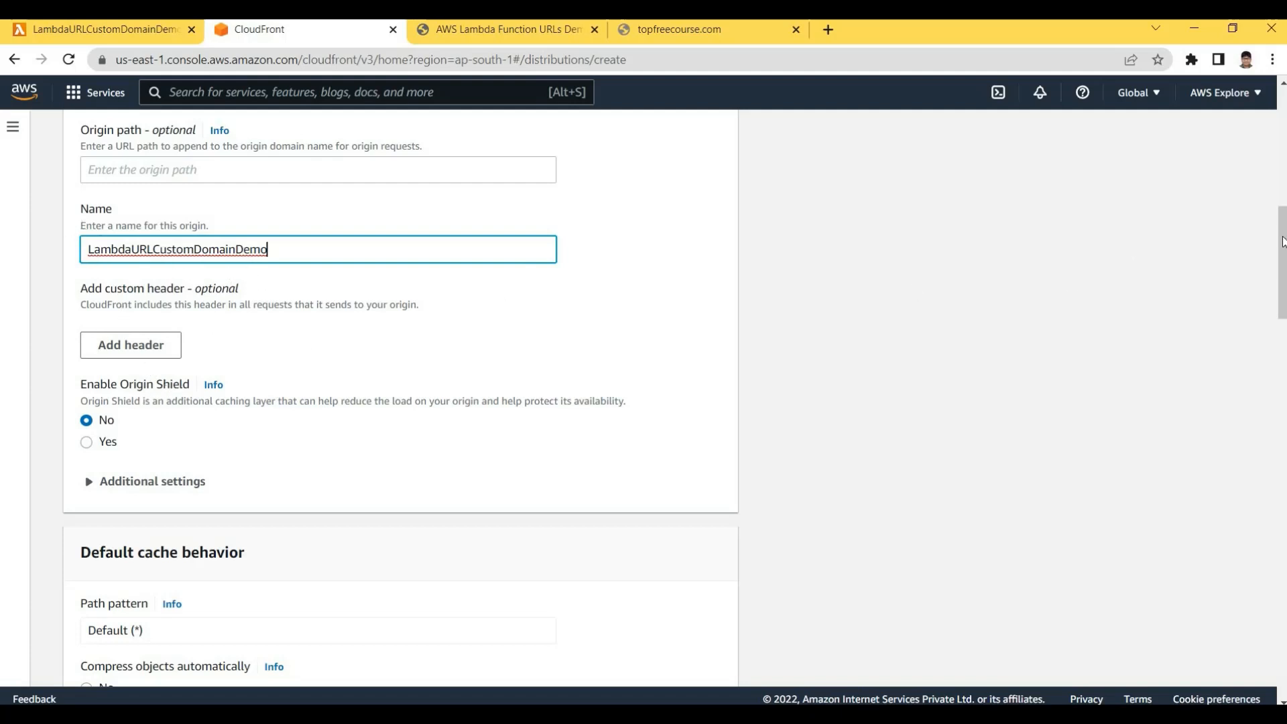
left_click_drag(1284, 264, 1283, 266)
Expand and review the origin's additional connection settings, then collapse them
scroll(1283, 263, "down", 2)
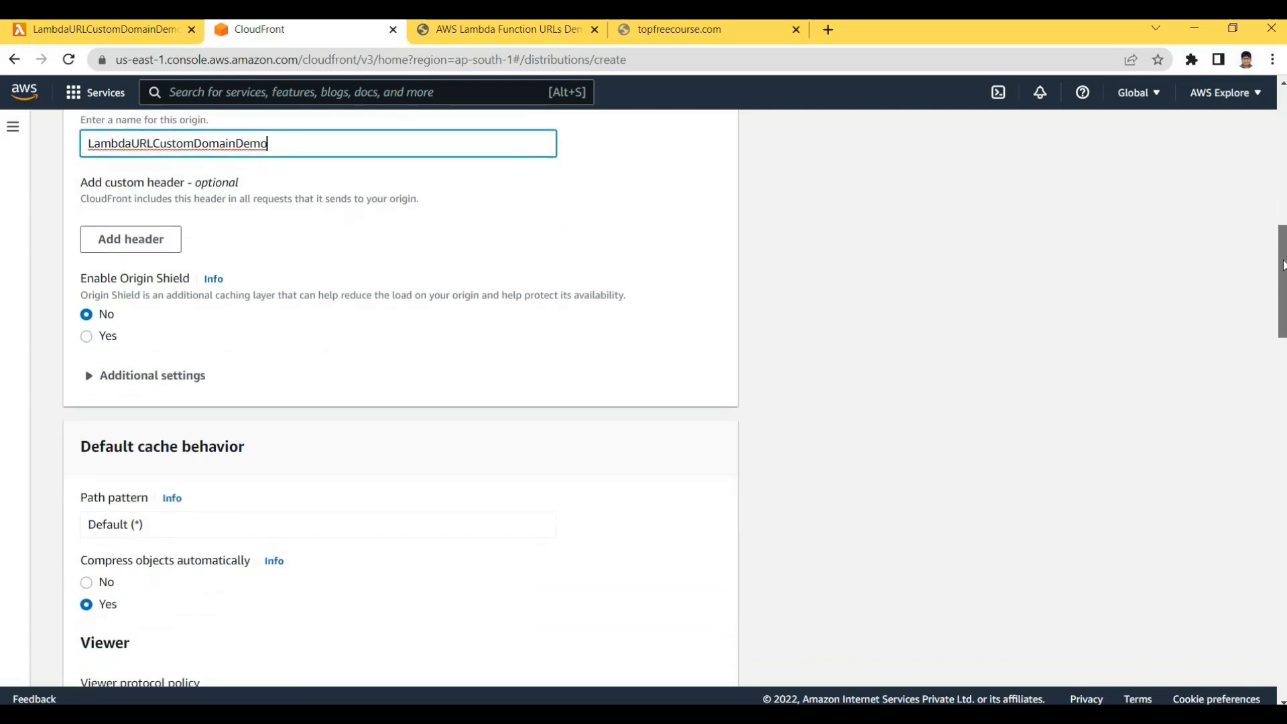
scroll(281, 235, "down", 1)
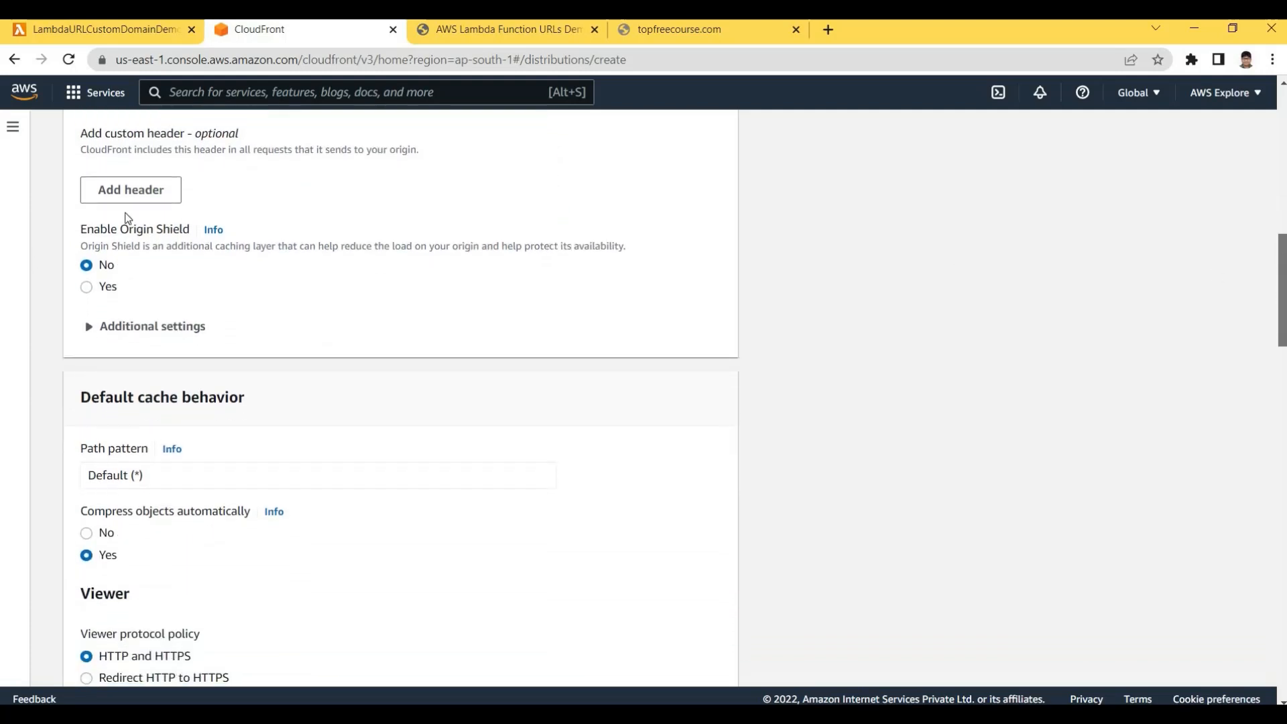
left_click(85, 325)
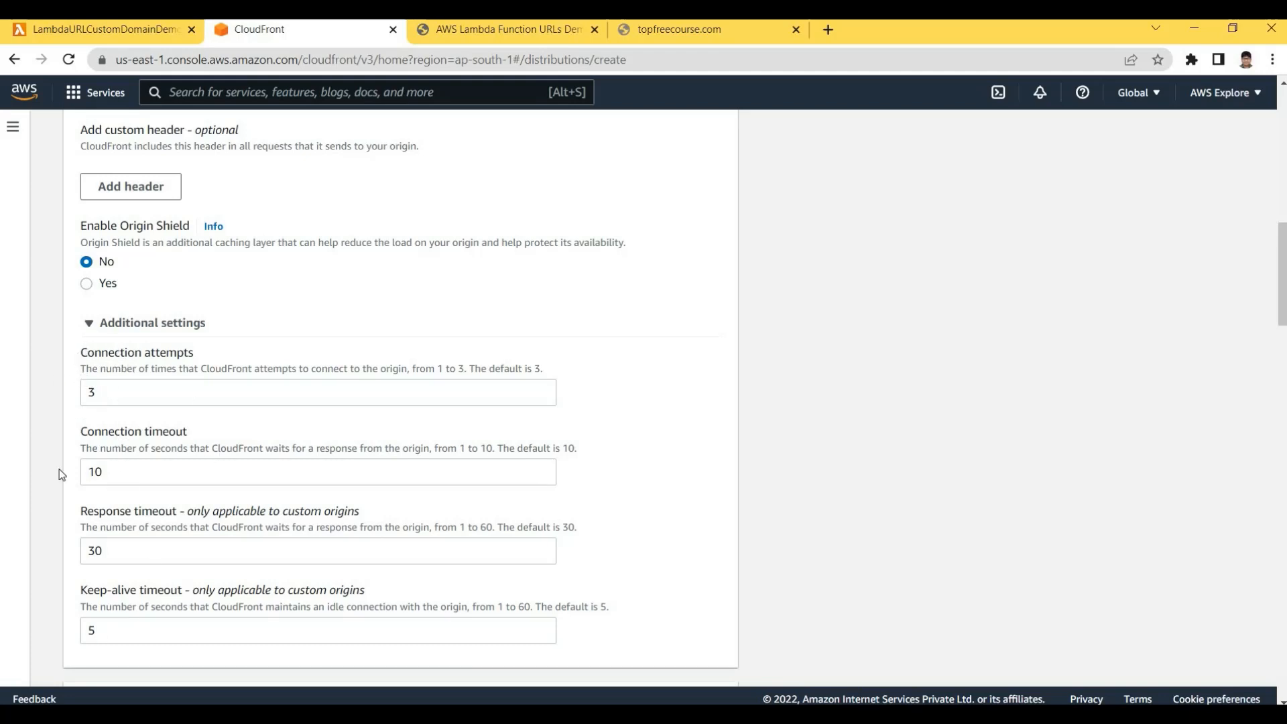
left_click(88, 325)
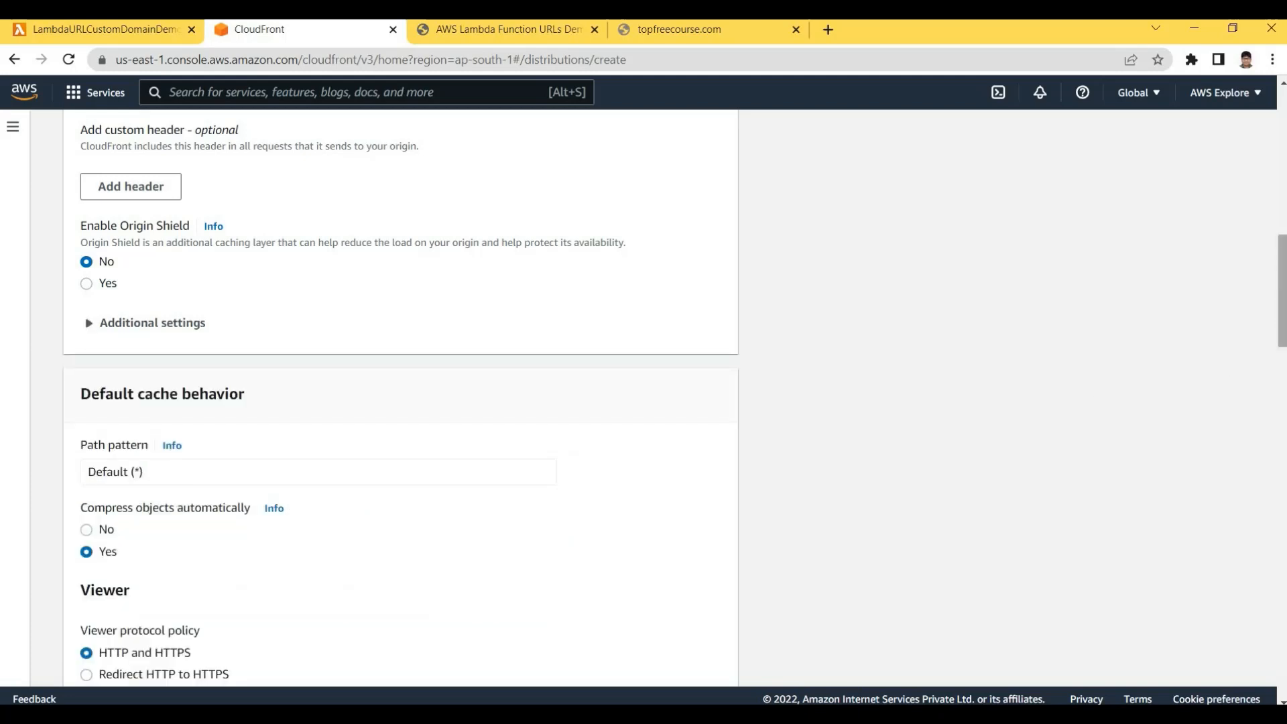
scroll(1281, 291, "down", 3)
scroll(1281, 335, "down", 1)
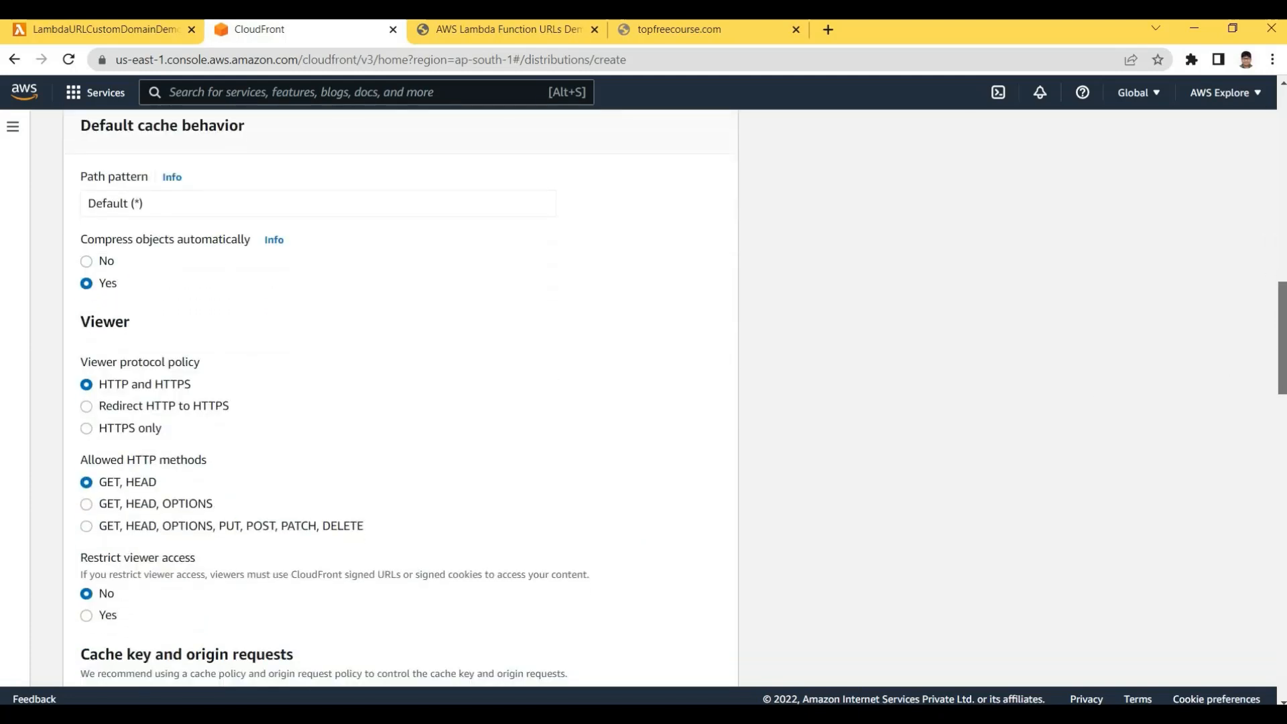
left_click_drag(1282, 349, 1281, 351)
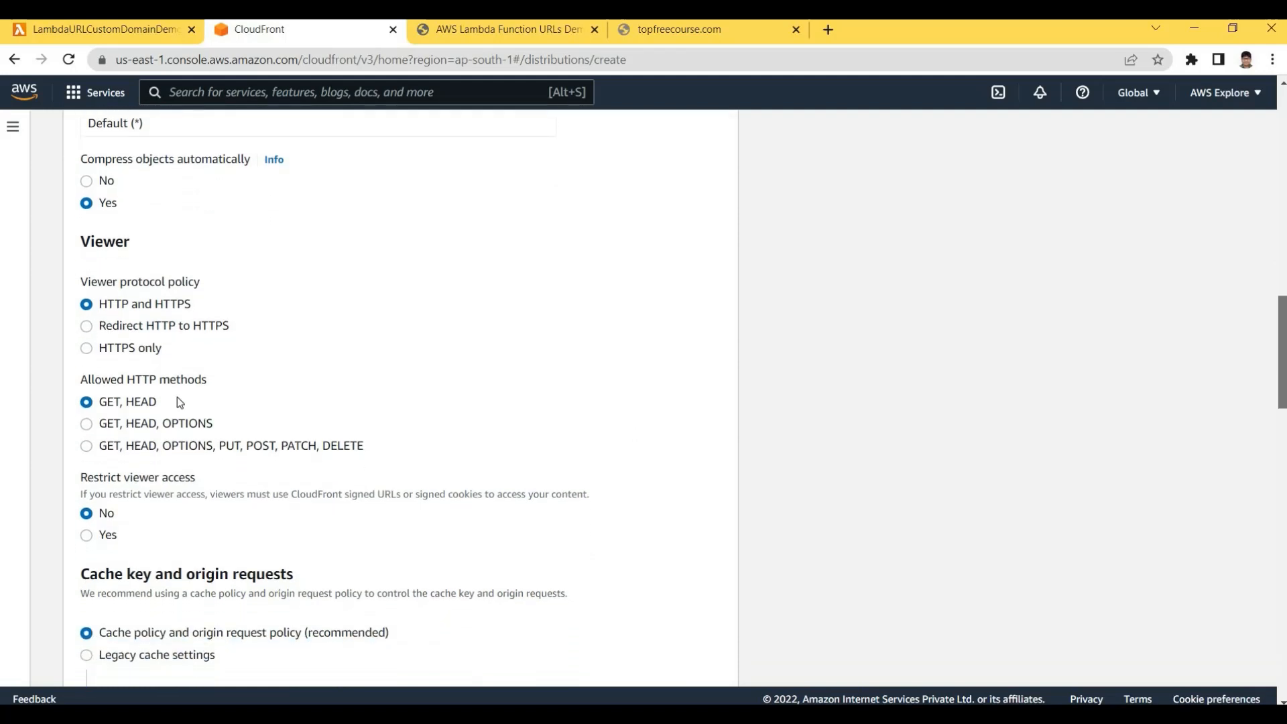
Set Viewer protocol policy to Redirect HTTP to HTTPS and review the additional cache behavior settings
left_click(114, 324)
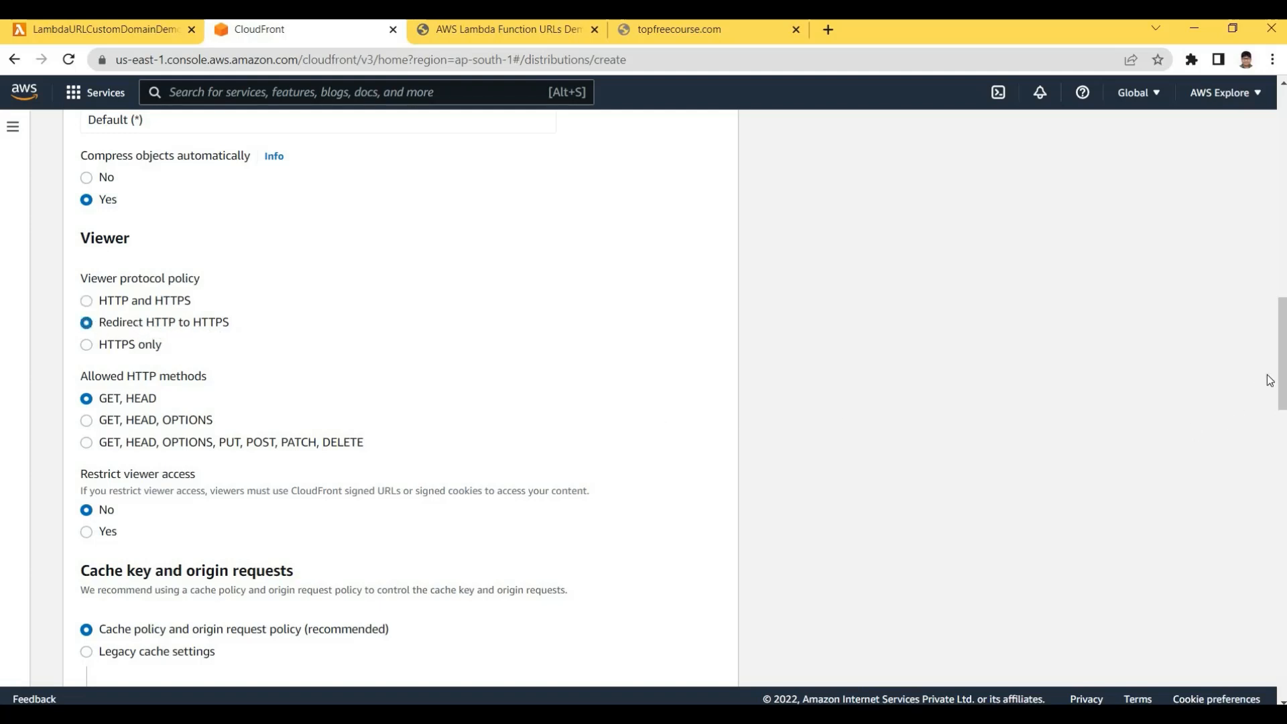
left_click_drag(1282, 353, 1286, 492)
scroll(1284, 495, "down", 5)
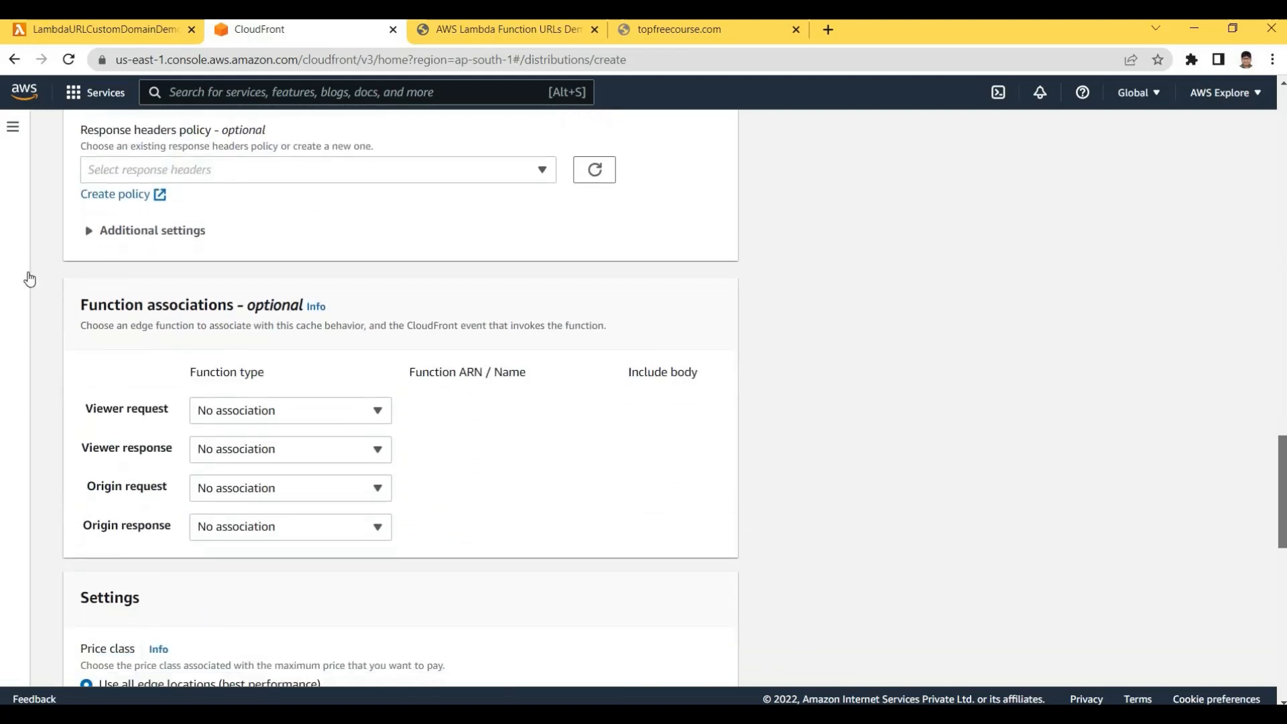
left_click(92, 212)
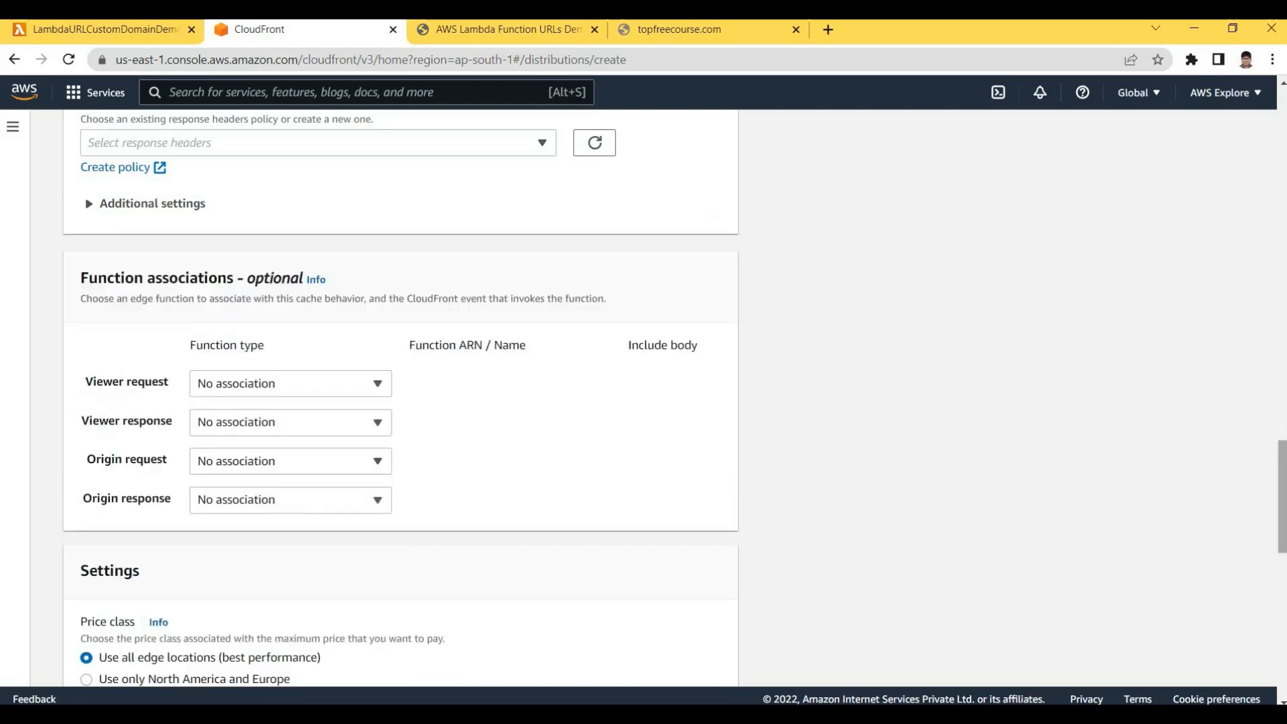
left_click_drag(1281, 464, 1282, 577)
scroll(124, 231, "up", 2)
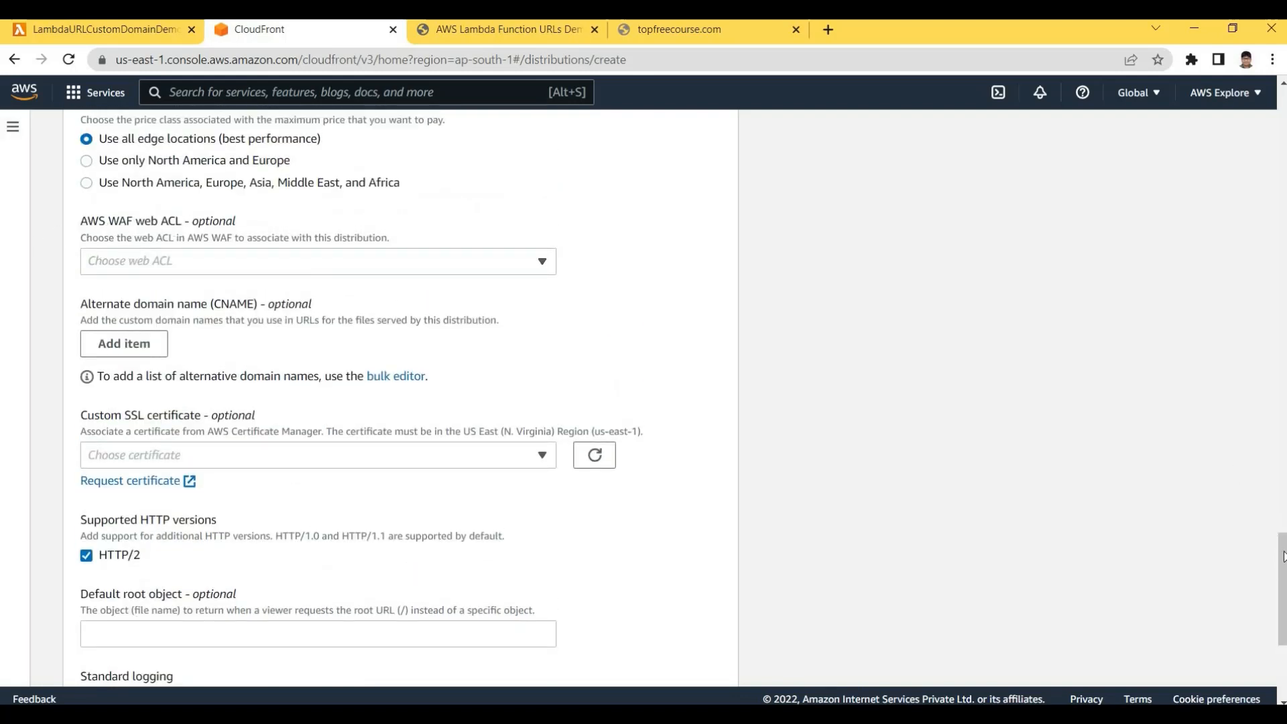
mouse_move(1282, 602)
left_mouse_down()
mouse_move(1283, 585)
mouse_move(1284, 601)
left_mouse_up()
scroll(244, 207, "down", 4)
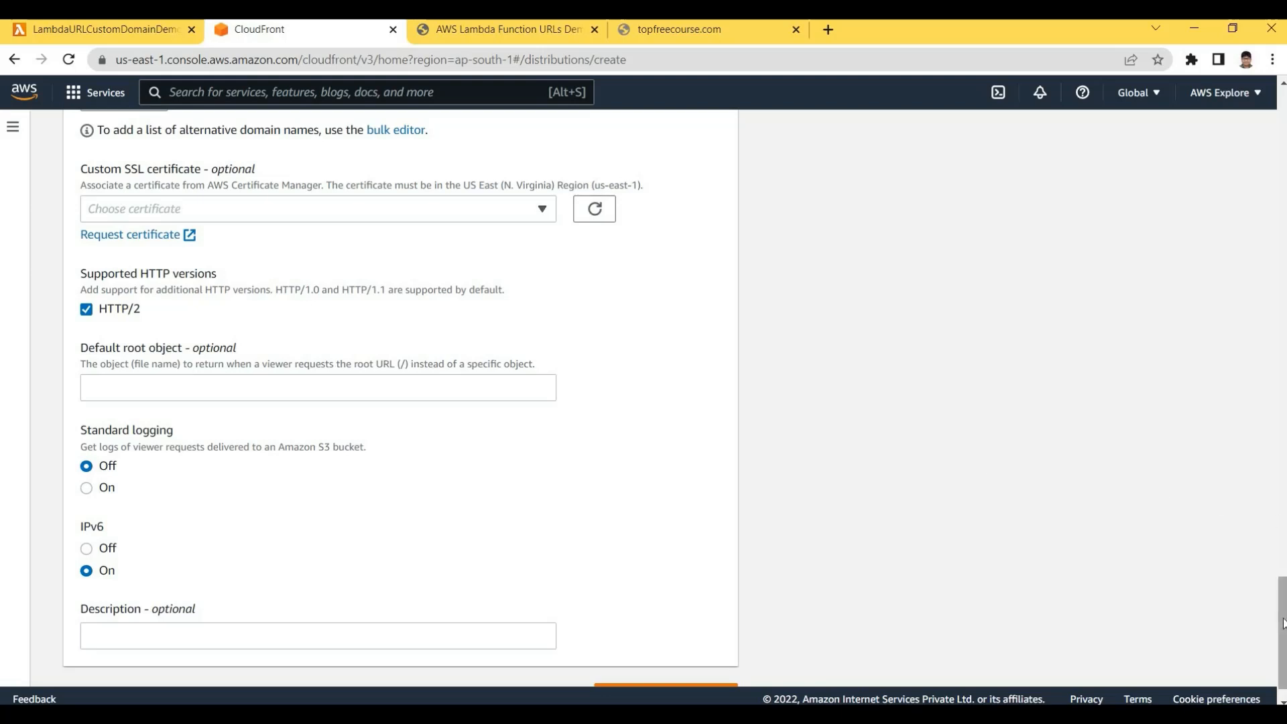
scroll(1284, 624, "down", 1)
scroll(1282, 586, "up", 2)
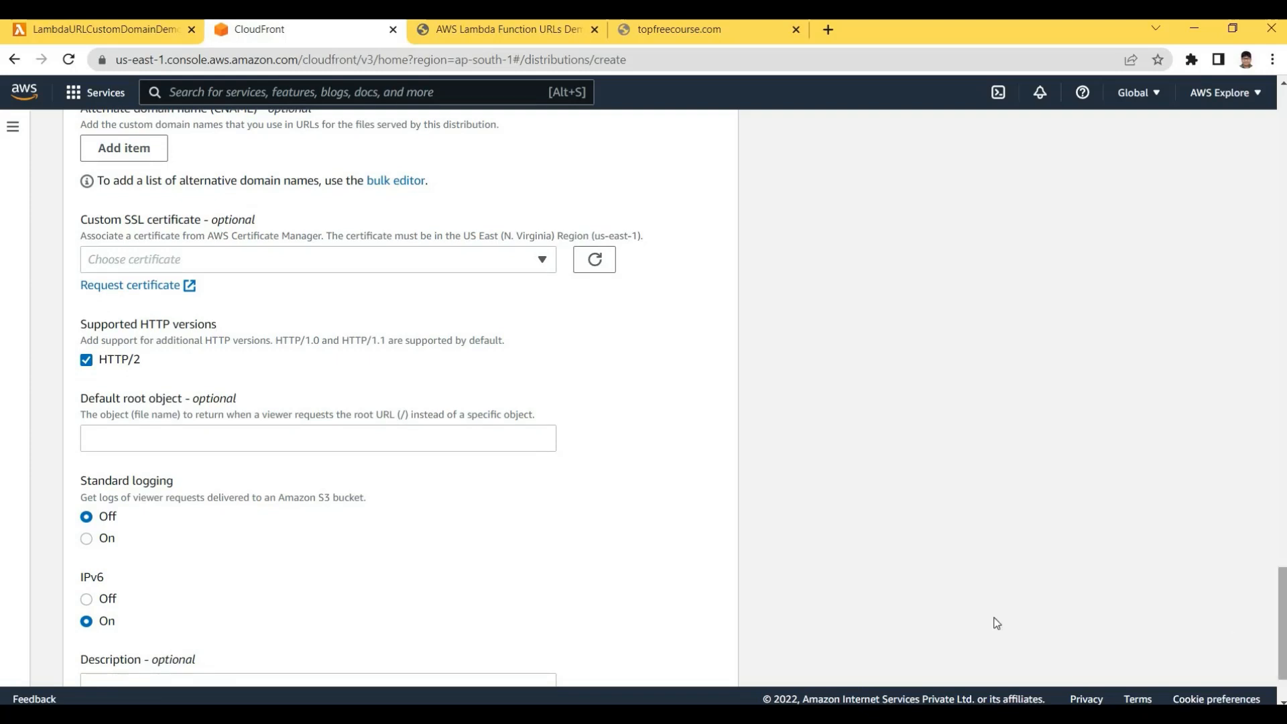
scroll(995, 620, "down", 2)
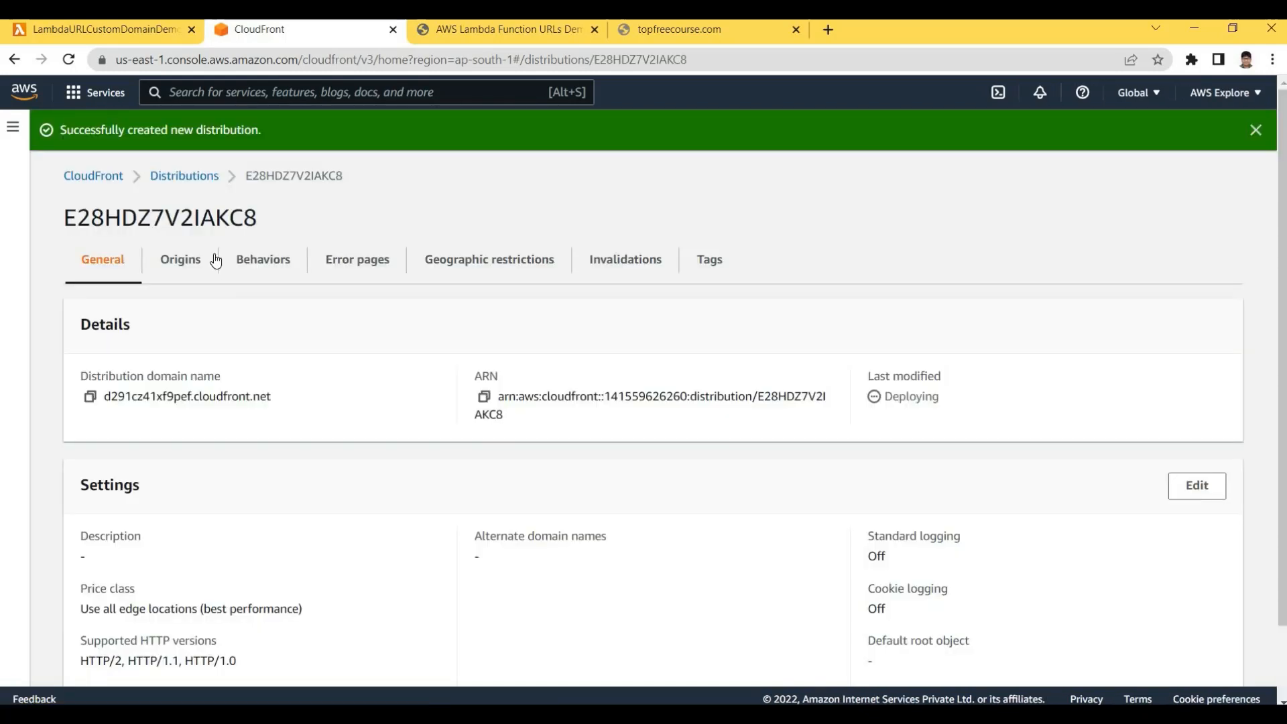
Open distribution E28HDZ7V2IAKC8 from the Distributions list and copy its distribution domain name
left_click(191, 176)
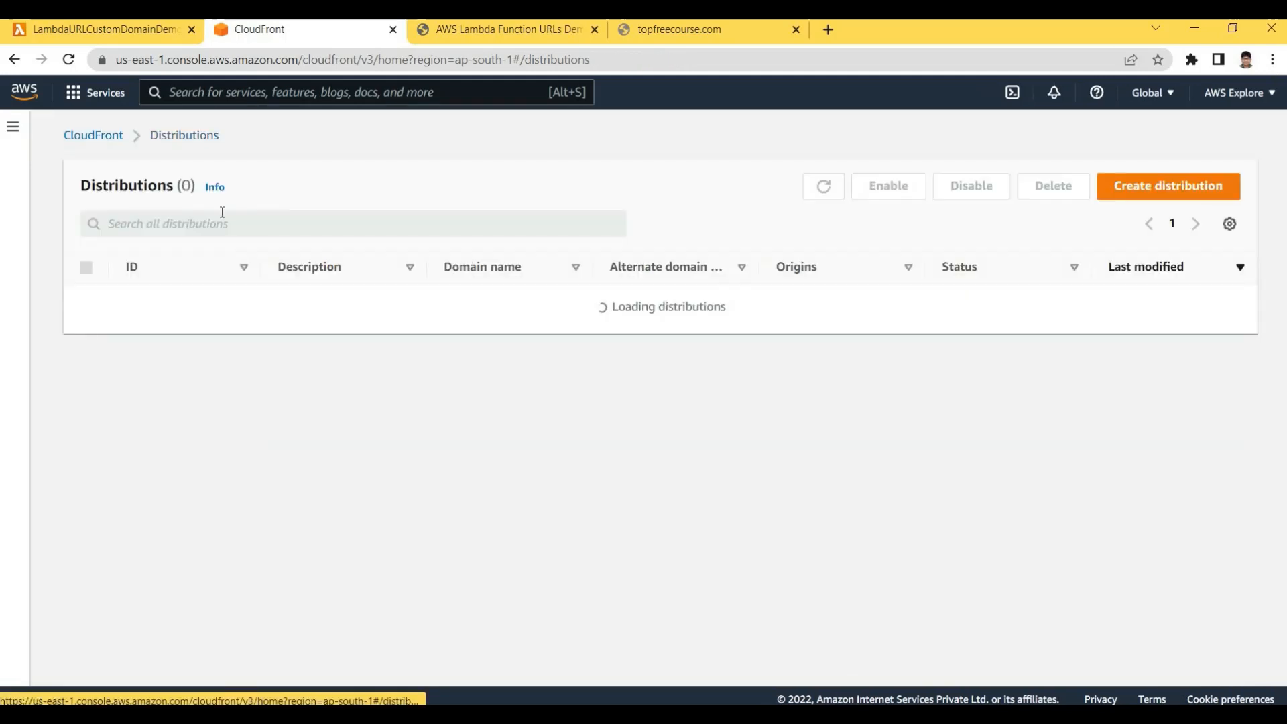
left_click(111, 138)
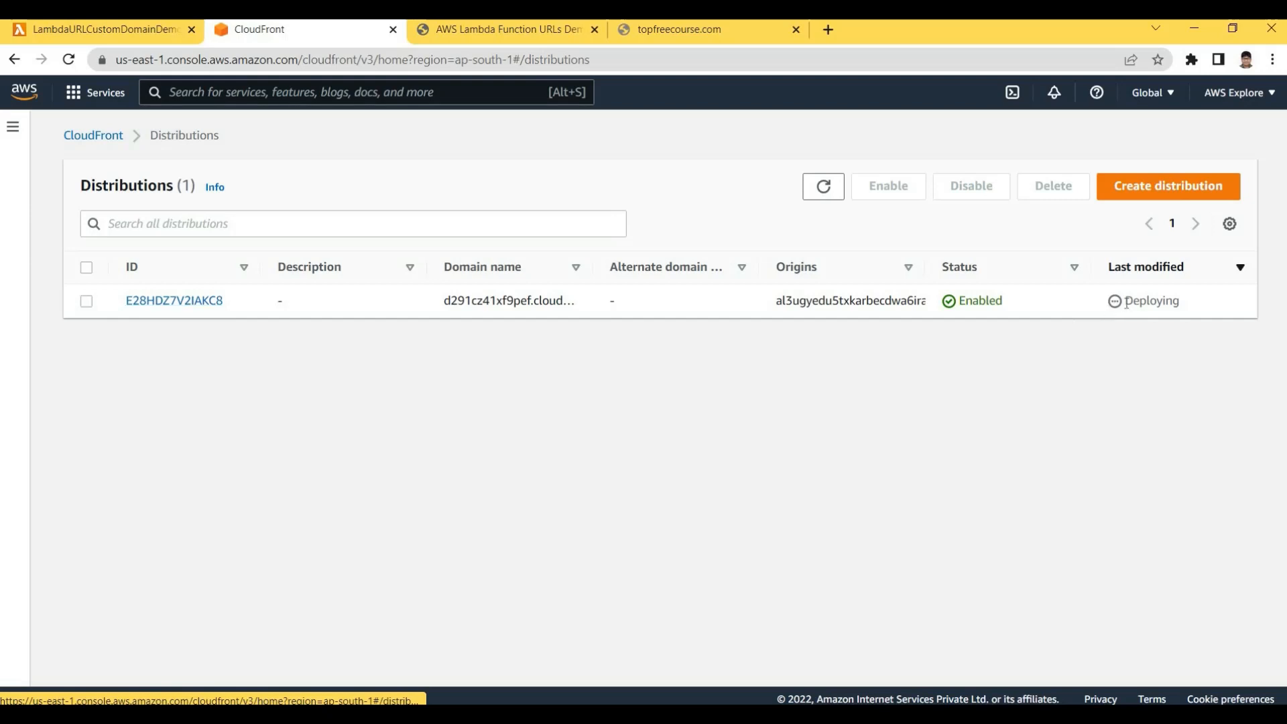
left_click_drag(1146, 306, 1067, 308)
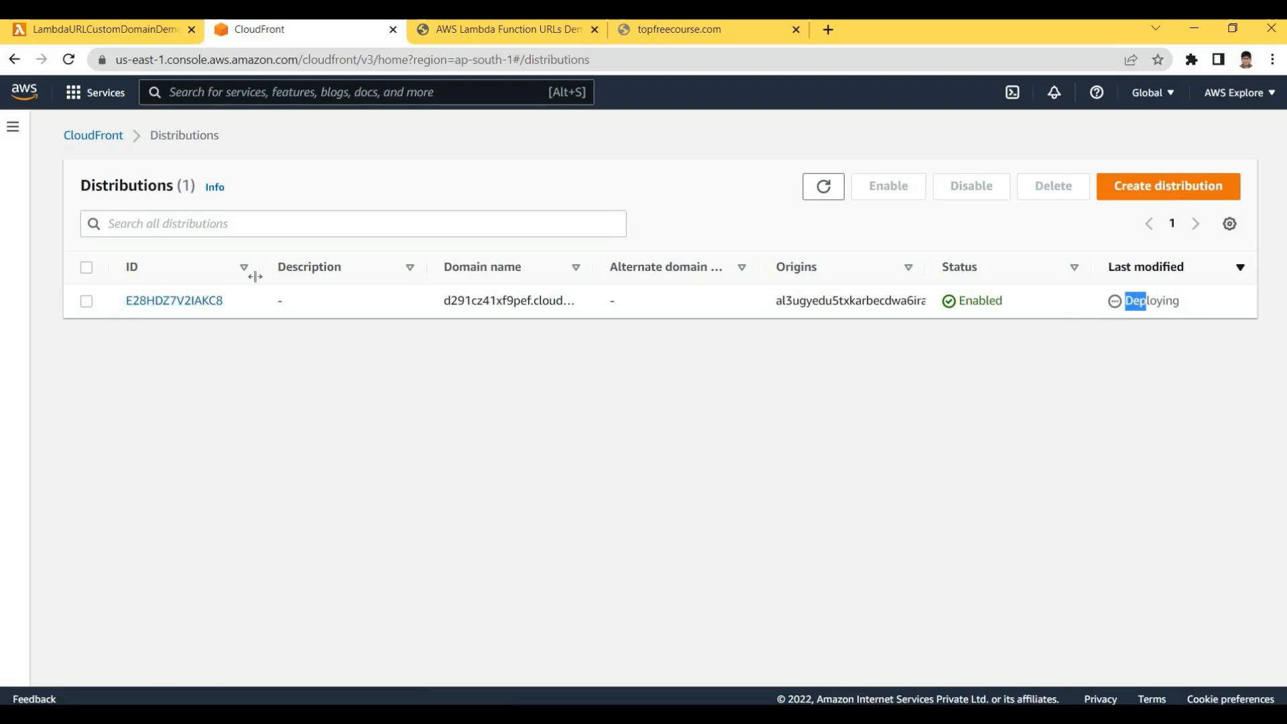
left_click(140, 300)
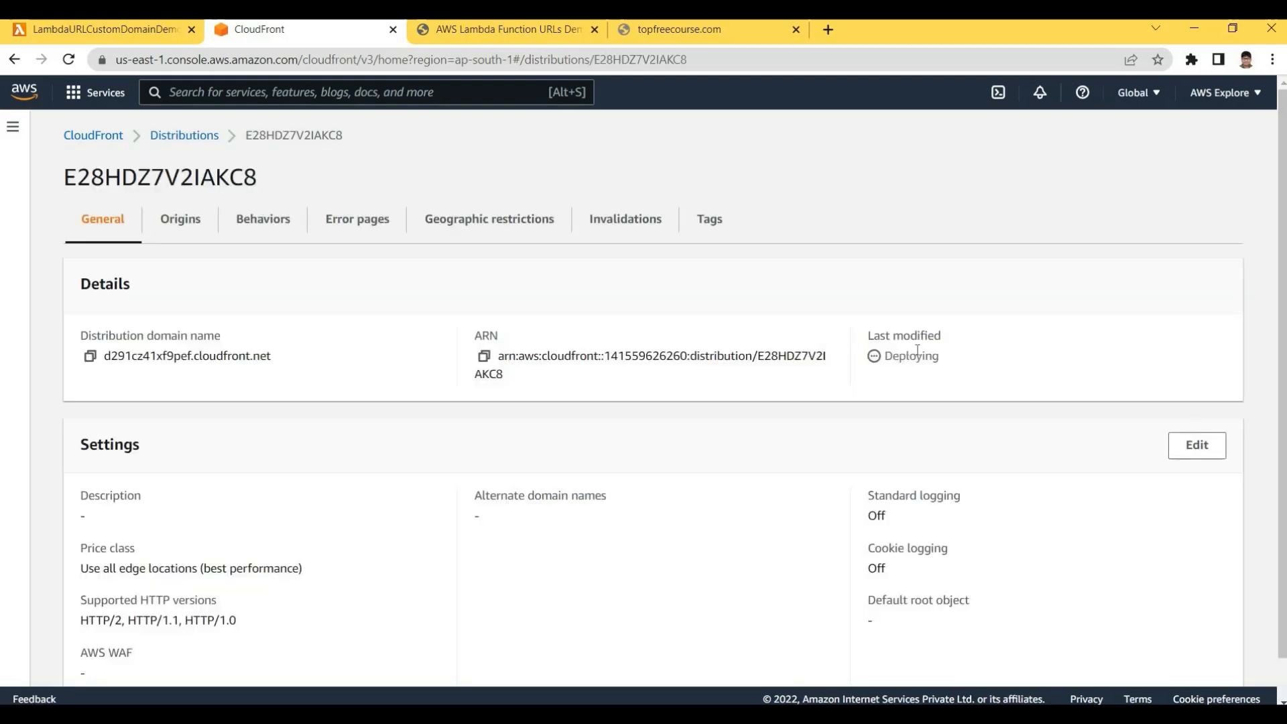
left_click_drag(910, 356, 815, 356)
left_click(90, 356)
Load d291cz41xf9pef.cloudfront.net in a new tab and confirm it can't be reached yet
left_click(829, 30)
key("ctrl+v")
key("Return")
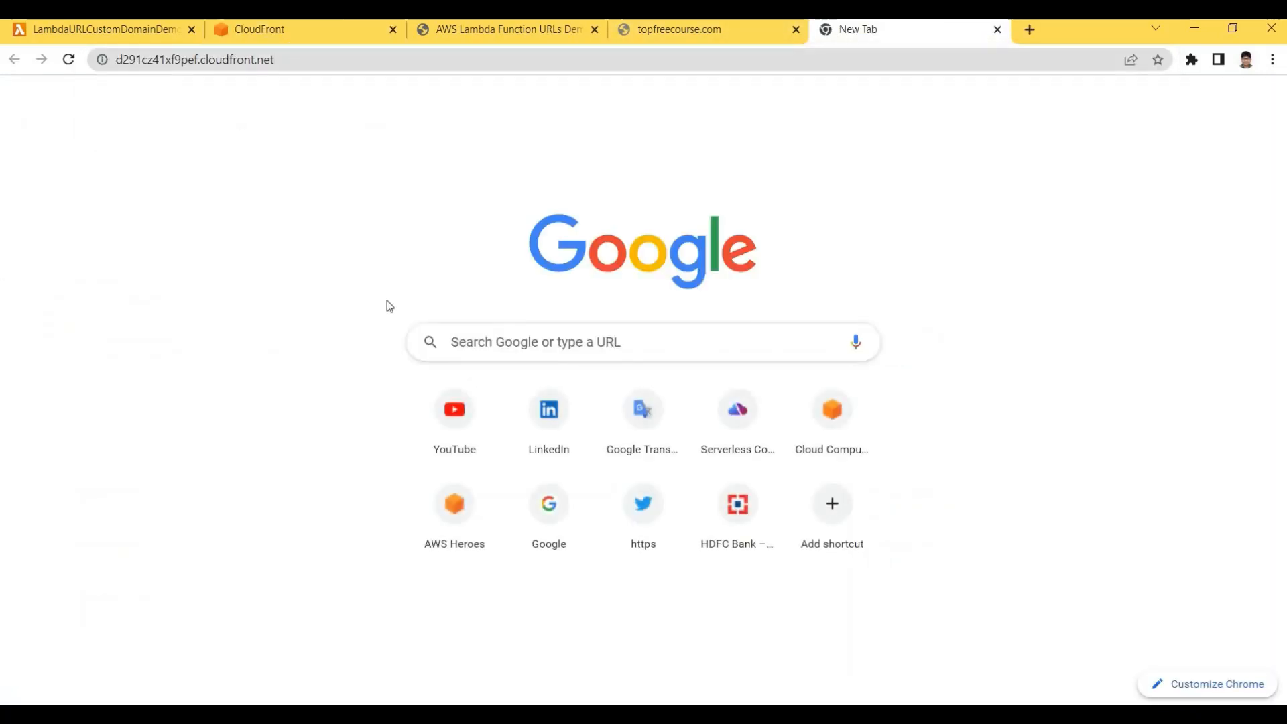
left_click(681, 33)
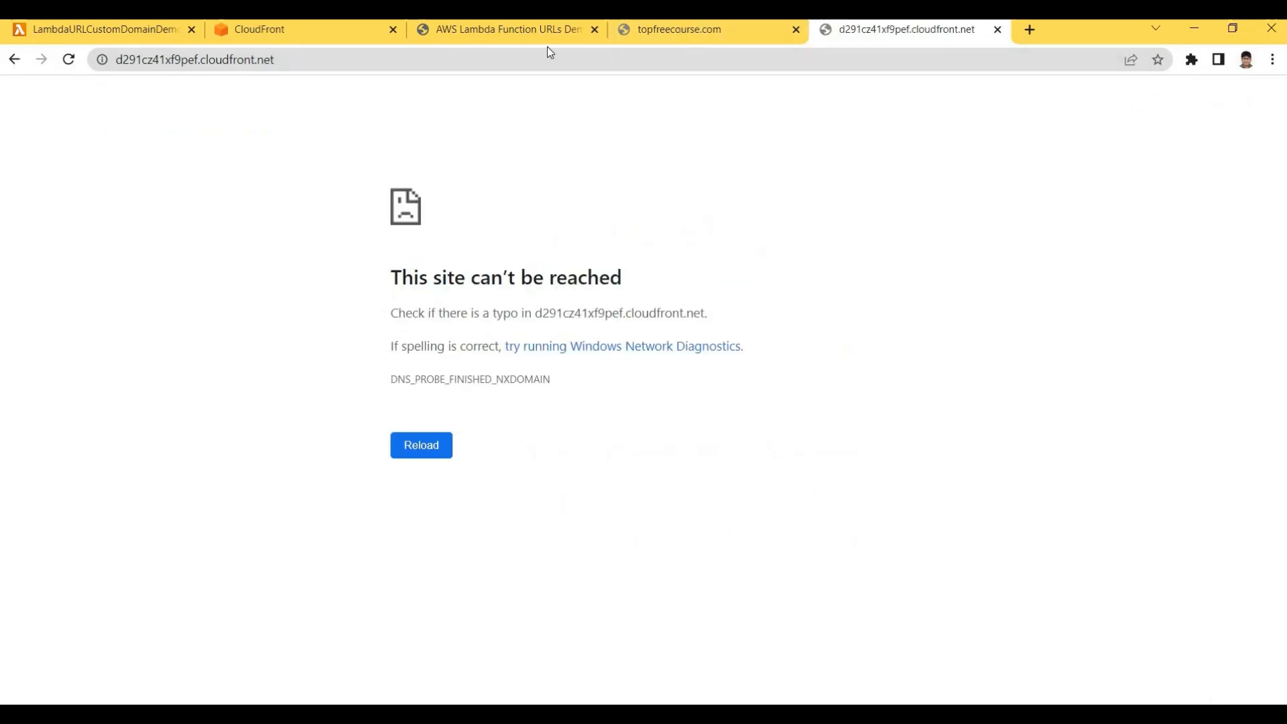
left_click_drag(235, 61, 113, 61)
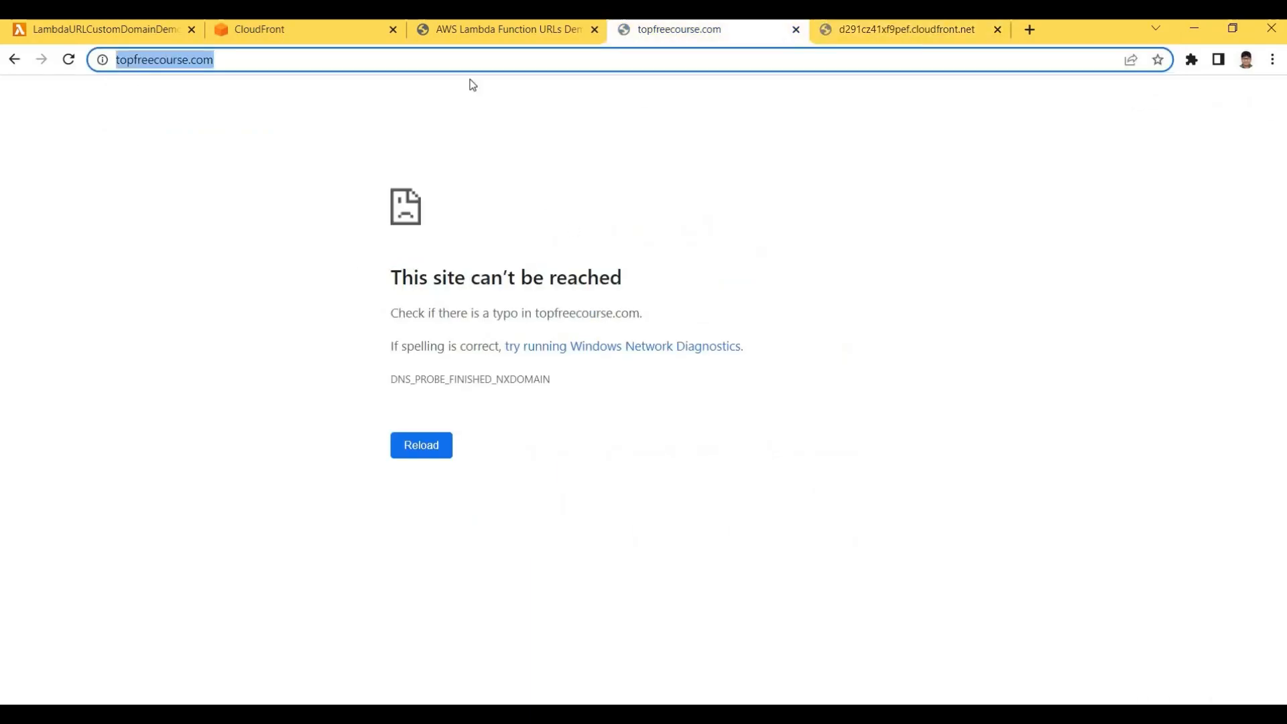
left_click(911, 34)
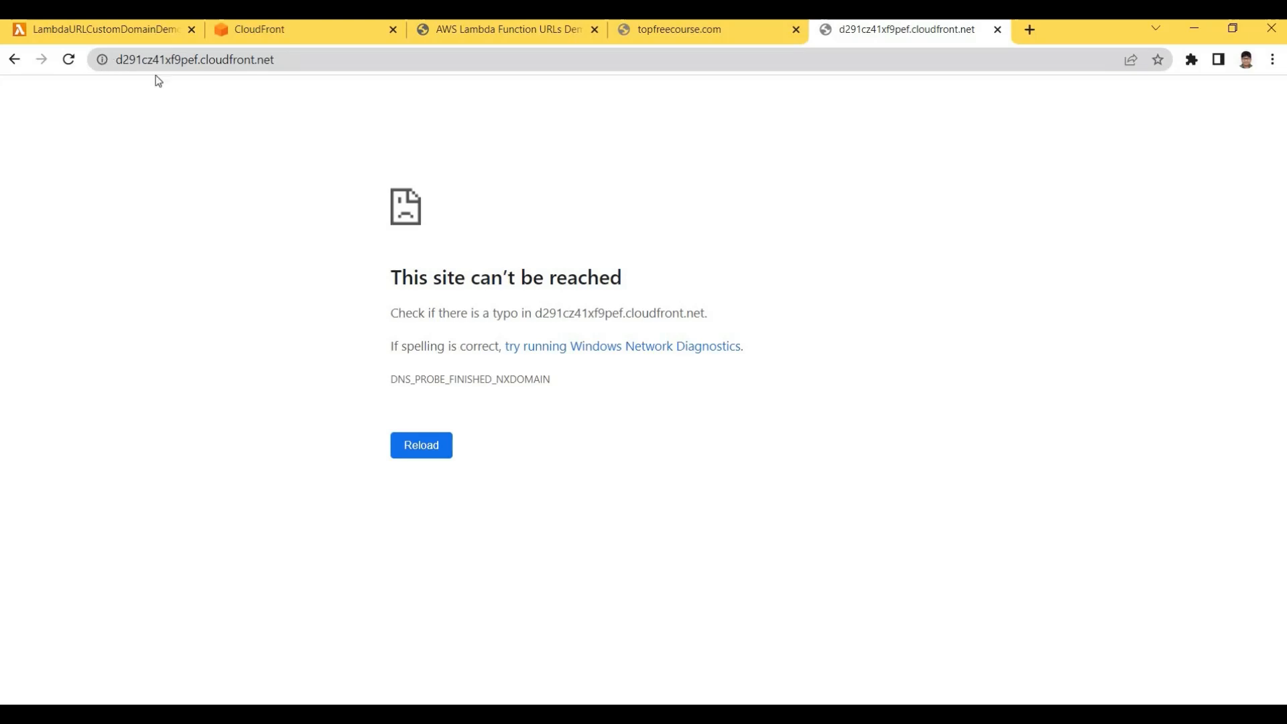
left_click(228, 58)
left_click(158, 60)
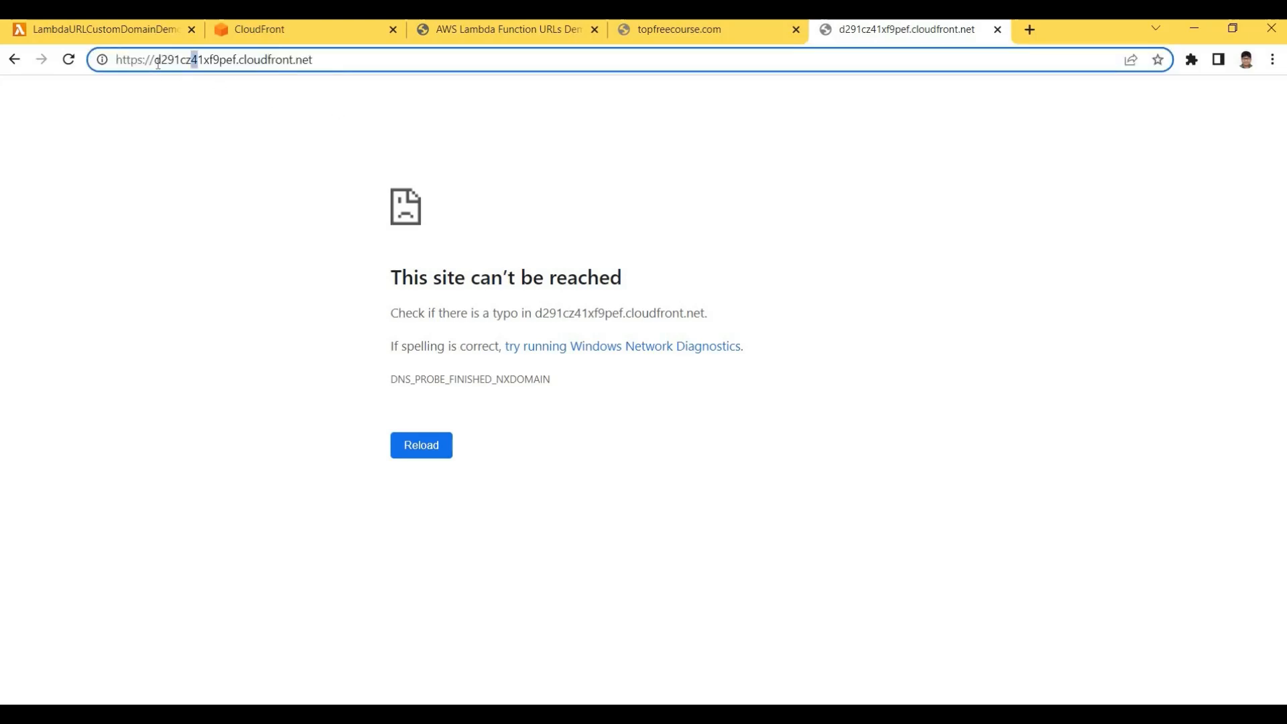
key("End")
left_click_drag(150, 60, 364, 58)
left_click(365, 58)
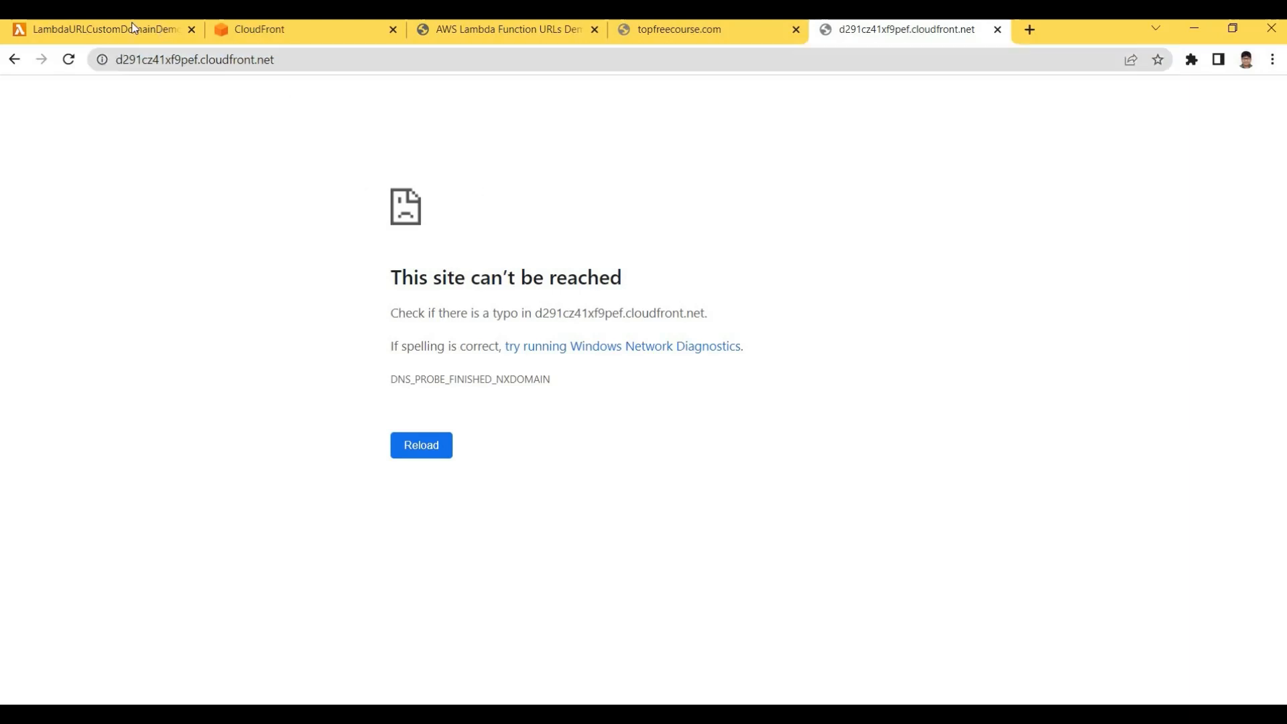
left_click_drag(391, 277, 662, 285)
left_click(662, 285)
Return to the CloudFront tab, note the distribution is still Deploying, and reopen Distributions
left_click(148, 31)
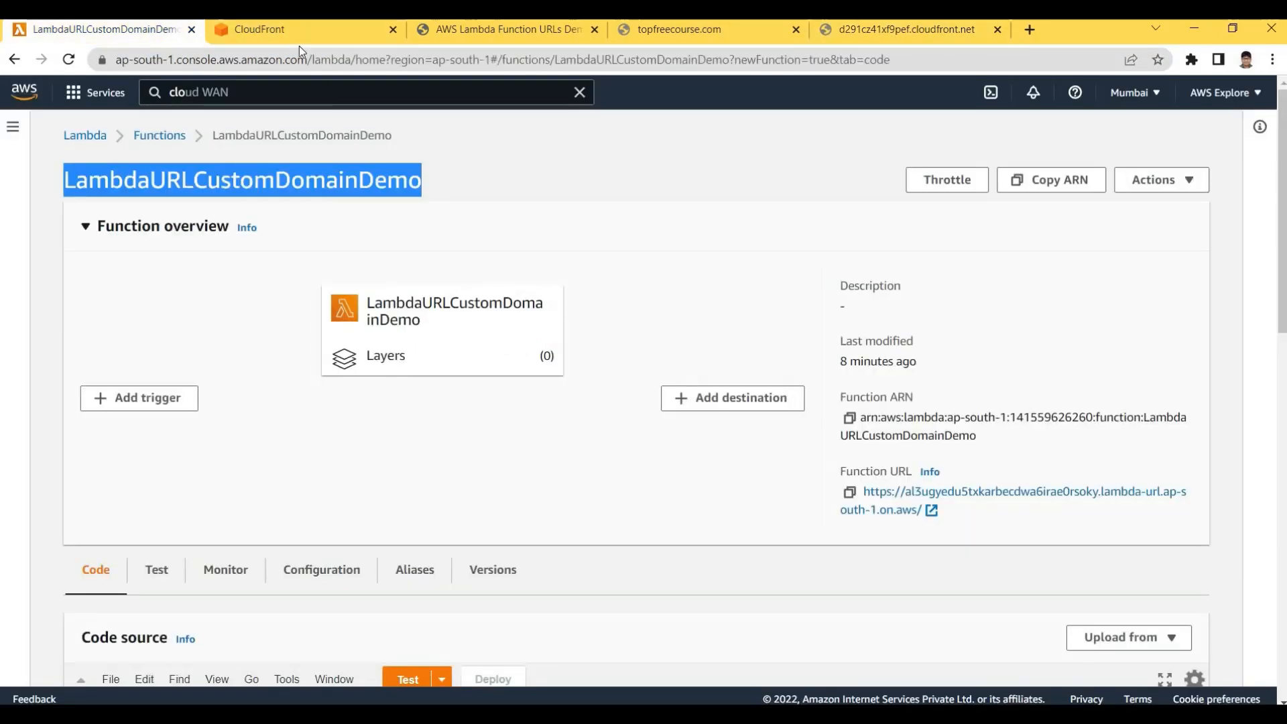
key("ctrl+Tab")
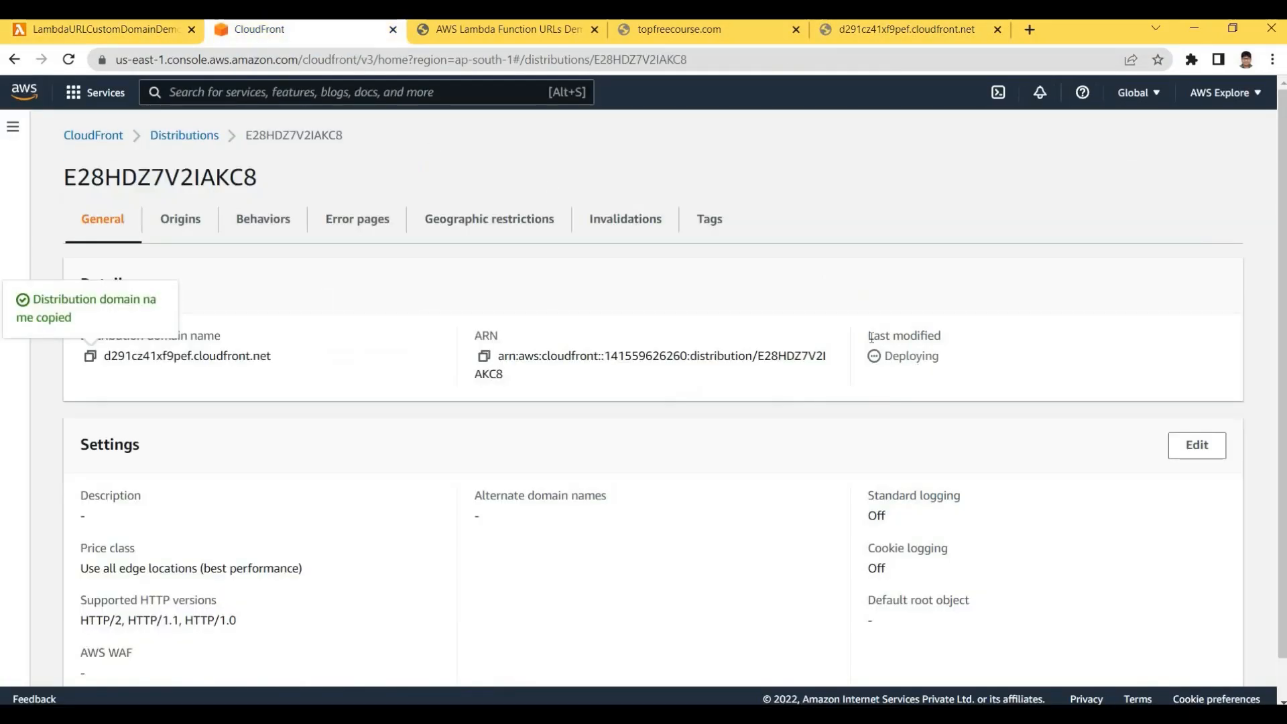
left_click_drag(872, 337, 954, 364)
left_click(954, 365)
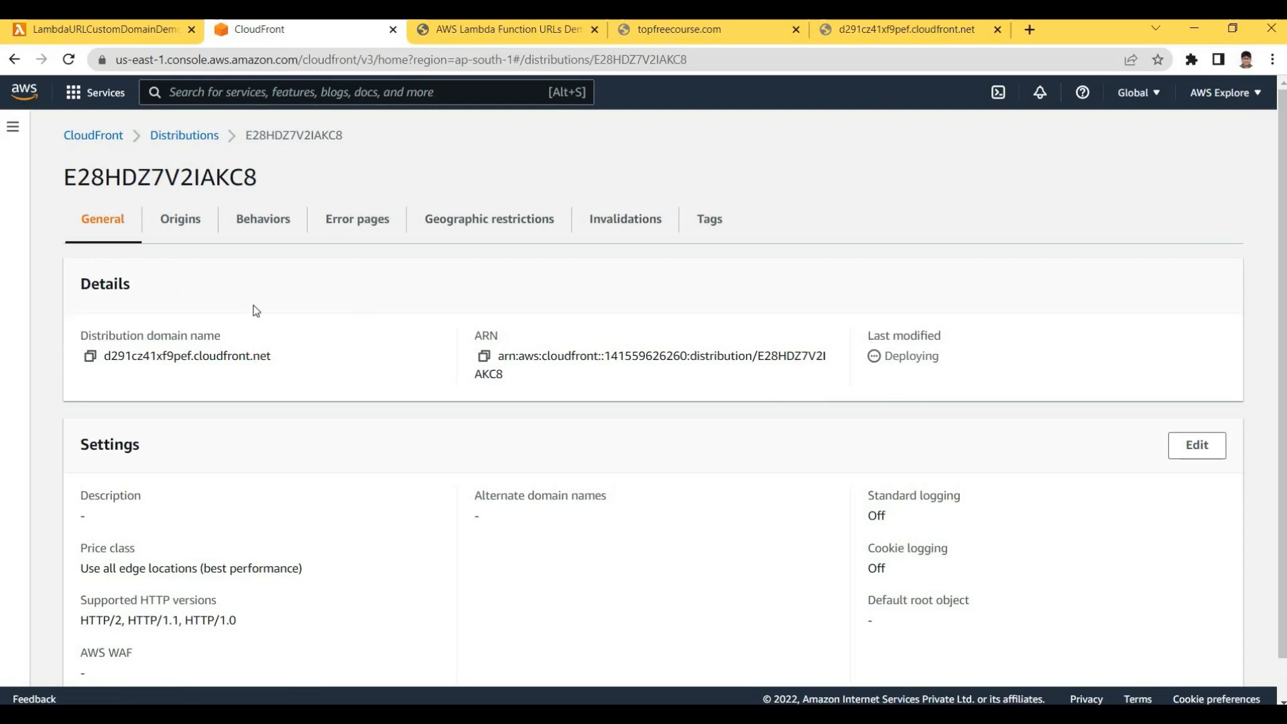
left_click(185, 136)
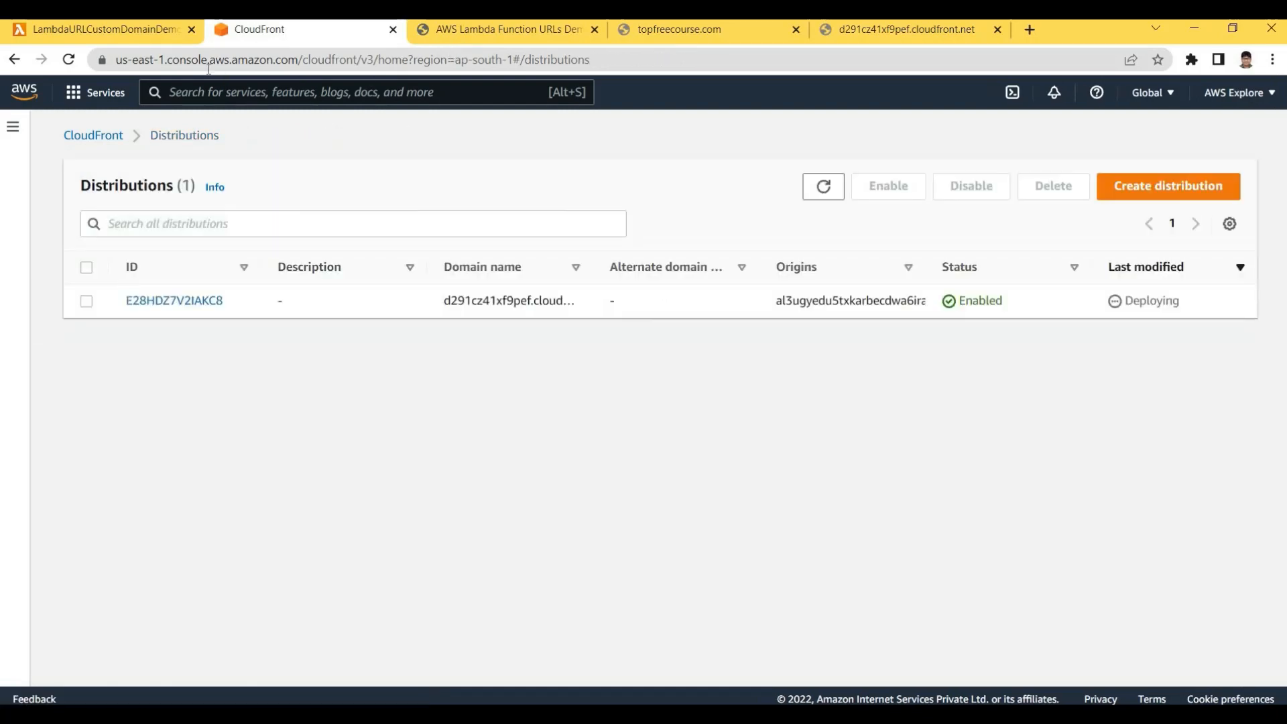
key("ctrl+Tab")
left_click_drag(850, 176, 344, 122)
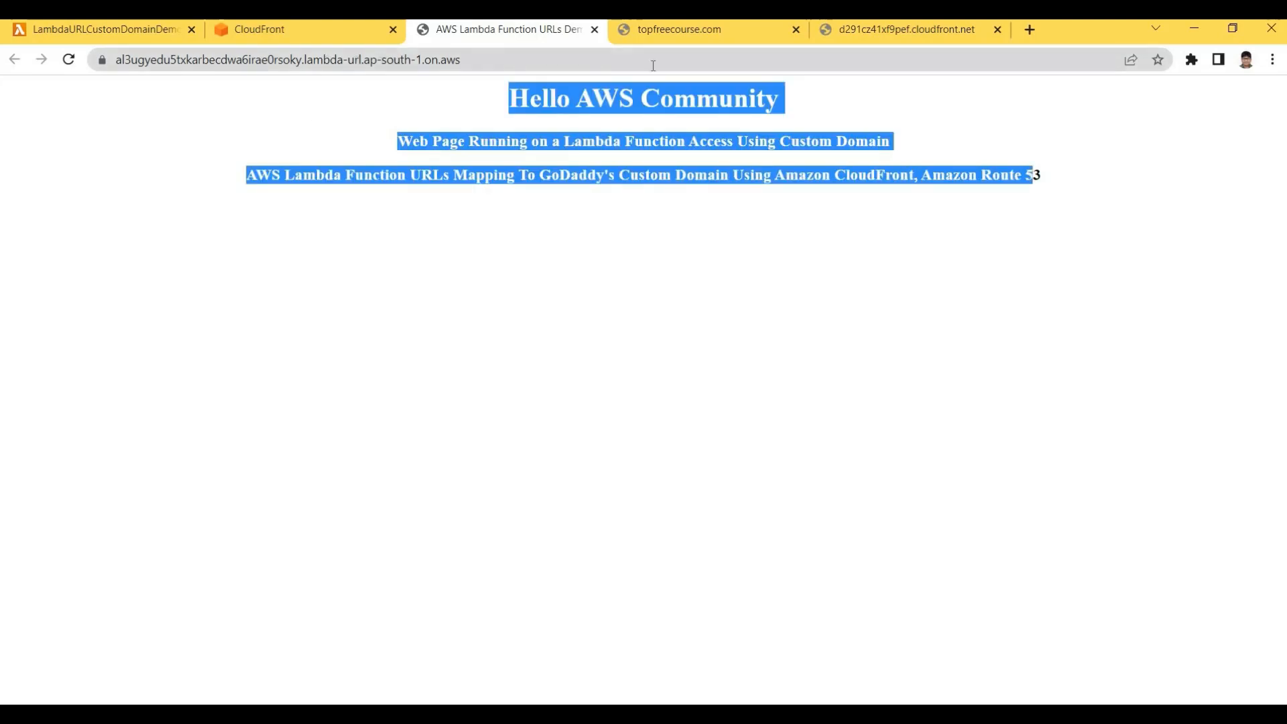
key("ctrl+Tab")
key("ctrl+Tab")
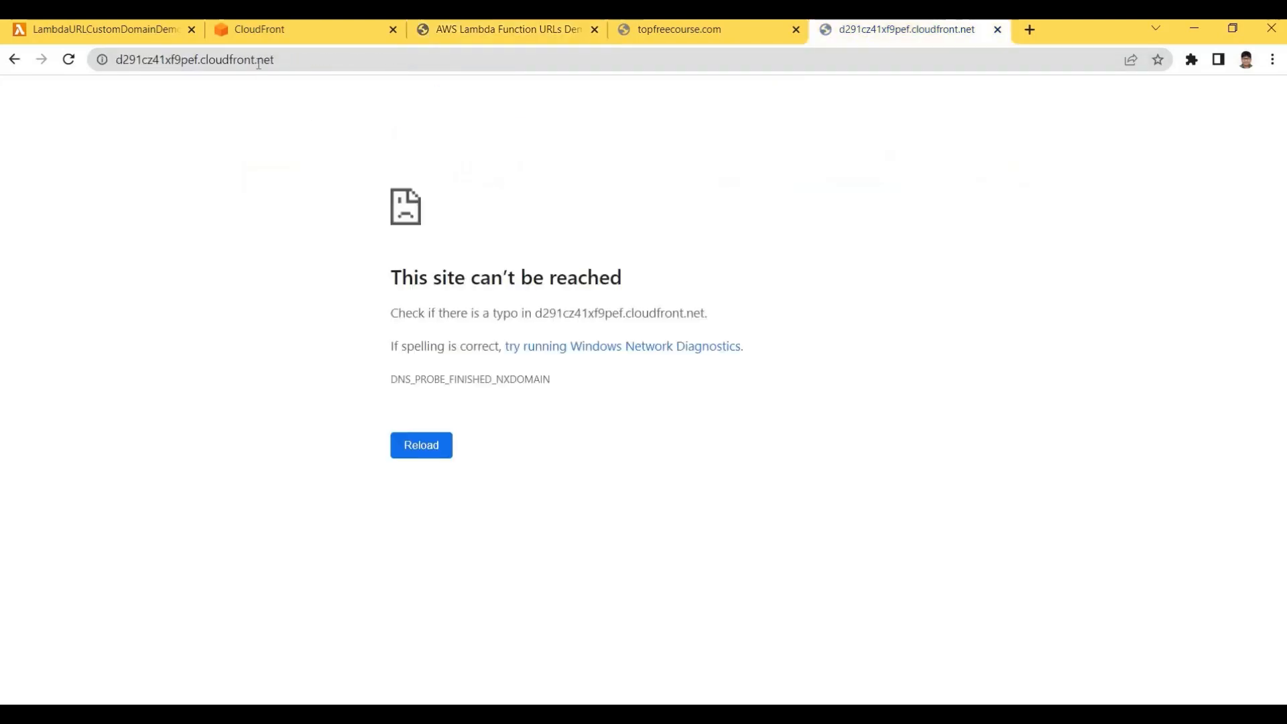
left_click(265, 26)
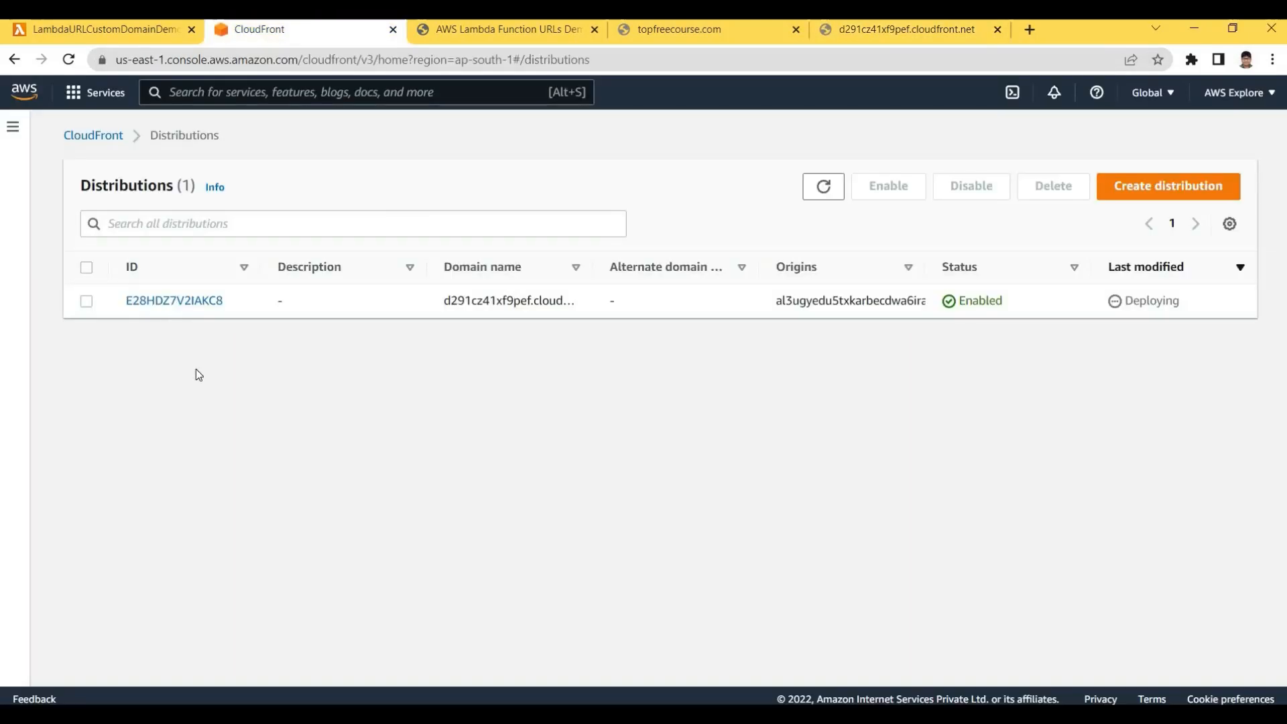
left_click(174, 300)
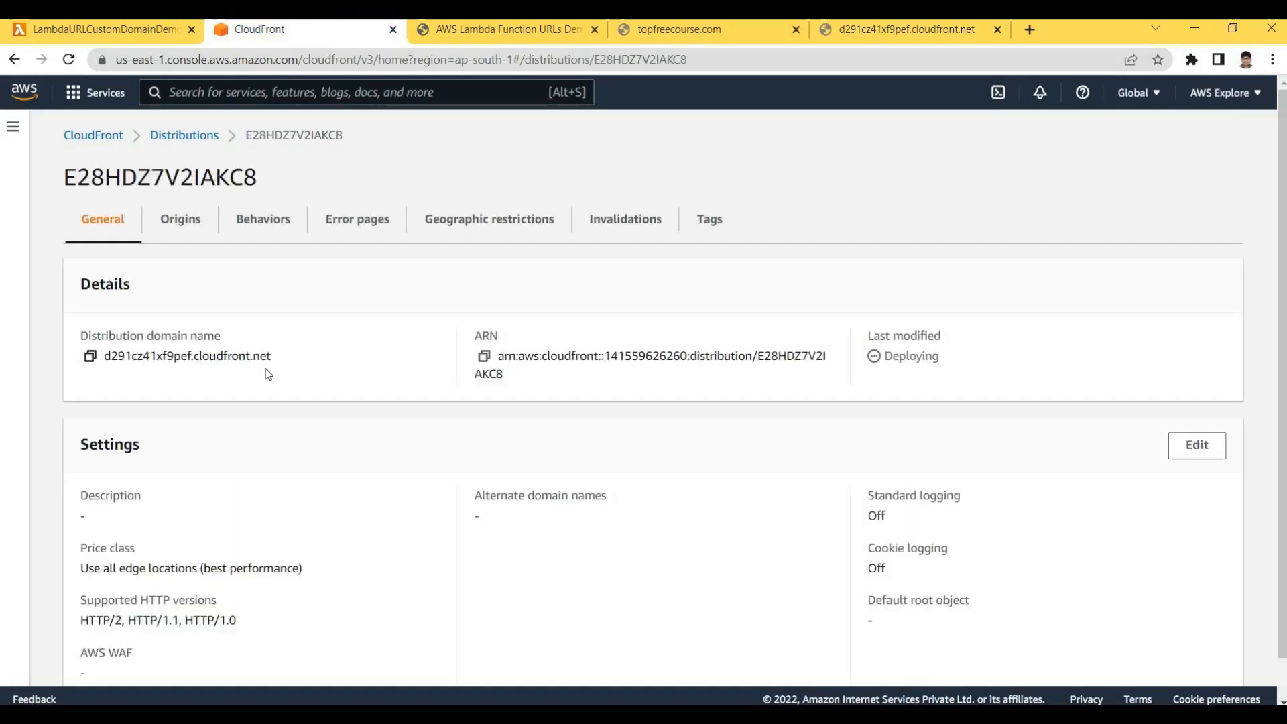
left_click_drag(76, 331, 490, 319)
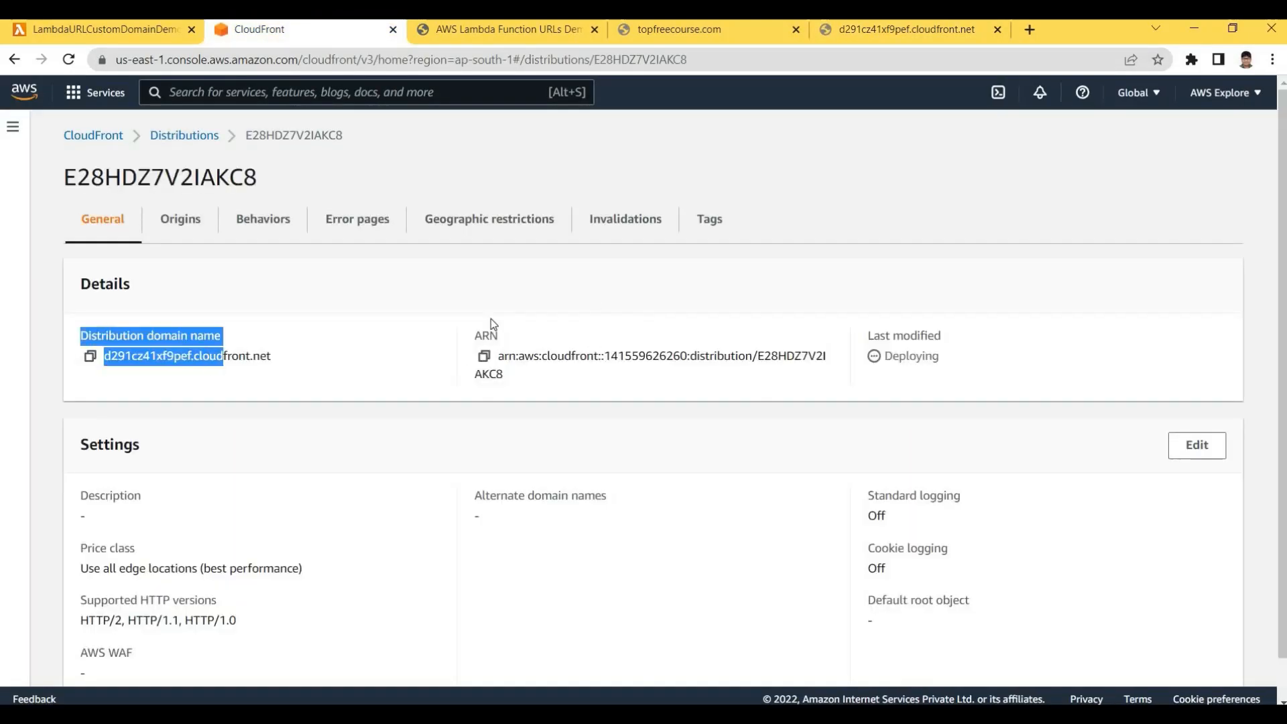
left_click(148, 158)
left_click(184, 135)
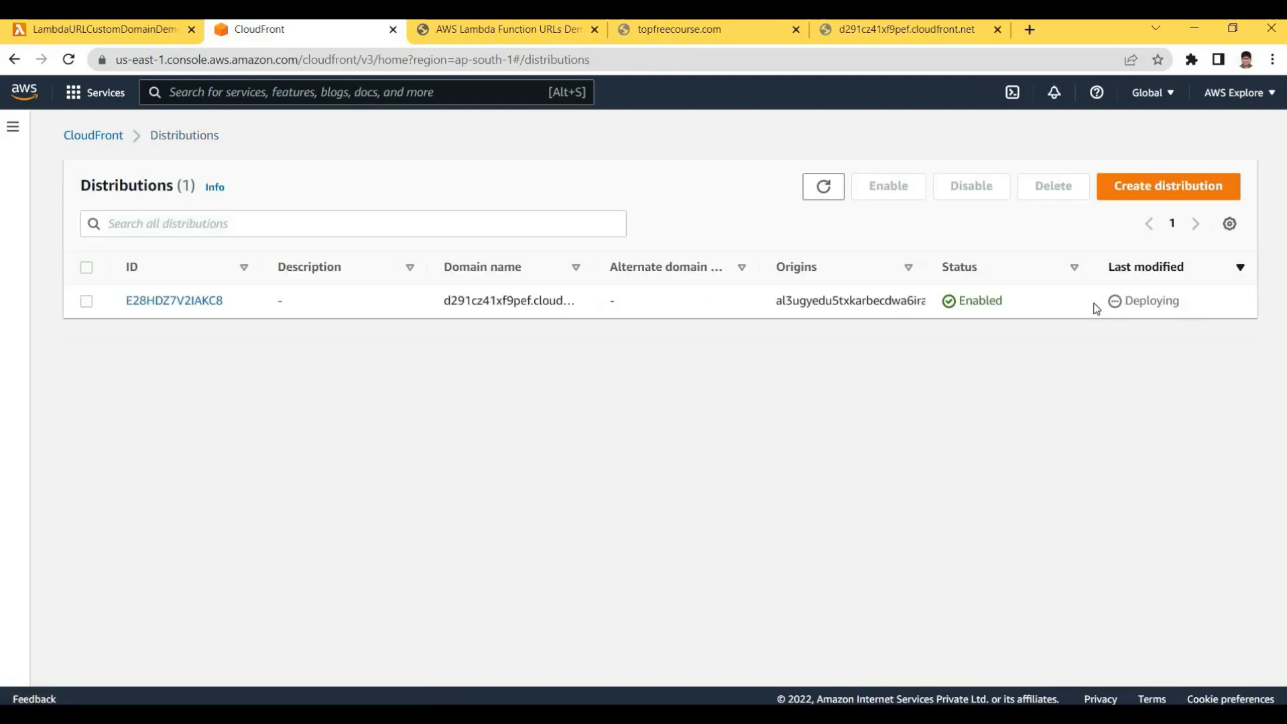
left_click_drag(1096, 307, 1208, 307)
left_click(979, 284)
Search 'route' in the services bar and open Route 53 in a new tab
left_click(1154, 100)
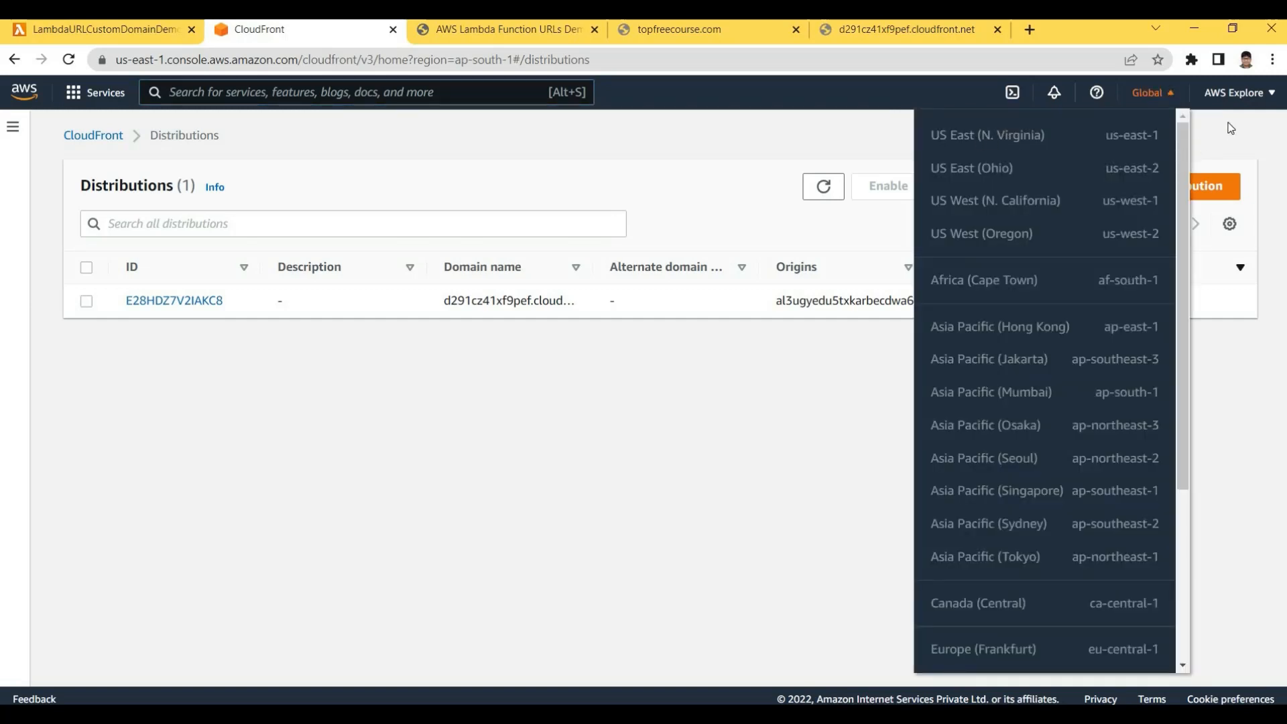
left_click(266, 120)
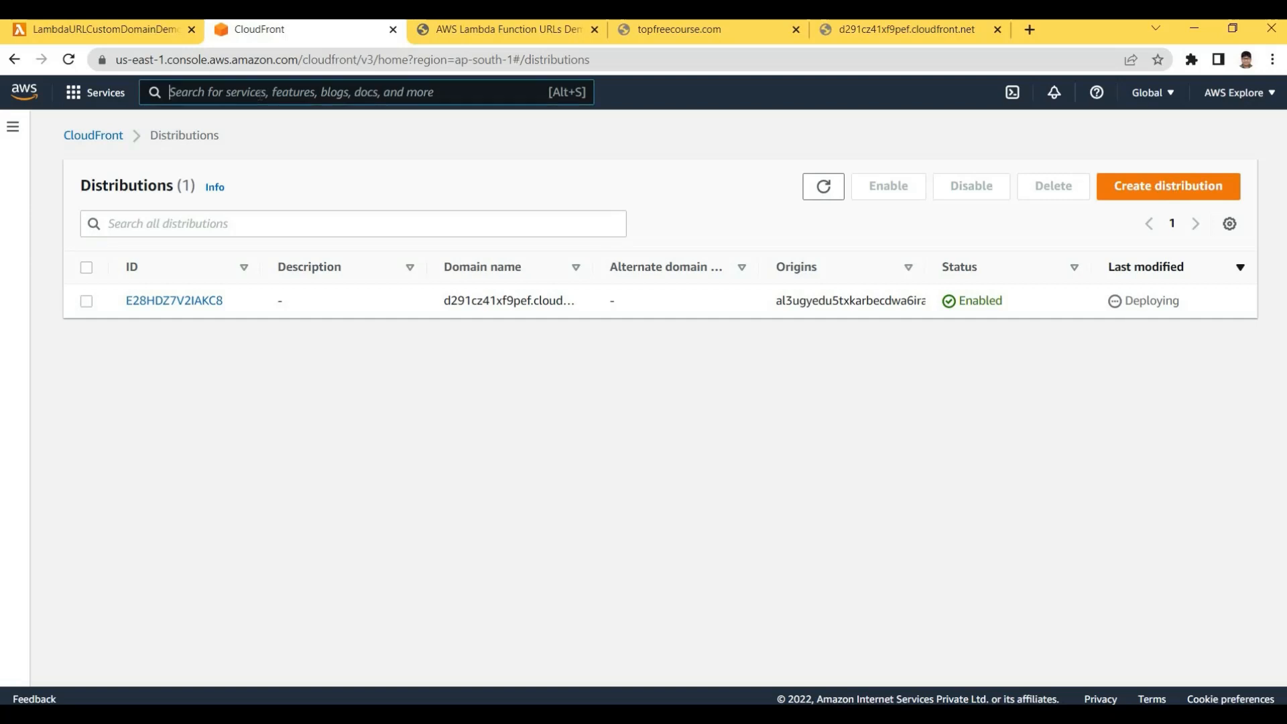
type("c")
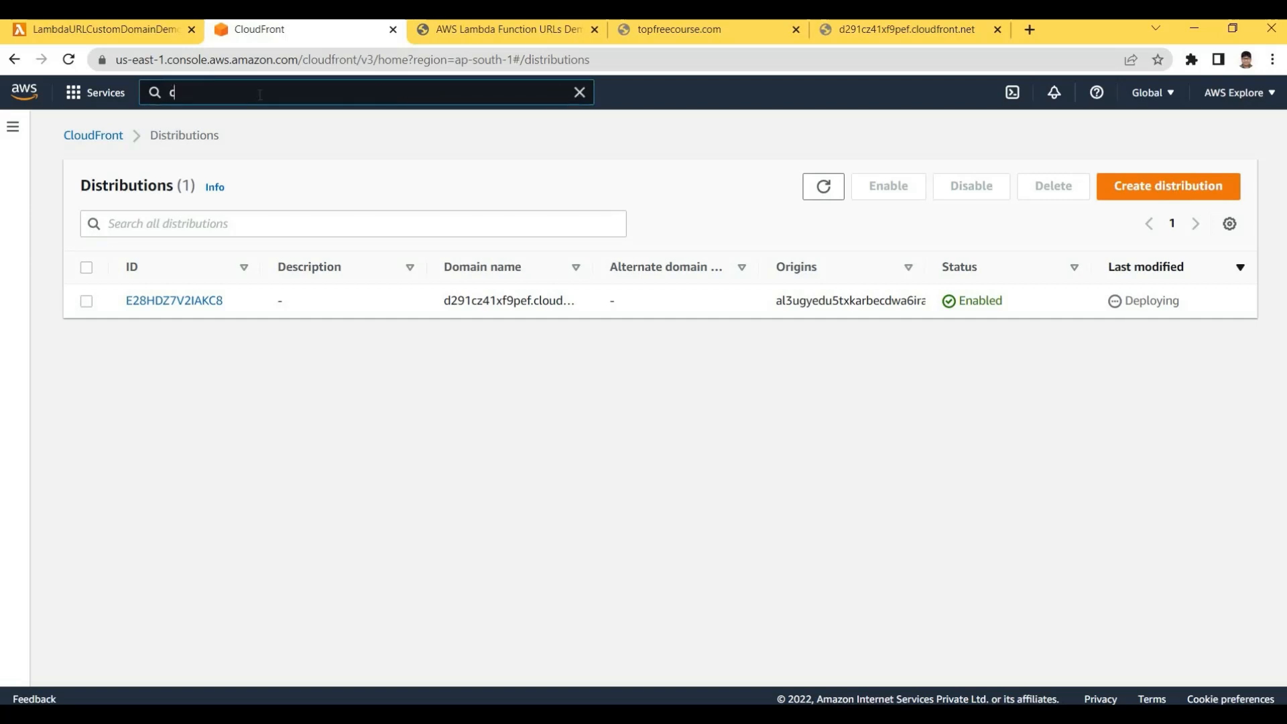
key("BackSpace")
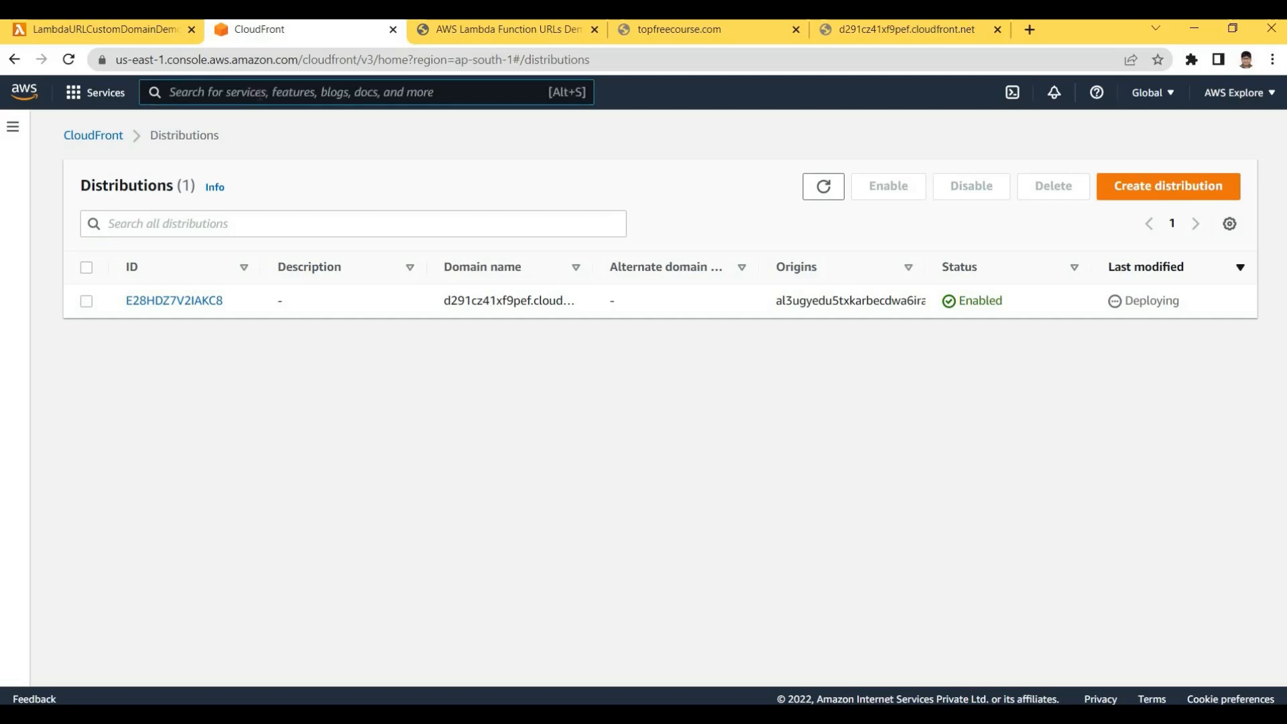
type("route")
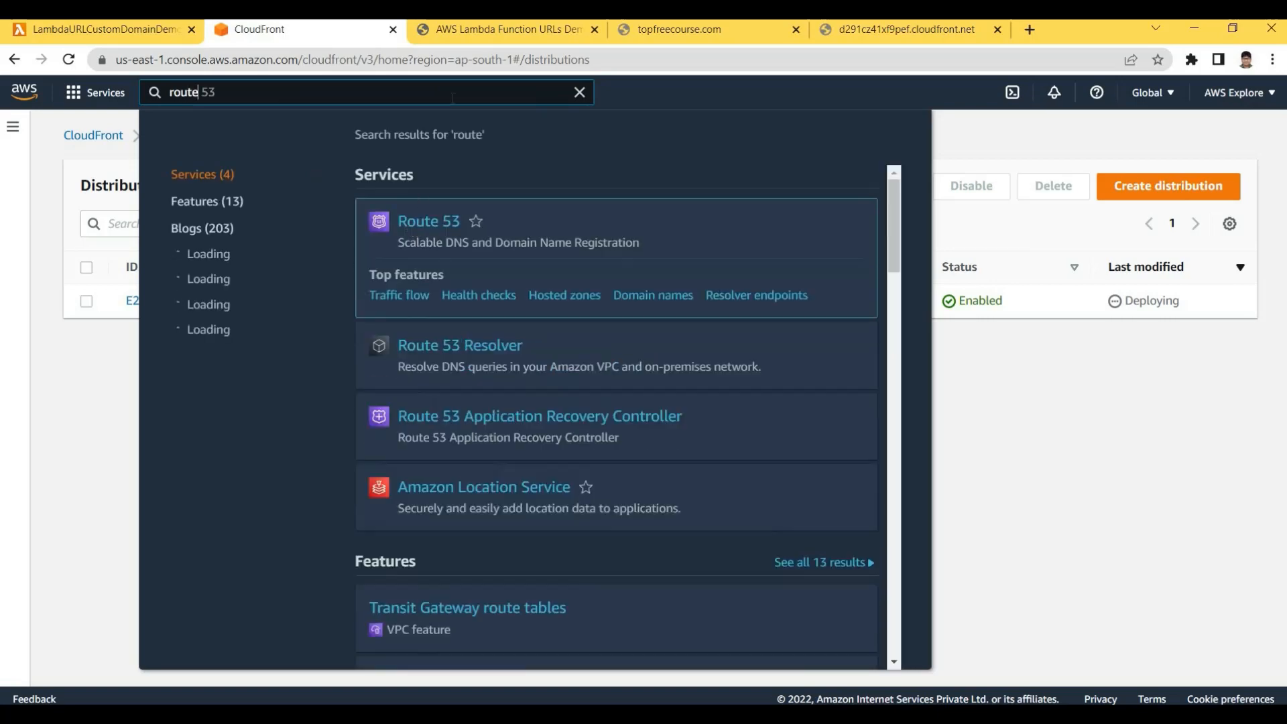
left_click(429, 221, "ctrl")
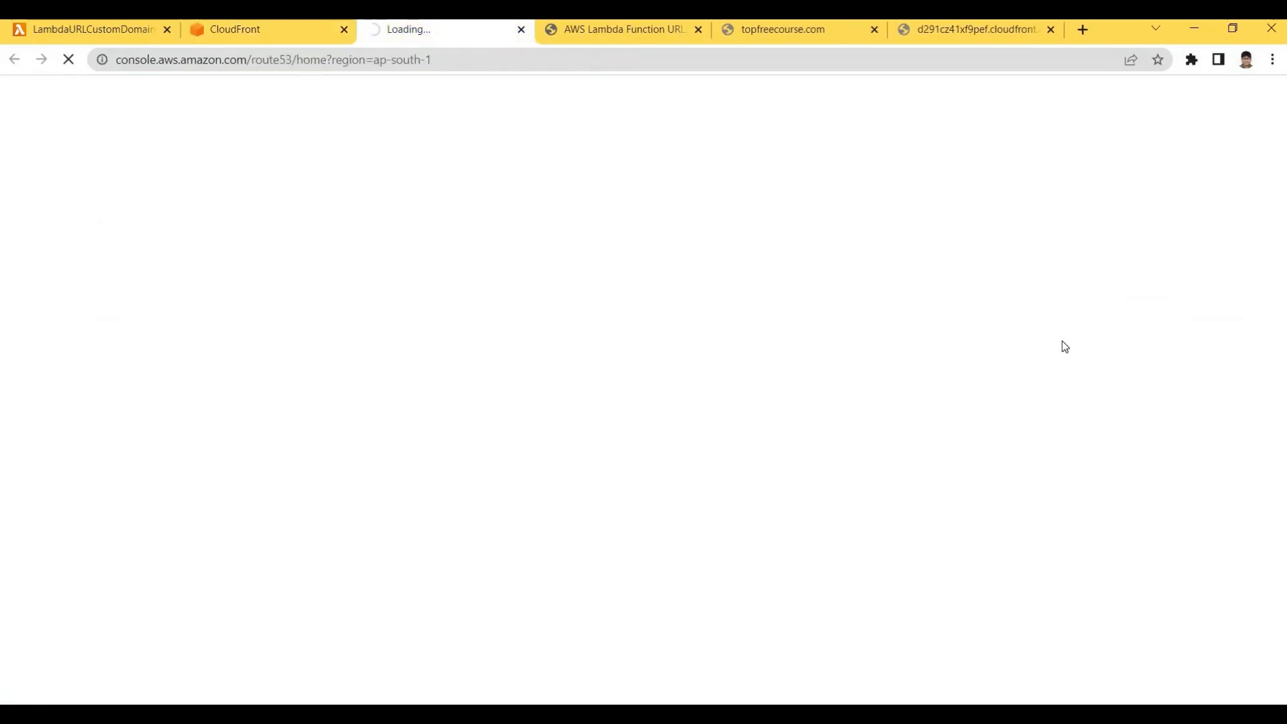
Refresh the CloudFront distributions list, then bring up the Route 53 dashboard
key("ctrl+shift+Tab")
left_click(831, 191)
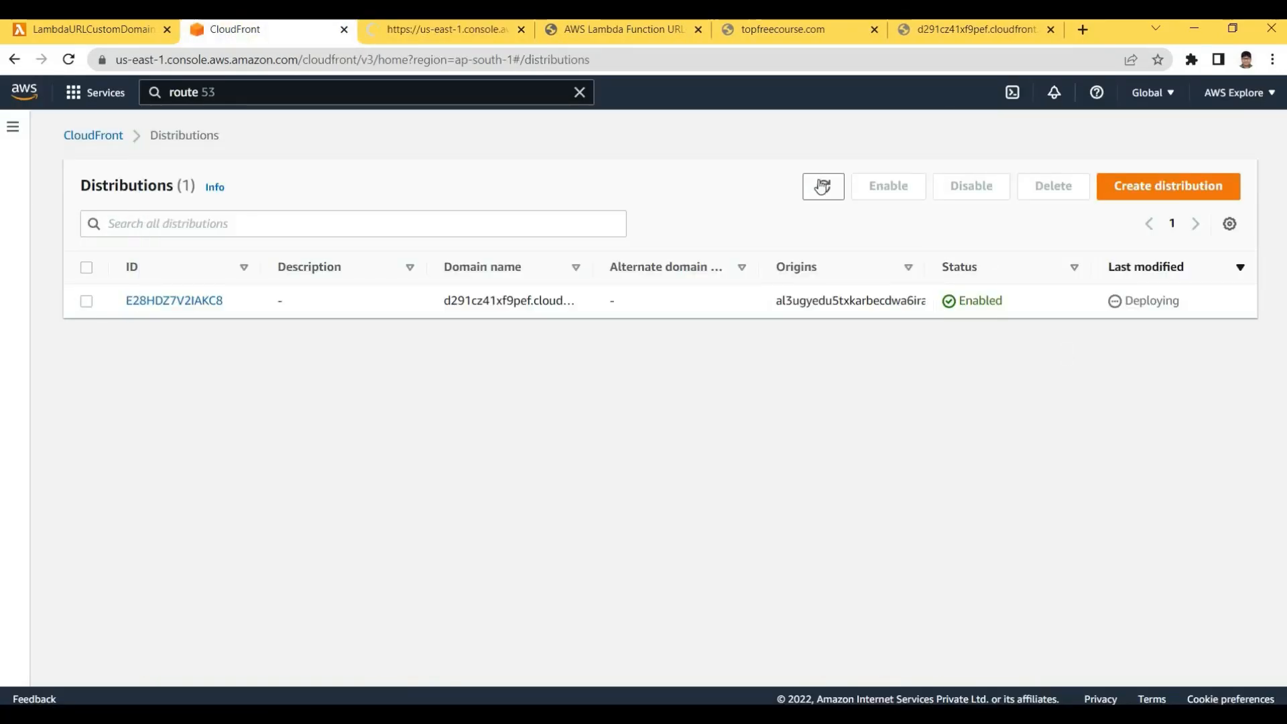
left_click(822, 187)
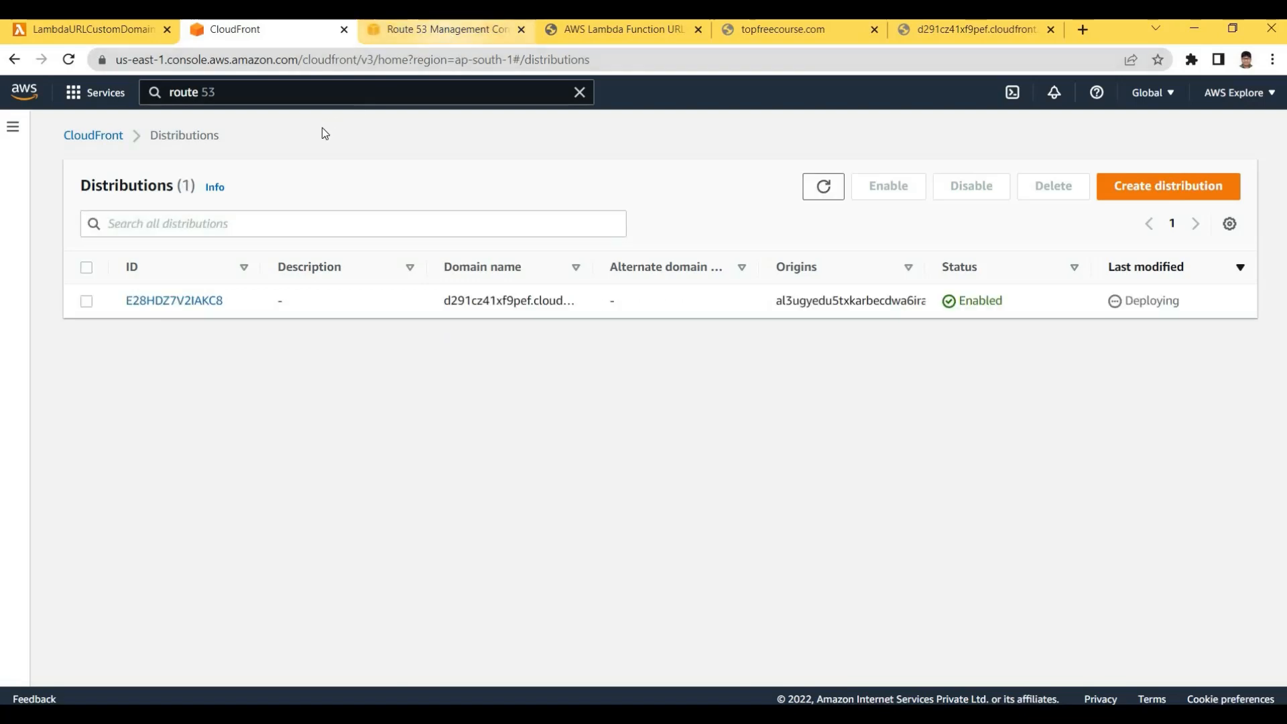
key("ctrl+Tab")
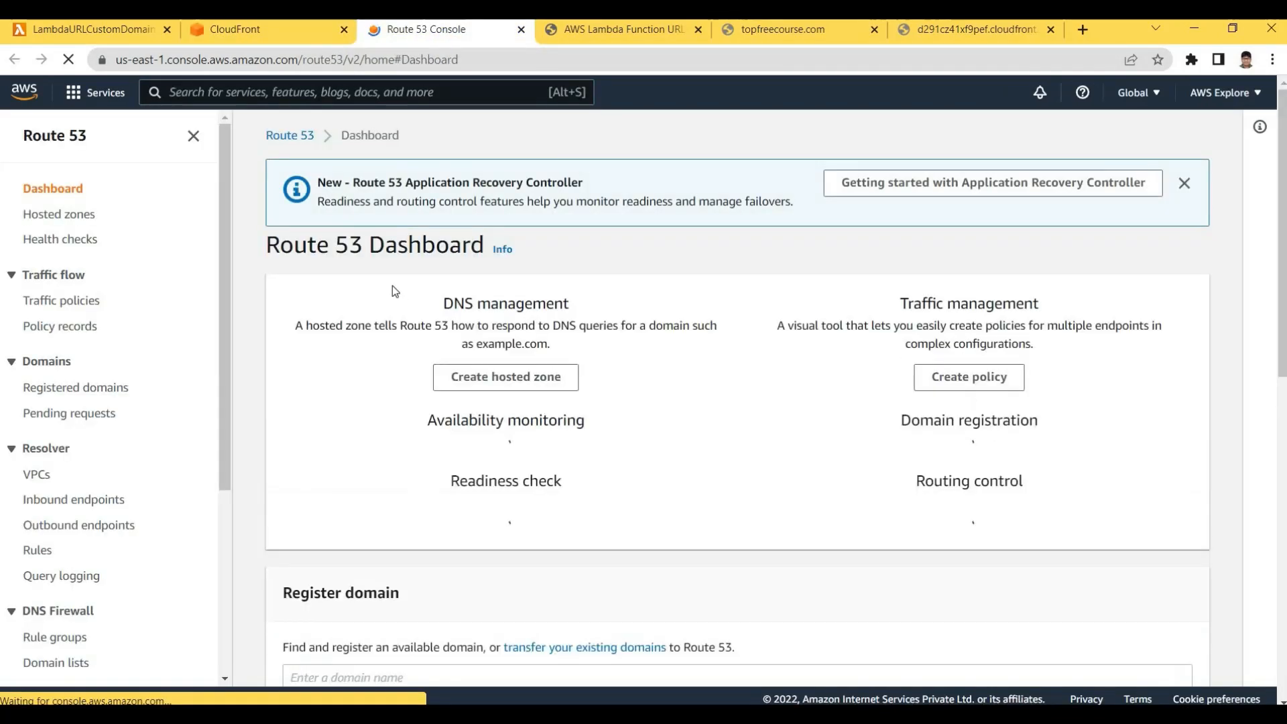
triple_click(365, 260)
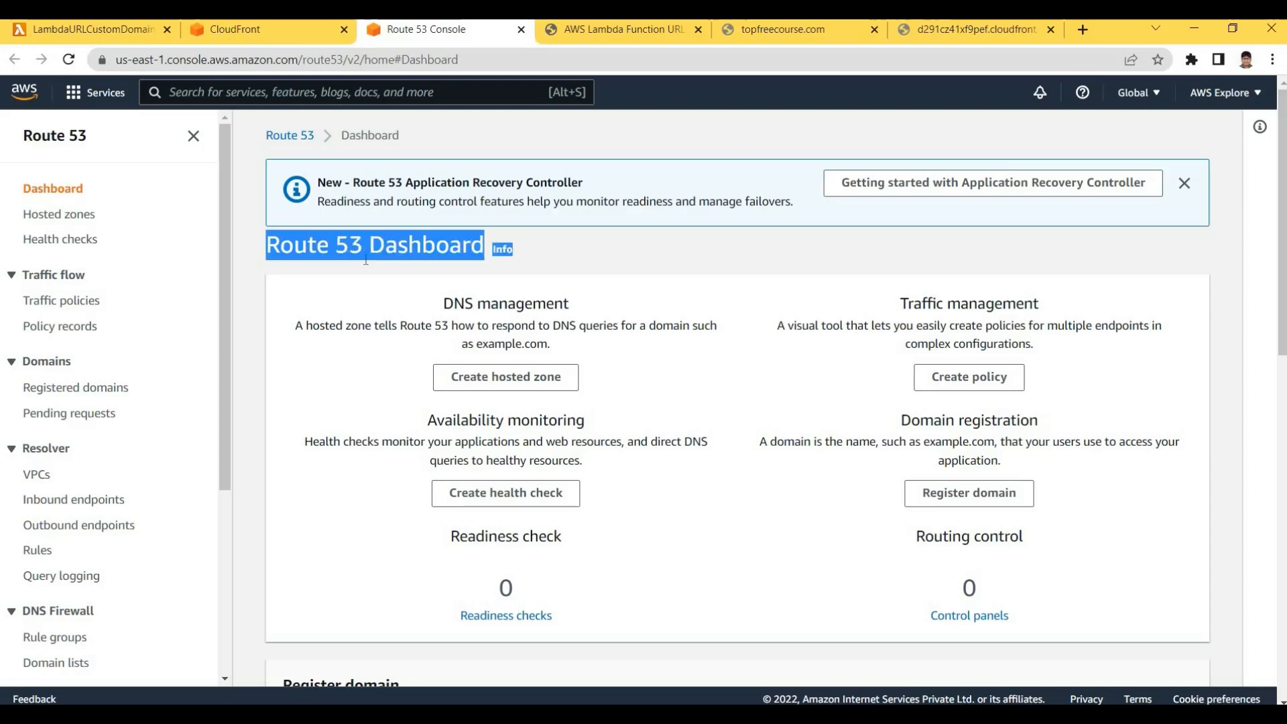
left_click(476, 337)
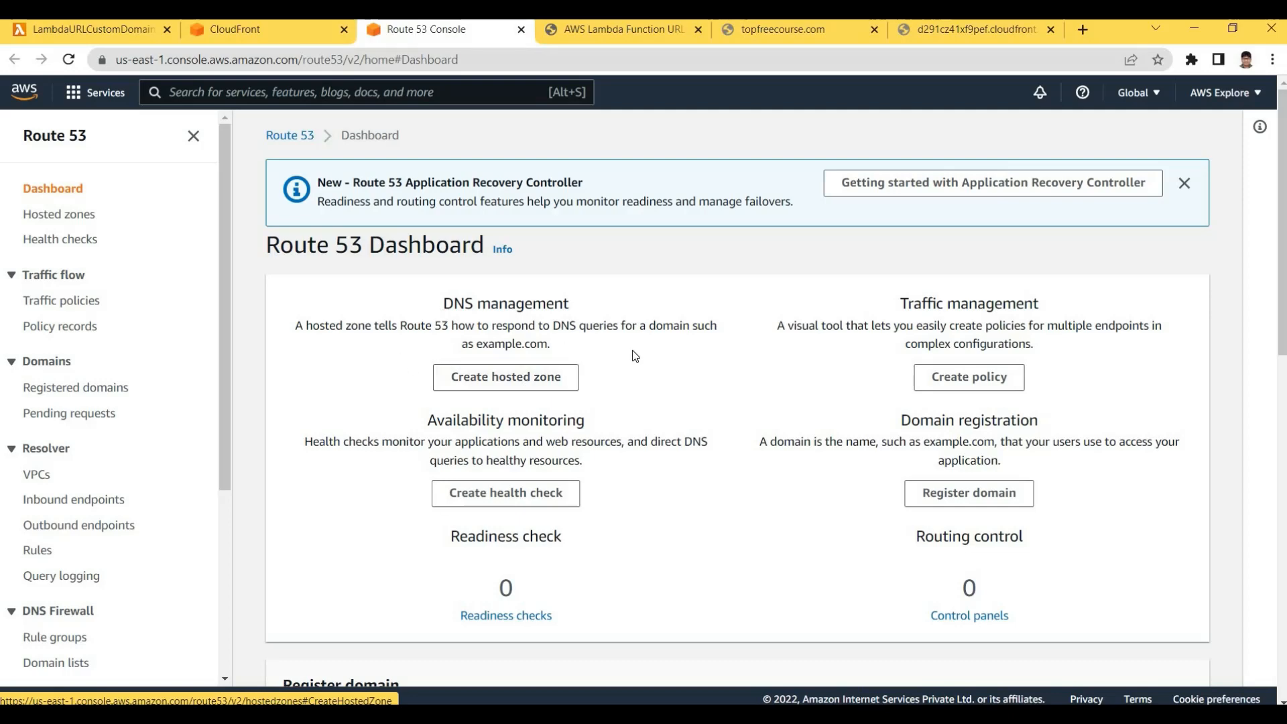
left_click_drag(638, 351, 467, 373)
left_click(468, 379)
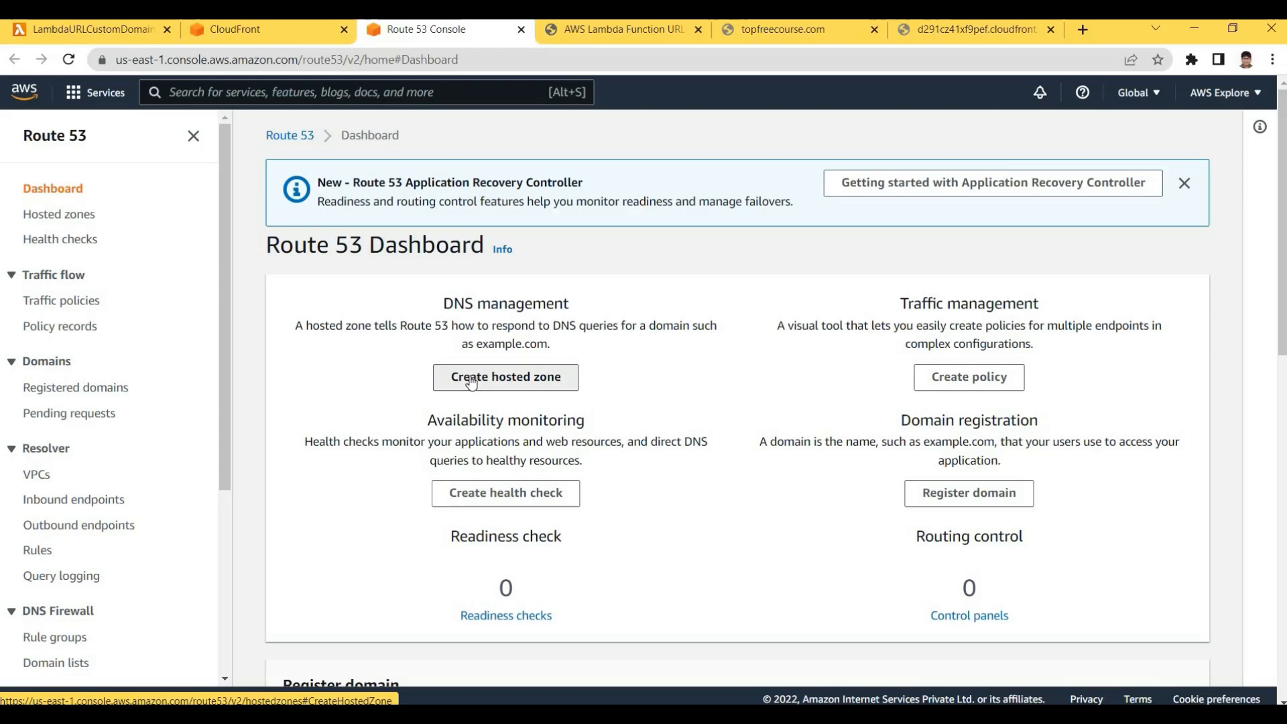
Start a new hosted zone with topfreecourse.com, copied from the site's address bar, as domain name
left_click(470, 380)
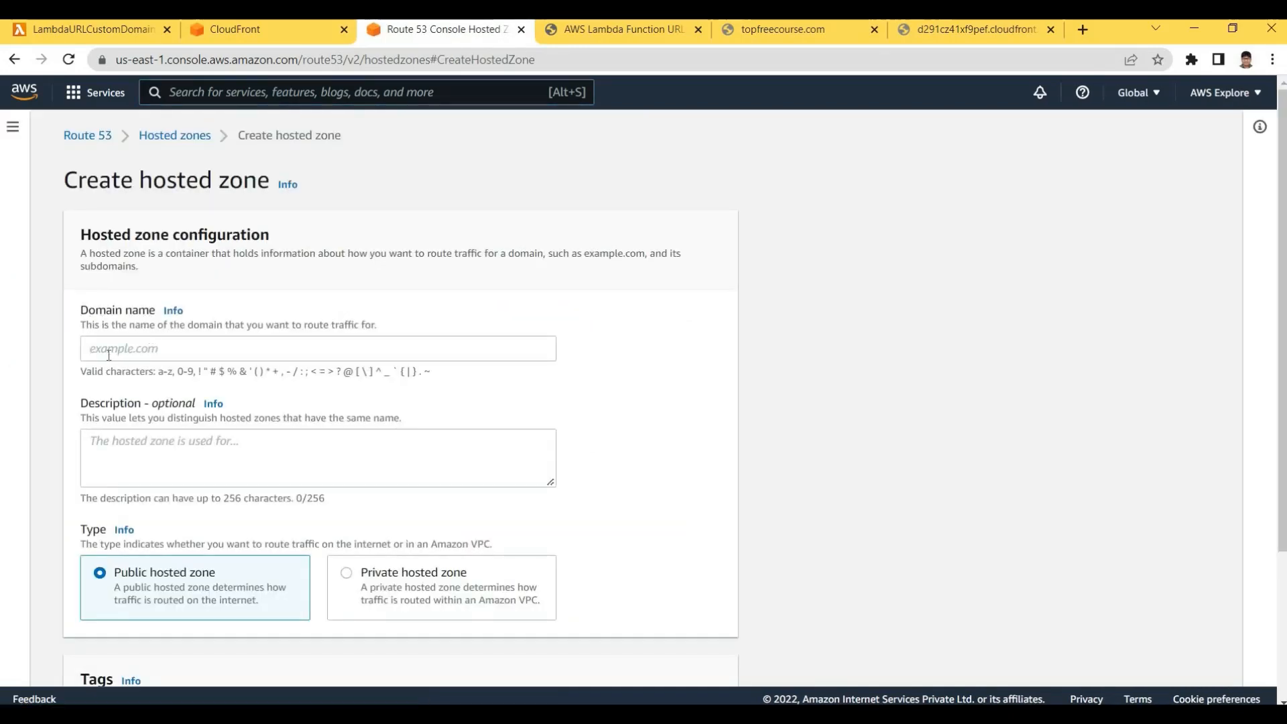
left_click(99, 356)
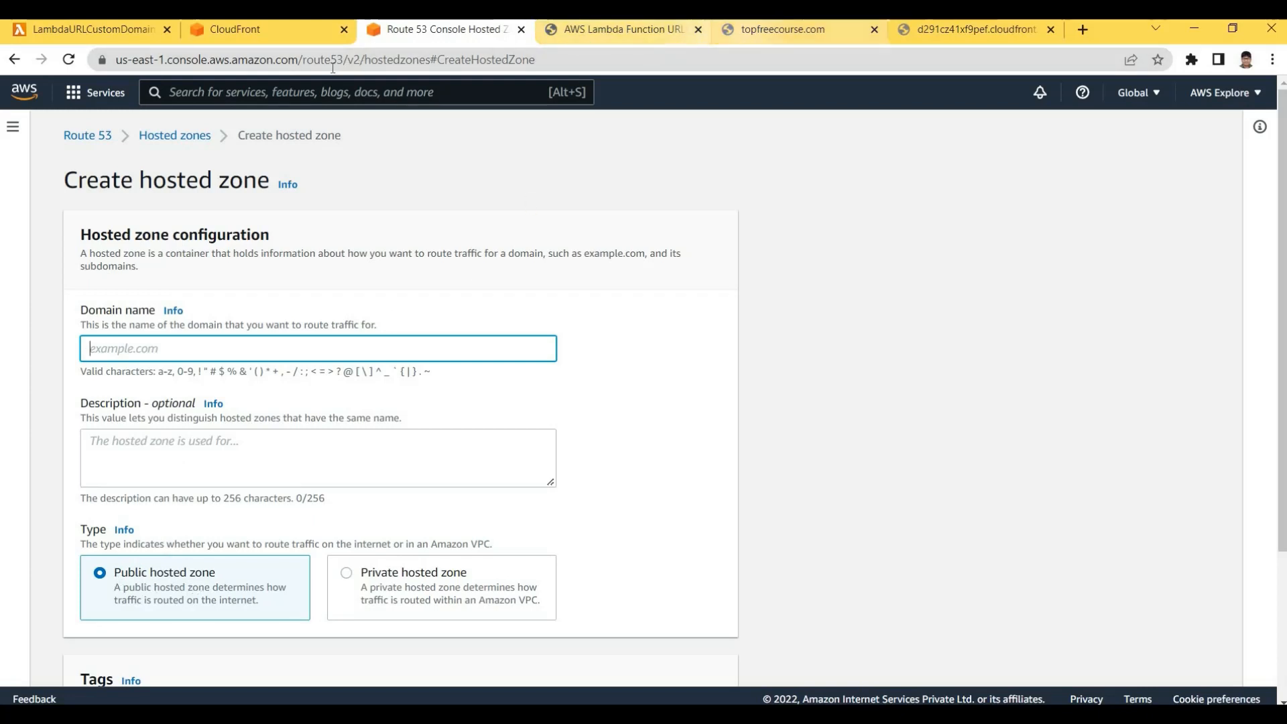
left_click(745, 35)
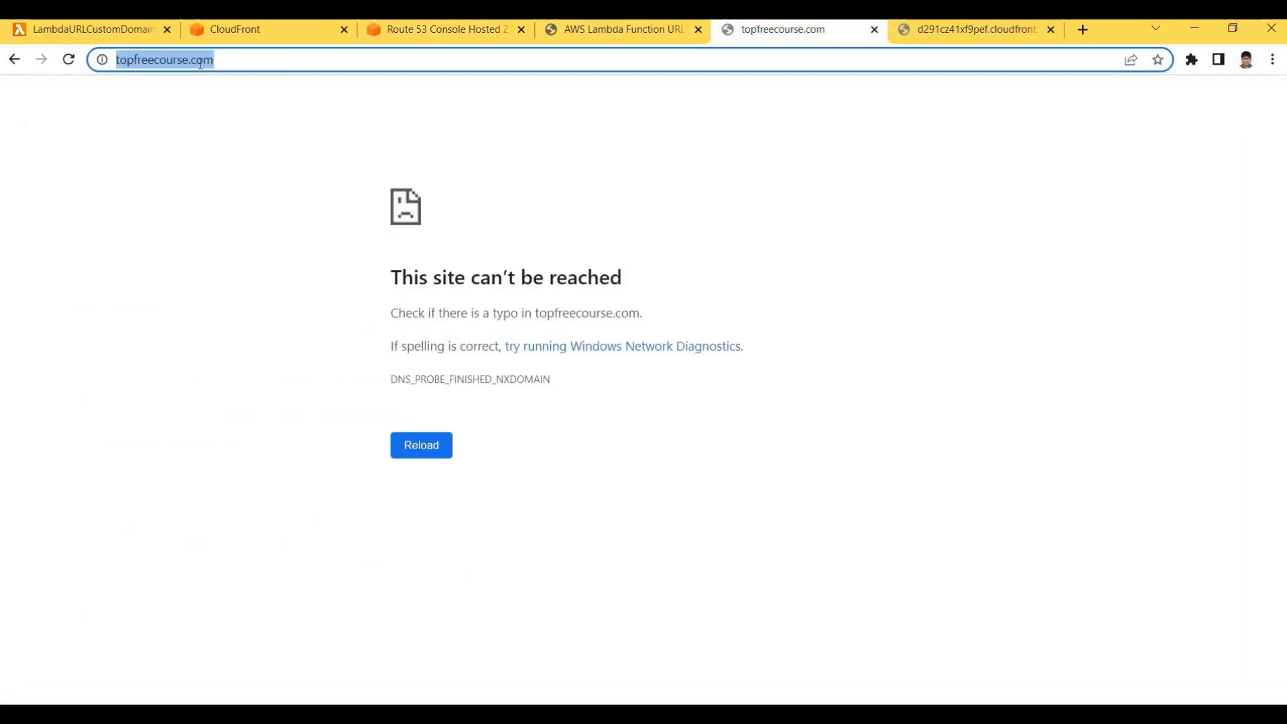
left_click_drag(154, 63, 252, 64)
key("ctrl+c")
left_click(157, 63)
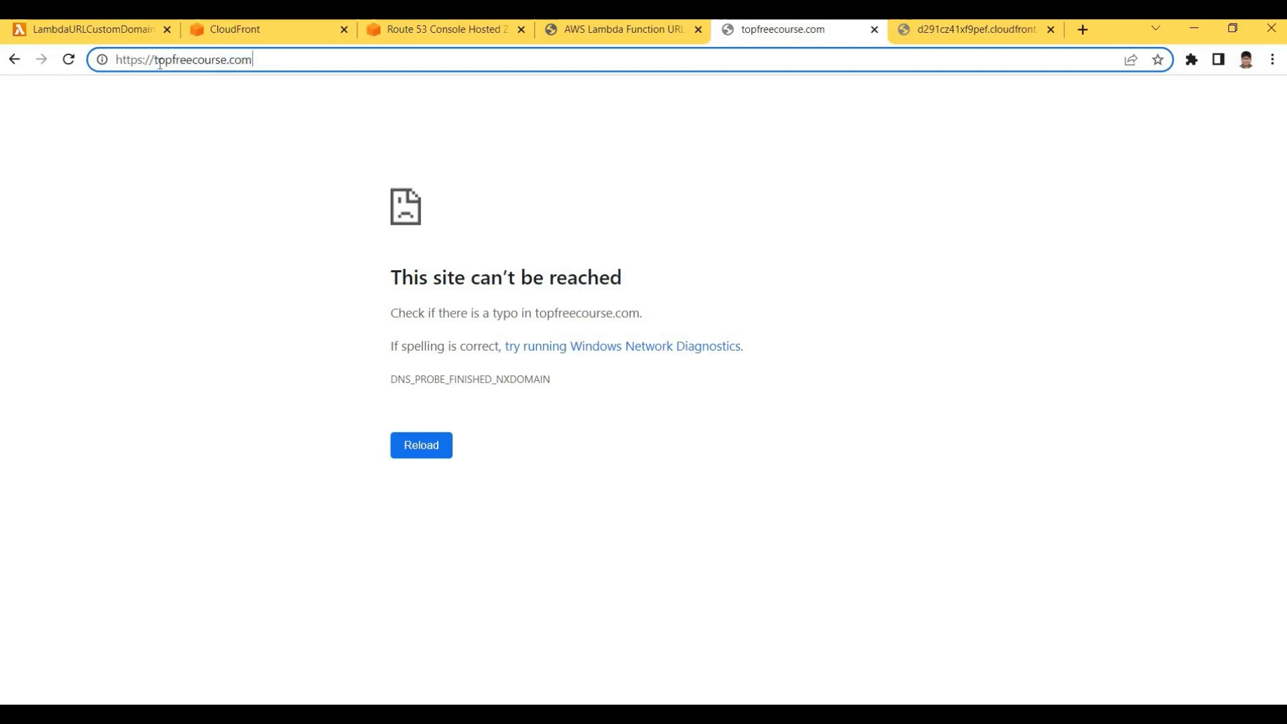
left_click_drag(153, 62, 229, 62)
double_click(232, 60)
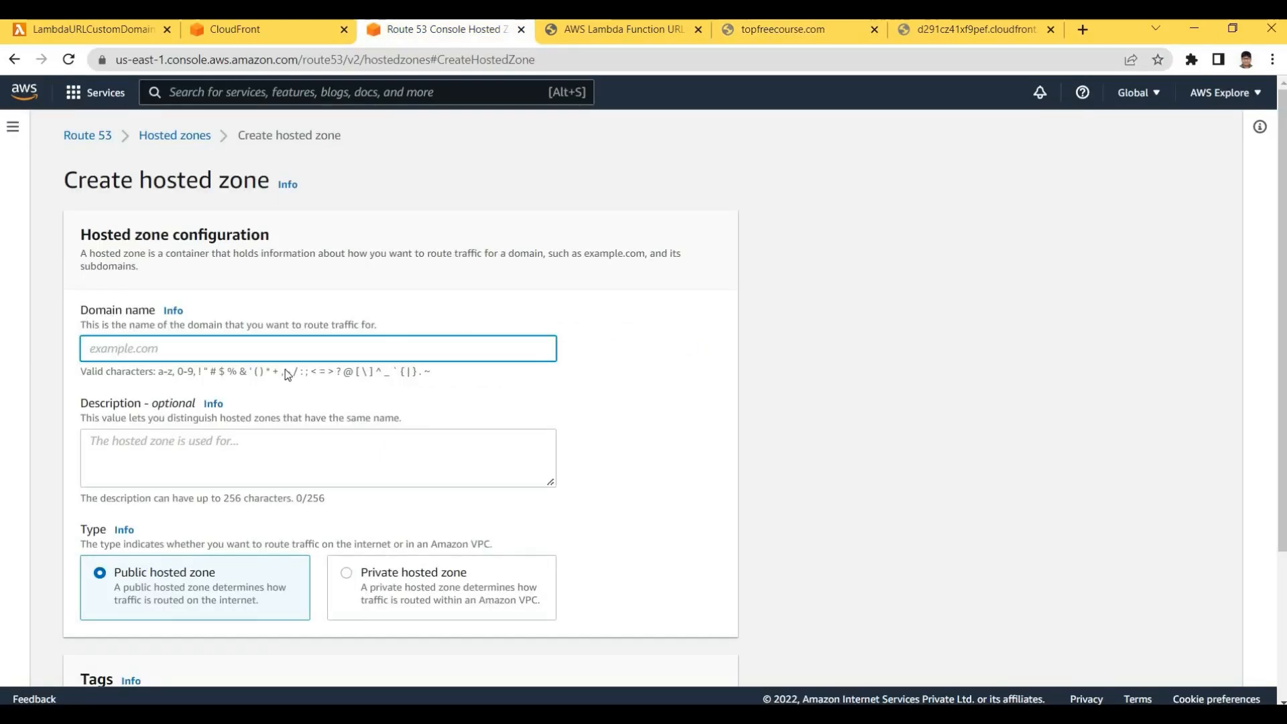
key("ctrl+v")
key("ctrl+a")
key("ctrl+c")
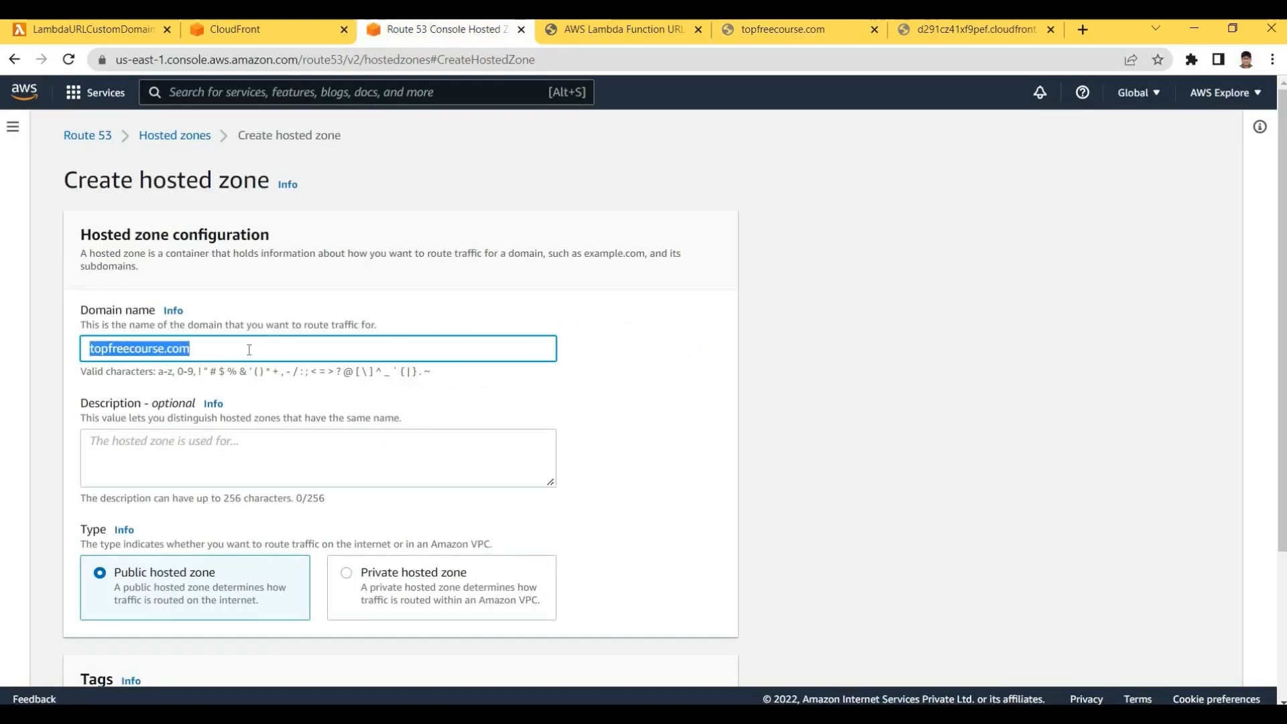
key("BackSpace")
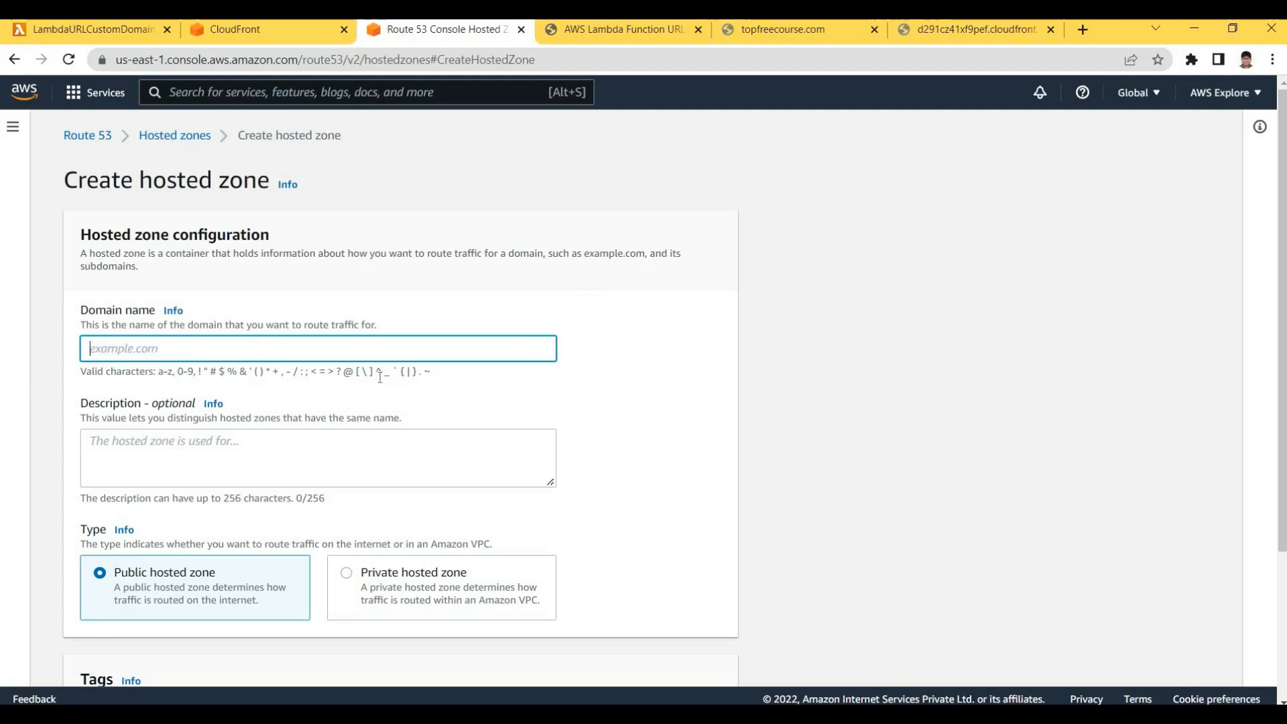
key("ctrl+v")
Enter 'LambdaFunctionURLCustomDomain Demo' as the description and review the Public hosted zone settings
key("Tab")
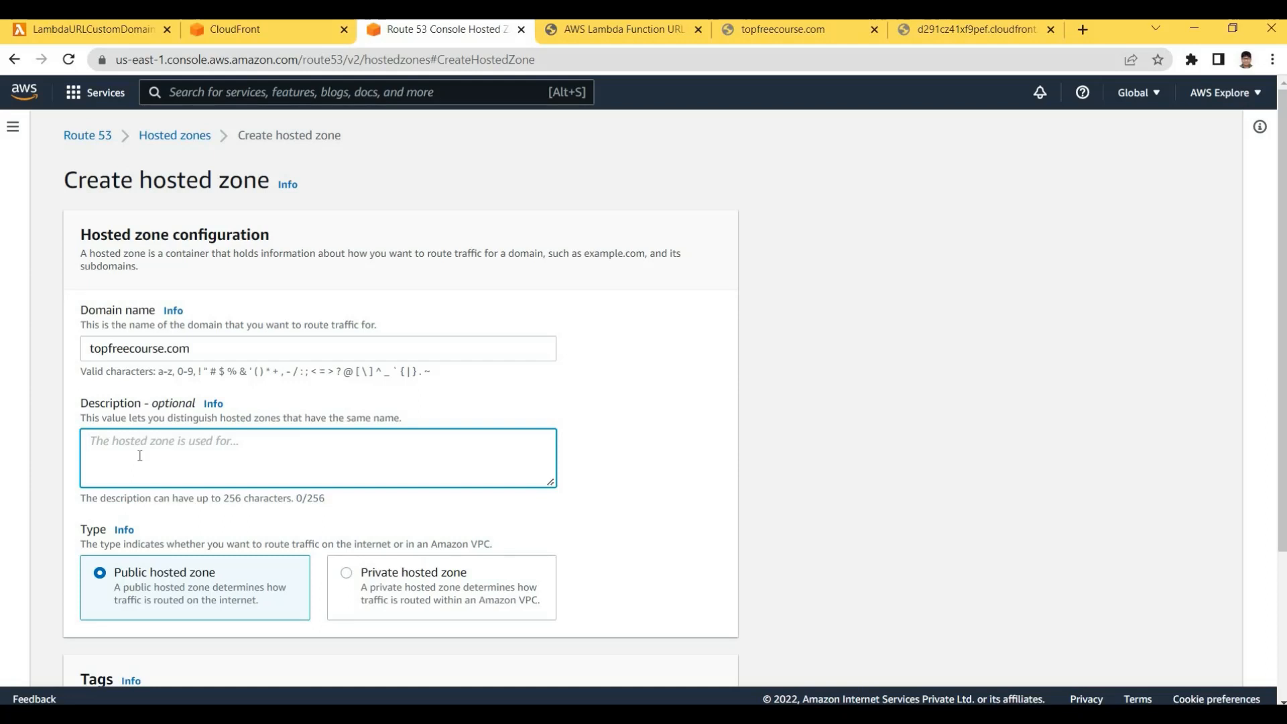
type("Lambd")
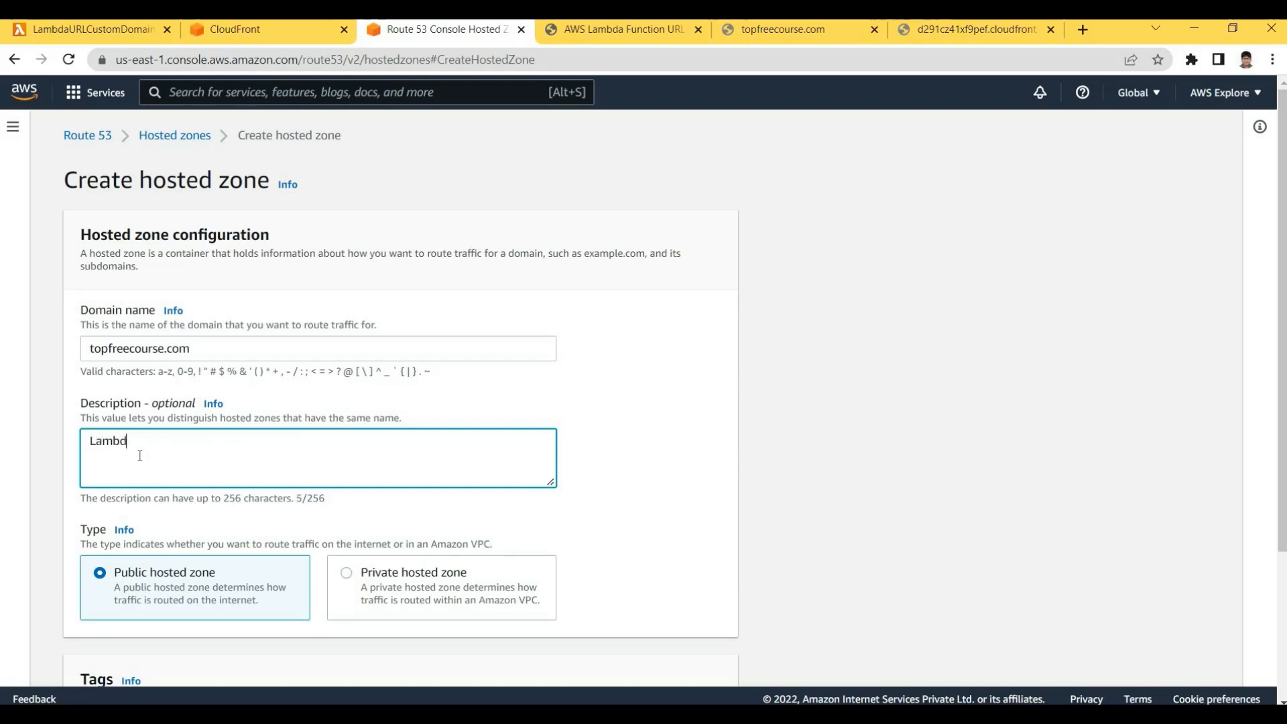
type("aFunctuion")
key("BackSpace")
key("BackSpace")
key("BackSpace")
key("BackSpace")
type("ionURLCustomDomain")
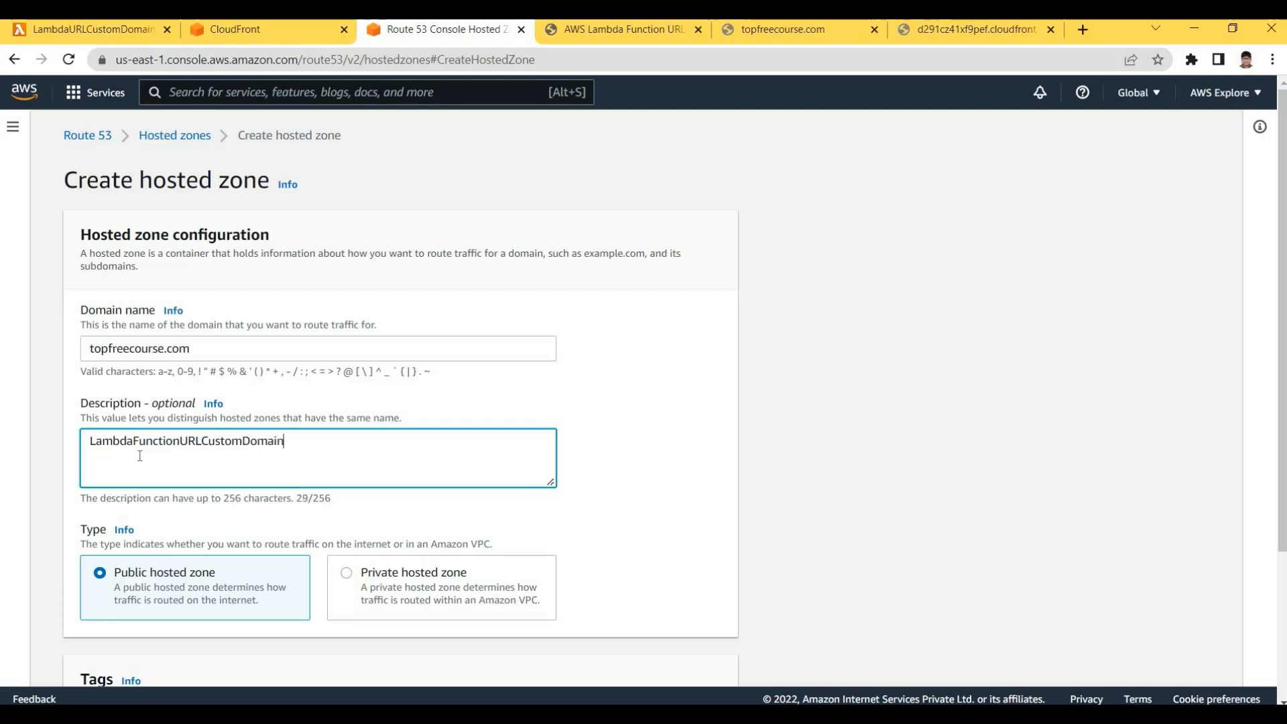
type(" Demo")
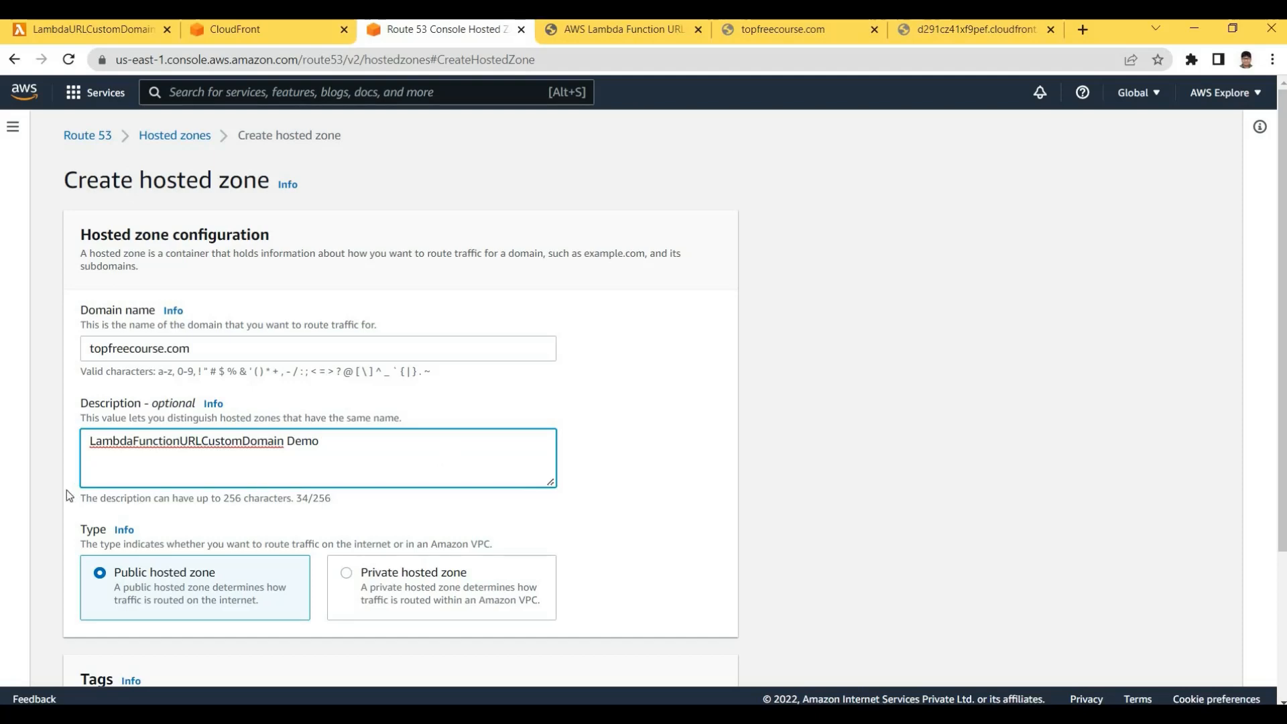
scroll(174, 496, "down", 1)
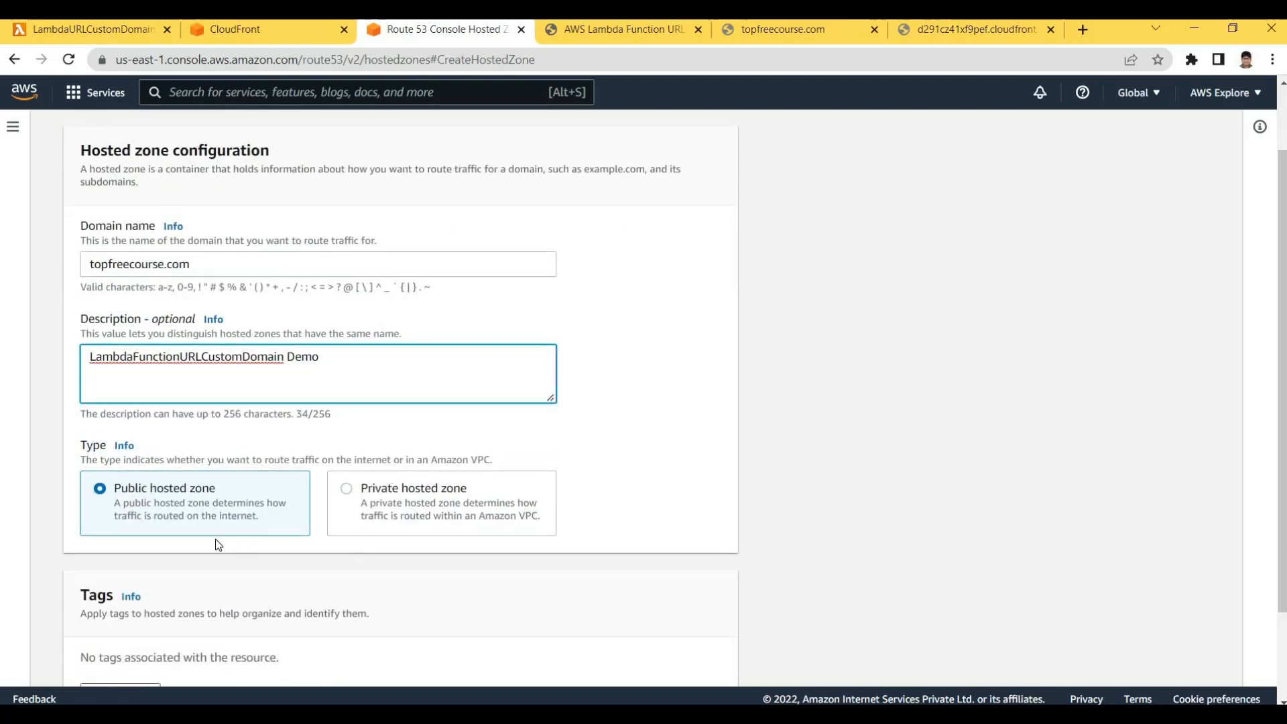
scroll(1154, 356, "up", 1)
scroll(1281, 315, "down", 2)
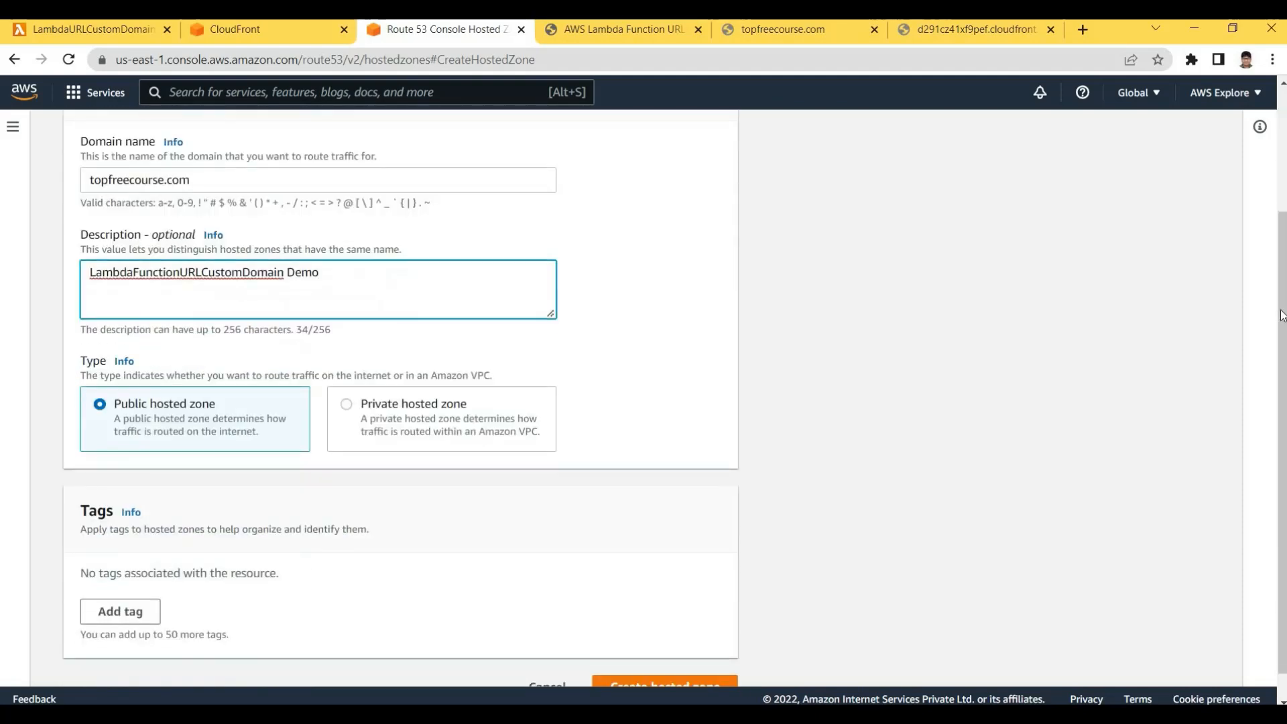
scroll(529, 395, "down", 1)
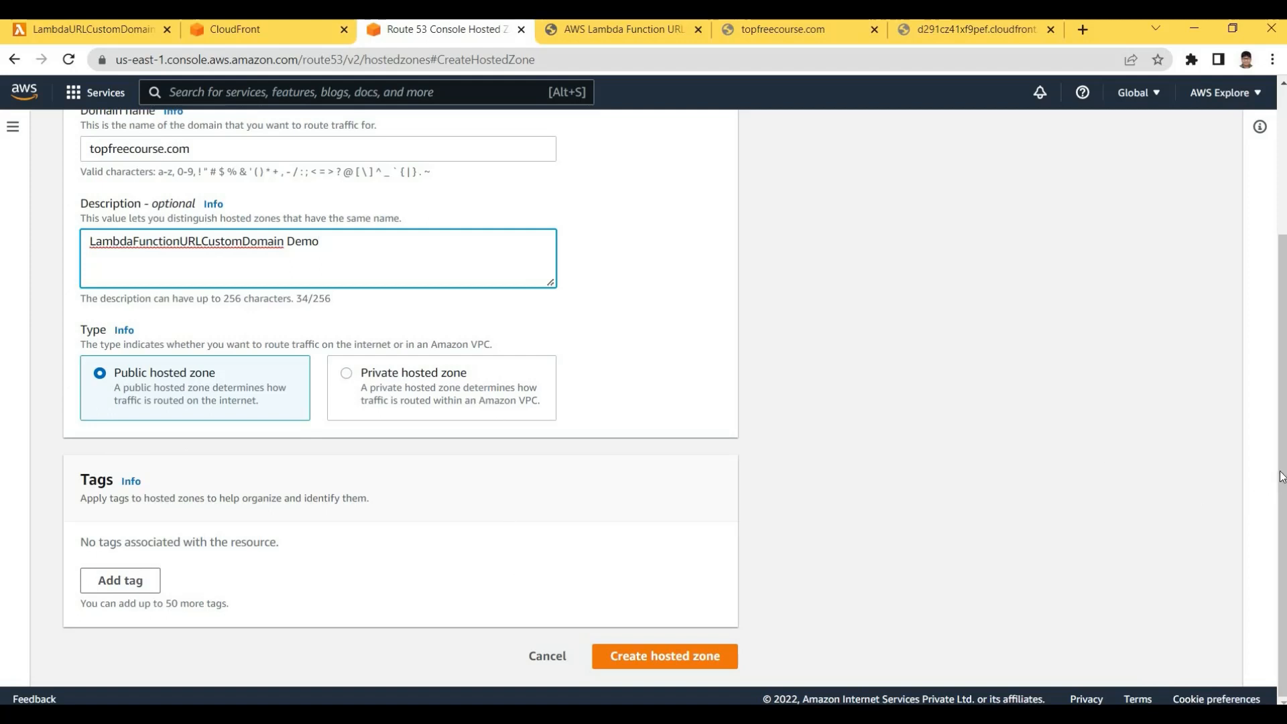
scroll(1279, 409, "up", 2)
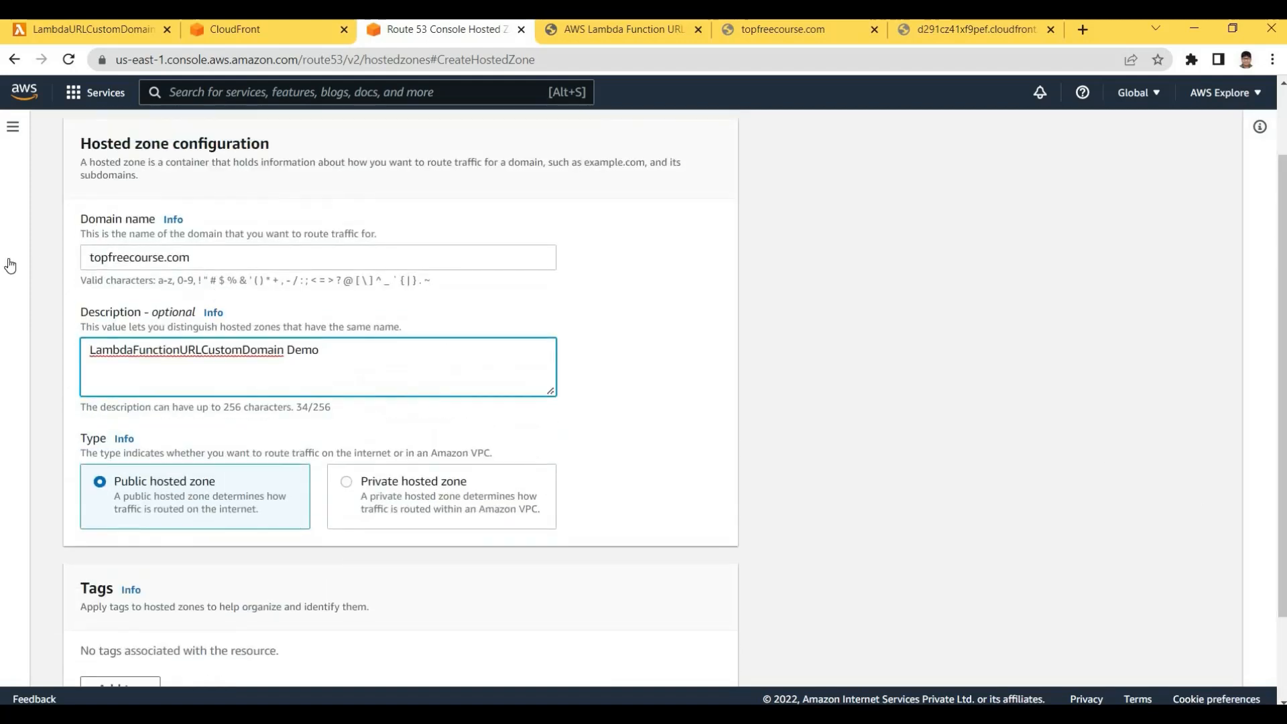
key("shift+Tab")
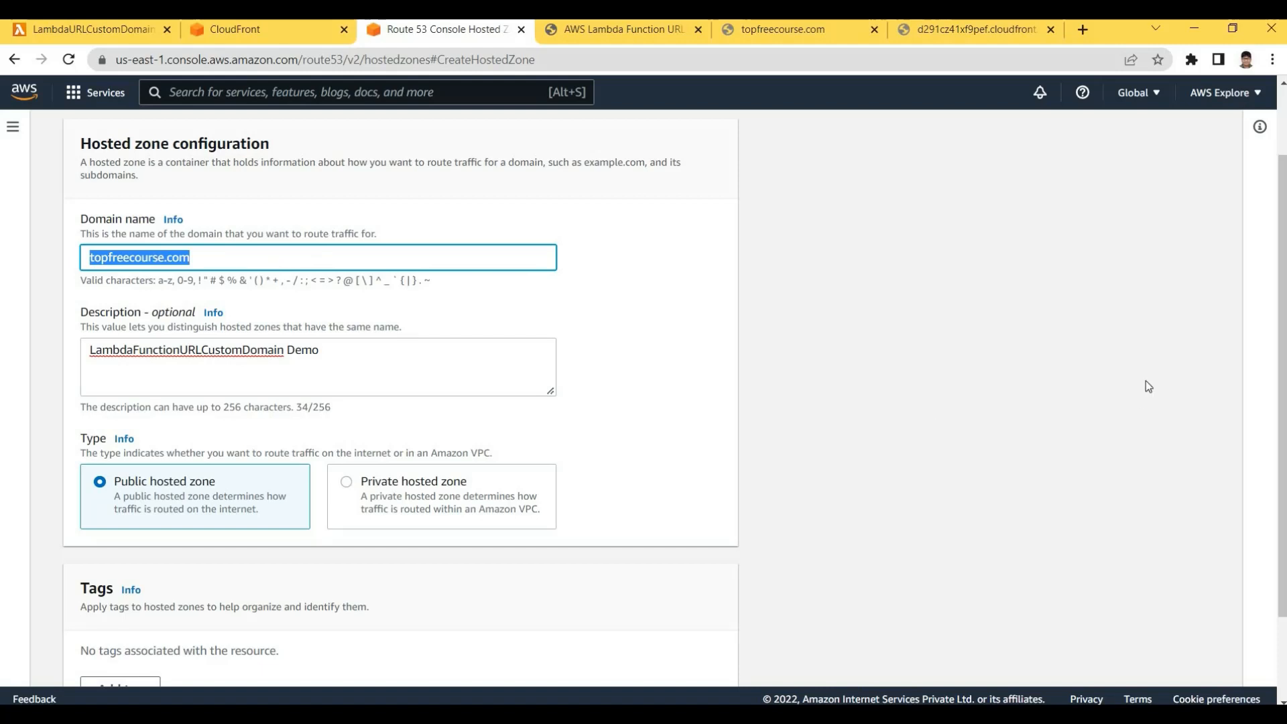
key("Tab")
scroll(792, 648, "down", 1)
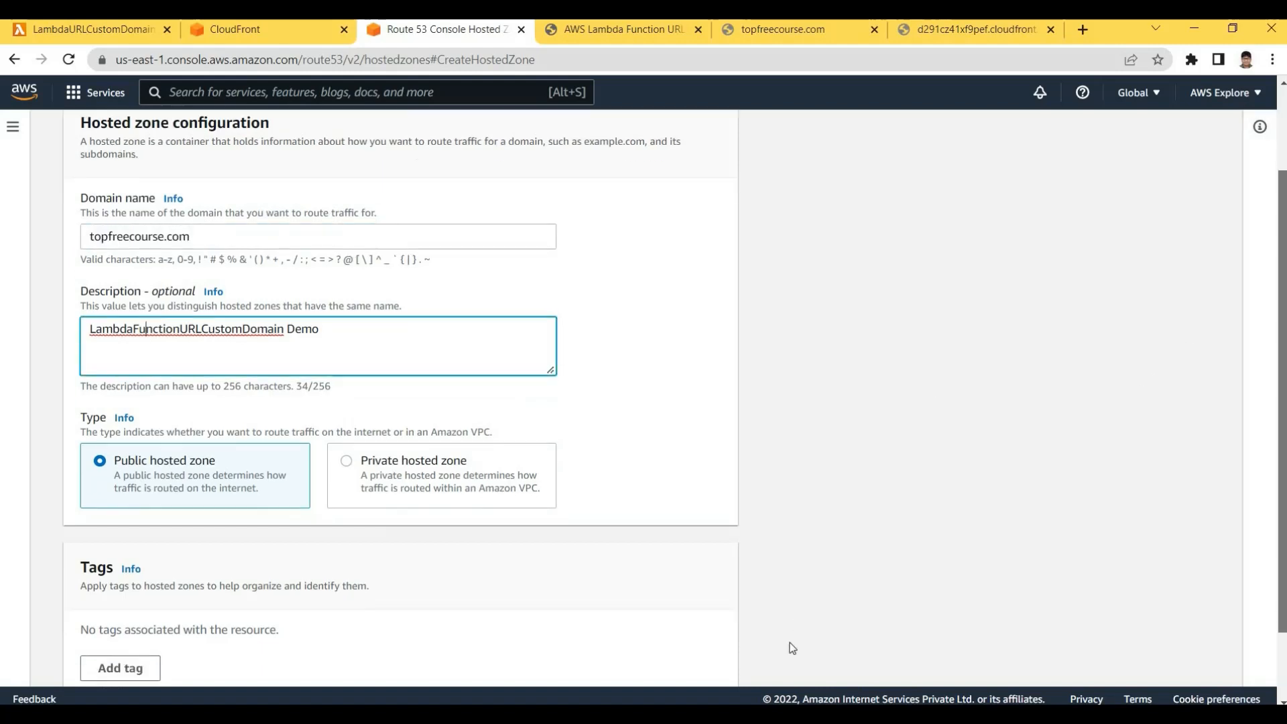
scroll(792, 648, "down", 2)
left_click(701, 659)
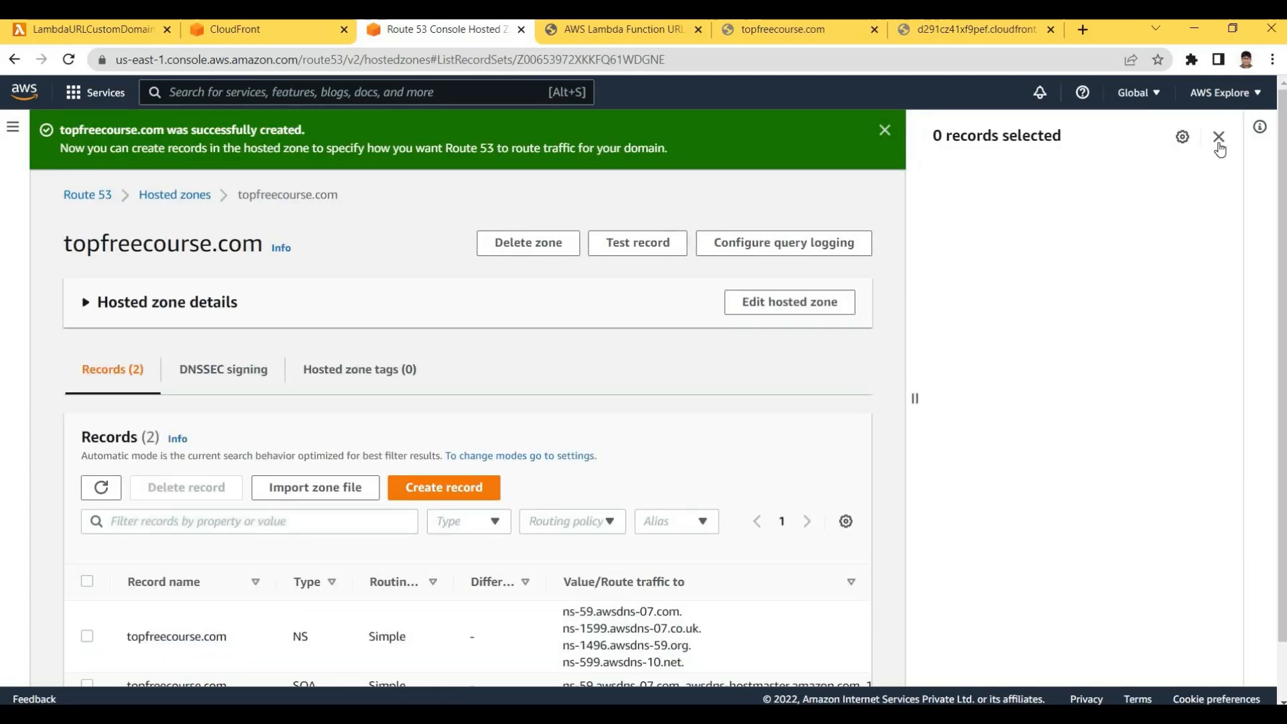
left_click(1218, 137)
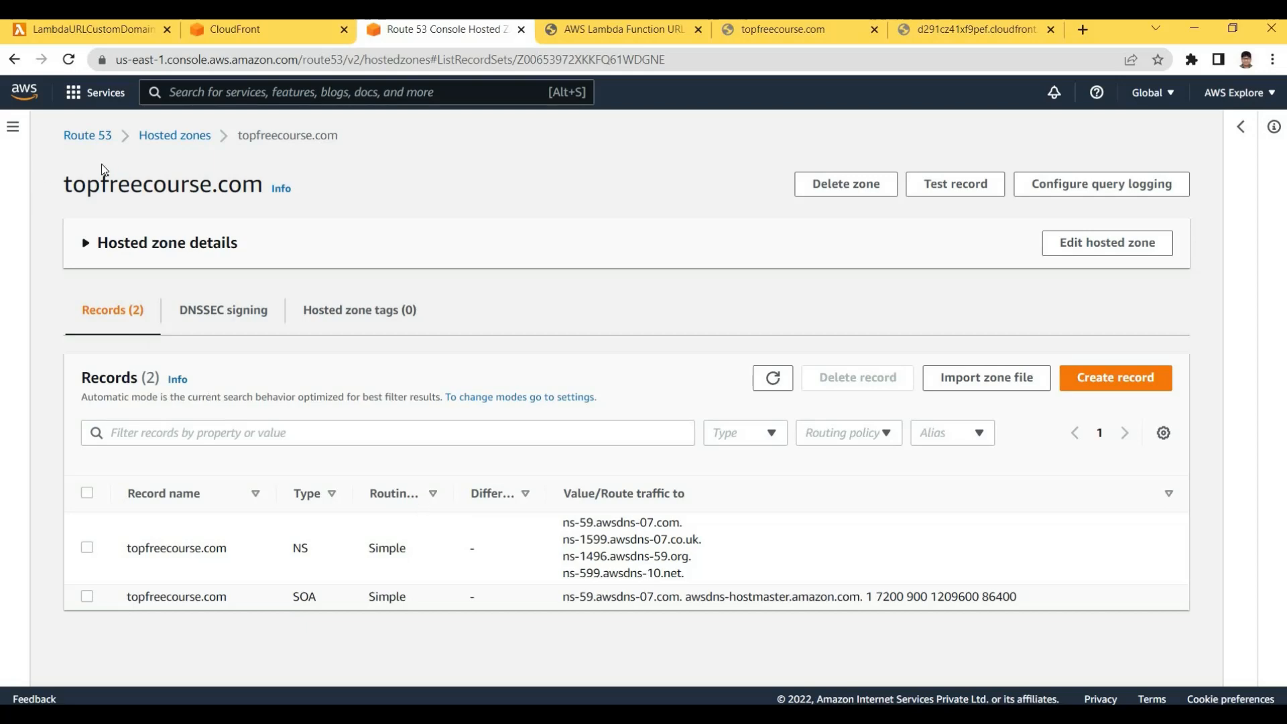
triple_click(525, 190)
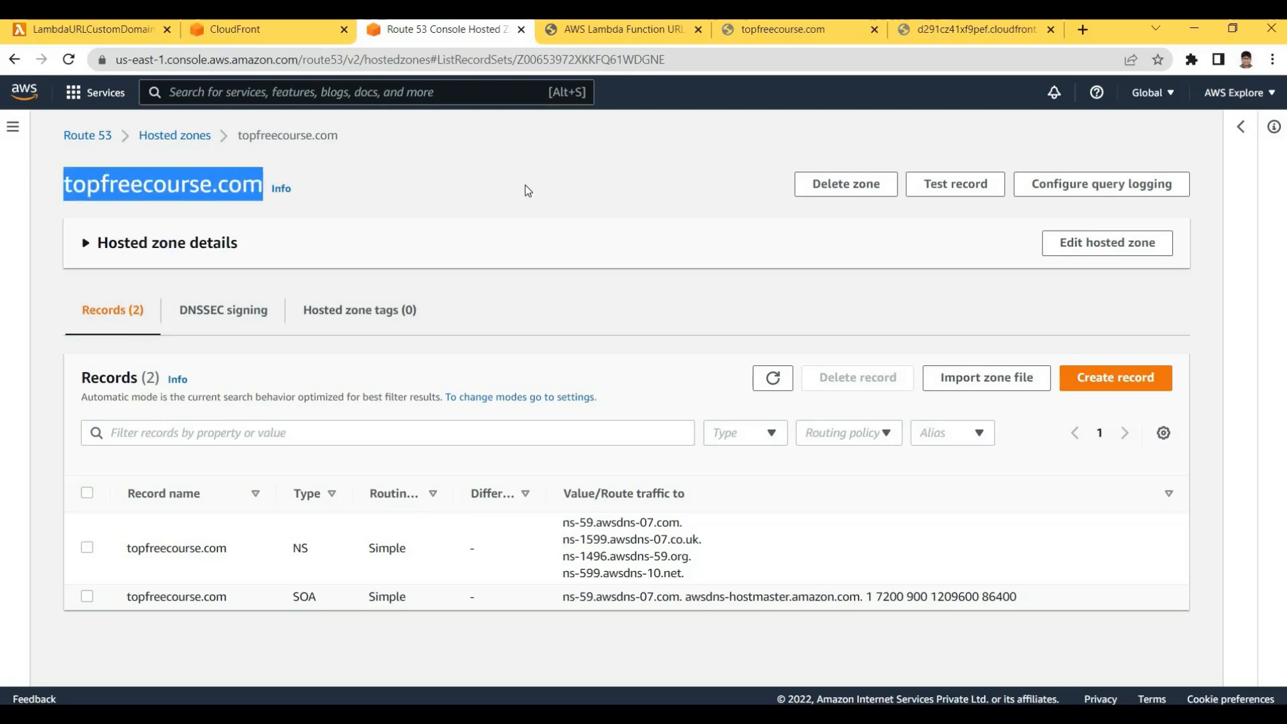
left_click(536, 260)
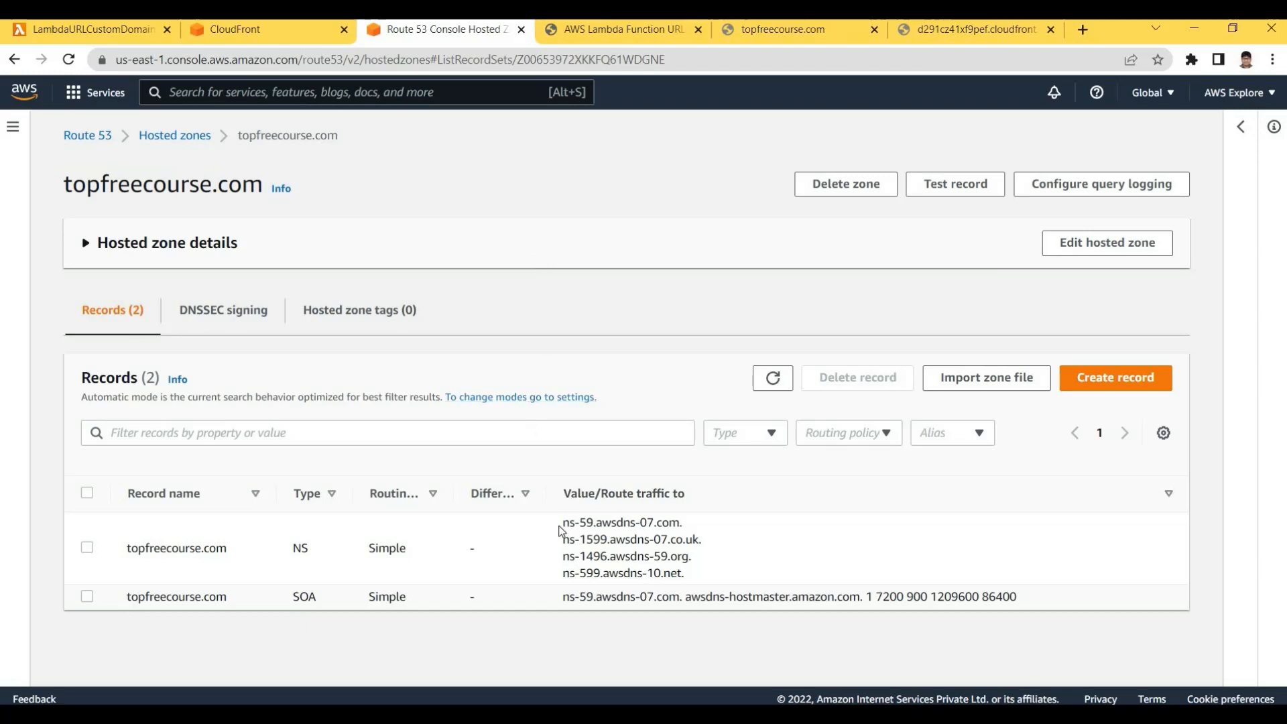
triple_click(714, 584)
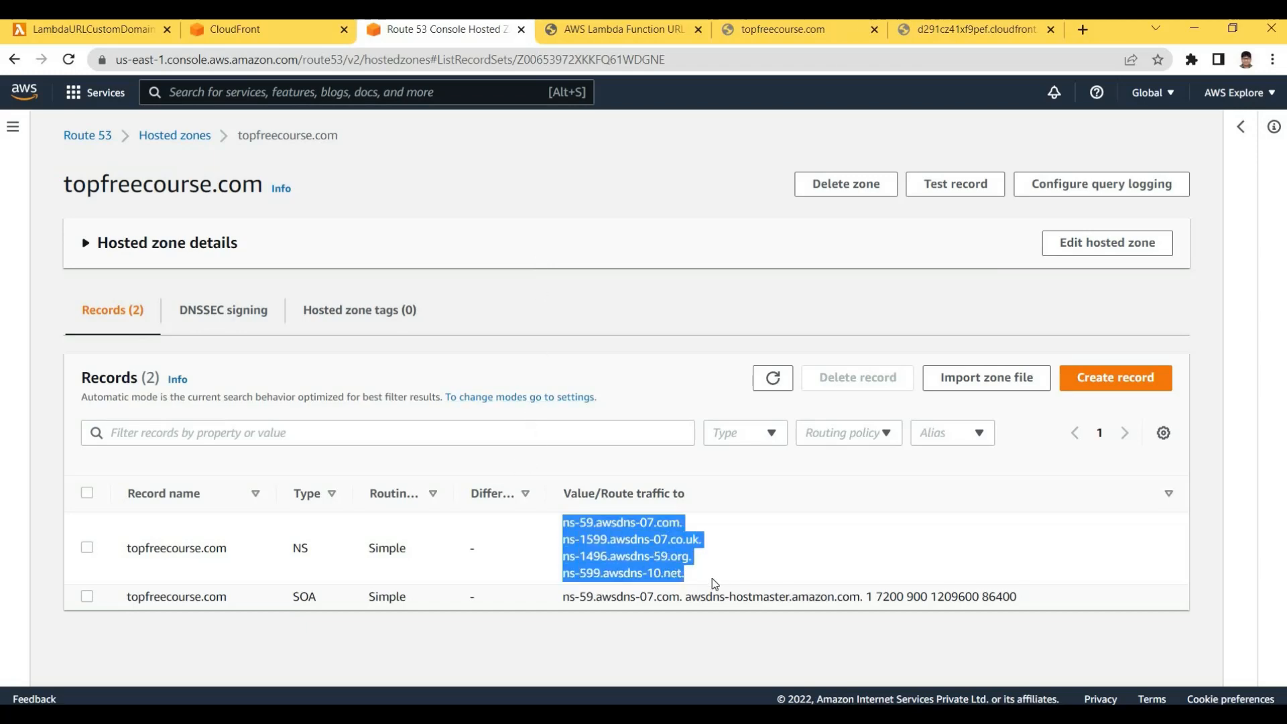
left_click(715, 584)
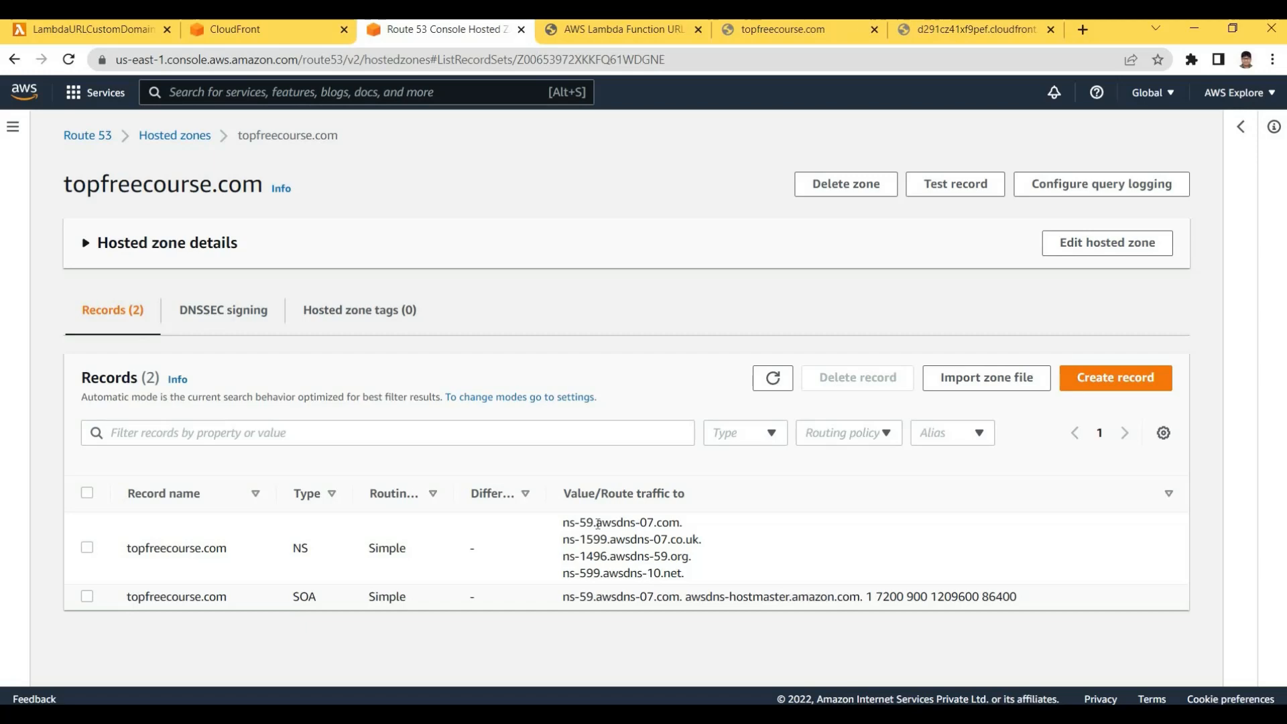
triple_click(645, 539)
left_click(108, 227)
left_click_drag(65, 185, 262, 185)
left_click(454, 381)
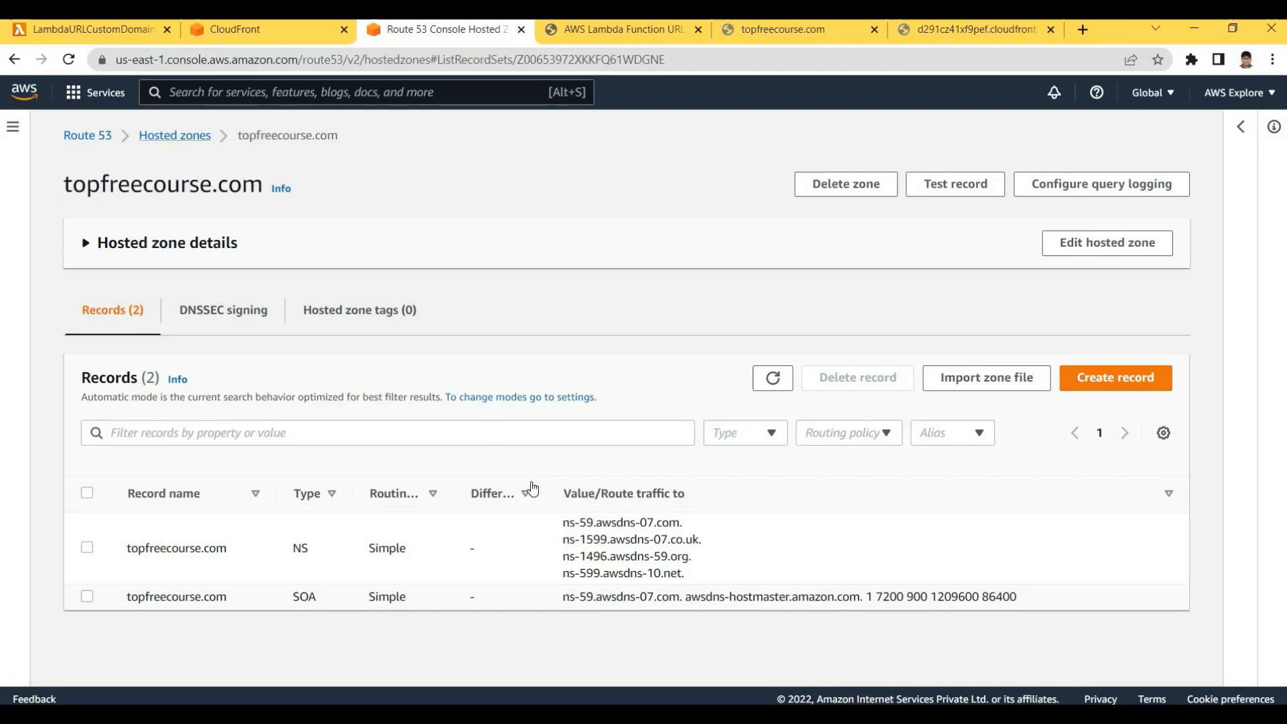
left_click_drag(710, 565, 564, 538)
left_click(546, 536)
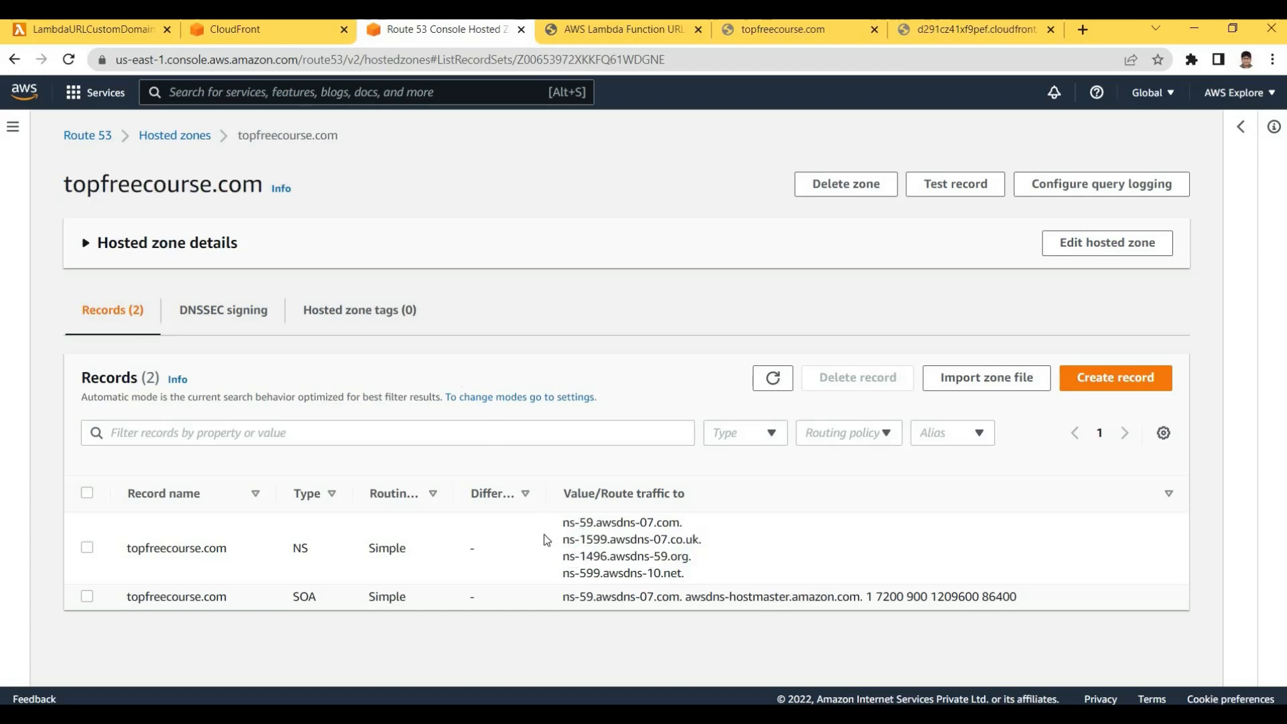
triple_click(547, 540)
left_click(646, 204)
Search the web for GoDaddy in a new tab and open the official GoDaddy site
left_click(1081, 29)
type("g")
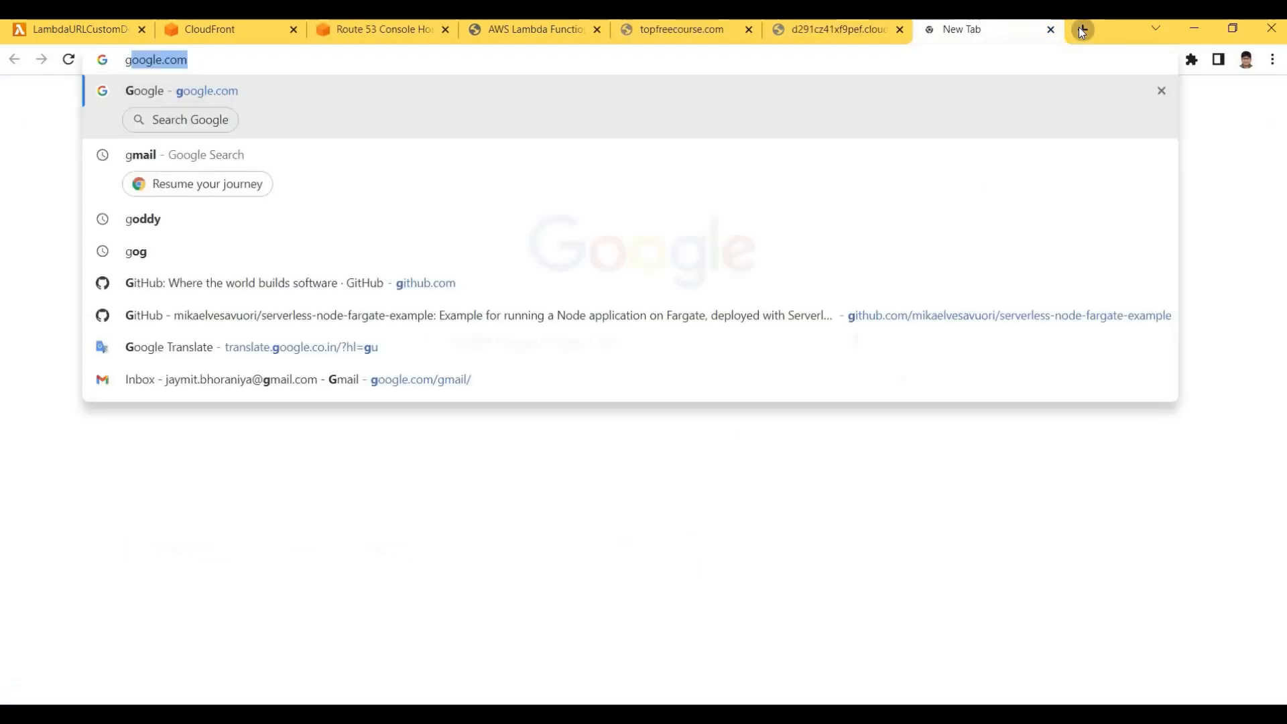
type("o")
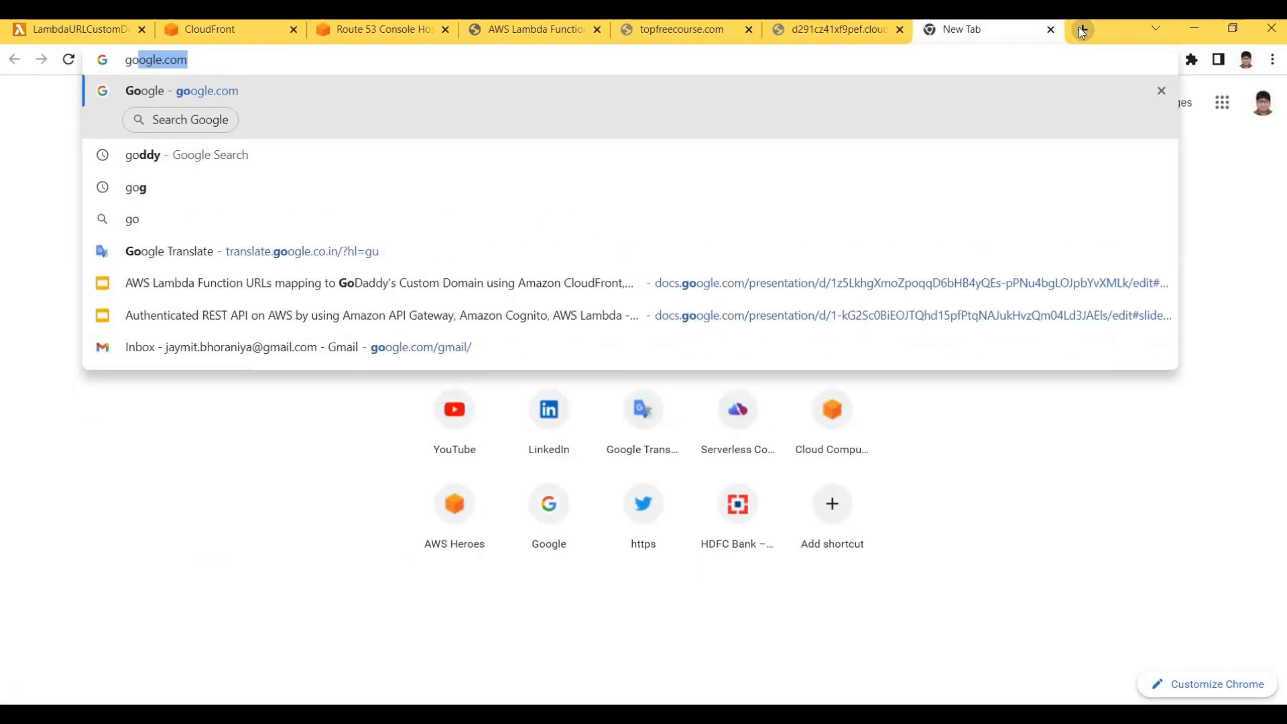
type("d")
key("Return")
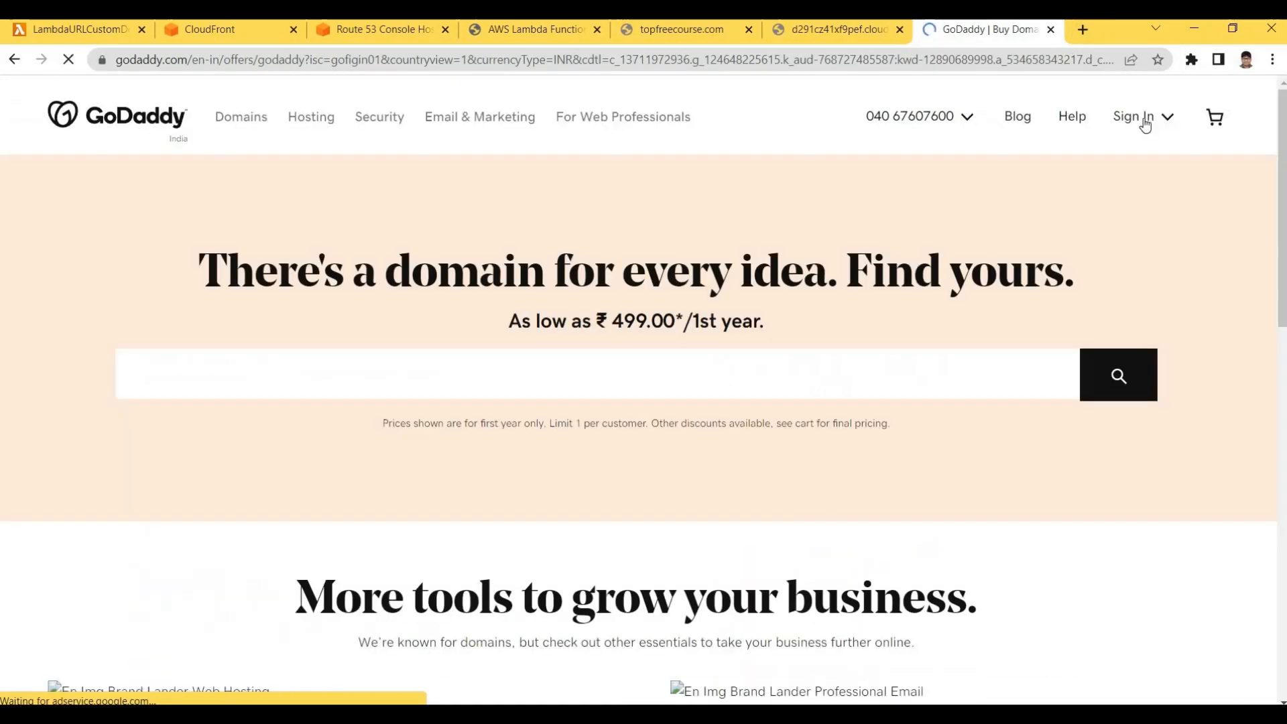
left_click(1137, 118)
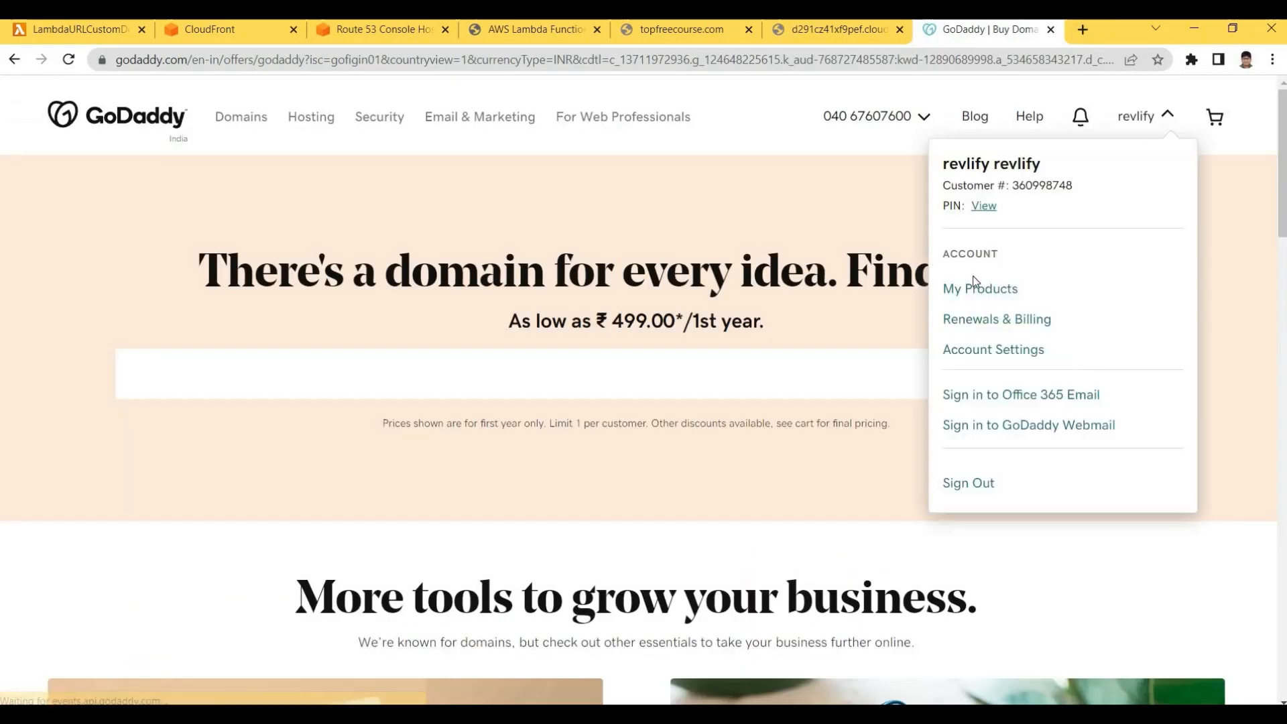
Go to My Products and open the domain settings for topfreecourse.com
left_click(978, 290)
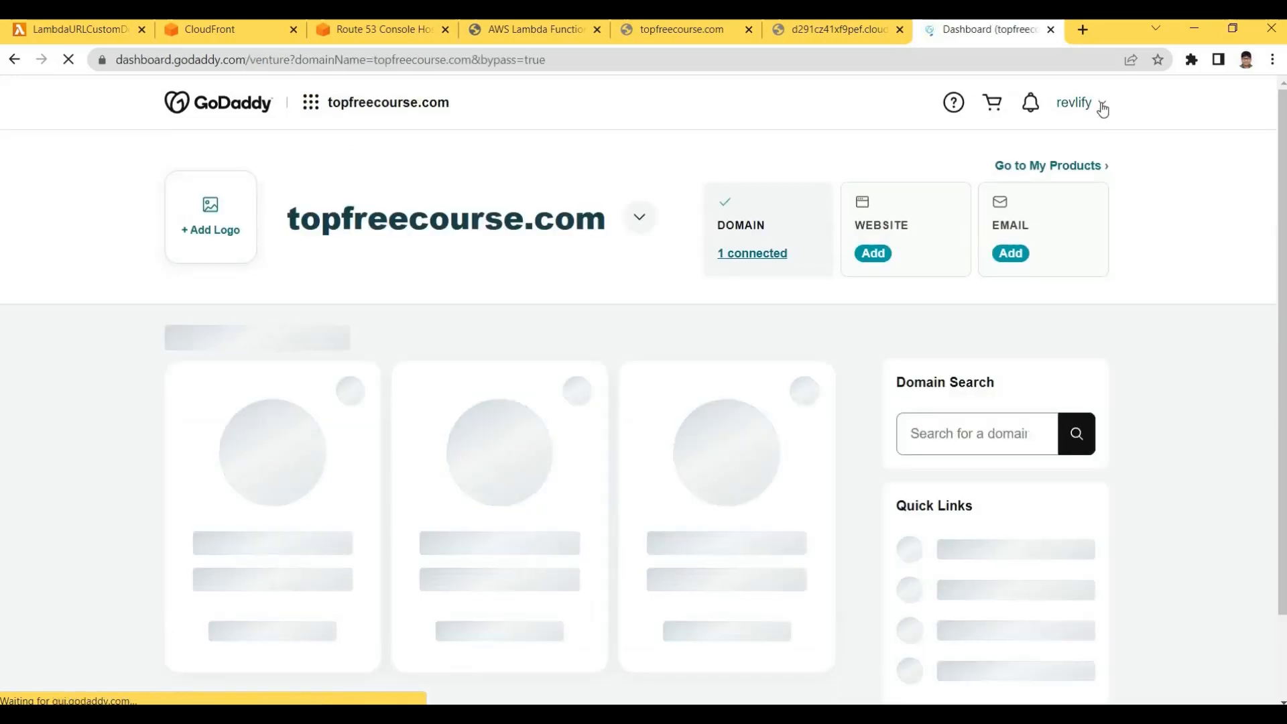
left_click(1101, 106)
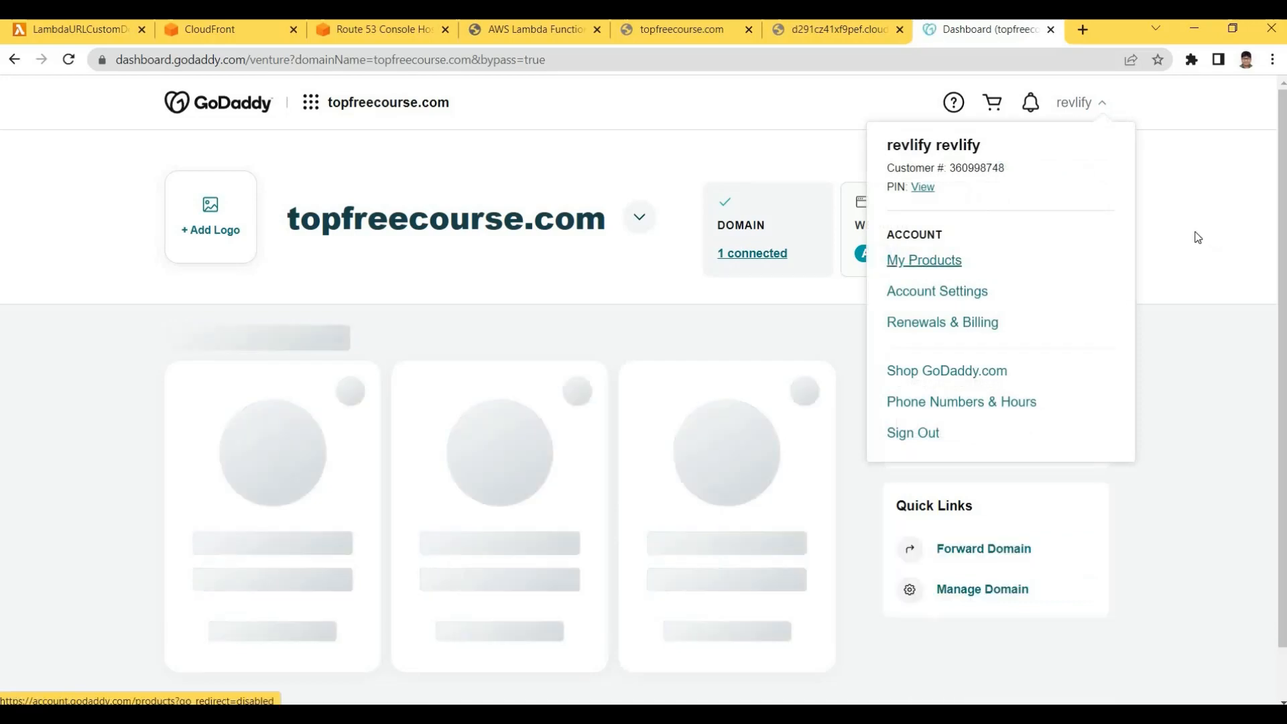
left_click(374, 286)
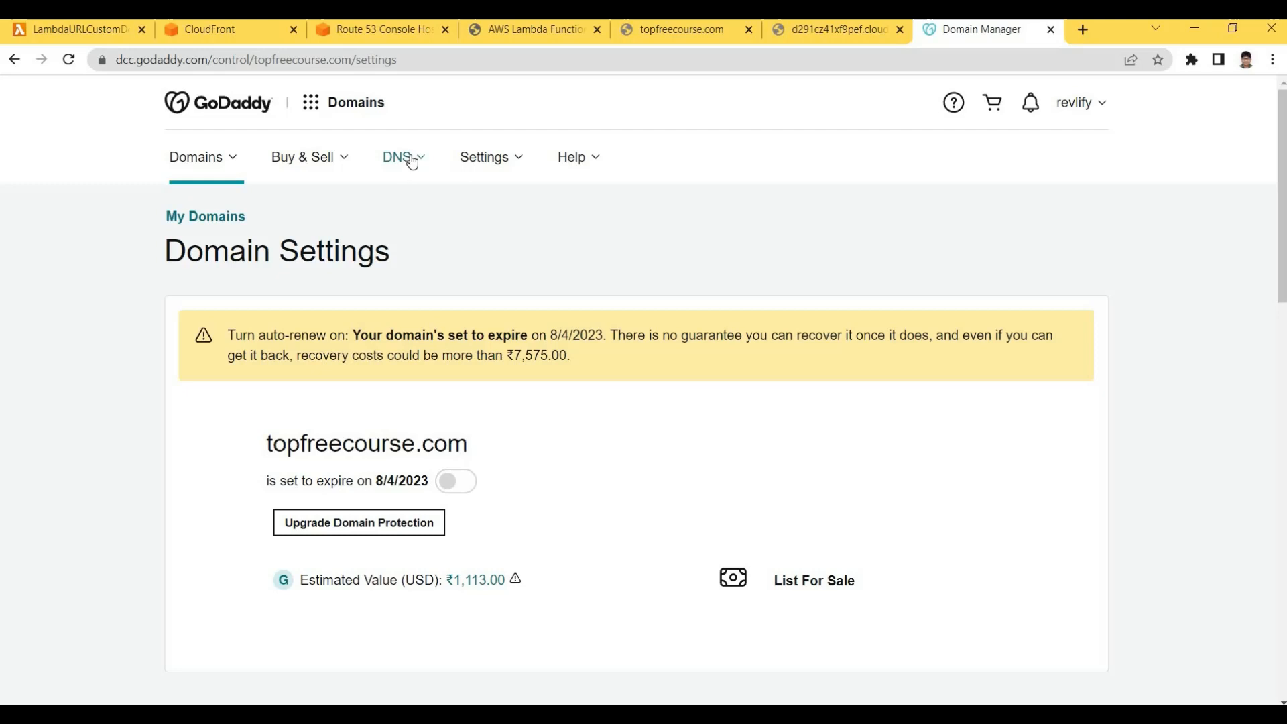
left_click(411, 161)
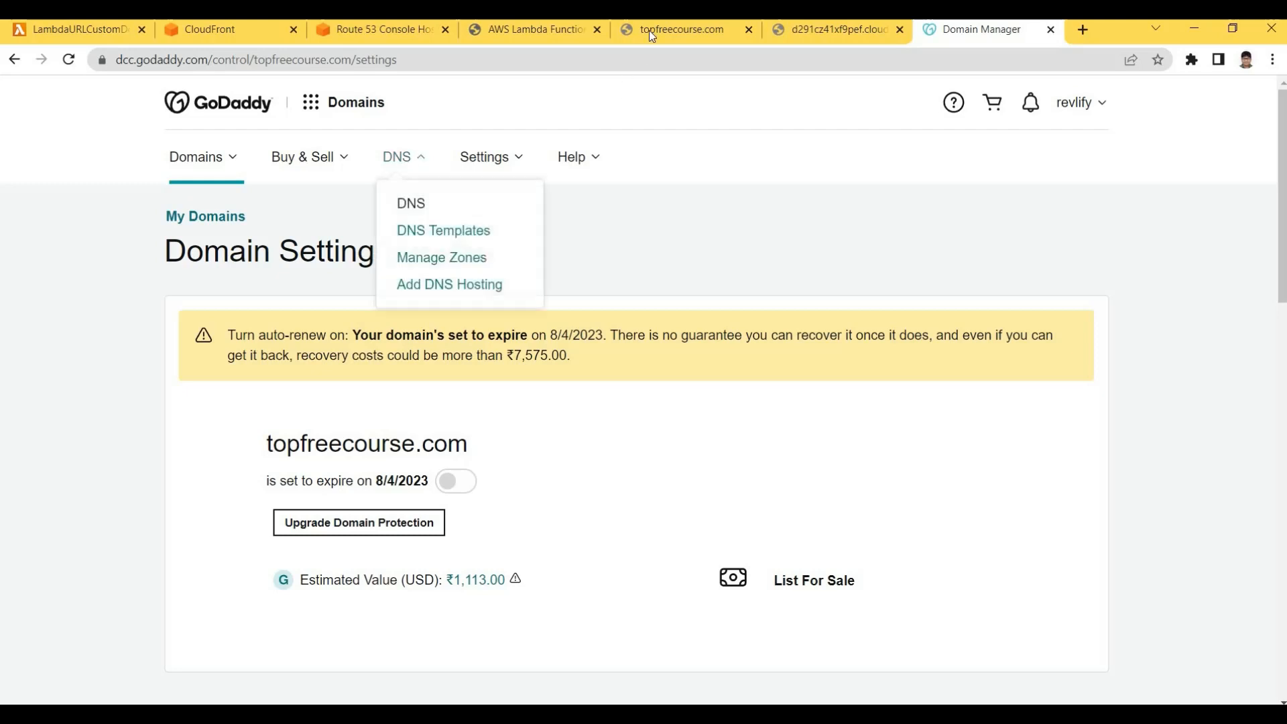
left_click(513, 32)
key("ctrl+shift+Tab")
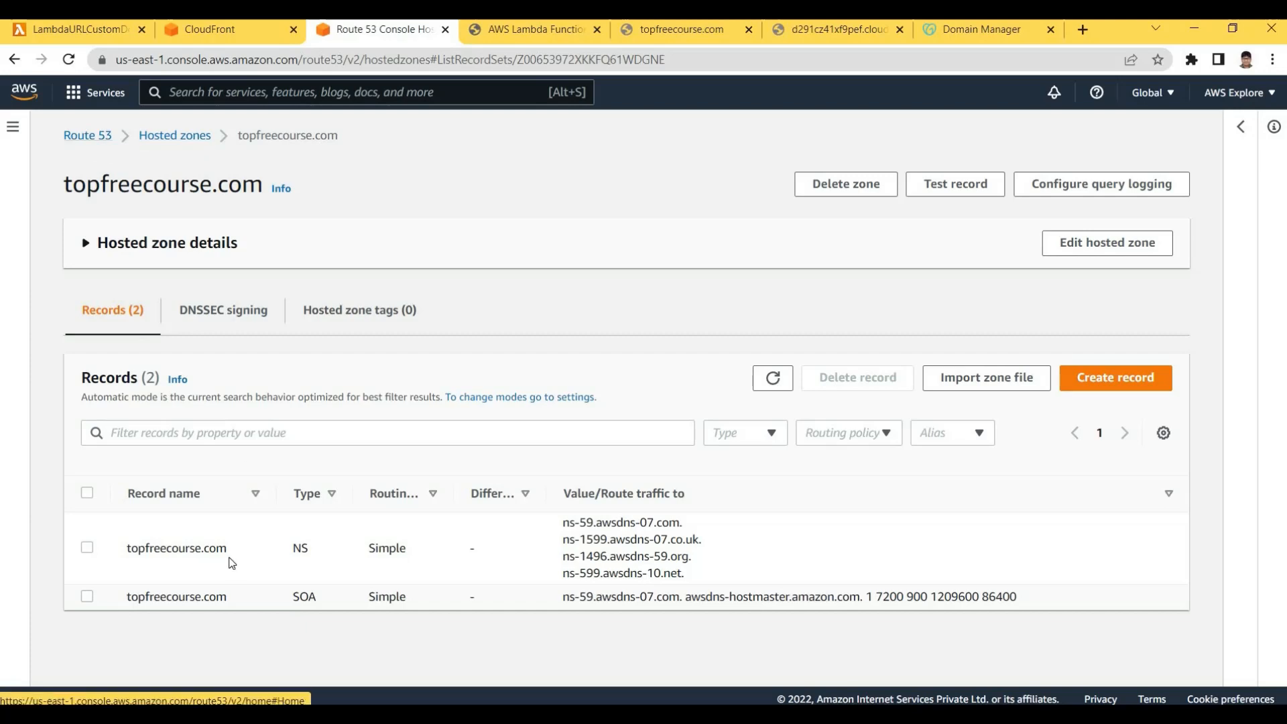
left_click_drag(128, 550, 246, 551)
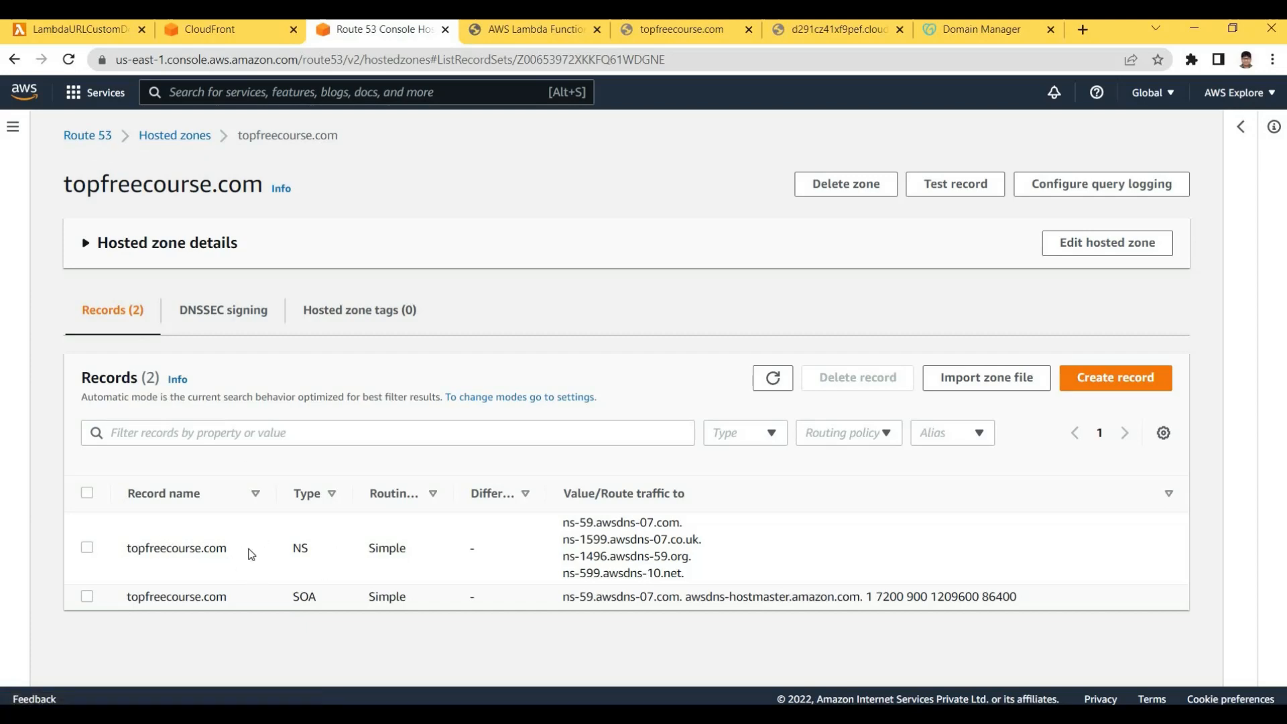
mouse_move(705, 573)
left_mouse_down()
mouse_move(560, 521)
mouse_move(689, 583)
mouse_move(693, 569)
left_mouse_up()
left_click(602, 547)
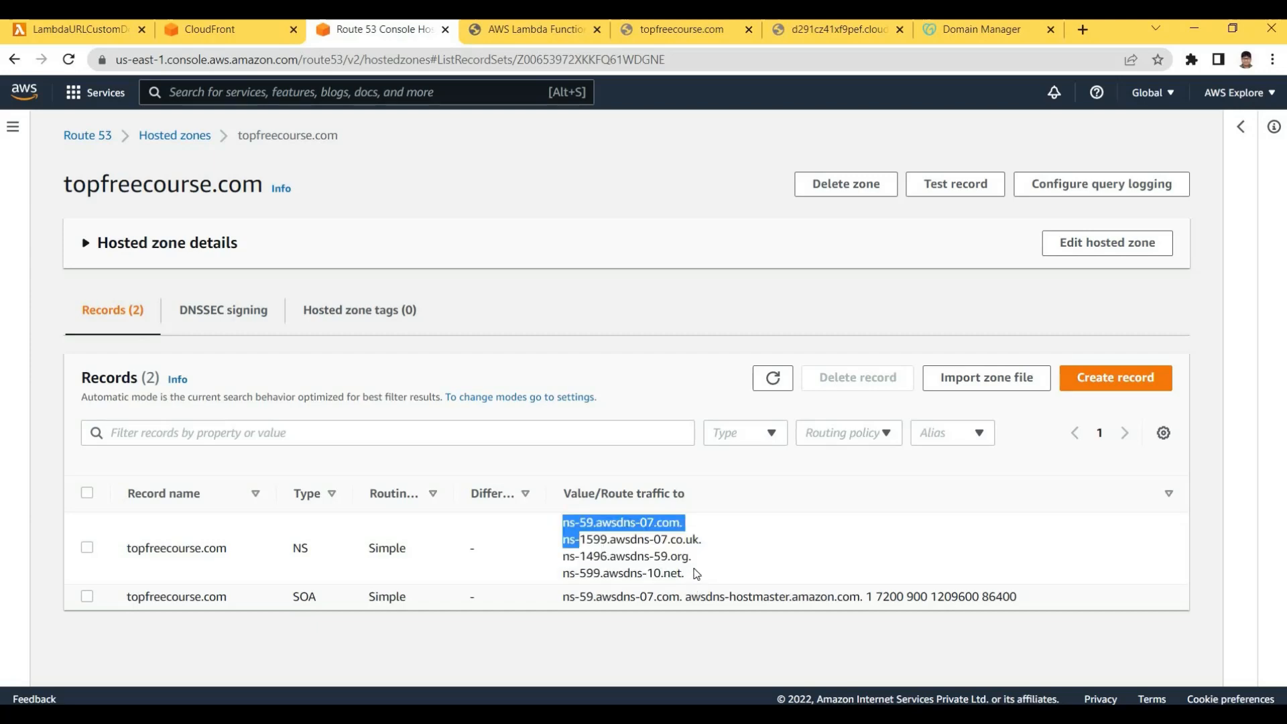
left_click(946, 30)
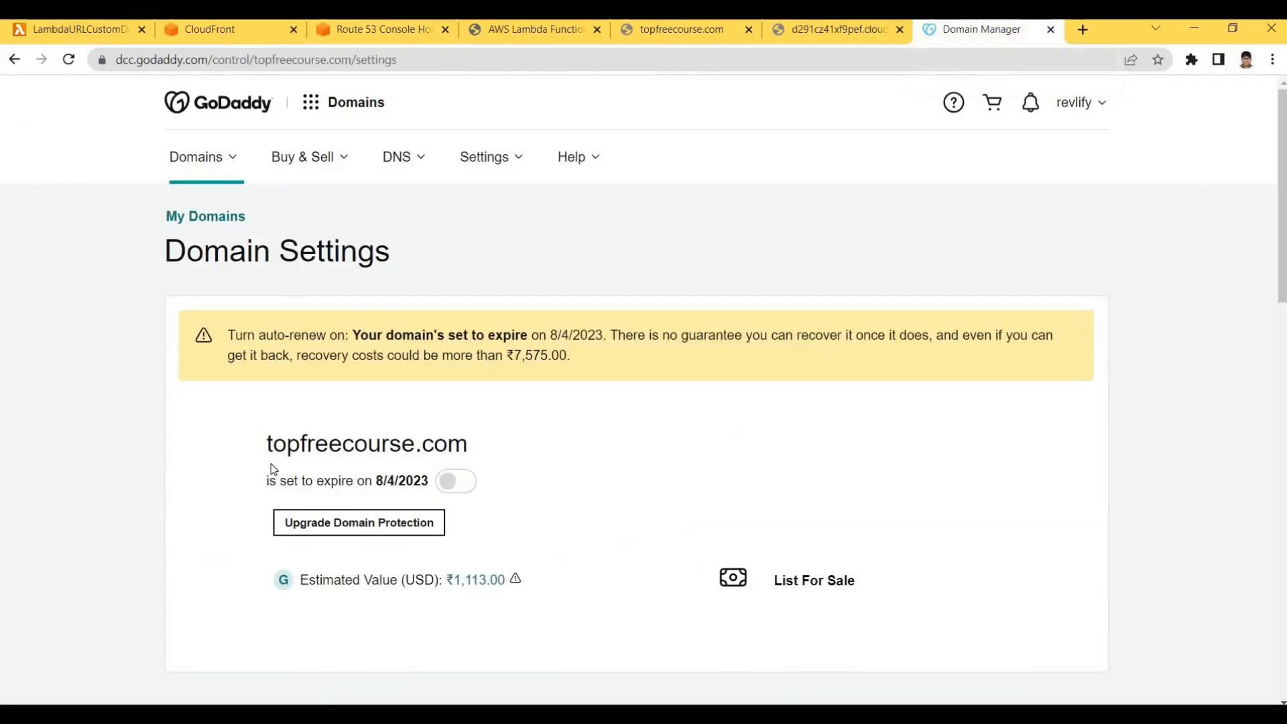
scroll(714, 358, "down", 8)
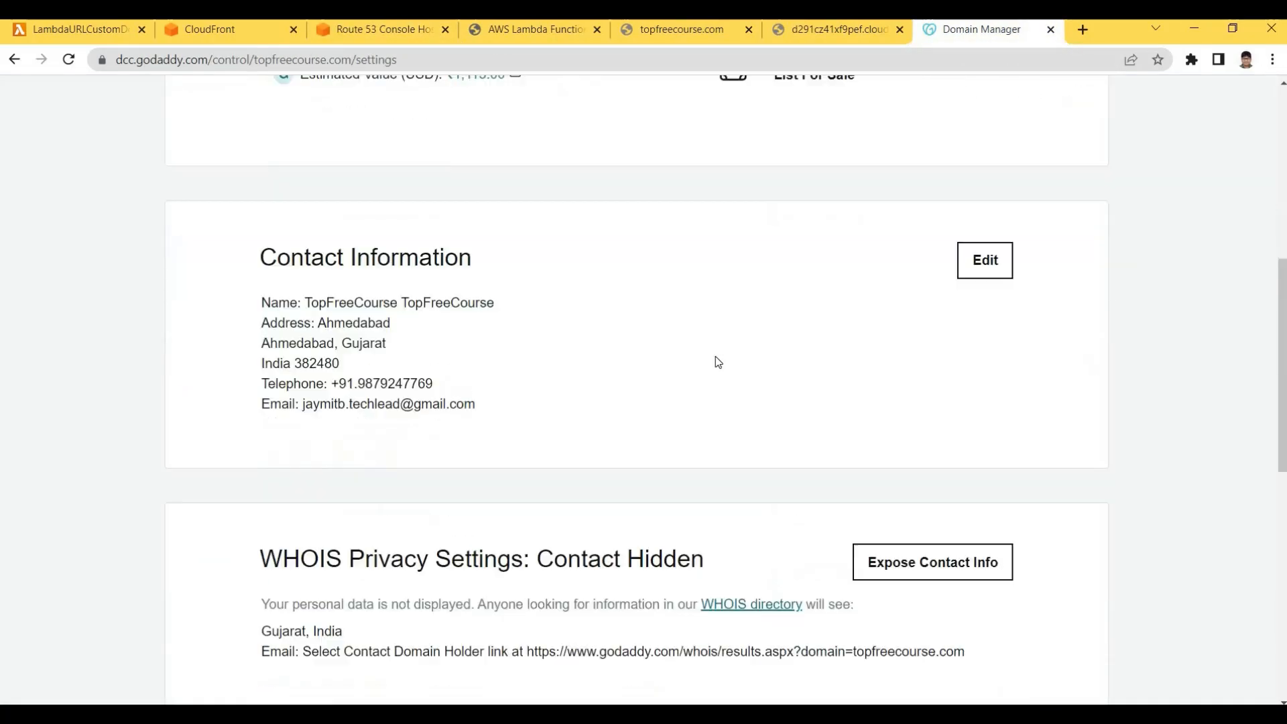
scroll(399, 141, "up", 8)
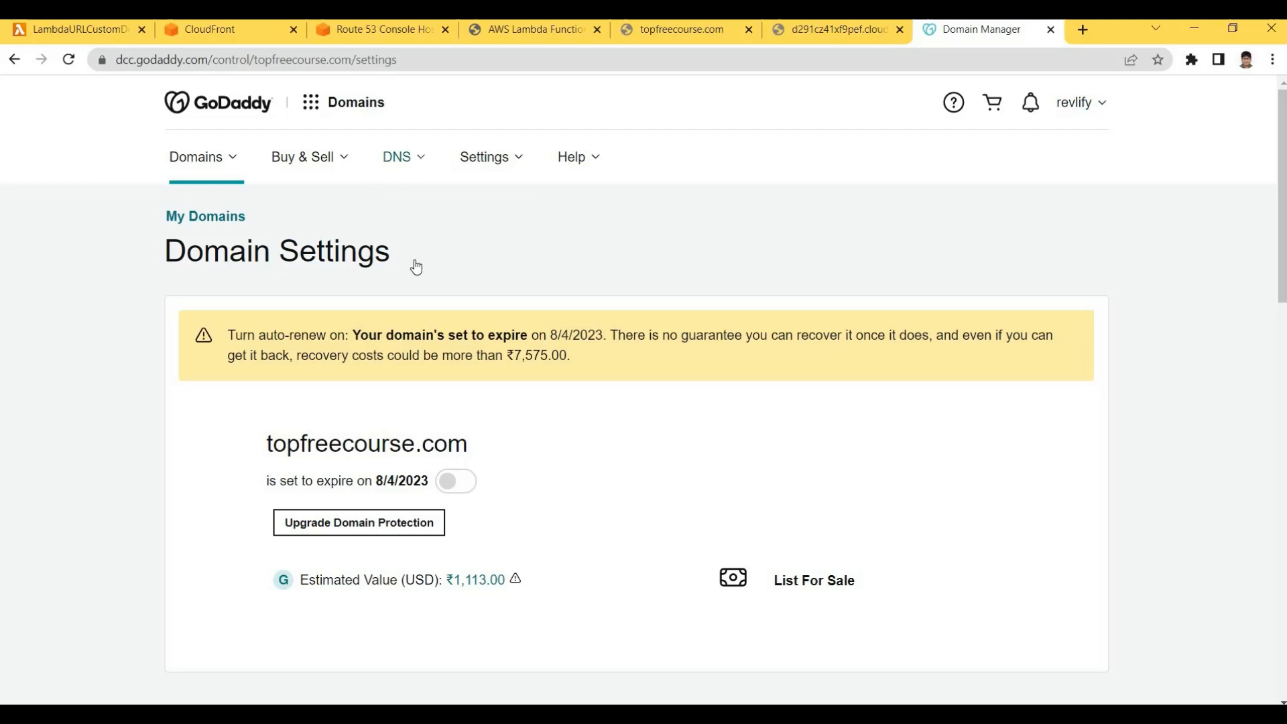
Look up topfreecourse.com under DNS > Add DNS Hosting to load its DNS settings
left_click(505, 282)
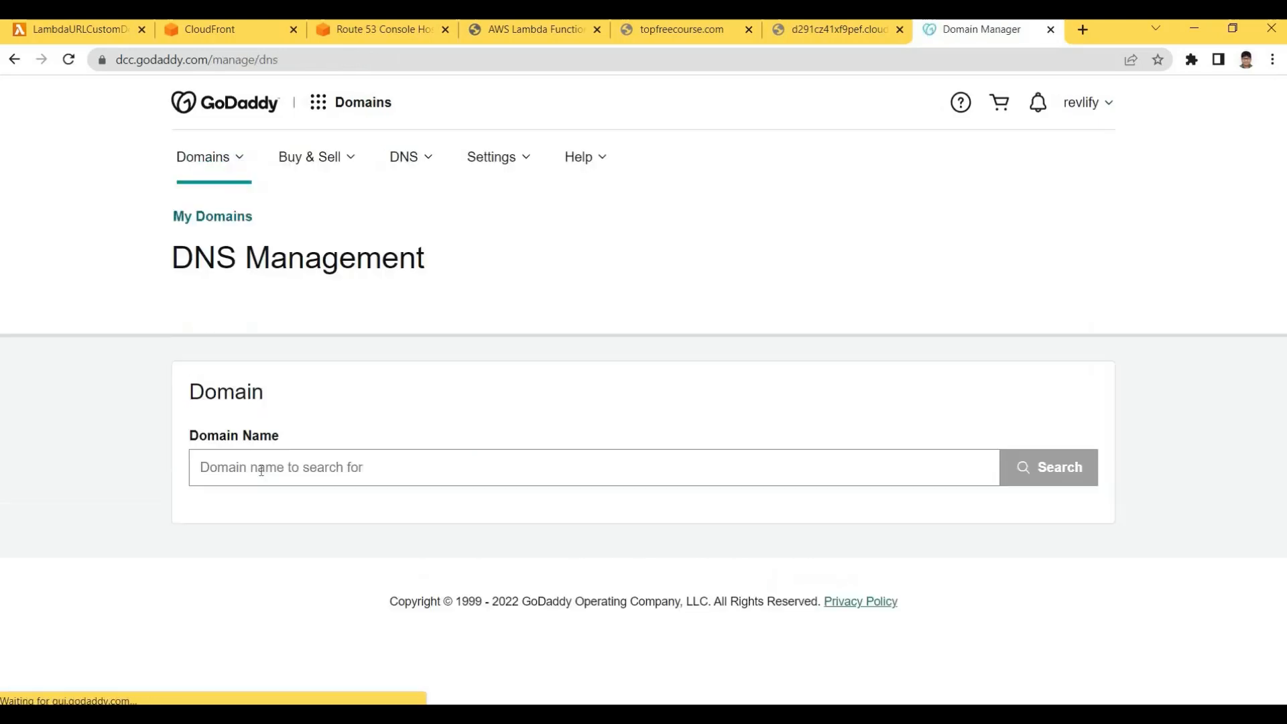
left_click(261, 471)
type("t")
left_click(277, 508)
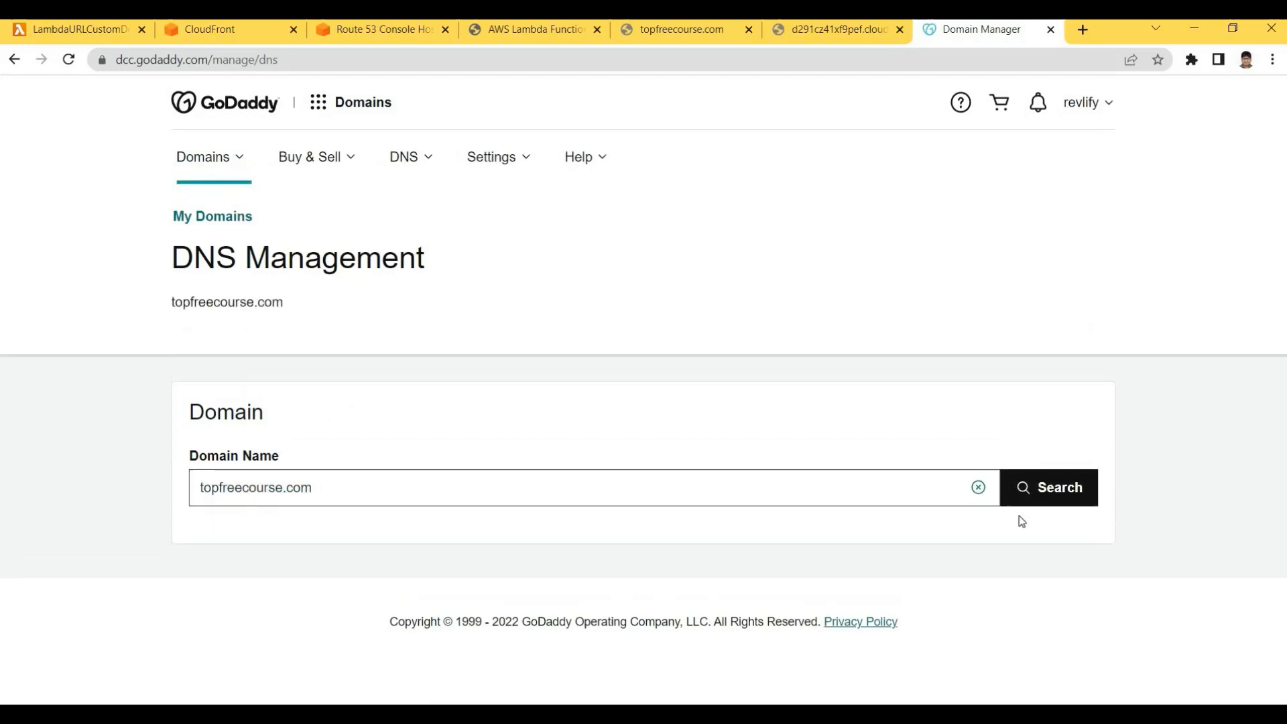
left_click(1021, 502)
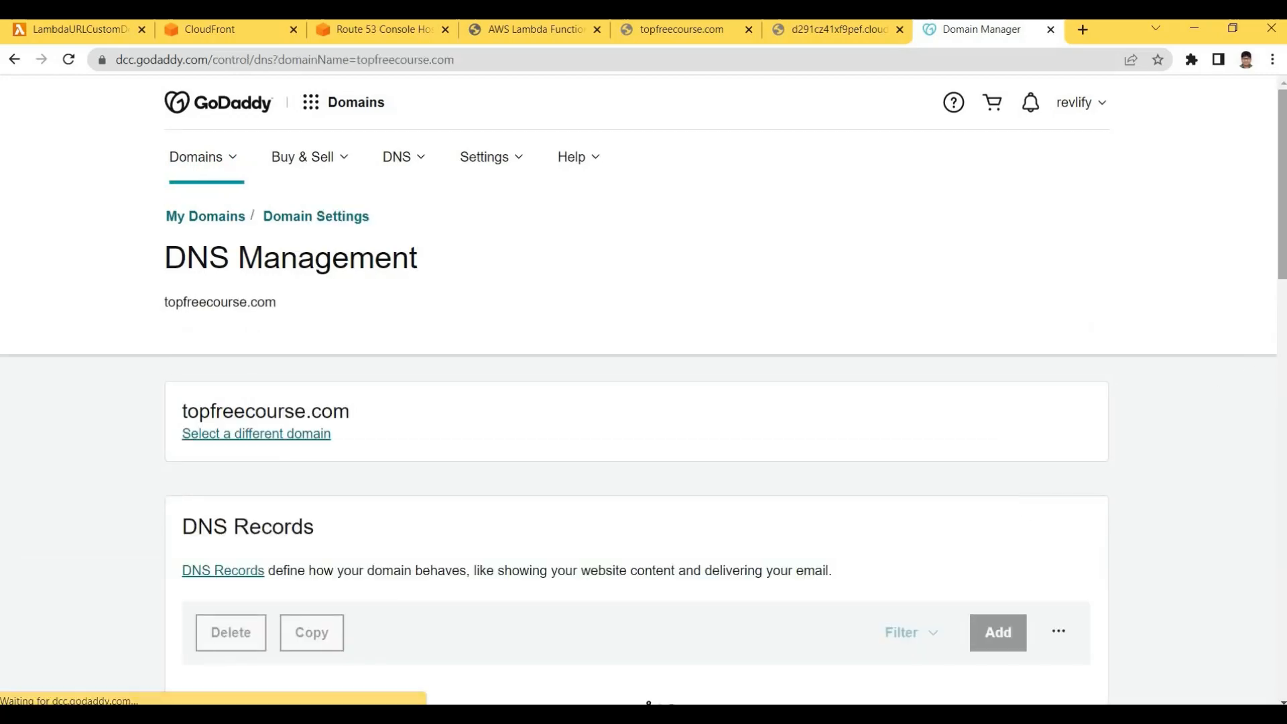
Scroll down to the Nameservers section showing the four custom awsdns nameservers
left_click_drag(1282, 194, 1281, 239)
scroll(637, 339, "up", 2)
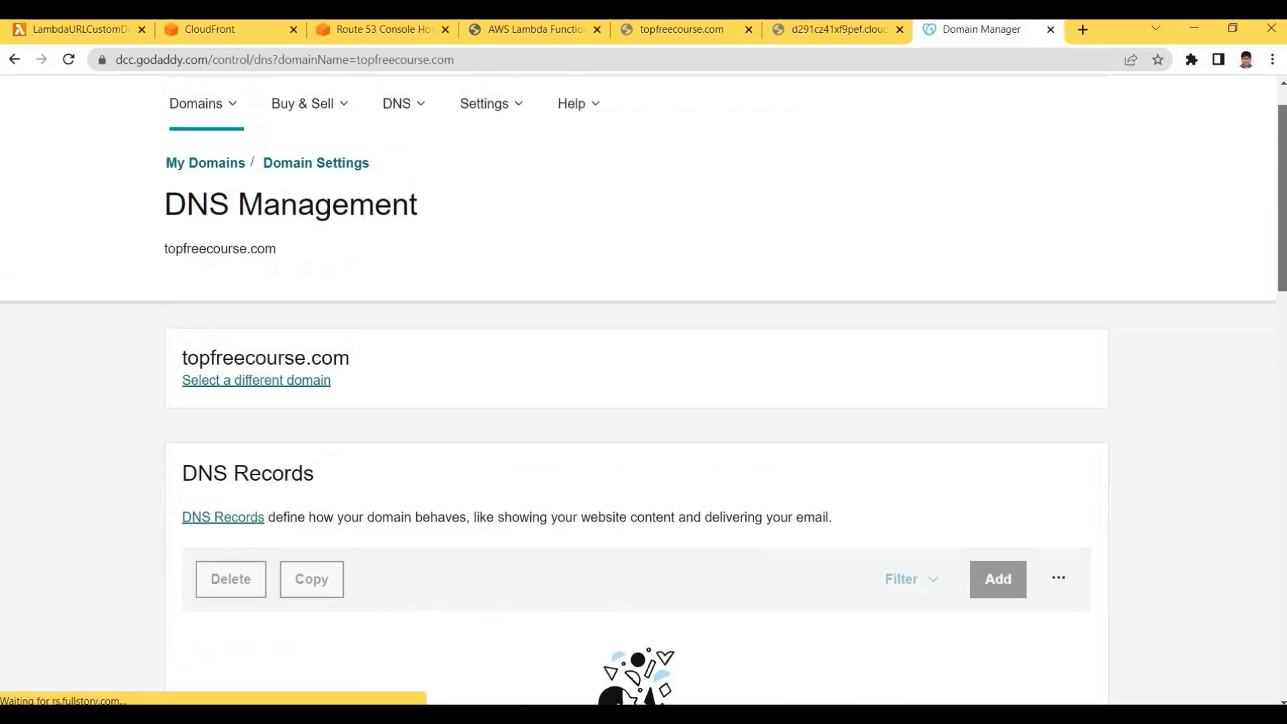
scroll(638, 339, "down", 10)
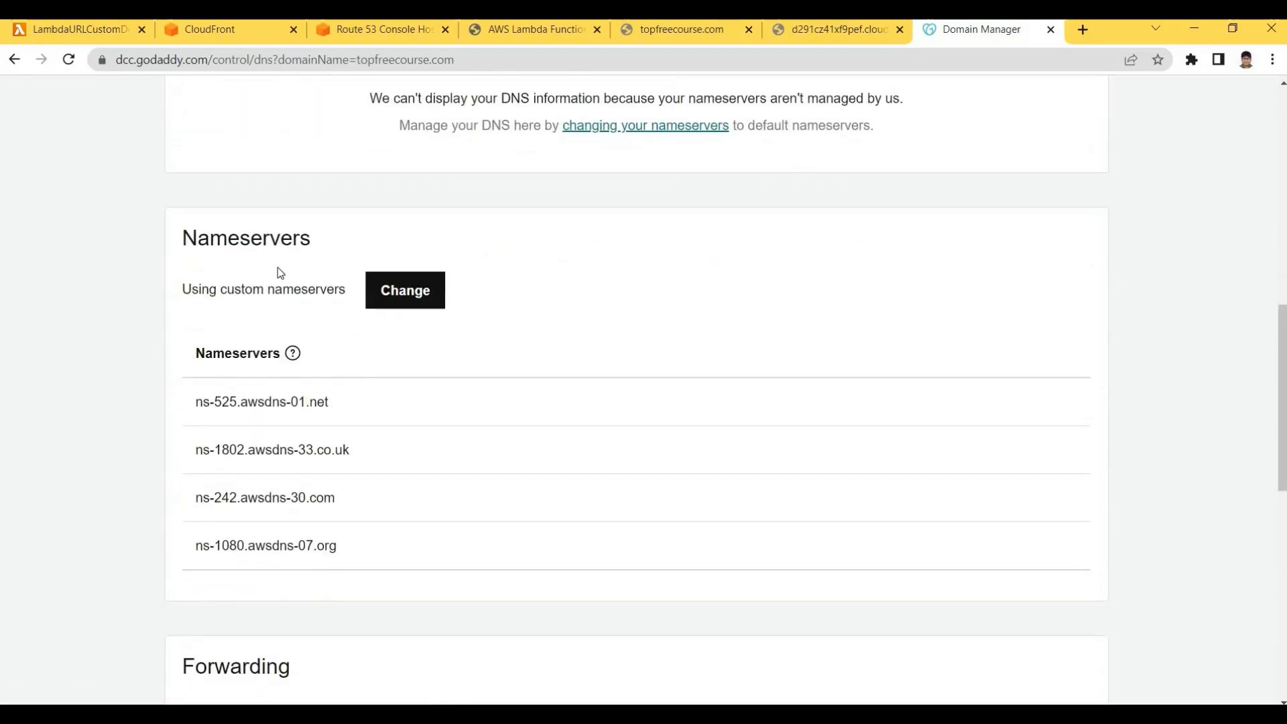
left_click_drag(182, 239, 321, 319)
left_click(381, 323)
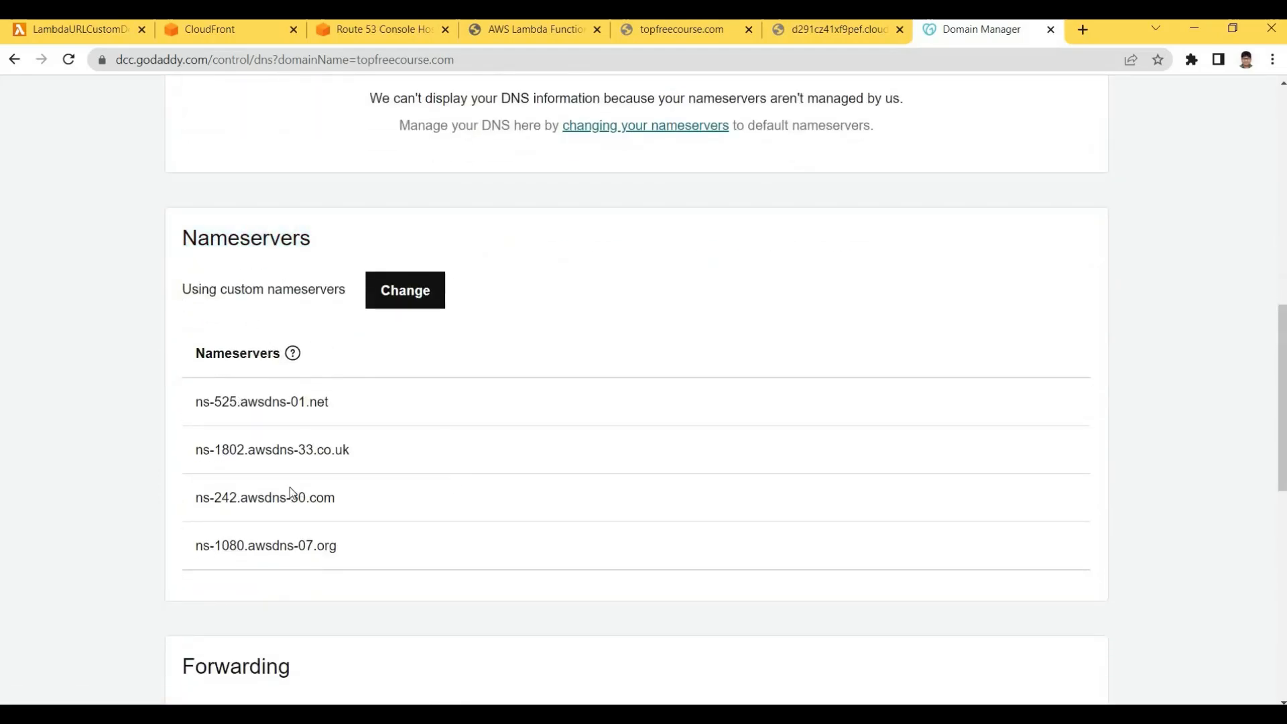
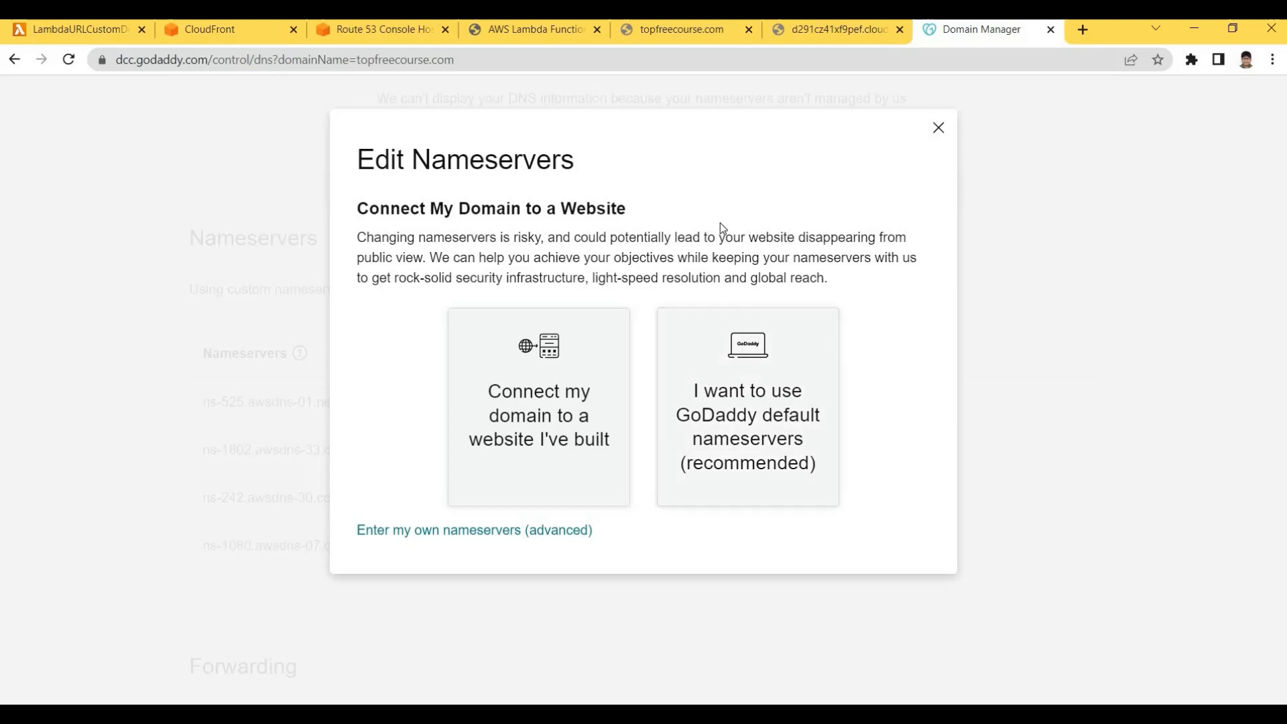
Check the Route 53 NS values, then choose 'Enter my own nameservers (advanced)'
left_click(365, 37)
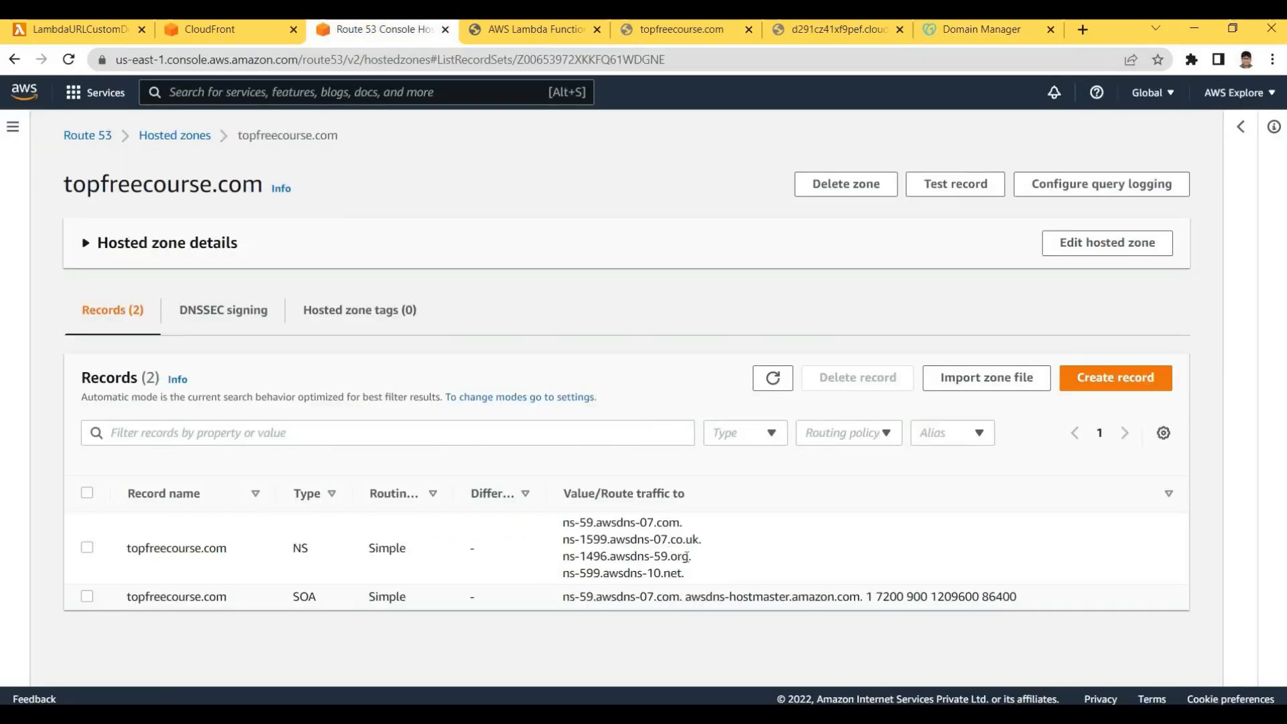
left_click_drag(699, 561, 561, 520)
left_click(955, 32)
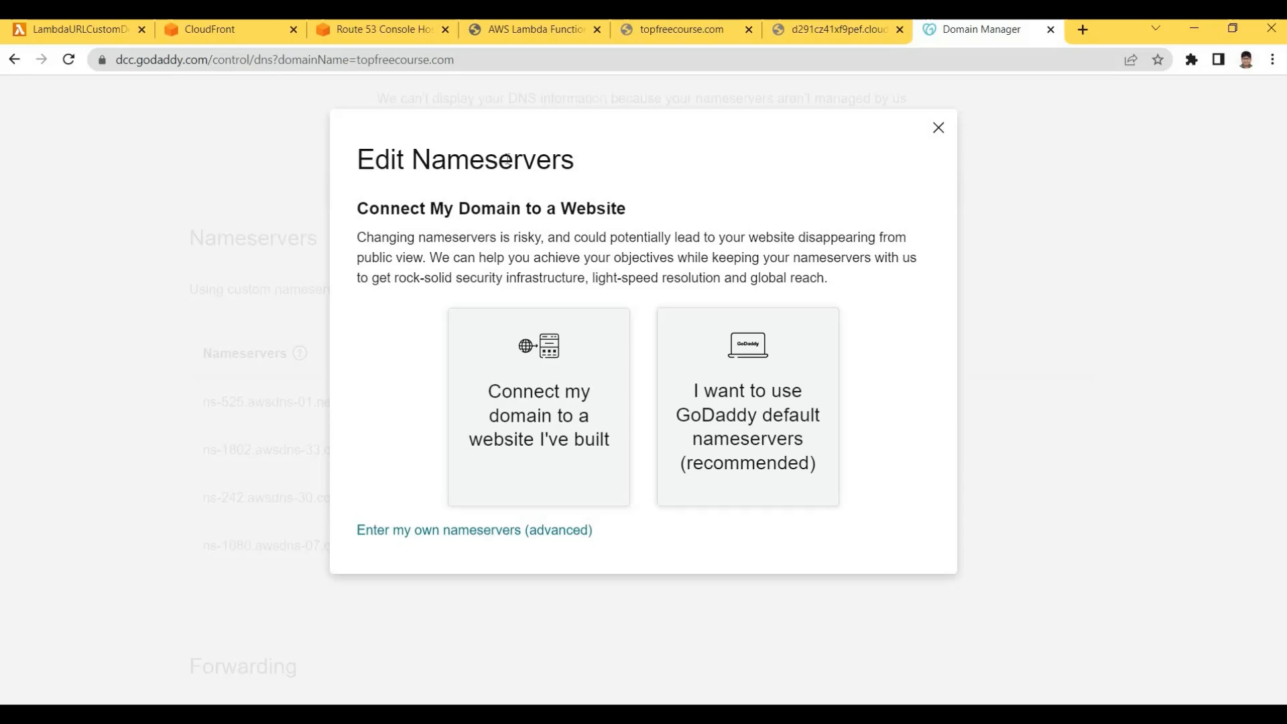
left_click(378, 30)
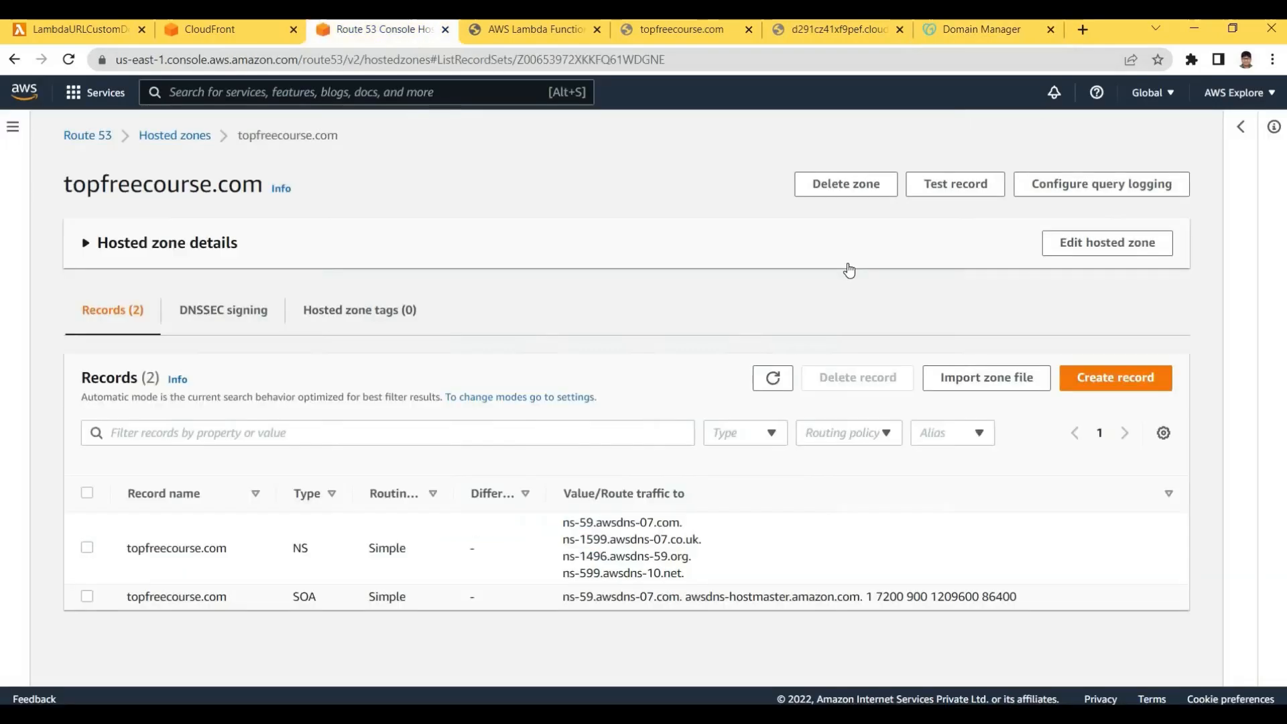
left_click(946, 30)
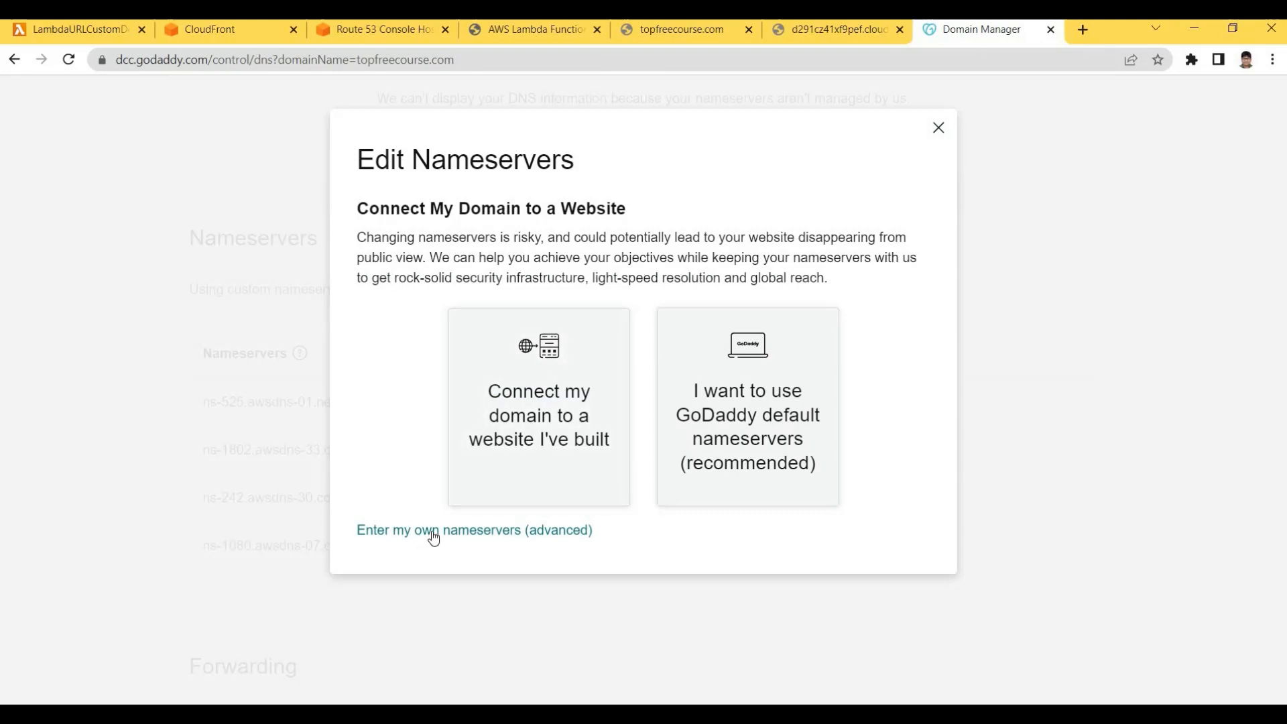
left_click(510, 530)
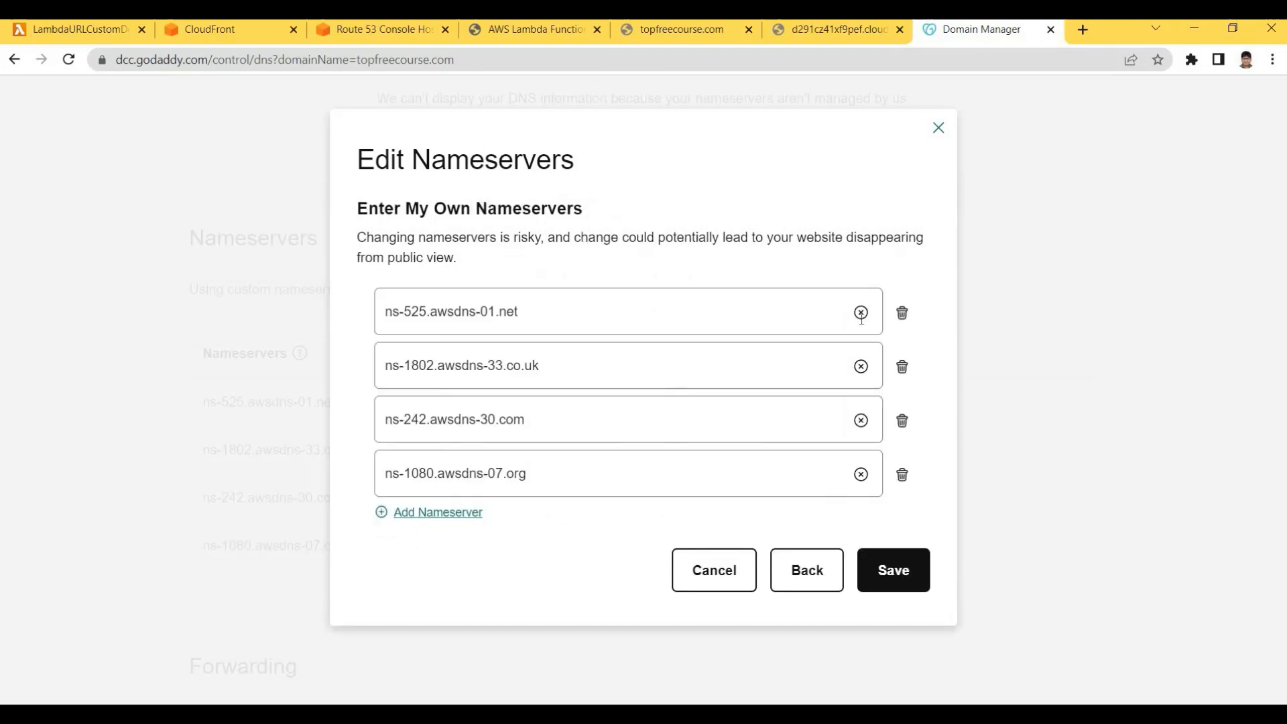
Clear the four old nameserver fields and remove the extra empty rows
left_click(861, 313)
left_click(861, 366)
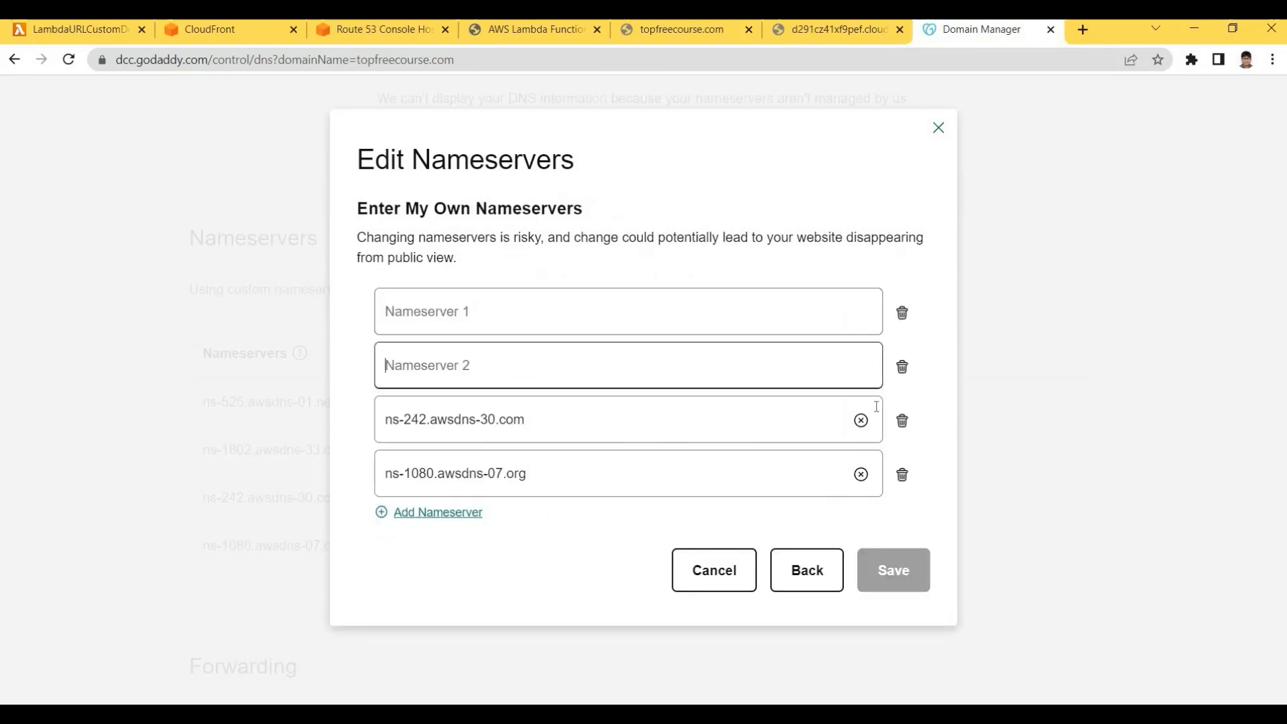
left_click(860, 420)
left_click(860, 474)
left_click(901, 365)
left_click(901, 365)
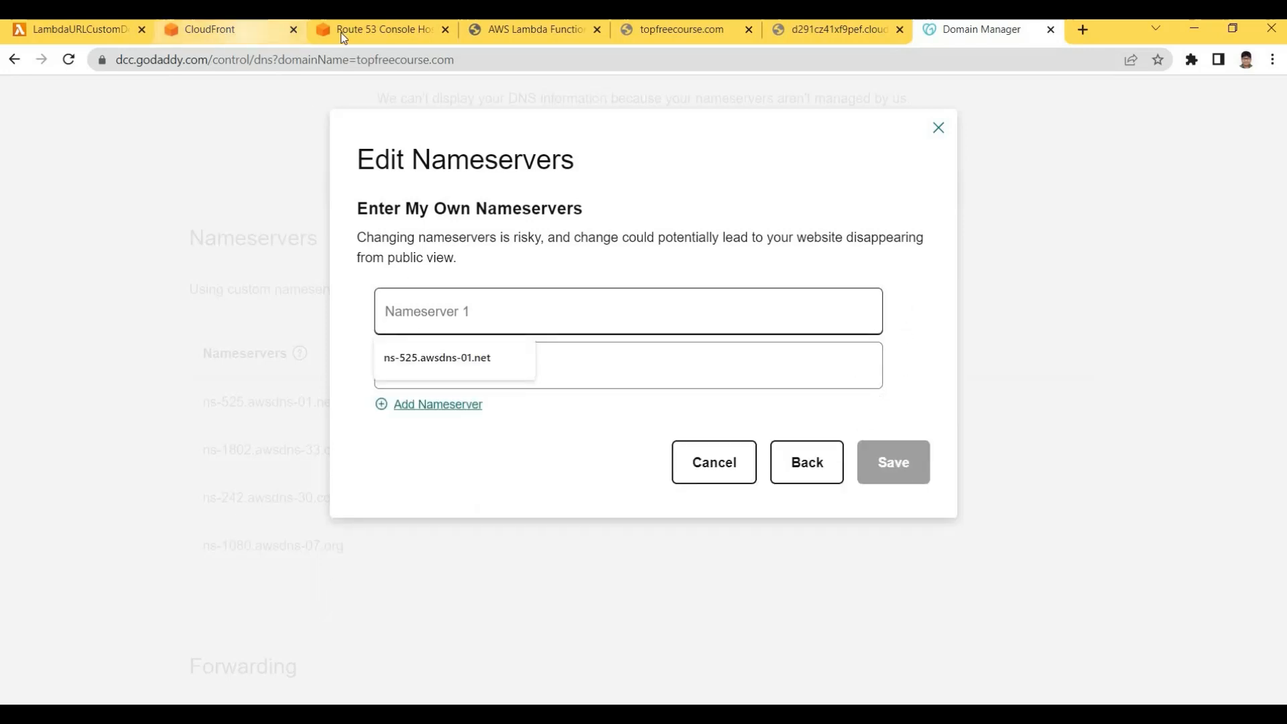
Copy ns-59.awsdns-07.com from Route 53 into Nameserver 1
left_click(221, 30)
key("ctrl+Tab")
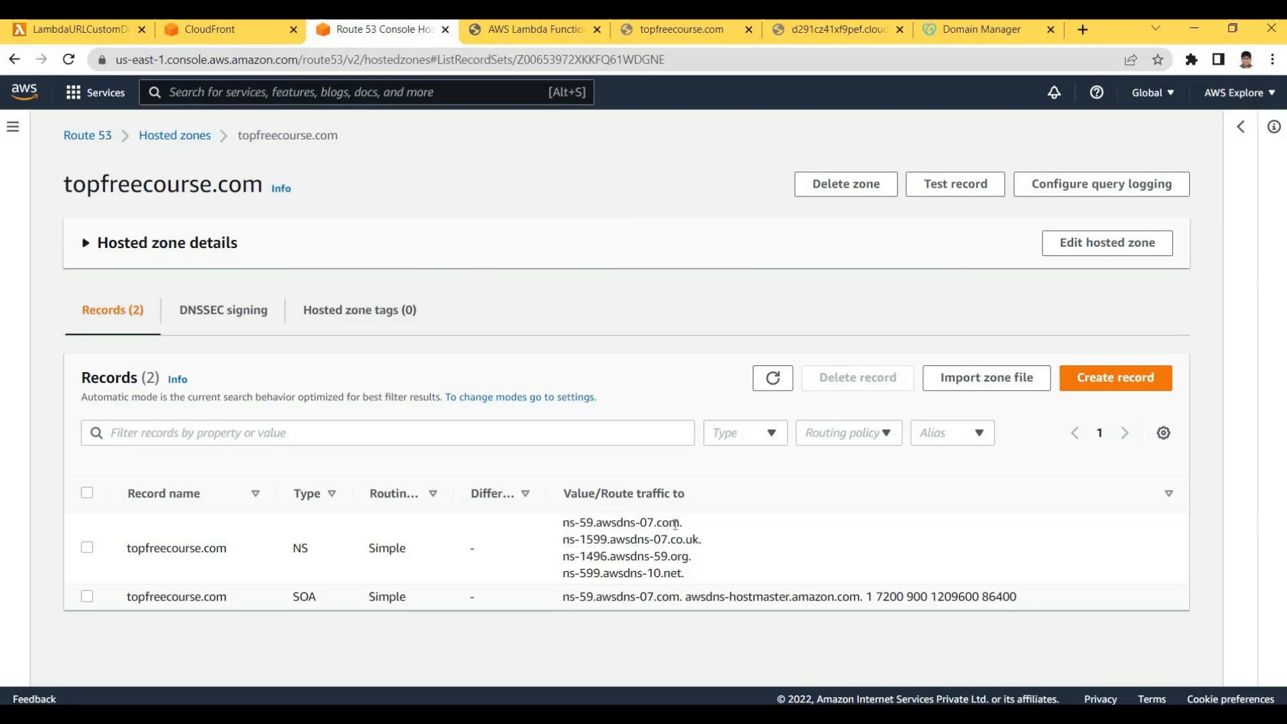
left_click_drag(563, 522, 680, 522)
key("ctrl+c")
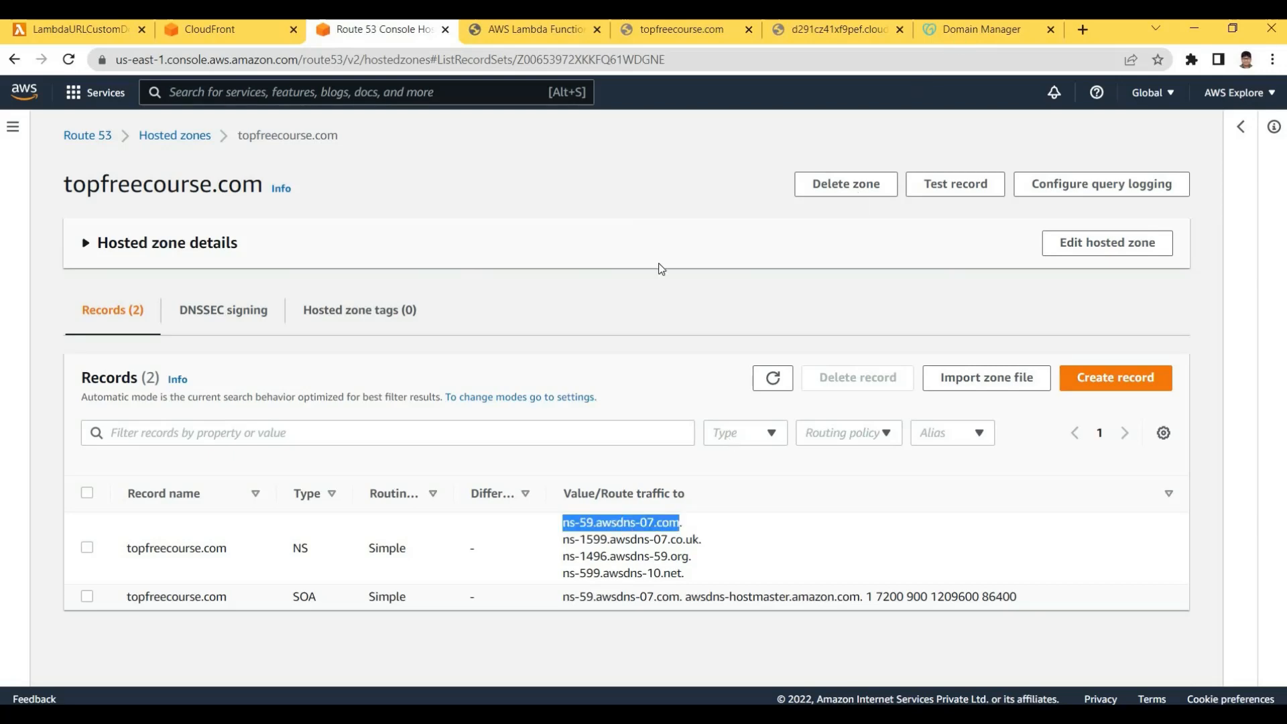
left_click(981, 30)
left_click(484, 327)
key("ctrl+v")
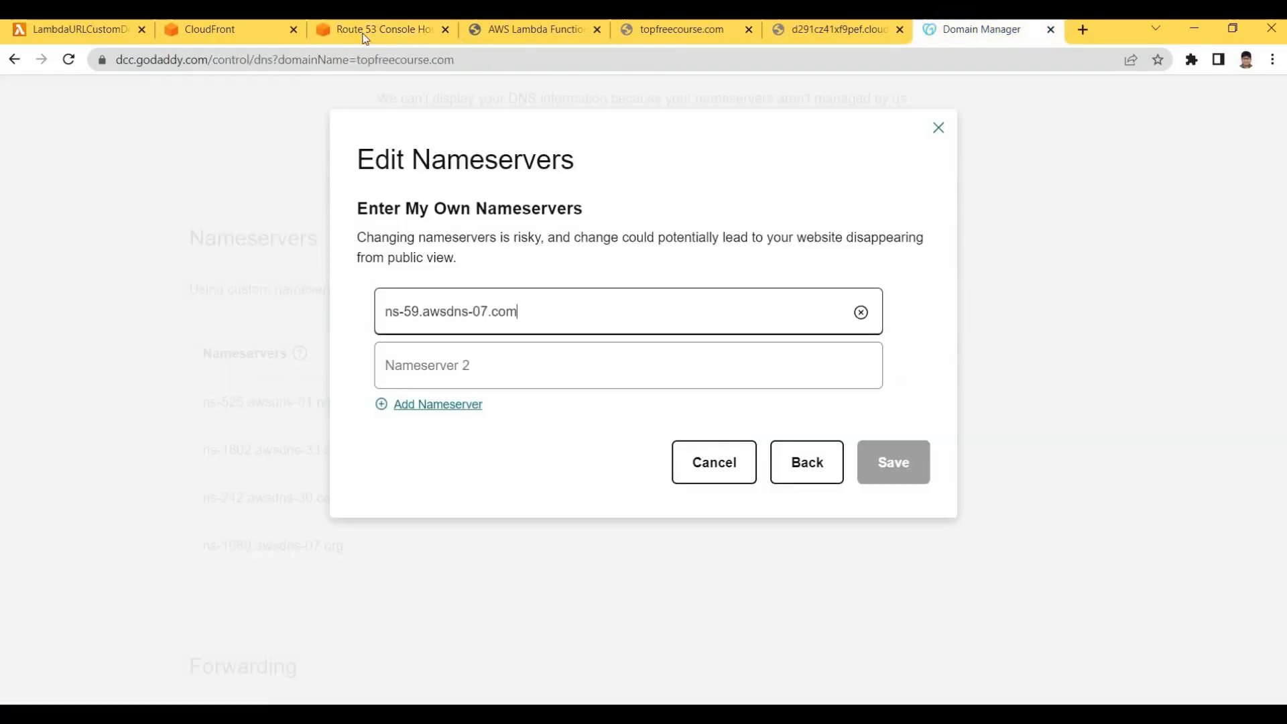
Copy ns-1599.awsdns-07.co.uk into Nameserver 2
key("ctrl+3")
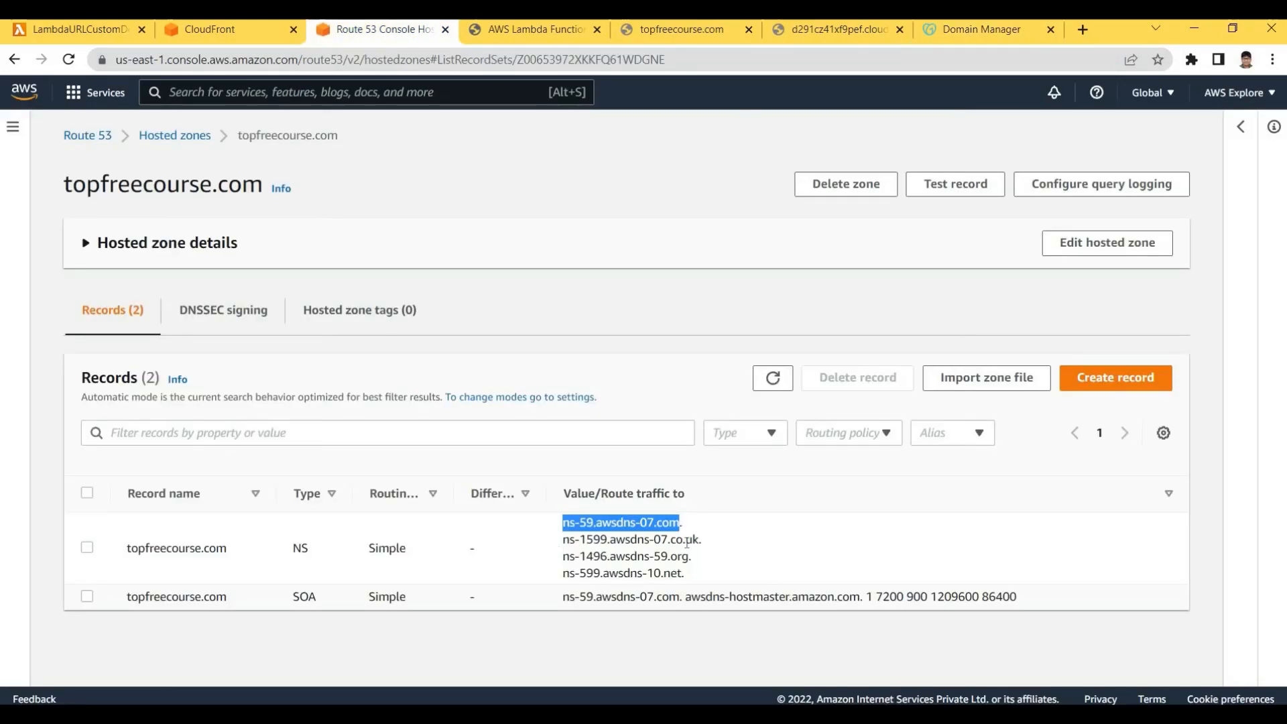
left_click_drag(563, 539, 698, 540)
key("ctrl+c")
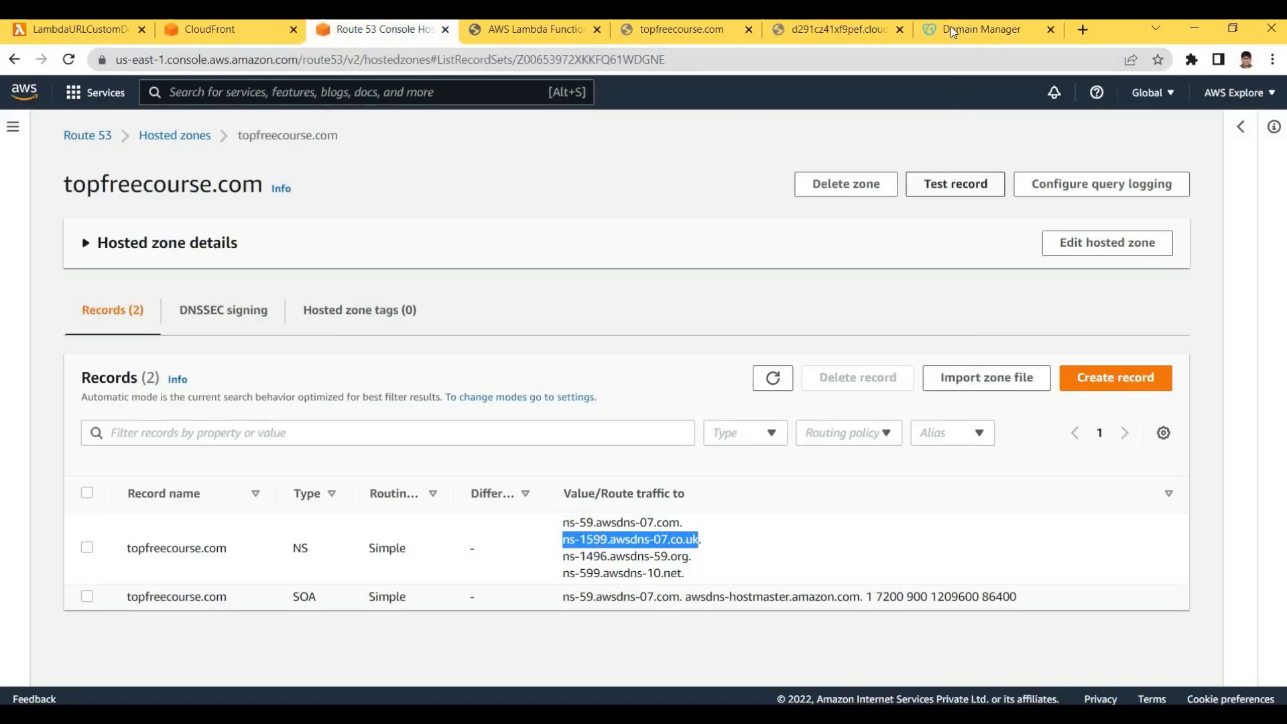
left_click(951, 27)
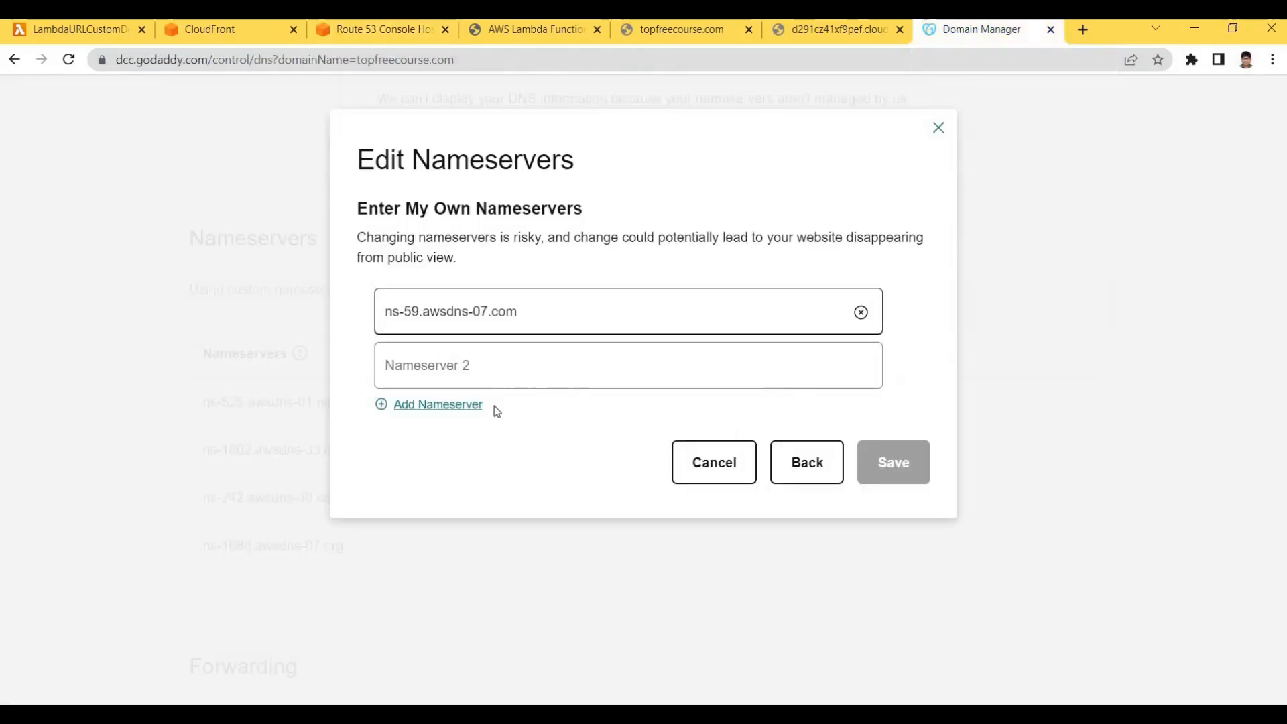
key("Tab")
key("ctrl+v")
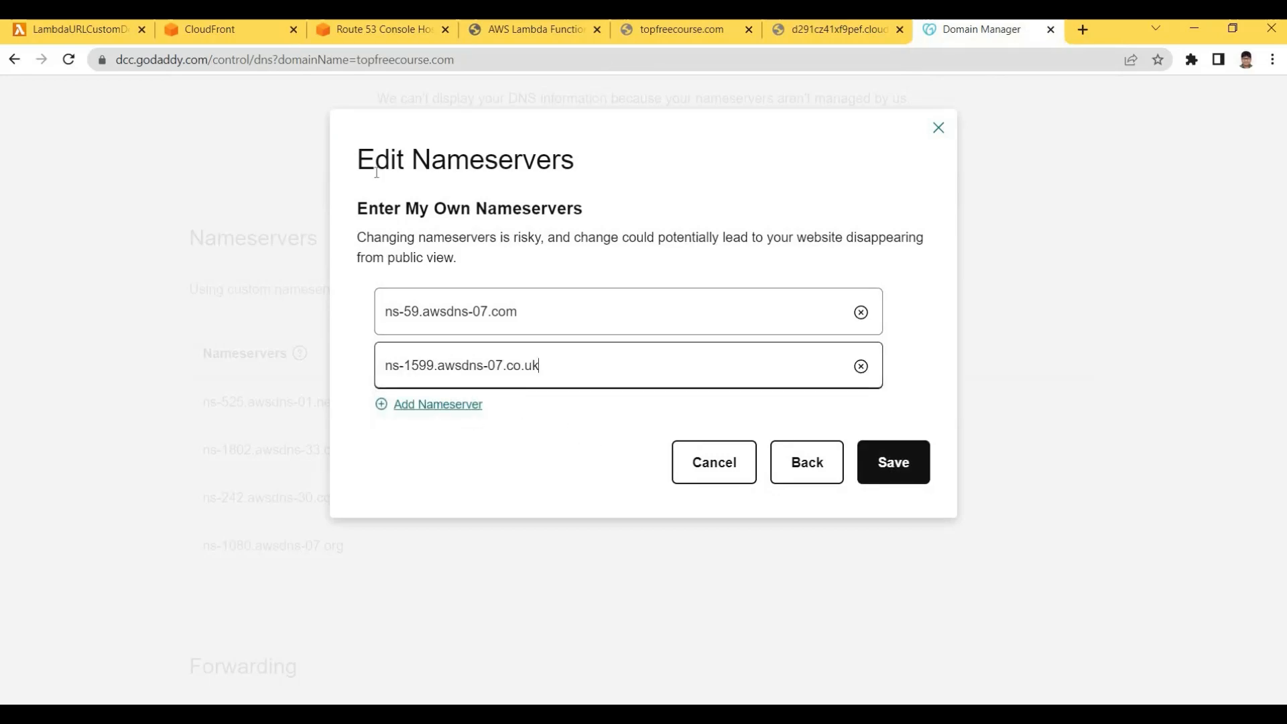
Add a third nameserver field and fill it with ns-1496.awsdns-59.org
left_click(438, 404)
left_click(345, 40)
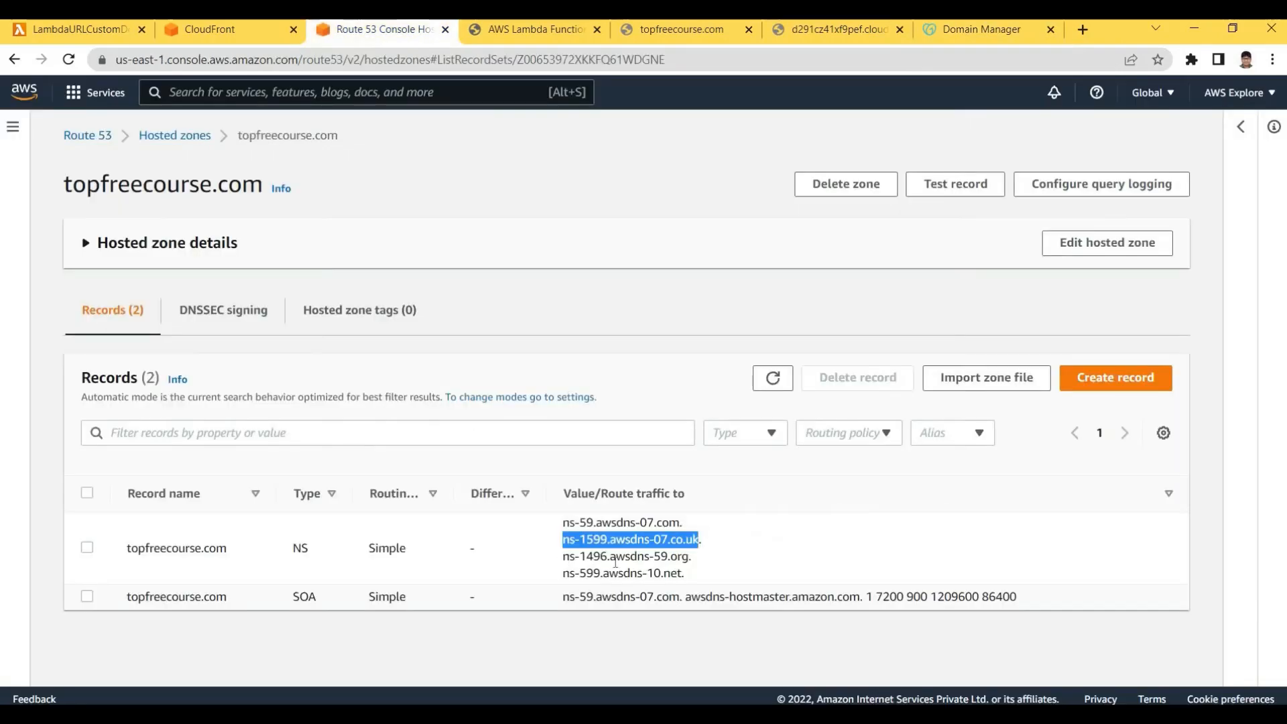
left_click_drag(688, 556, 563, 556)
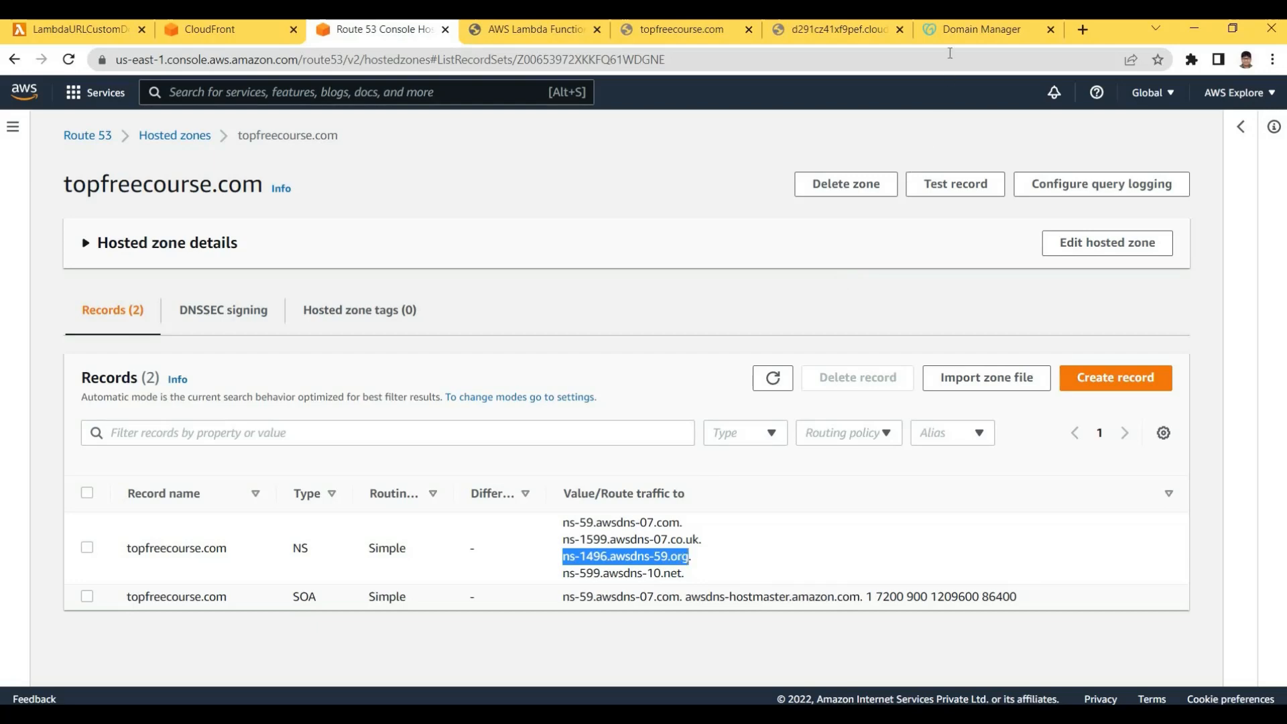
key("ctrl+c")
left_click(982, 29)
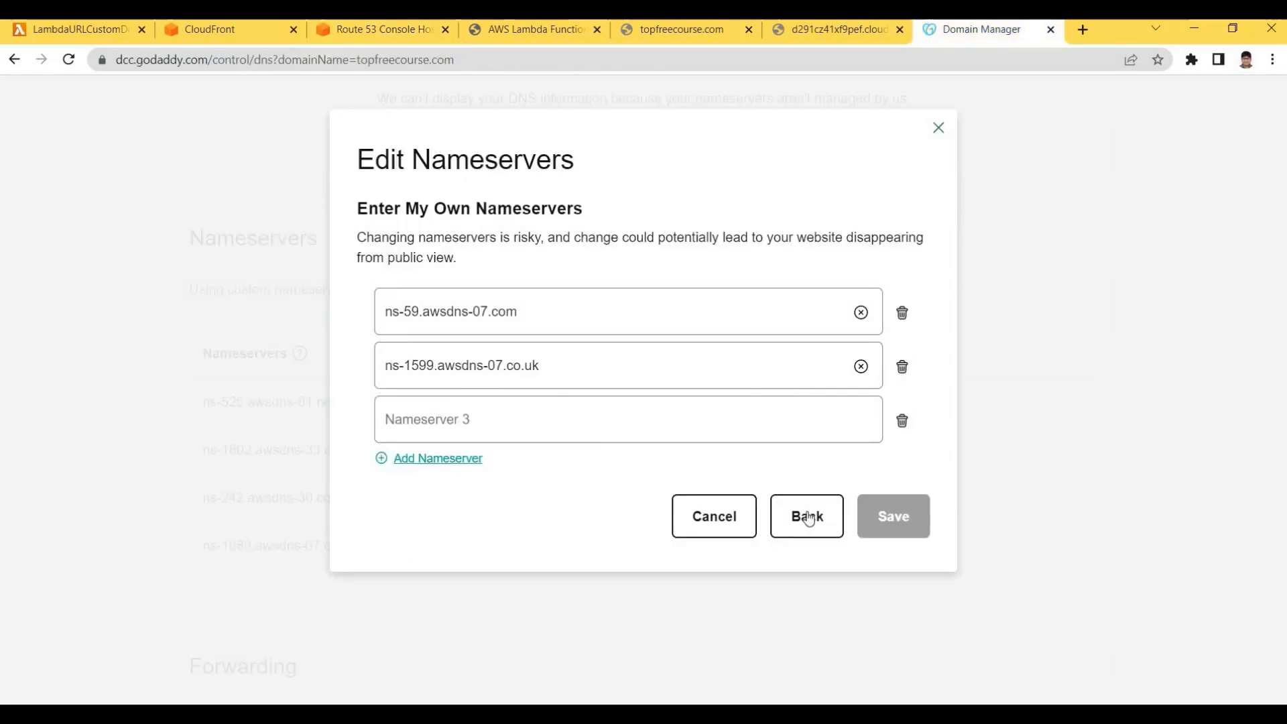
left_click(462, 420)
key("ctrl+v")
Add a fourth field with ns-599.awsdns-10.net and save the nameserver list
left_click(440, 461)
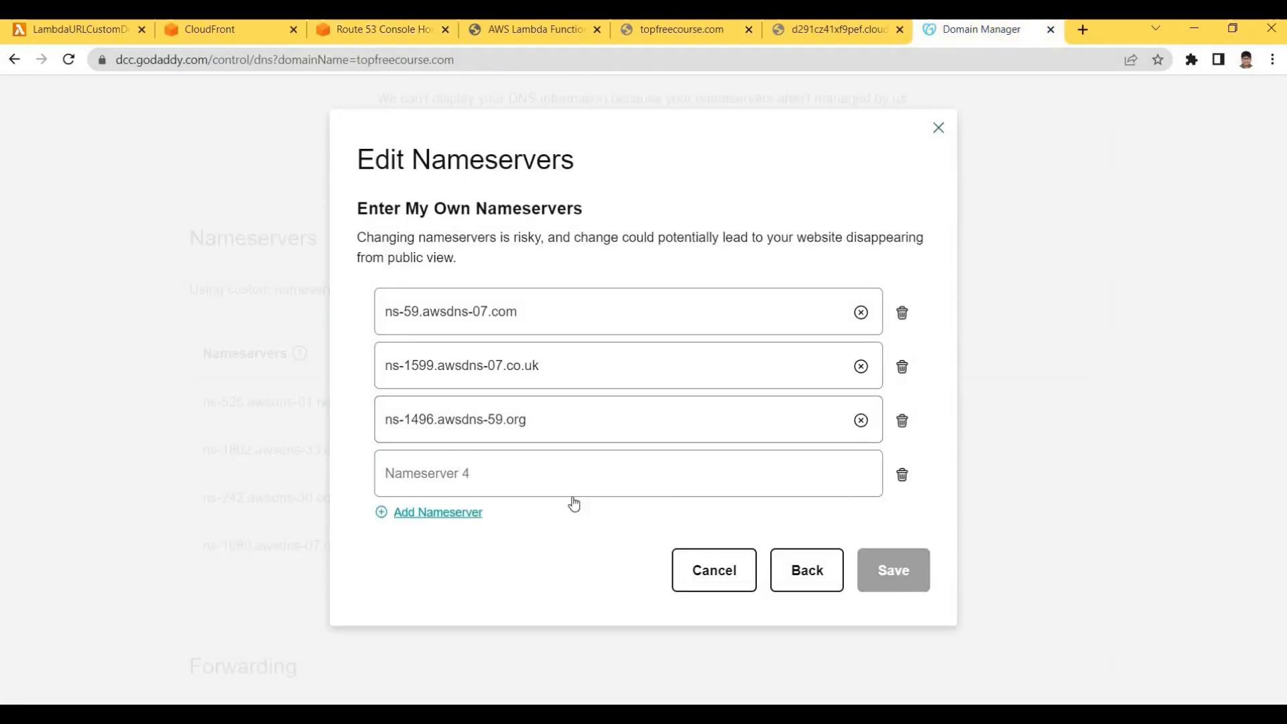
left_click(382, 28)
left_click_drag(563, 573, 684, 573)
key("ctrl+c")
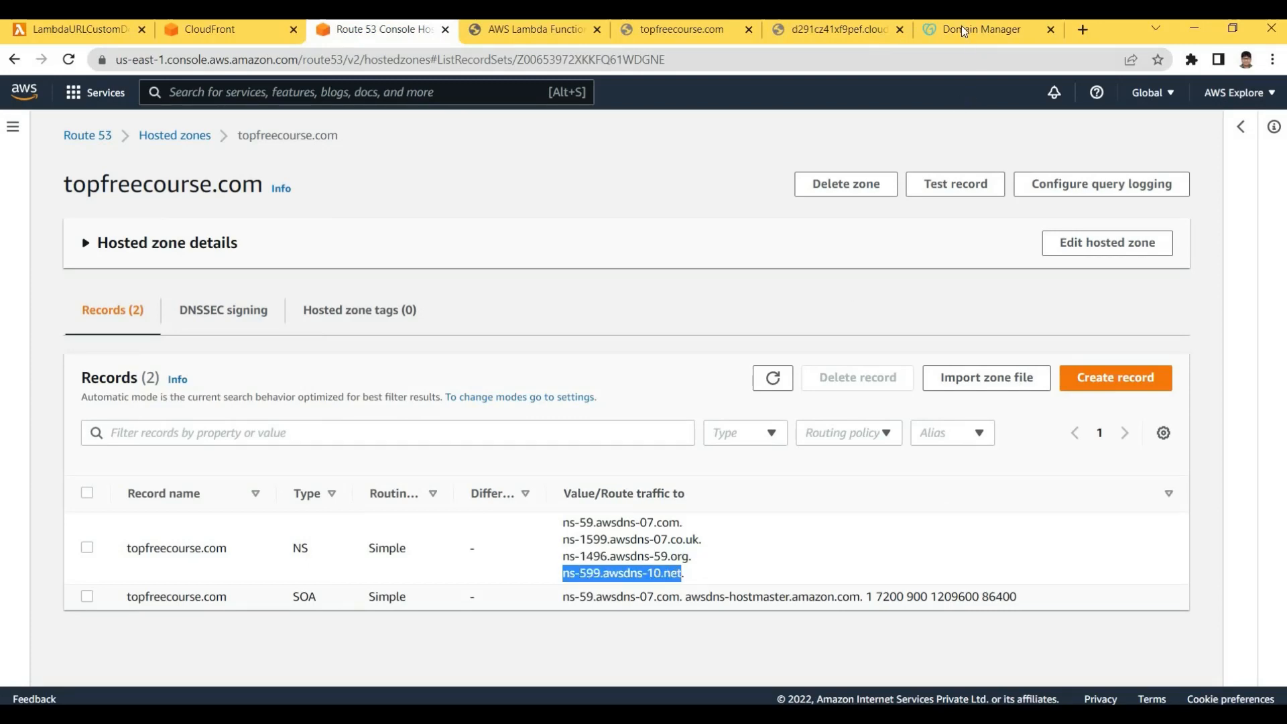
left_click(961, 26)
left_click(545, 492)
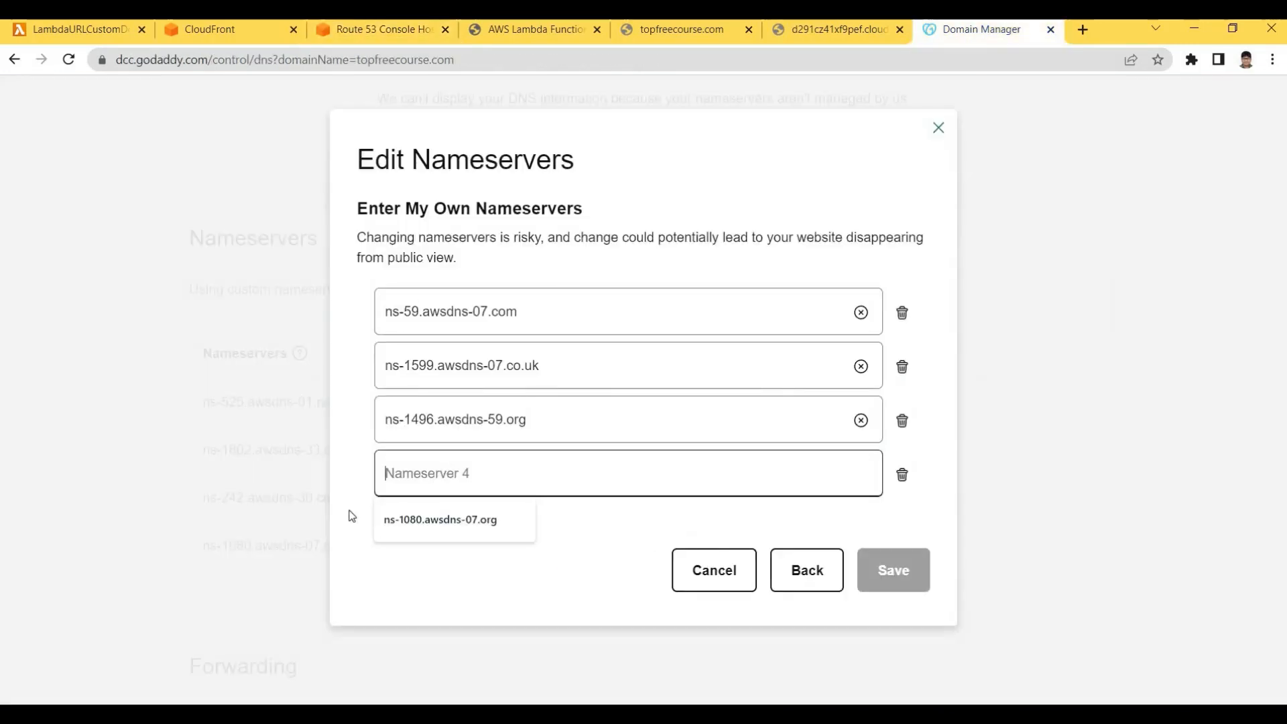
key("ctrl+v")
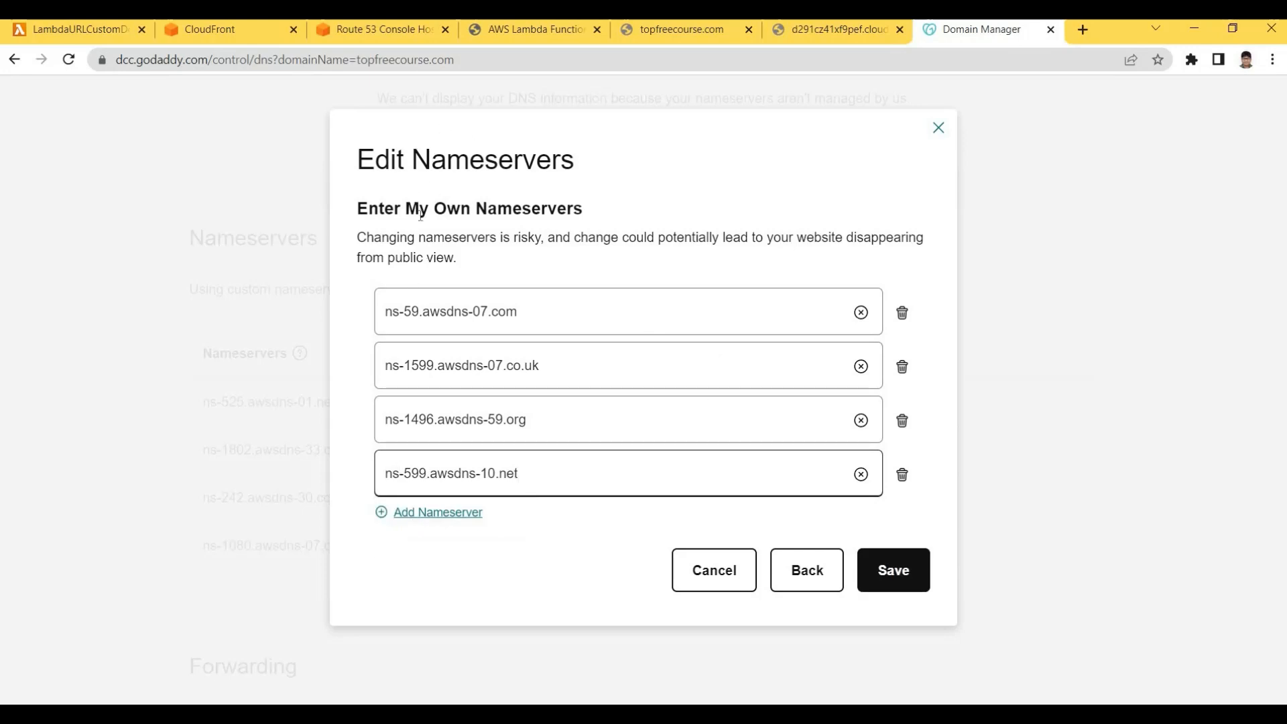
left_click(895, 573)
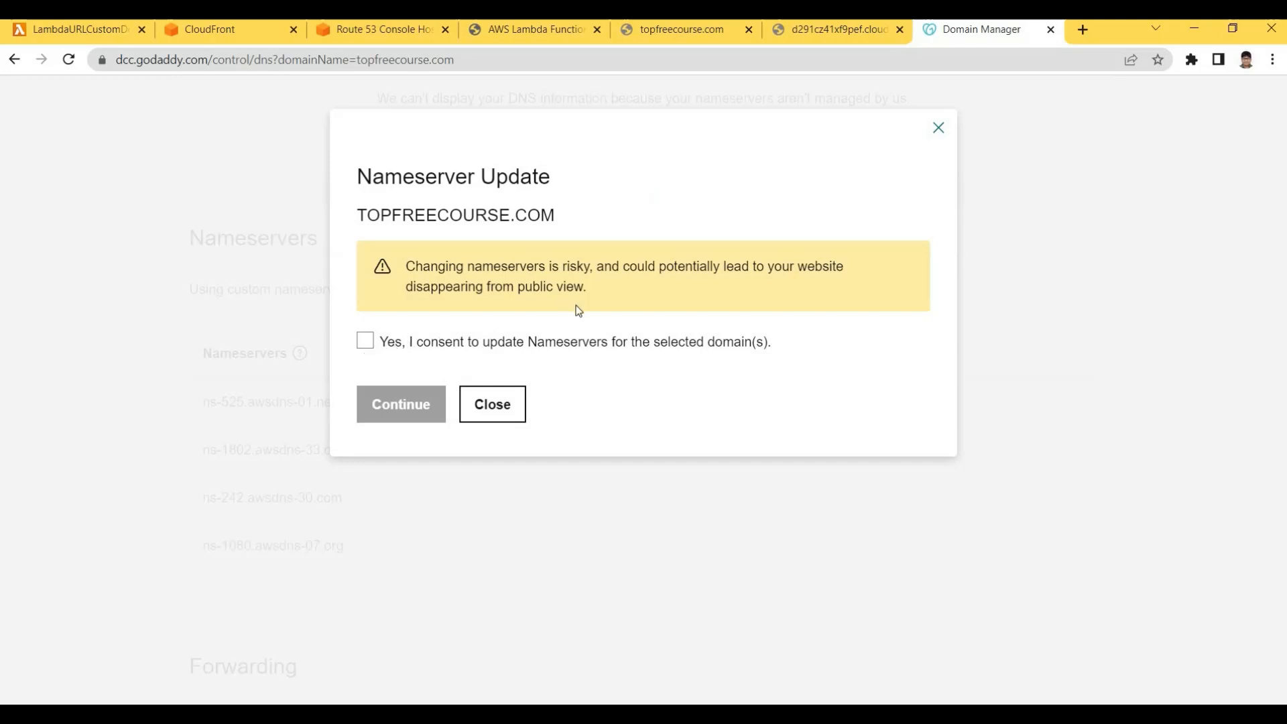
Consent to the TOPFREECOURSE.COM nameserver update and confirm it with Continue
left_click(509, 338)
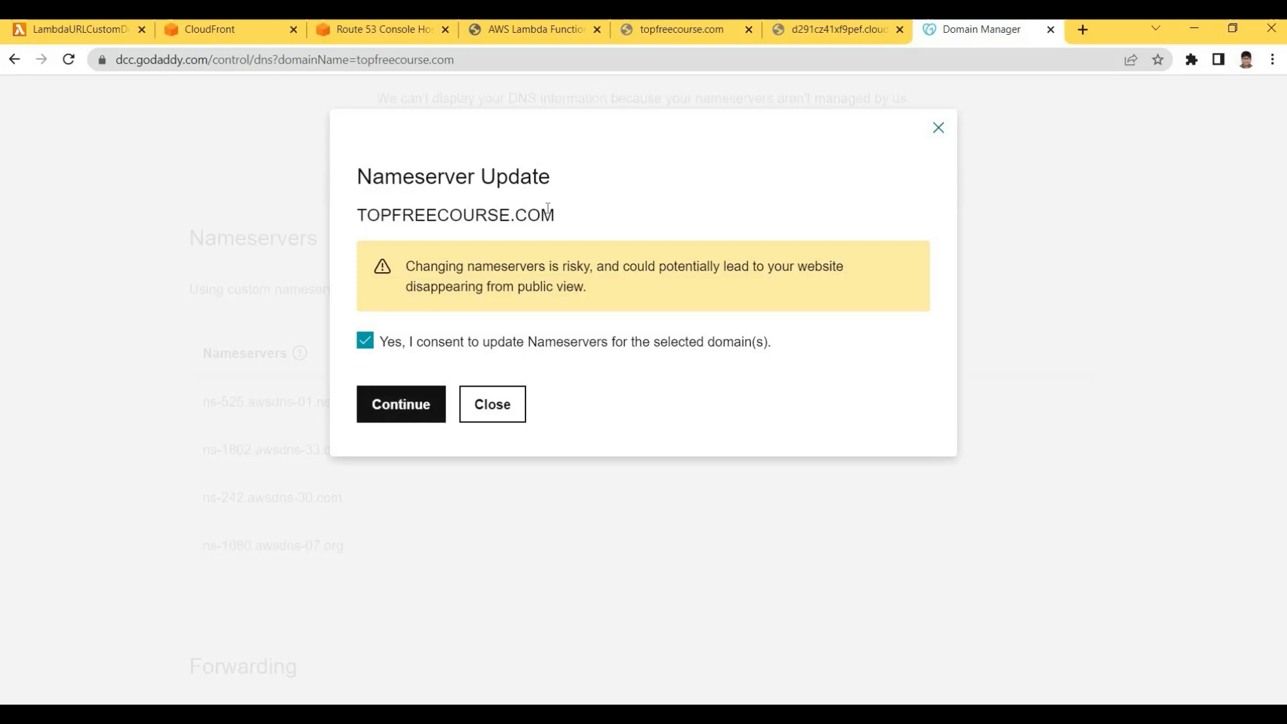
left_click_drag(357, 215, 565, 215)
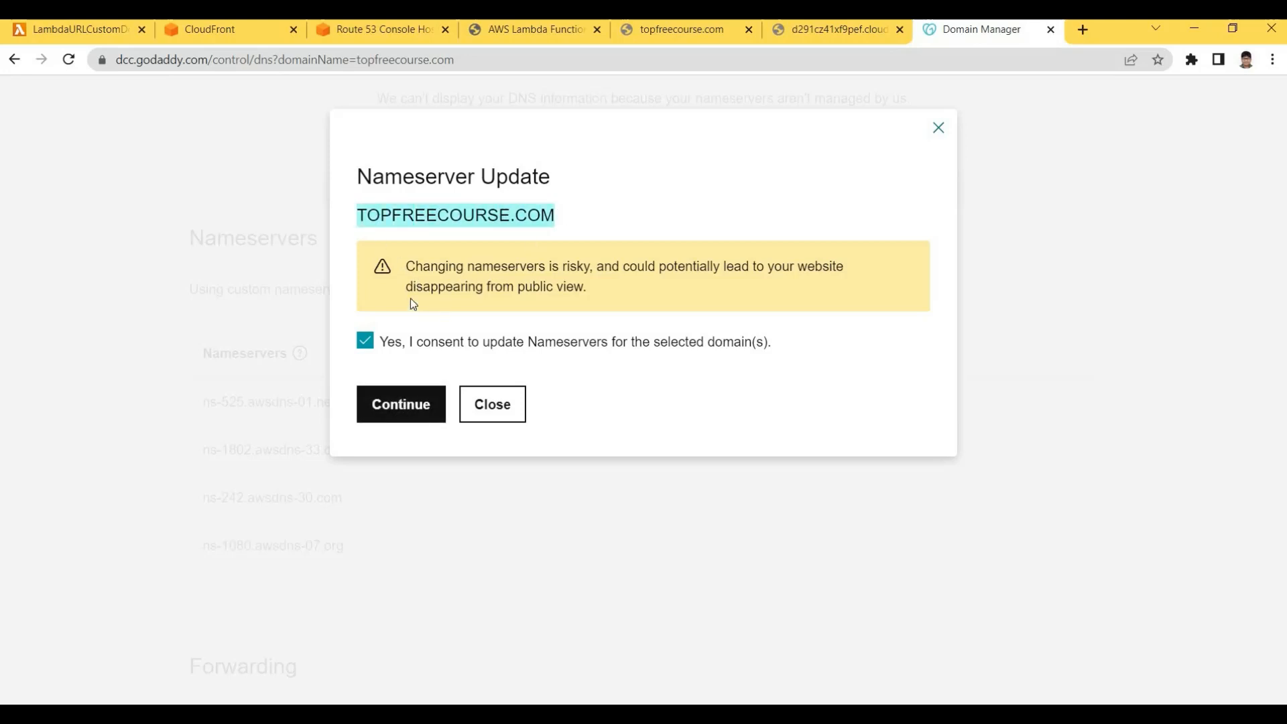
left_click(373, 38)
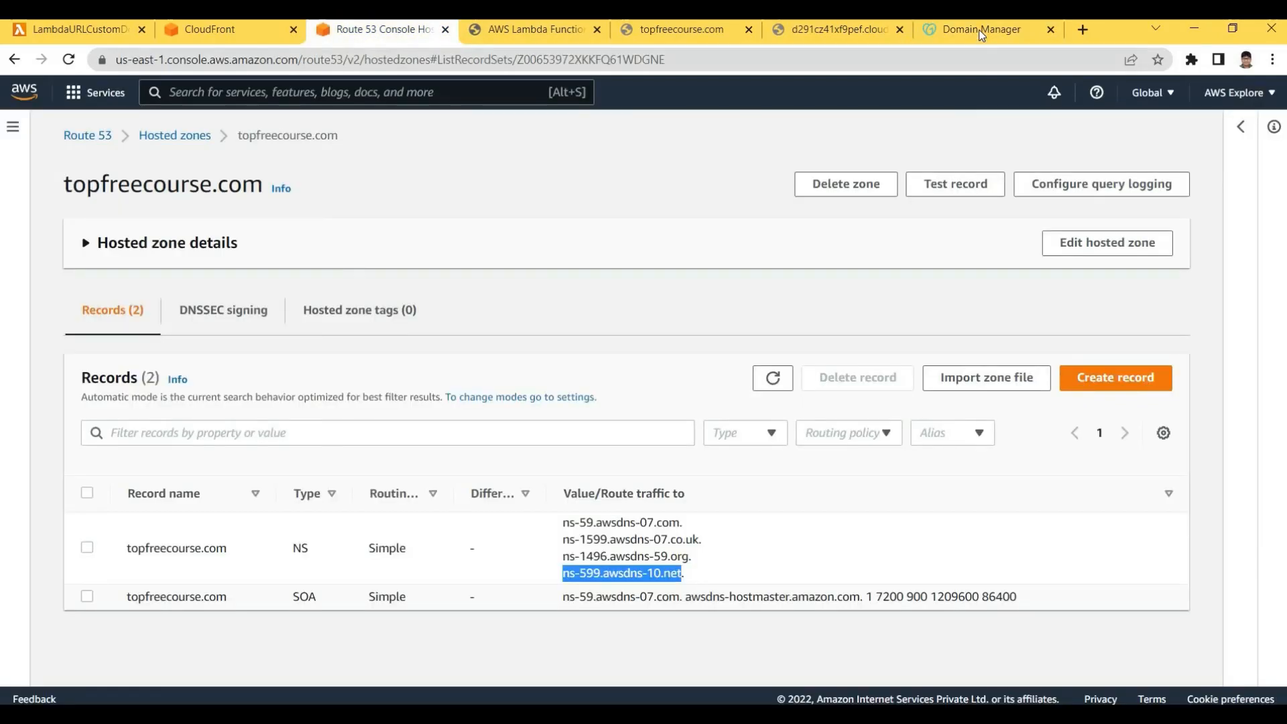
left_click(981, 30)
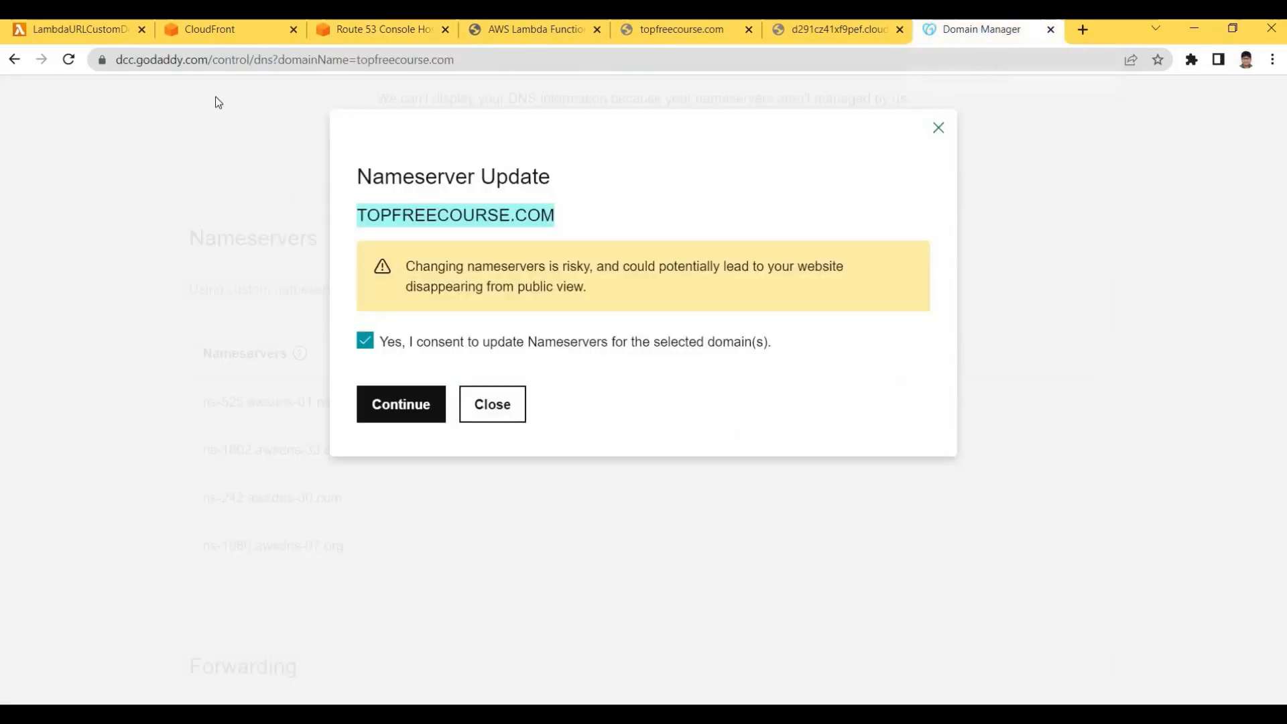
left_click(393, 417)
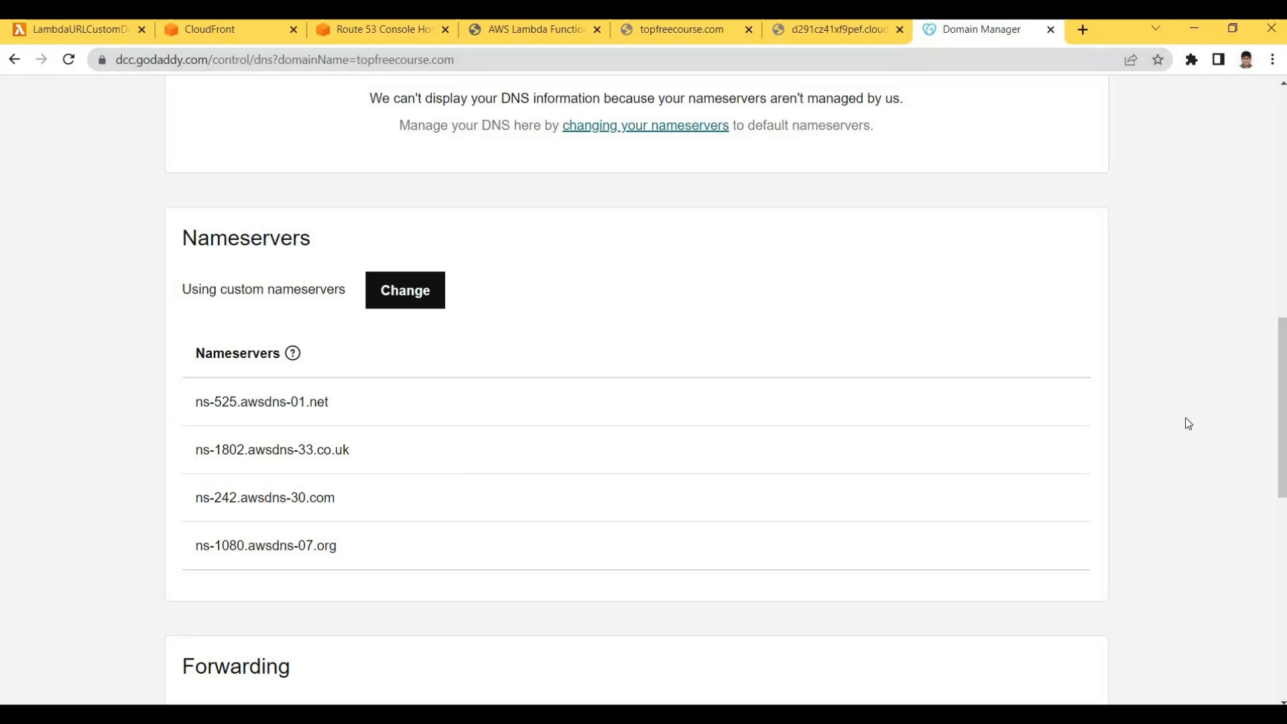
Review the four NS record values in the topfreecourse.com Route 53 hosted zone
left_click_drag(1284, 390, 1284, 179)
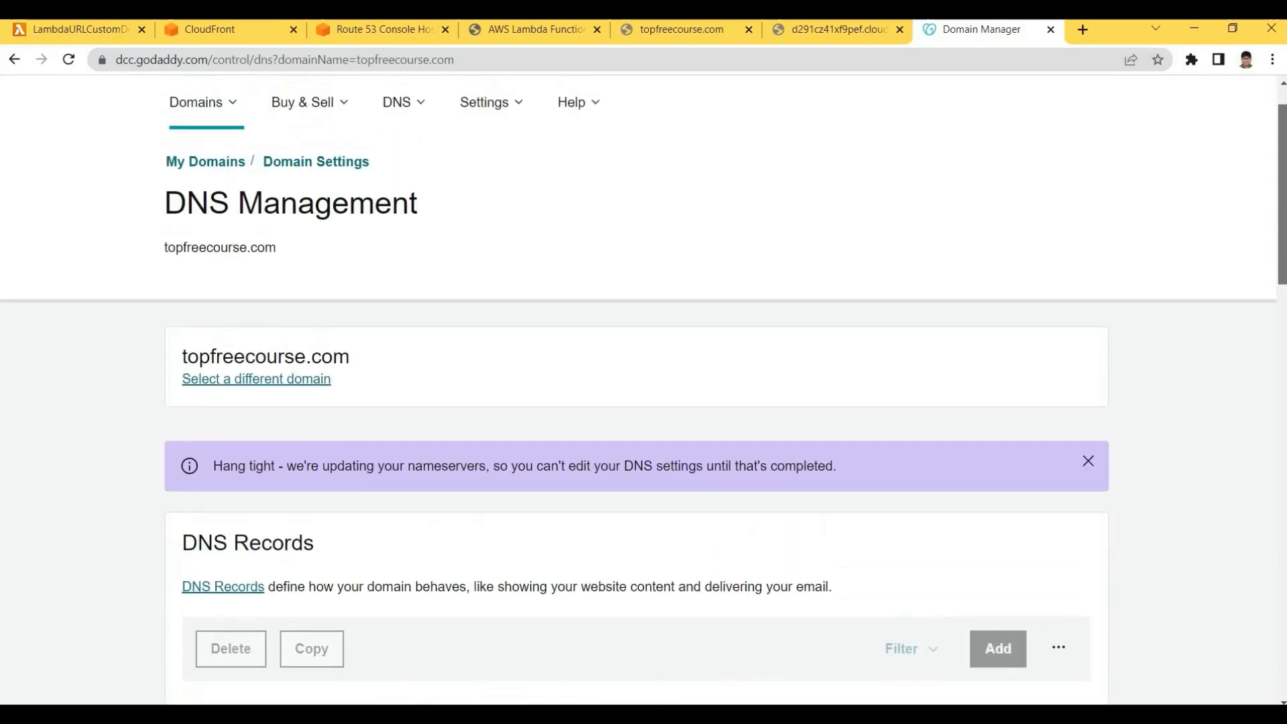
scroll(1144, 102, "down", 7)
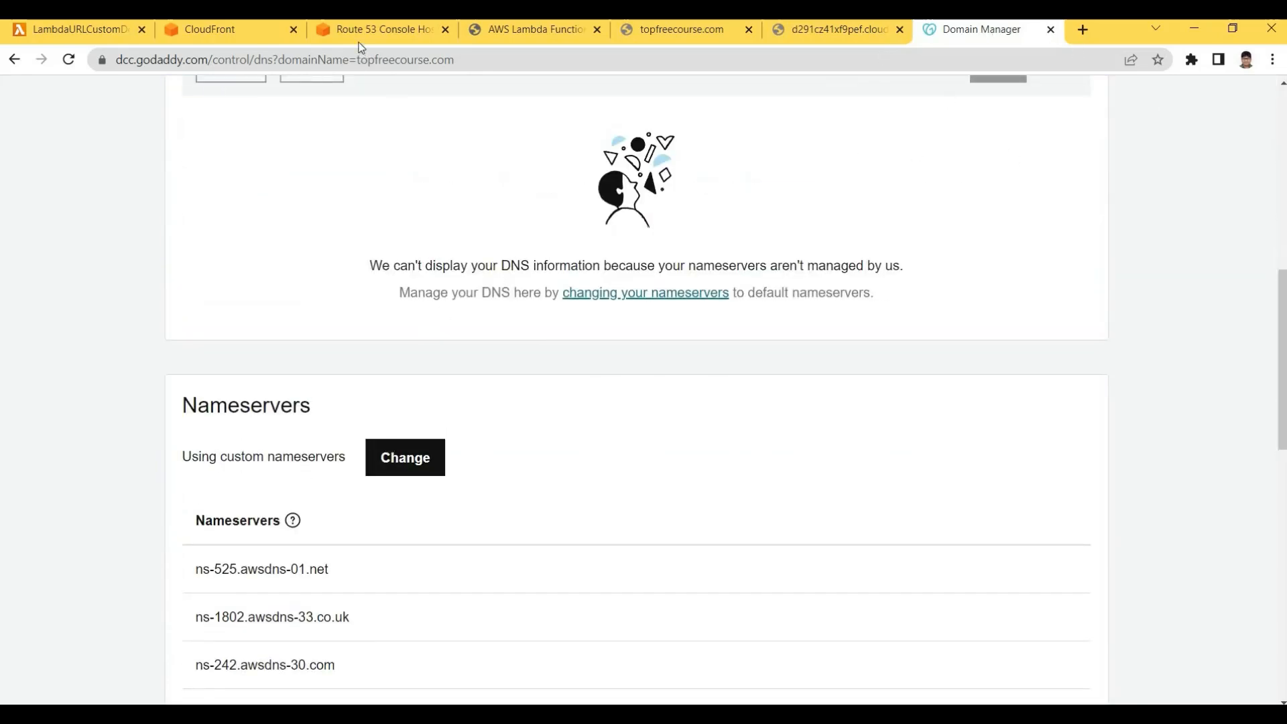
key("ctrl+3")
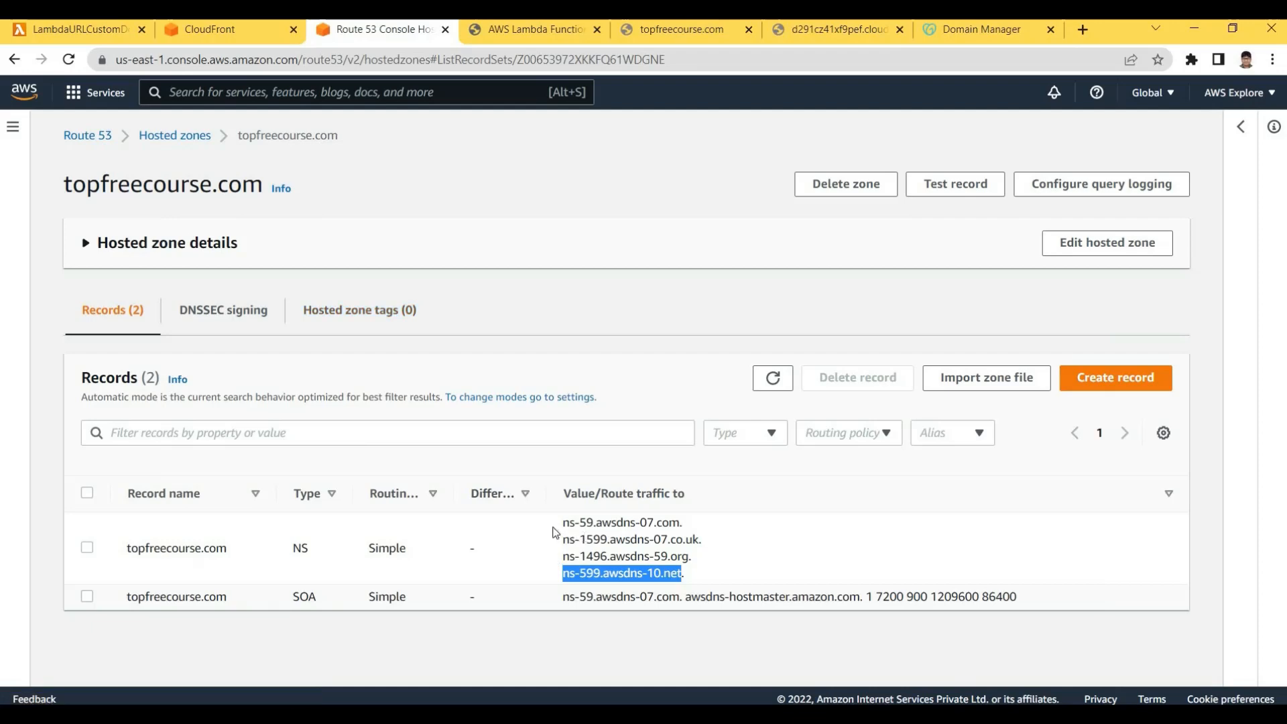
left_click_drag(704, 580, 561, 520)
left_click(358, 293)
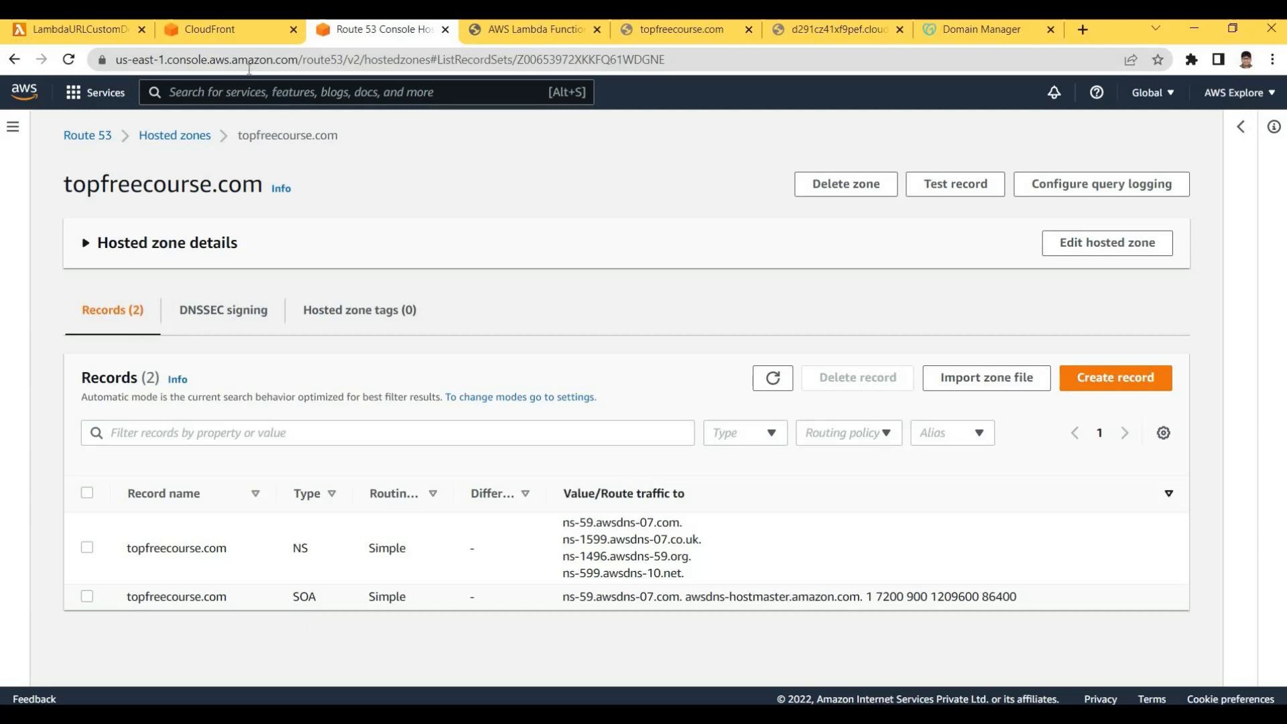
left_click(221, 32)
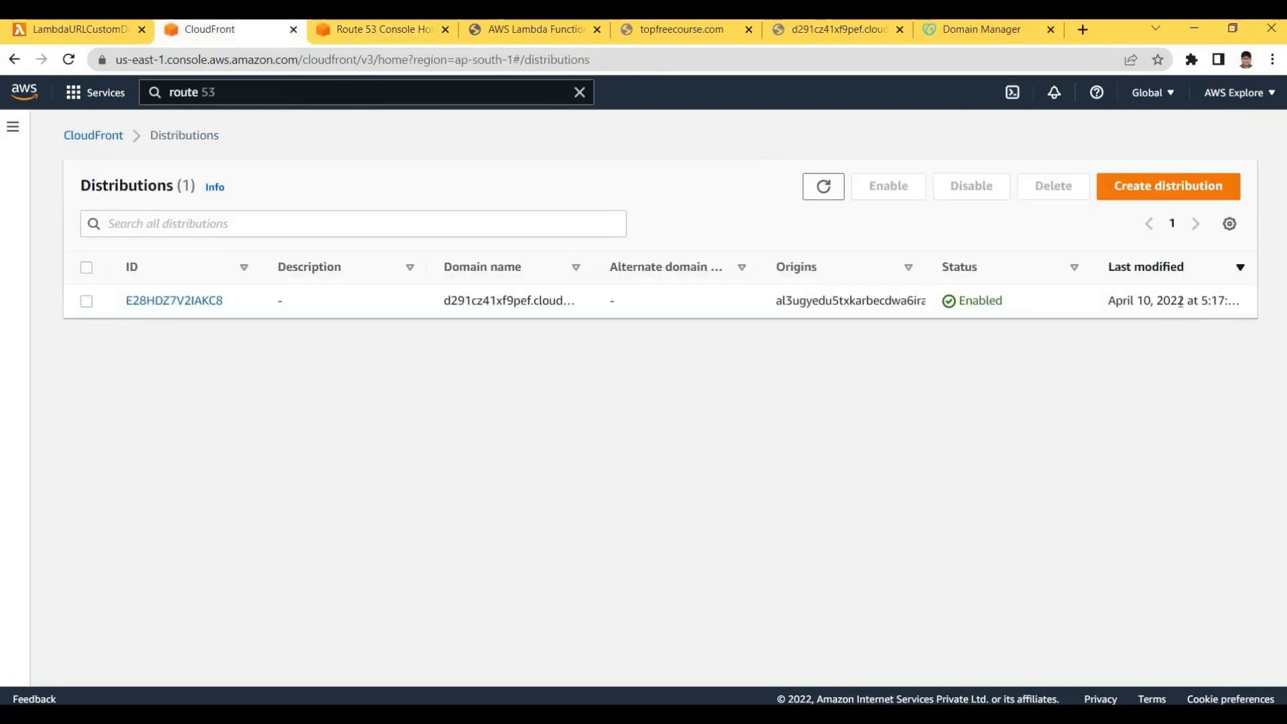
Inspect the distribution's last modified date and its d291cz41xf9pef address
left_click_drag(1109, 300, 1209, 301)
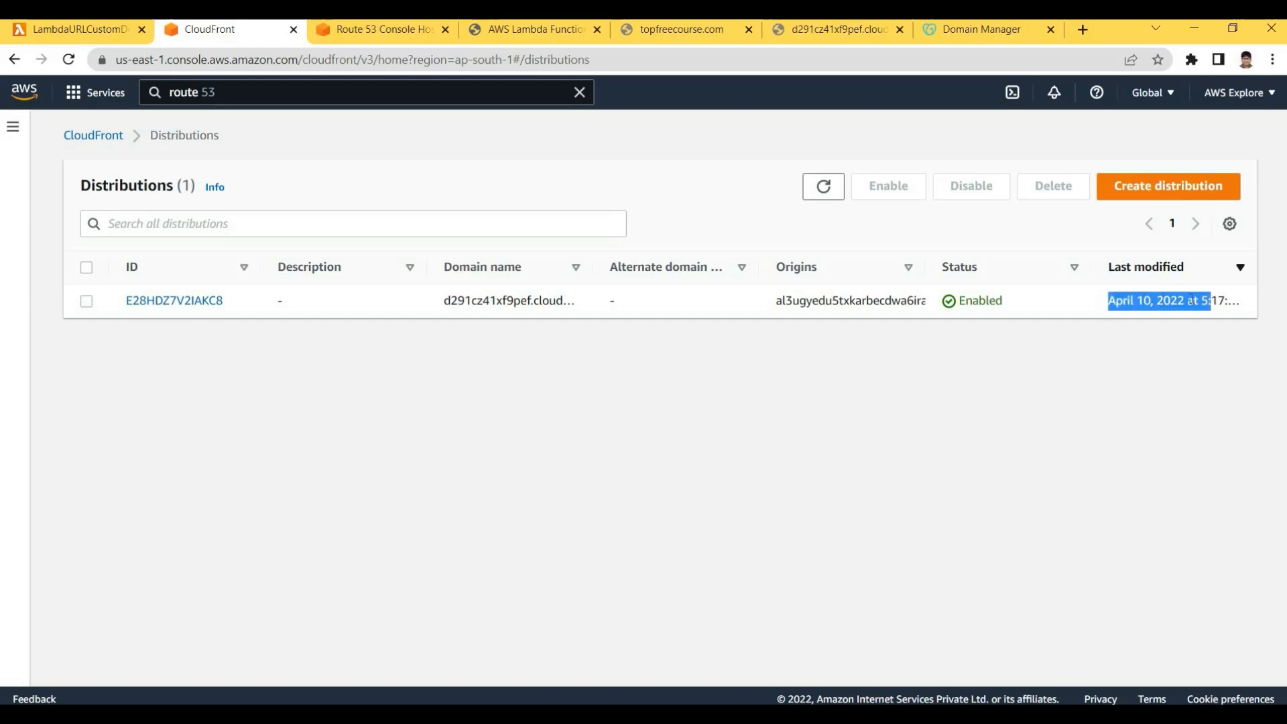
left_click(1207, 300)
left_click_drag(1109, 301, 1192, 302)
left_click(1192, 300)
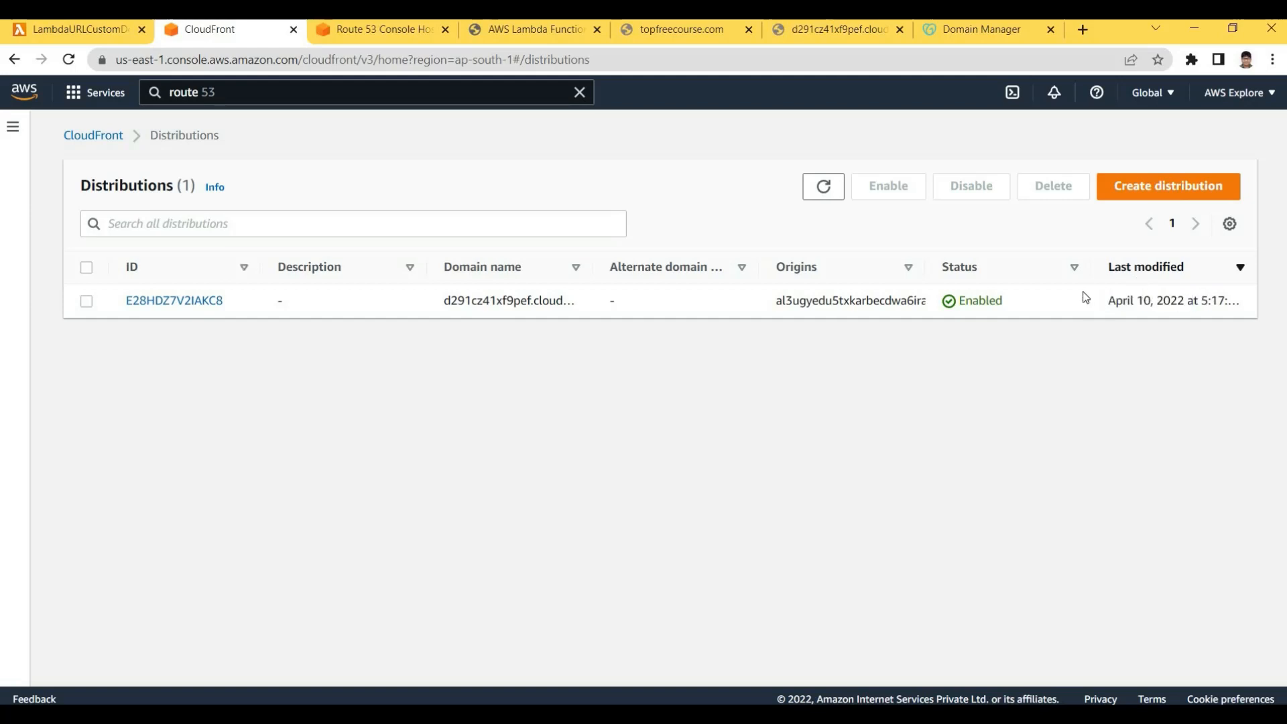
left_click_drag(1084, 293, 1192, 300)
left_click(1193, 300)
left_click_drag(1108, 301, 1170, 301)
left_click(469, 335)
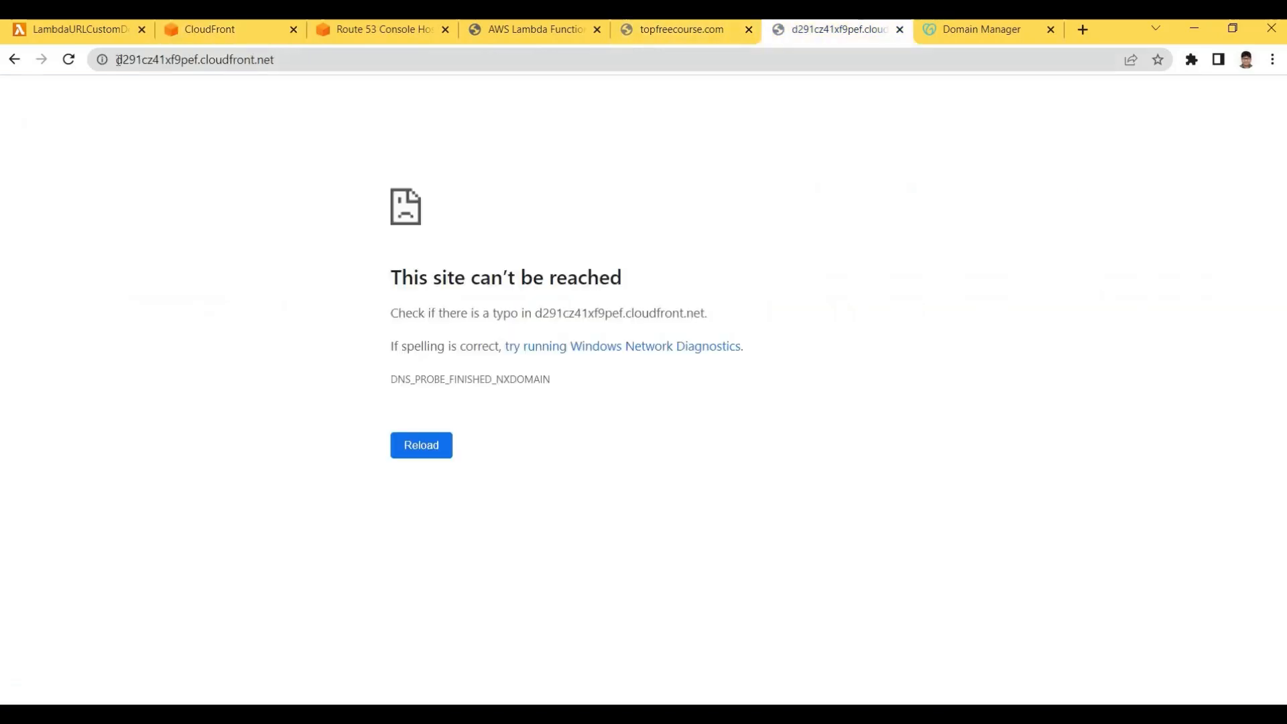
left_click_drag(153, 60, 199, 59)
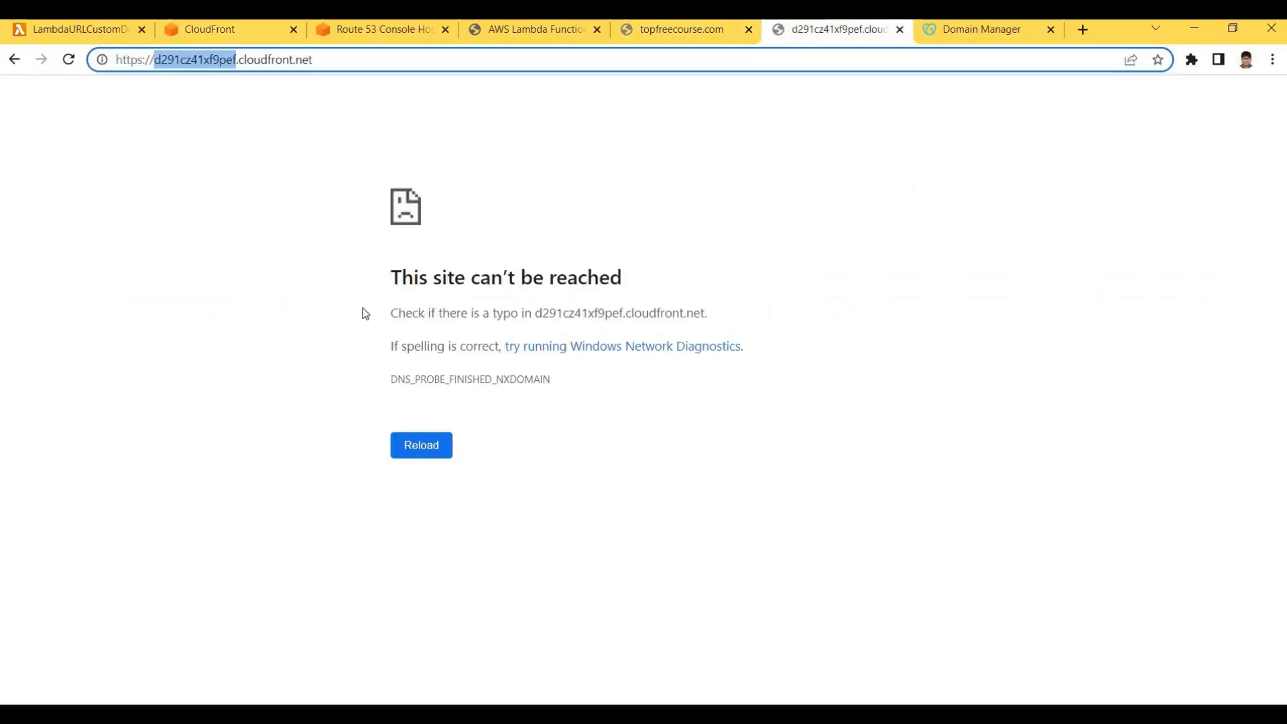
left_click(206, 60)
Copy distribution E28HDZ7V2IAKC8's domain name into the error tab and reload it
left_click(207, 36)
left_click(174, 301)
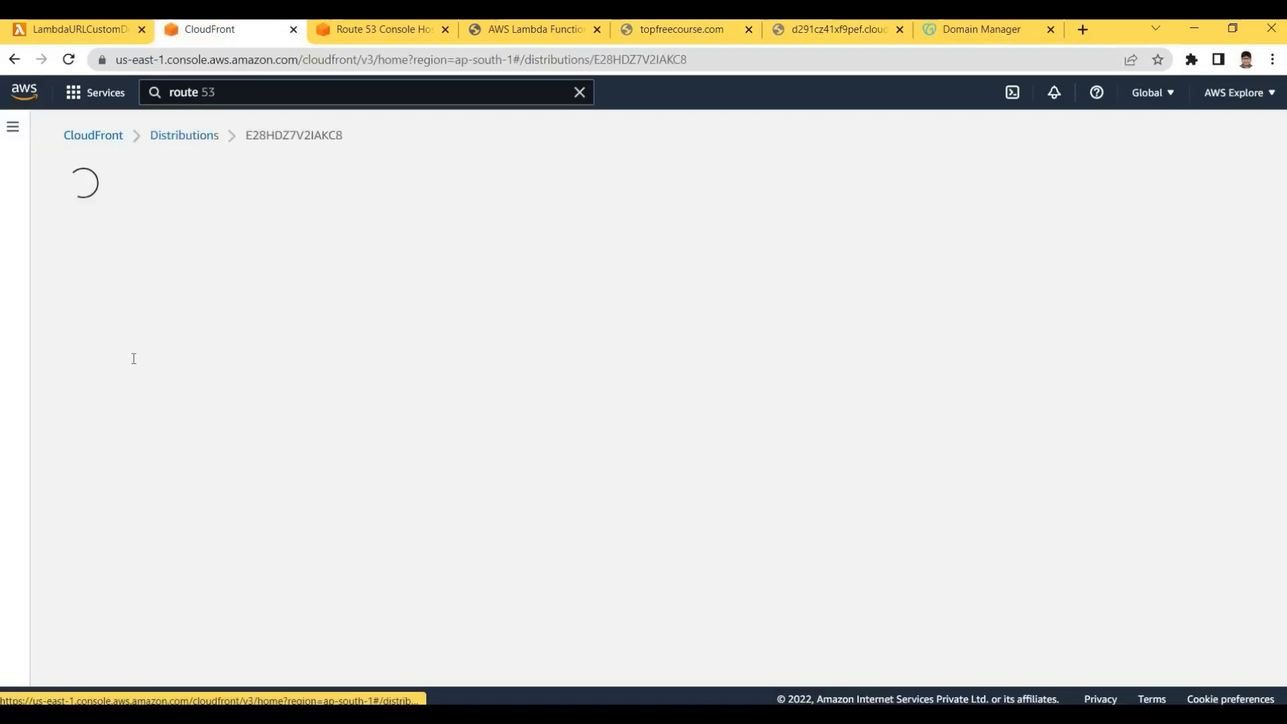
left_click_drag(80, 336, 221, 337)
left_click(90, 358)
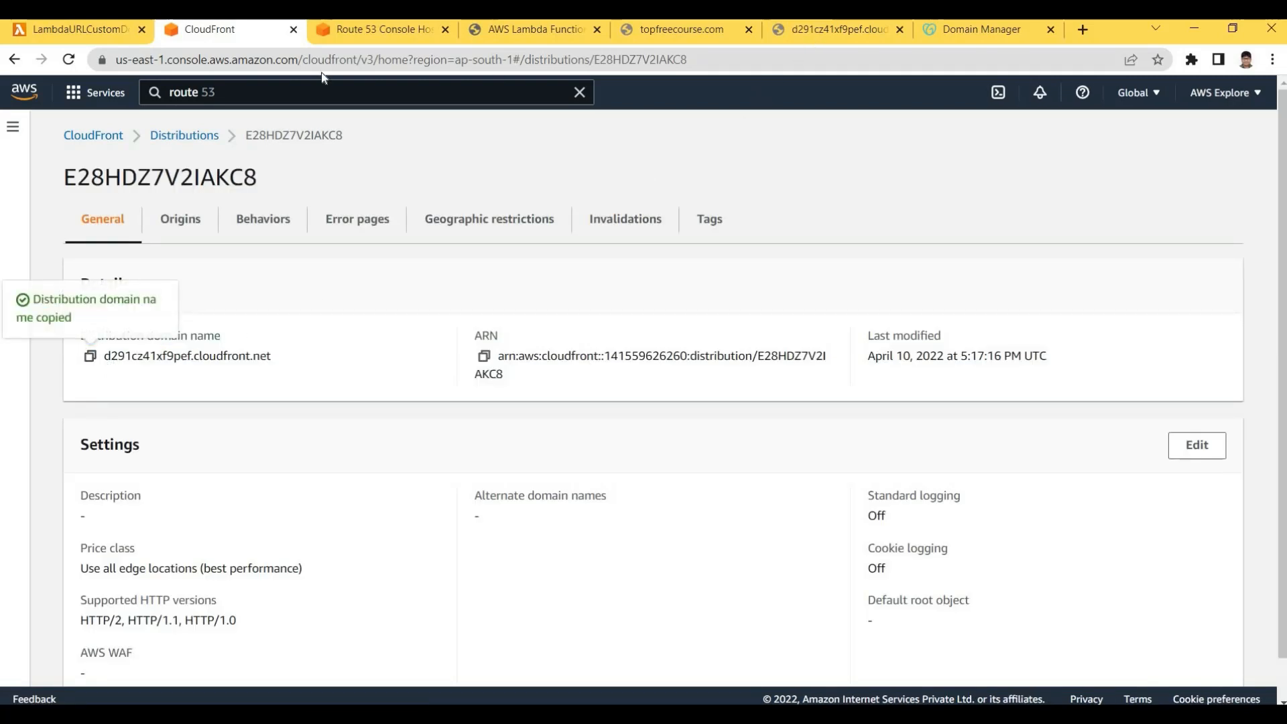
left_click(817, 34)
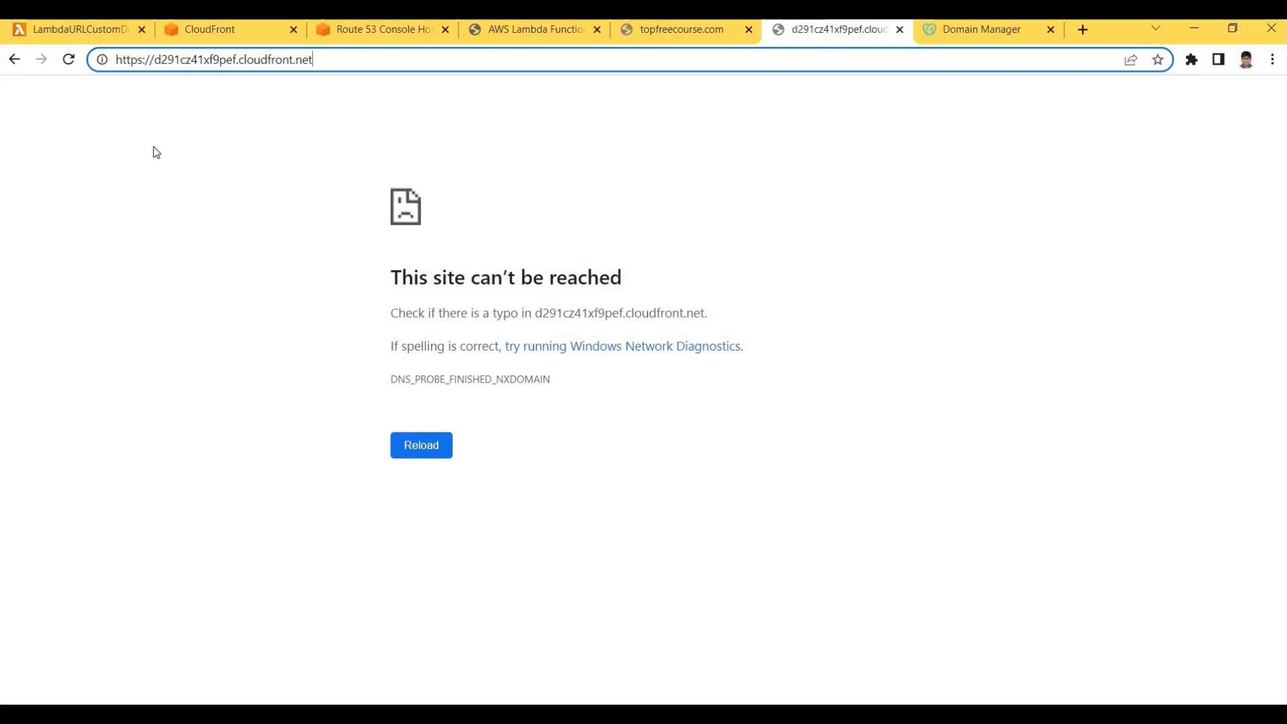
key("ctrl+a")
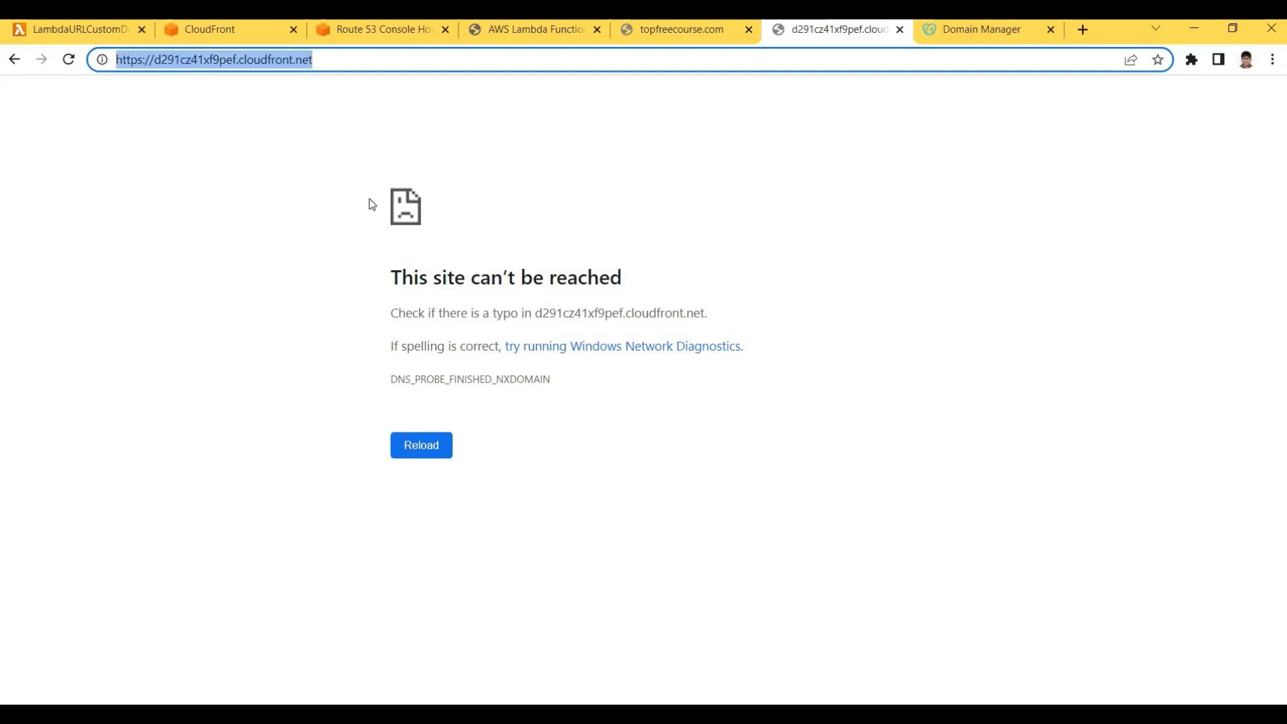
key("ctrl+v")
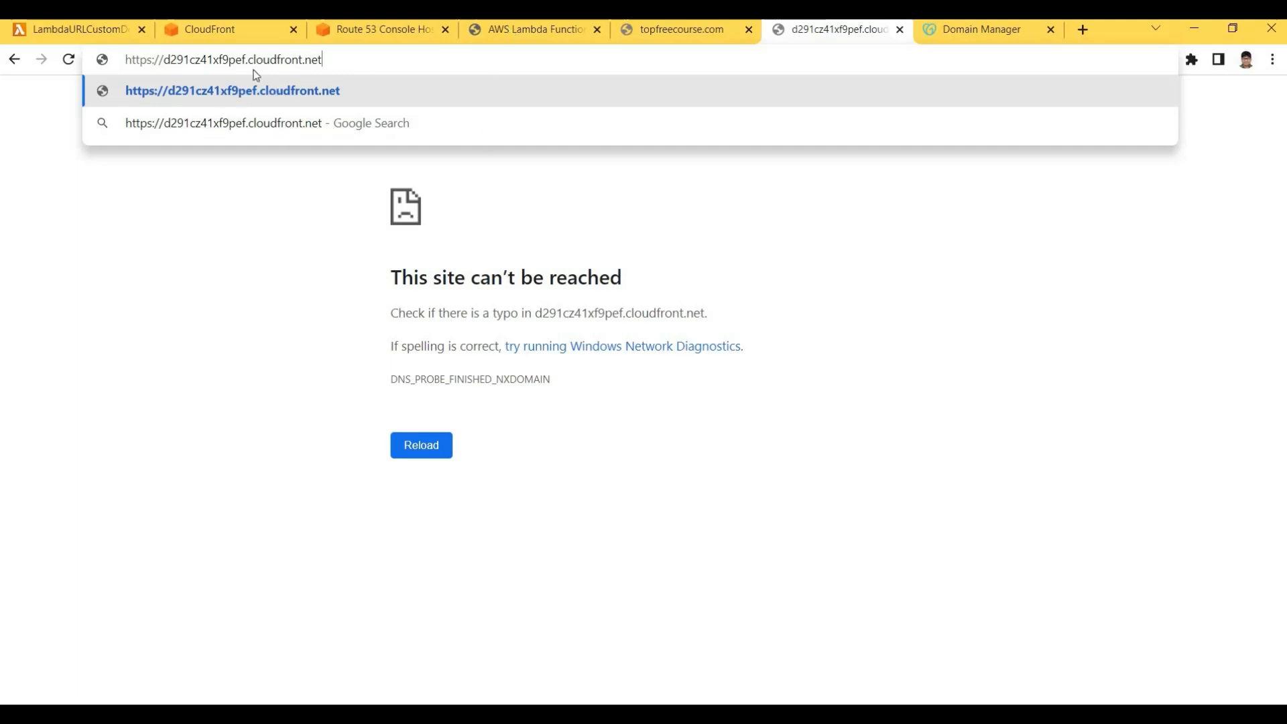
left_click(508, 28)
left_click(340, 60)
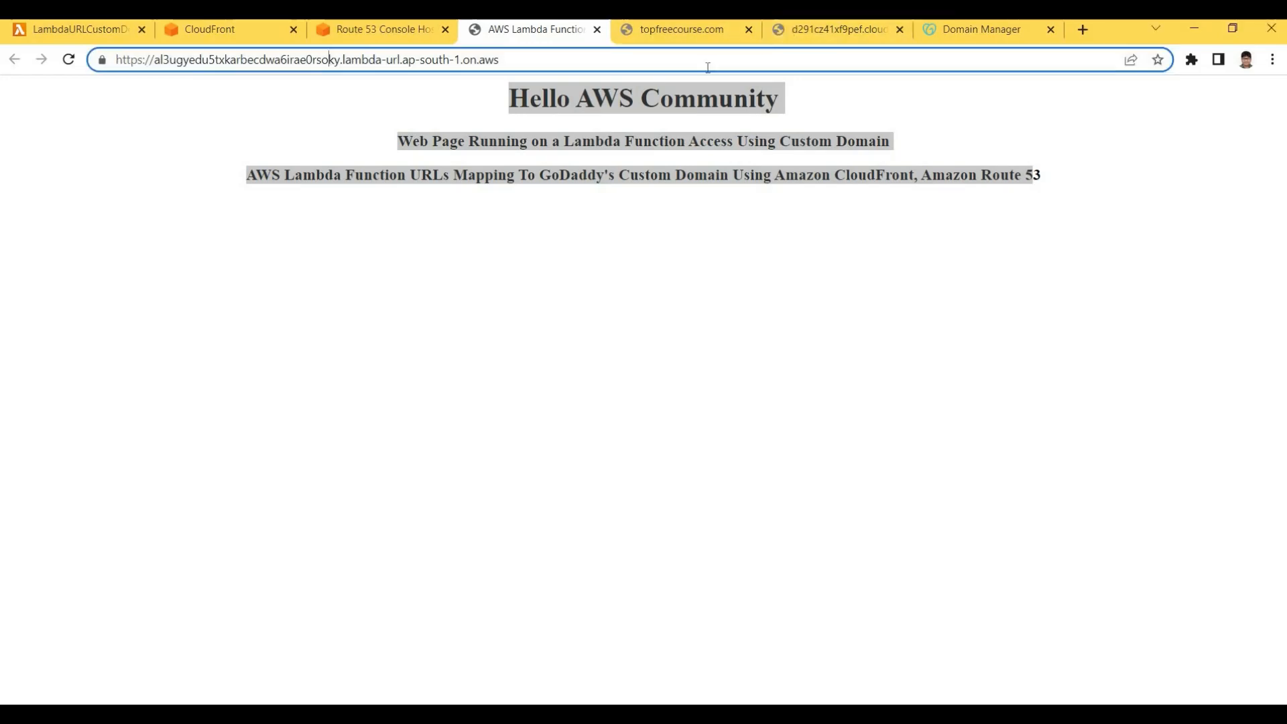
left_click(831, 30)
key("Return")
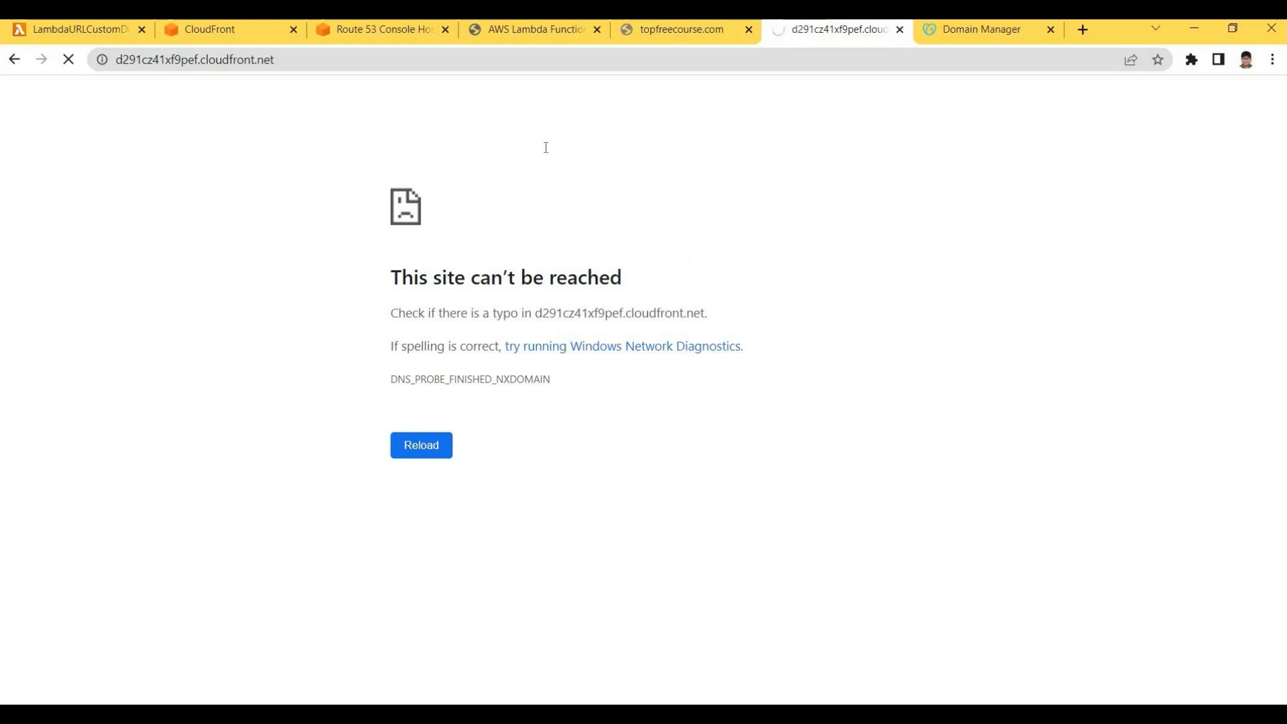
Examine the full cloudfront.net URL and the page's three headings
left_click(325, 59)
left_click(326, 59)
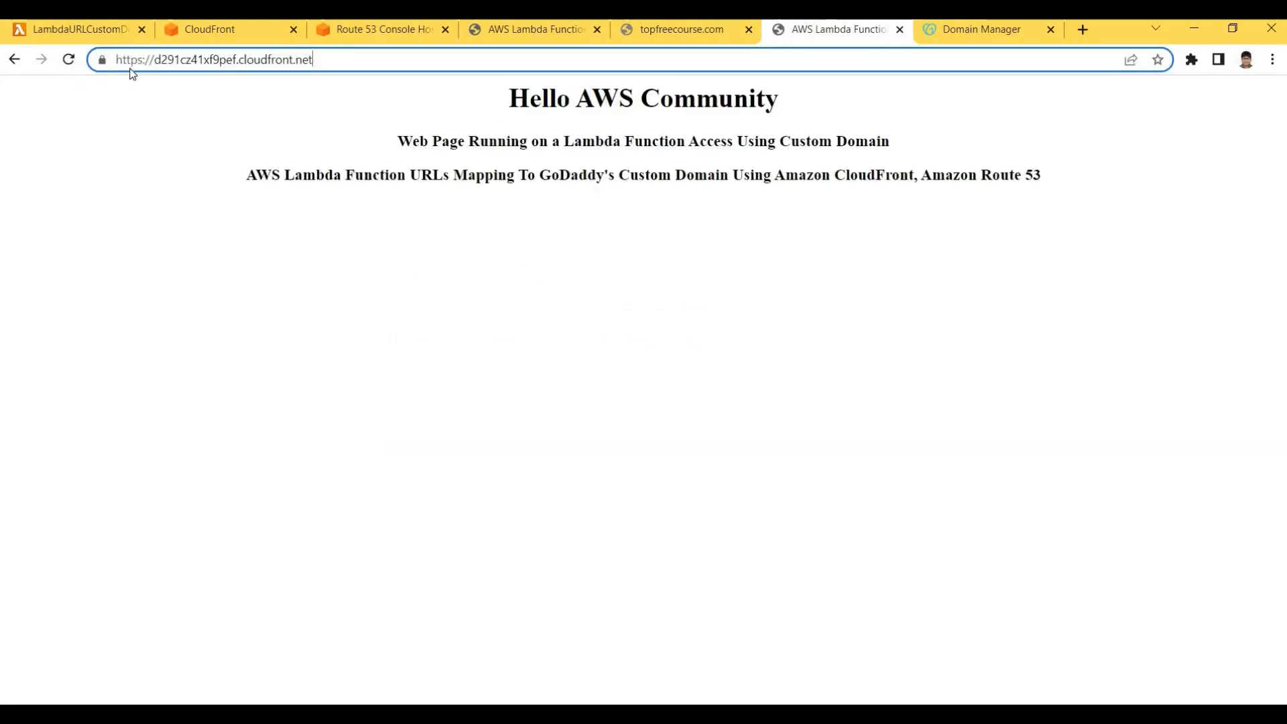
left_click_drag(325, 59, 229, 60)
left_click(174, 60)
left_click(343, 59)
left_click_drag(130, 61, 317, 61)
left_click(322, 60)
key("ctrl+a")
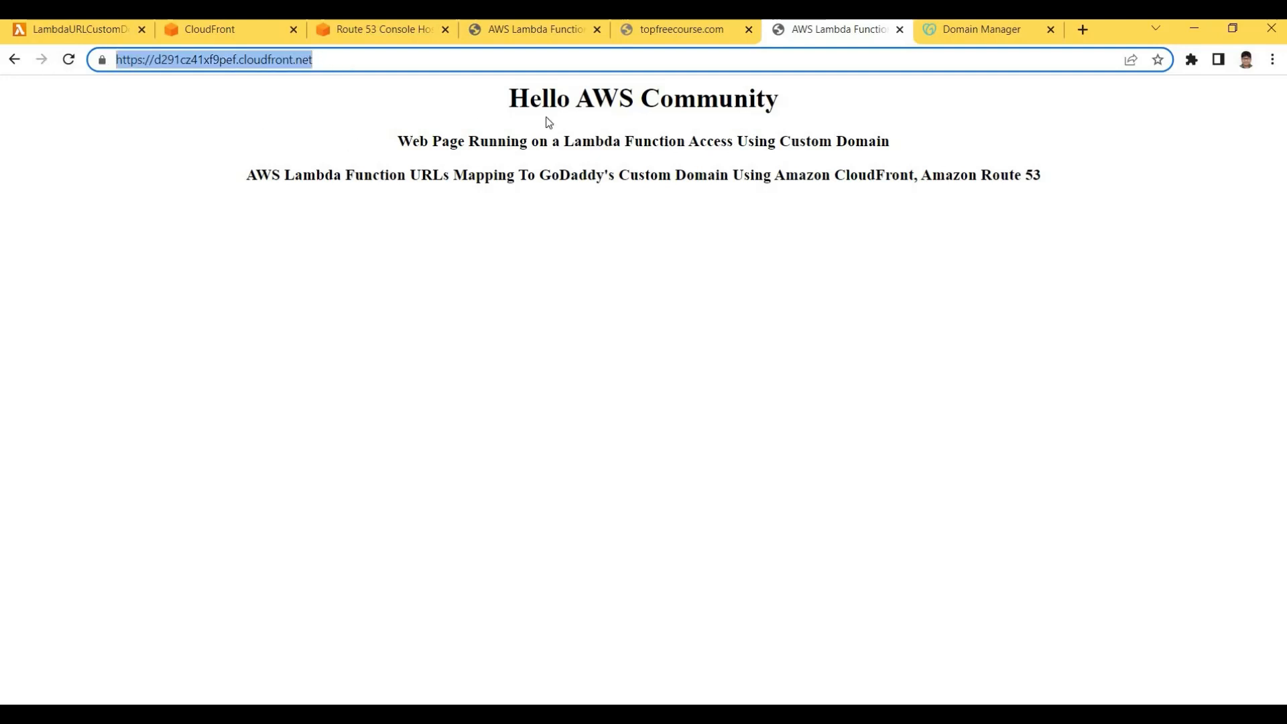
mouse_move(503, 100)
left_mouse_down()
mouse_move(900, 194)
mouse_move(1092, 201)
left_mouse_up()
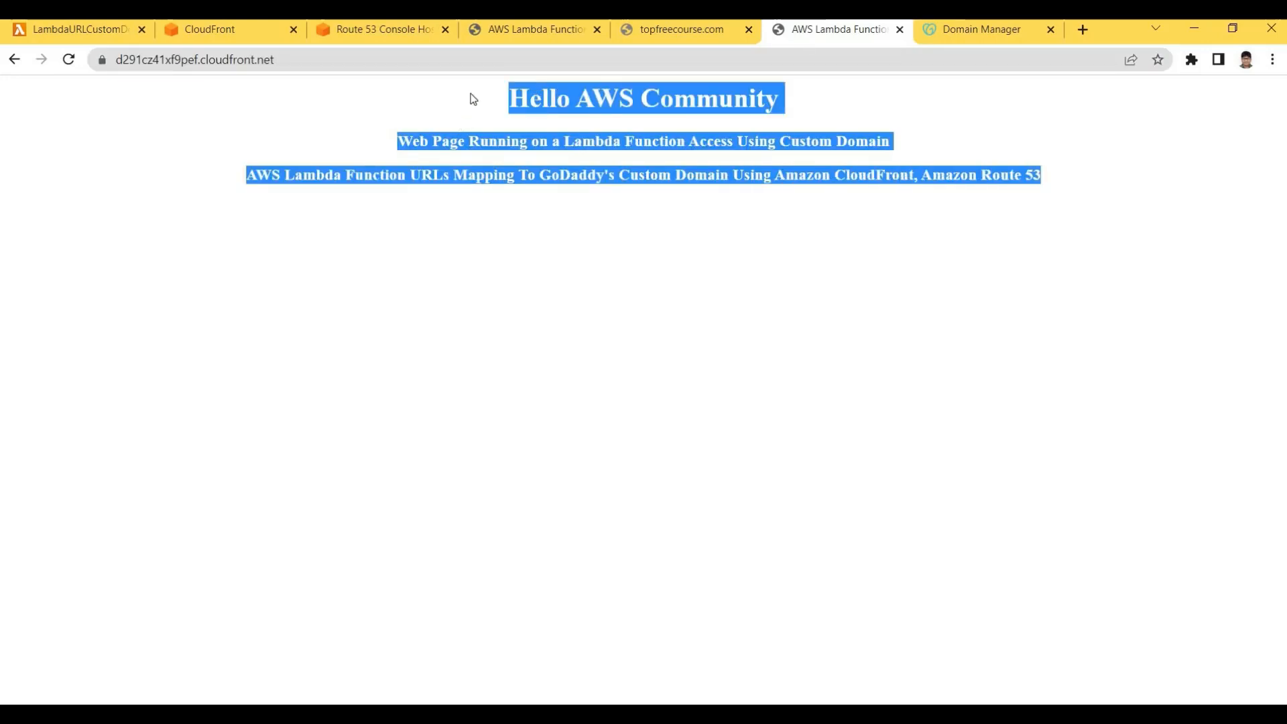
left_click(473, 99)
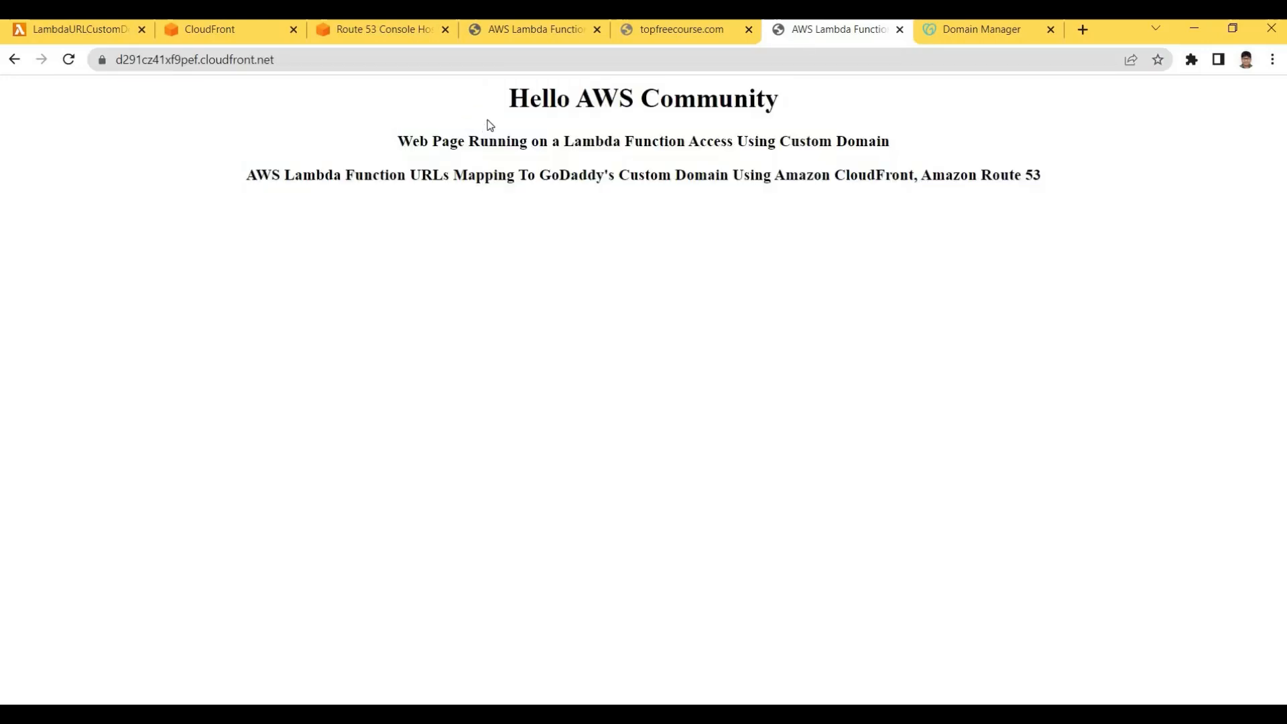
Compare the cloudfront.net page side by side with the Lambda function URL page
left_click(501, 34)
left_click(644, 93)
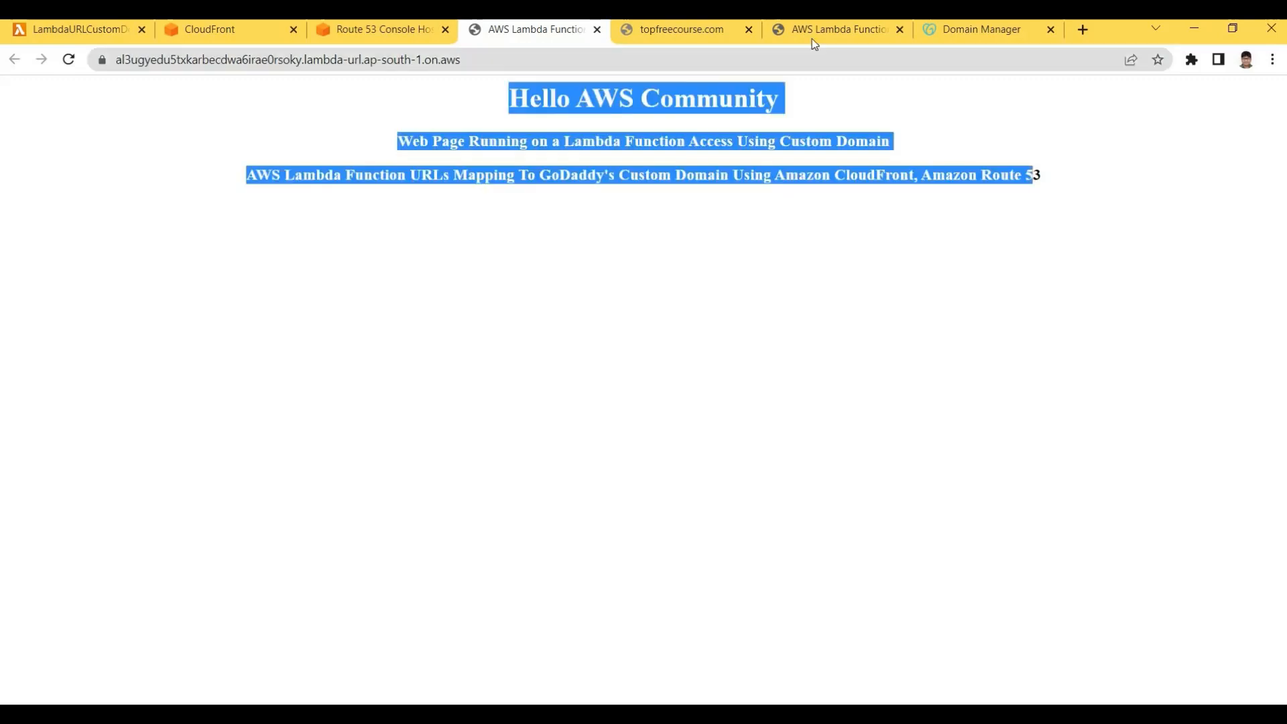
left_click(834, 33)
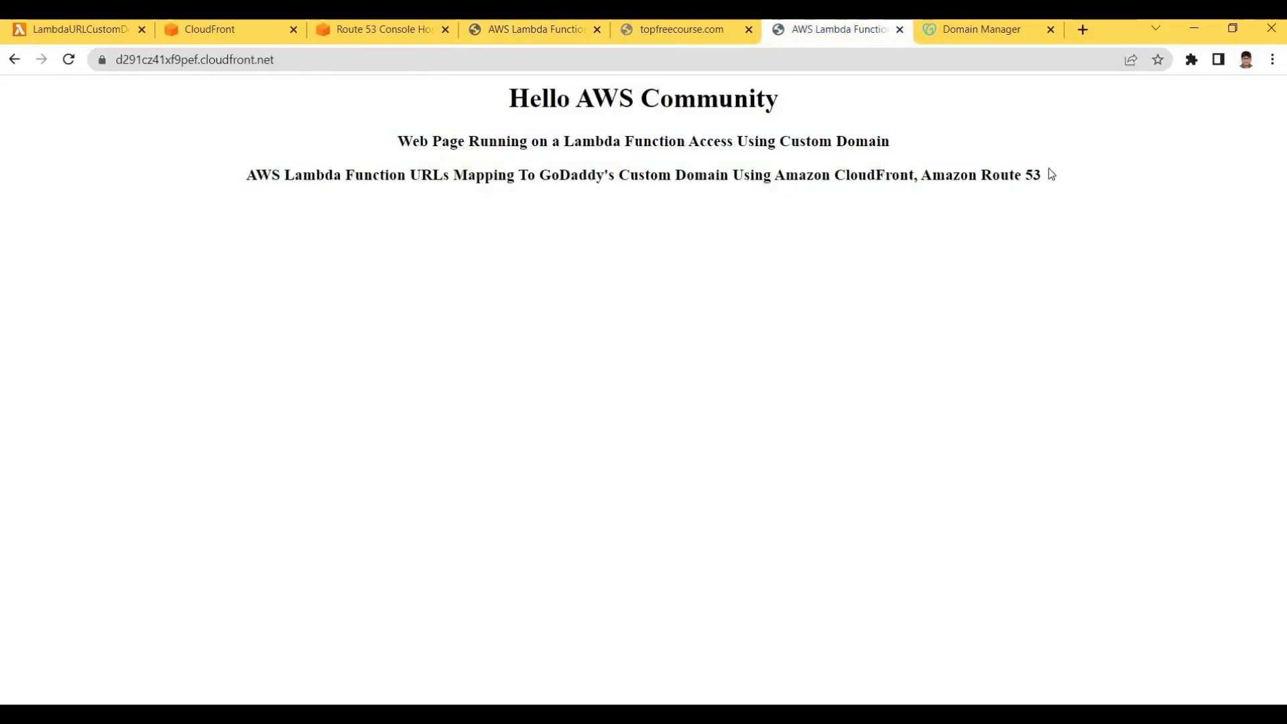
key("ctrl+a")
left_click(771, 270)
left_click_drag(1106, 181, 729, 76)
left_click(830, 29)
left_click_drag(830, 29, 659, 30)
left_click(569, 29)
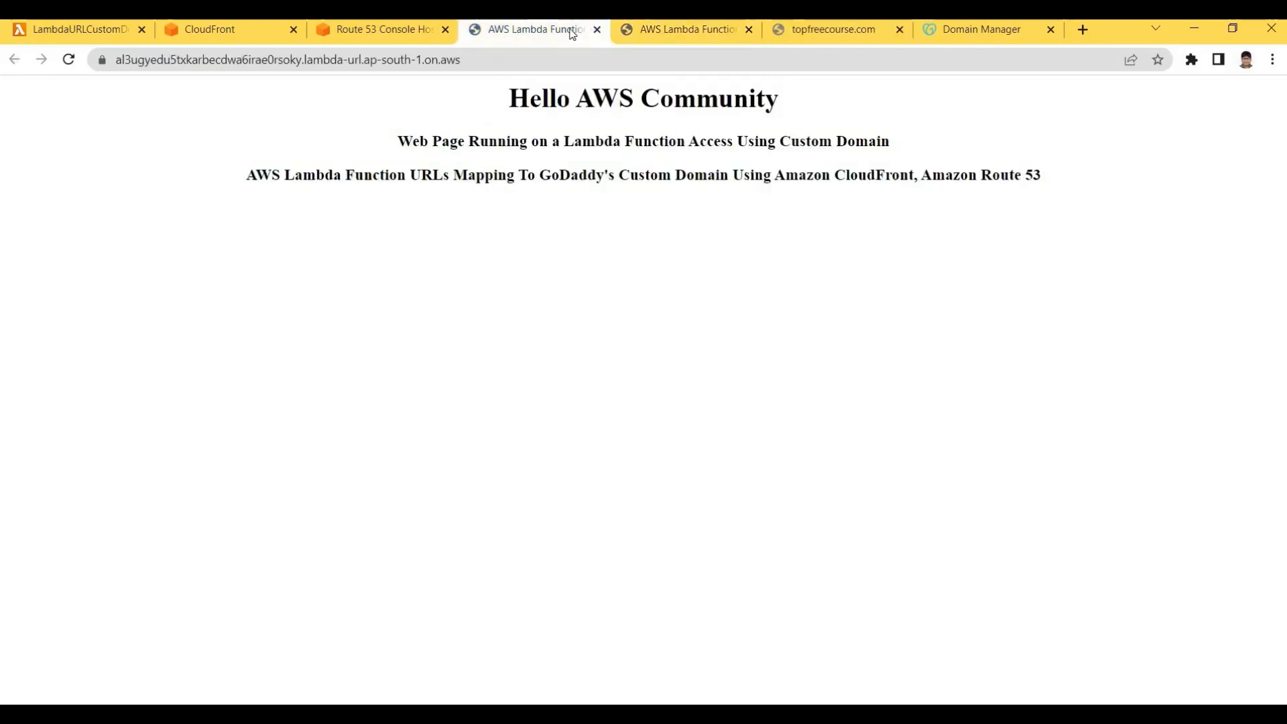
left_click(647, 31)
left_click(571, 31)
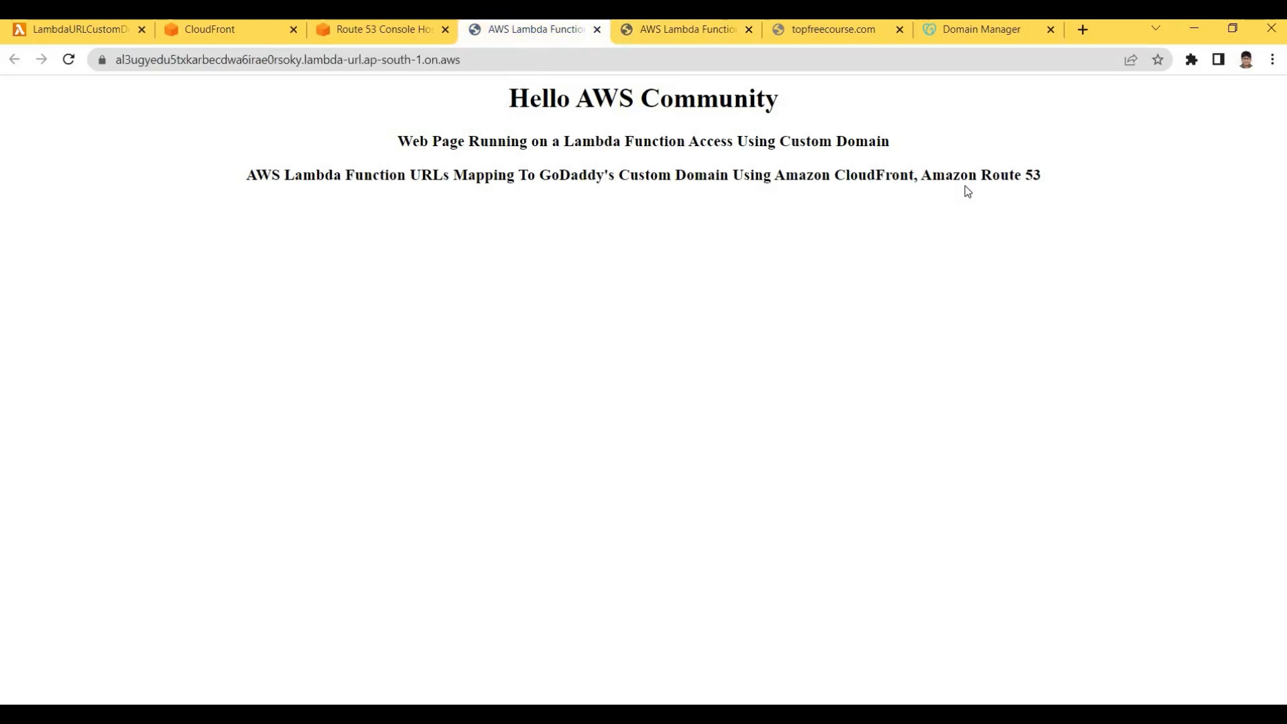
left_click_drag(1000, 190, 461, 106)
left_click(416, 97)
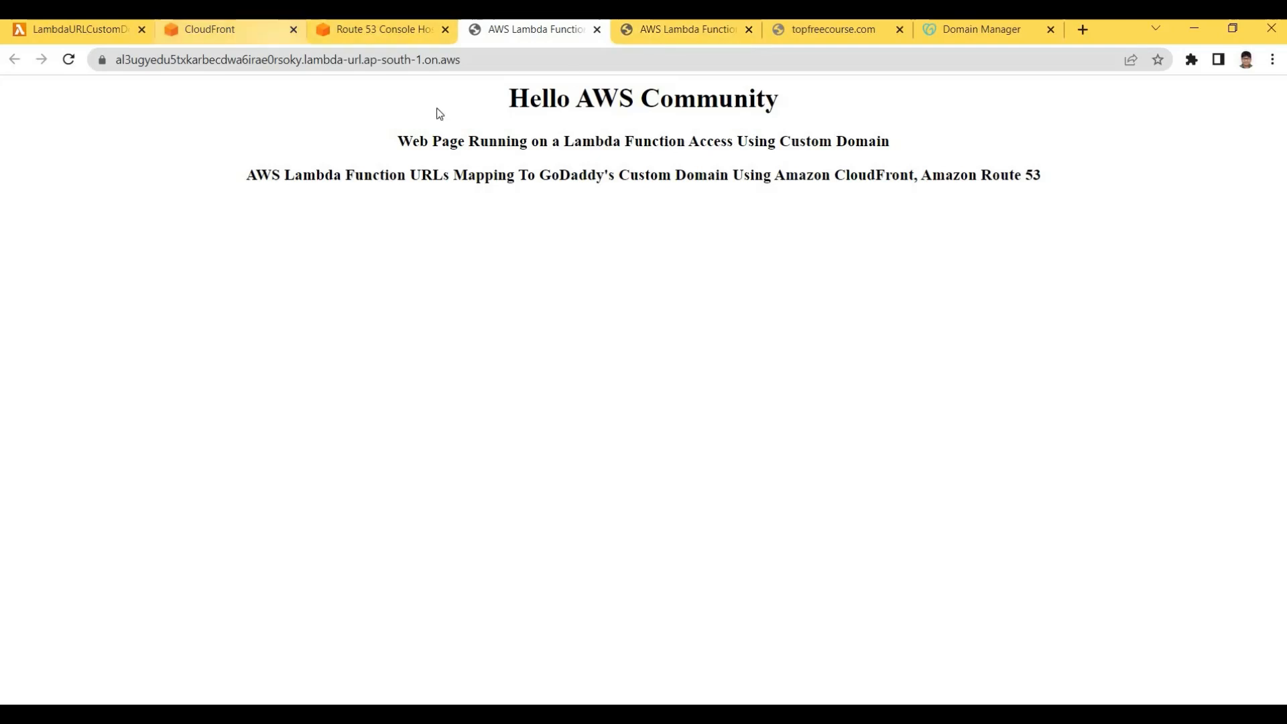
Confirm the cloudfront.net page shows the same Hello AWS Community text
key("ctrl+Tab")
left_click_drag(1051, 180, 231, 96)
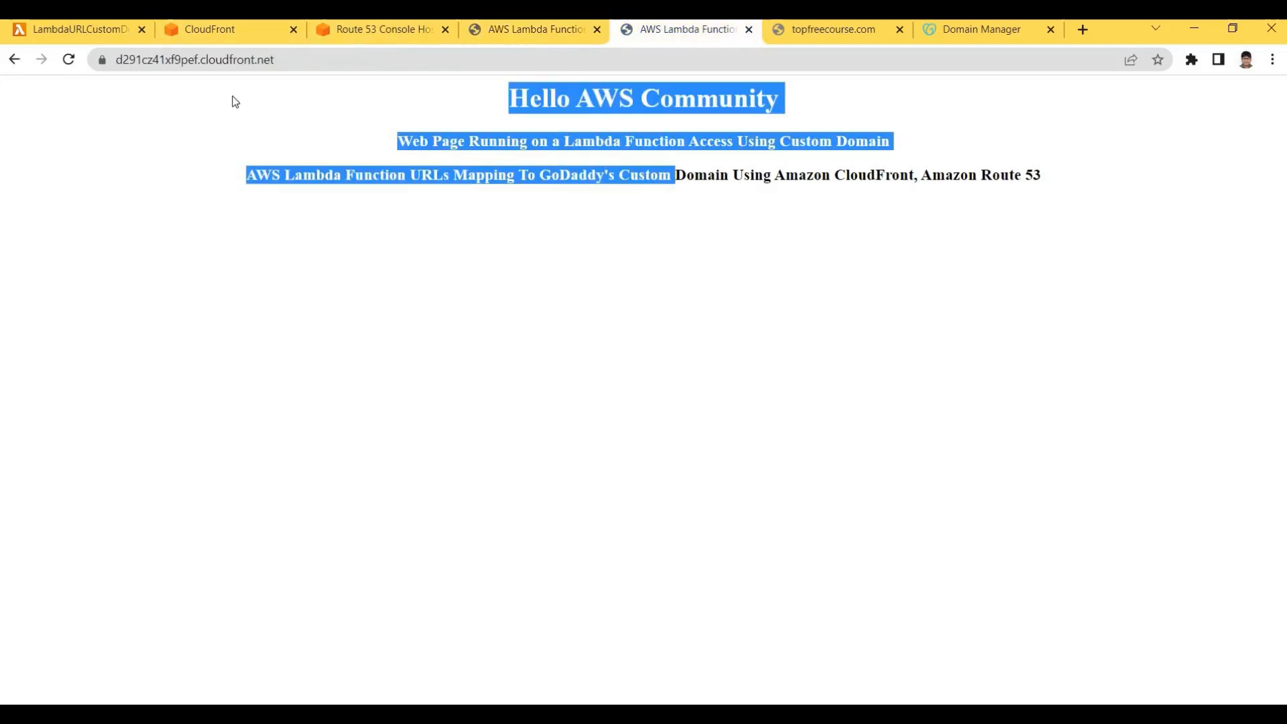
left_click(251, 60)
left_click_drag(274, 60, 322, 60)
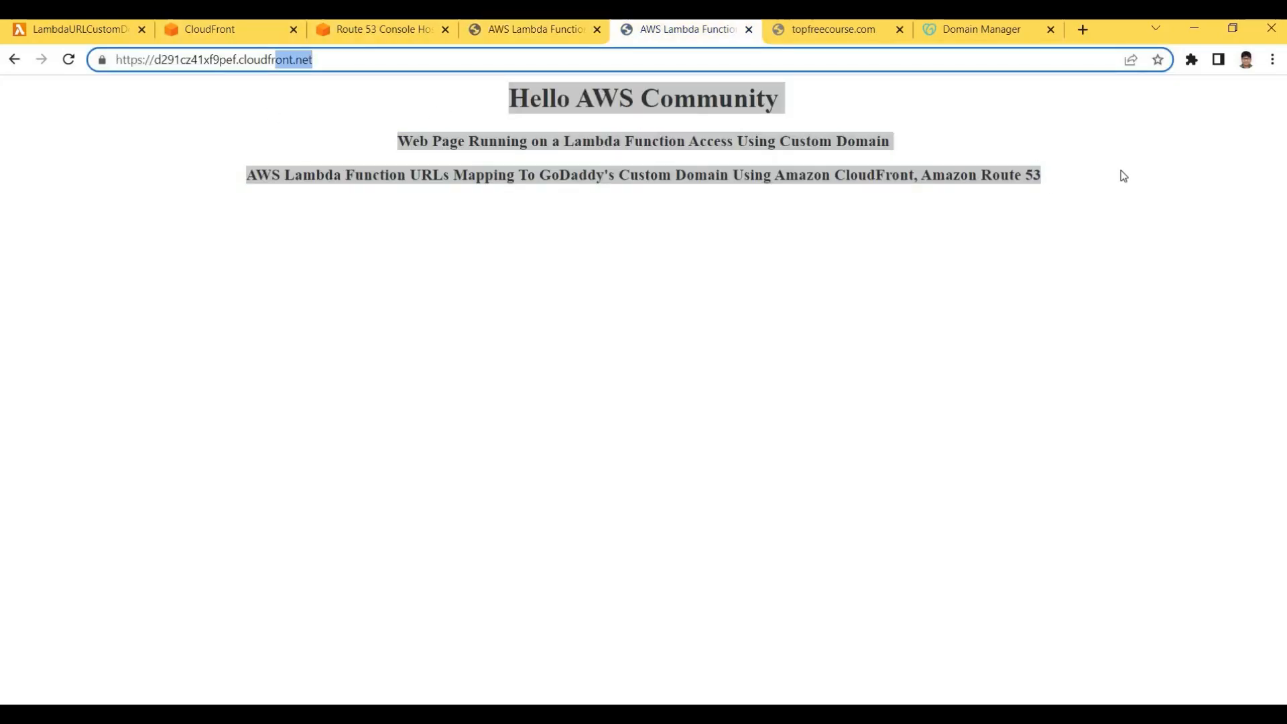
left_click_drag(500, 107, 1123, 175)
left_click(527, 132)
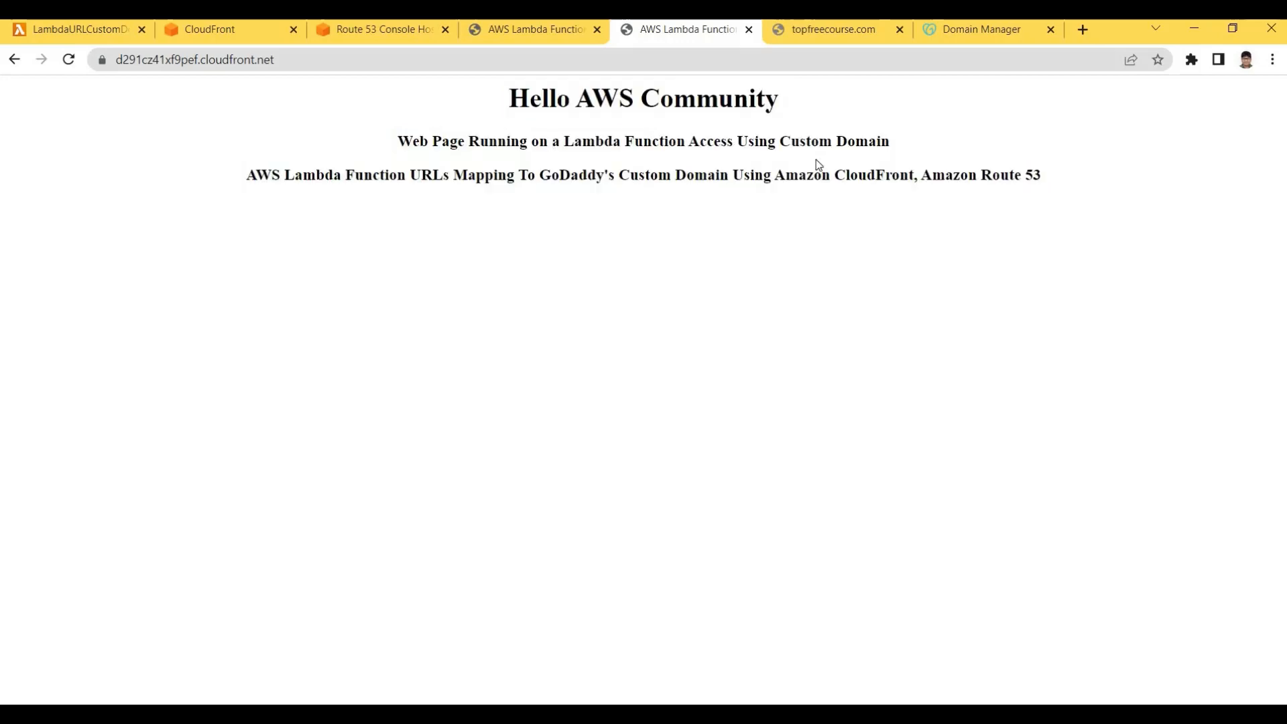
left_click_drag(1039, 184, 379, 122)
left_click(375, 89)
Reload topfreecourse.com, still unreachable, and compare it with the CloudFront-served page
left_click(809, 38)
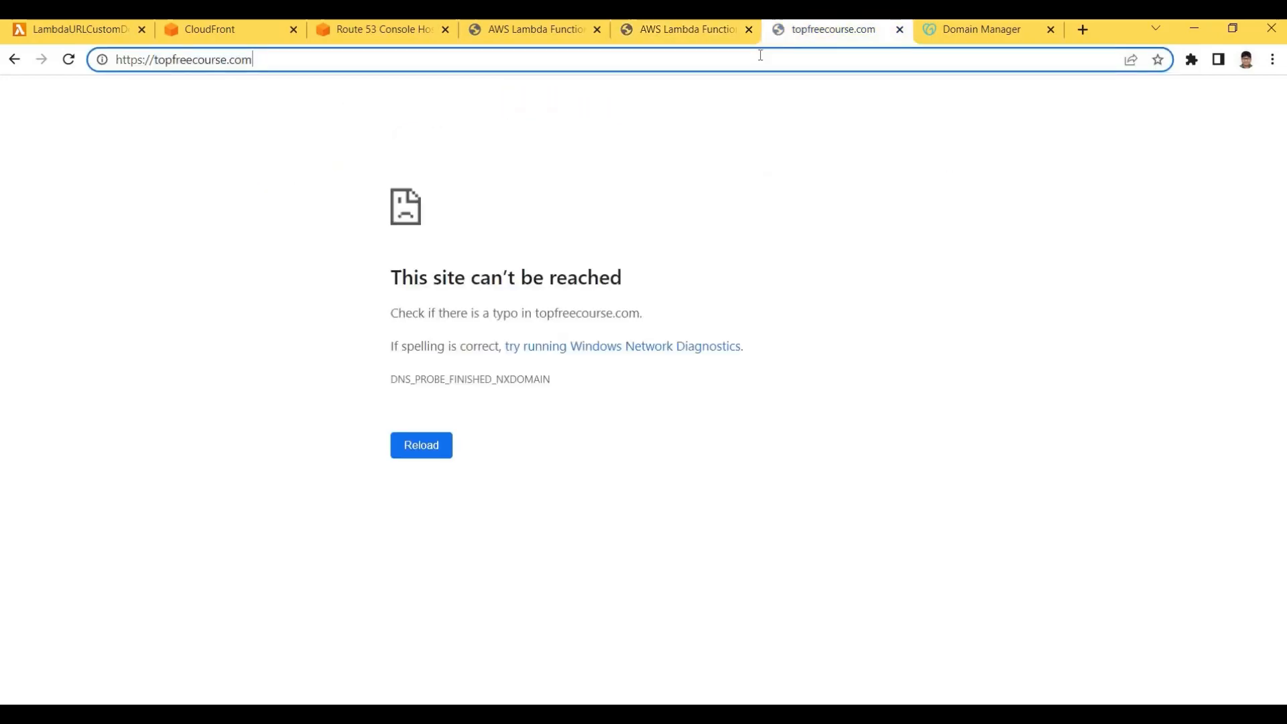
key("Return")
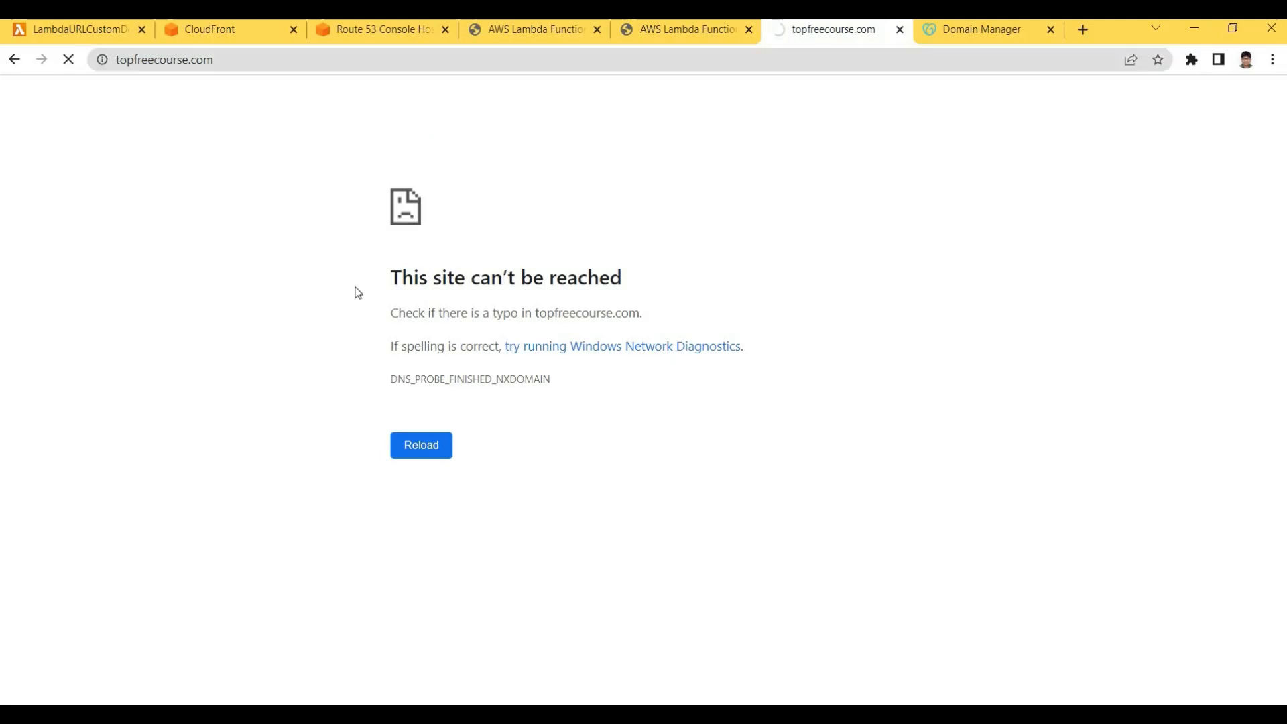
left_click_drag(642, 288, 389, 268)
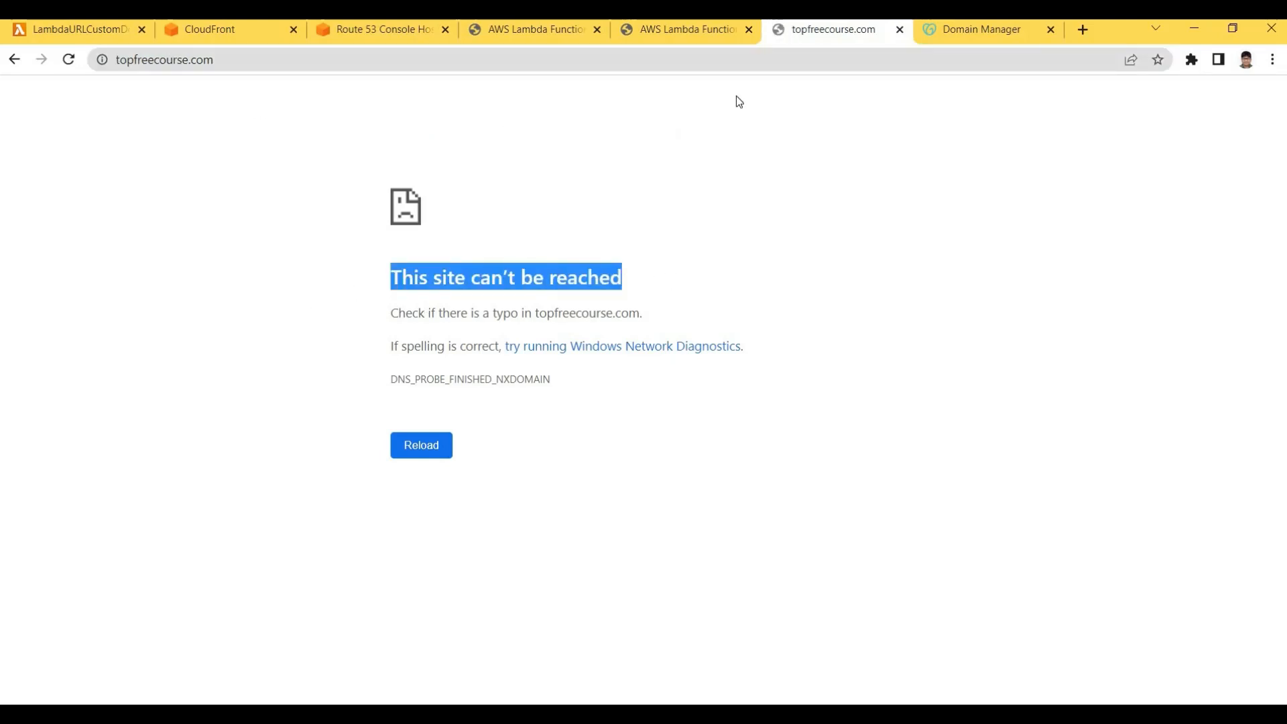
left_click(652, 31)
left_click_drag(356, 138, 1061, 198)
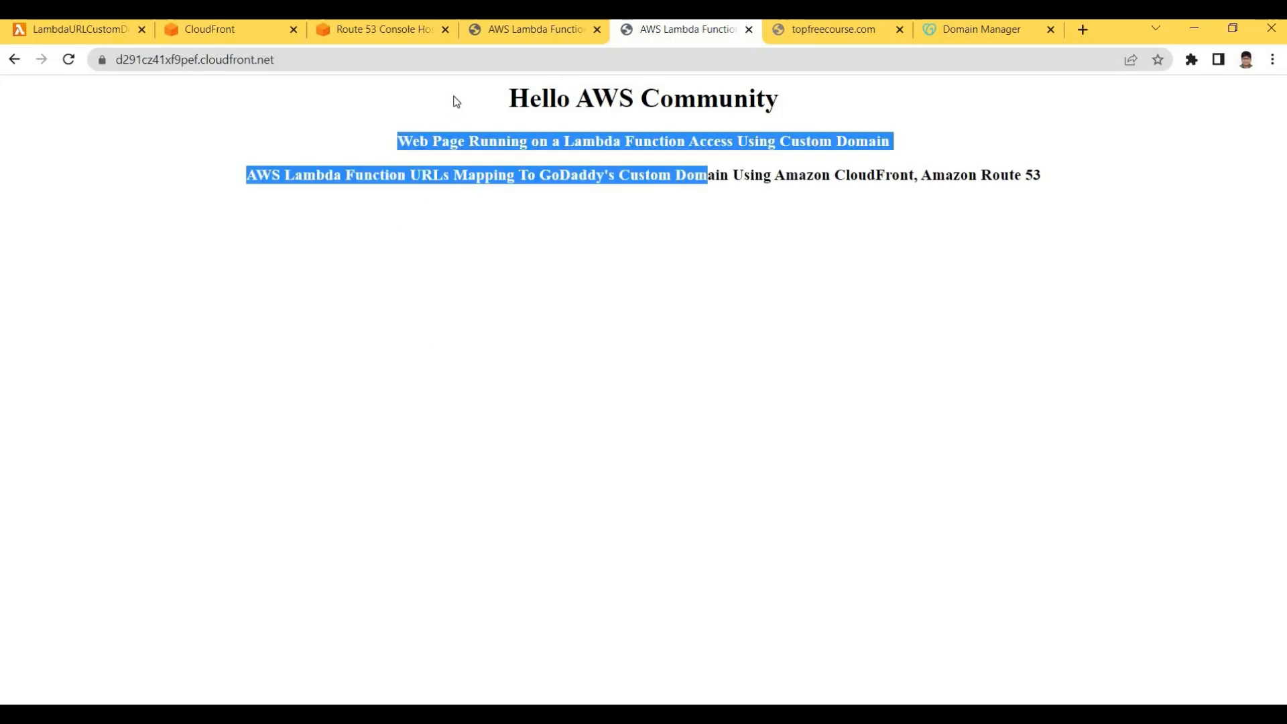
left_click(1032, 171)
left_click_drag(939, 120, 499, 93)
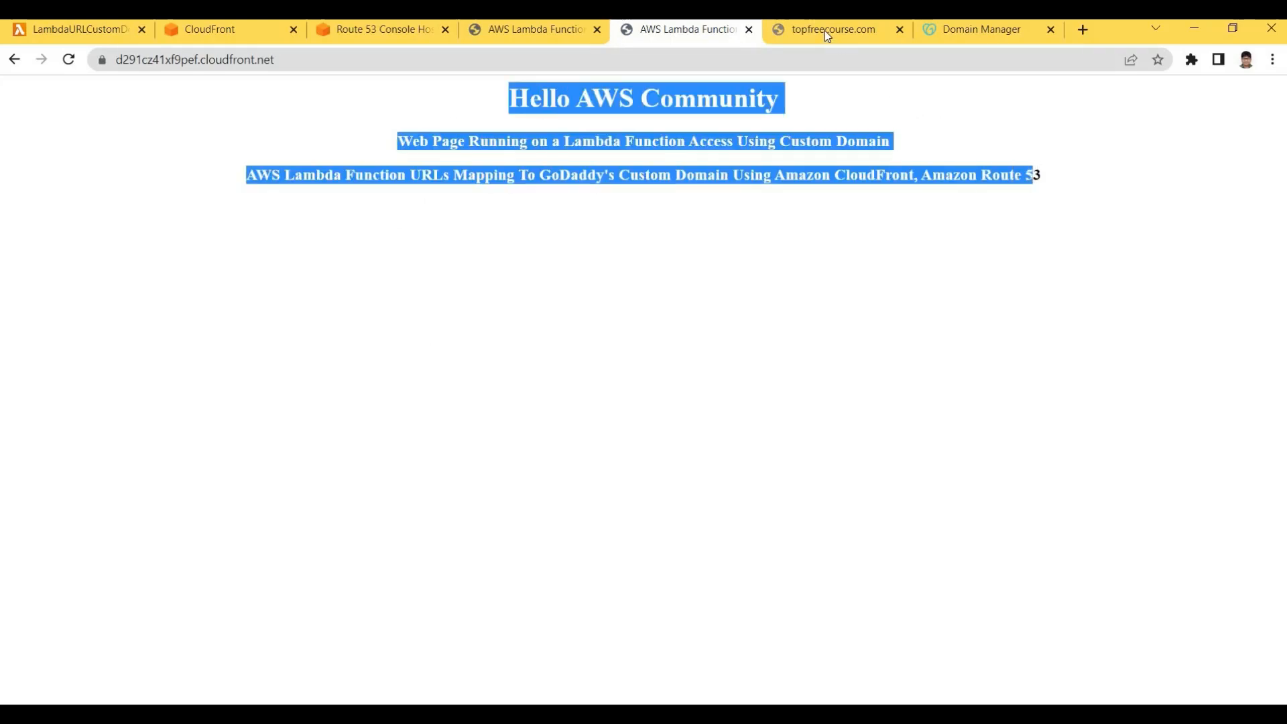
left_click(824, 30)
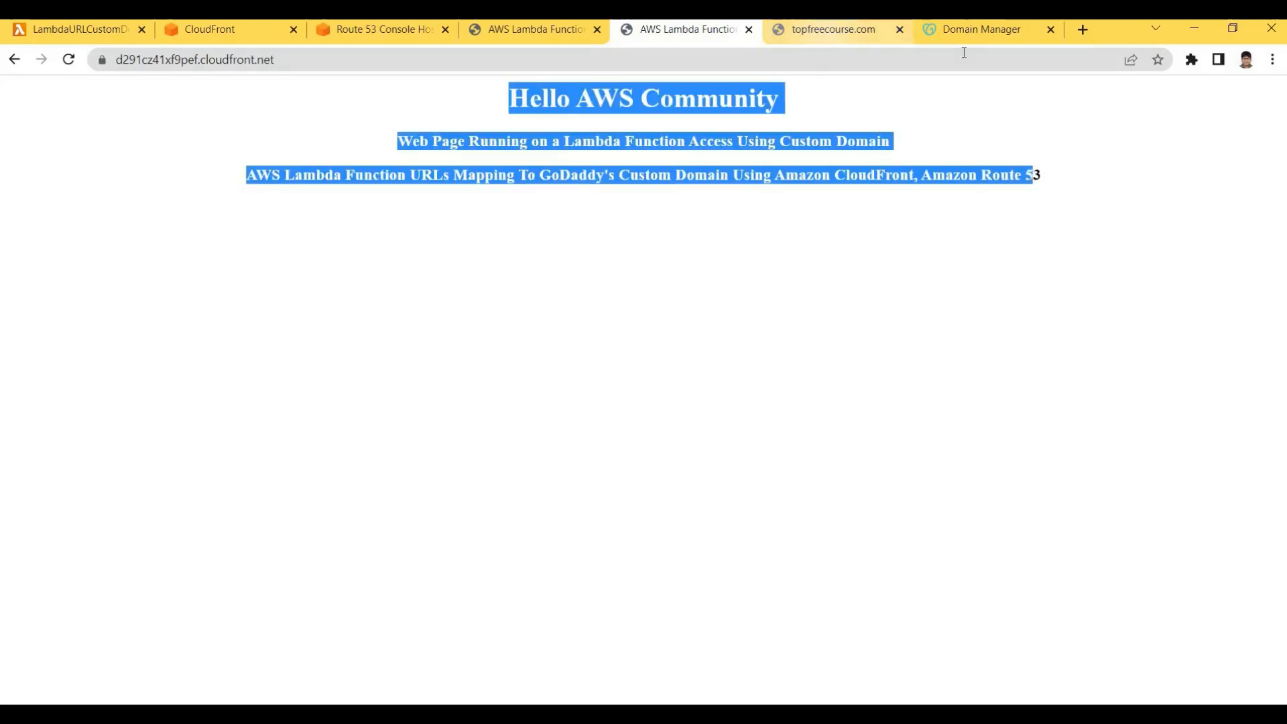
Cycle through the Route 53, Lambda and CloudFront tabs, returning to the distributions list
left_click(381, 30)
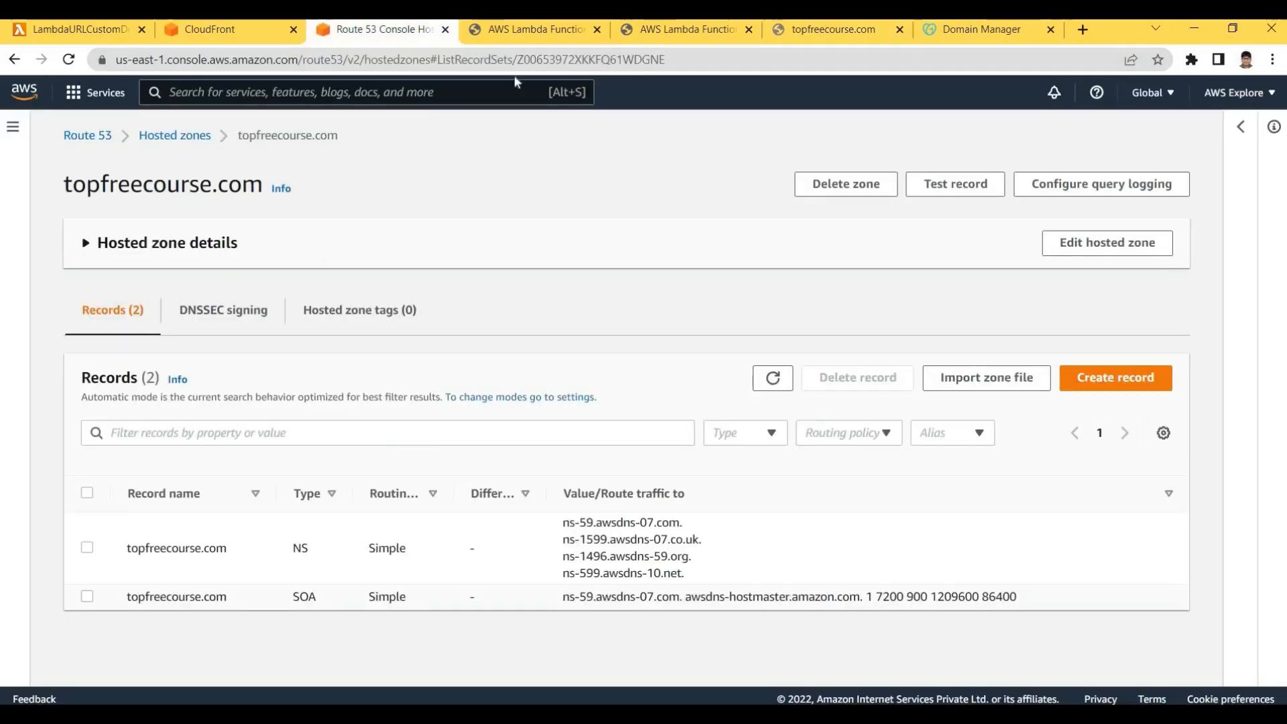
left_click(518, 34)
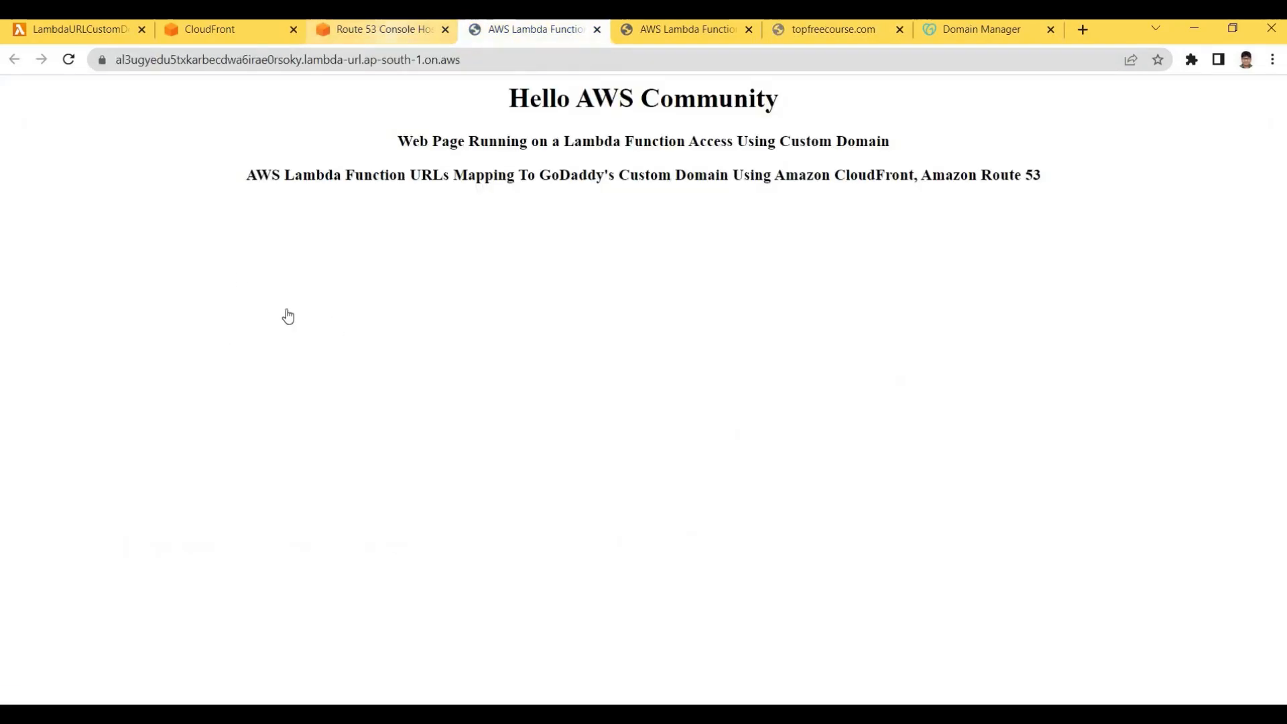
key("ctrl+shift+Tab")
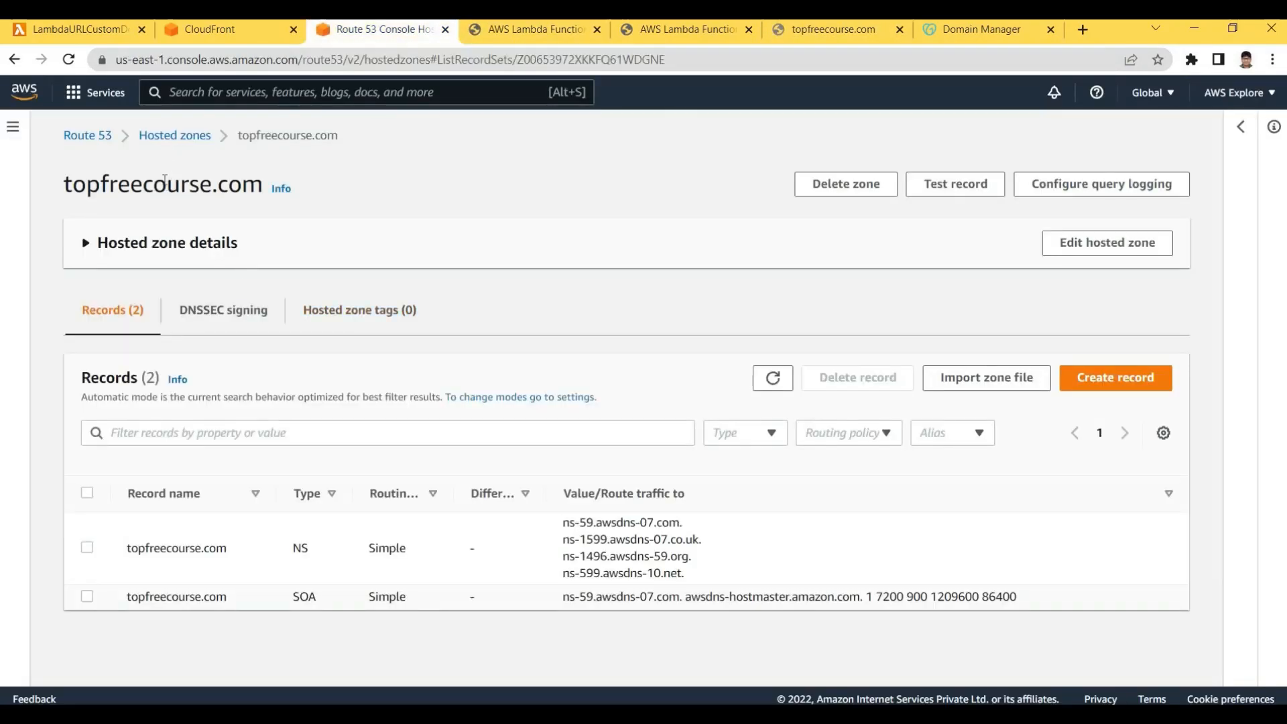
key("ctrl+shift+Tab")
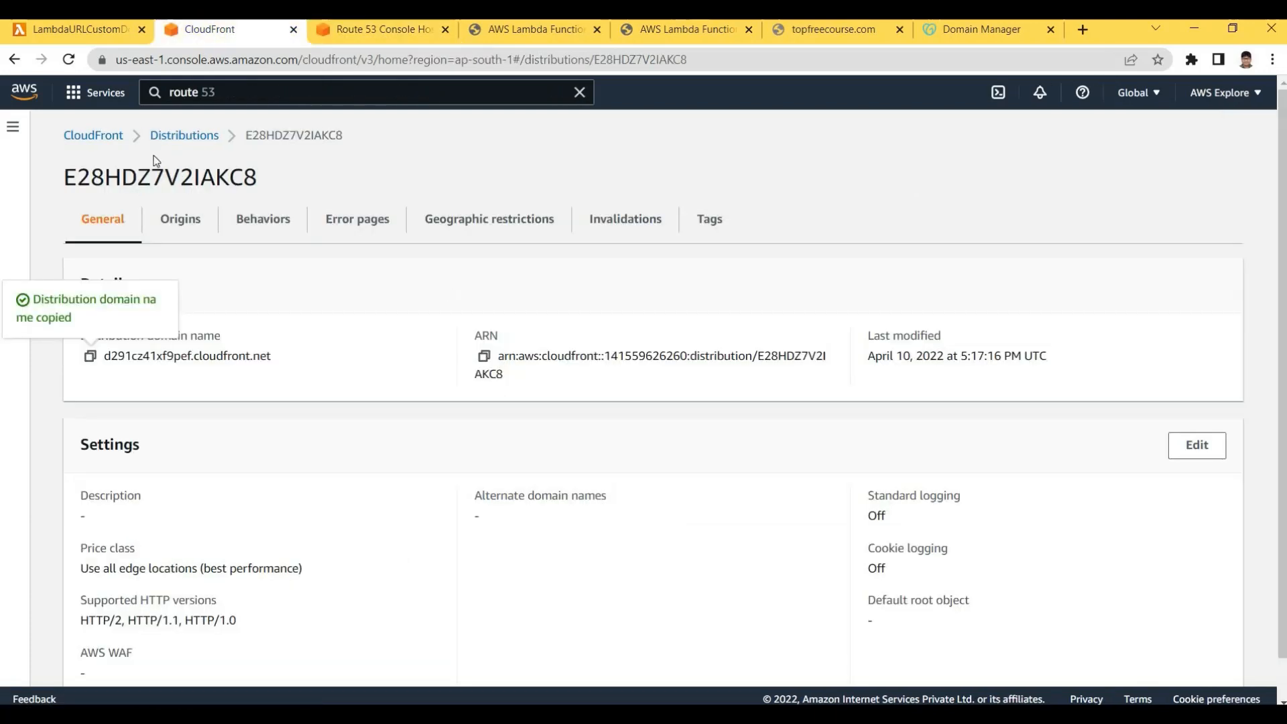
left_click(179, 136)
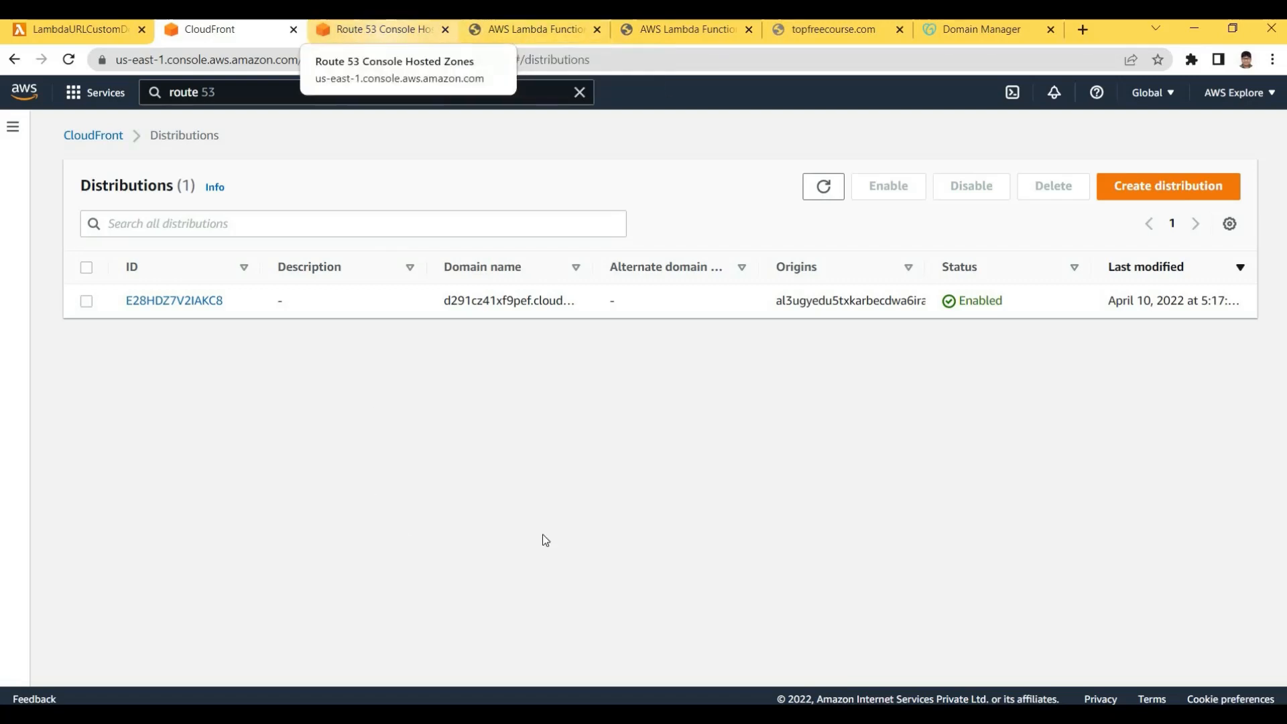
key("ctrl+Tab")
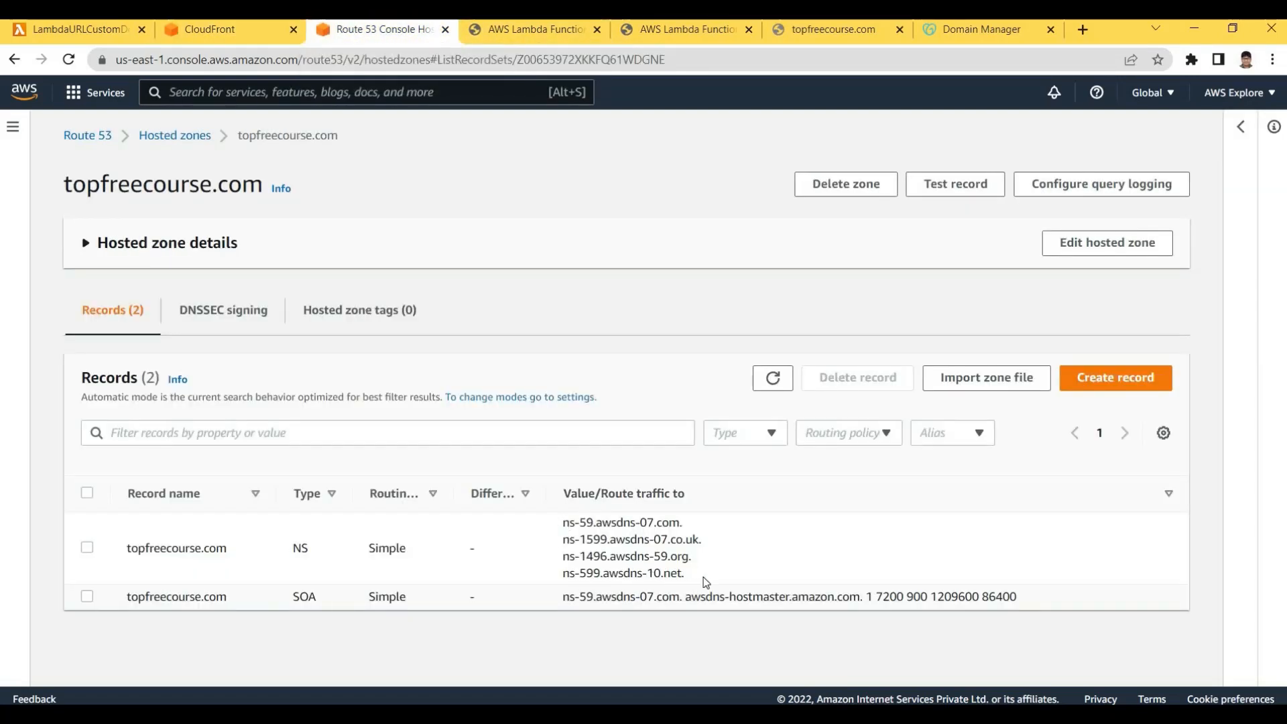
Select the four NS name server values in the topfreecourse.com hosted zone
triple_click(604, 540)
left_click(703, 576)
left_click_drag(563, 522, 683, 574)
left_click(678, 567)
left_click_drag(563, 521, 677, 573)
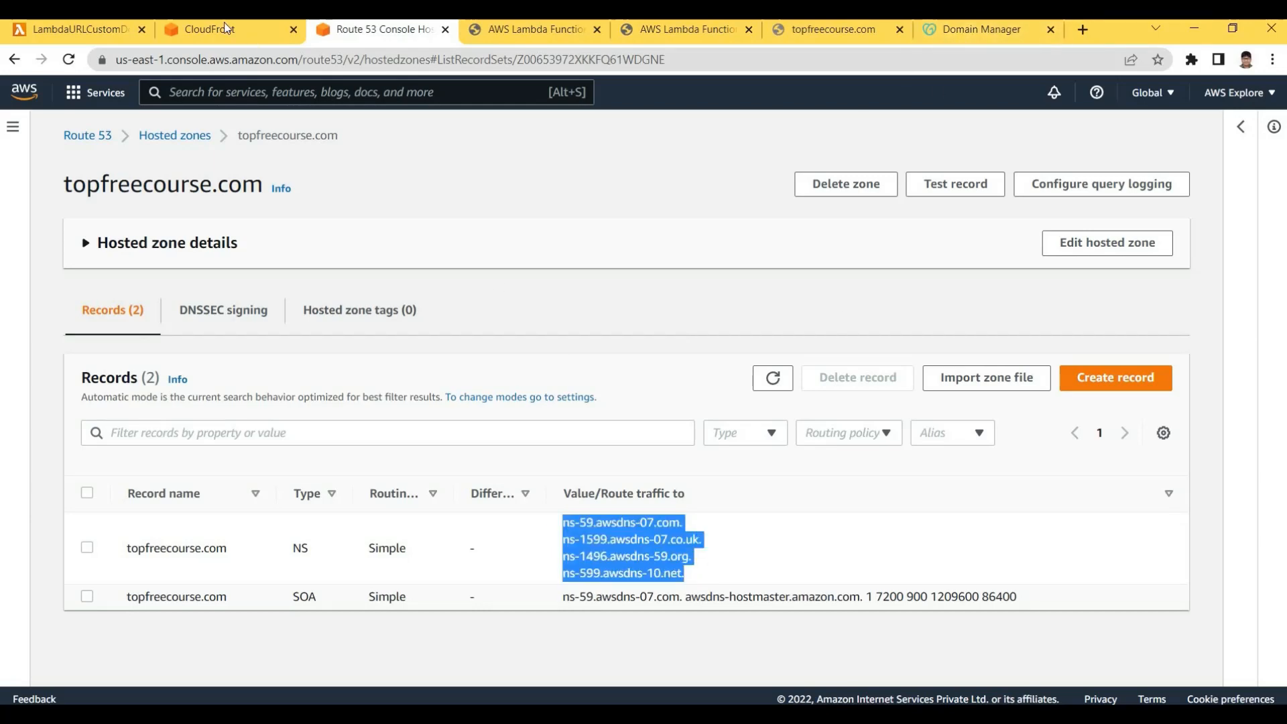
left_click(307, 96)
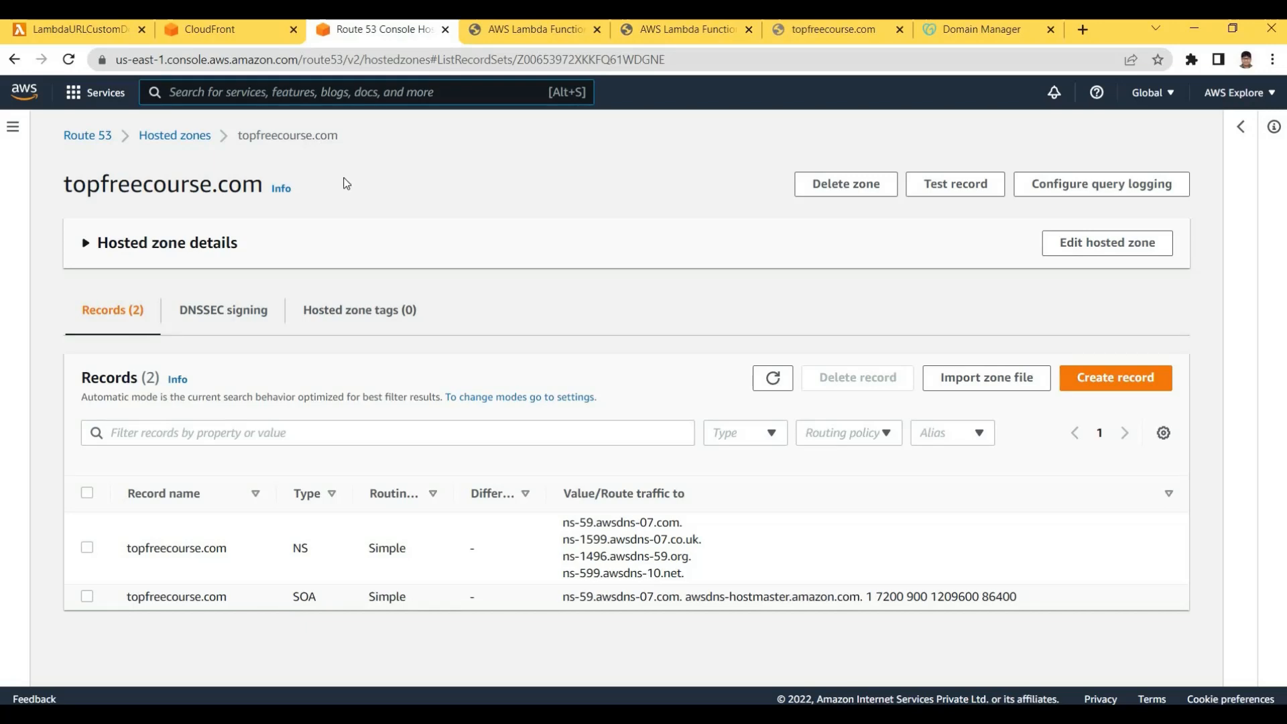
Search 'cer' in the AWS search bar and open Certificate Manager
type("clo")
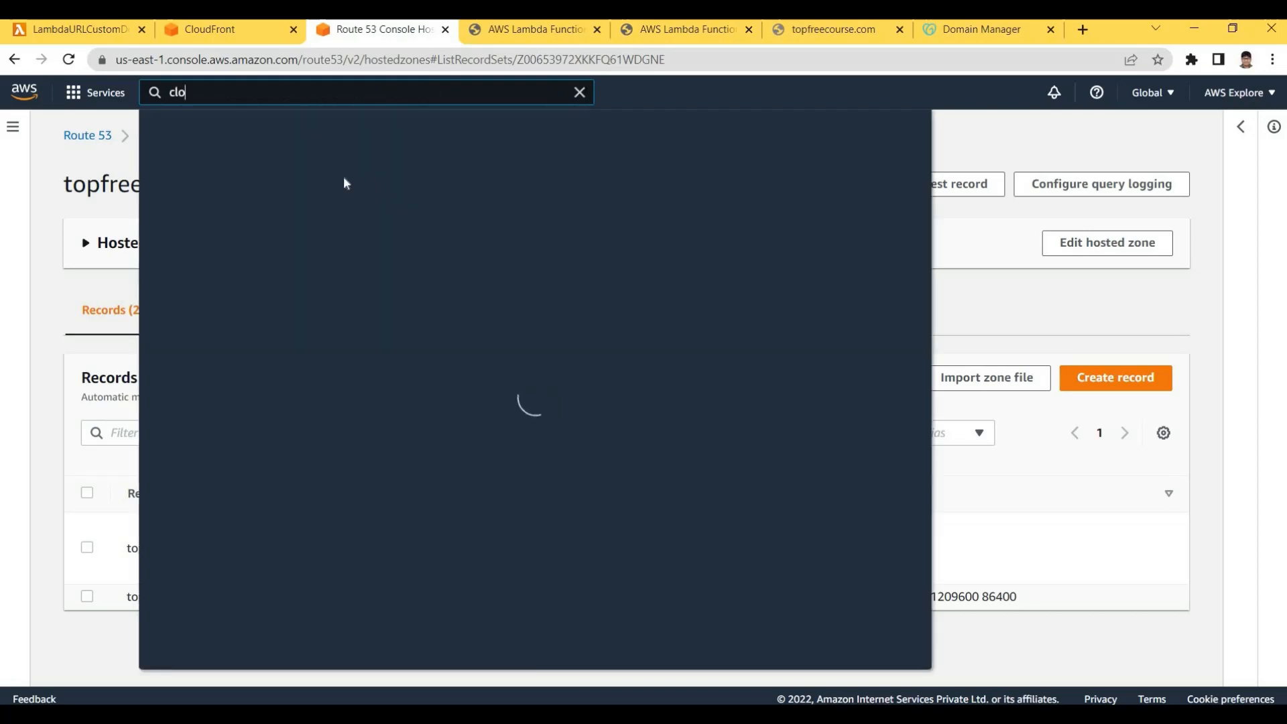
key("BackSpace")
key("BackSpace")
key("BackSpace")
type("cer")
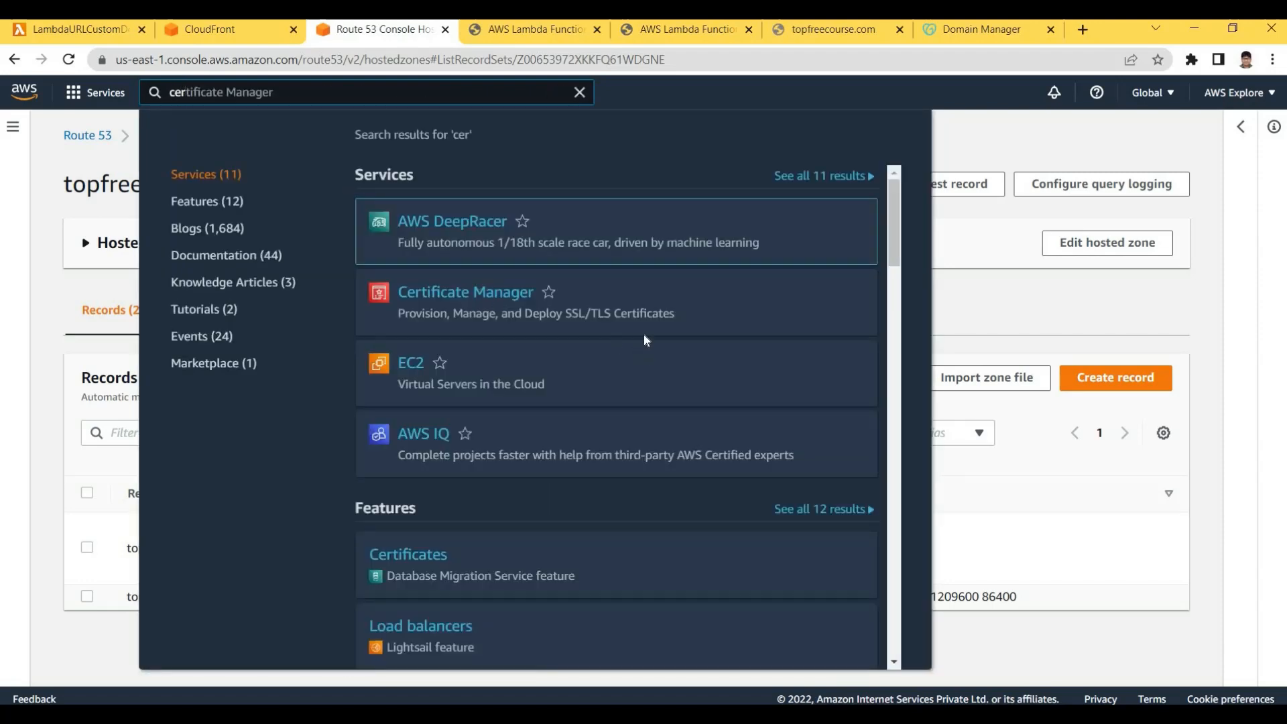
key("Return")
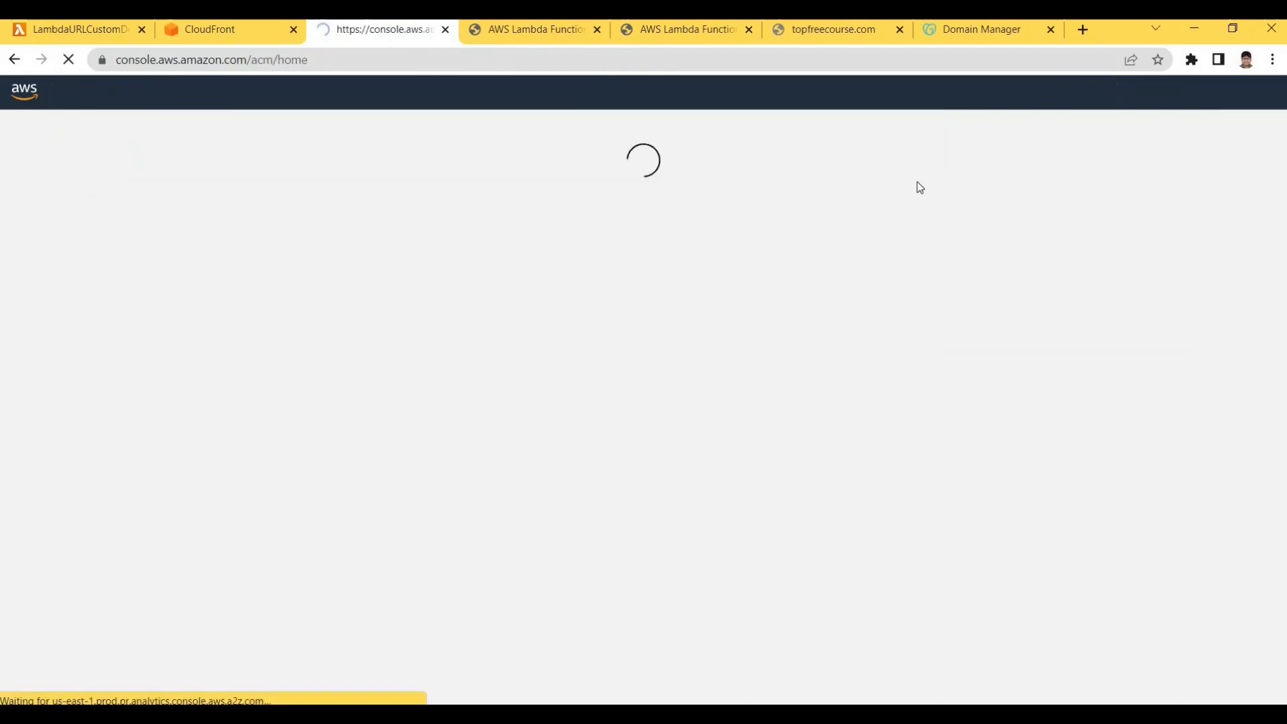
Return to the CloudFront tab and navigate back to the distributions list
left_click(542, 29)
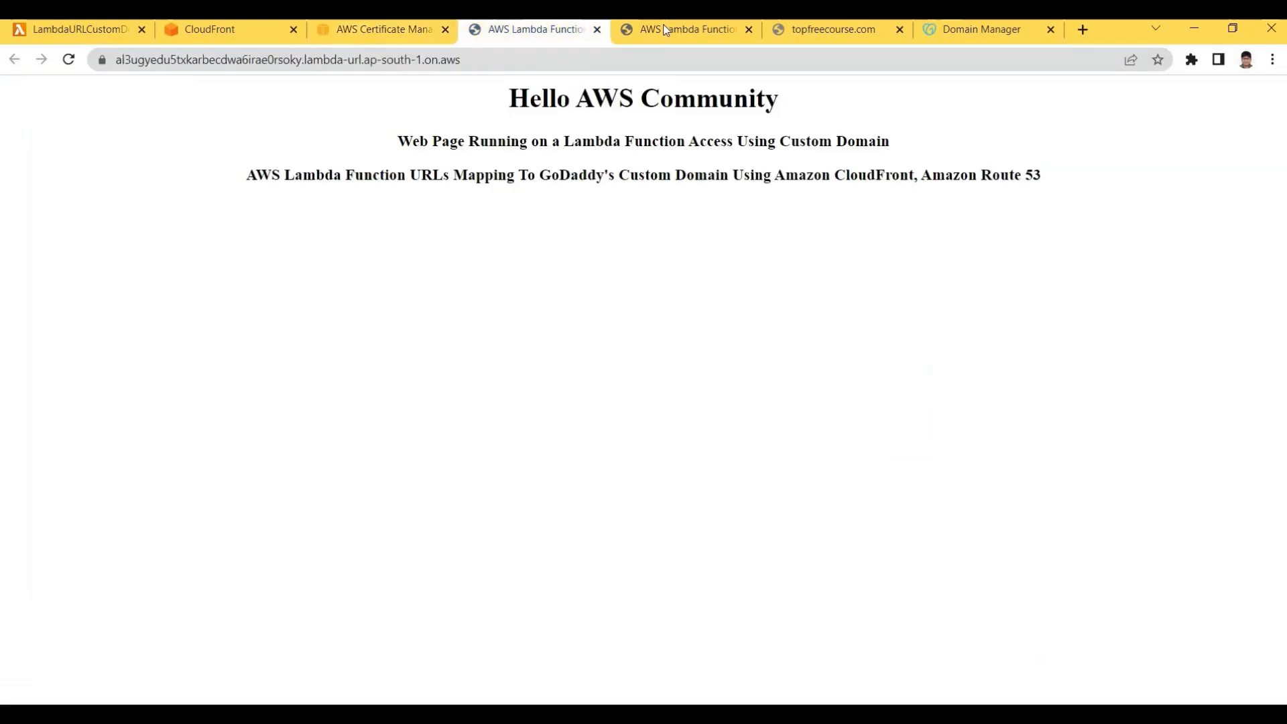
left_click(665, 30)
left_click(275, 29)
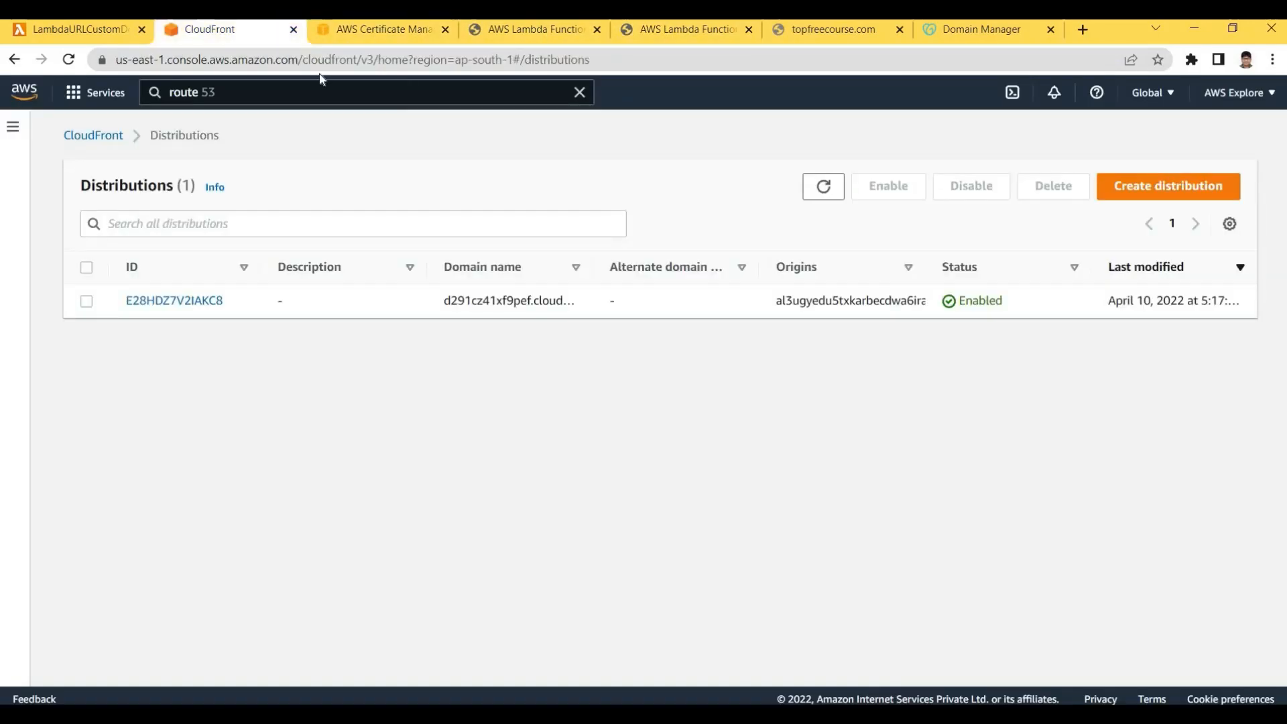
key("ctrl+Tab")
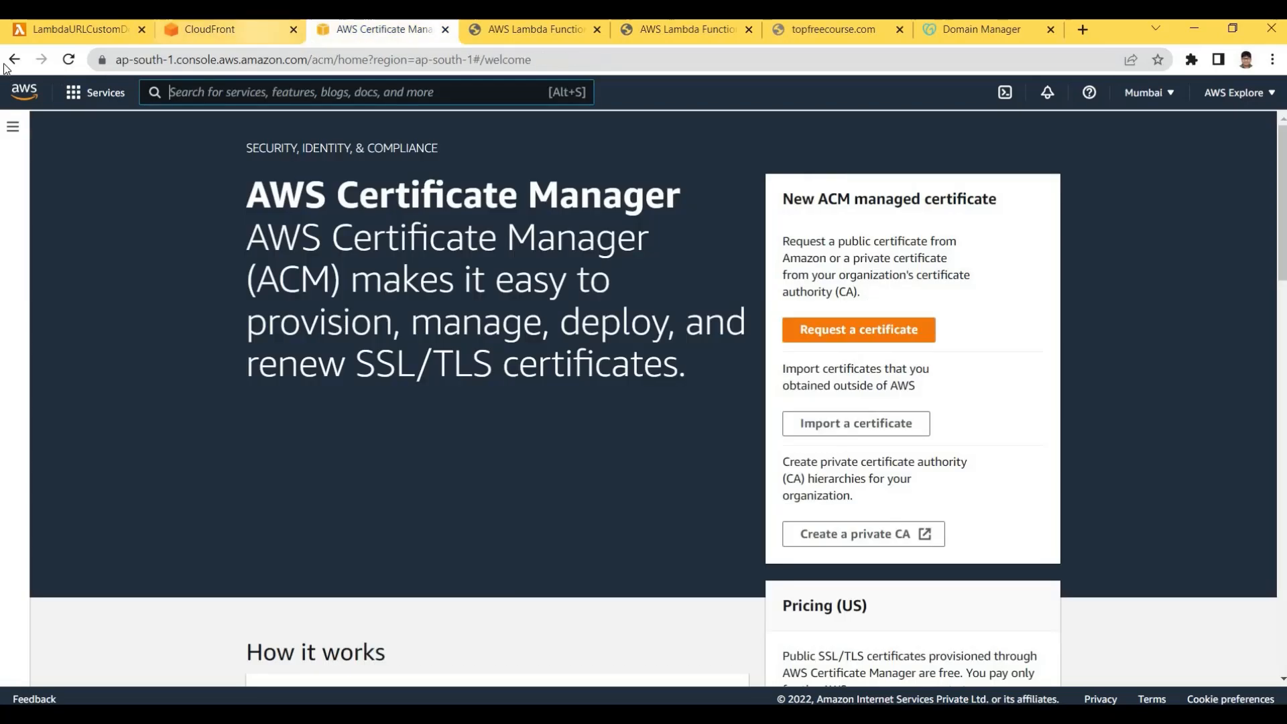
key("ctrl+shift+Tab")
left_click(12, 60)
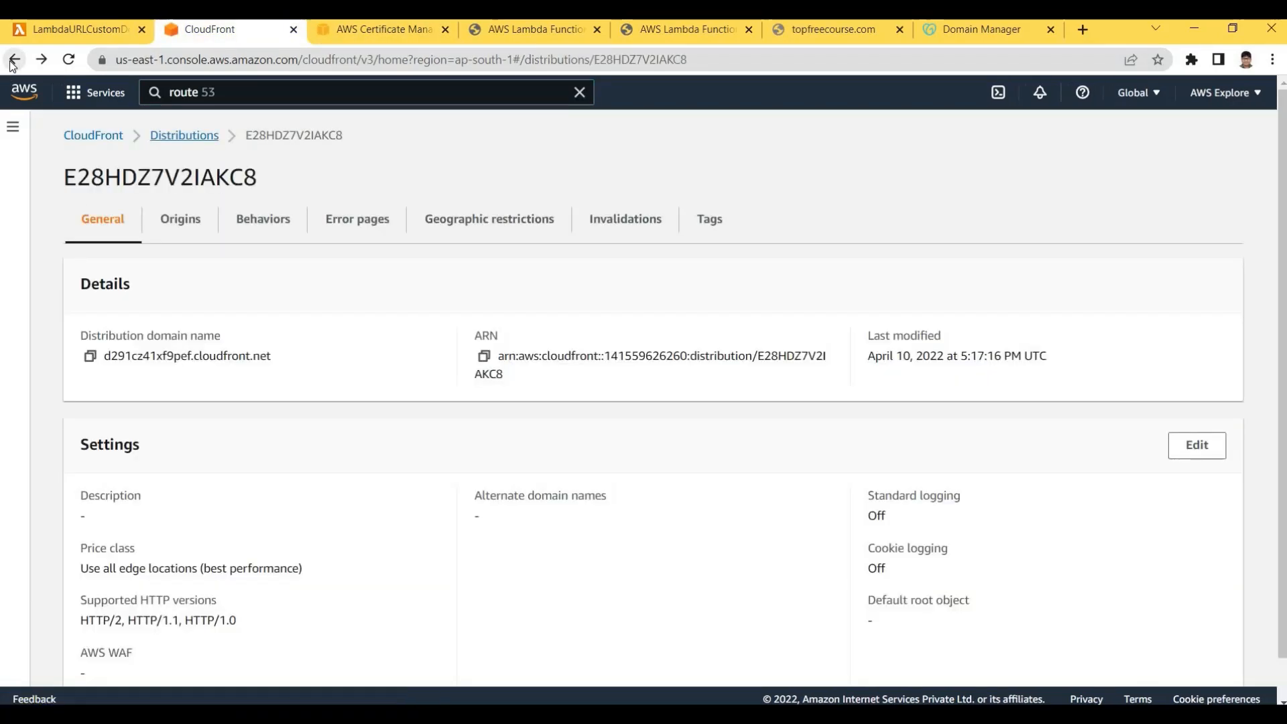
left_click(12, 61)
left_click(12, 60)
left_click(12, 60)
left_click(12, 60)
left_click(14, 60)
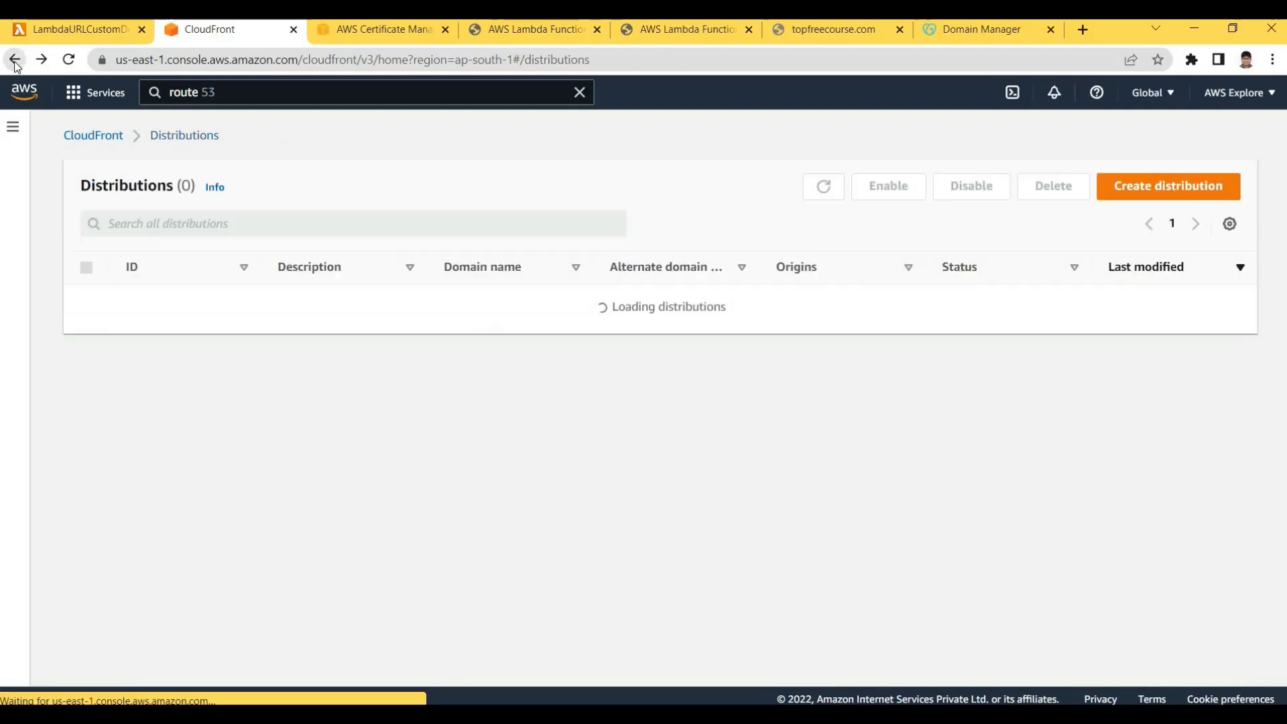
left_click(14, 61)
left_click(14, 60)
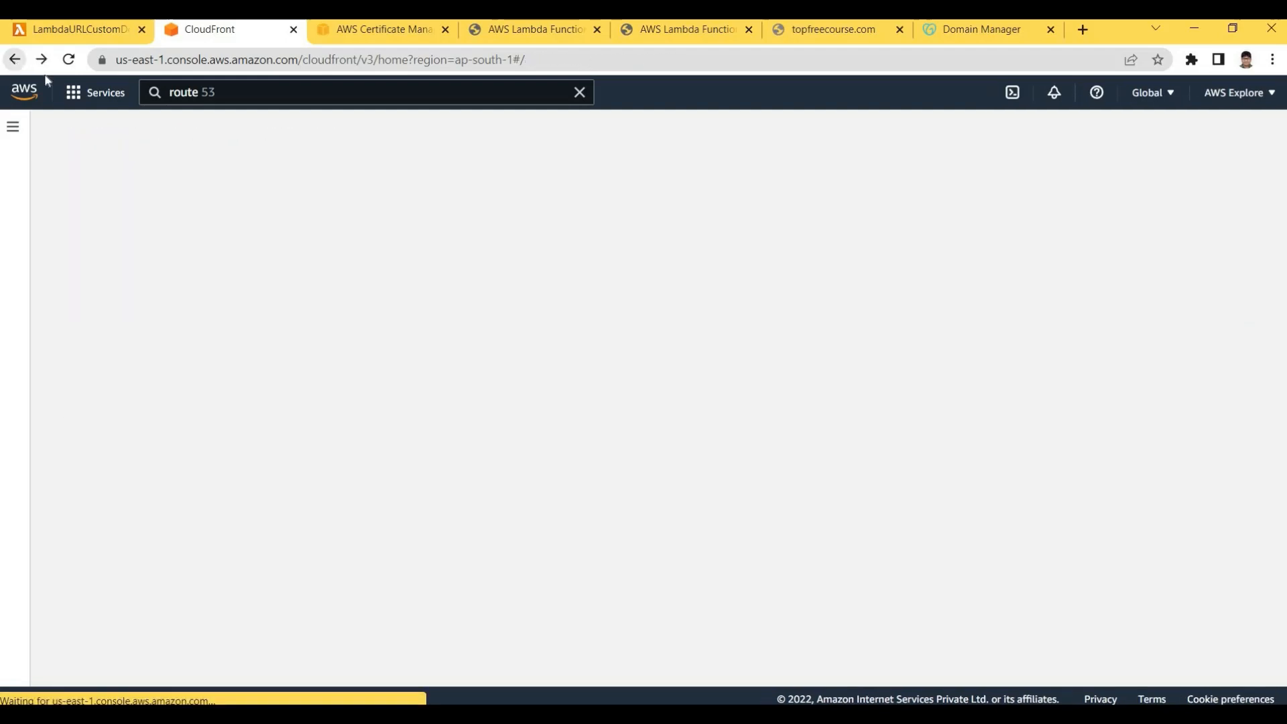
Search for 'lambda' in the console search bar and open the Lambda service
left_click(265, 100)
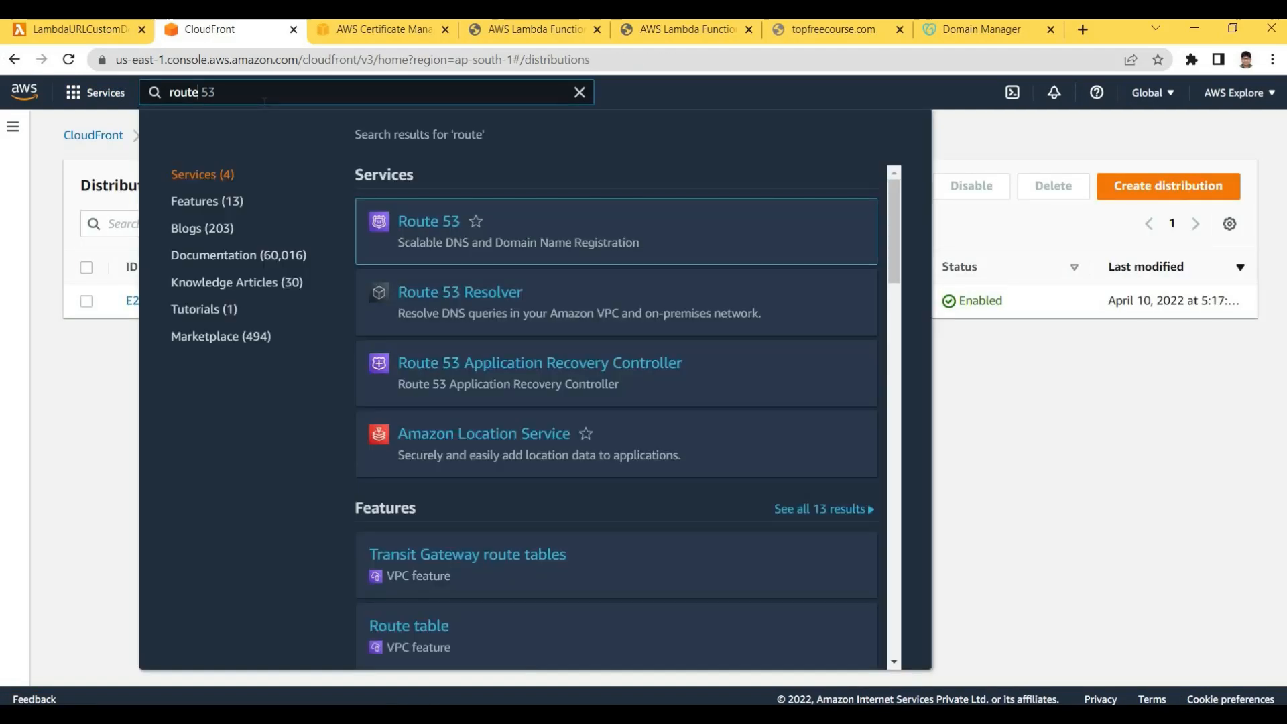
key("ctrl+a")
type("lambda")
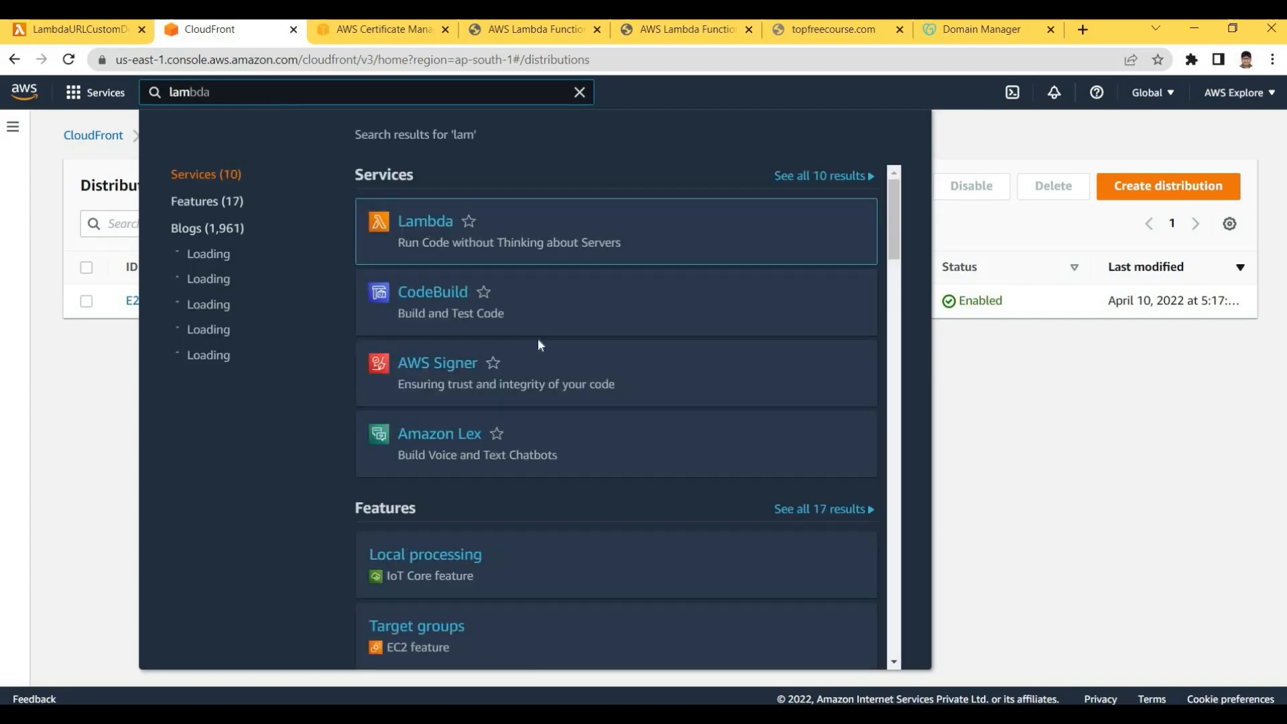
key("Return")
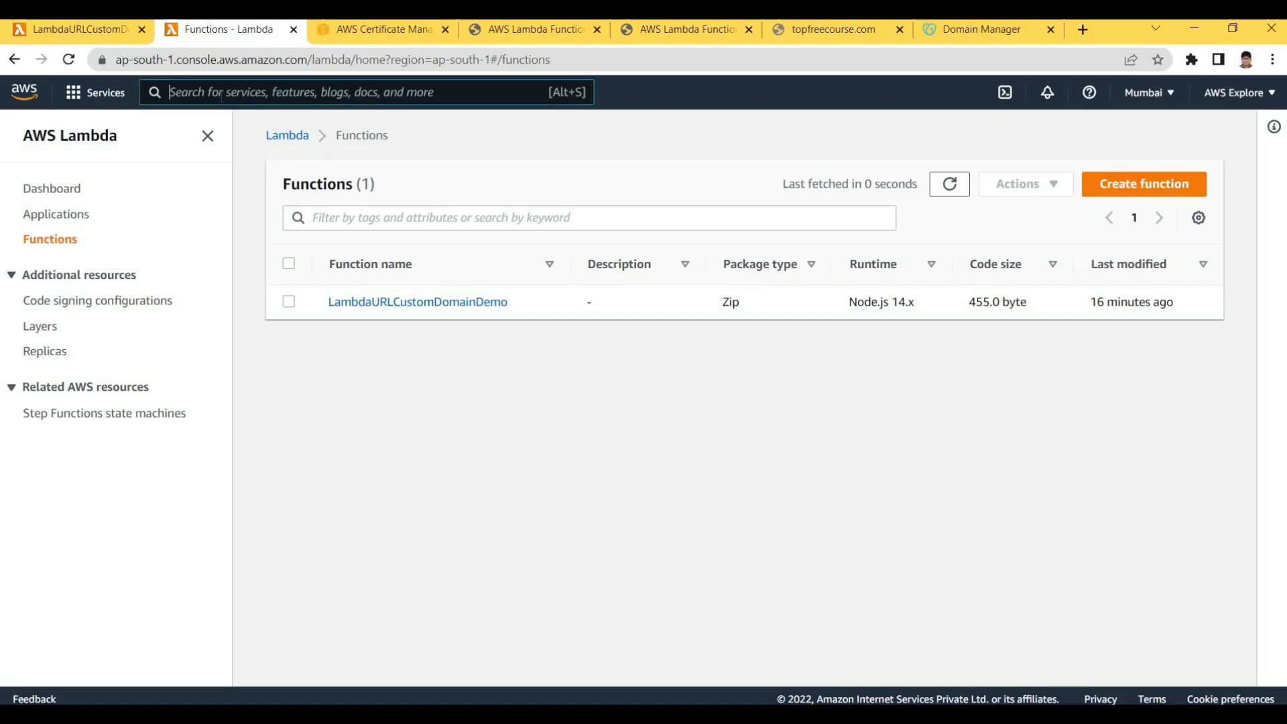
Search 'cer' and open AWS Certificate Manager
type("clou")
key("BackSpace")
key("BackSpace")
key("BackSpace")
key("BackSpace")
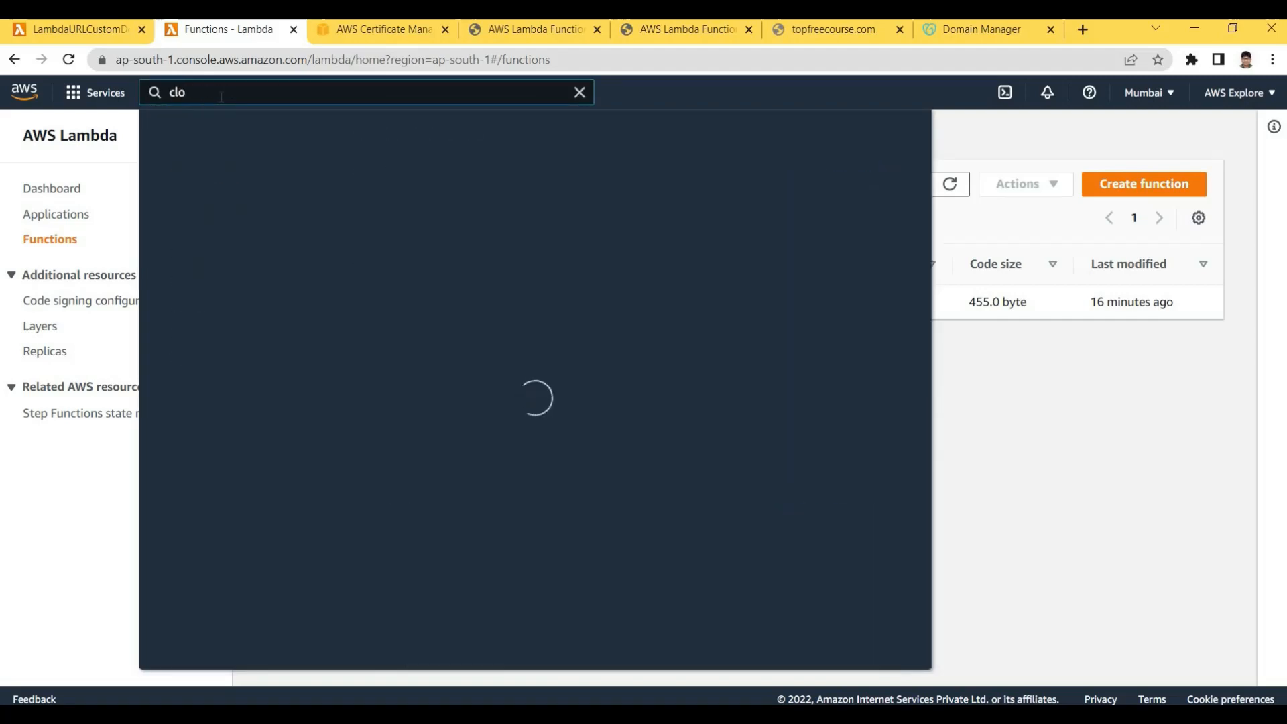
type("cer")
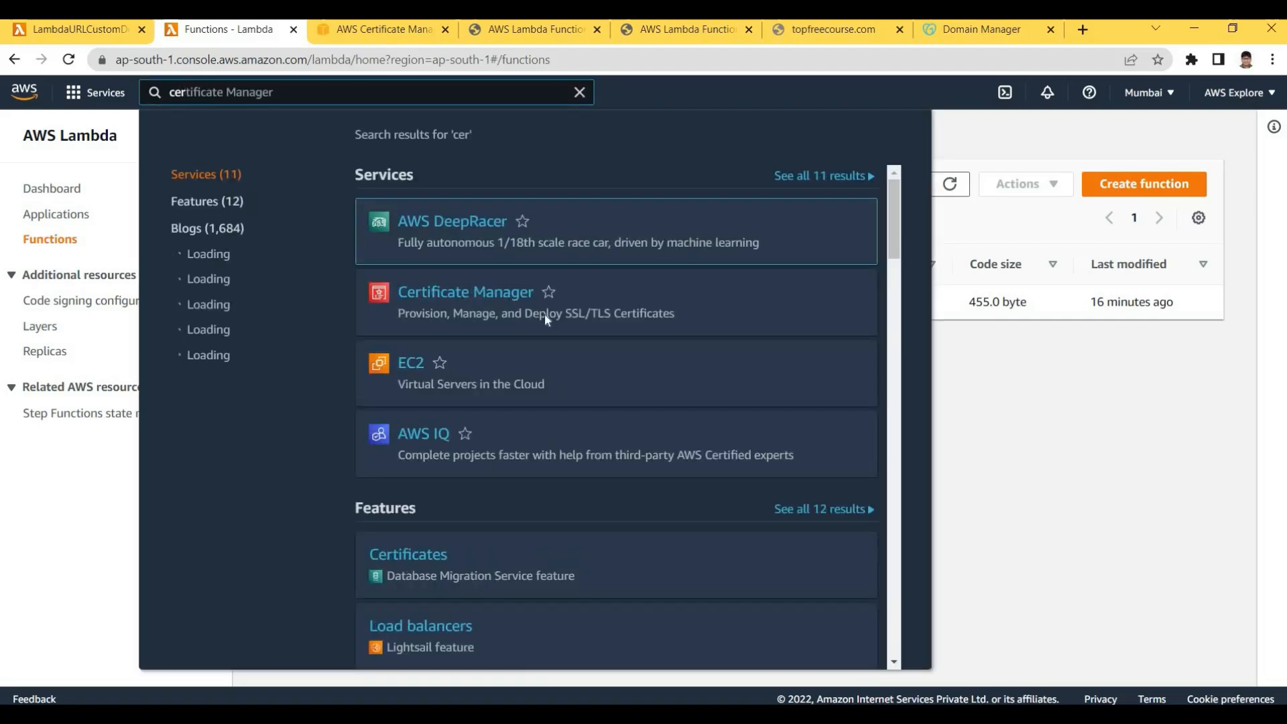
left_click(544, 312)
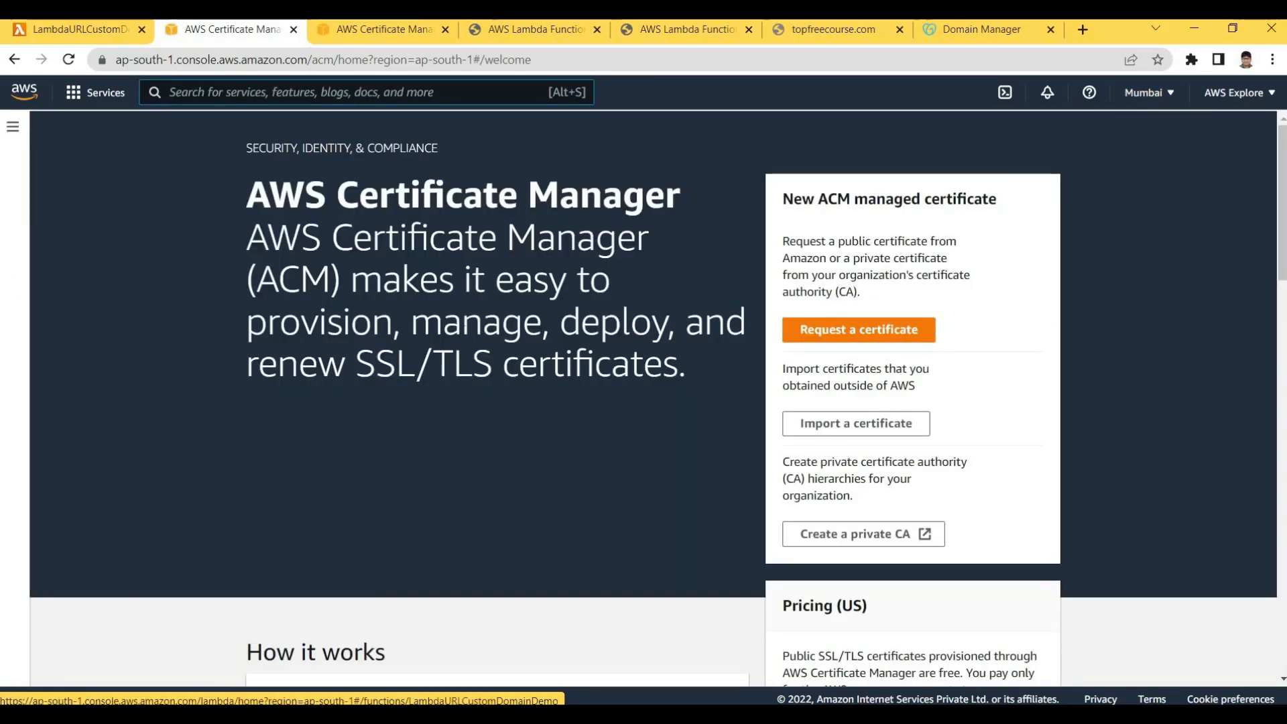
Look over the region list and highlight the Certificate Manager heading on the welcome page
left_click(1133, 94)
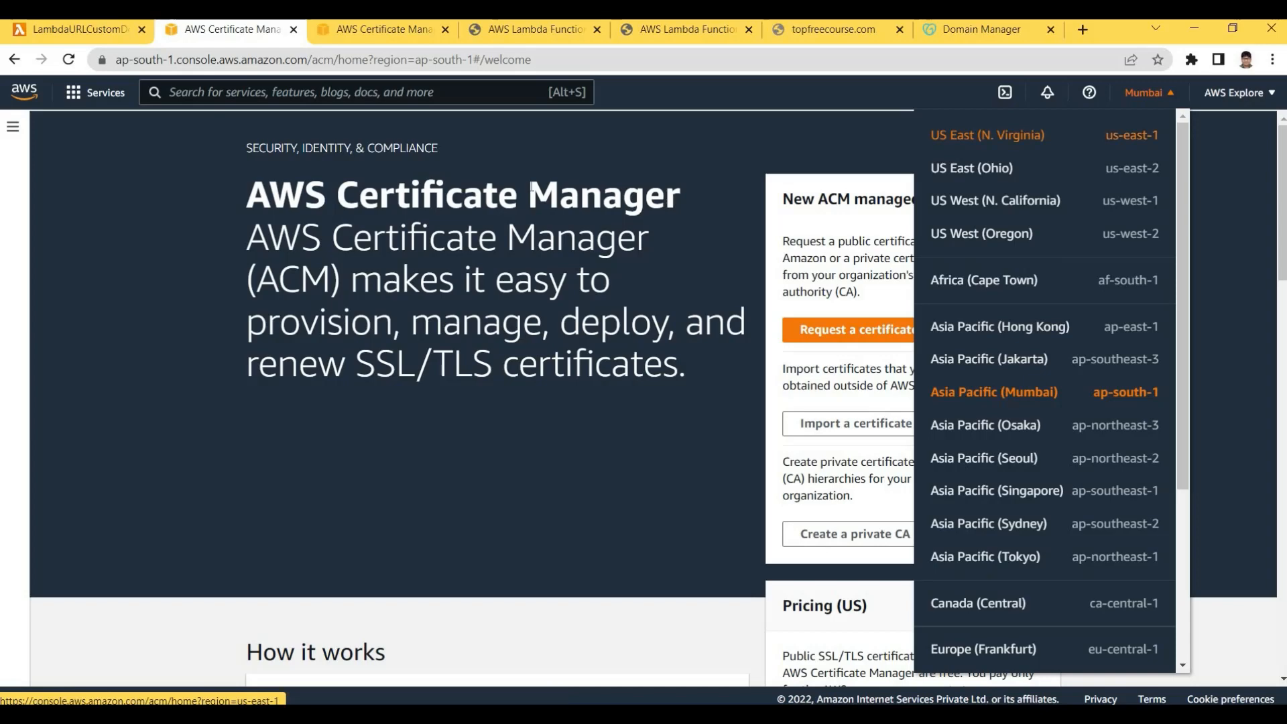
left_click(384, 193)
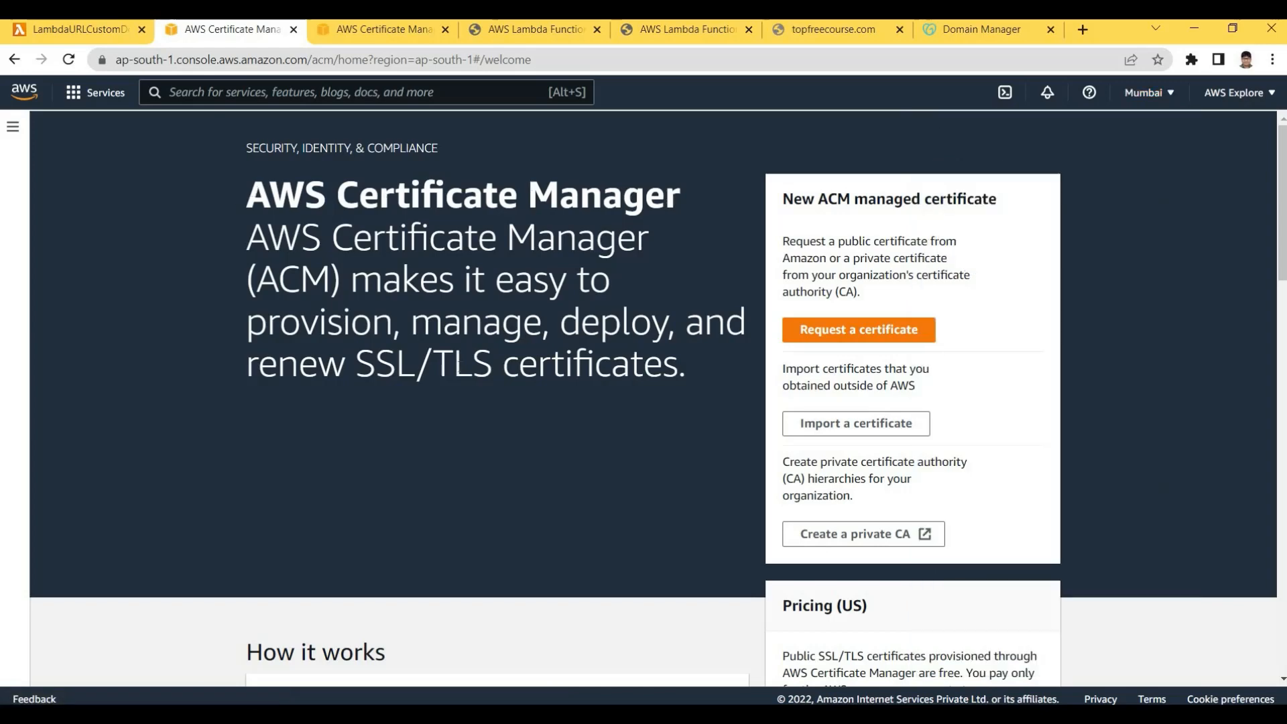
left_click_drag(247, 194, 455, 365)
left_click(456, 366)
left_click_drag(247, 194, 430, 365)
left_click(245, 196)
left_click_drag(247, 194, 449, 323)
left_click(456, 323)
Switch the console region to US East (N. Virginia), us-east-1
left_click(1145, 94)
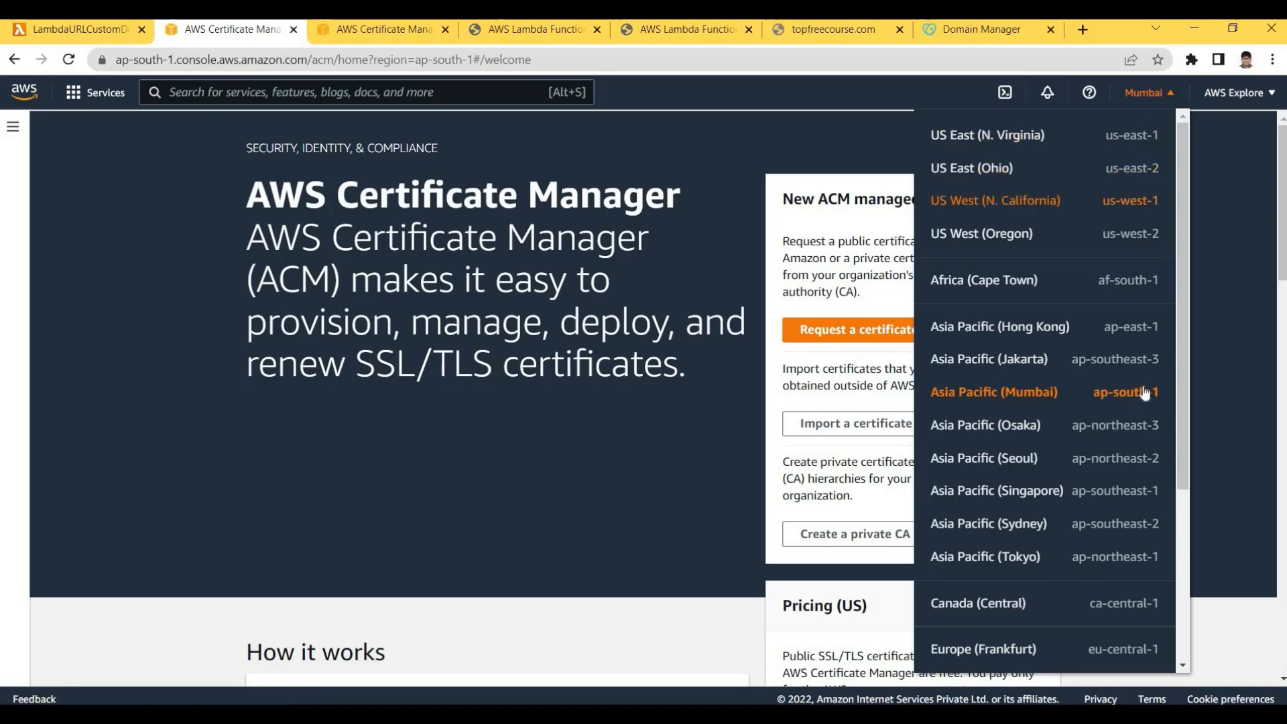
left_click(1125, 141)
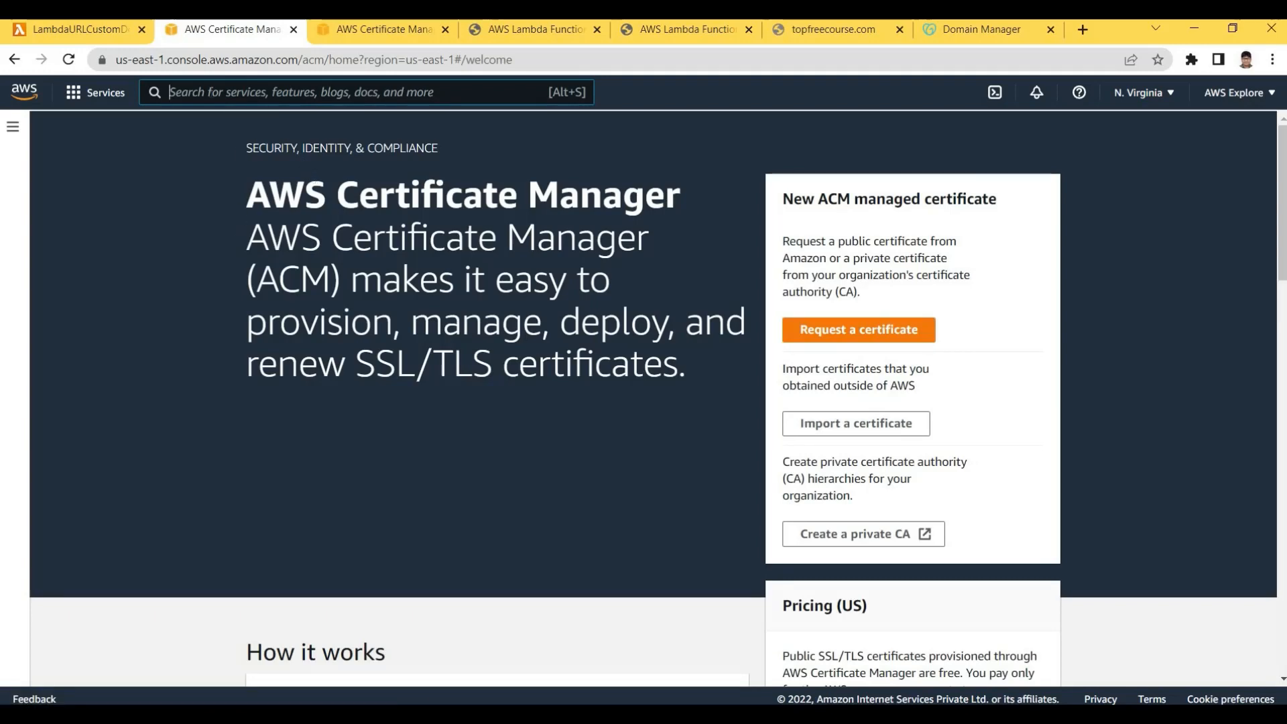
left_click(211, 92)
type("c")
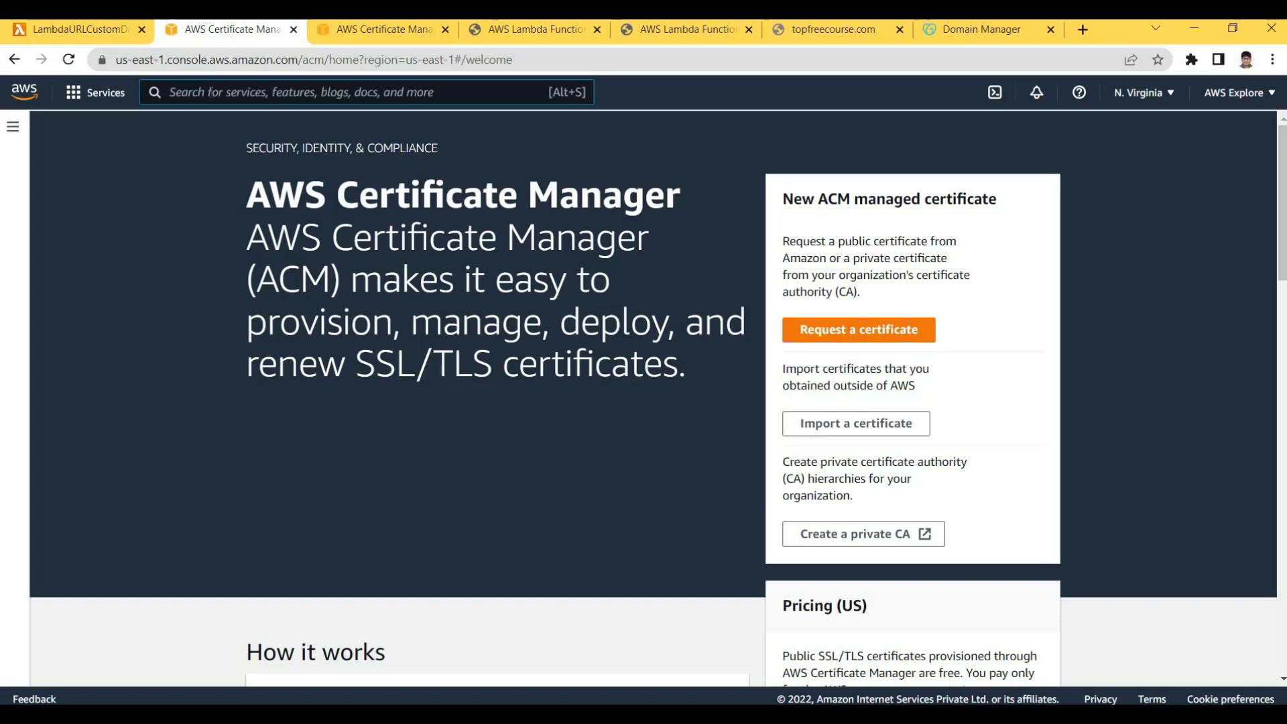
In us-east-1, open Request certificate from the ACM sidebar and continue with a public certificate
left_click(1139, 93)
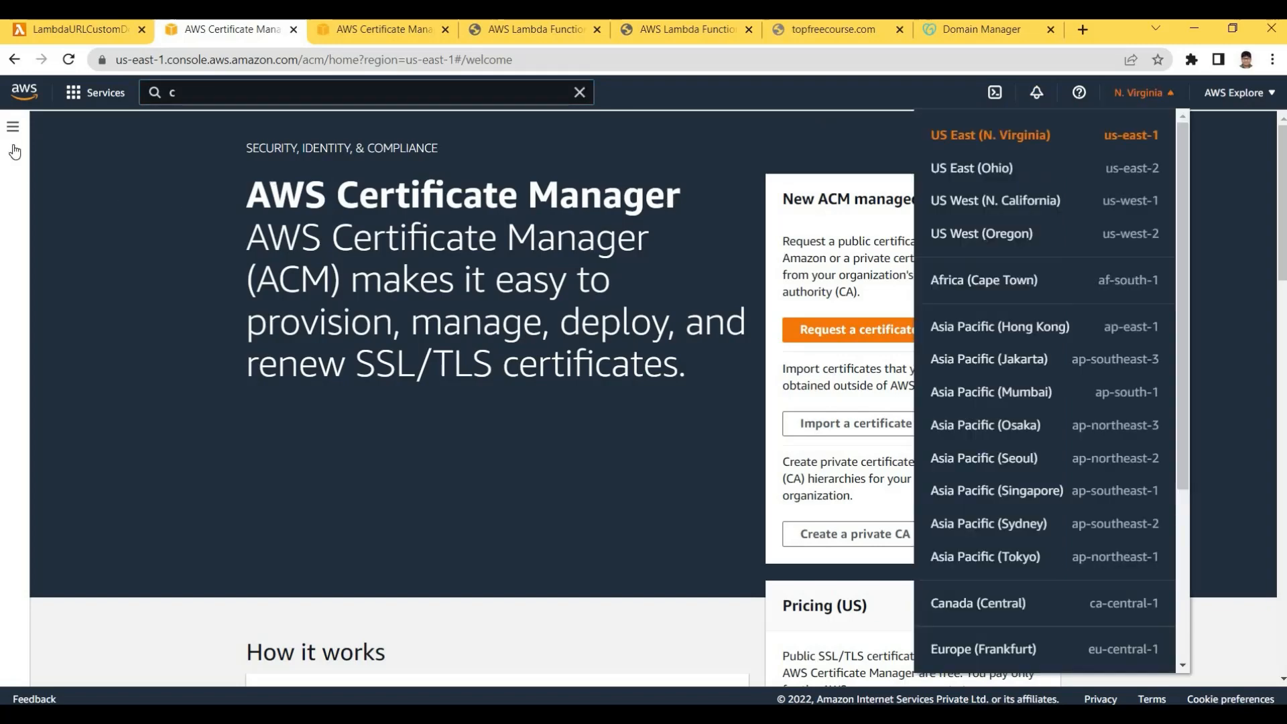
left_click(20, 149)
left_click(22, 149)
left_click(56, 199)
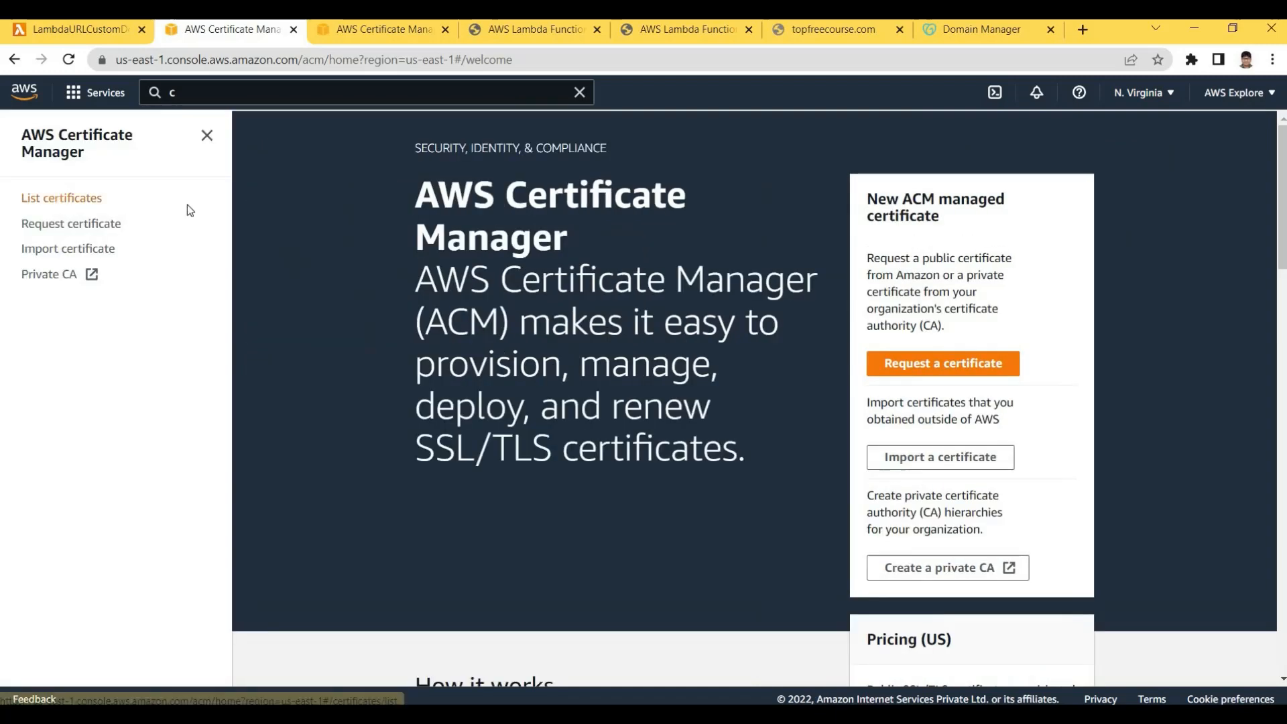
left_click(189, 203)
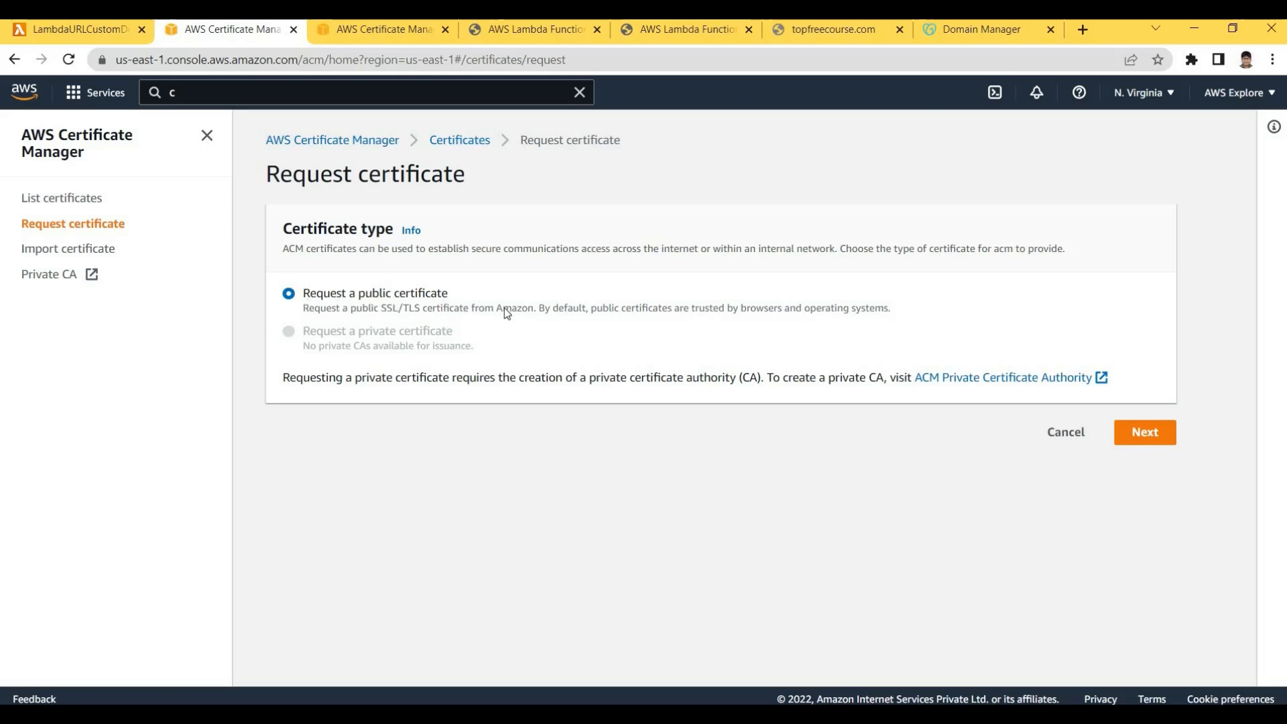
left_click_drag(335, 293, 503, 309)
left_click(575, 329)
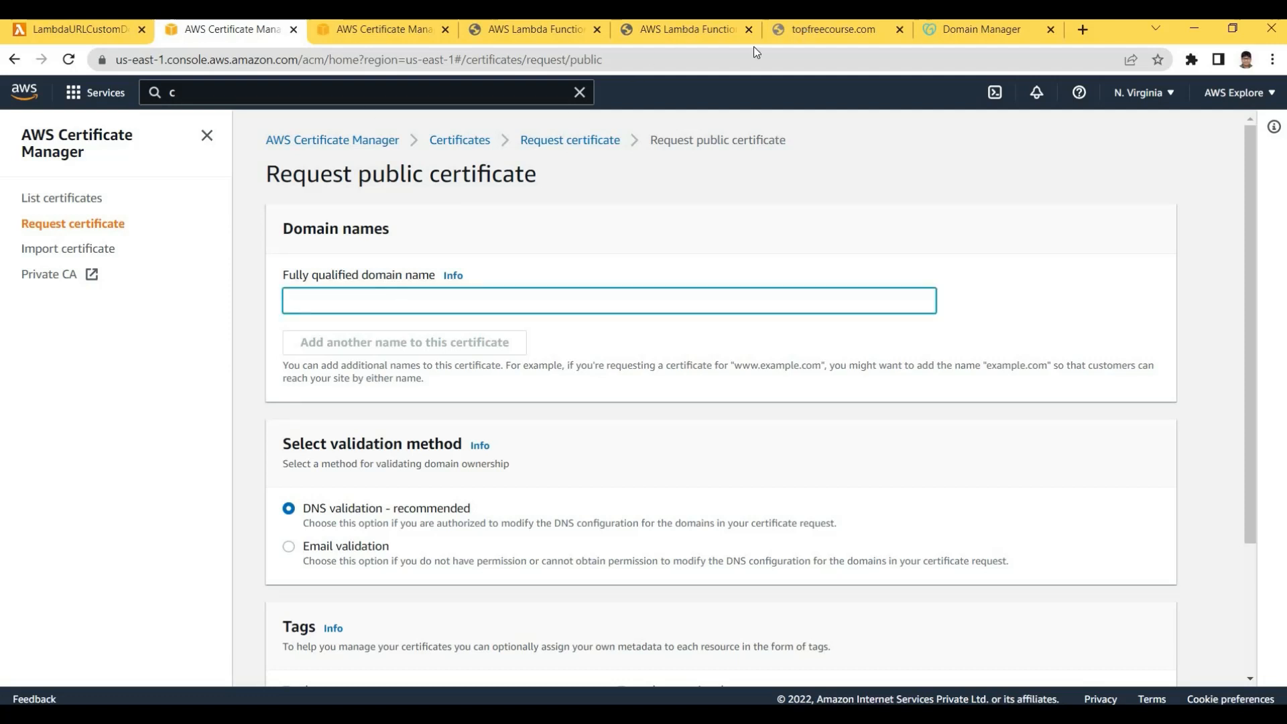
Copy topfreecourse.com from the site's address bar and return to the certificate request form
left_click(831, 29)
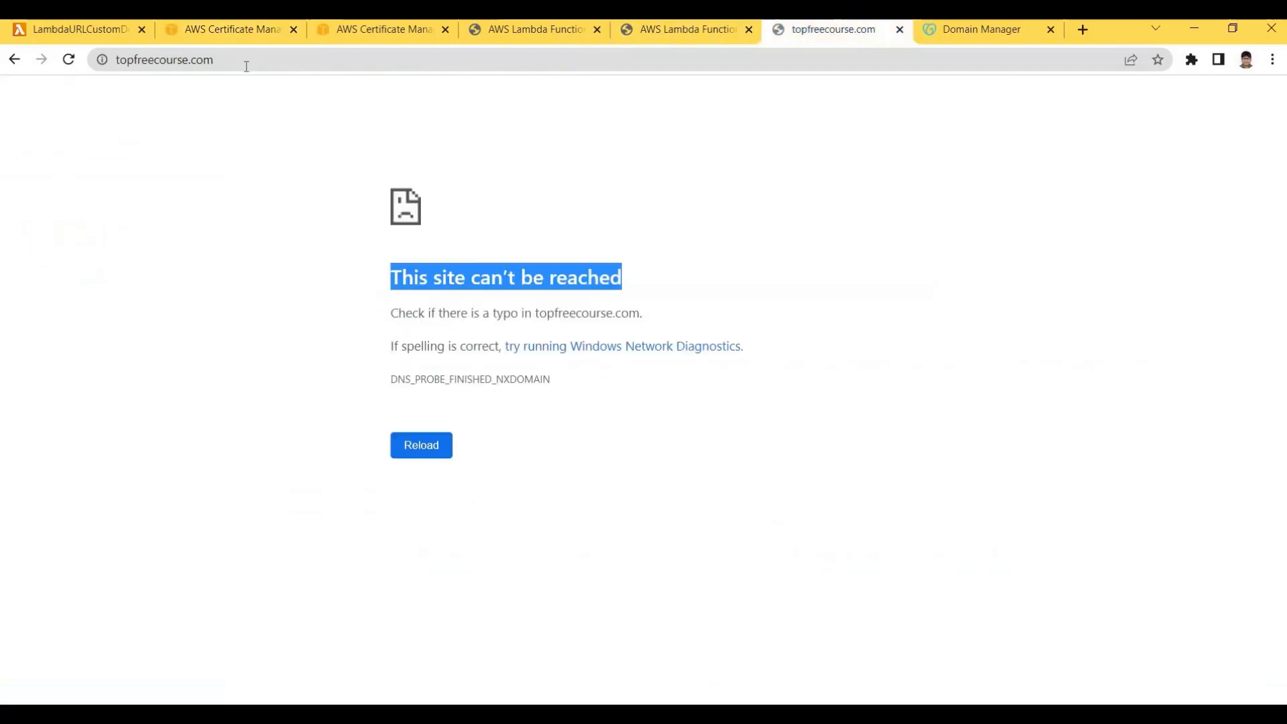
left_click(315, 58)
left_click(328, 60)
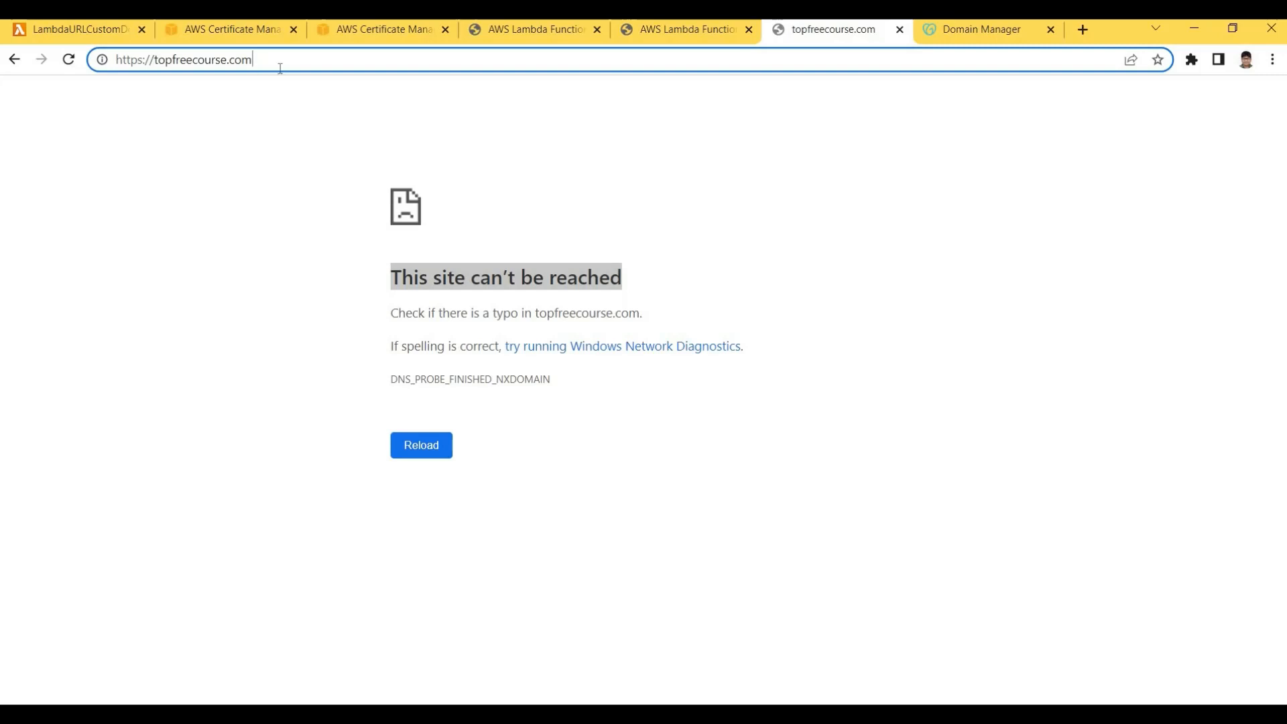
double_click(314, 67)
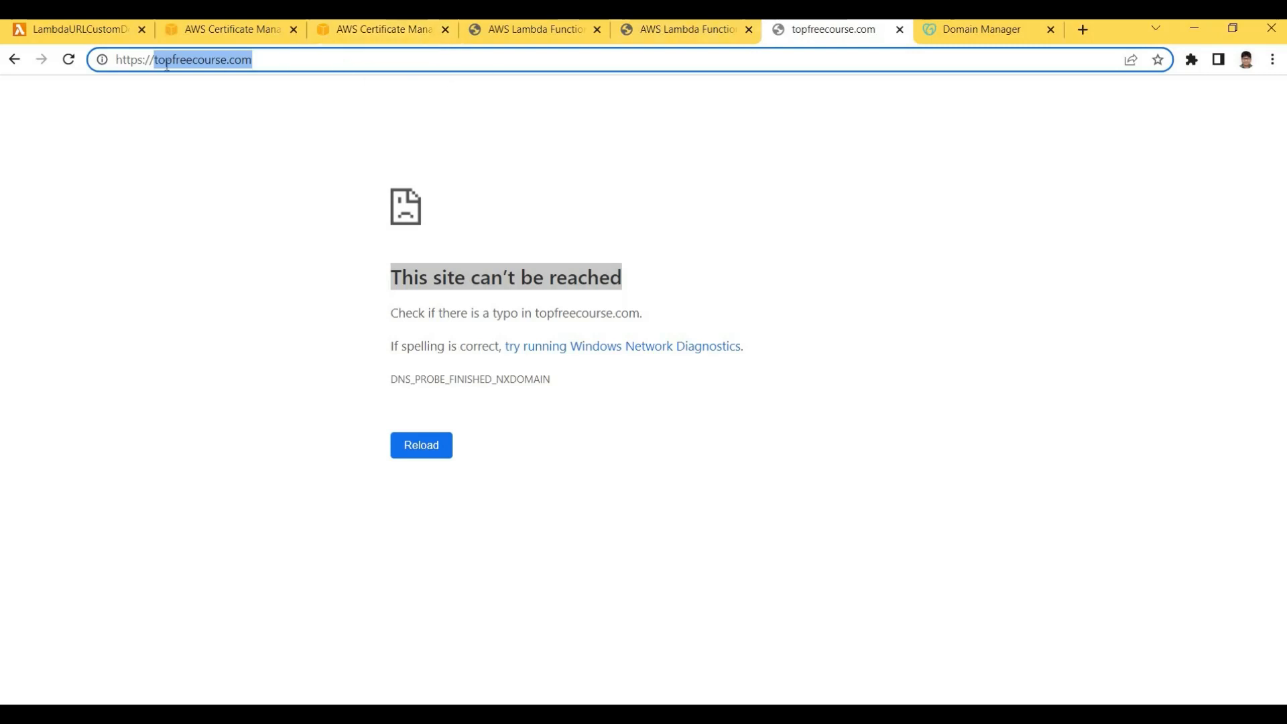
key("End")
key("shift+End")
key("ctrl+c")
left_click(409, 34)
left_click(546, 34)
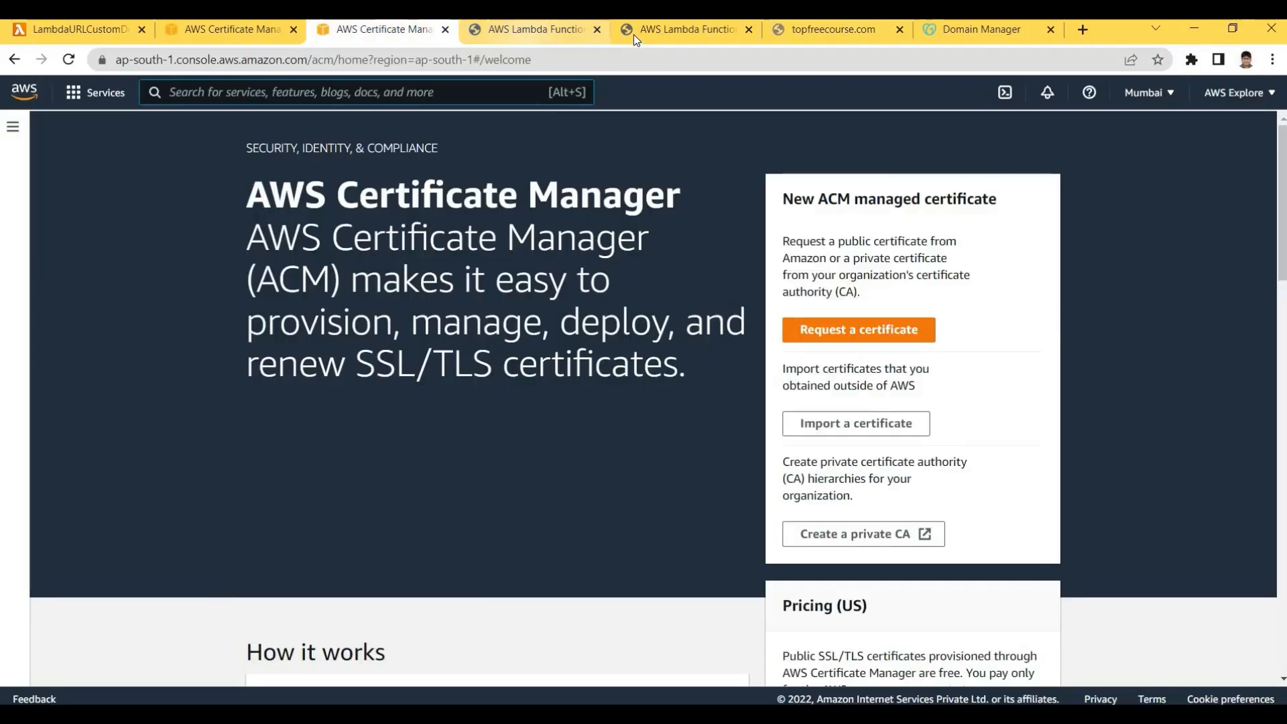
left_click(637, 36)
key("ctrl+2")
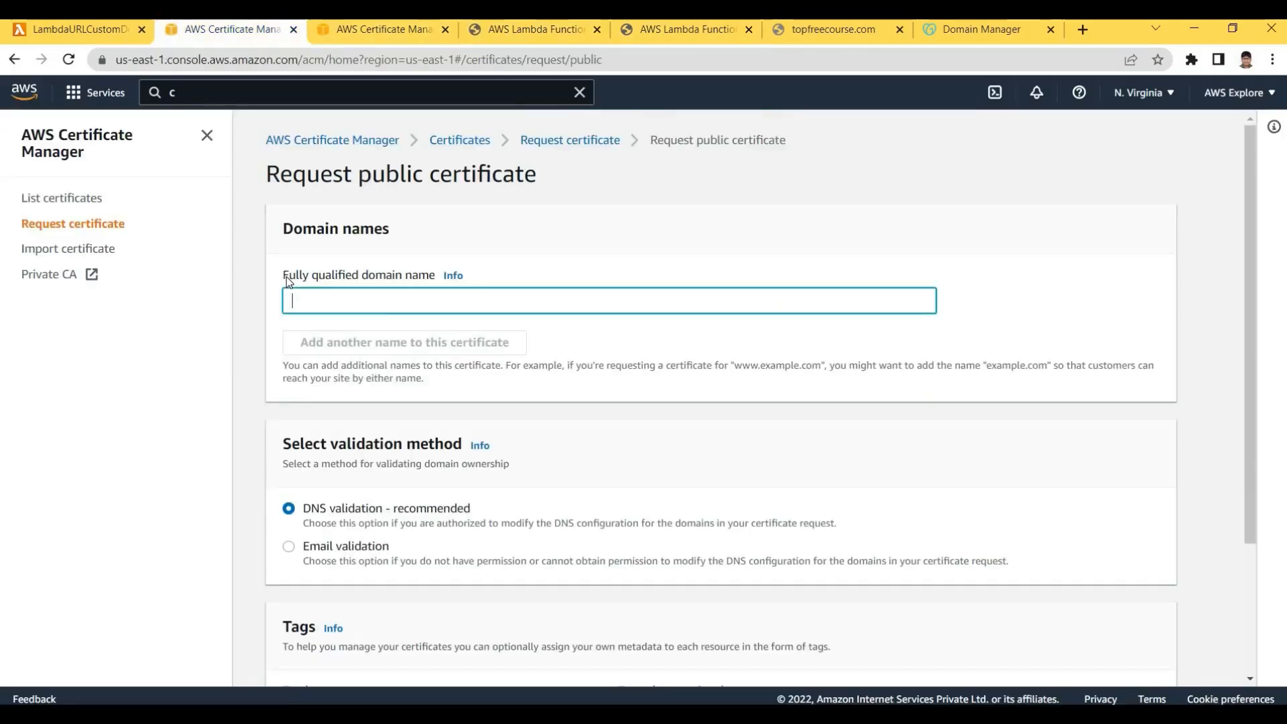
Paste topfreecourse.com as the fully qualified domain name and add a second name field
key("ctrl+v")
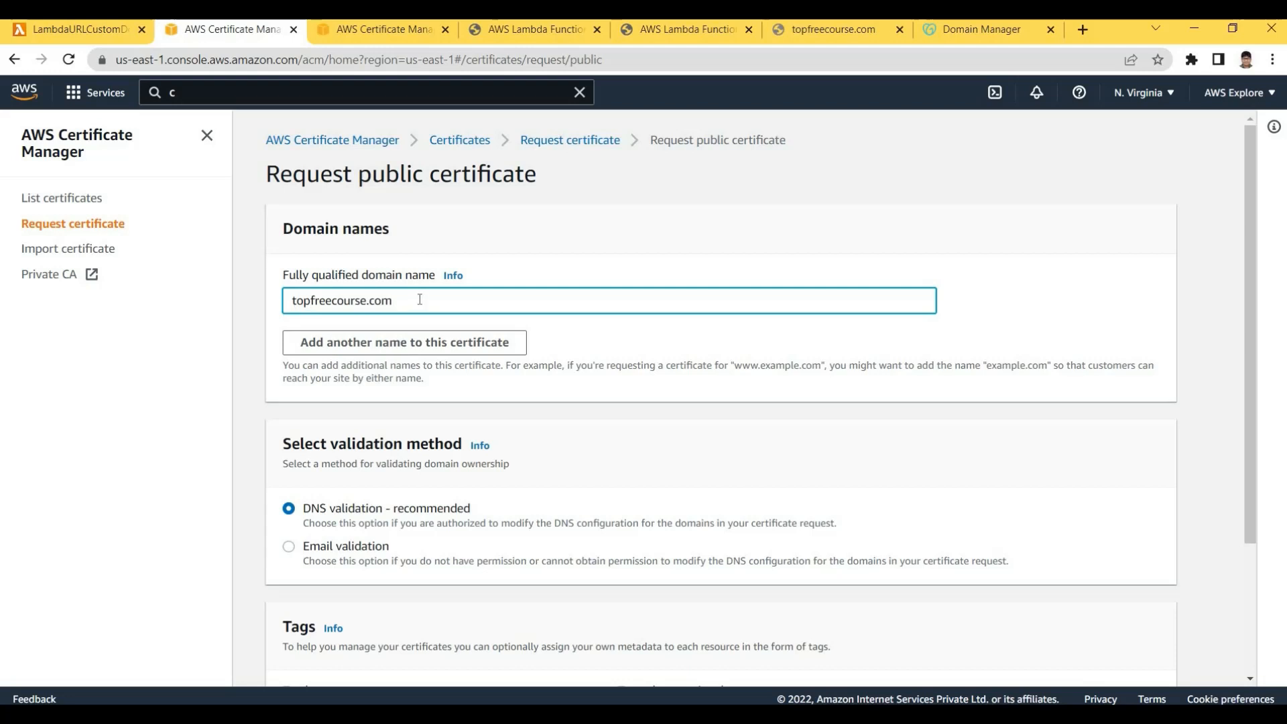
key("ctrl+a")
key("ctrl+c")
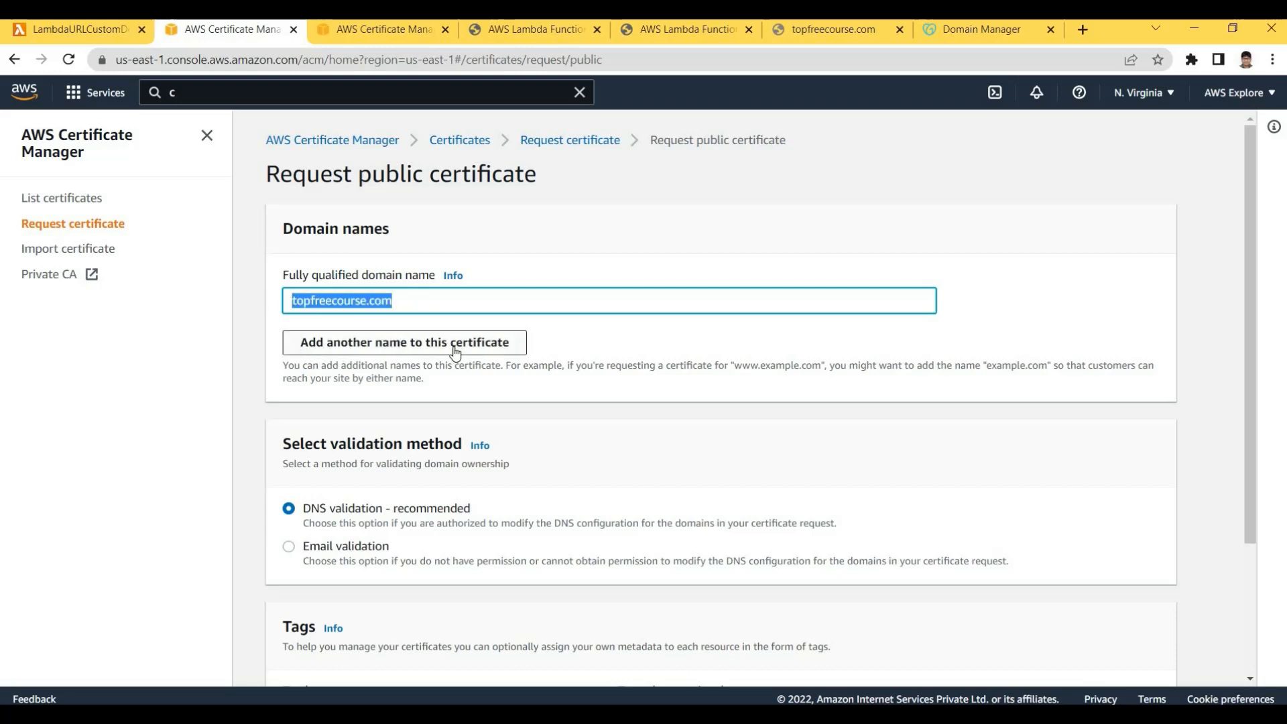
left_click(349, 360)
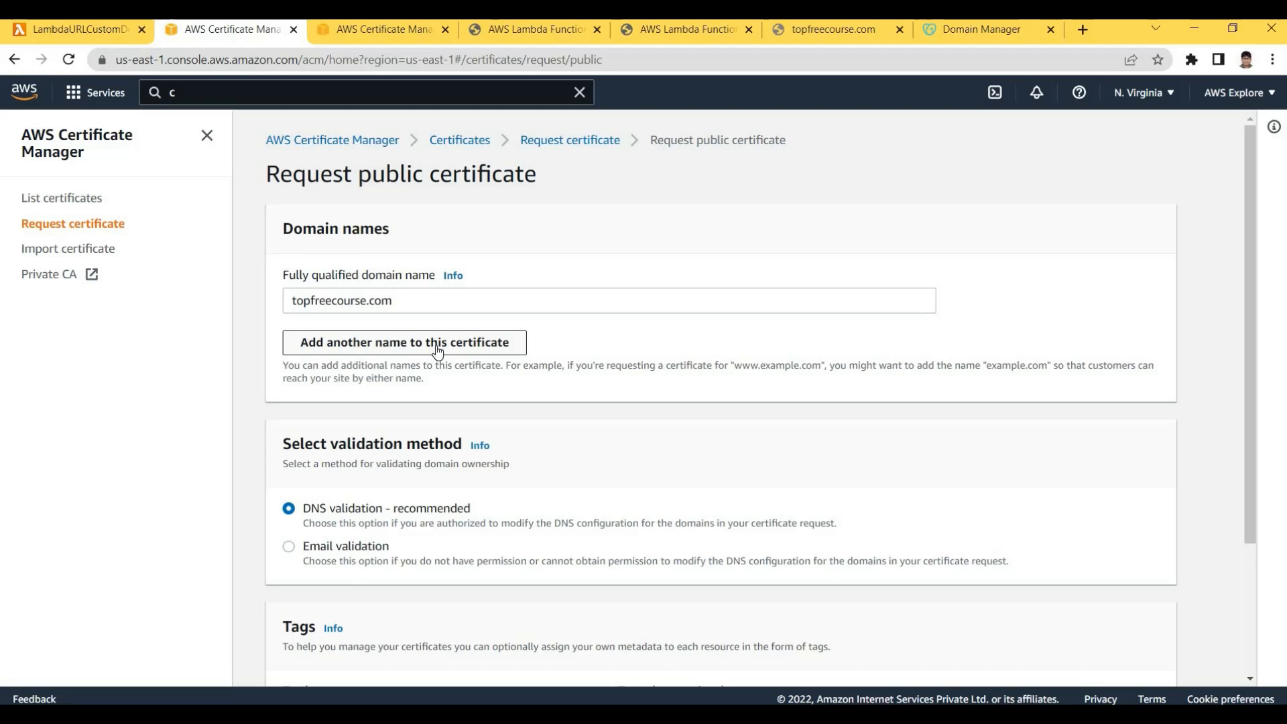
left_click(393, 349)
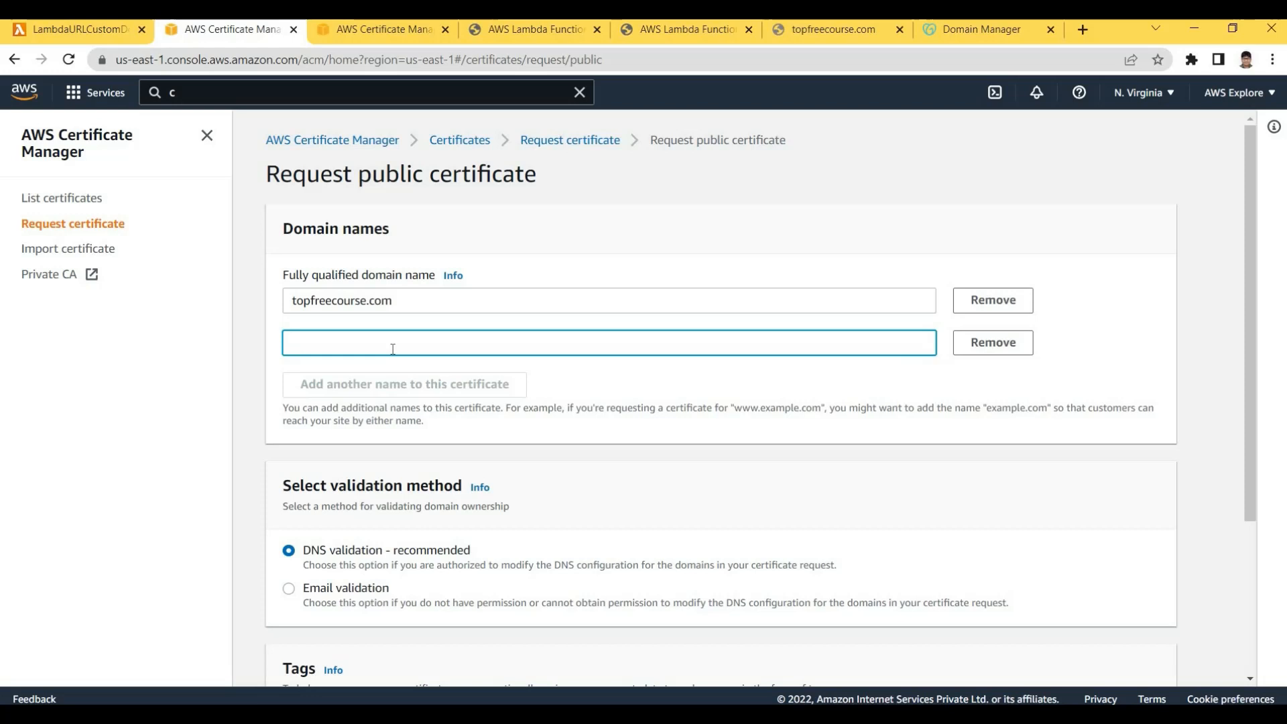
Enter *.topfreecourse.com as the second domain name
key("ctrl+v")
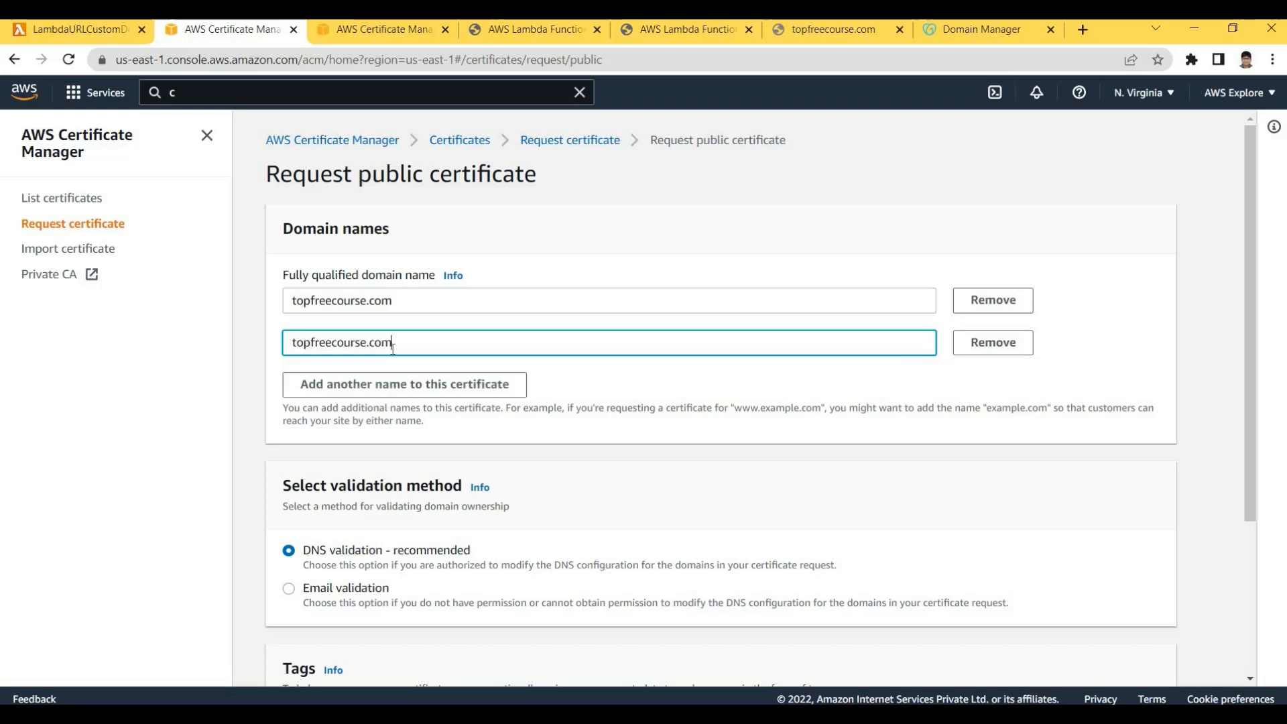
type("*.")
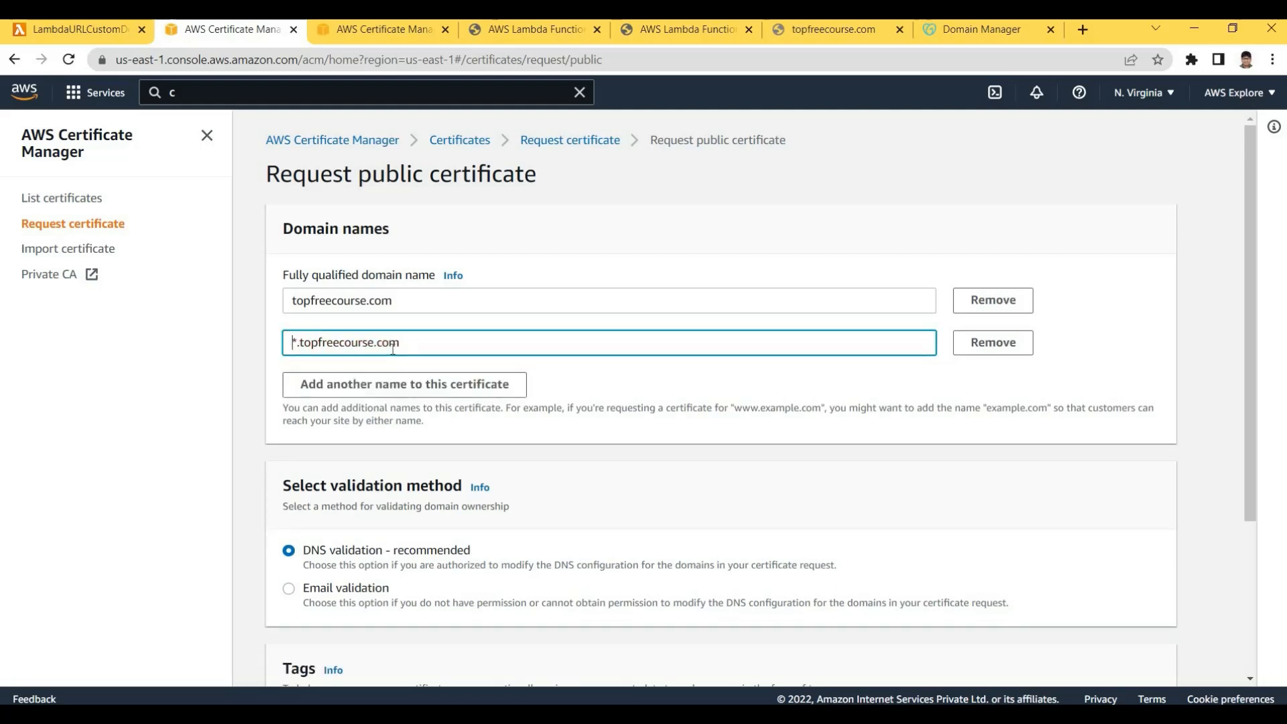
key("shift+Home")
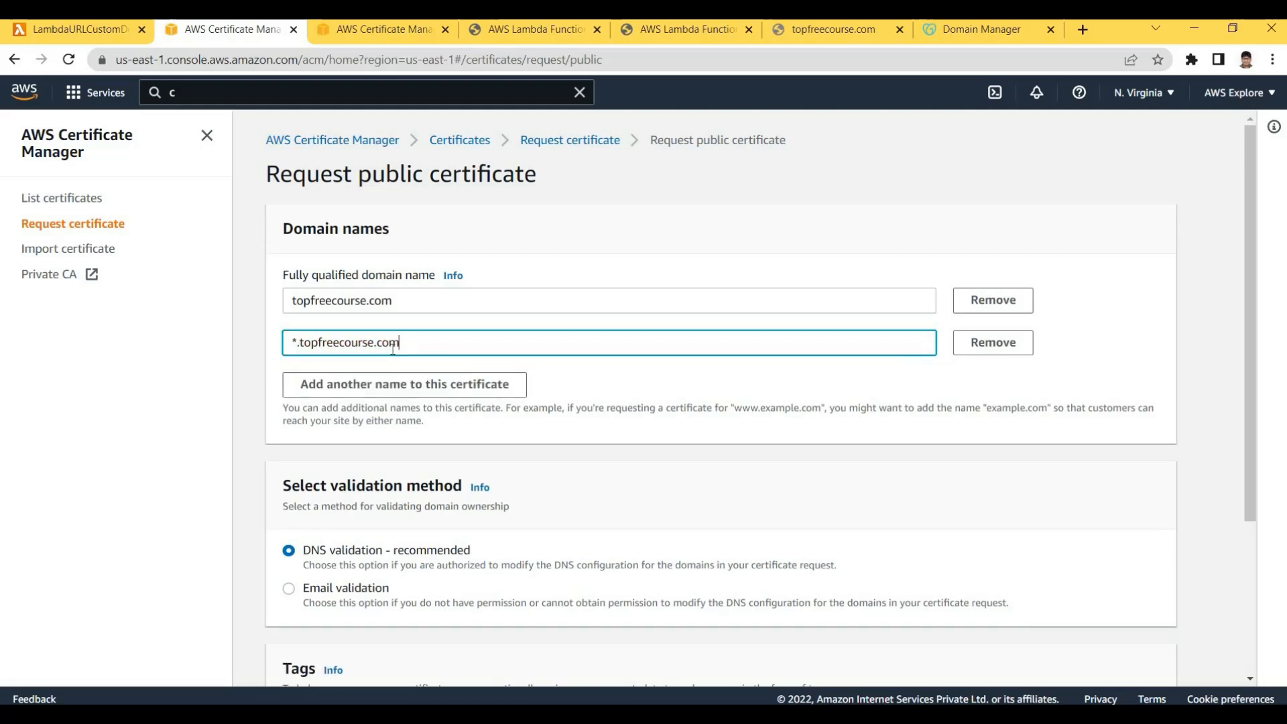
key("shift+Home")
key("Home")
key("shift+End")
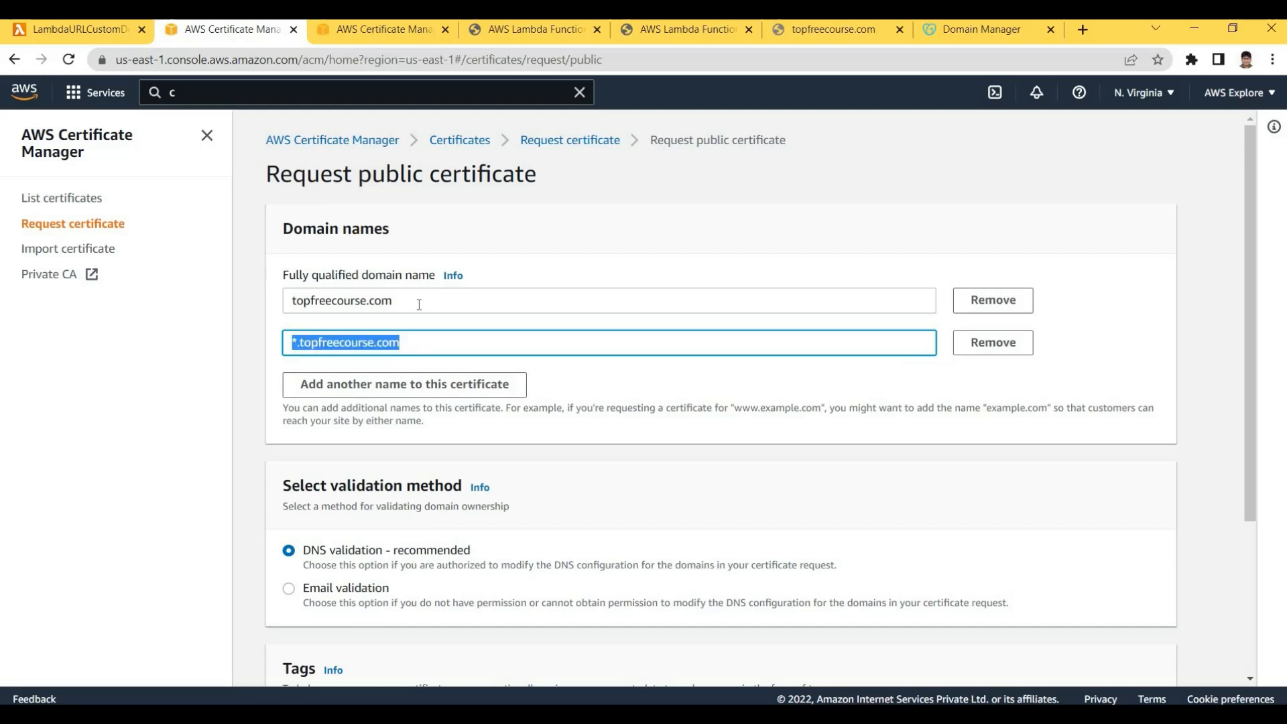
Compare the root topfreecourse.com and wildcard *.topfreecourse.com entries by highlighting each
left_click(296, 307)
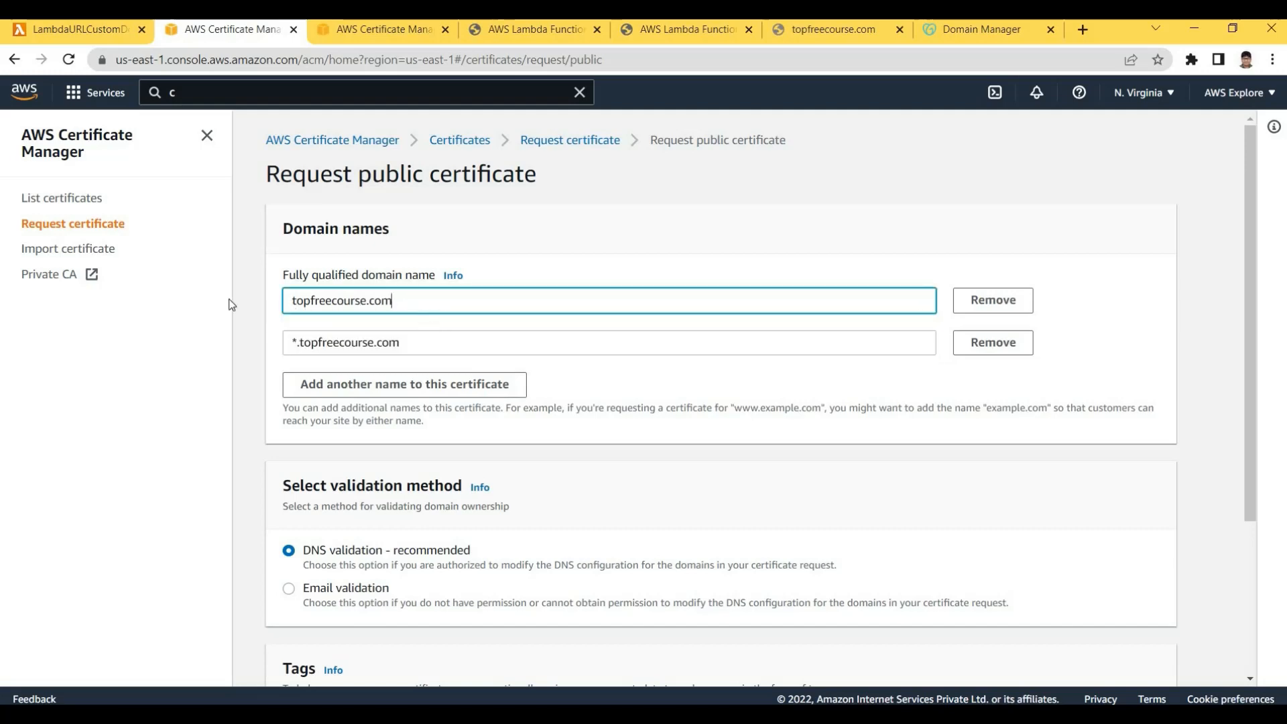
double_click(376, 303)
double_click(379, 342)
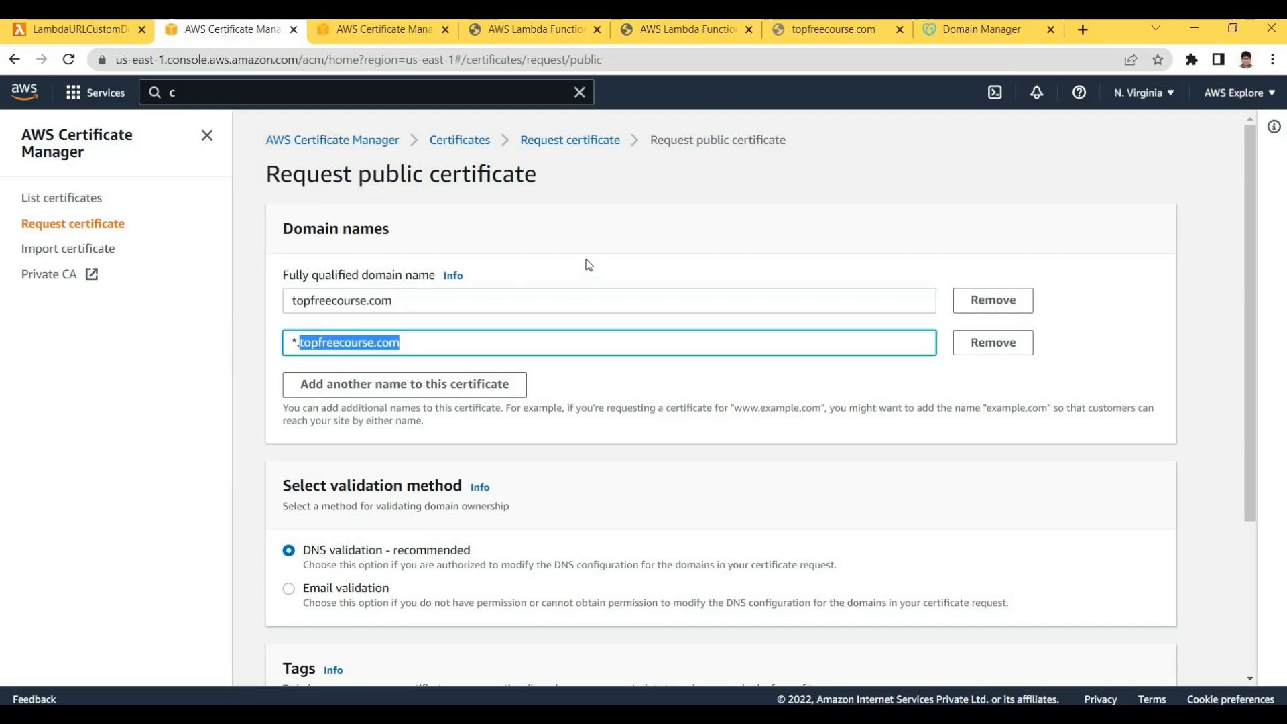
left_click(448, 323)
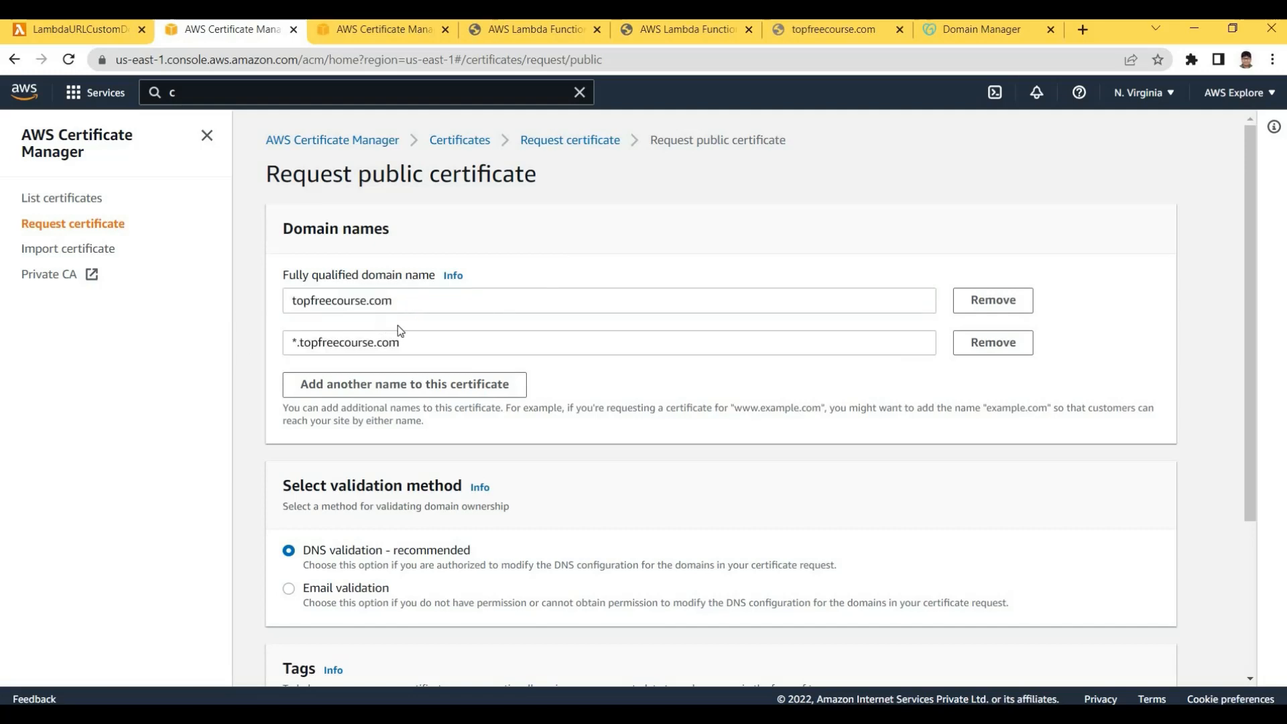
double_click(416, 303)
left_click(273, 347)
left_click_drag(422, 341, 336, 288)
left_click(257, 296)
left_click_drag(417, 301, 290, 301)
left_click(596, 396)
Scroll down past DNS validation toward Request, pointing out both domain names again
left_click_drag(1247, 358, 1247, 362)
scroll(1245, 361, "down", 1)
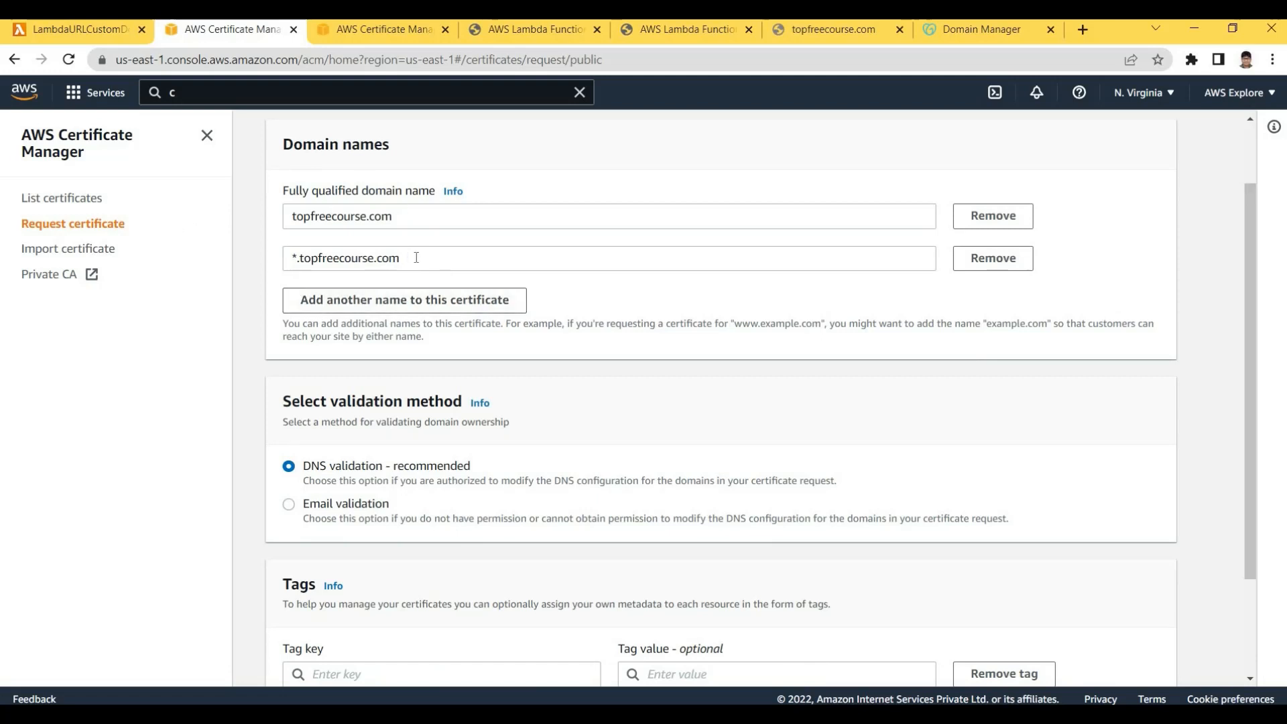
left_click_drag(405, 217, 230, 262)
left_click_drag(429, 258, 275, 260)
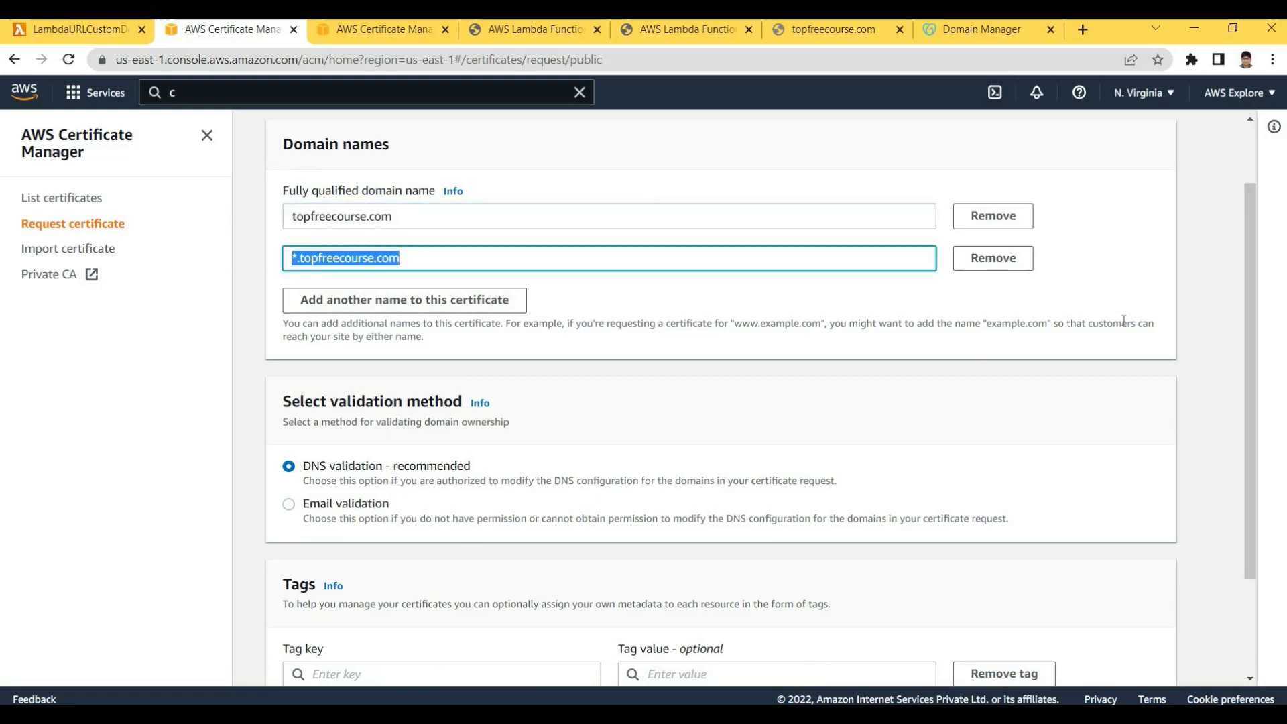
left_click(1243, 319)
scroll(1276, 417, "down", 2)
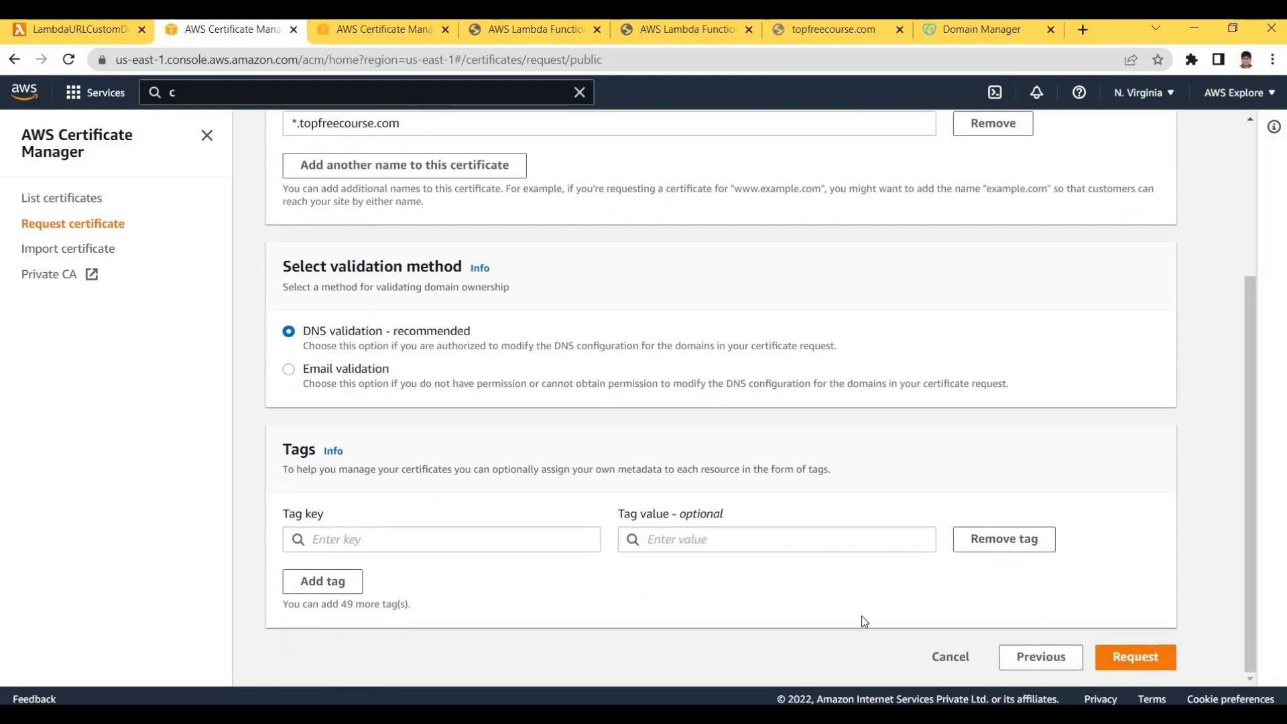
Submit the certificate request and note its Pending validation status
left_click(1134, 660)
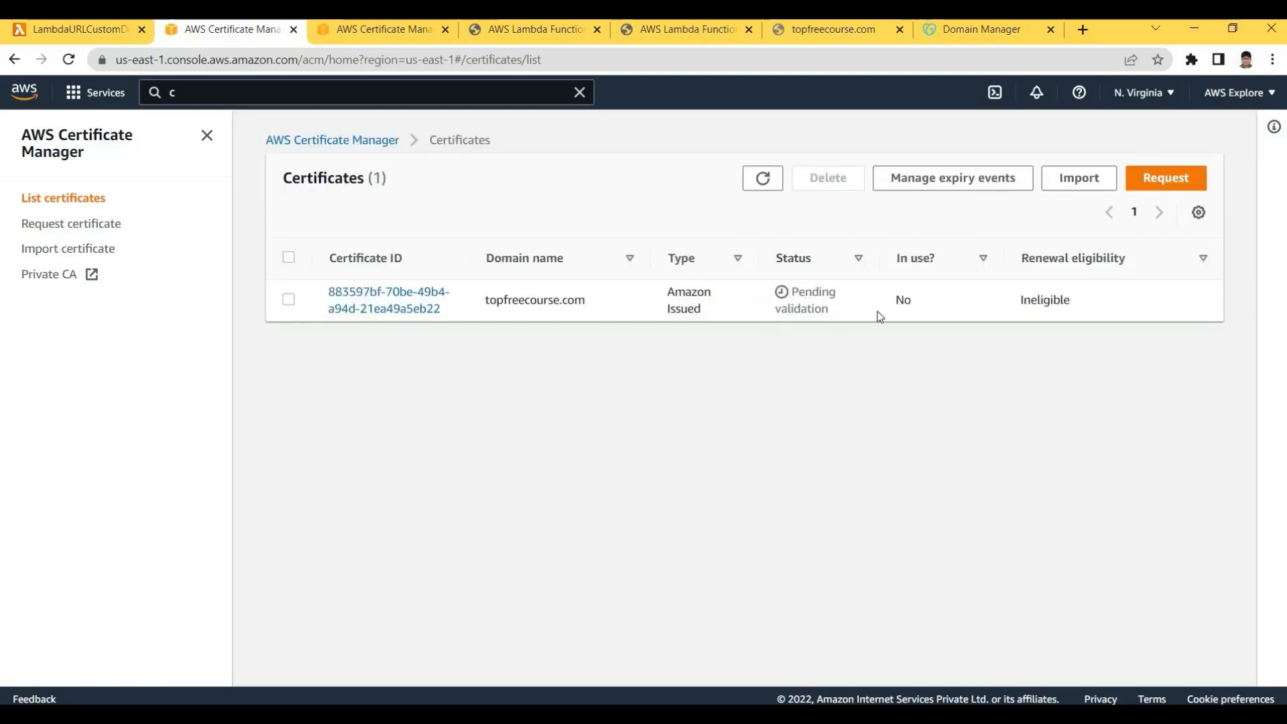
left_click_drag(879, 313, 798, 290)
left_click(391, 339)
left_click(389, 300)
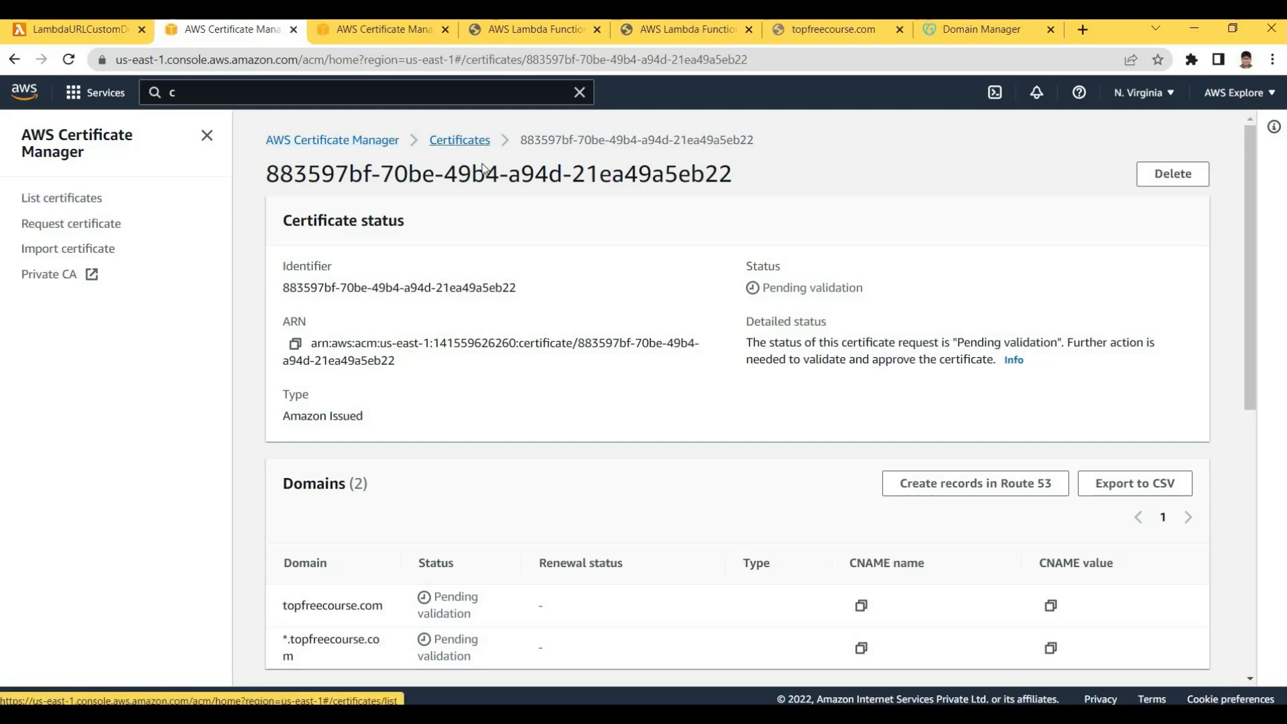
left_click(459, 141)
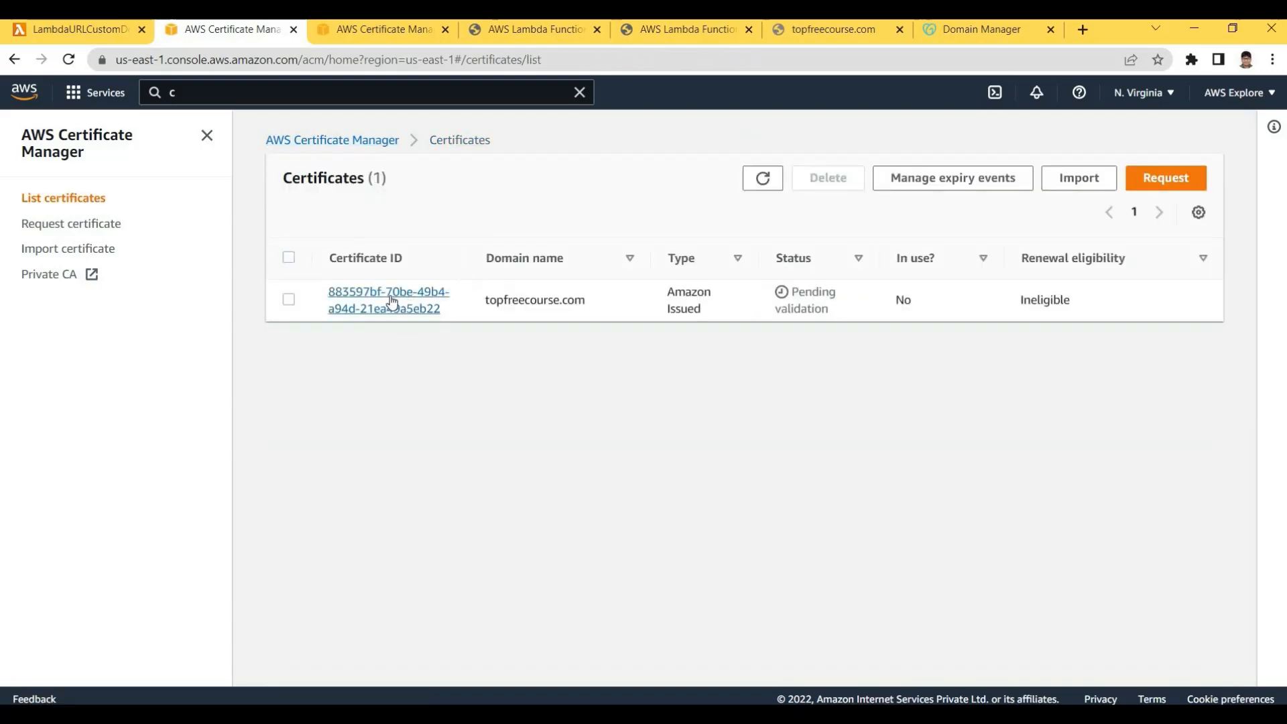
Open the topfreecourse.com certificate's details and highlight its Pending validation status
left_click(1154, 98)
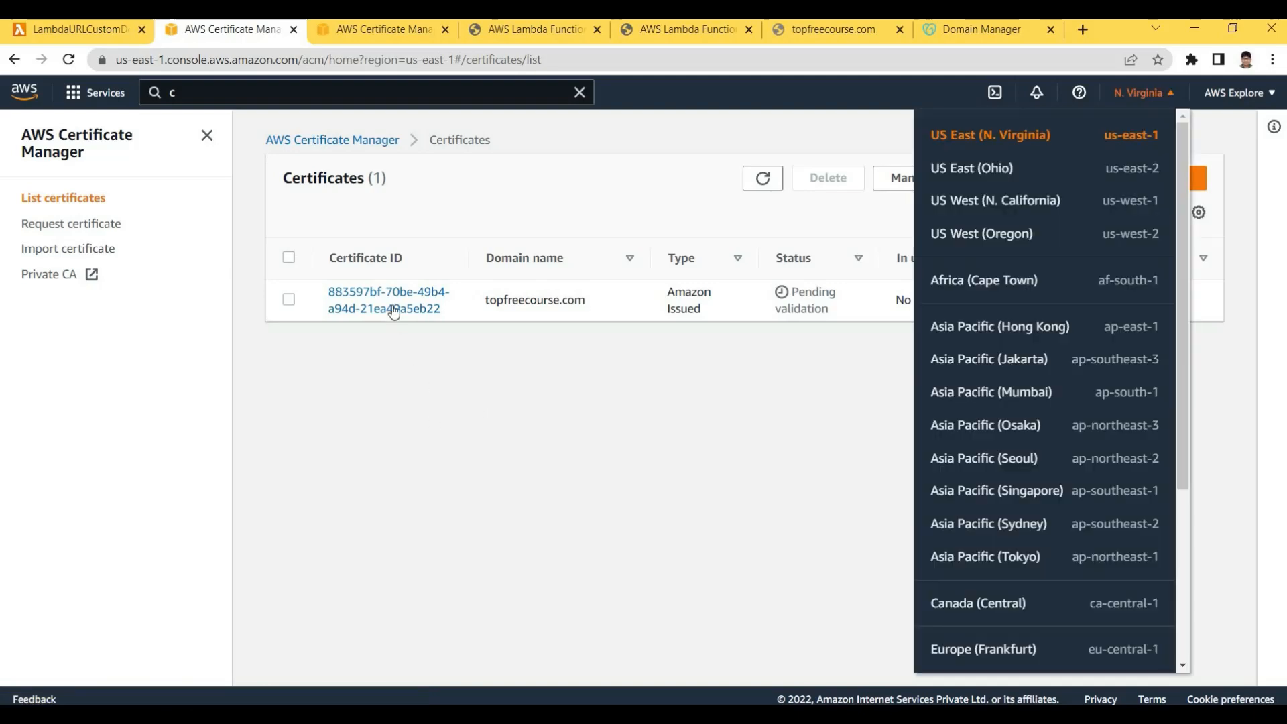
left_click(391, 293)
left_click(365, 310)
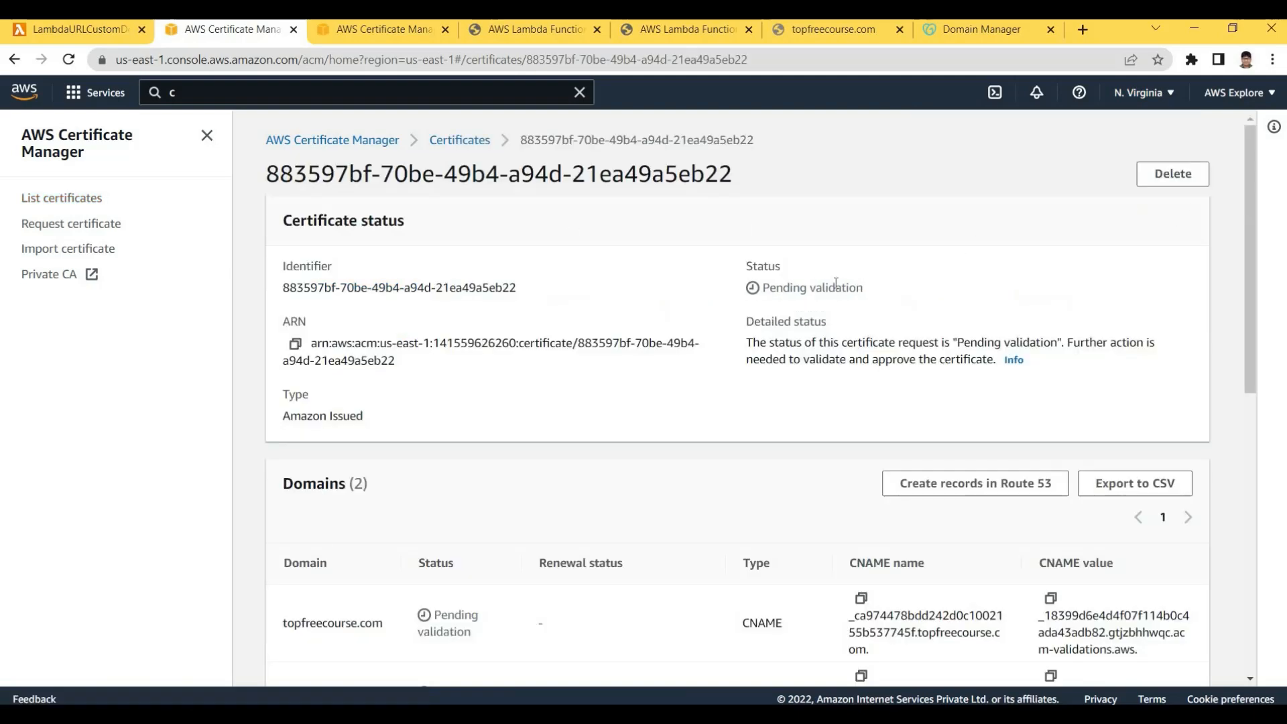
triple_click(869, 293)
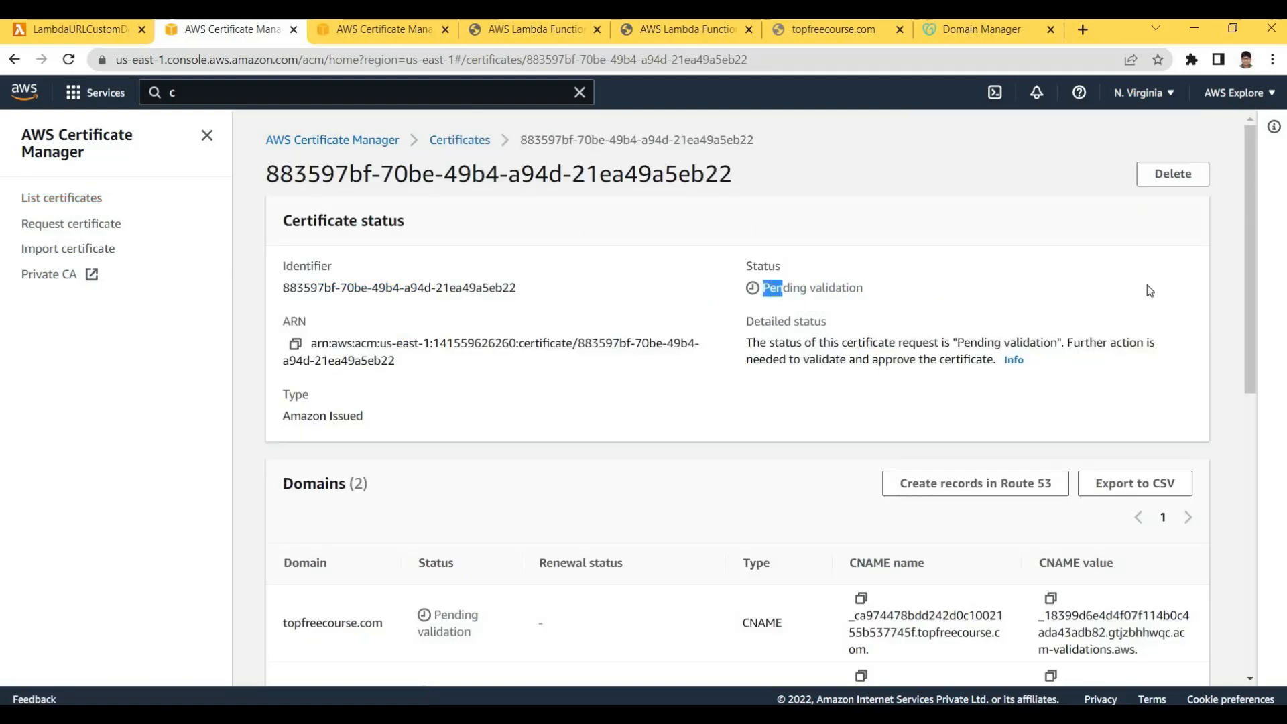
Scroll to the Domains table to view the CNAME name and value for both domains
scroll(1249, 256, "down", 4)
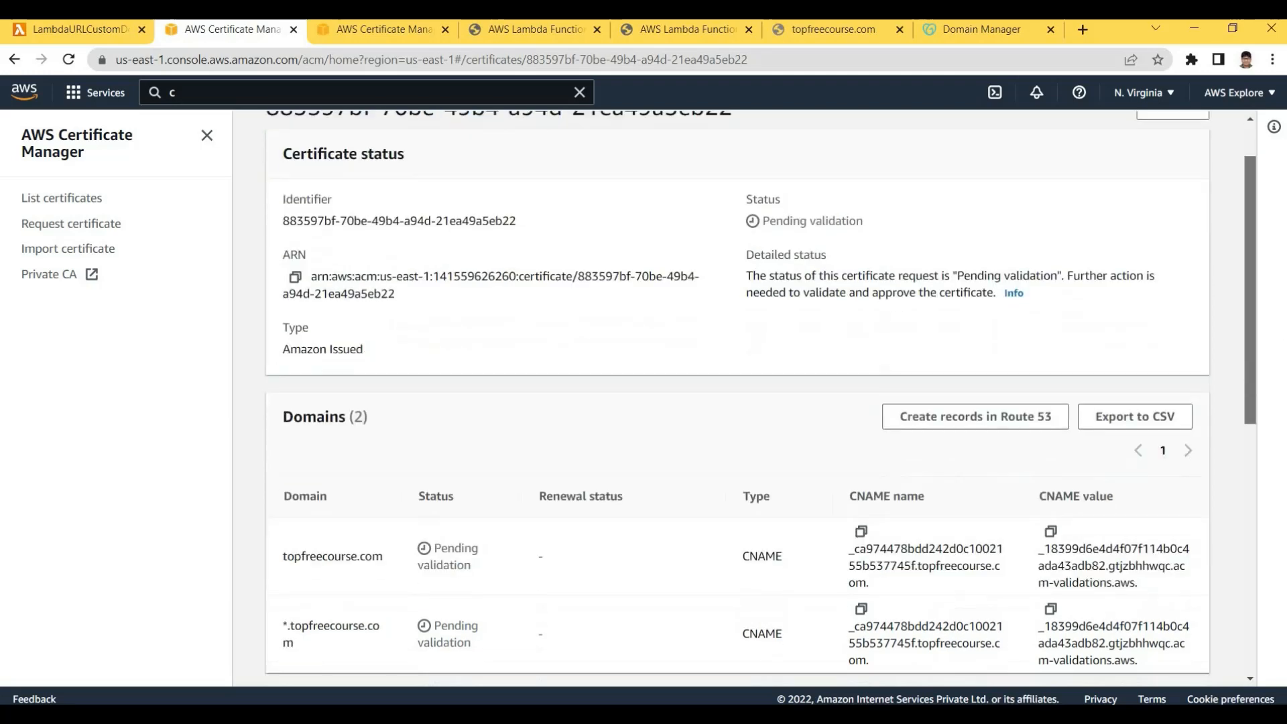
left_click_drag(1249, 305, 667, 298)
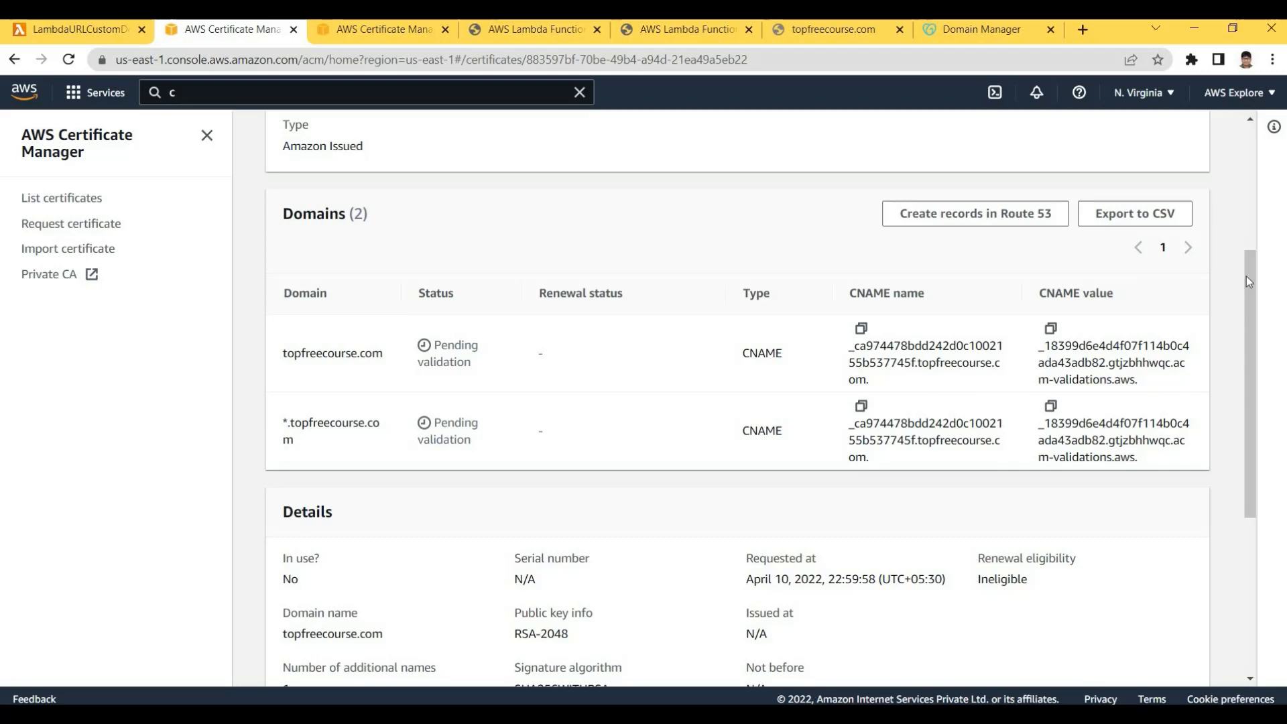
scroll(1250, 254, "up", 4)
scroll(1260, 313, "down", 3)
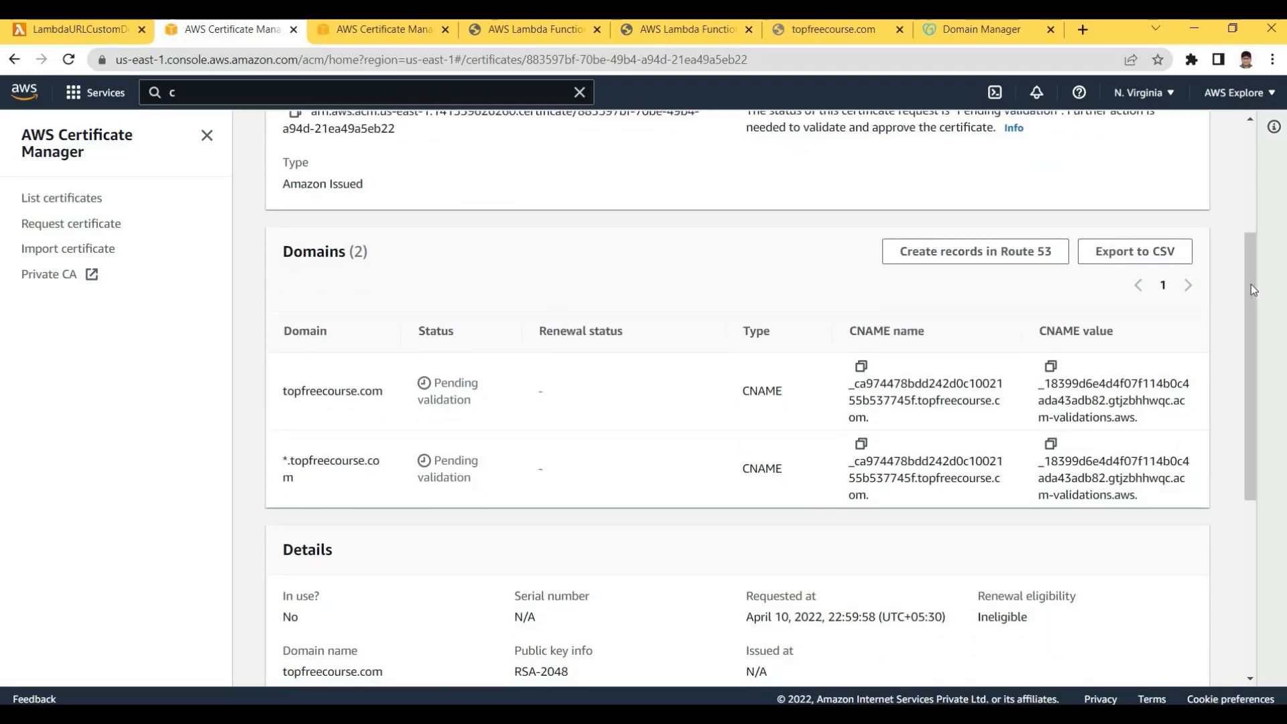
scroll(457, 143, "up", 4)
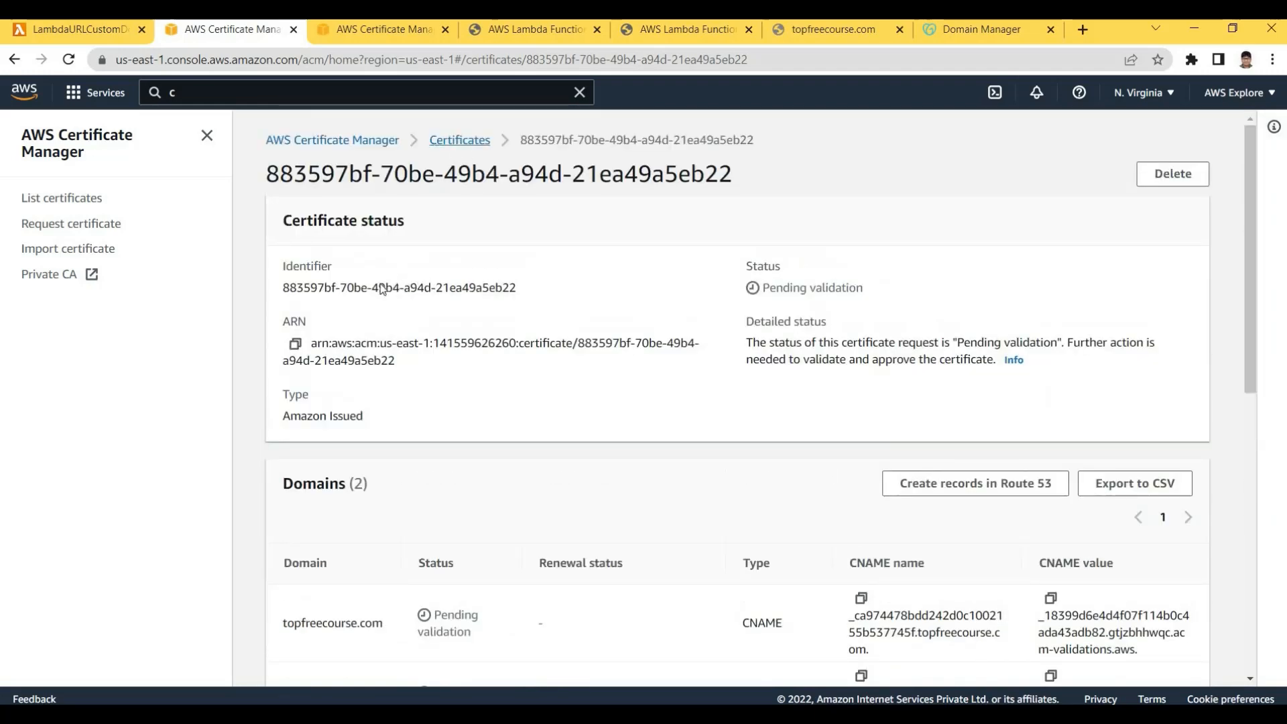
left_click(460, 140)
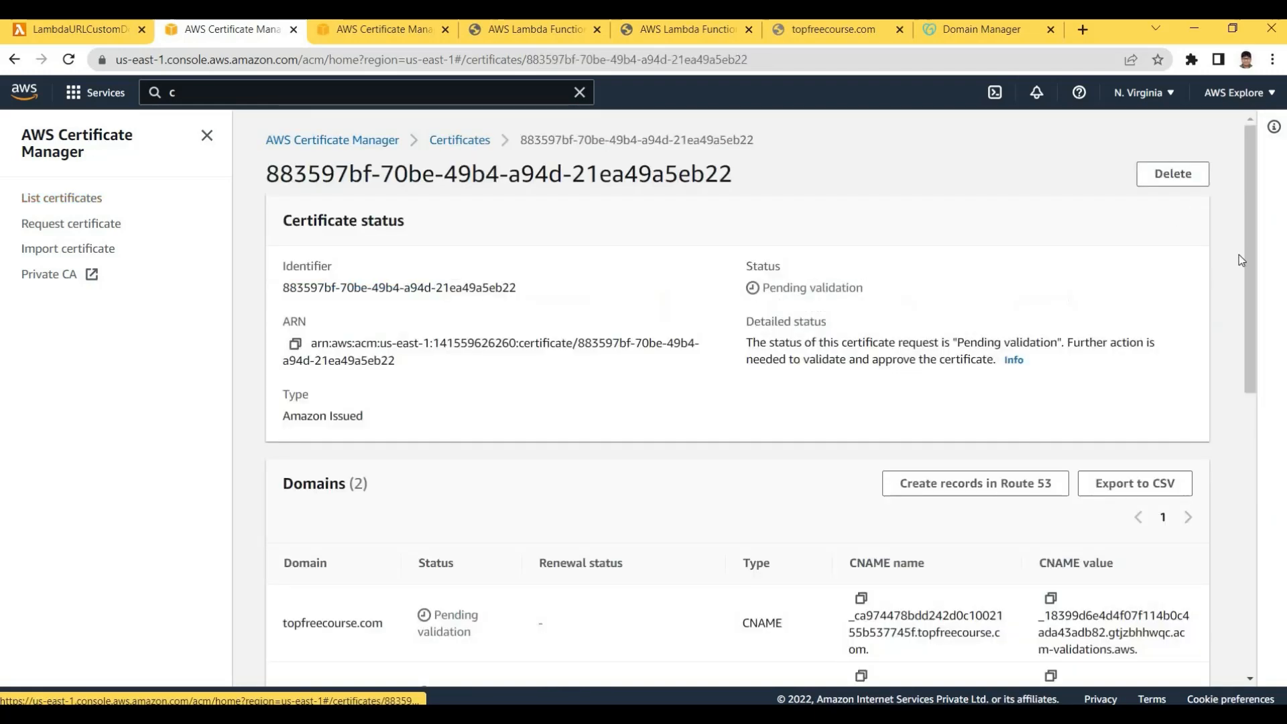
scroll(982, 326, "down", 3)
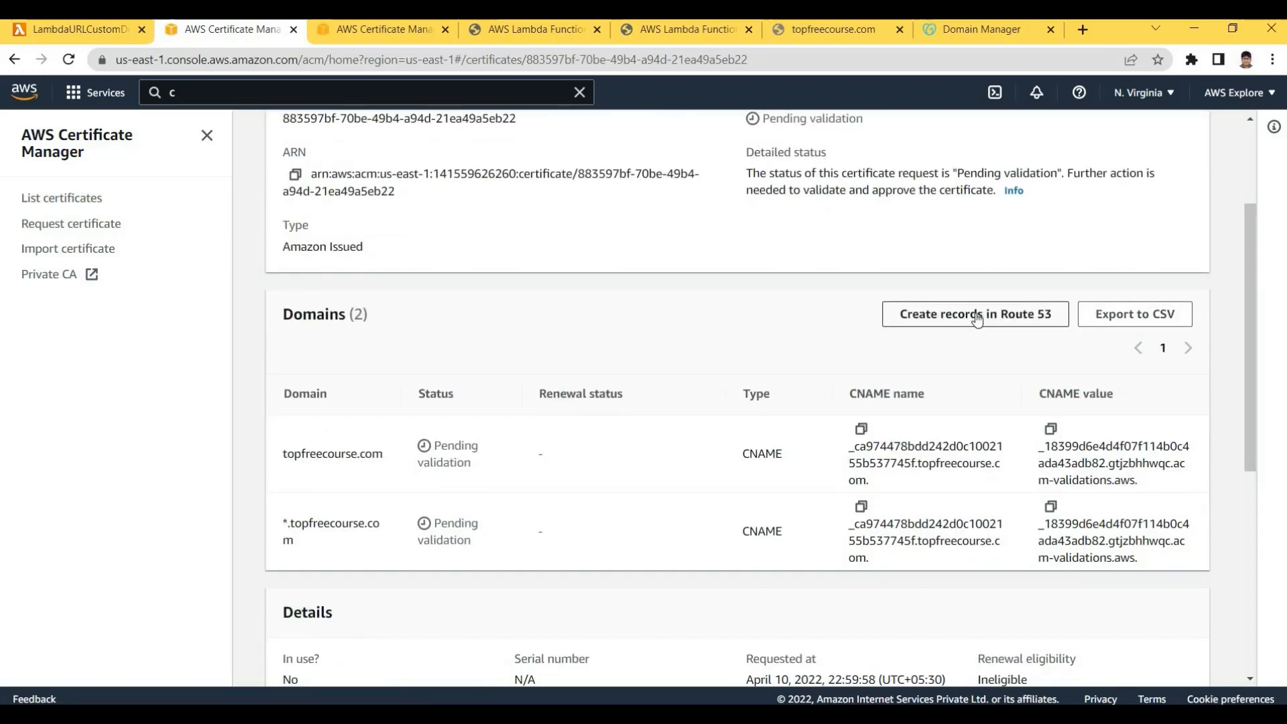
Start Route 53 record creation, inspect the topfreecourse.com hosted zone in another tab, then return
left_click(894, 315)
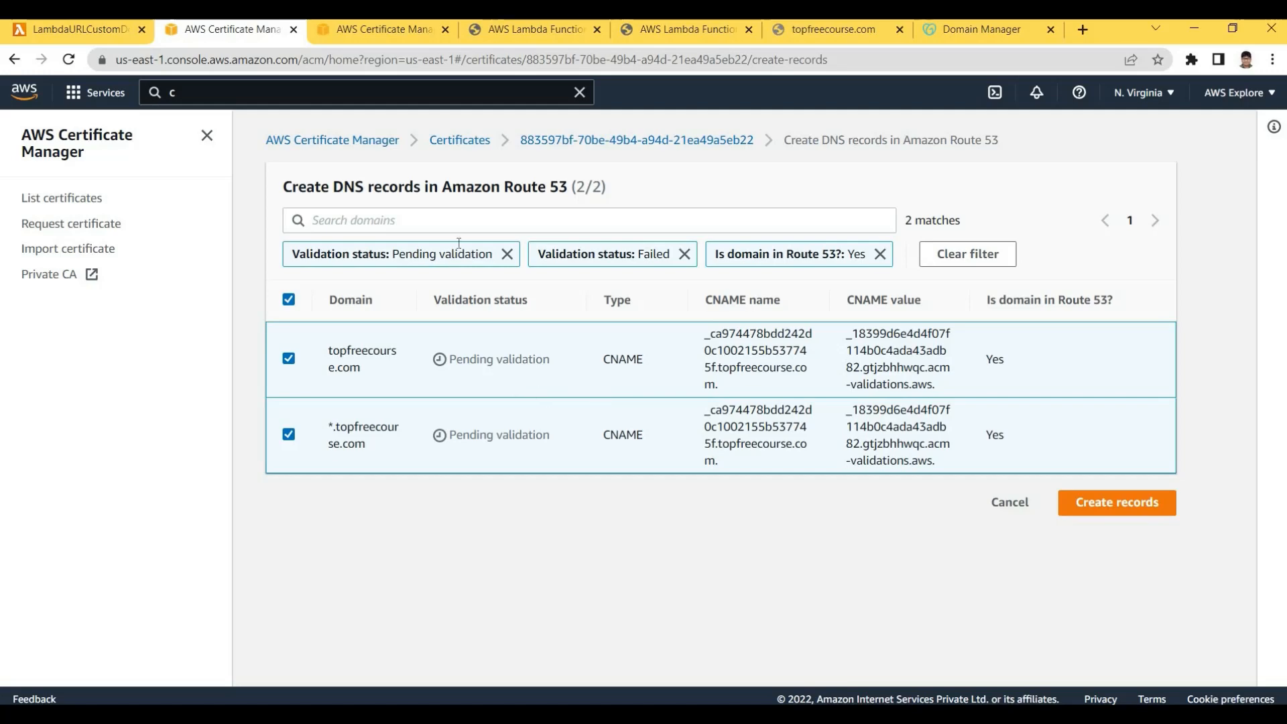
left_click(379, 29)
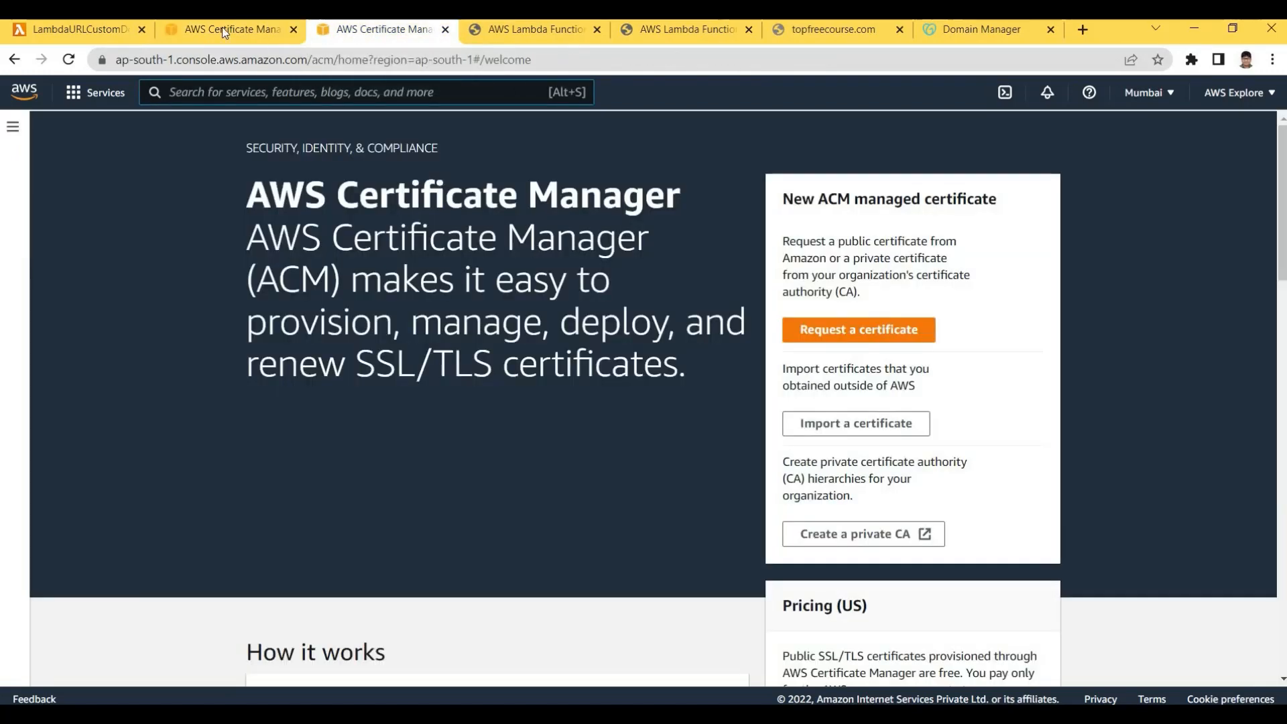
left_click(281, 93)
type("r")
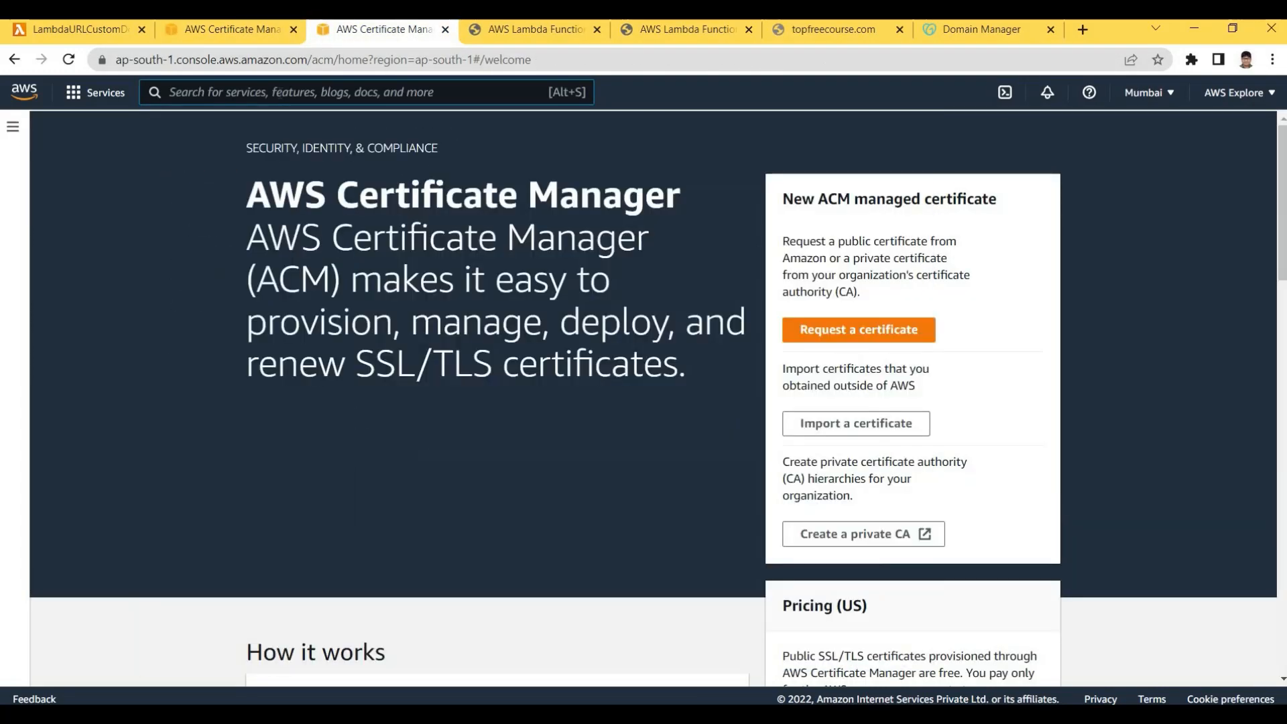
type("ou")
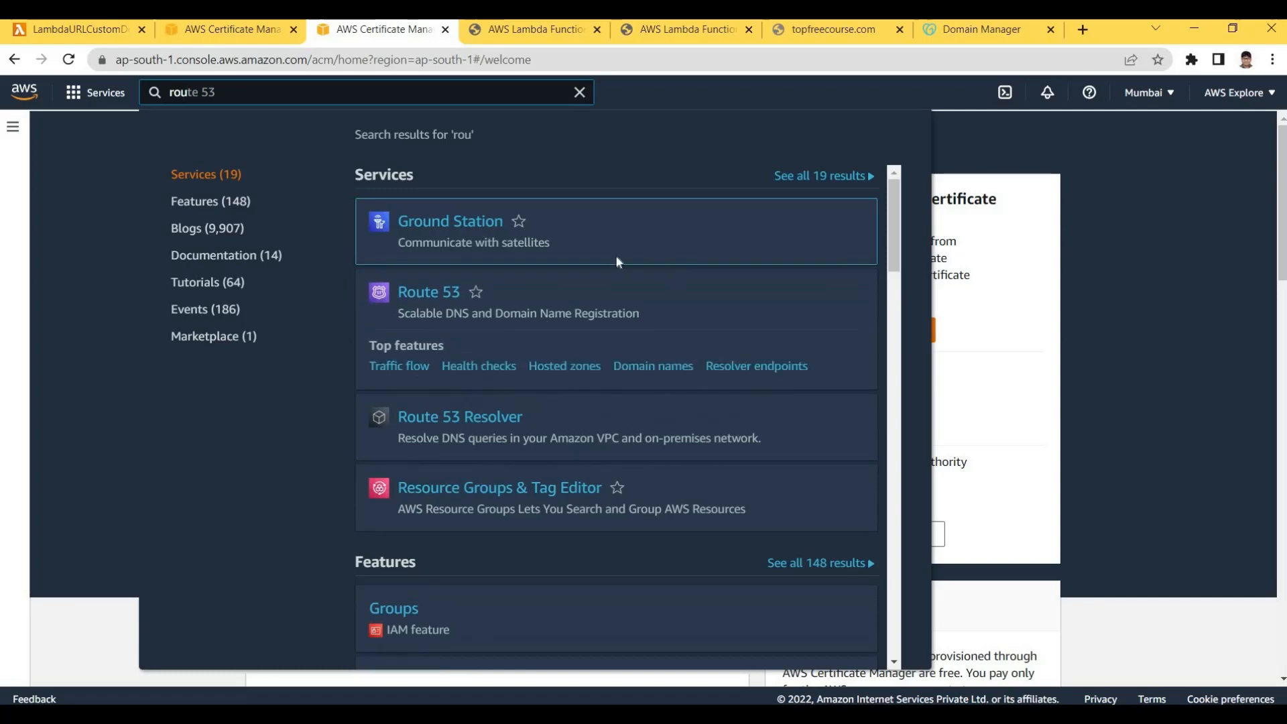
left_click(533, 283)
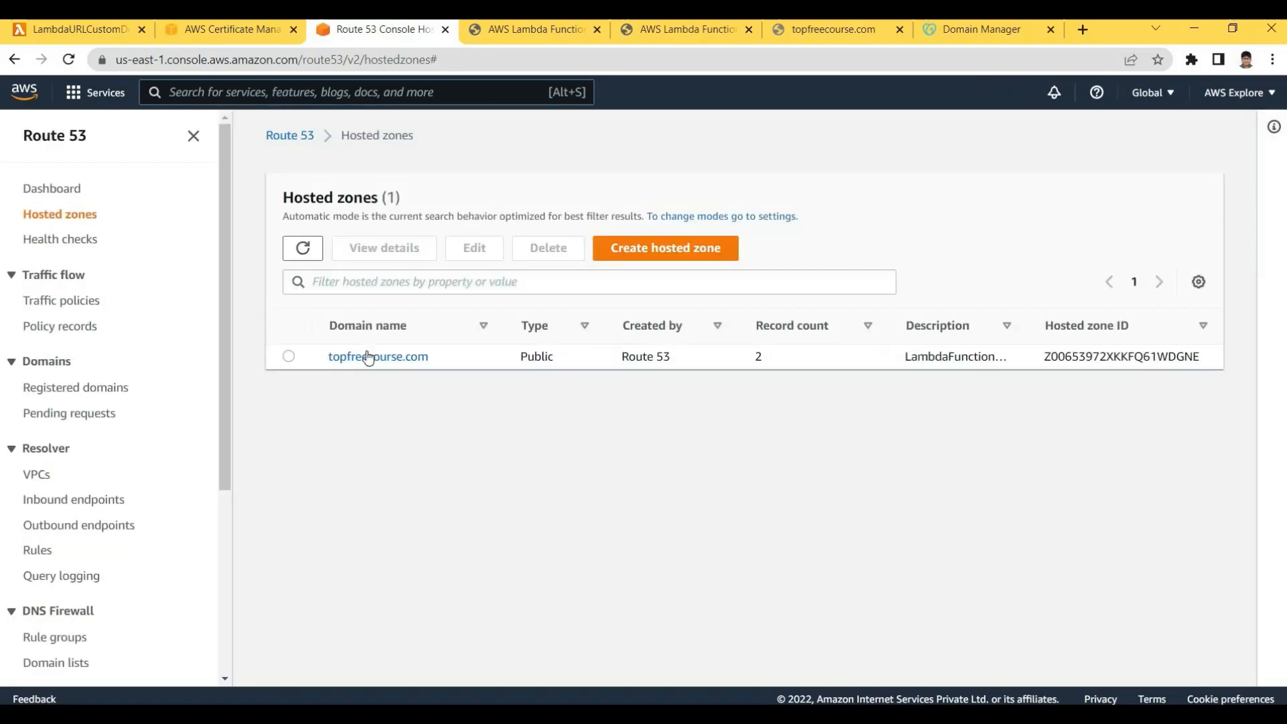
left_click(378, 356)
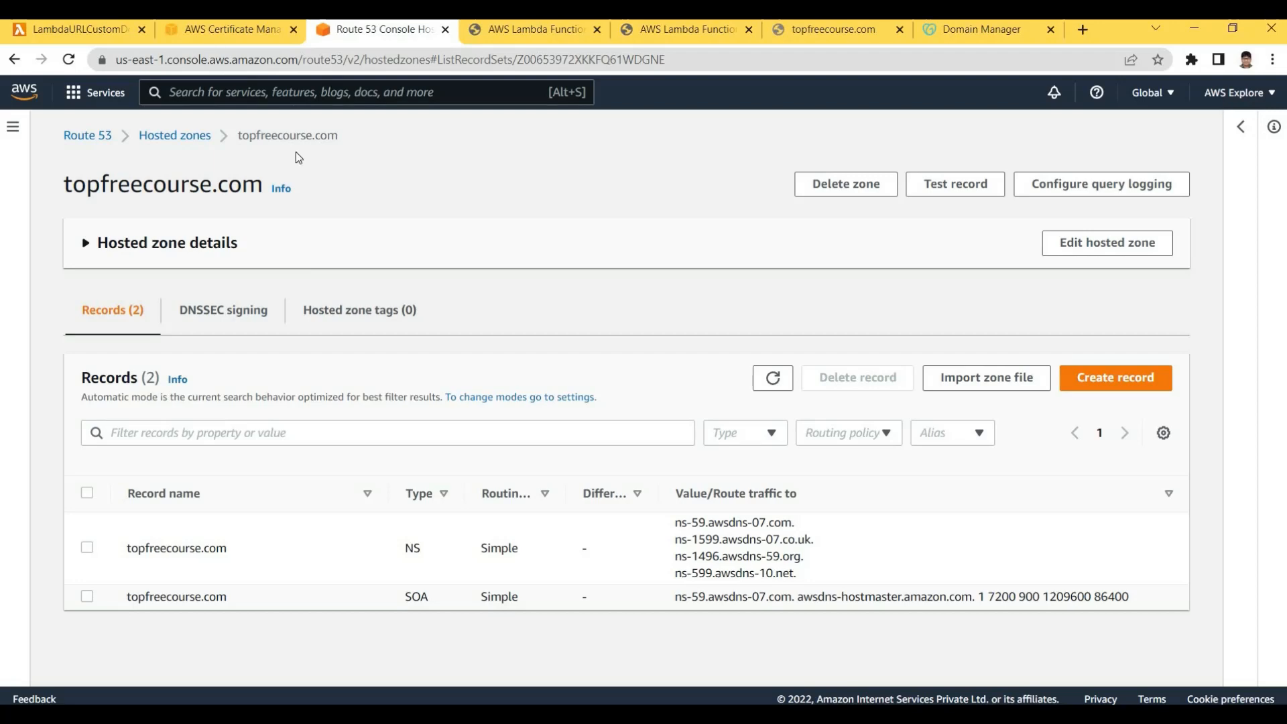
key("ctrl+shift+Tab")
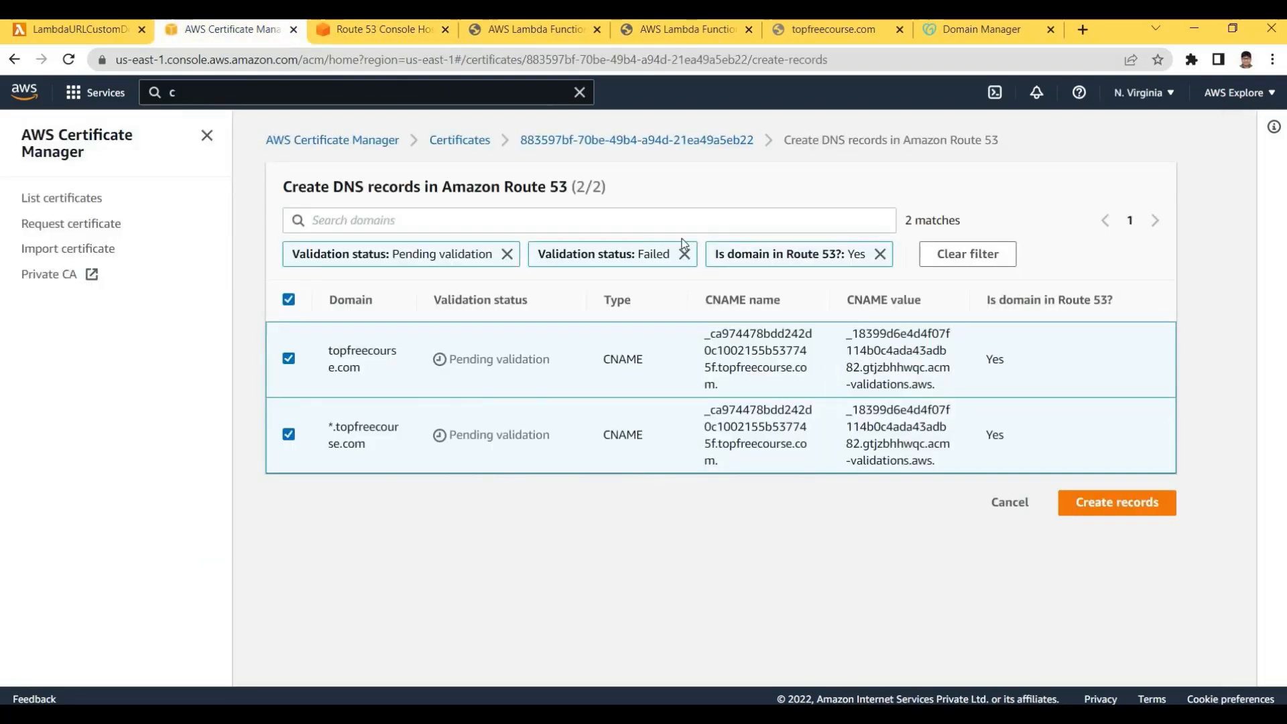
Create the certificate's CNAME validation records in Route 53 and review the success banner
left_click(703, 140)
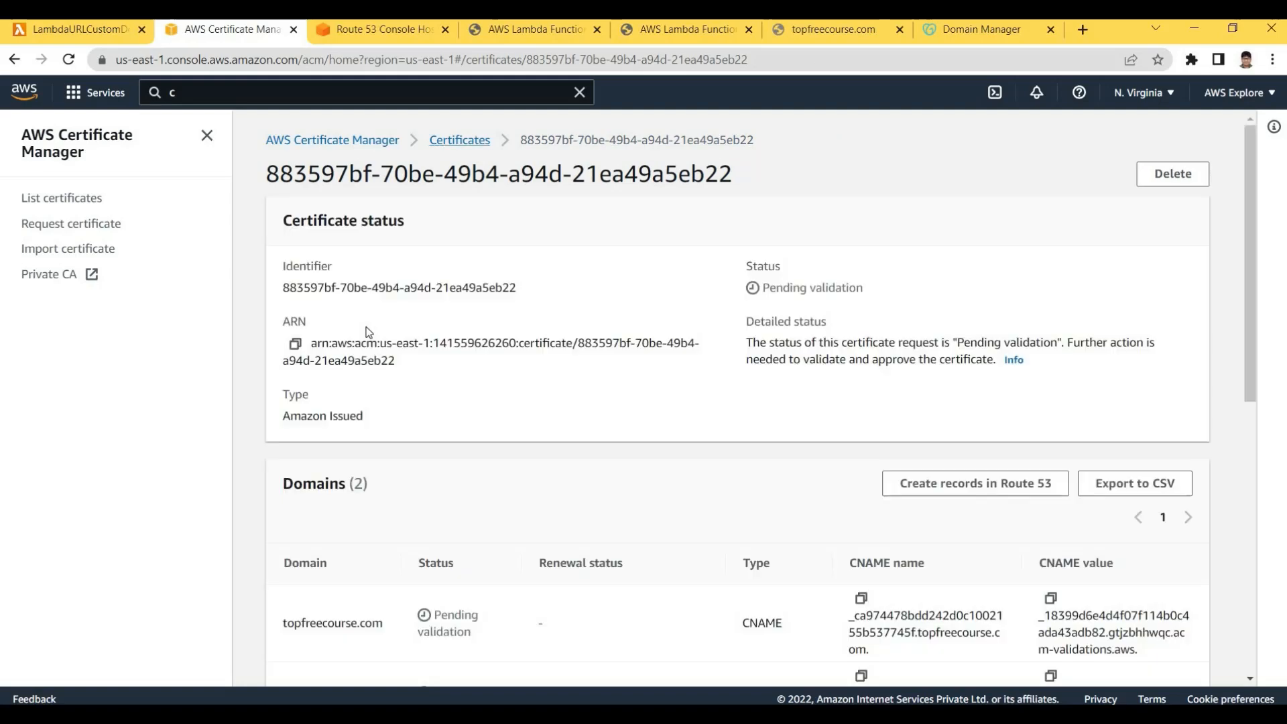
left_click(460, 139)
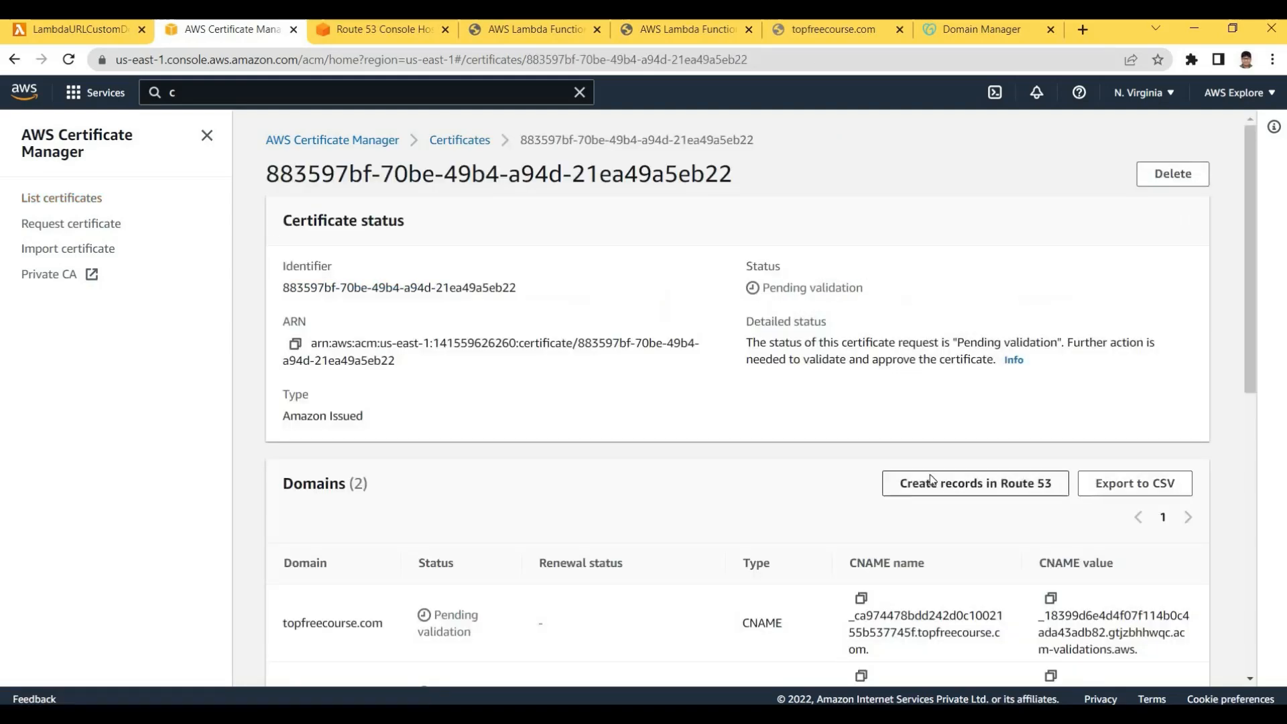
left_click(979, 482)
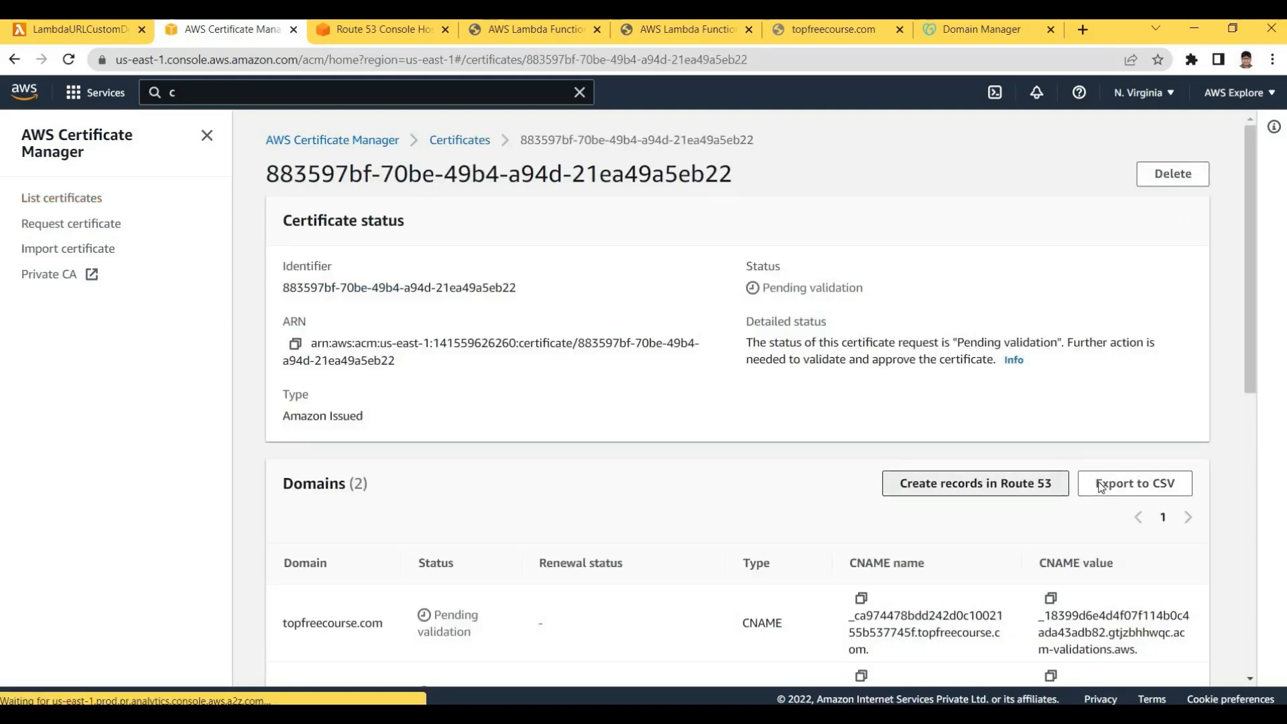
left_click(1129, 504)
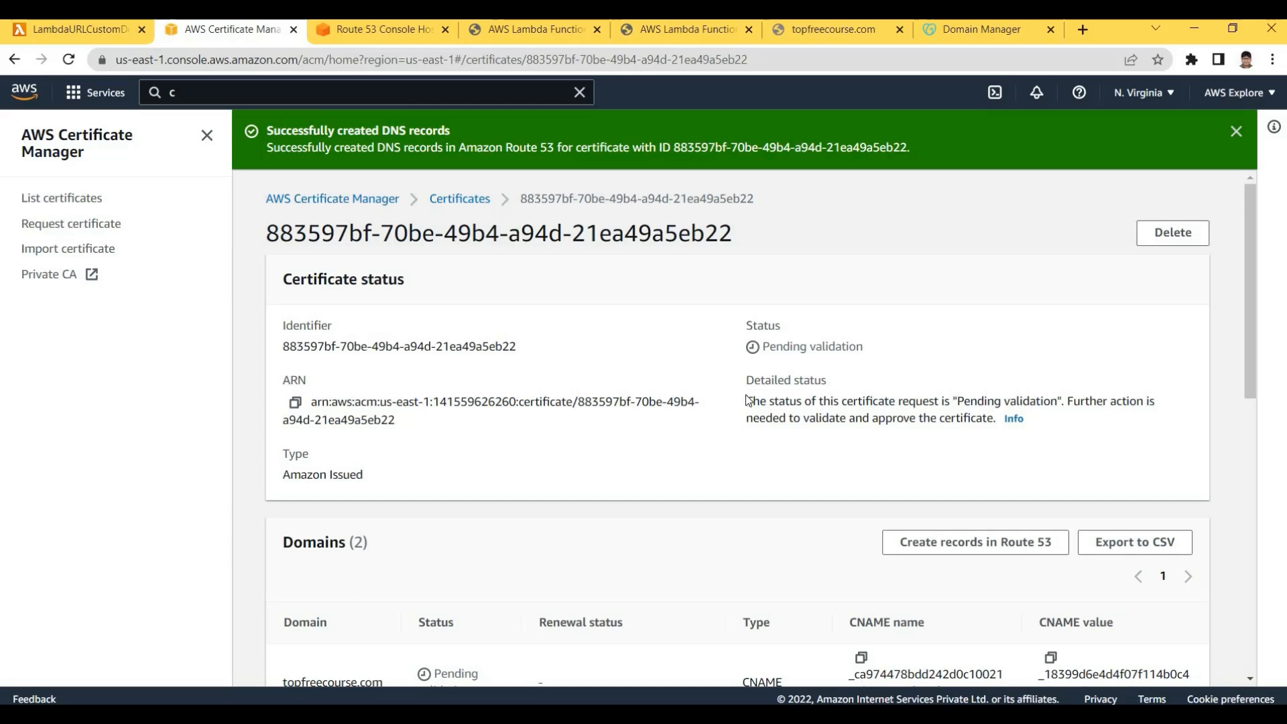
scroll(1017, 479, "down", 3)
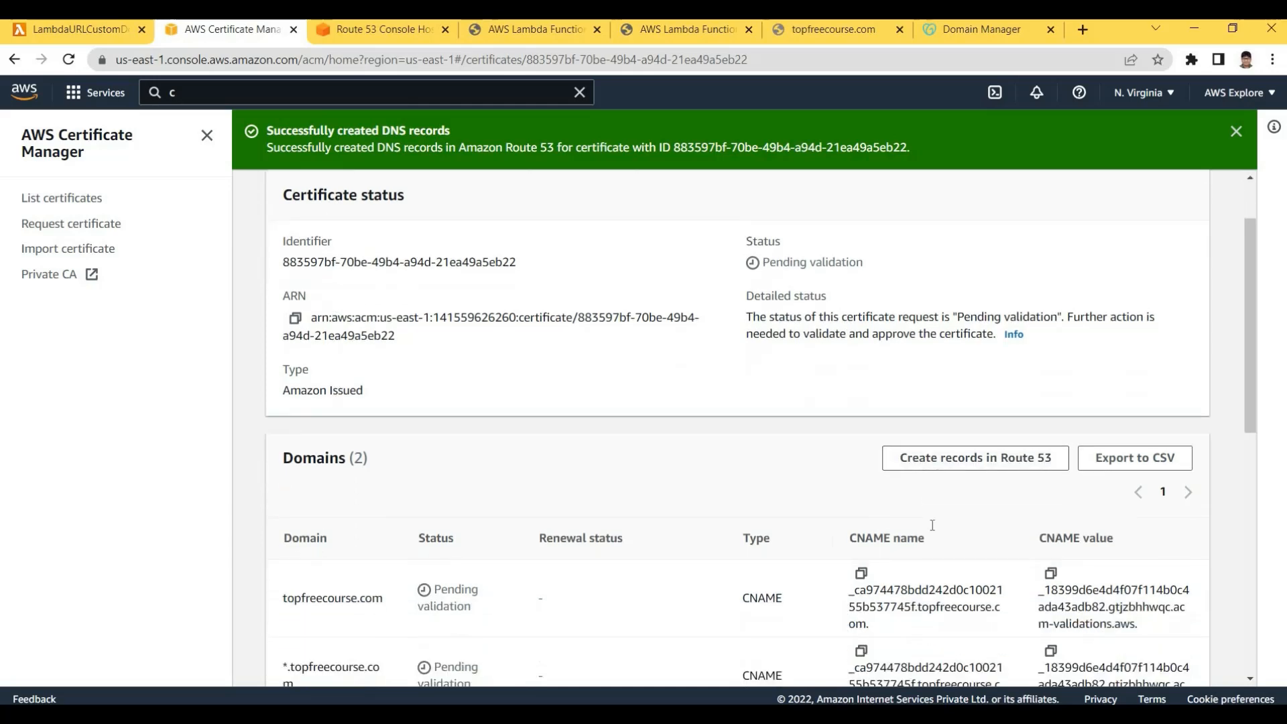
scroll(1255, 388, "down", 5)
scroll(1256, 380, "up", 4)
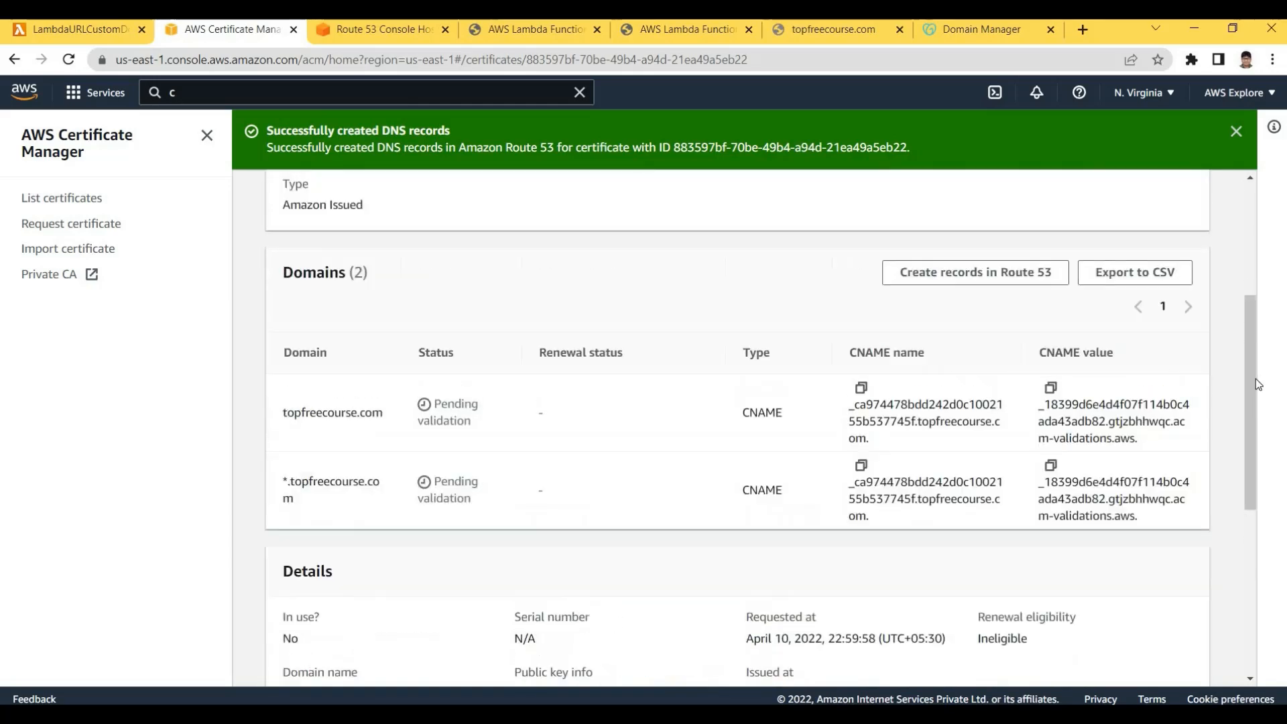
scroll(1271, 467, "down", 6)
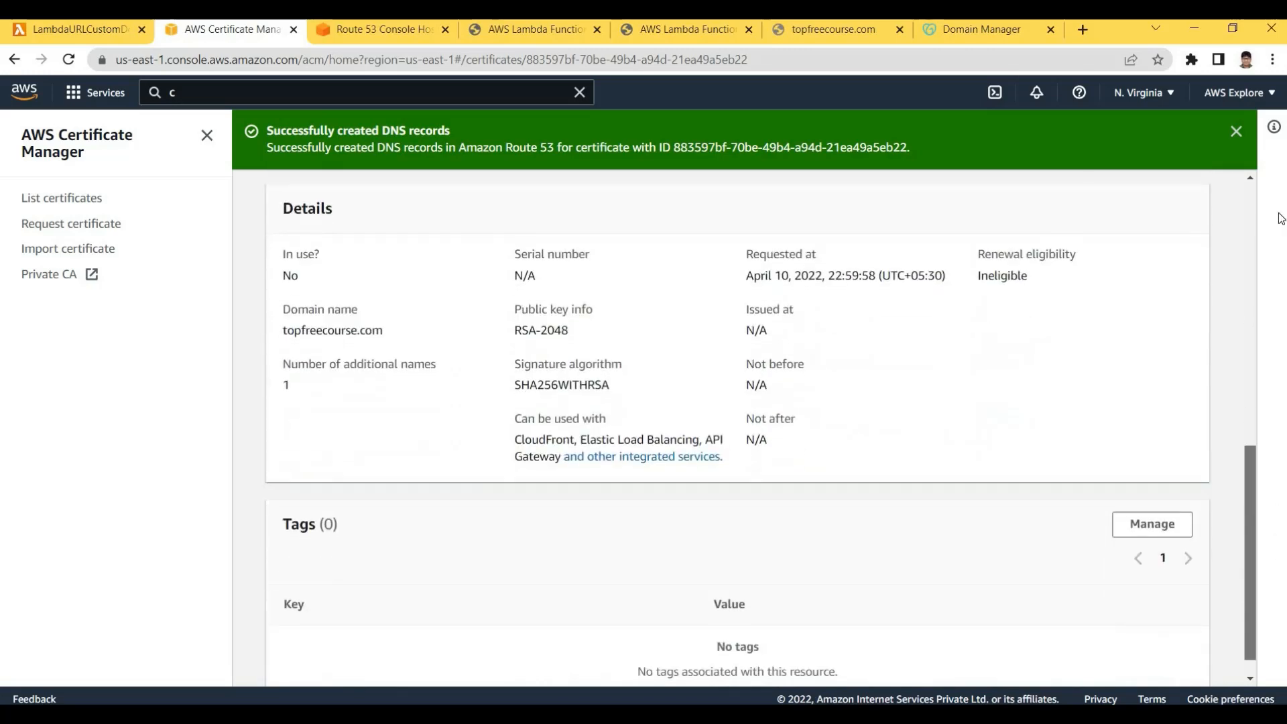
scroll(1273, 536, "up", 3)
scroll(627, 201, "up", 5)
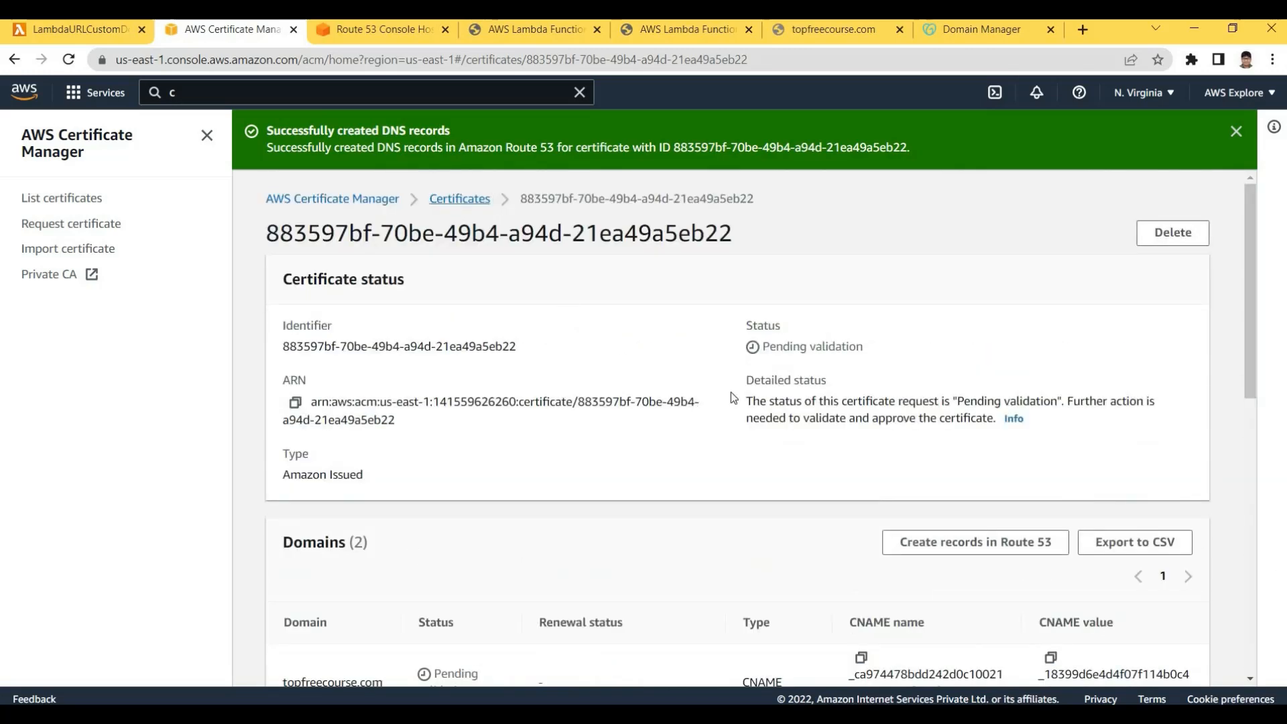
Refresh the certificate list, then view the topfreecourse.com hosted zone's records
left_click(459, 208)
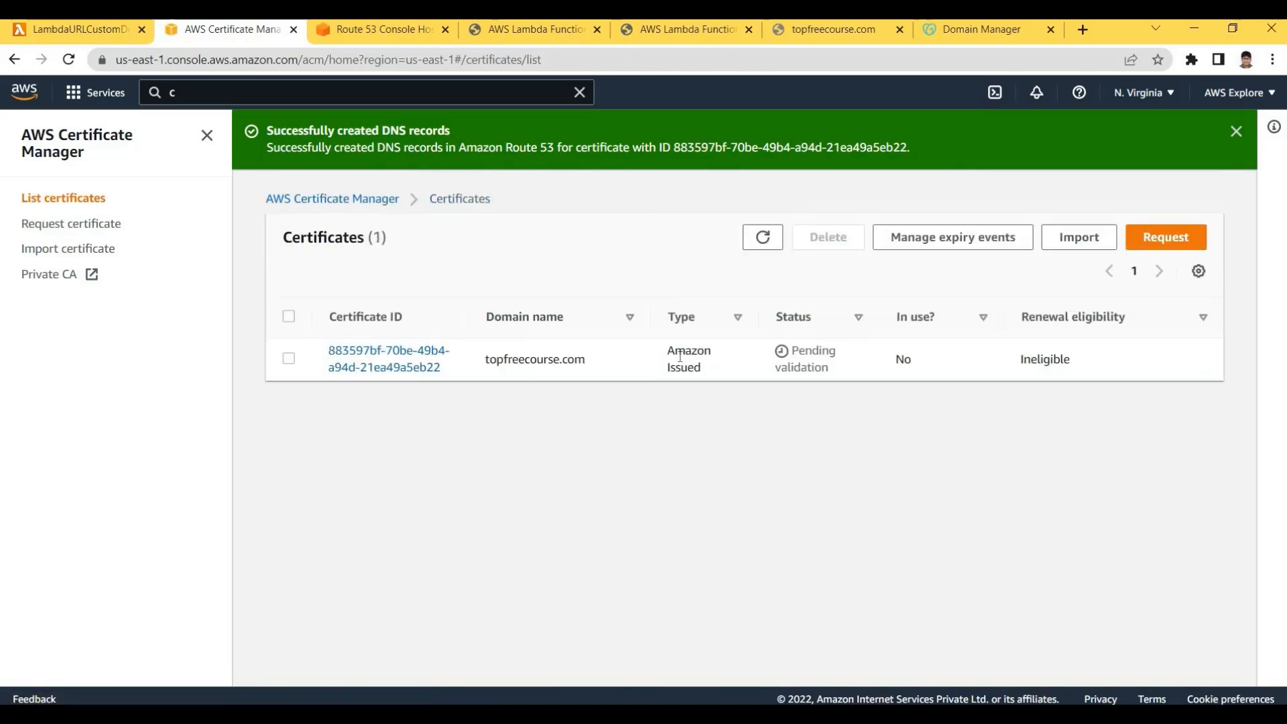
double_click(779, 355)
left_click(809, 369)
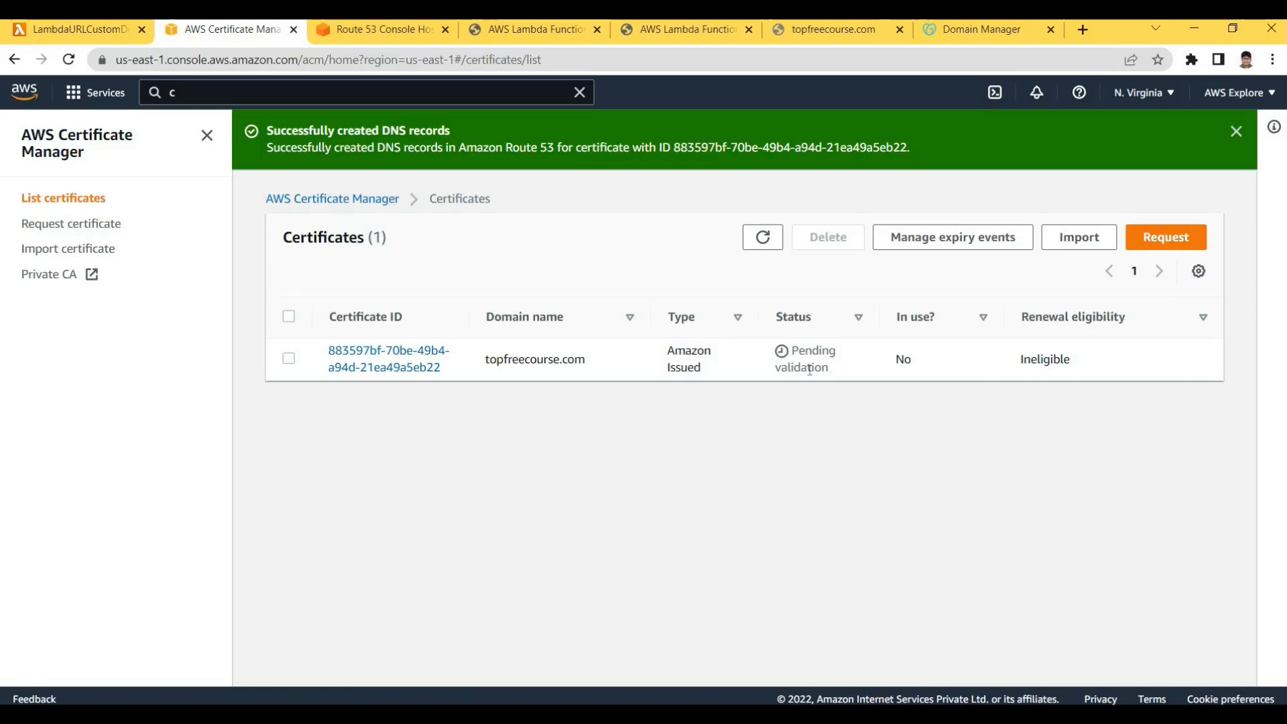
left_click(813, 361)
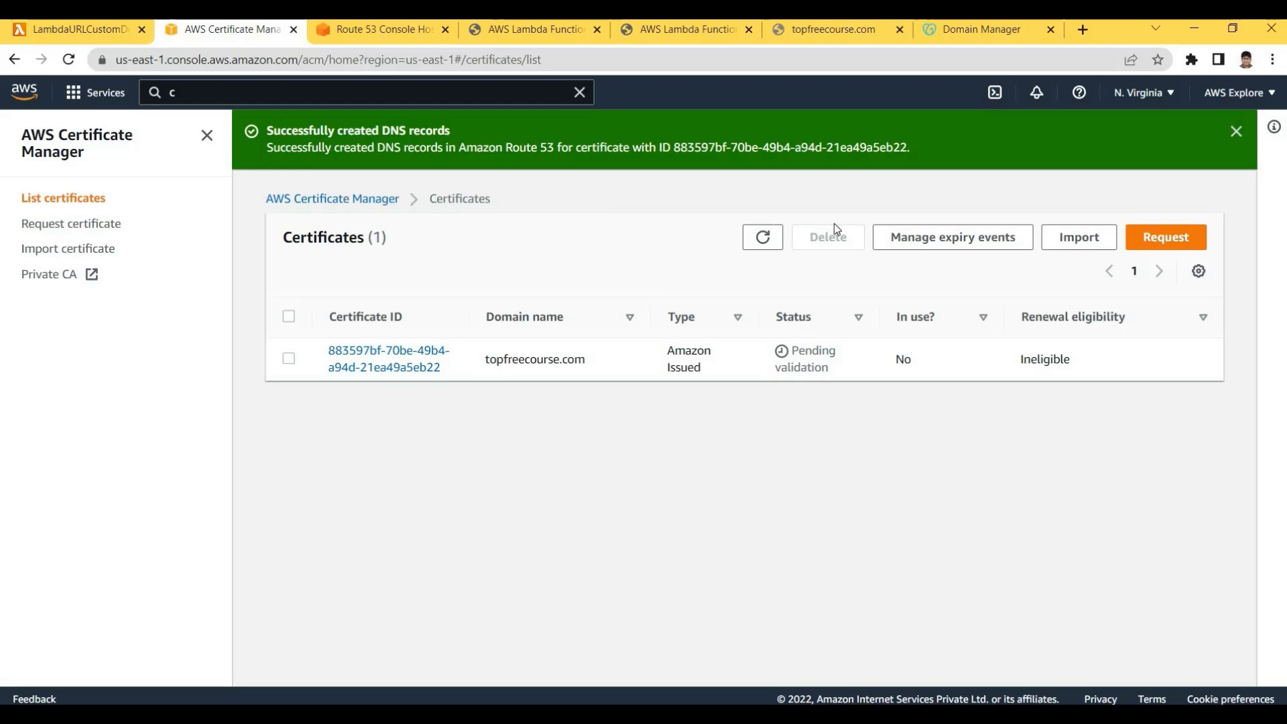
left_click(763, 238)
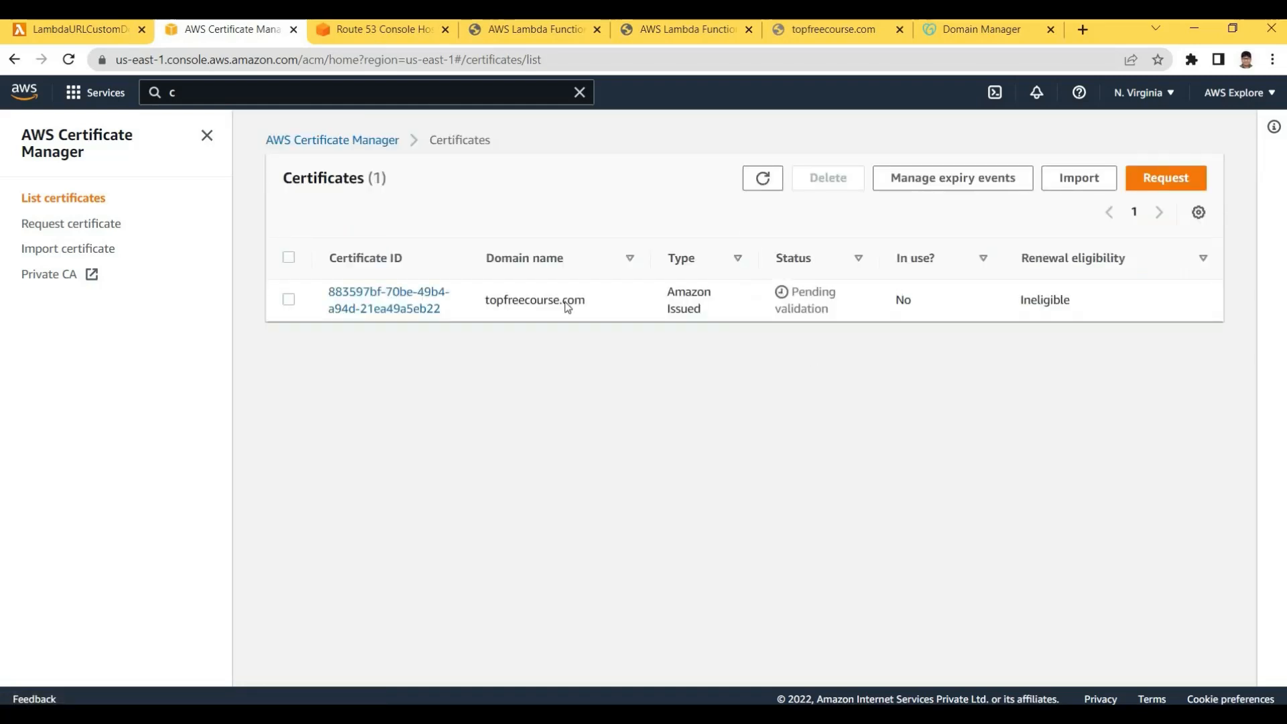
key("ctrl+Tab")
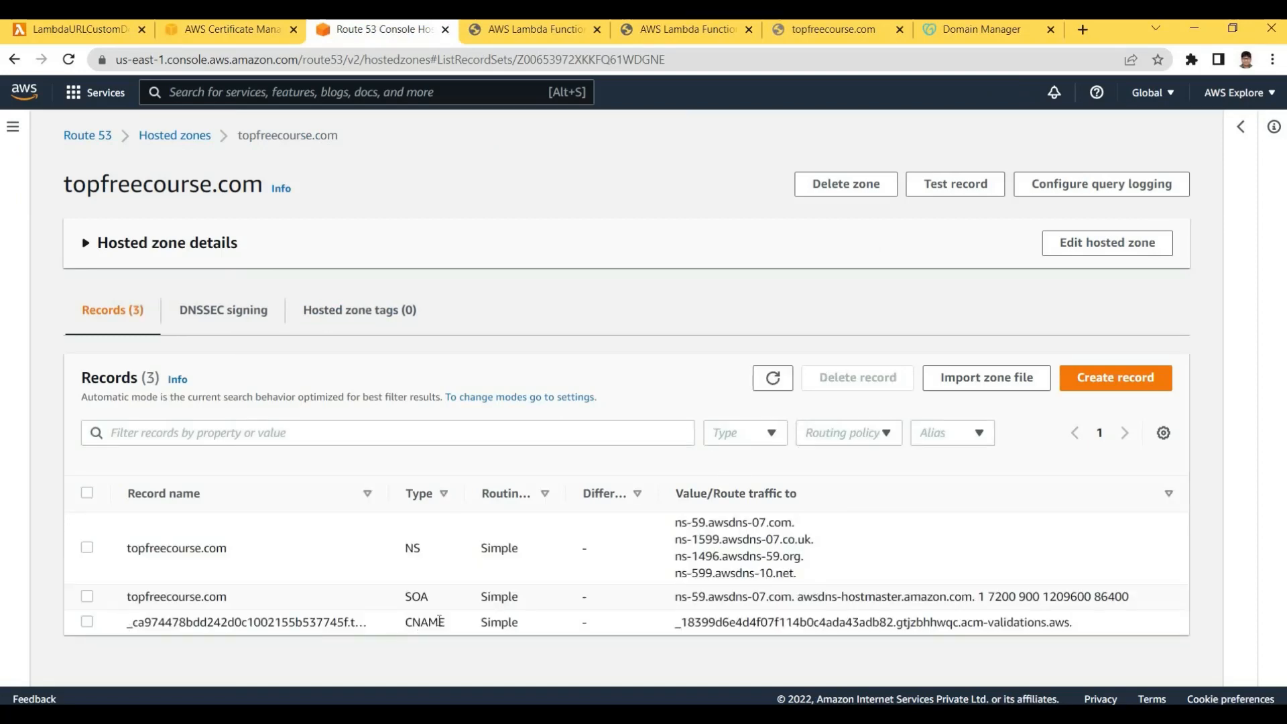
Inspect the new CNAME record's name and its validations value in the hosted zone table
left_click_drag(127, 622, 581, 619)
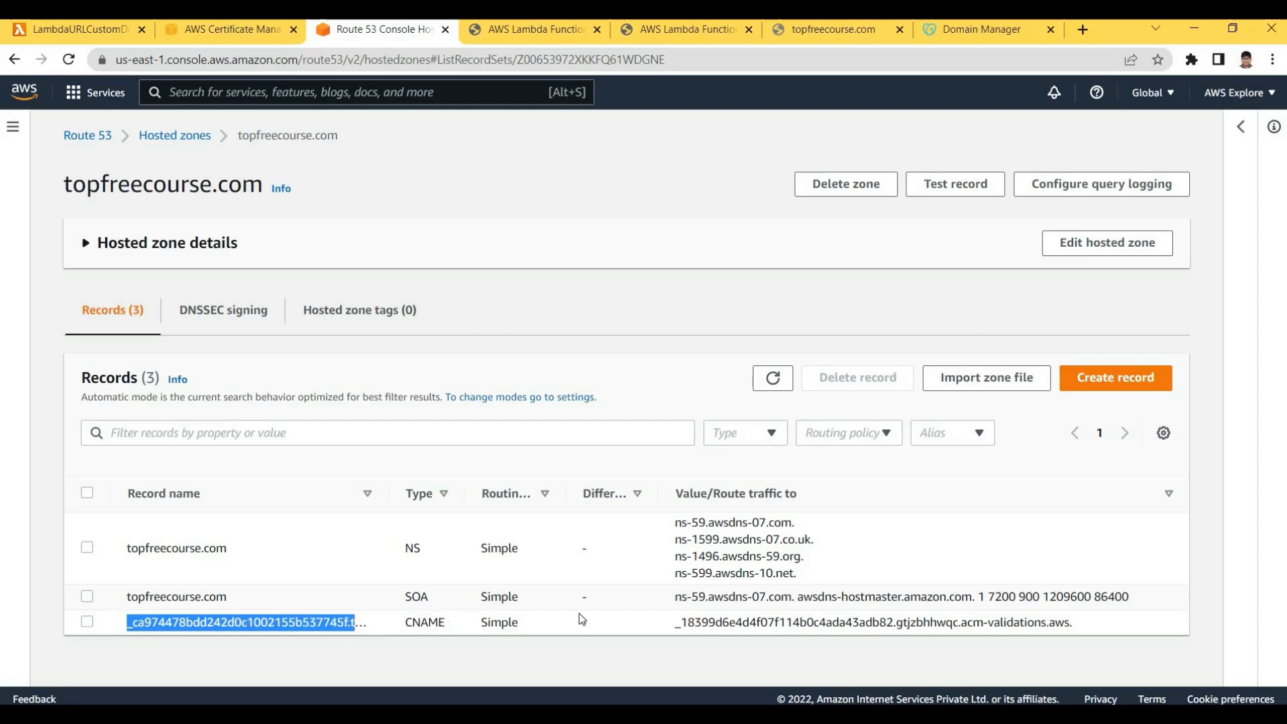
double_click(1032, 620)
left_click(1047, 616)
left_click_drag(865, 622, 1054, 620)
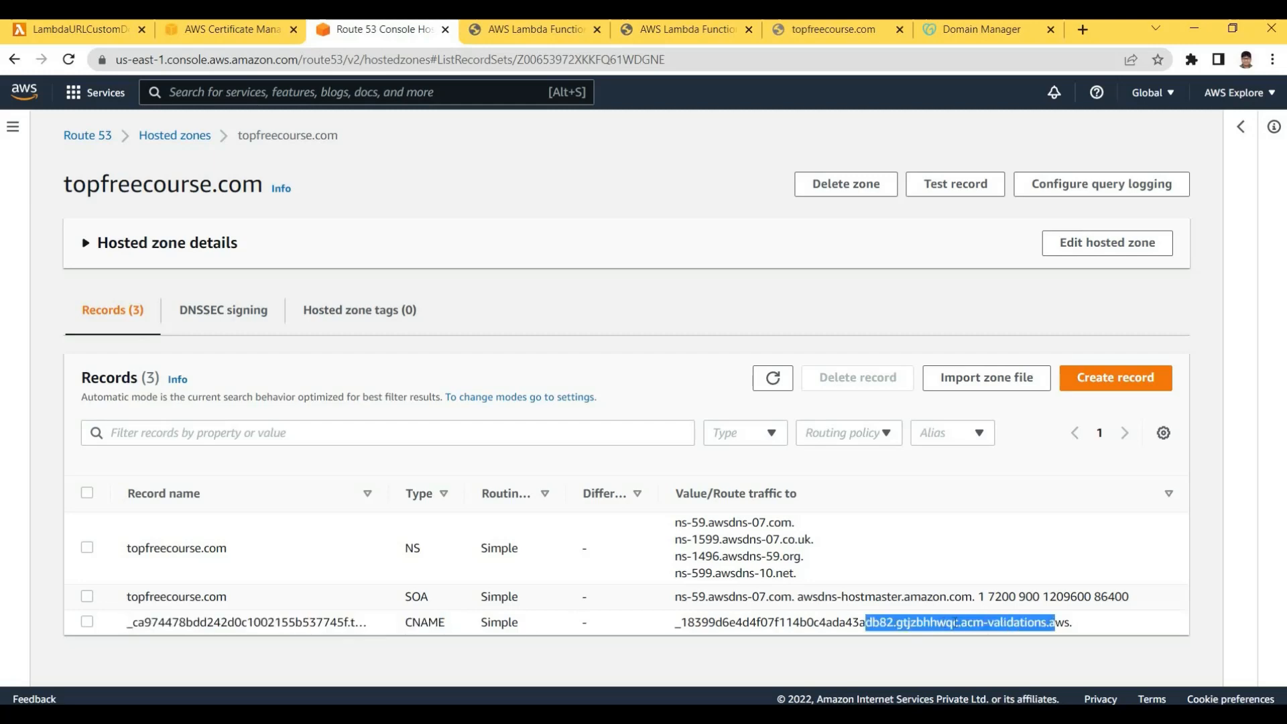
left_click(1040, 614)
double_click(1036, 620)
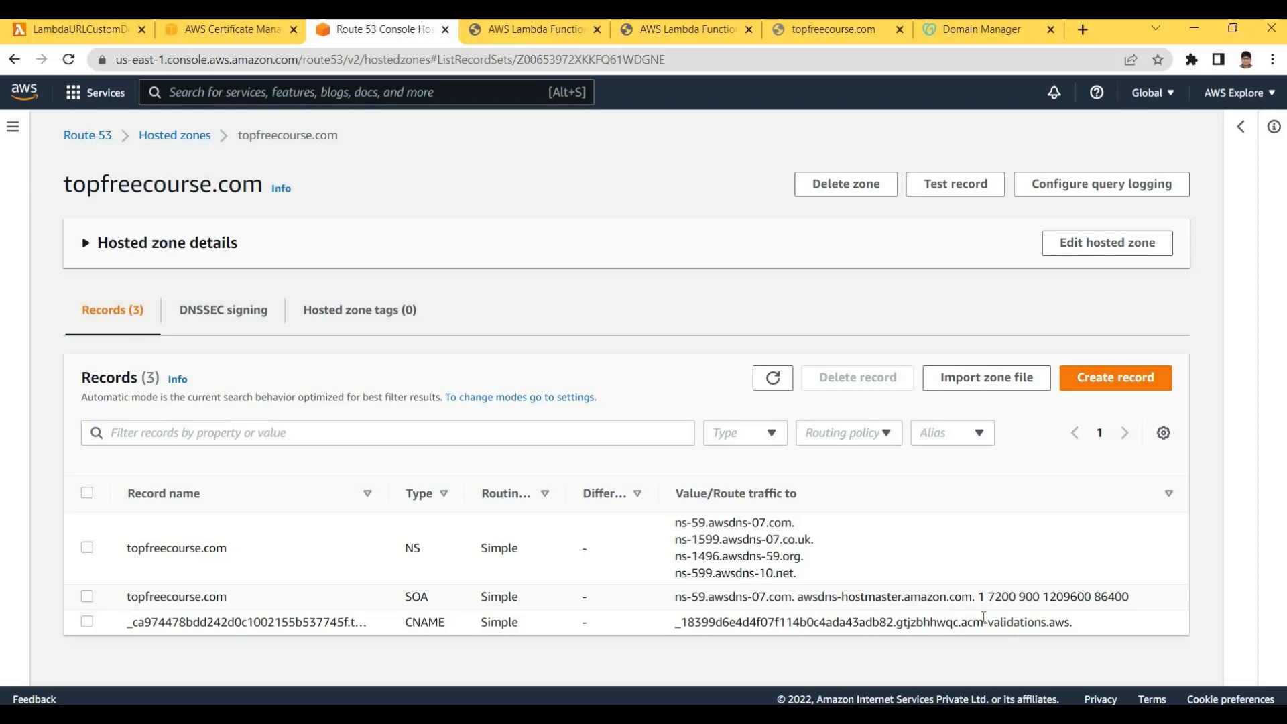
triple_click(1031, 622)
left_click(980, 618)
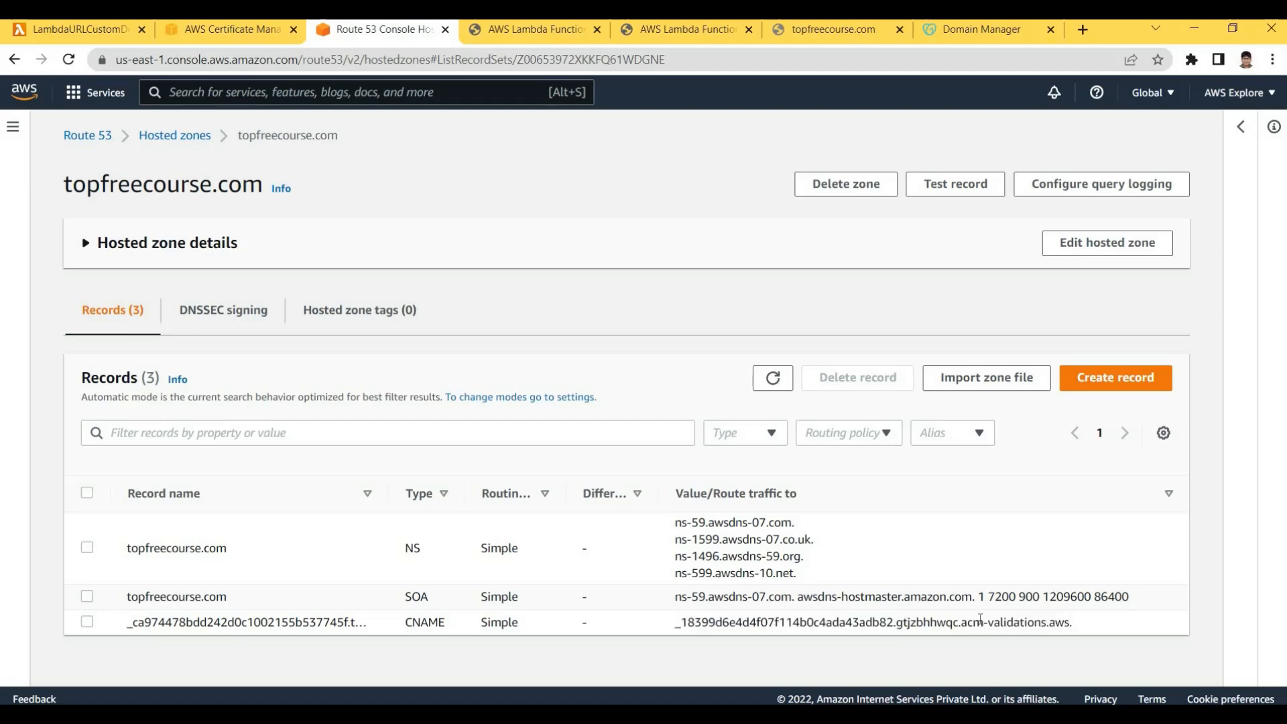
left_click(499, 620)
left_click(501, 619)
left_click(499, 31)
left_click(378, 29)
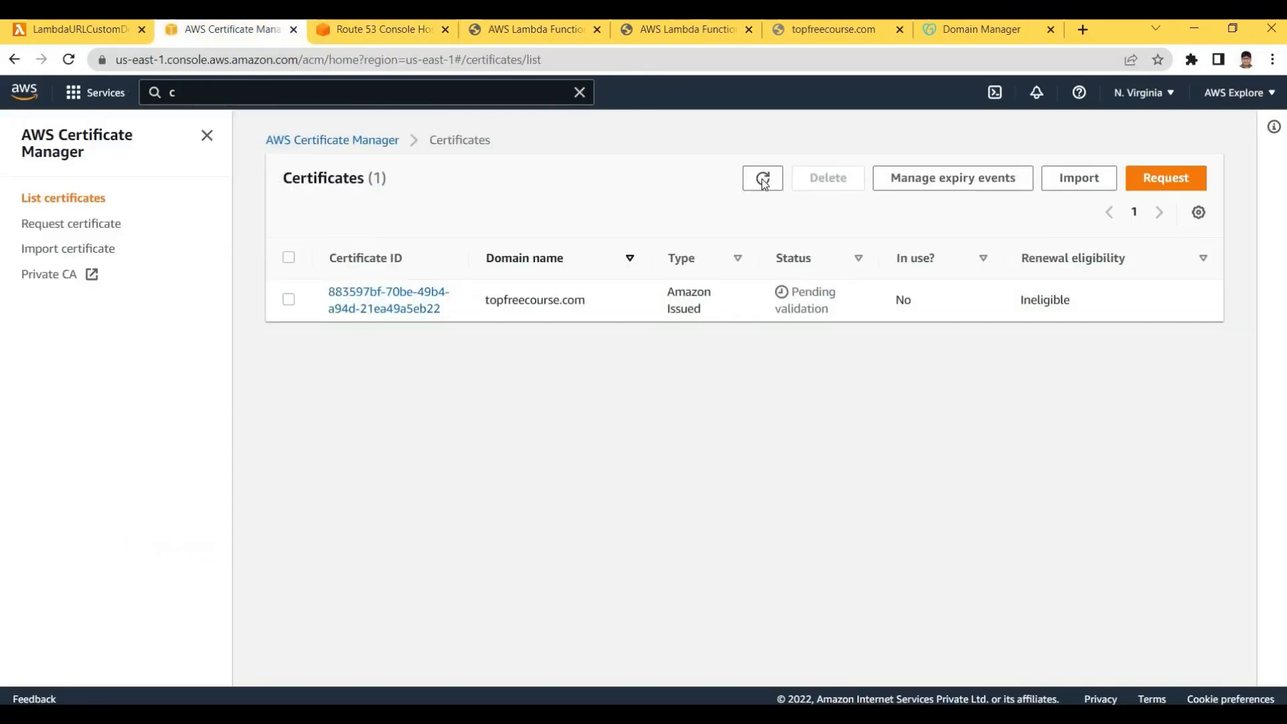
Refresh and reload the certificate list until the status updates
left_click(764, 182)
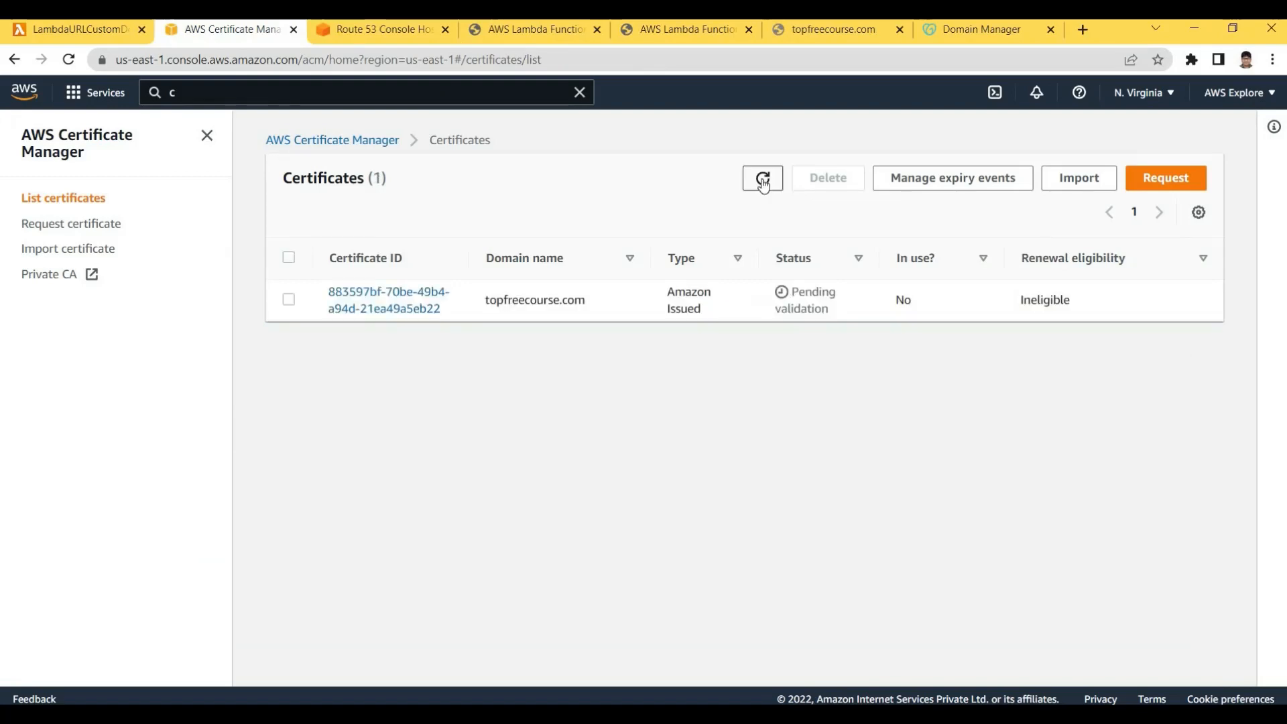
left_click(760, 179)
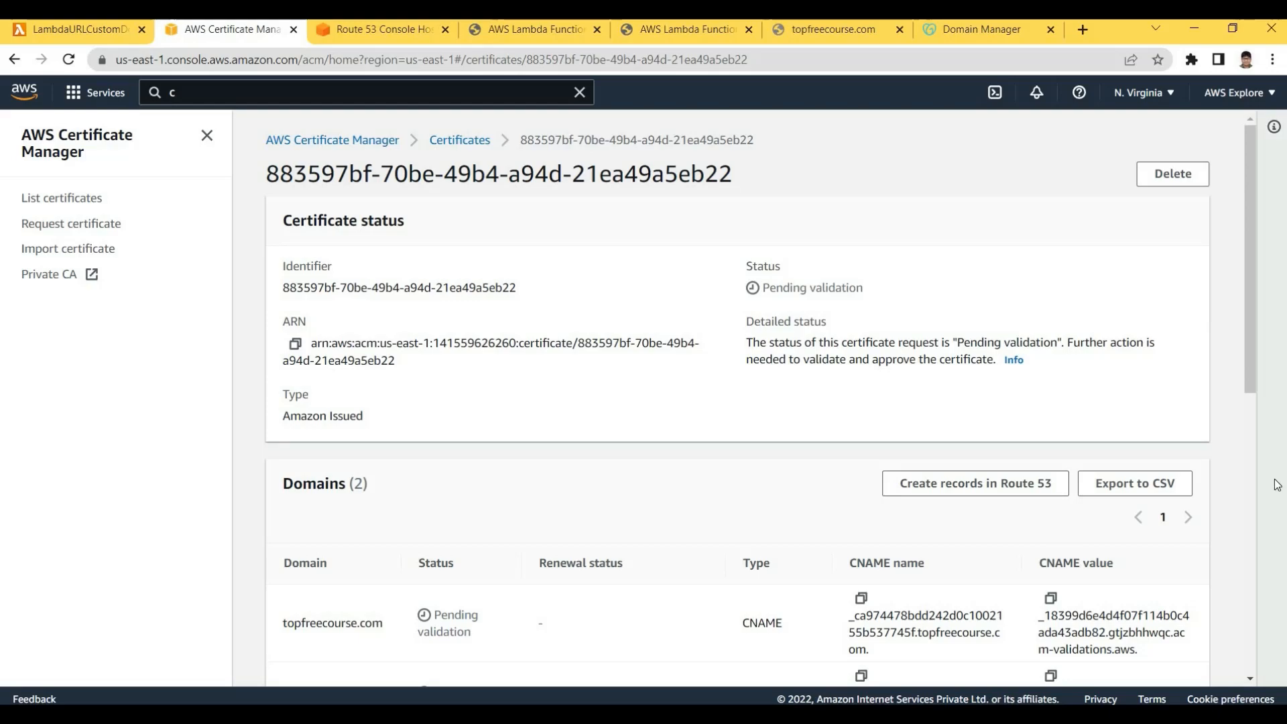
scroll(1281, 560, "down", 1)
scroll(1281, 559, "down", 8)
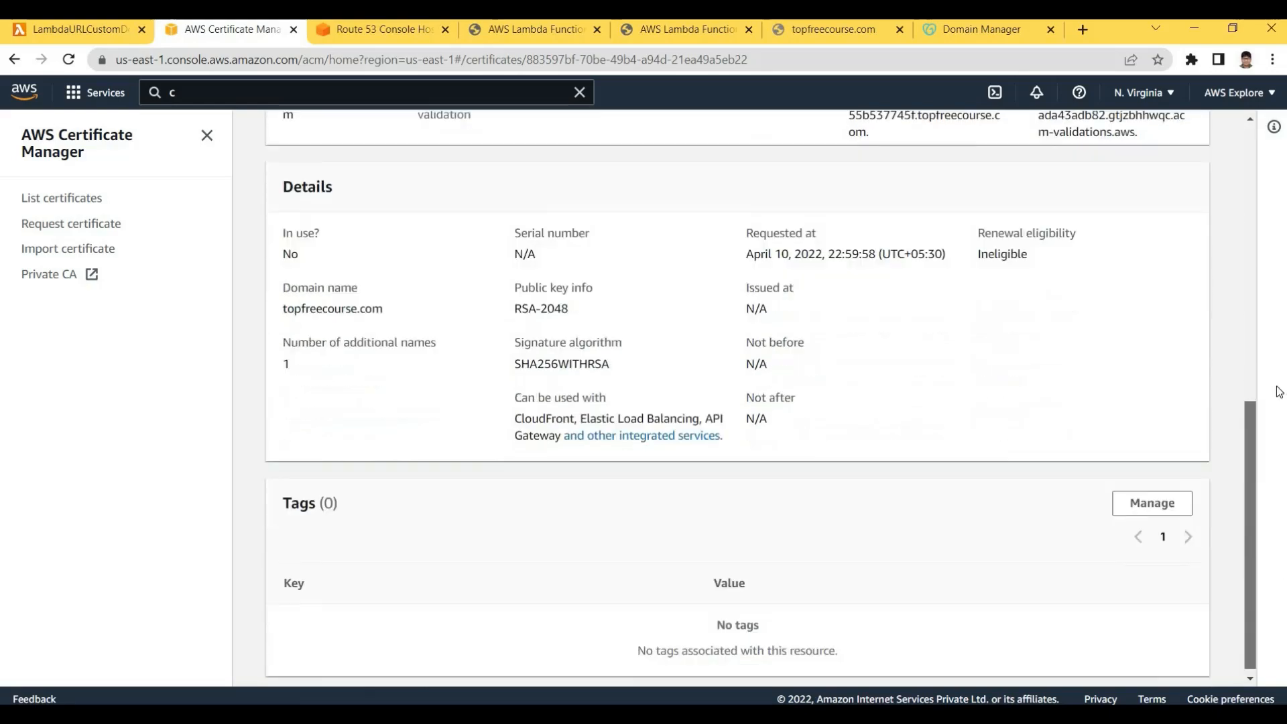
scroll(1276, 268, "up", 10)
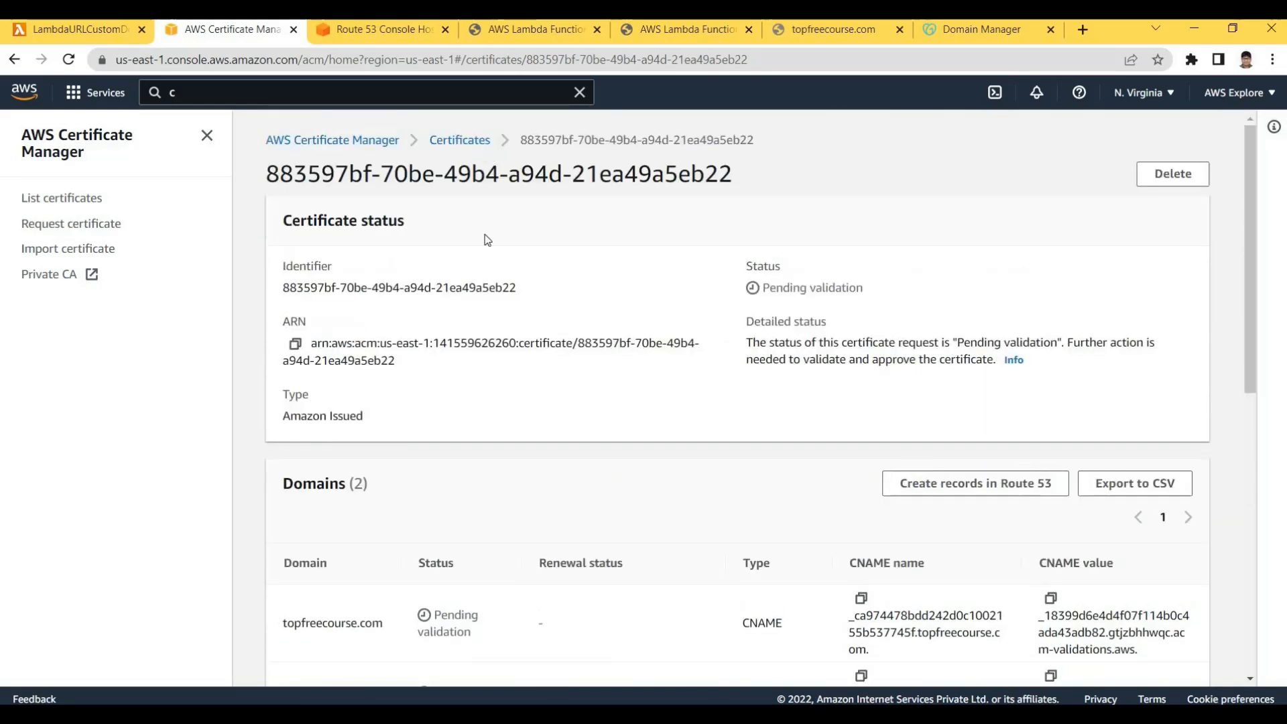
left_click(460, 140)
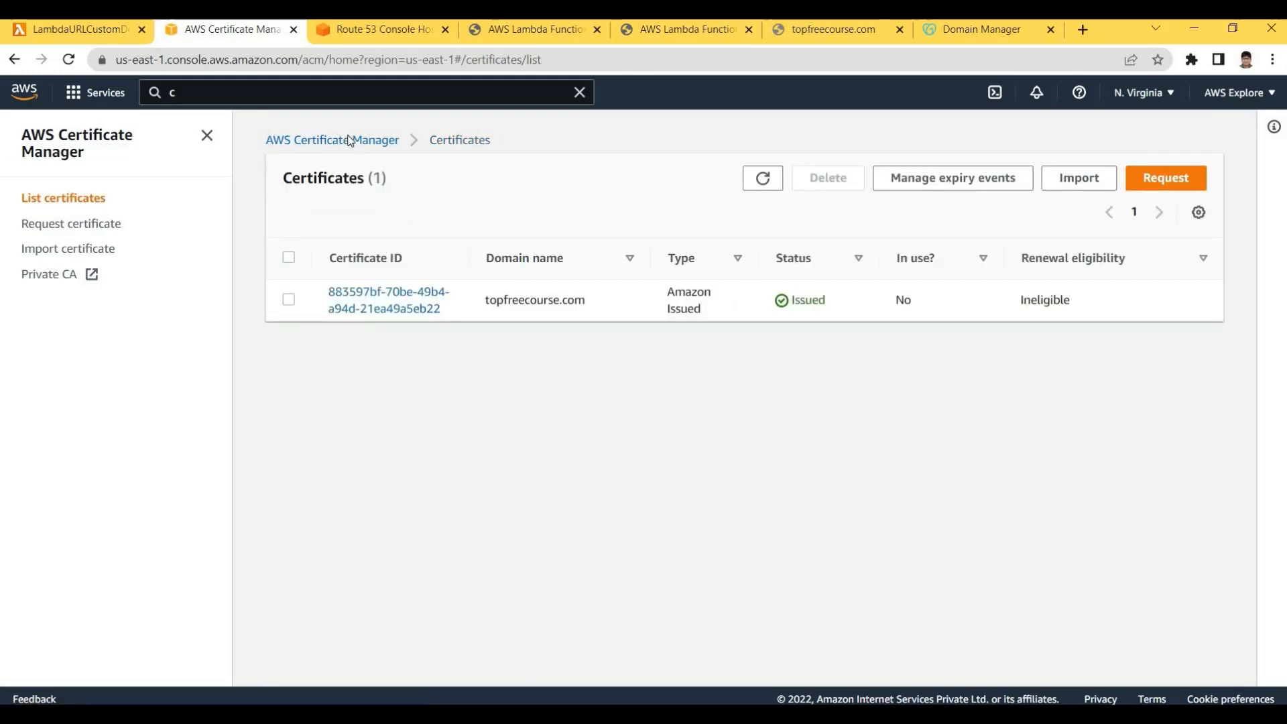
left_click(33, 194)
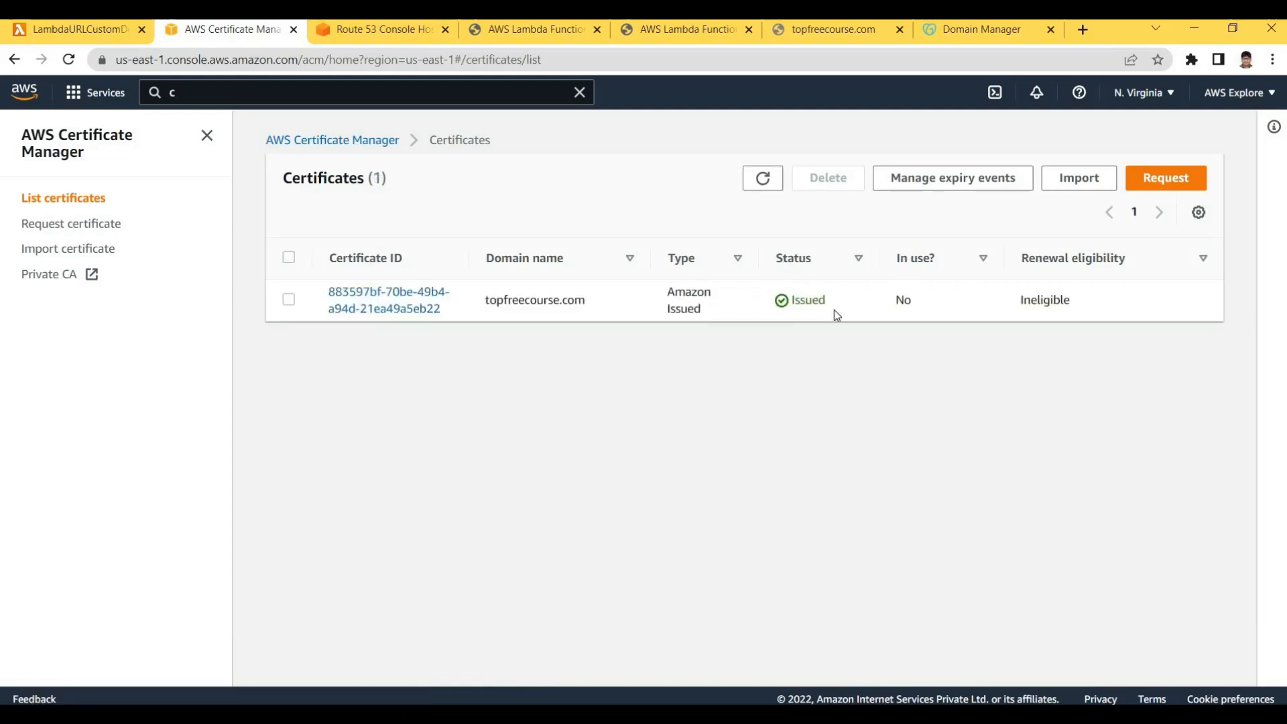
Confirm the topfreecourse.com certificate's status now reads Issued
left_click_drag(775, 258, 841, 305)
left_click(767, 308)
left_click(843, 308)
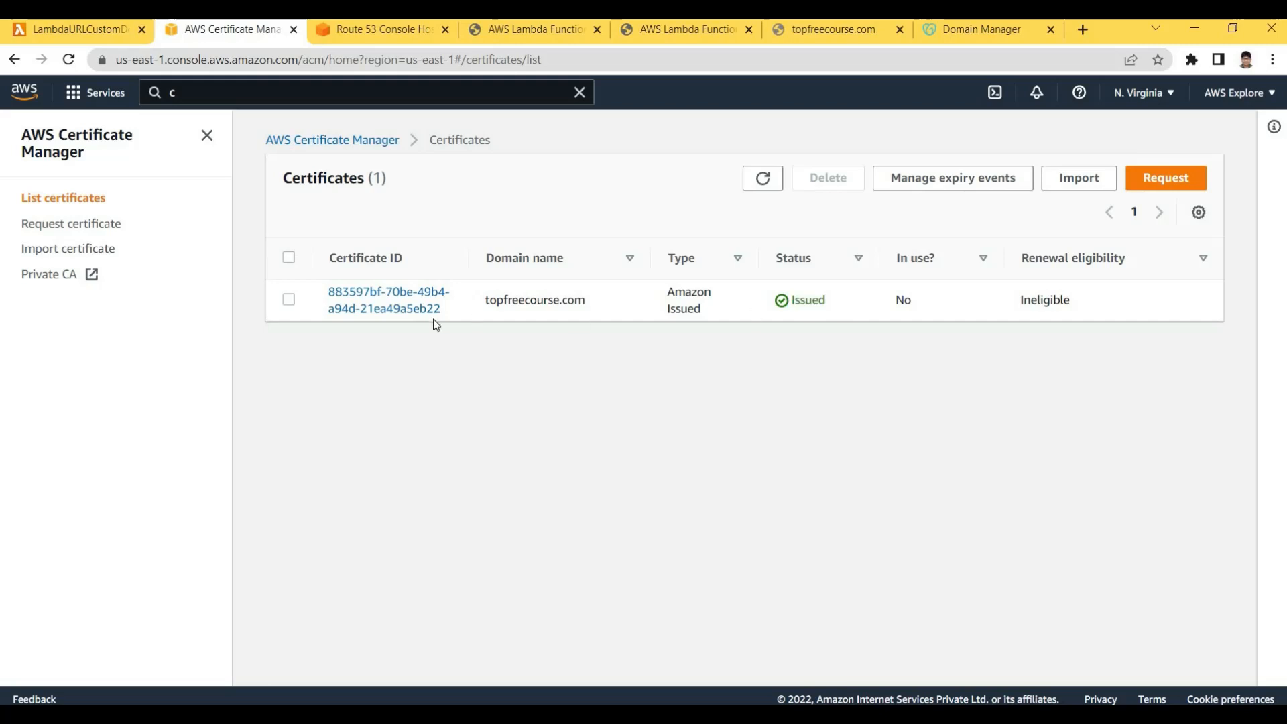
left_click(451, 333)
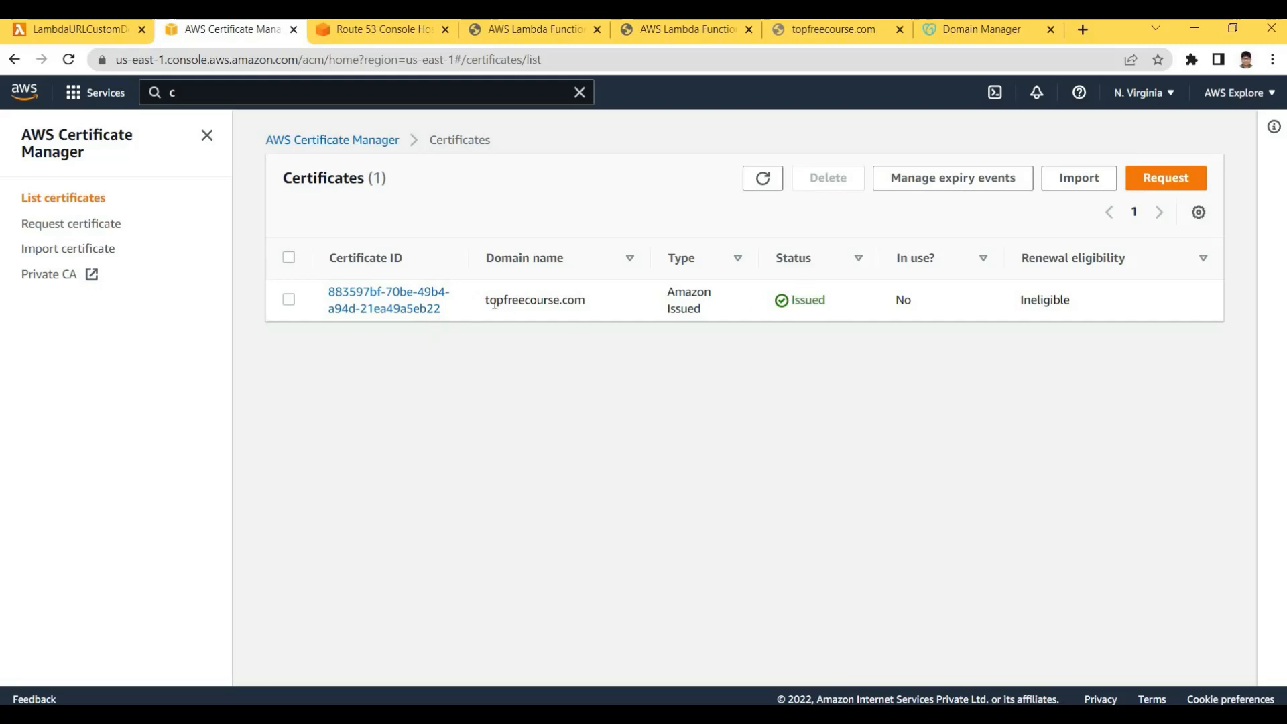
Select the domain name topfreecourse.com in the issued certificate's row
mouse_move(599, 296)
left_mouse_down()
mouse_move(484, 299)
mouse_move(575, 300)
left_mouse_up()
left_click(576, 301)
left_click_drag(483, 306, 560, 303)
left_click(618, 305)
left_click_drag(482, 303, 587, 303)
left_click(587, 303)
left_click_drag(484, 301, 585, 301)
left_click(612, 299)
double_click(592, 303)
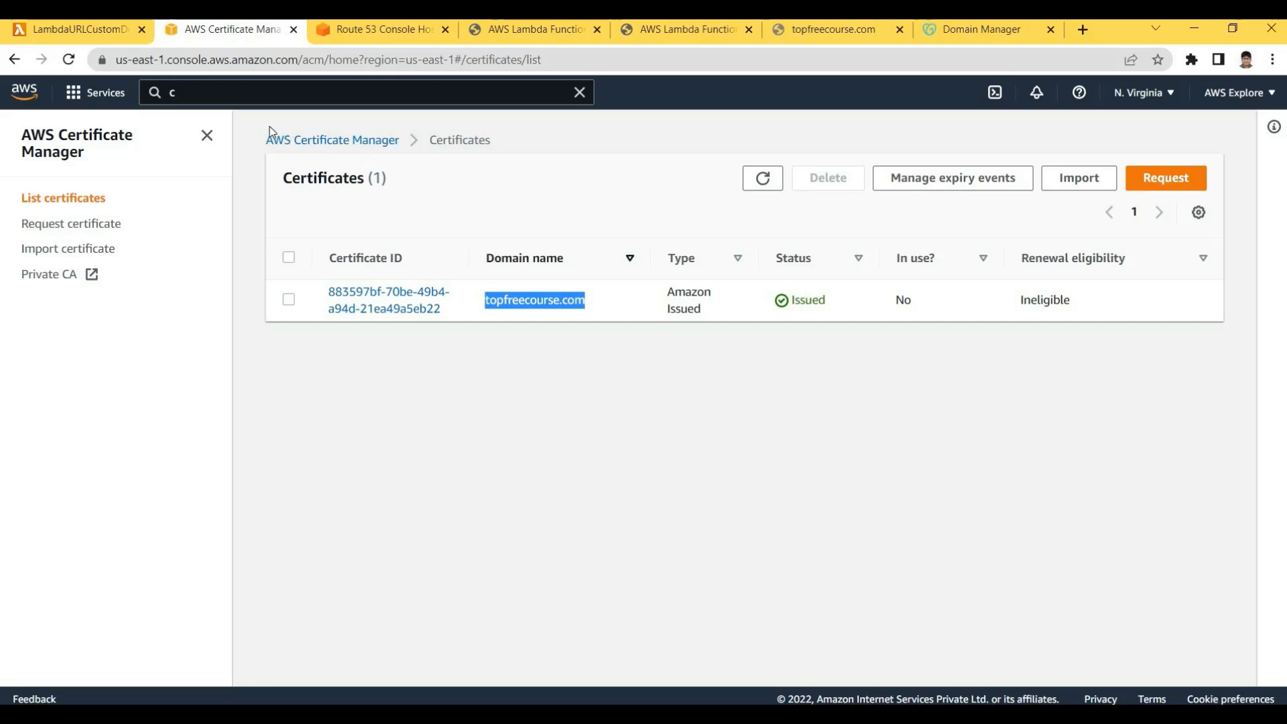
left_click(307, 100)
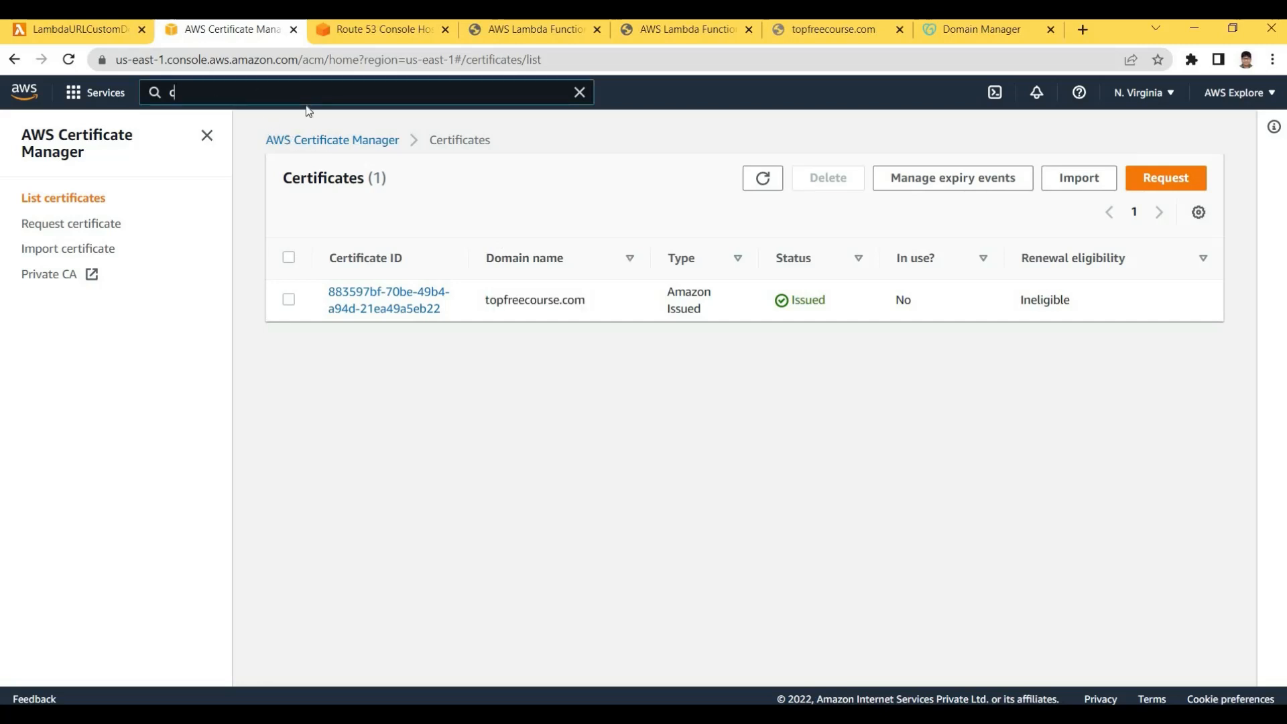
left_click(383, 169)
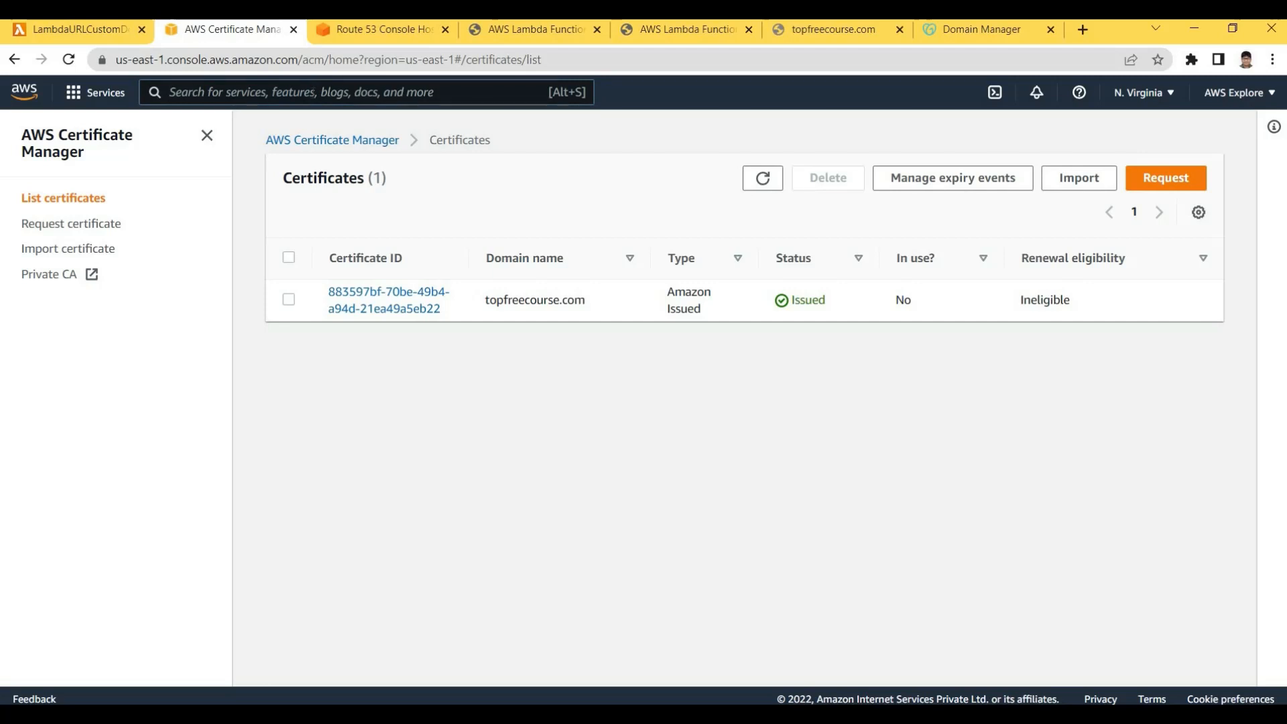
Search for 'cloudf' and open CloudFront to list distribution E28HDZ7V2IAKC8
key("alt+s")
type("cloud")
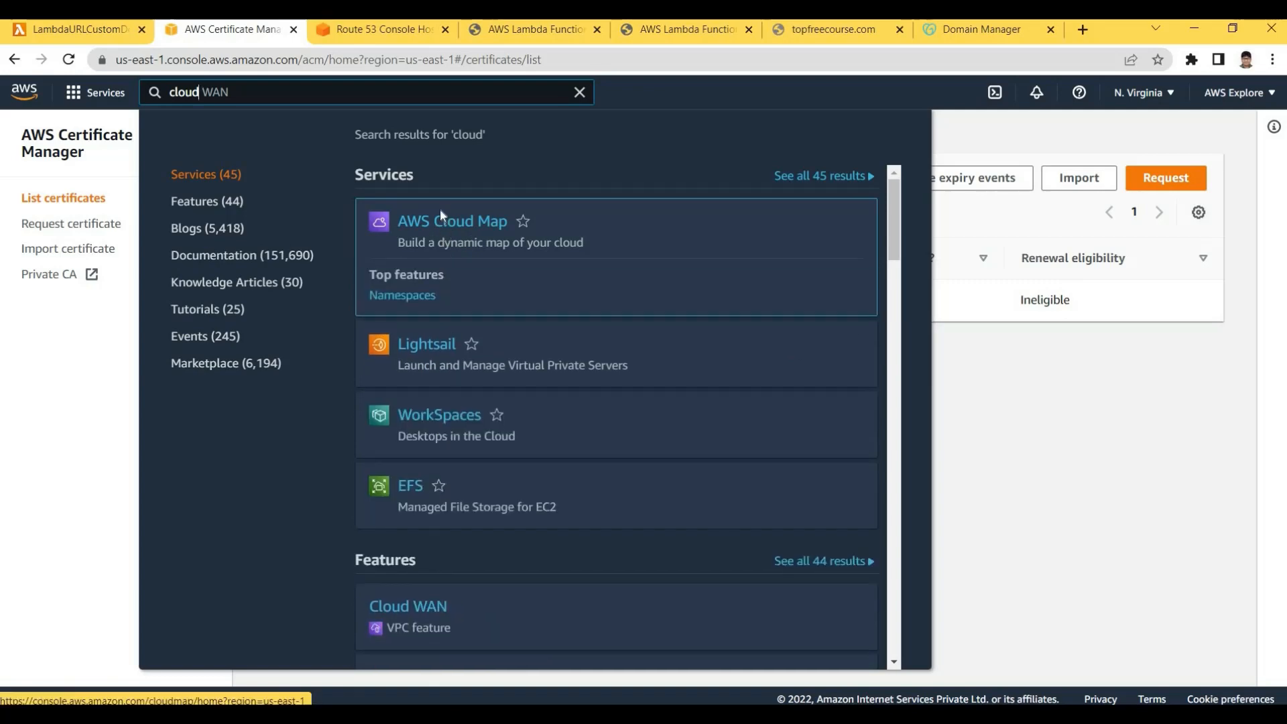
type("f")
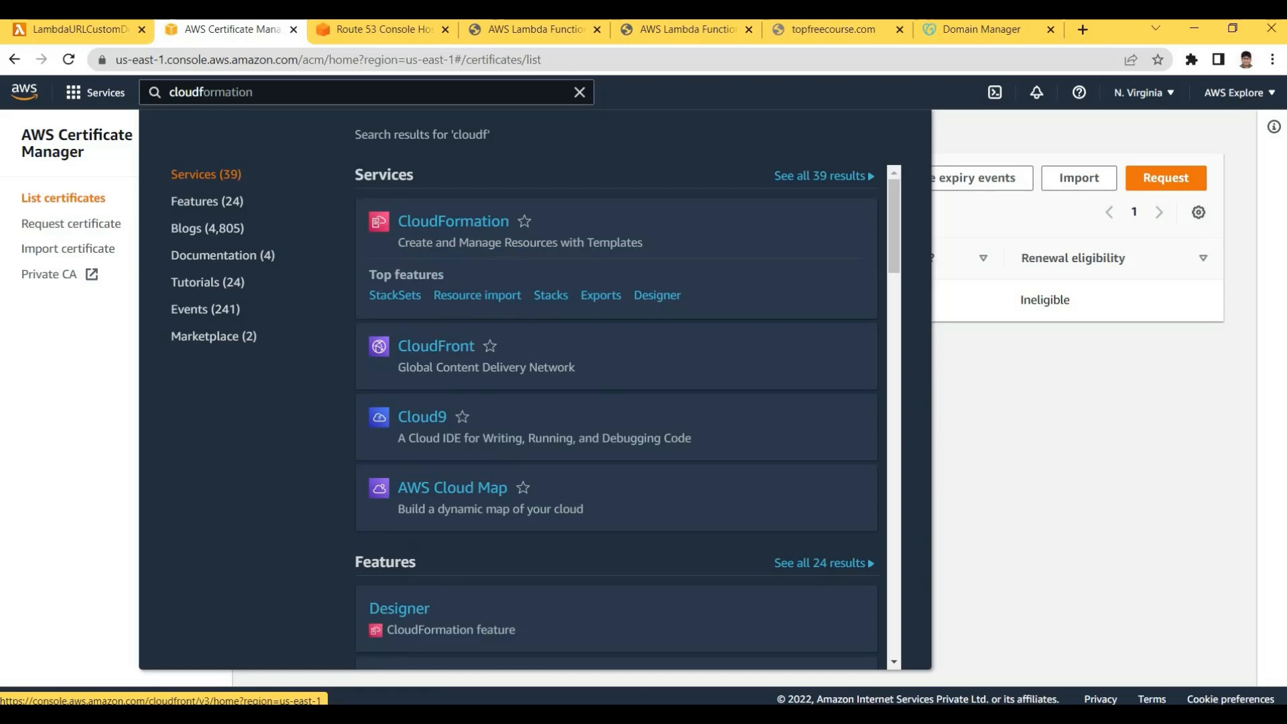
left_click(443, 296)
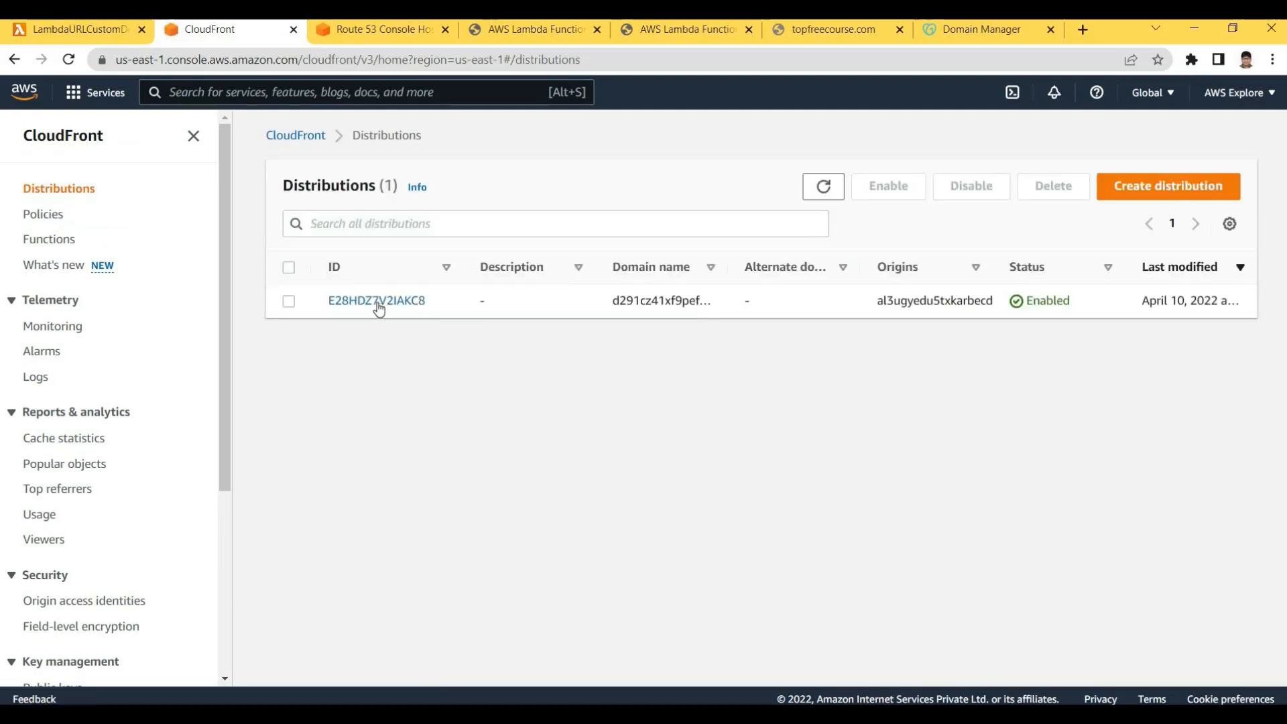
left_click(833, 29)
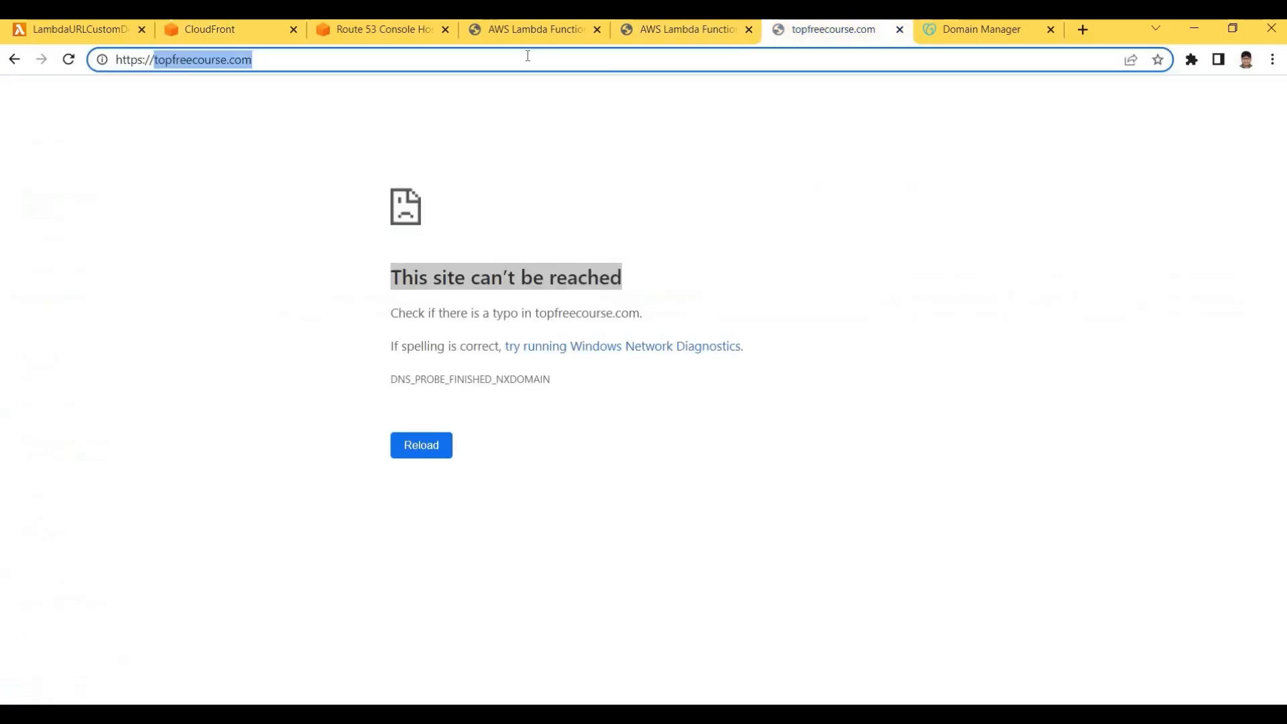
left_click(528, 56)
key("Return")
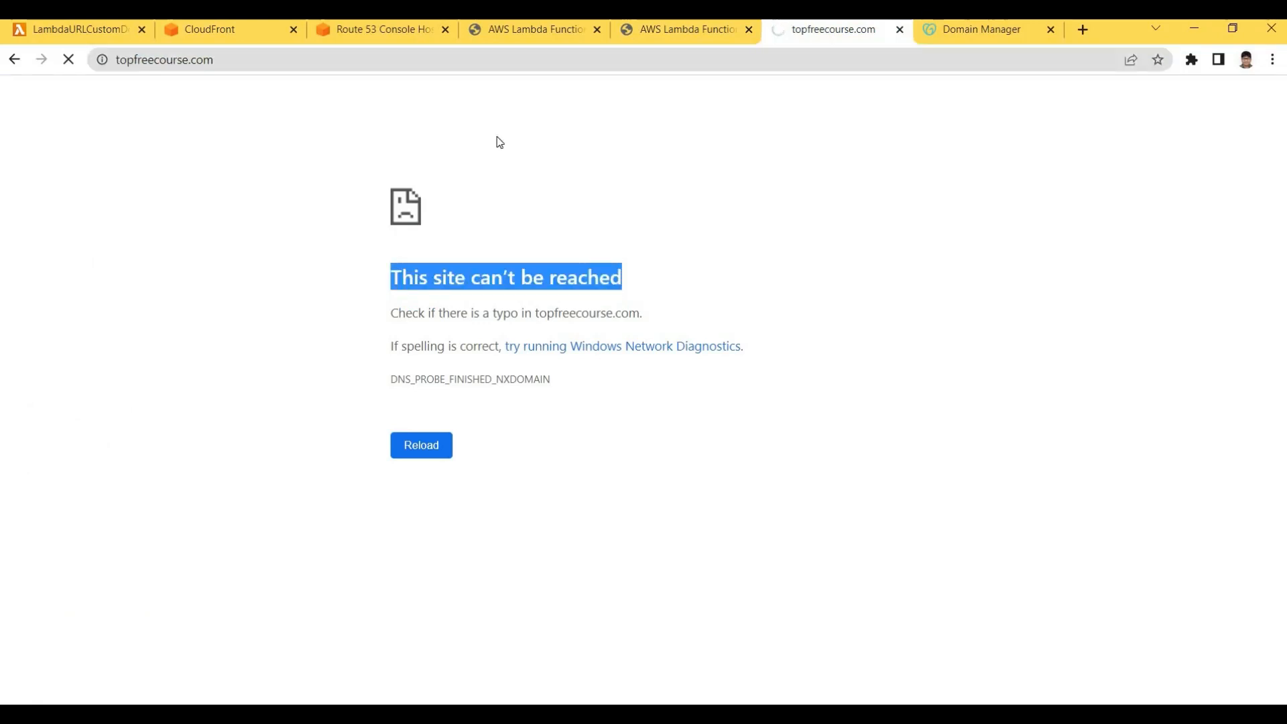
left_click(215, 35)
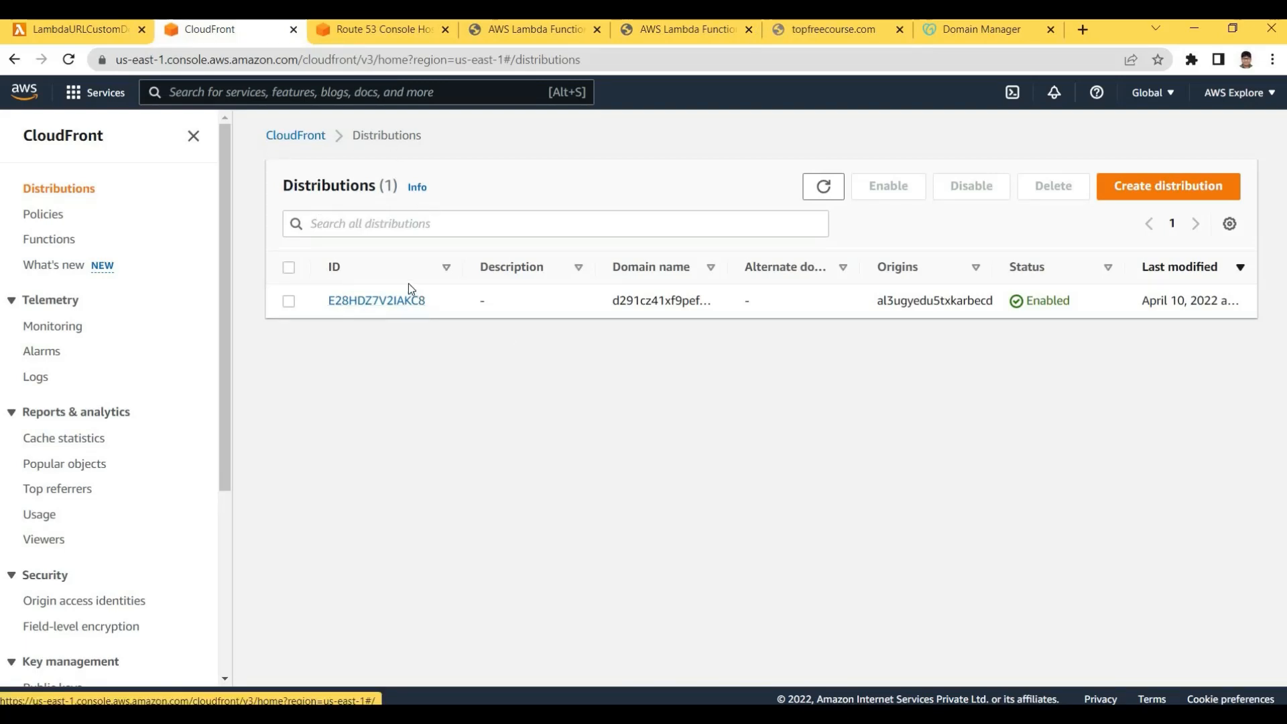
Edit distribution E28HDZ7V2IAKC8's general settings and add an alternate domain name (CNAME) entry
left_click(387, 301)
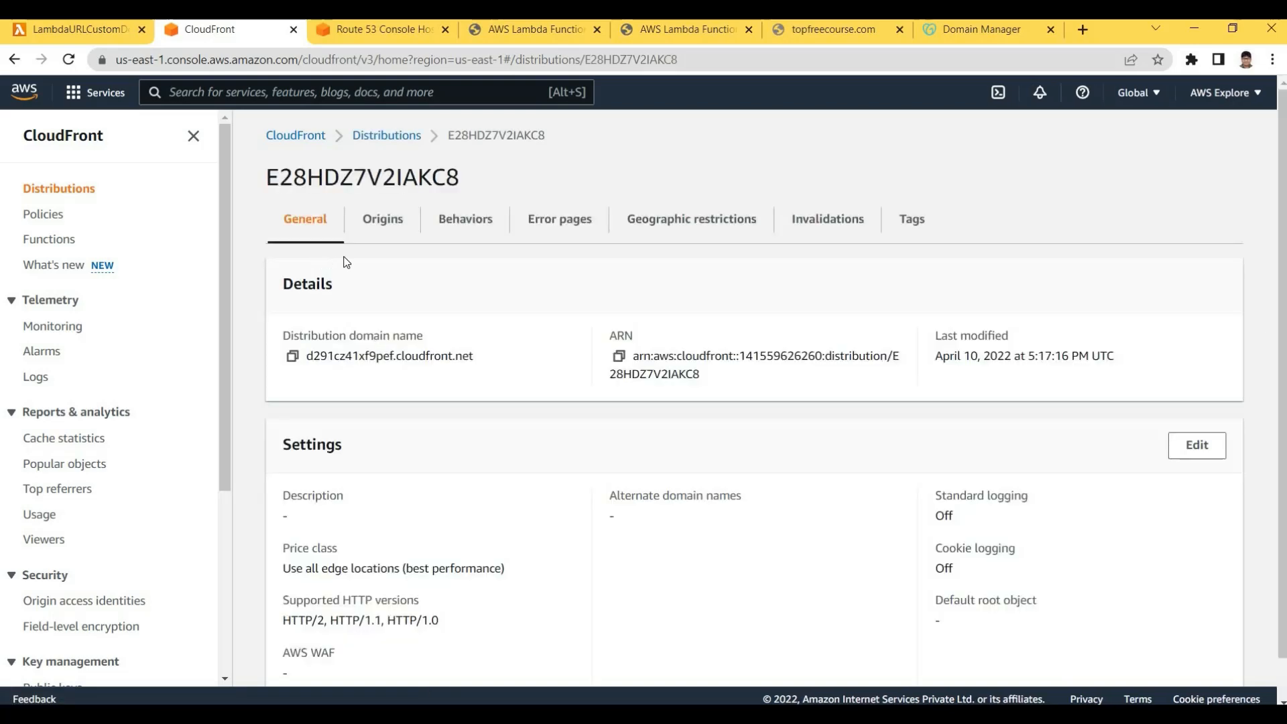
scroll(1139, 428, "down", 1)
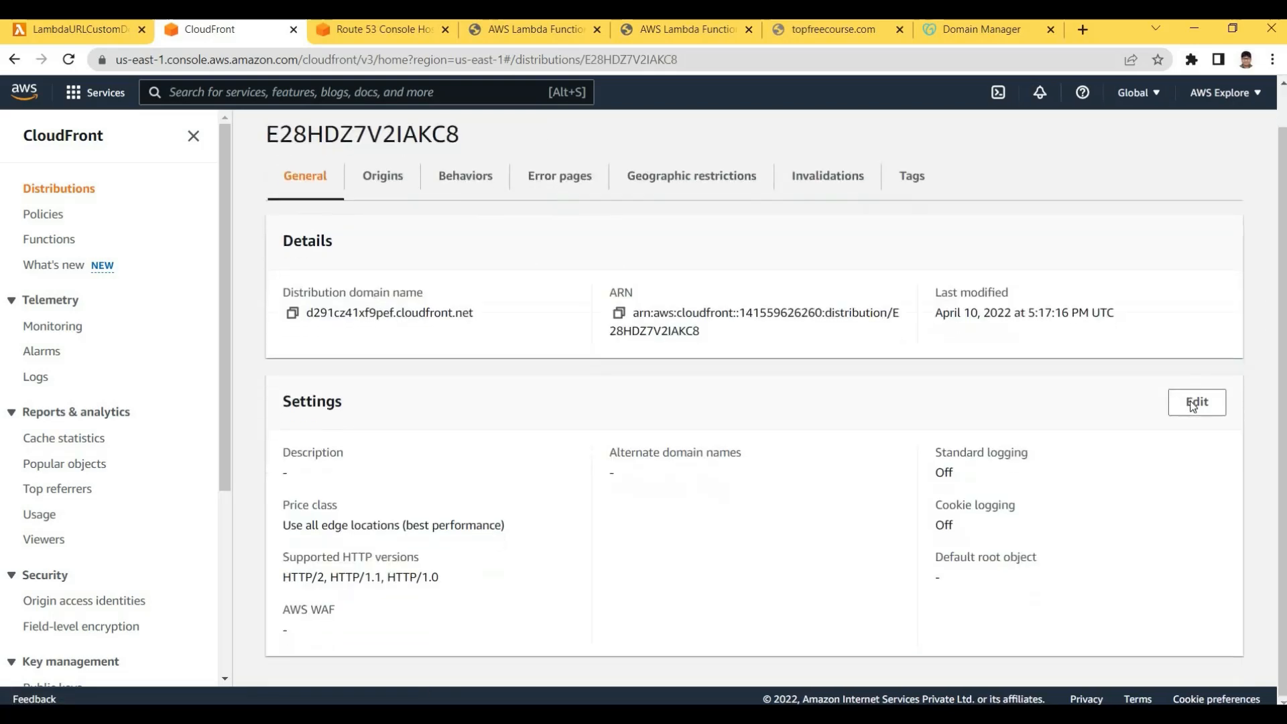
left_click(1194, 403)
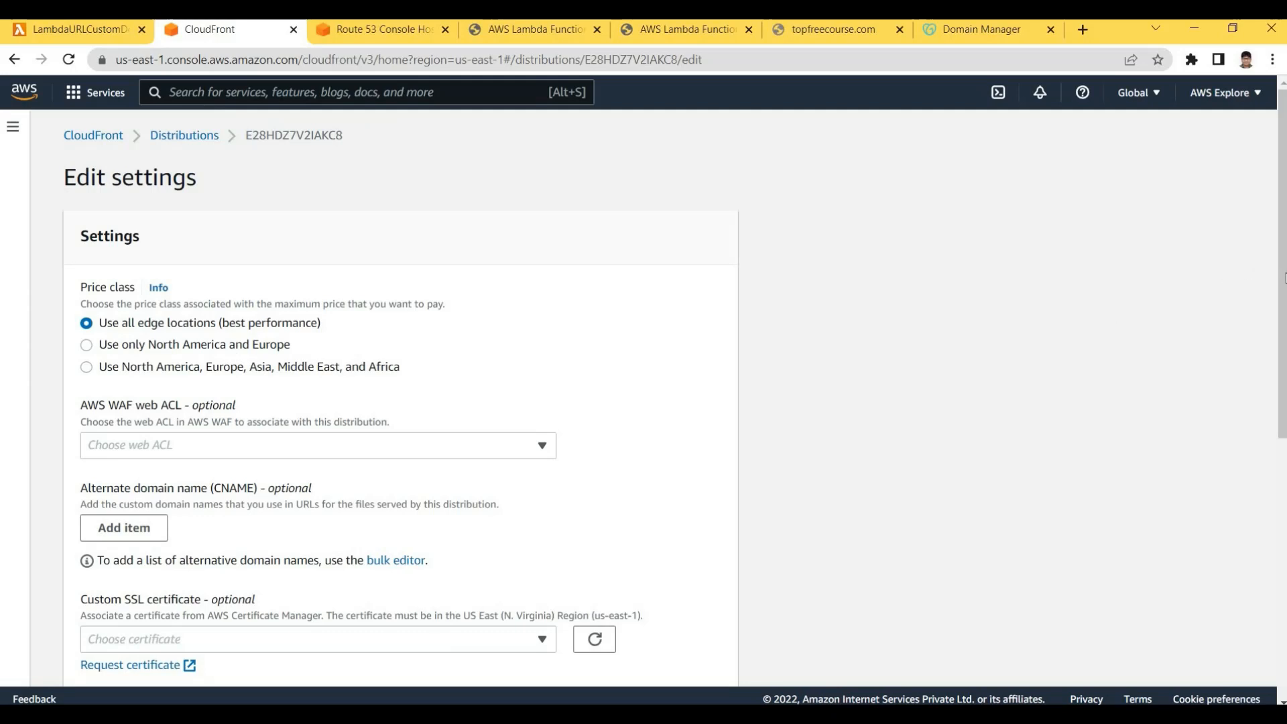
scroll(164, 286, "down", 3)
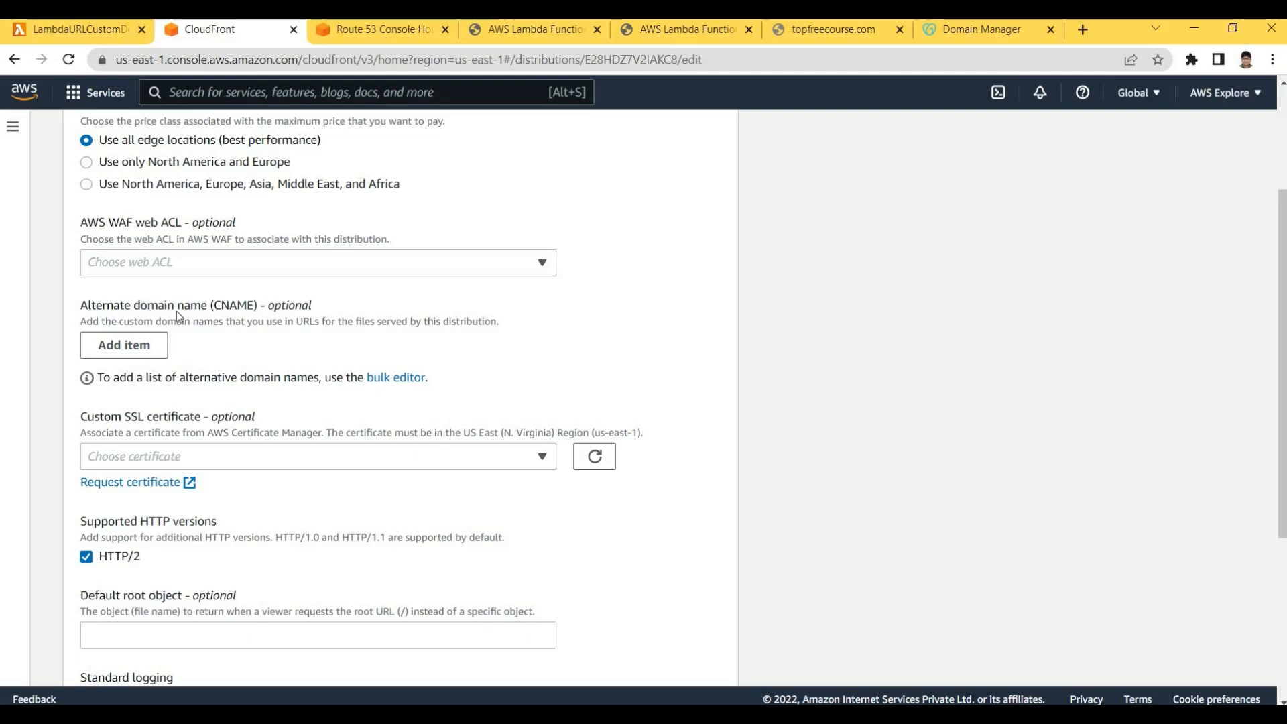
left_click_drag(81, 306, 222, 316)
left_click(221, 312)
double_click(218, 305)
left_click(218, 308)
left_click_drag(78, 310, 203, 323)
left_click(201, 325)
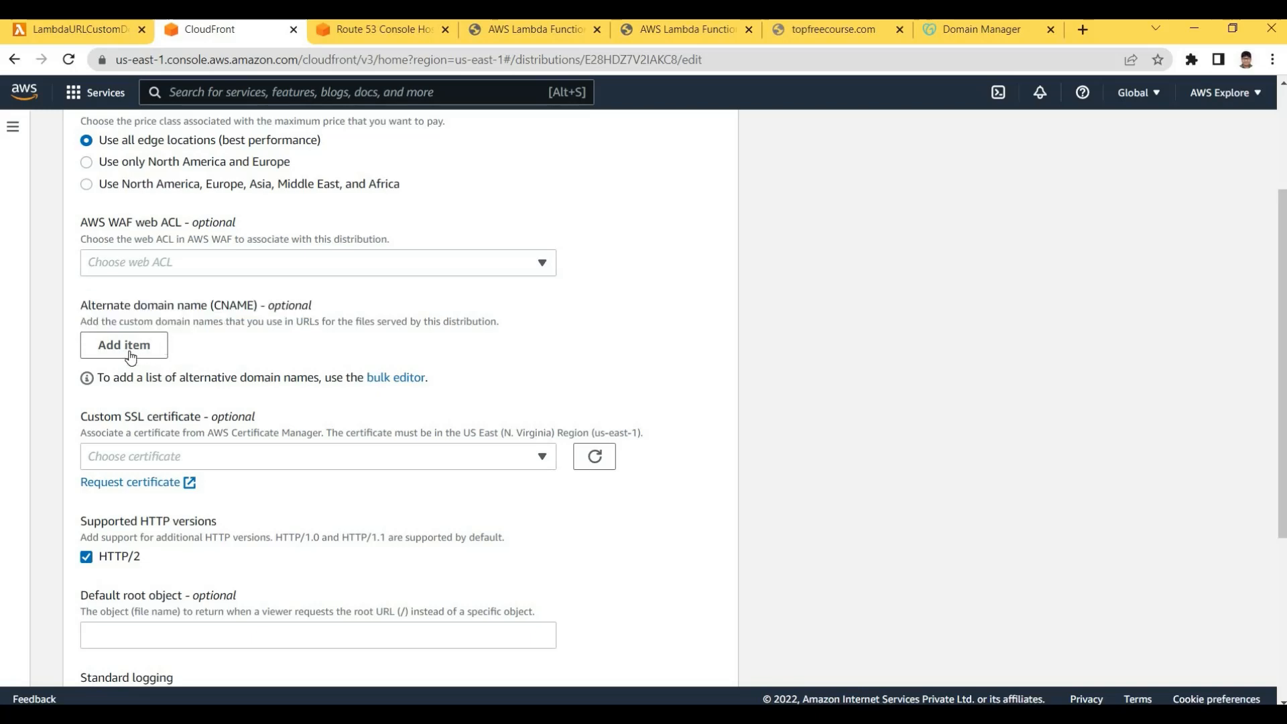
left_click(130, 354)
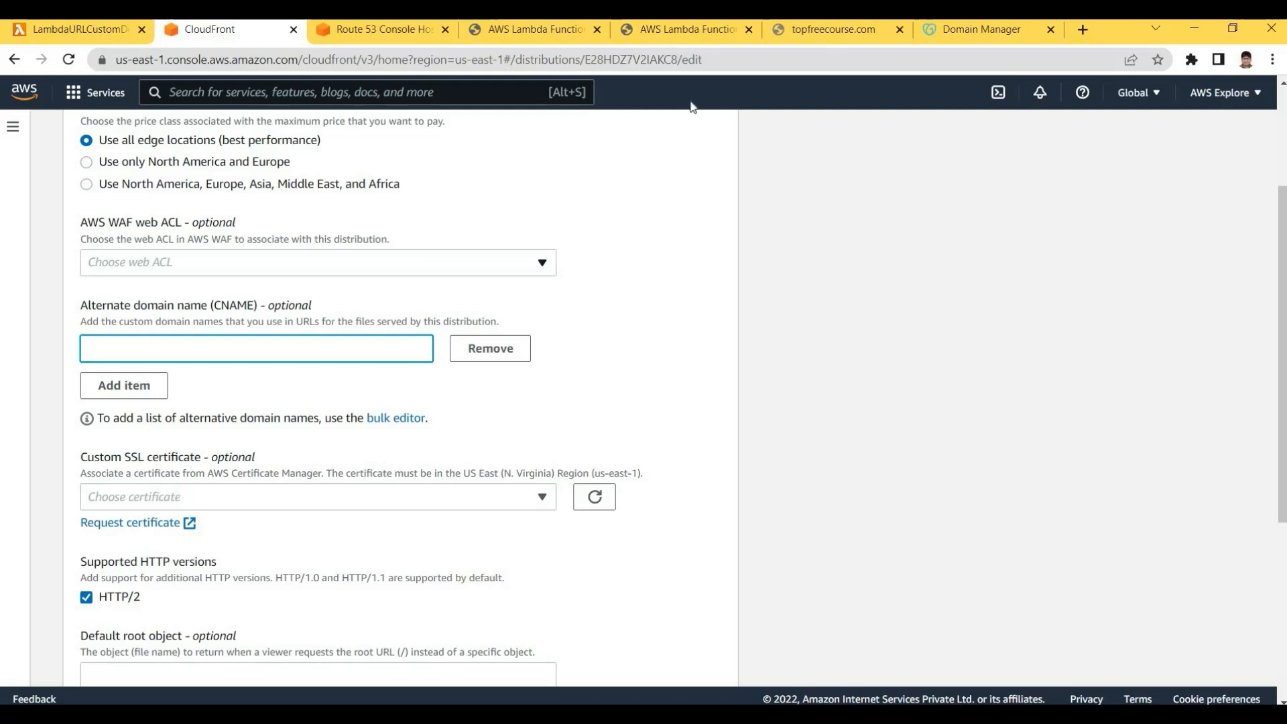
Paste the topfreecourse.com site address into the new alternate domain name field
left_click(831, 29)
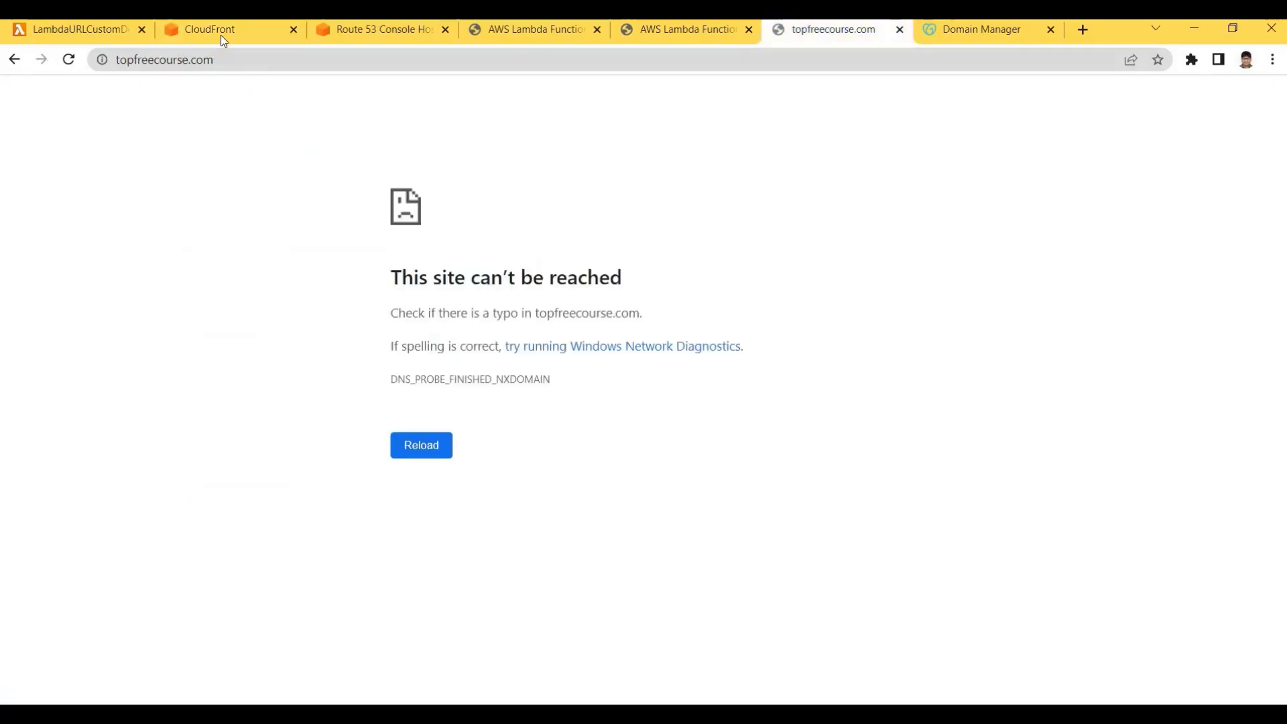
key("ctrl+2")
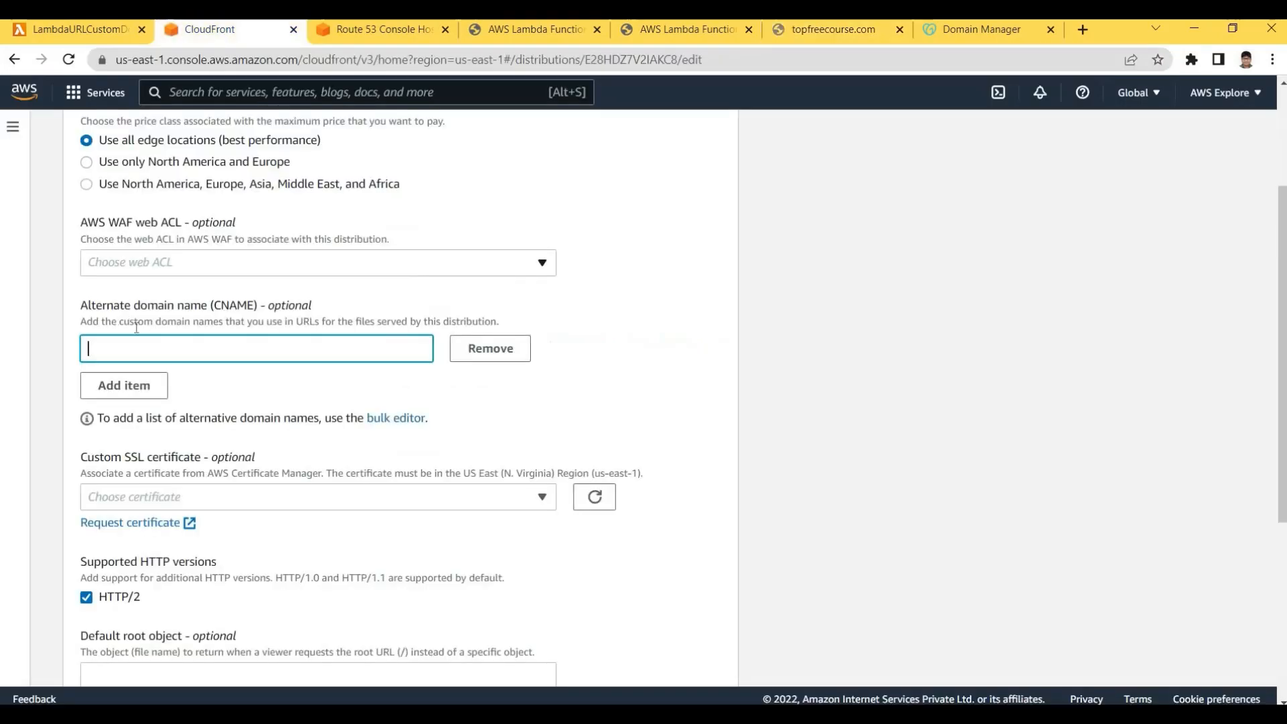
left_click_drag(81, 306, 207, 306)
left_click(183, 343)
type("https://topfreecourse.com/")
key("ctrl+a")
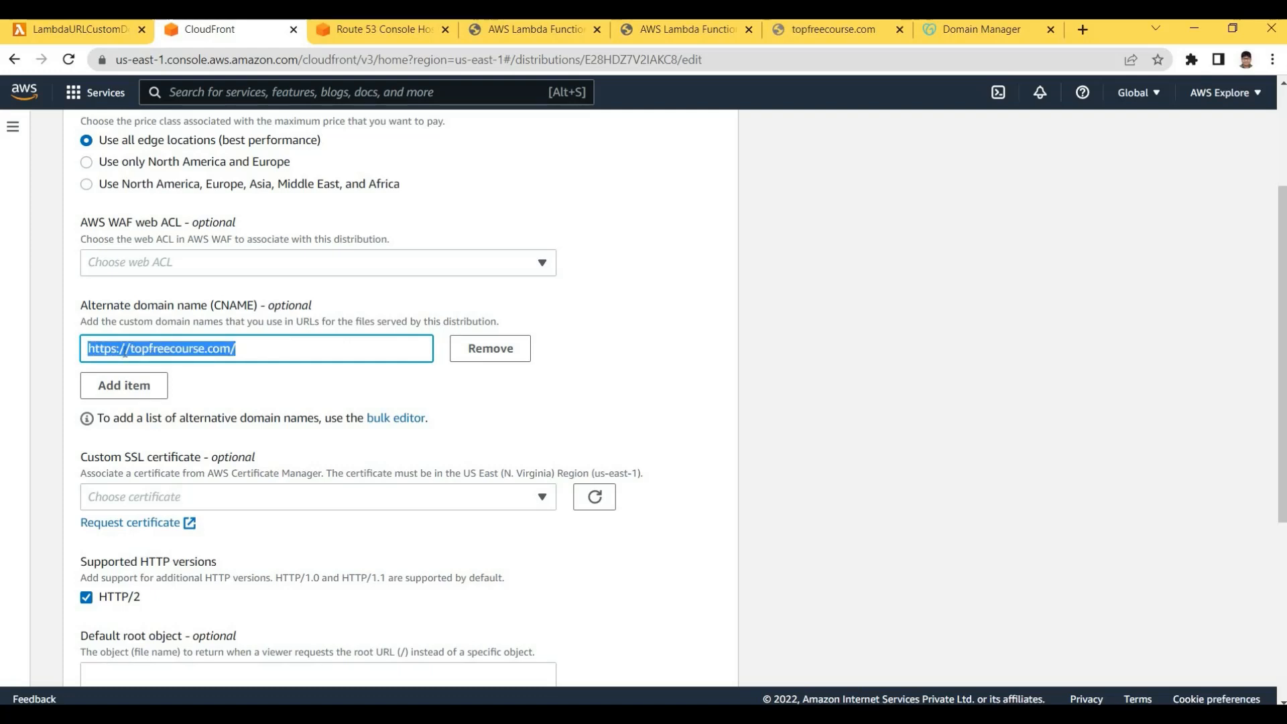
left_click(215, 348)
left_click_drag(130, 349, 212, 348)
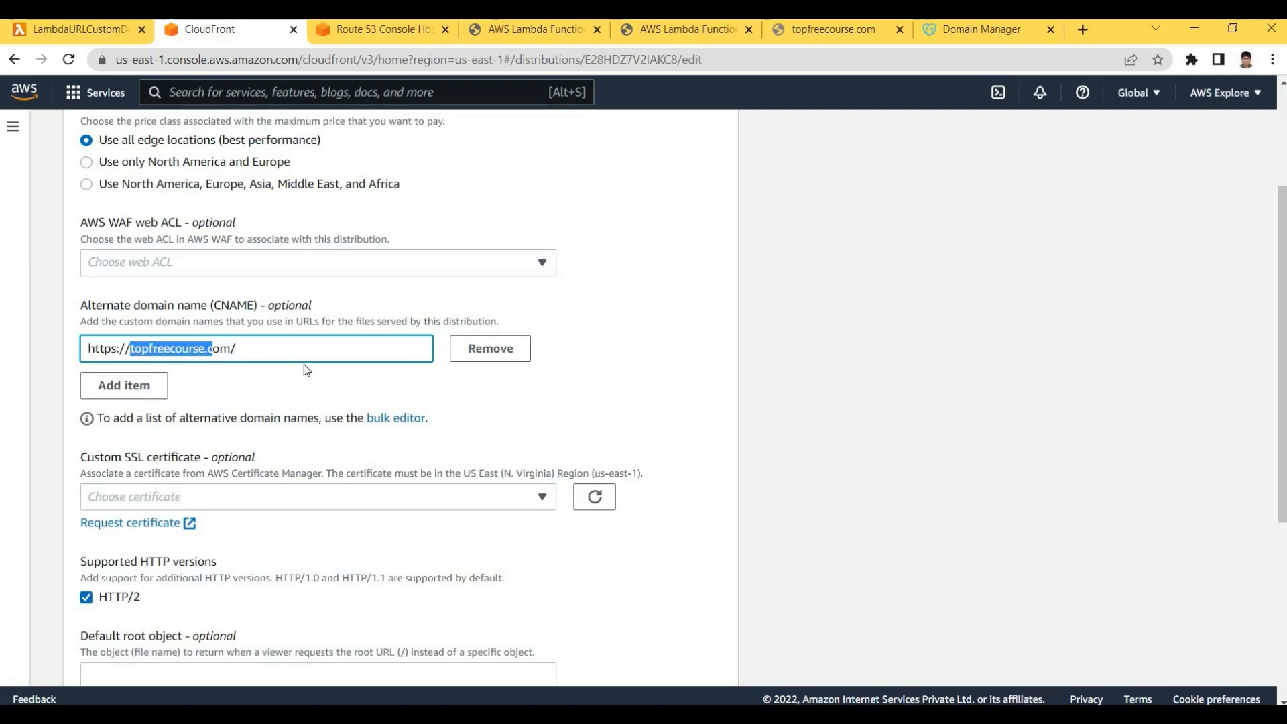
key("ctrl+a")
type("topfreecourse.com")
key("ctrl+a")
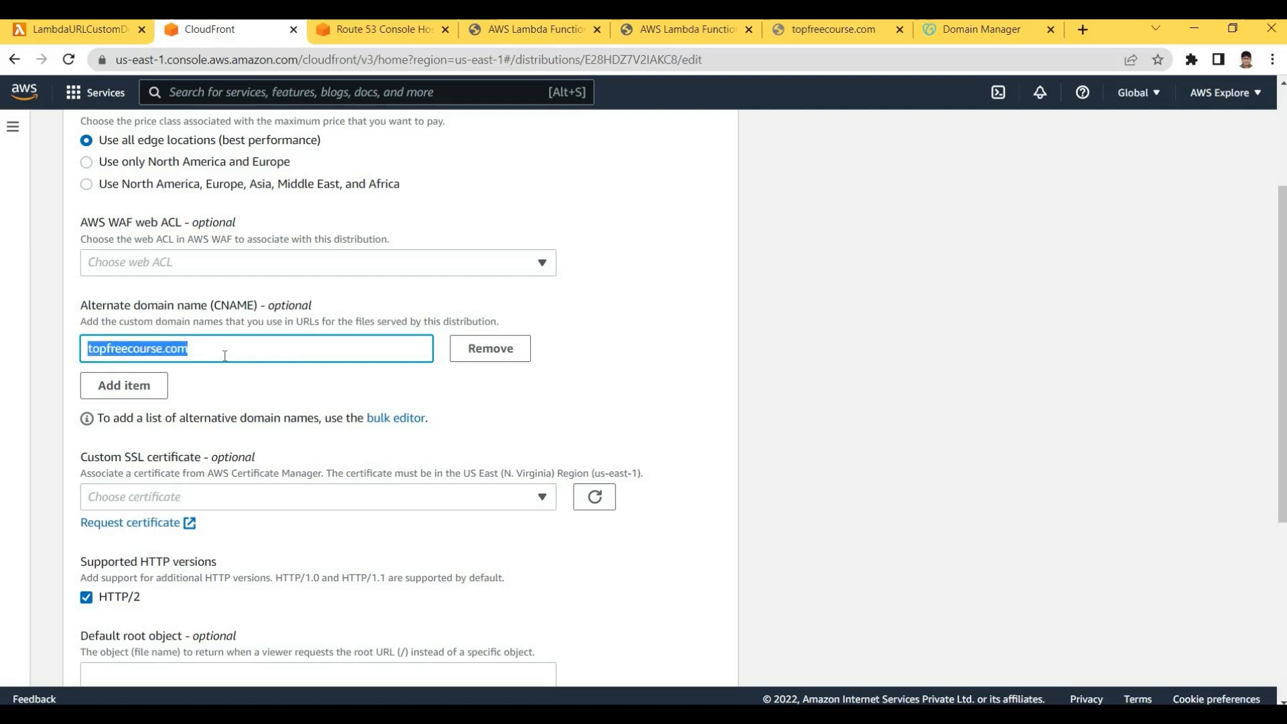
left_click(68, 353)
left_click(249, 352)
key("ctrl+a")
left_click(1125, 370)
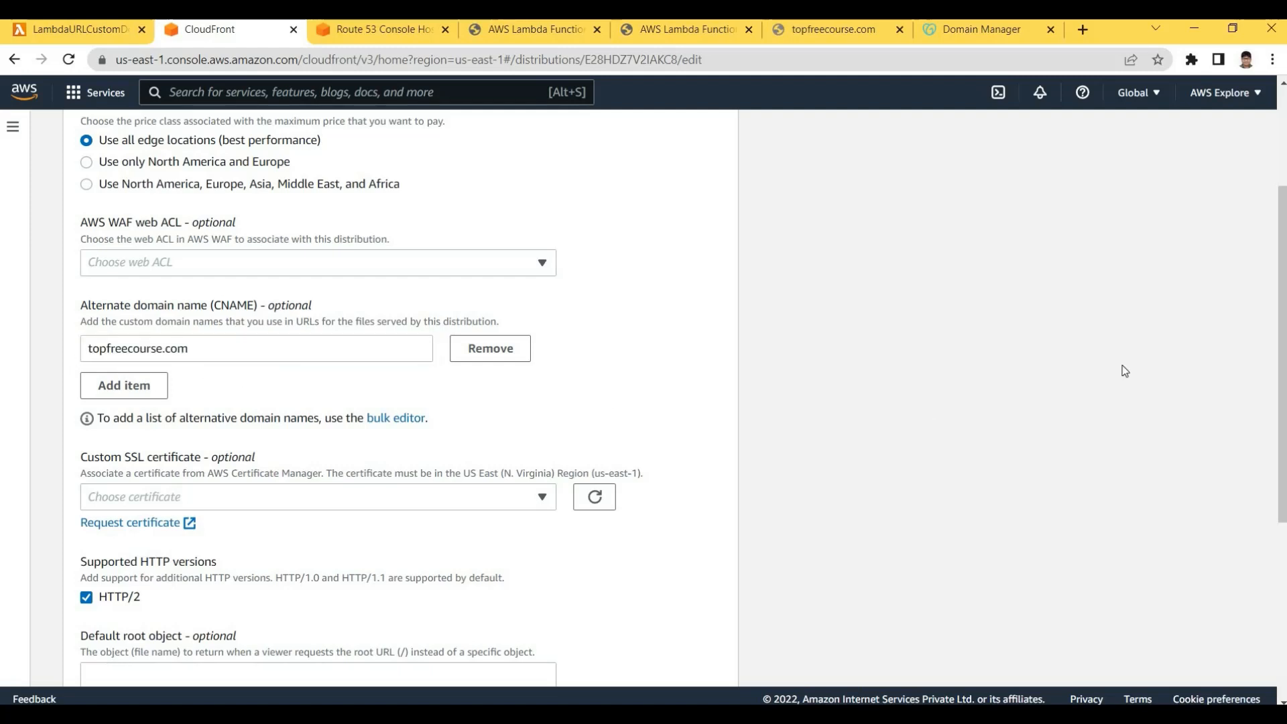
left_click_drag(1285, 328, 1285, 335)
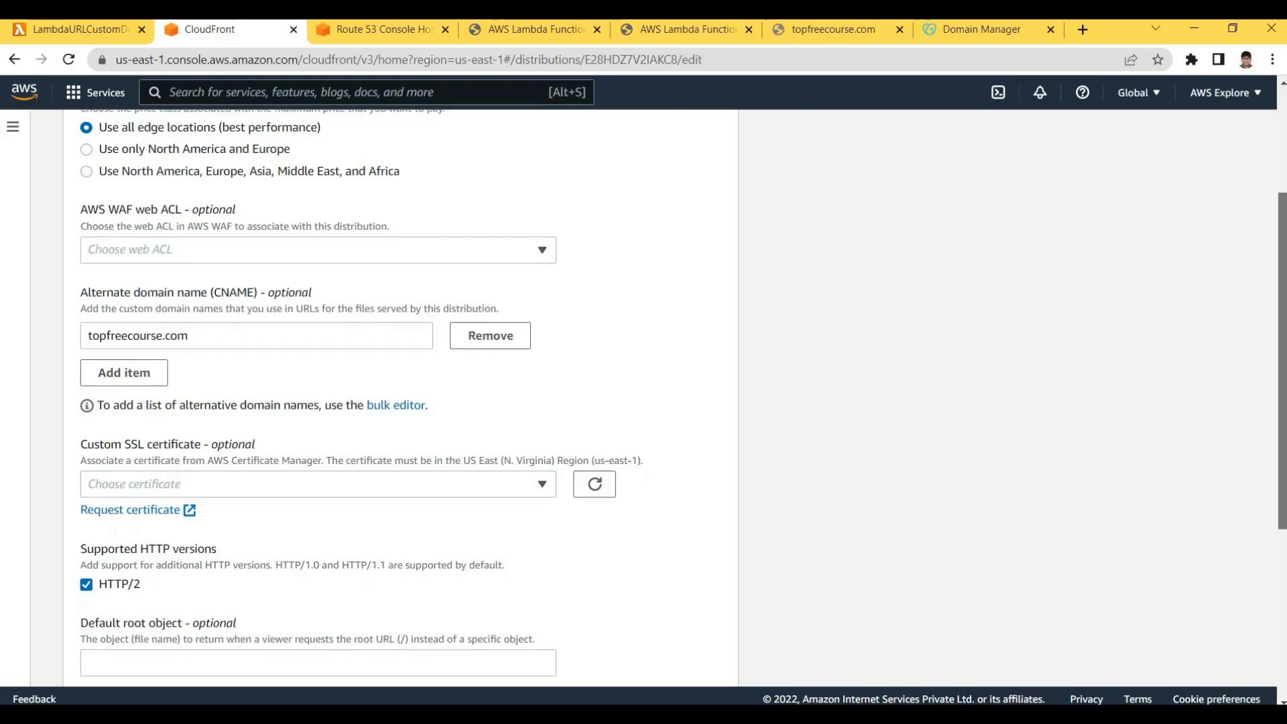
scroll(443, 299, "down", 3)
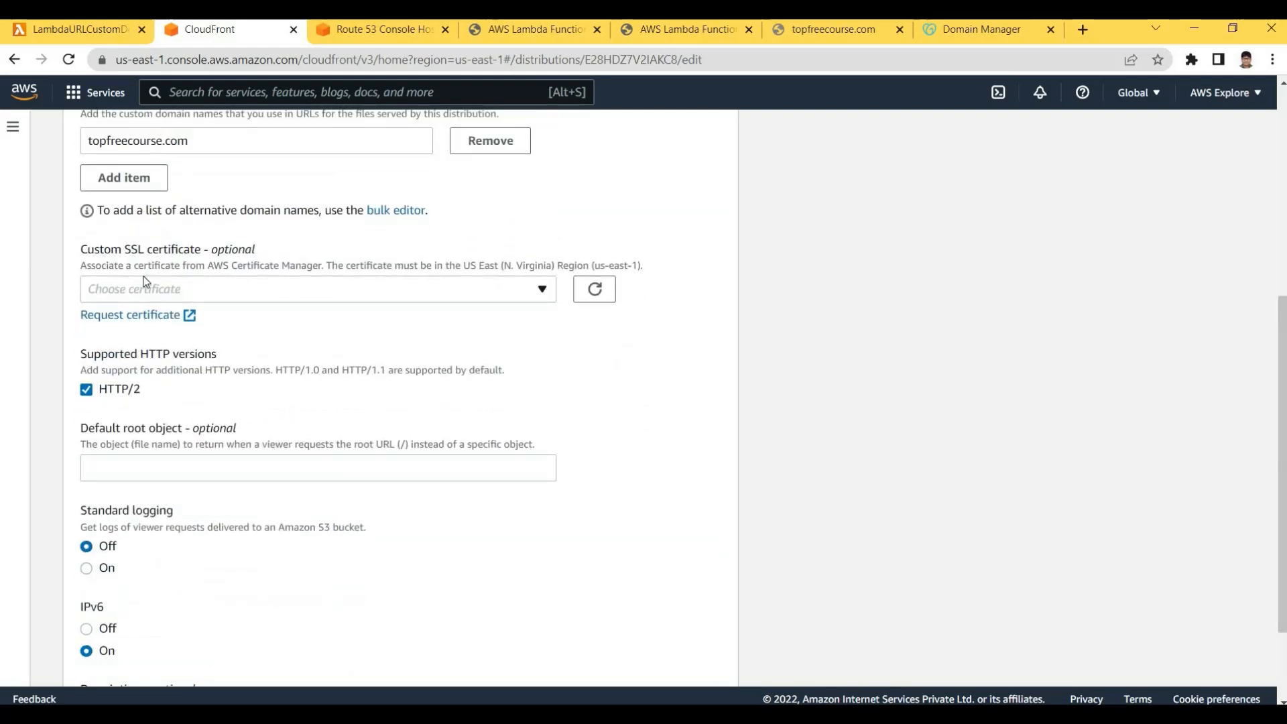
Review the Custom SSL certificate options and their us-east-1 region requirement
left_click(196, 290)
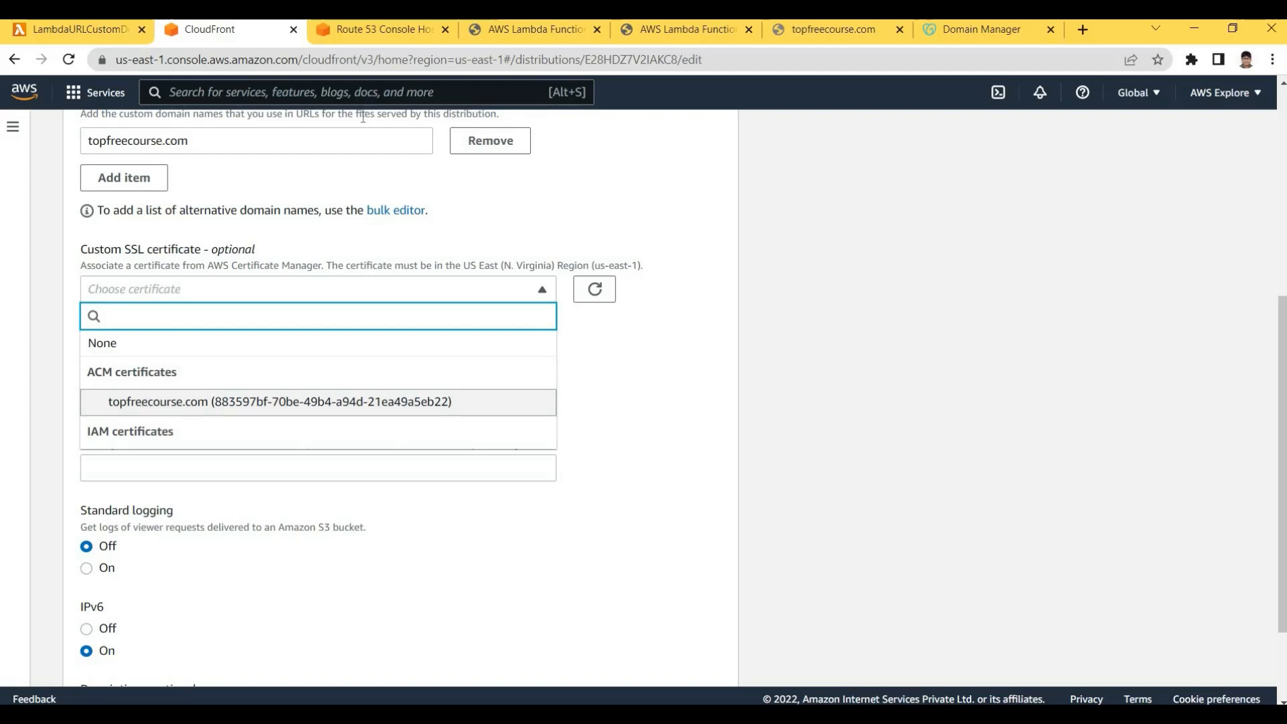
left_click(516, 33)
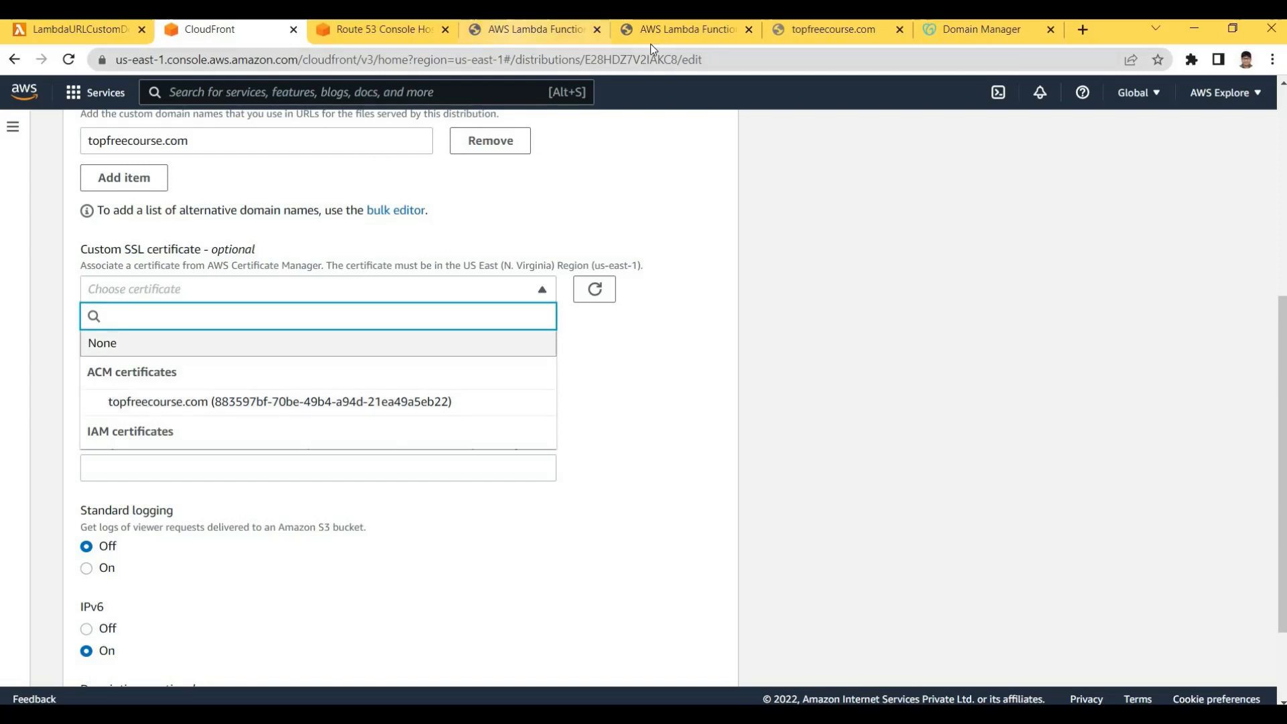
left_click(669, 30)
left_click(379, 30)
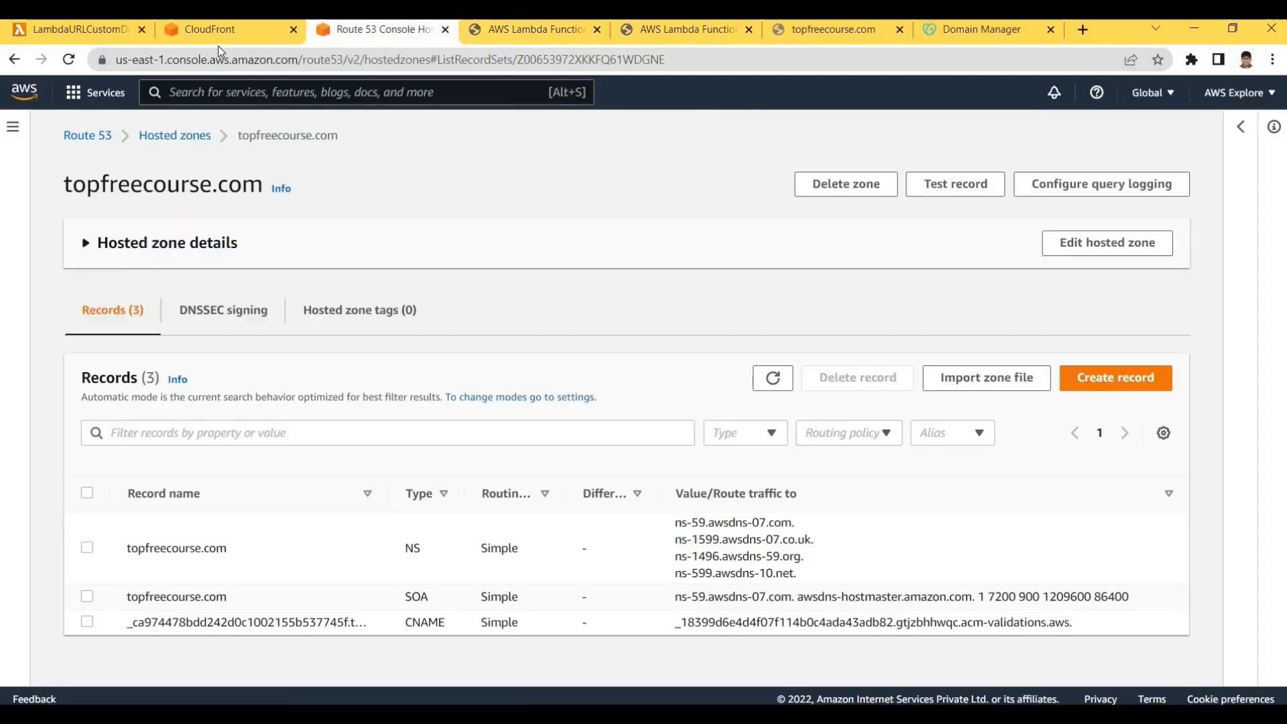
left_click(228, 30)
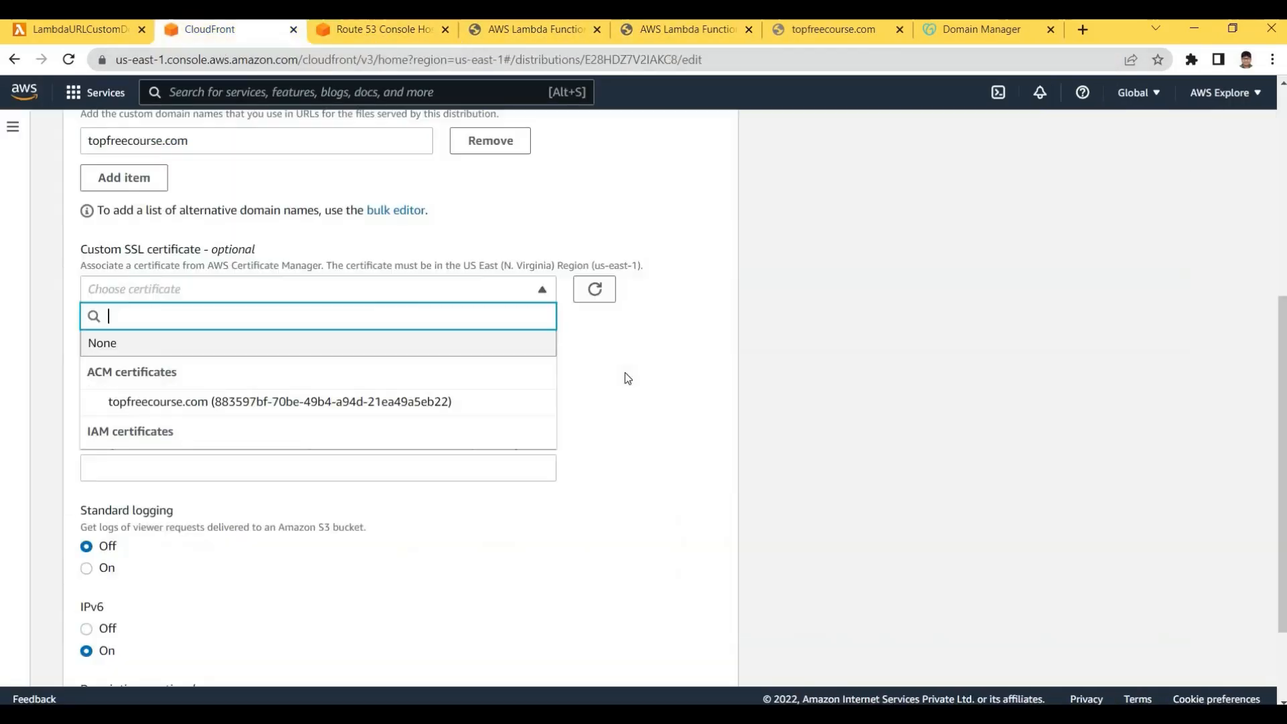
left_click(77, 263)
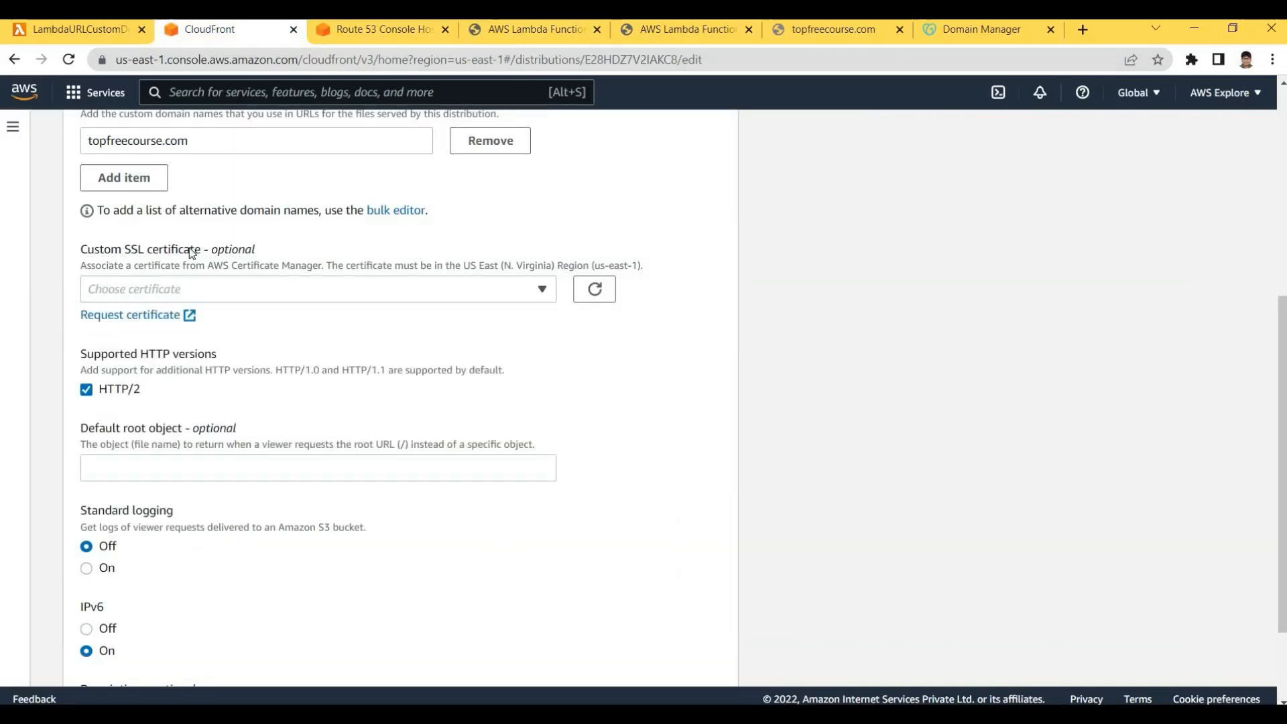
left_click_drag(79, 251, 256, 255)
left_click(343, 259)
left_click_drag(327, 266, 473, 266)
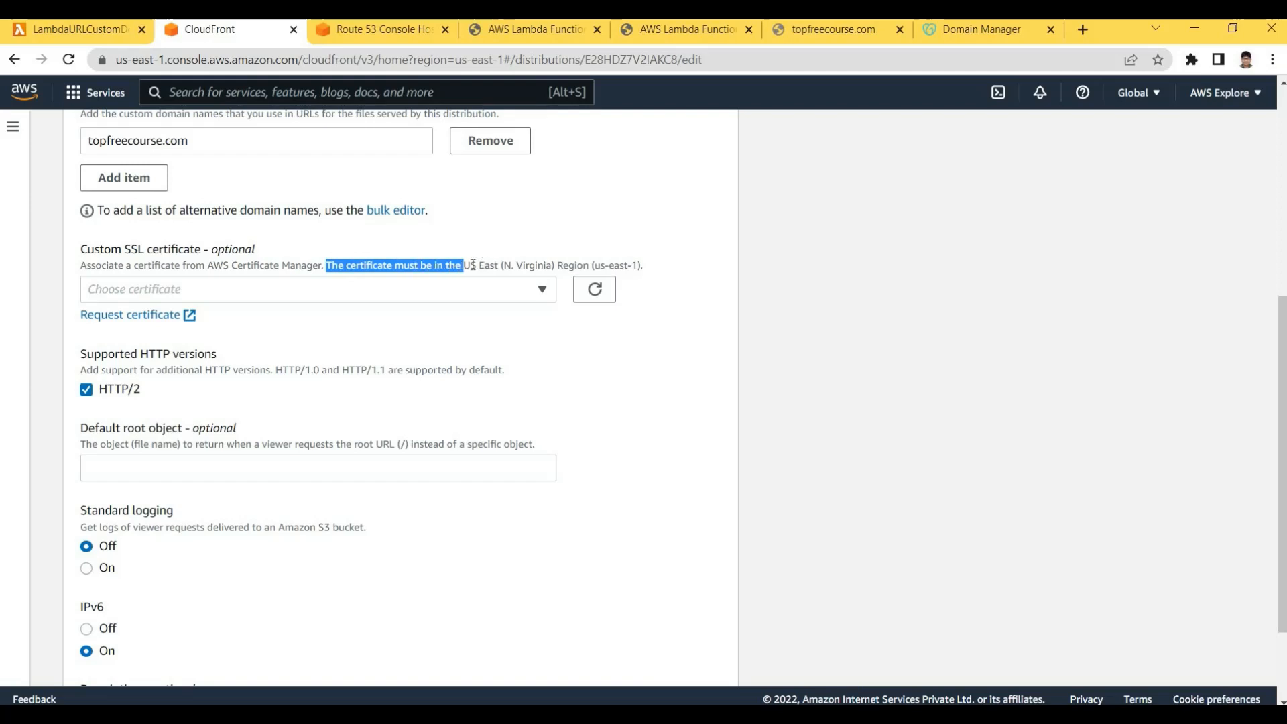
left_click(483, 268)
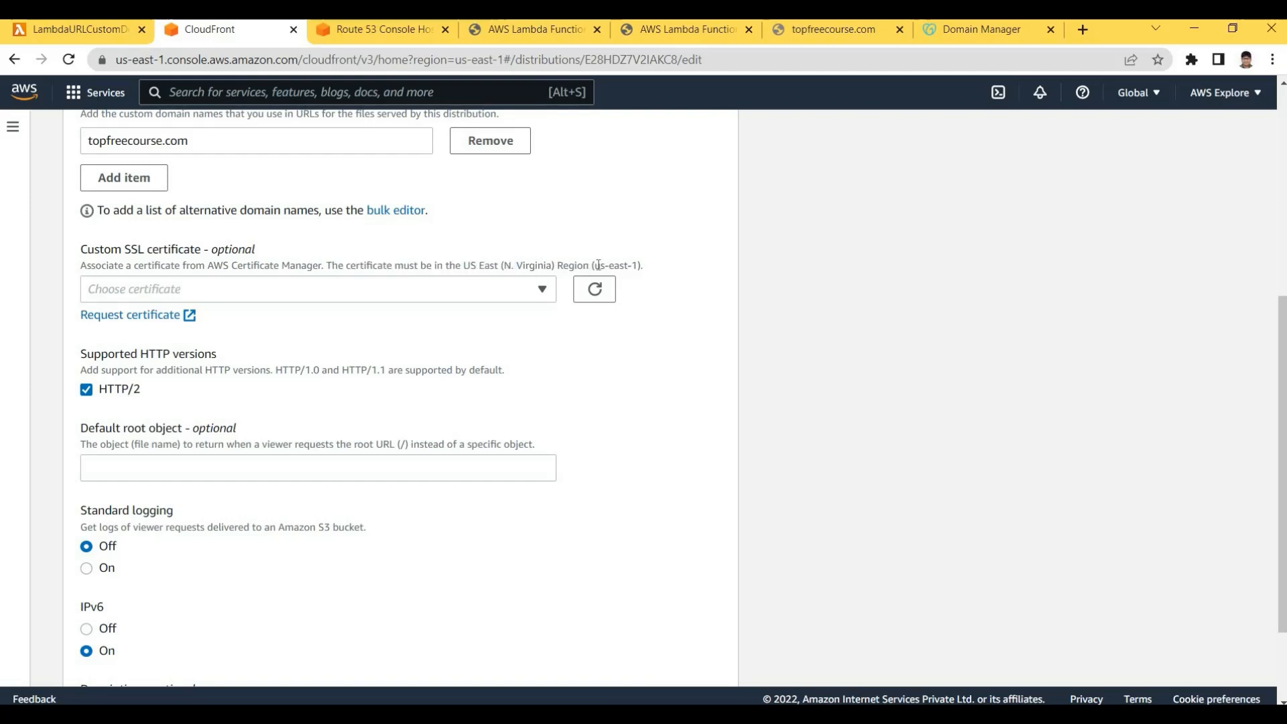
left_click_drag(644, 265, 492, 268)
Choose the topfreecourse.com ACM certificate as the custom SSL certificate
left_click(161, 289)
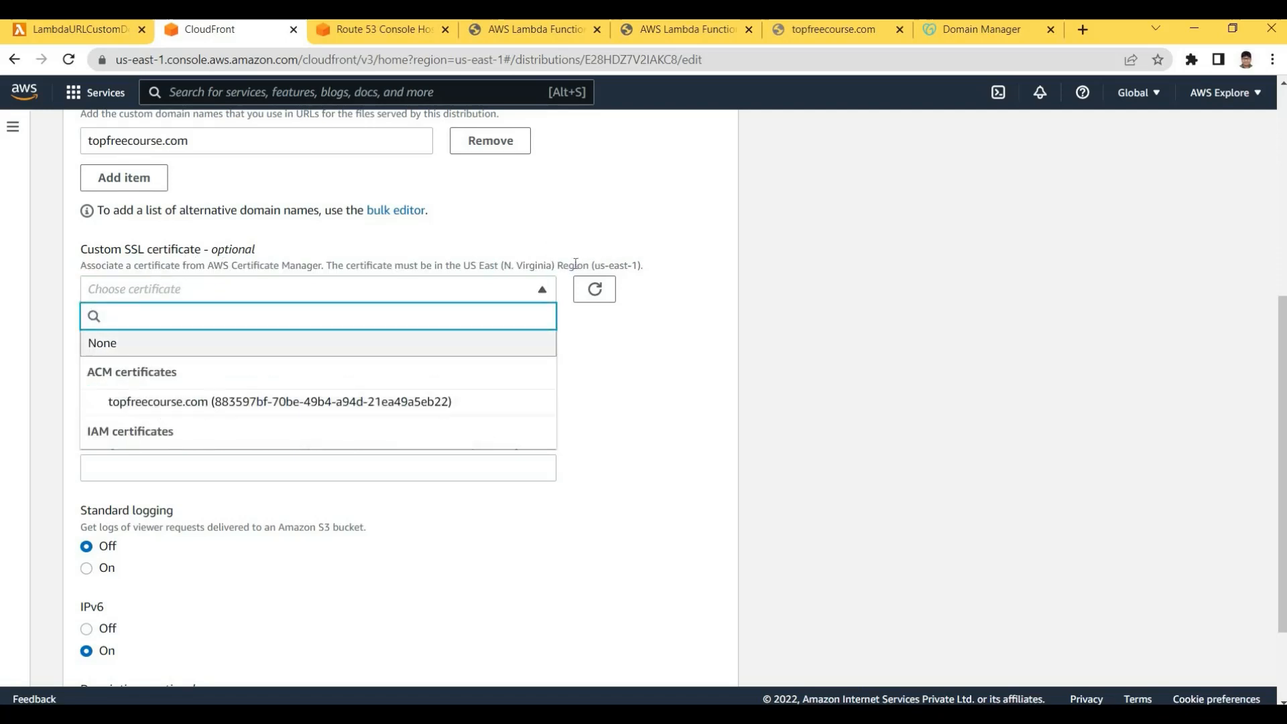
left_click(624, 261)
left_click(656, 269)
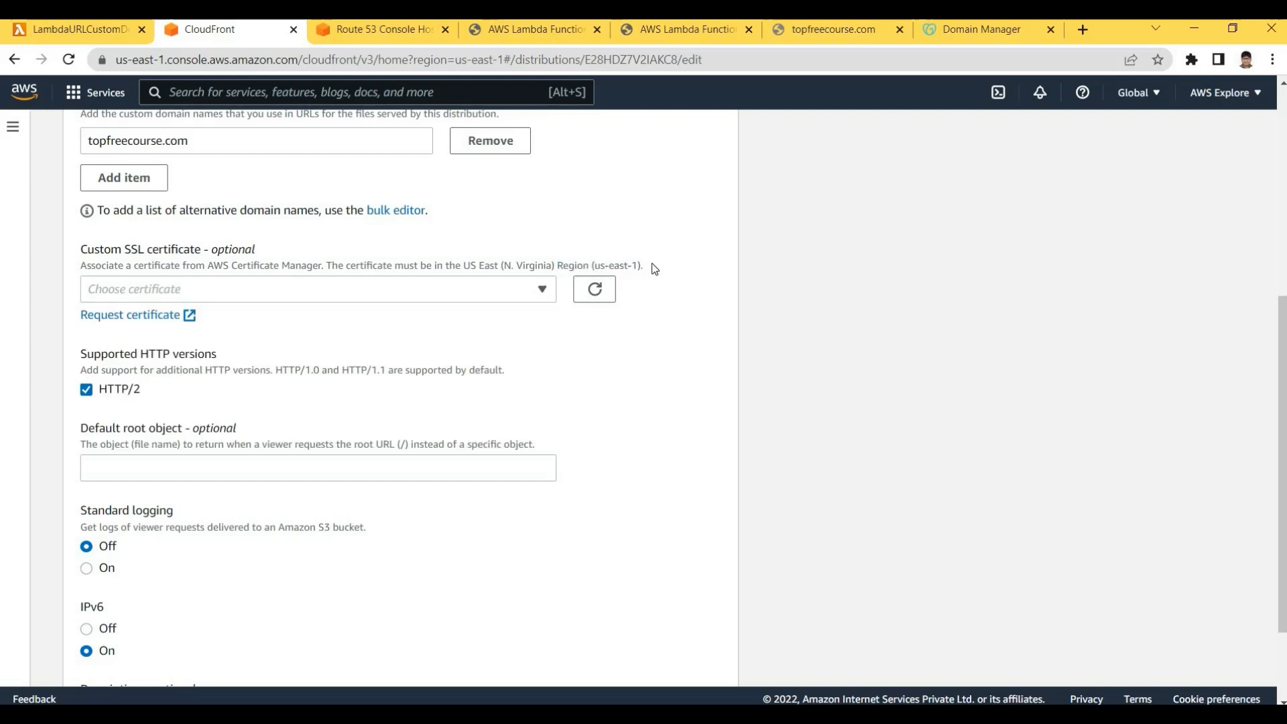
left_click_drag(654, 268, 594, 266)
left_click(303, 299)
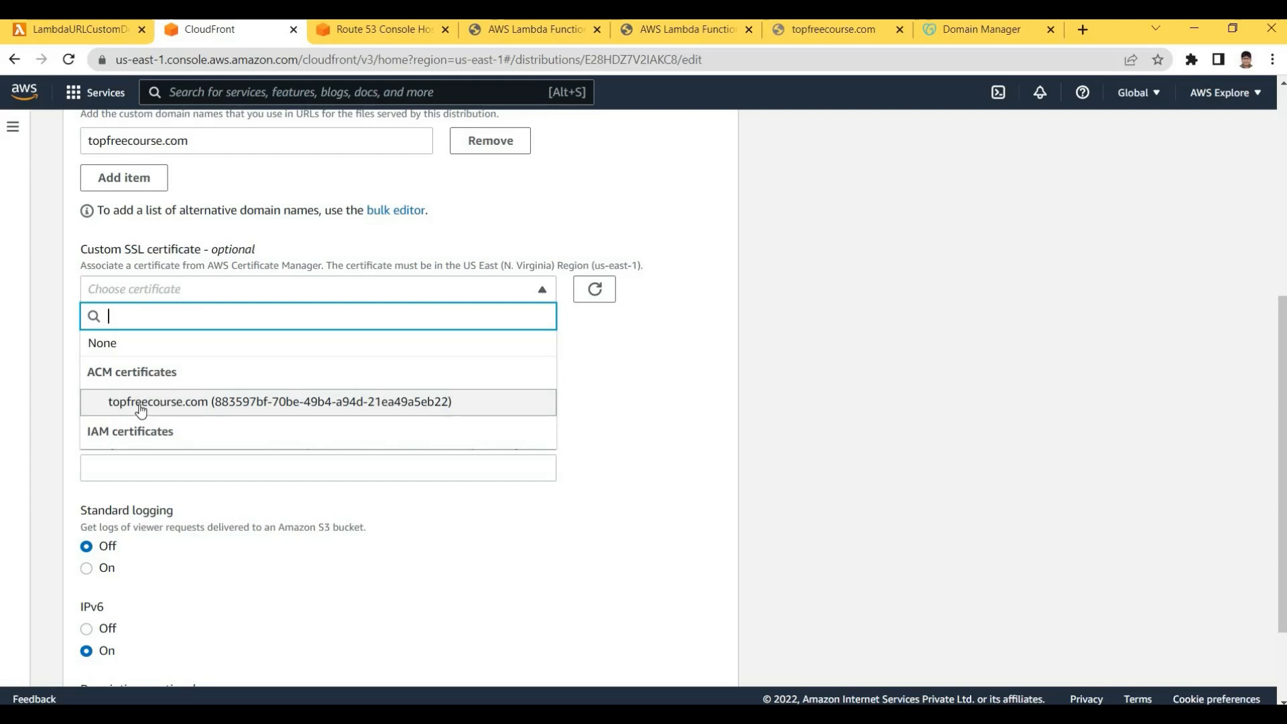
left_click(141, 404)
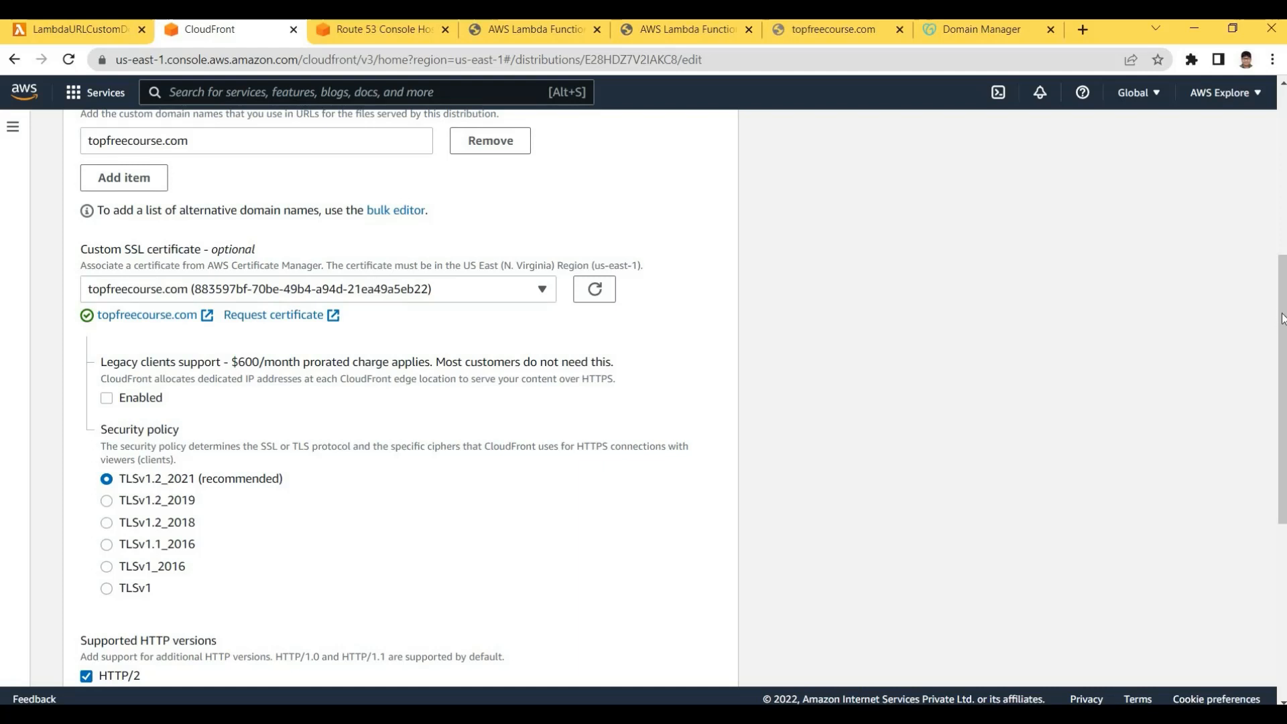
Double-check the topfreecourse.com alternate domain, then save the edited distribution settings
scroll(1280, 315, "down", 1)
scroll(453, 386, "down", 4)
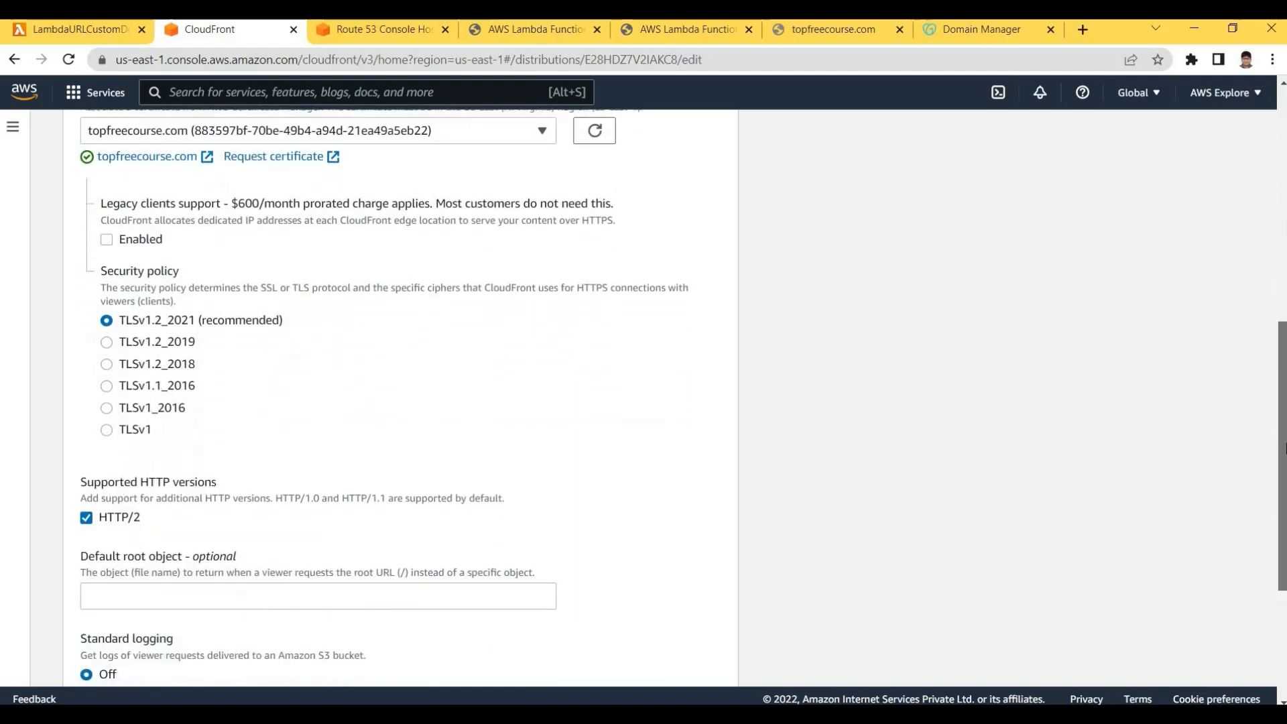
scroll(453, 386, "down", 1)
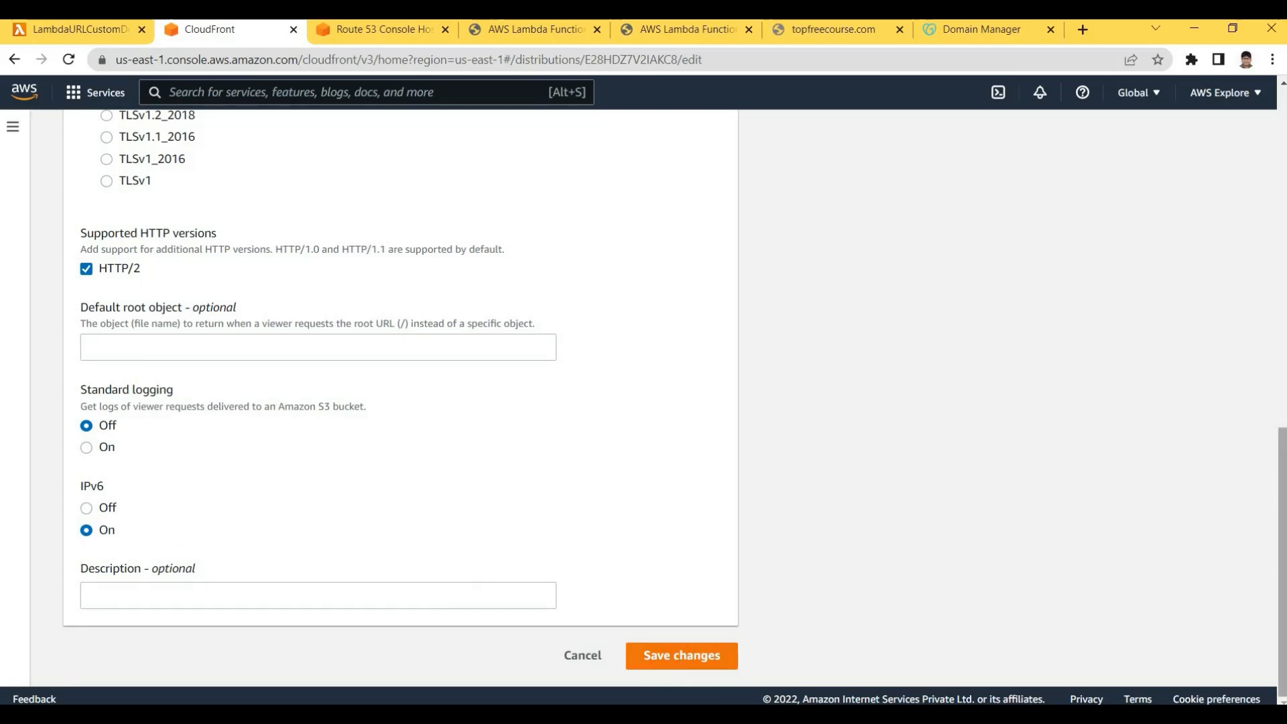
scroll(802, 364, "up", 10)
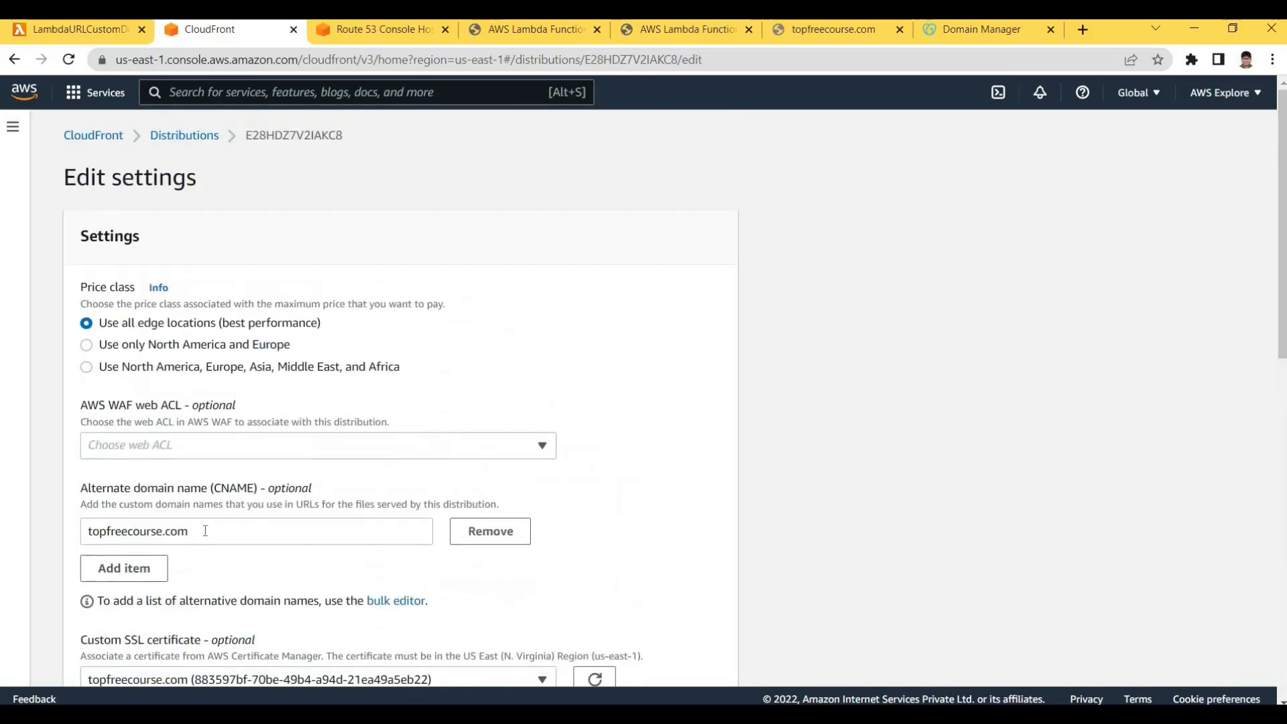
left_click_drag(203, 531, 69, 533)
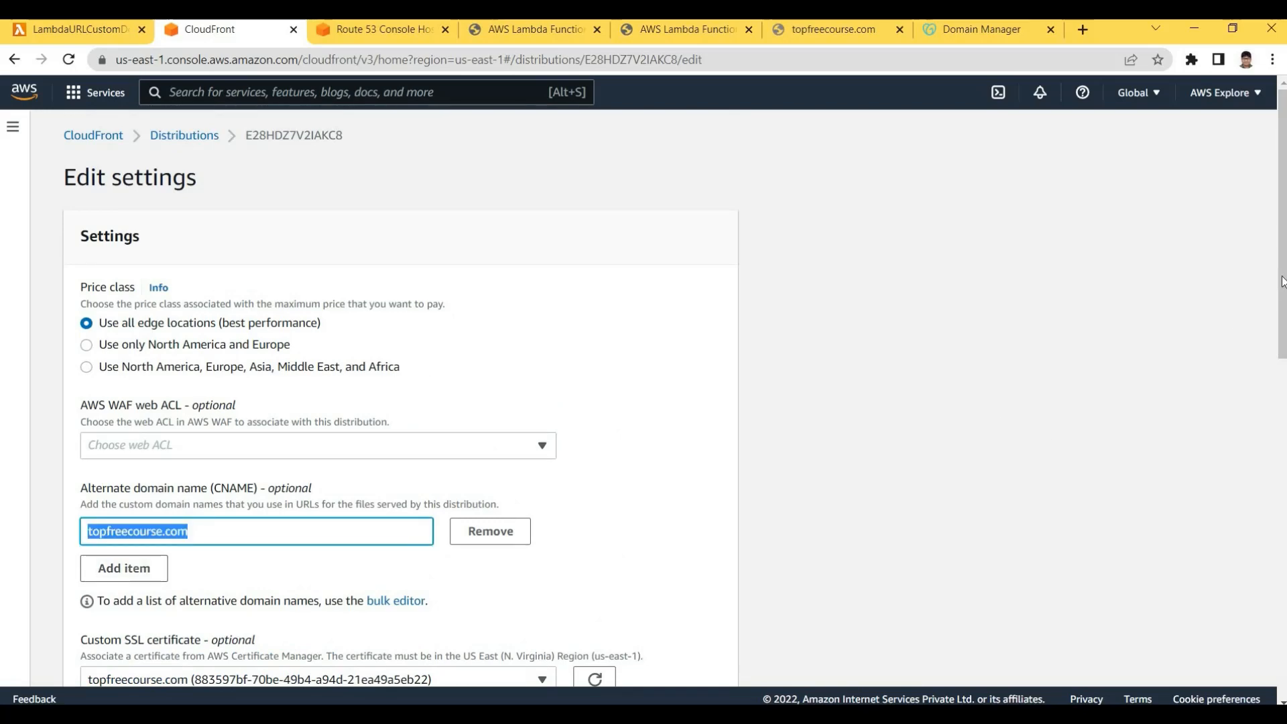
left_click_drag(1282, 285, 1282, 519)
scroll(118, 272, "up", 2)
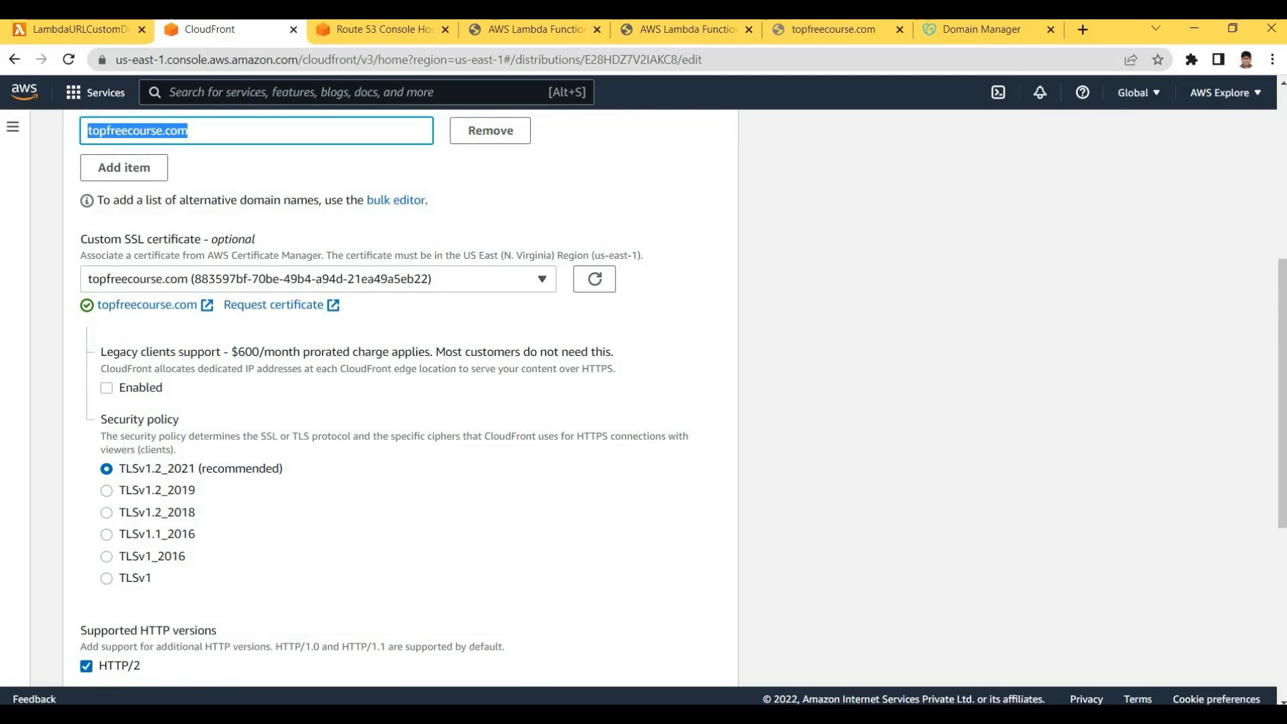
left_click_drag(1282, 319, 1283, 457)
scroll(687, 668, "down", 1)
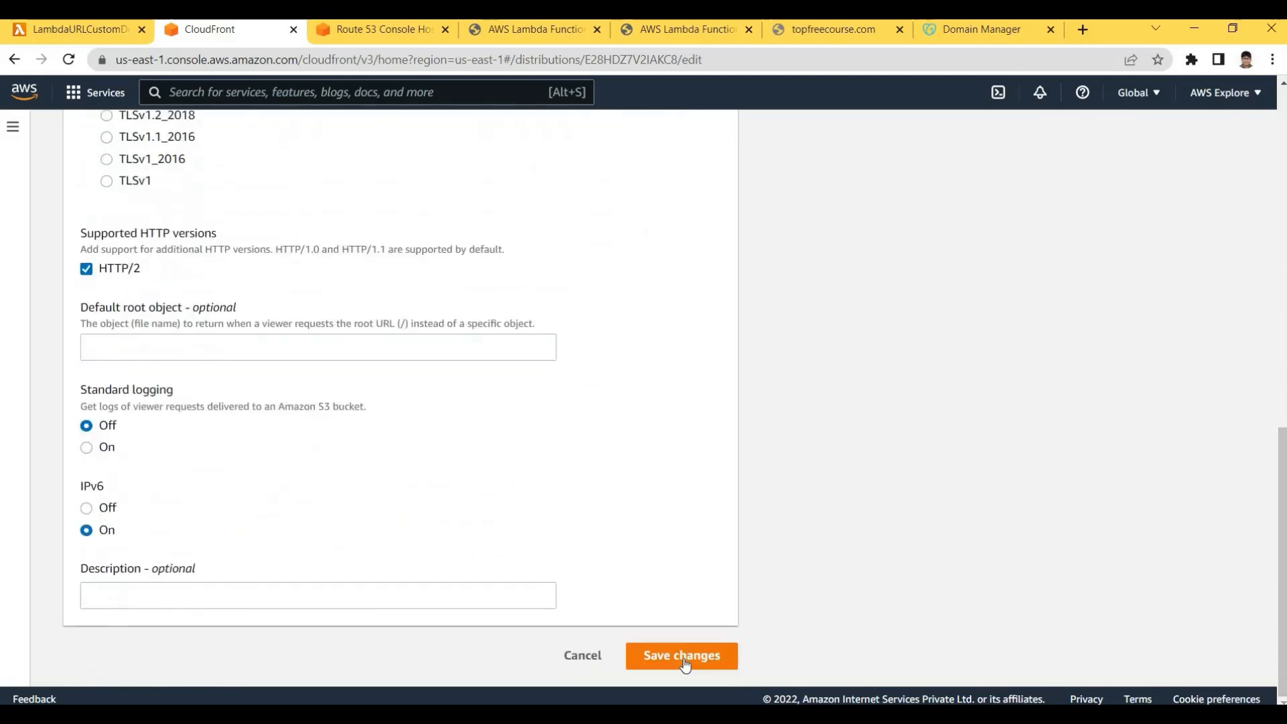
left_click(682, 657)
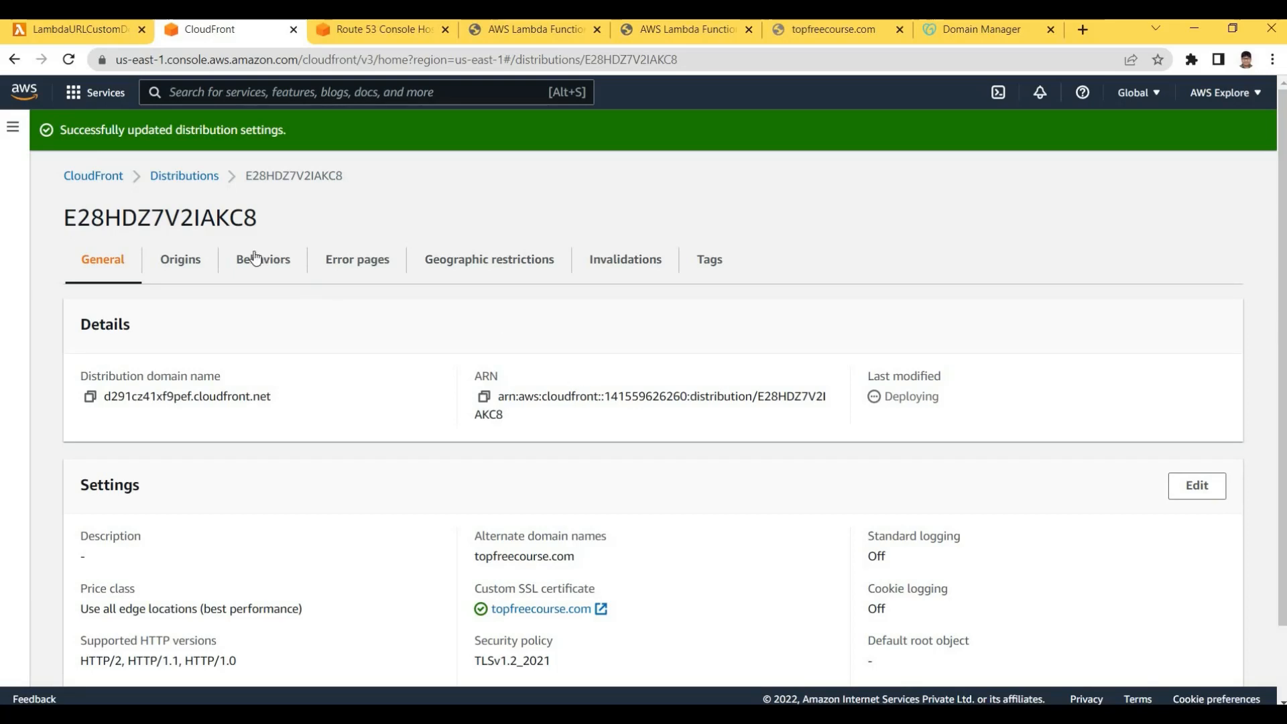
Check the distribution's Deploying status and its origin domain
left_click(184, 177)
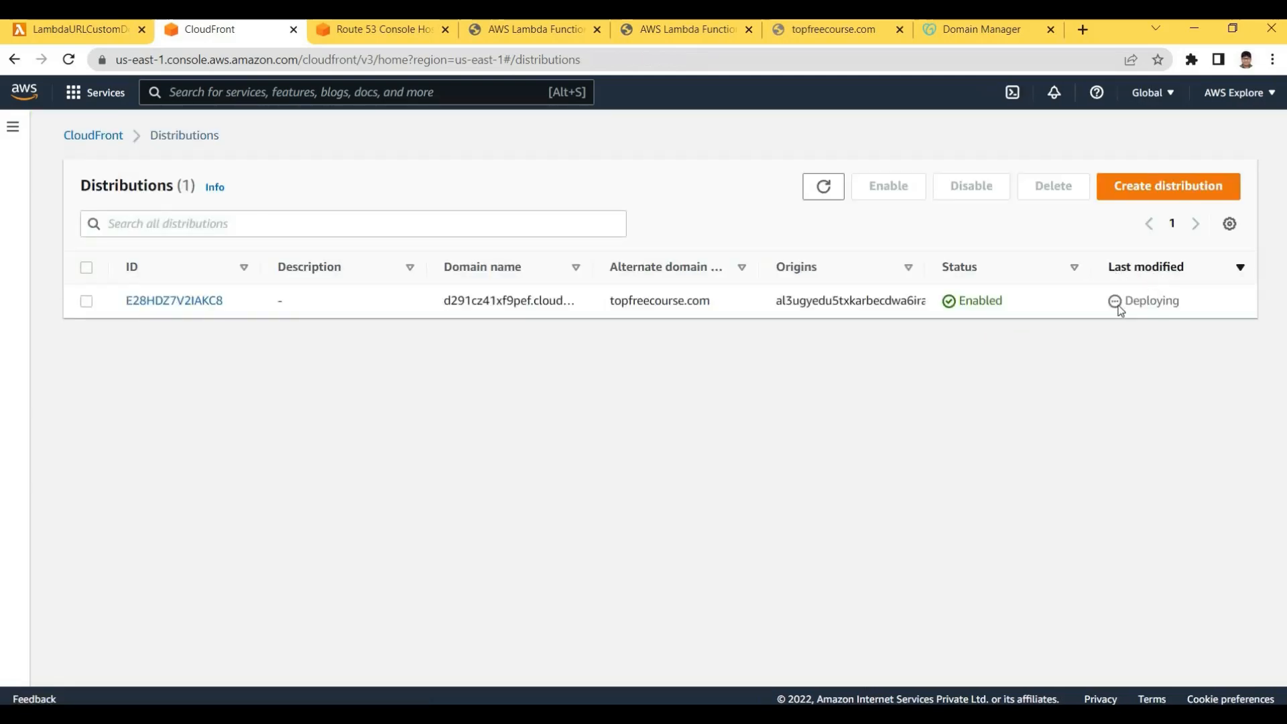
double_click(1187, 299)
left_click(940, 325)
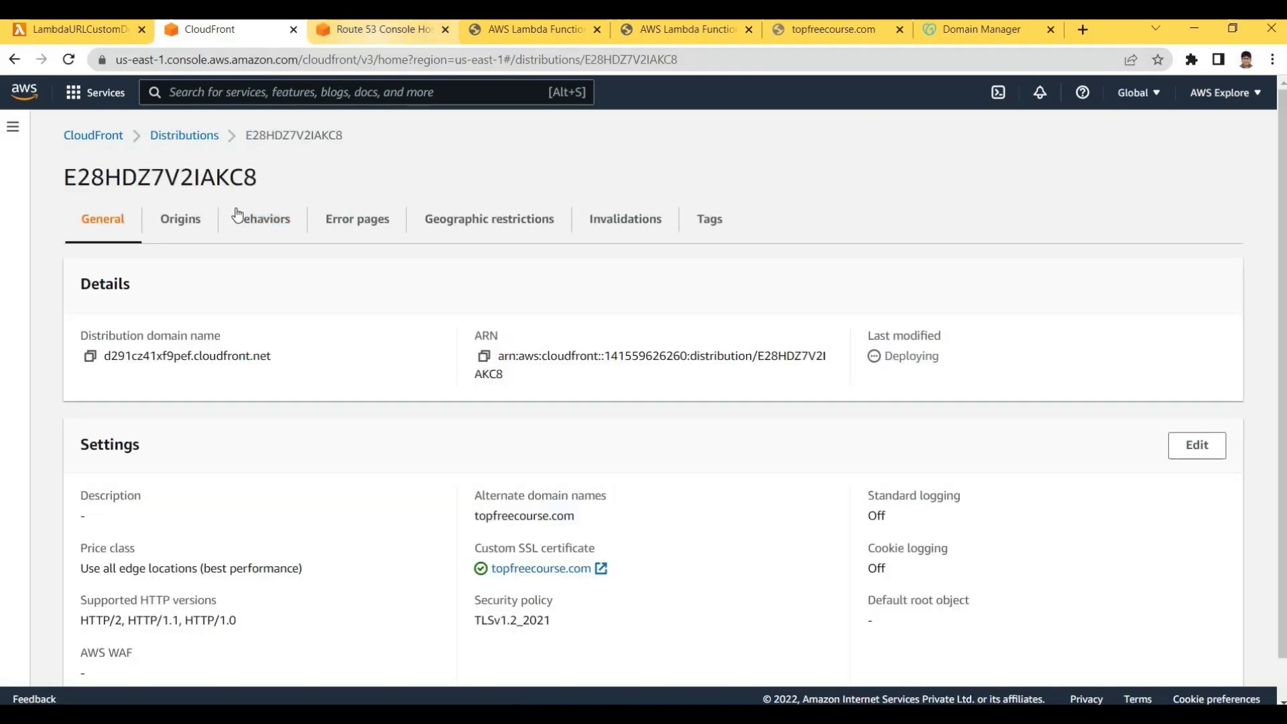
left_click(179, 220)
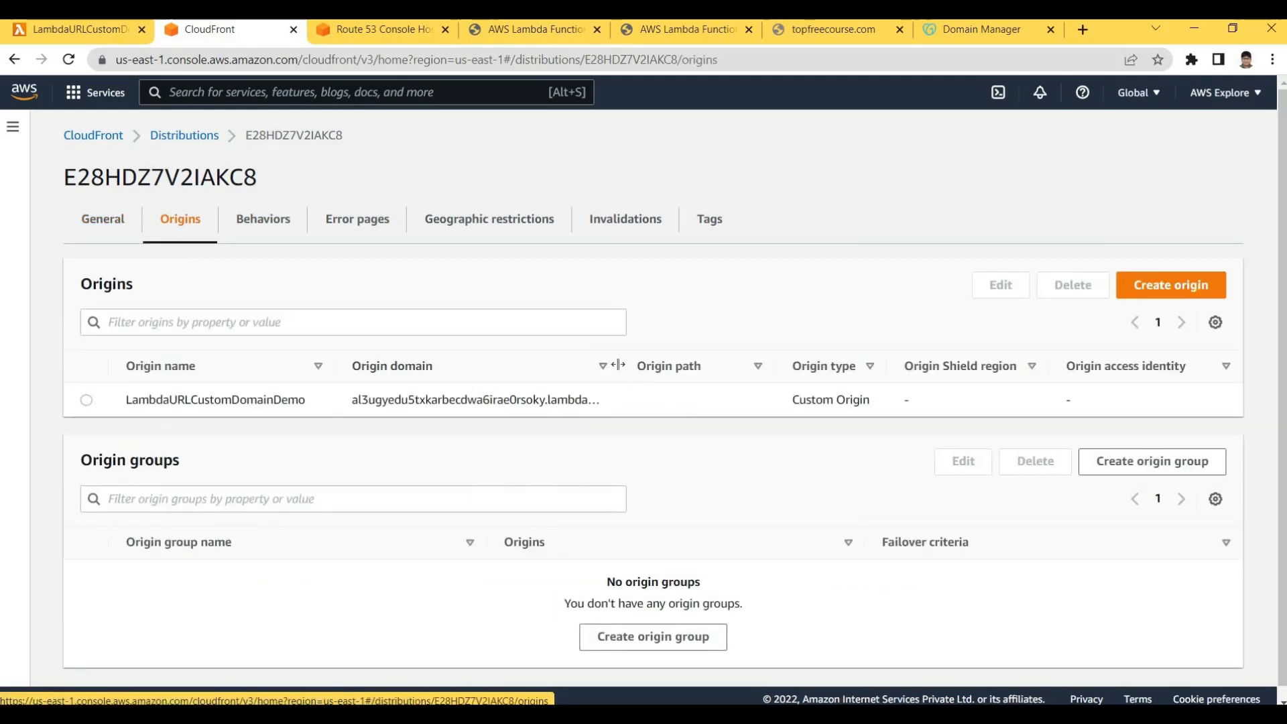
left_click_drag(623, 367, 744, 368)
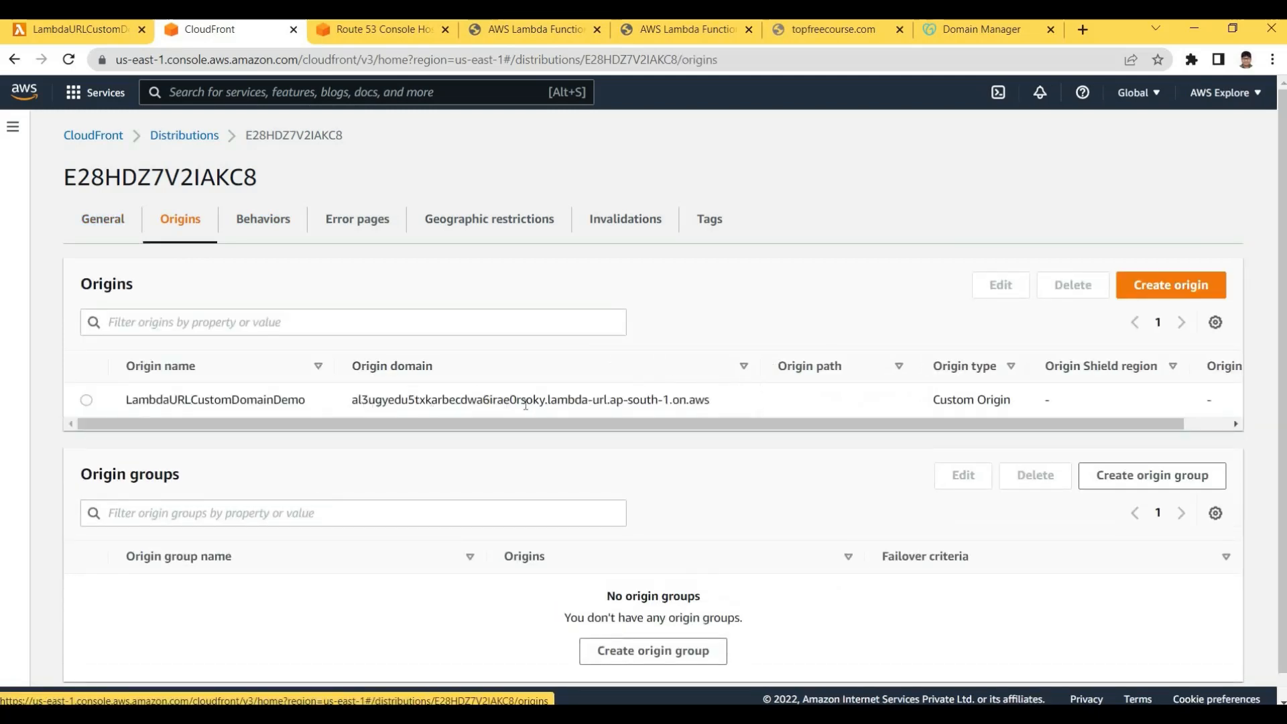
left_click_drag(352, 406, 715, 402)
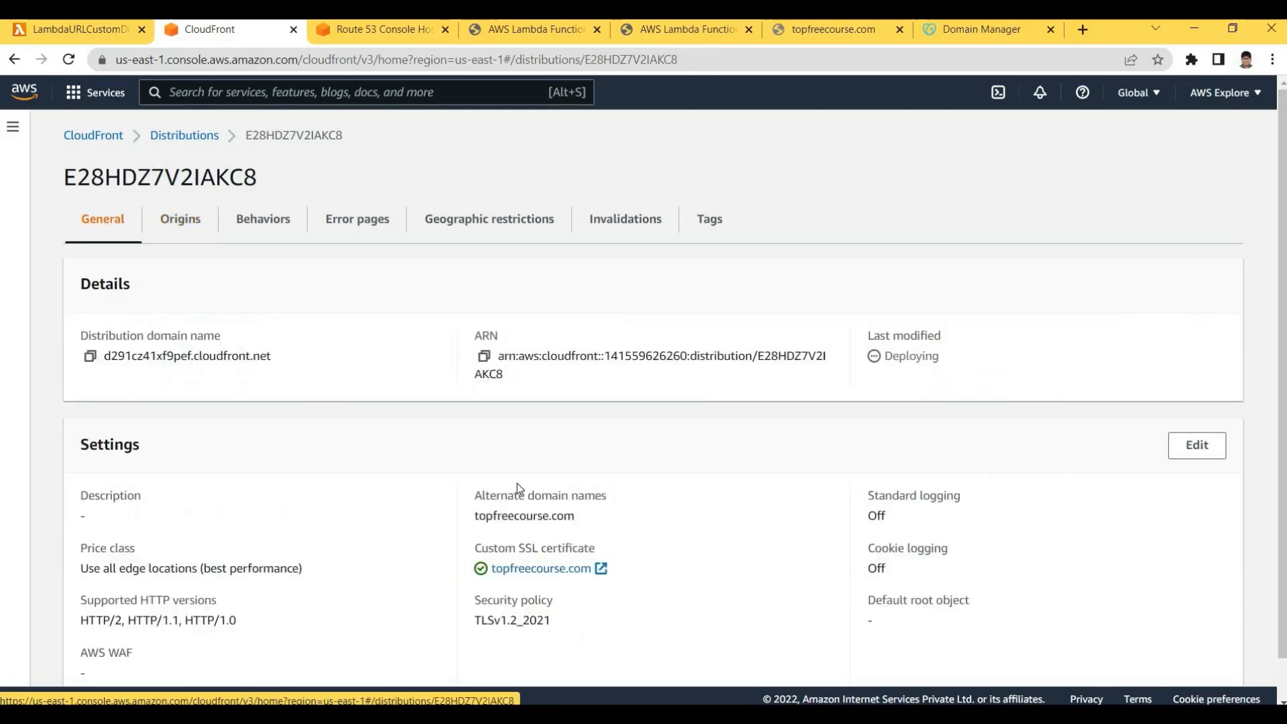
scroll(509, 539, "down", 1)
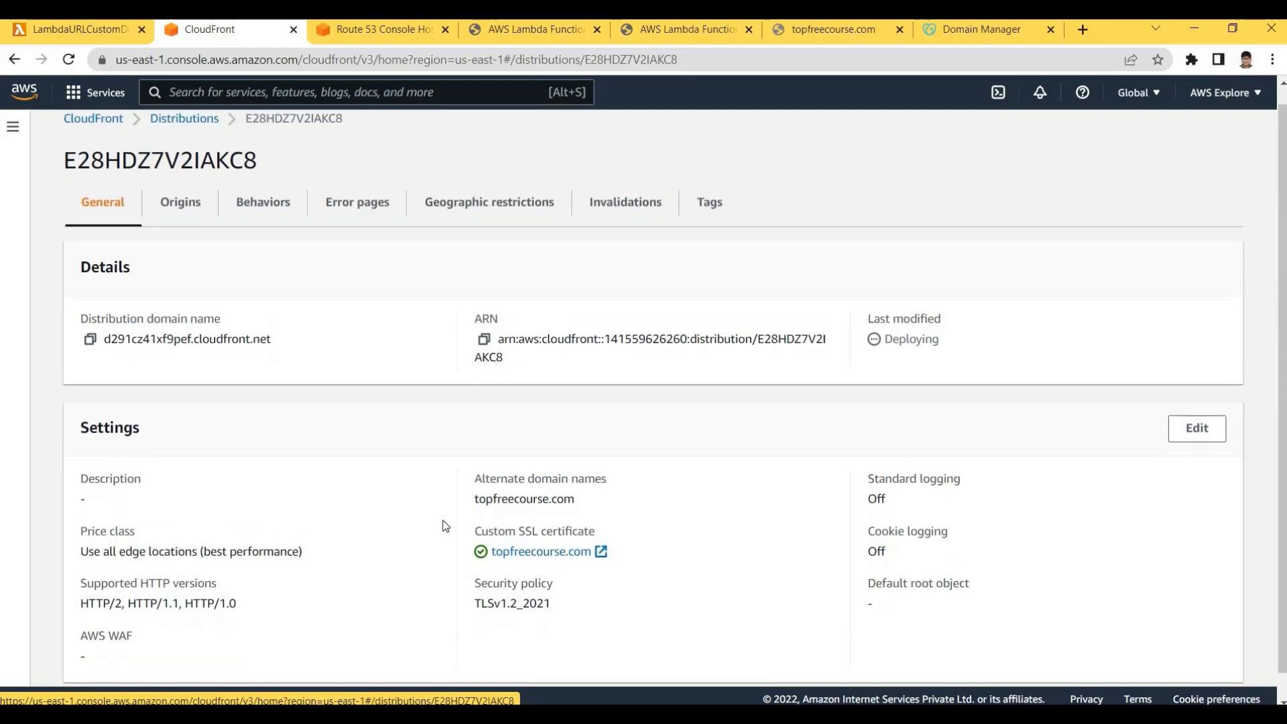
Verify the Custom SSL certificate and alternate domain topfreecourse.com, then return to Distributions
left_click_drag(595, 506, 474, 506)
left_click(622, 504)
left_click_drag(585, 506, 464, 504)
left_click(601, 505)
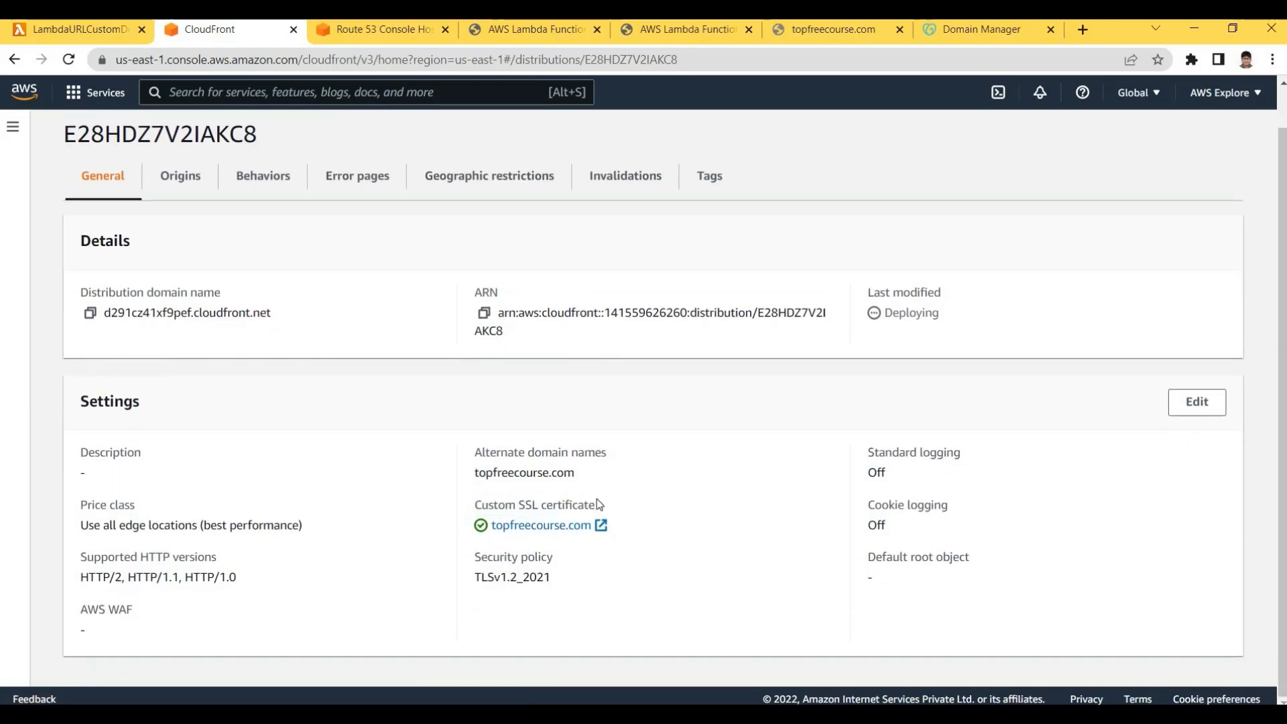
left_click_drag(596, 506, 477, 494)
left_click(465, 449)
left_click_drag(473, 446, 624, 479)
left_click(474, 433)
scroll(250, 209, "up", 1)
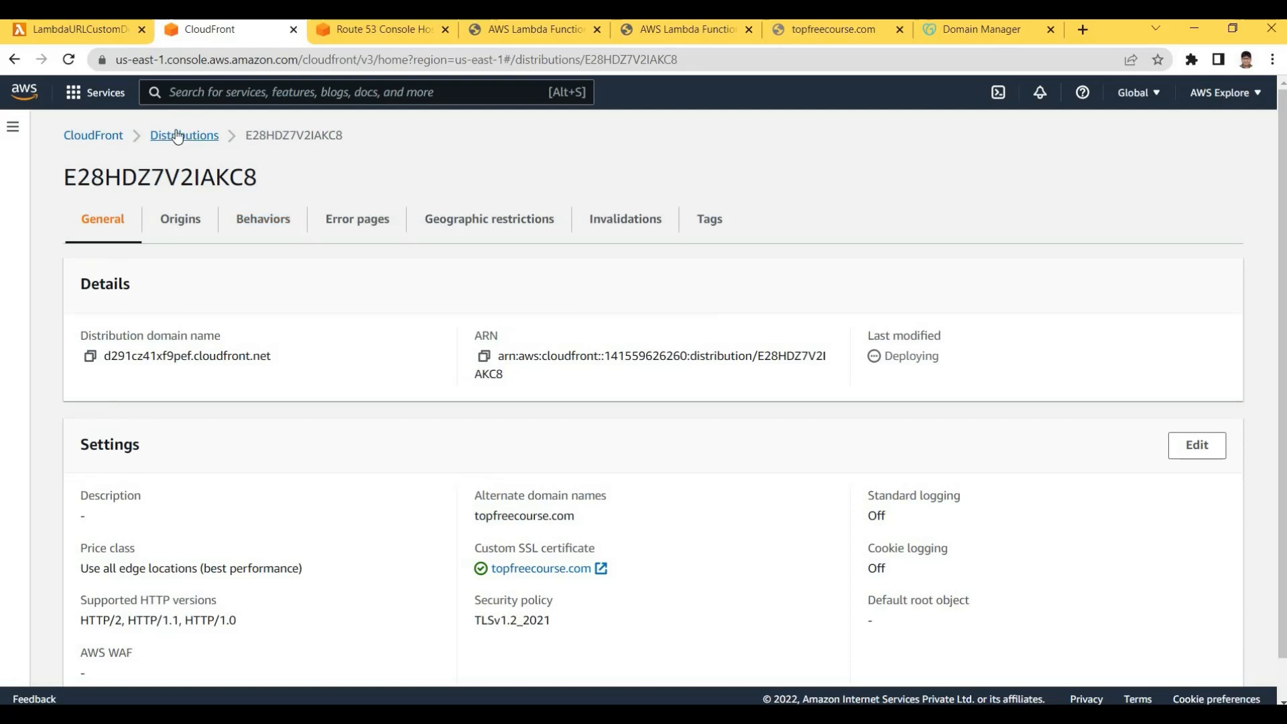
left_click(177, 136)
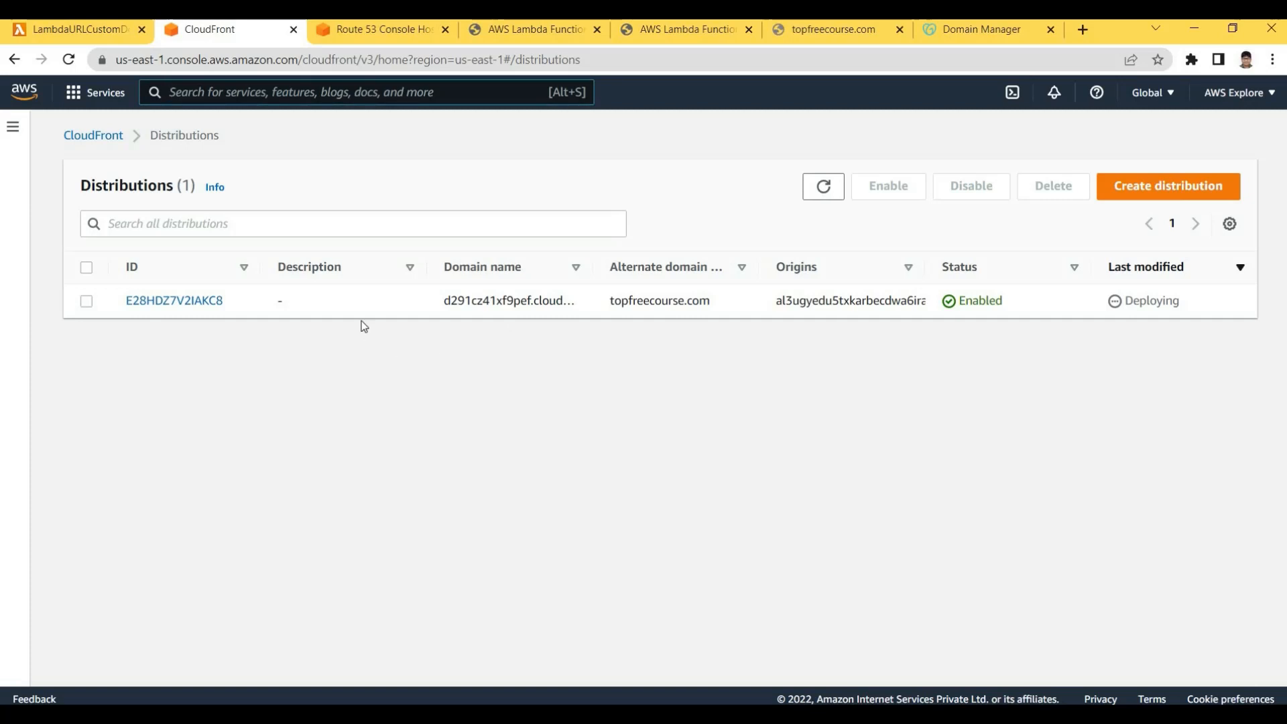
Switch to the Route 53 tab and open the topfreecourse.com hosted zone's records
type("r")
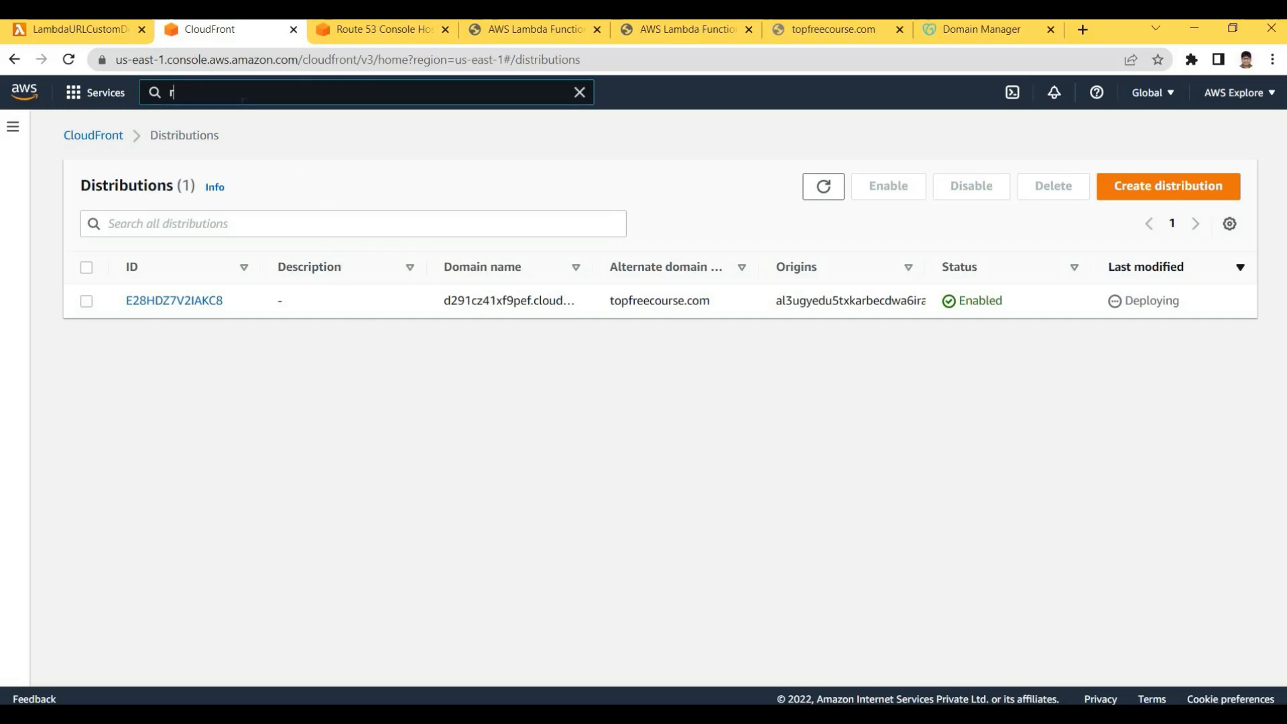
key("BackSpace")
key("ctrl+Tab")
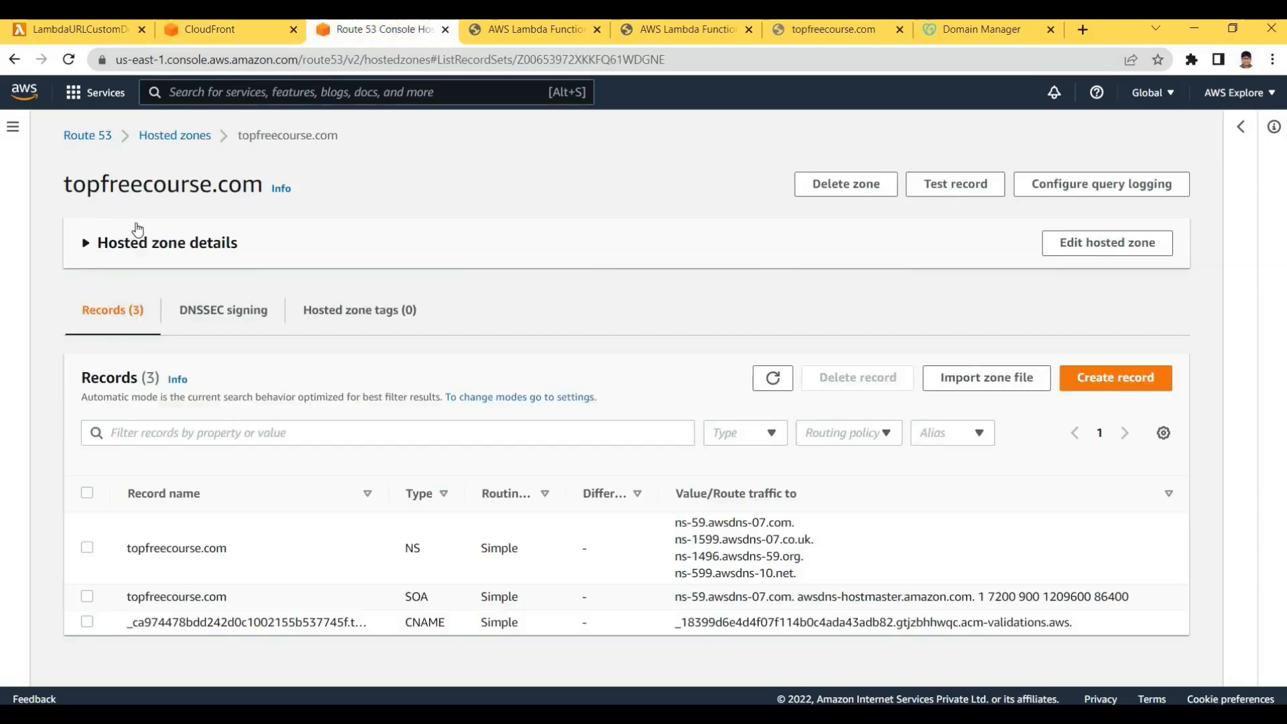
left_click(96, 137)
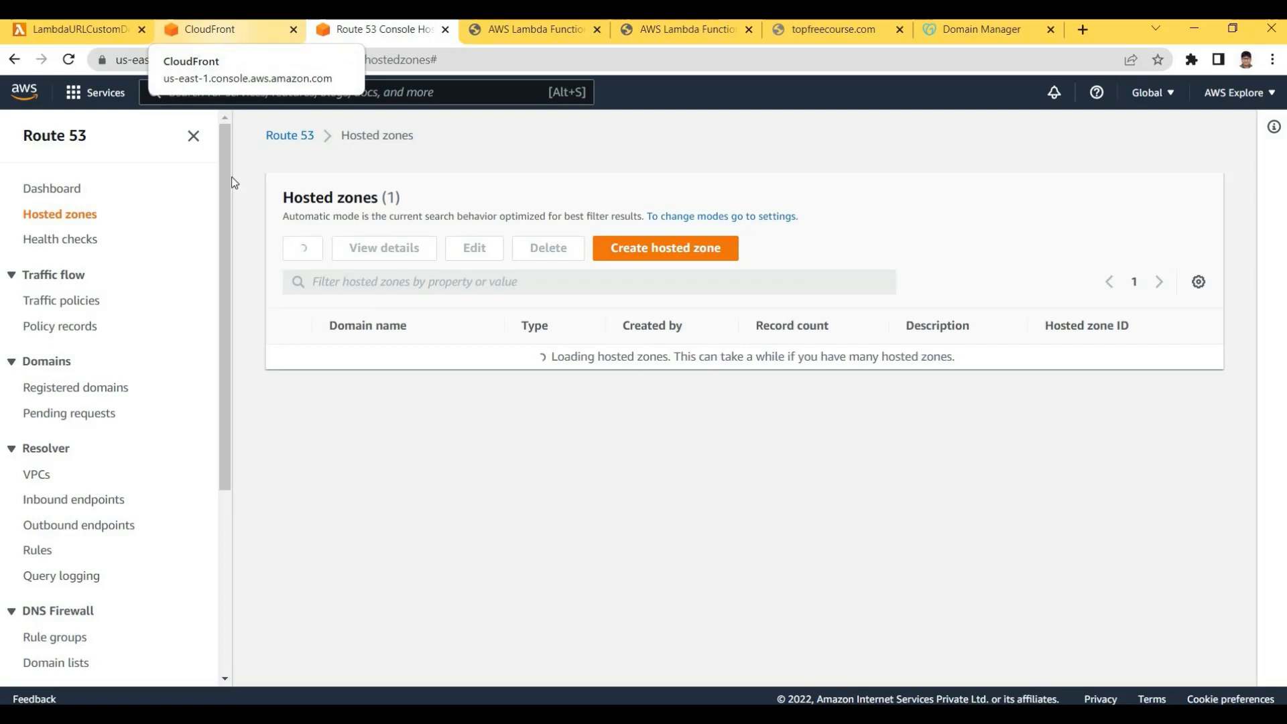
left_click(227, 38)
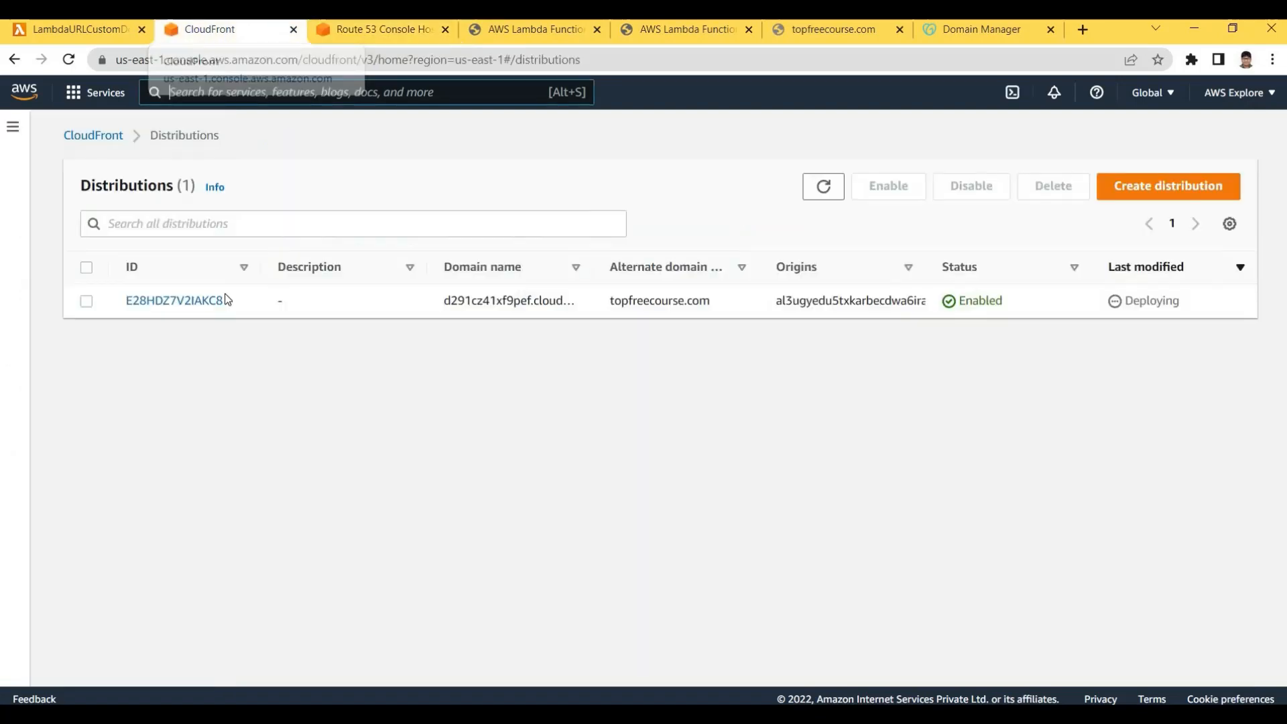
left_click(365, 40)
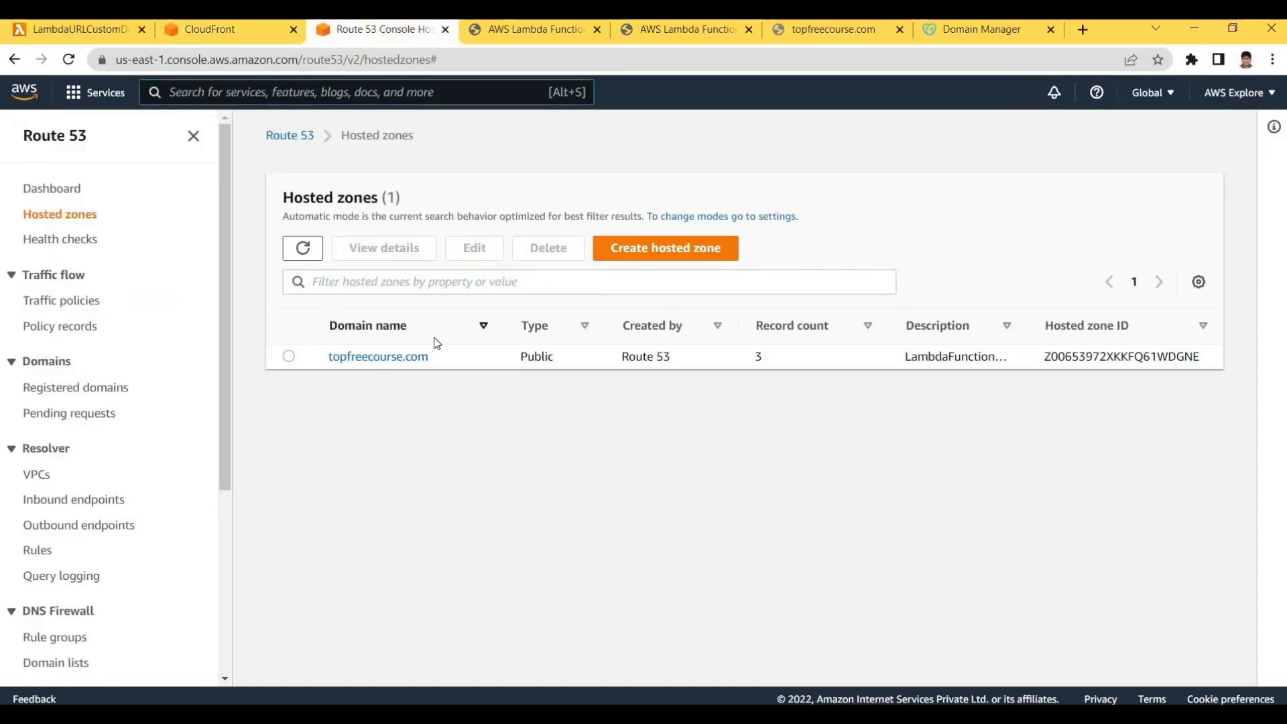
left_click(421, 356)
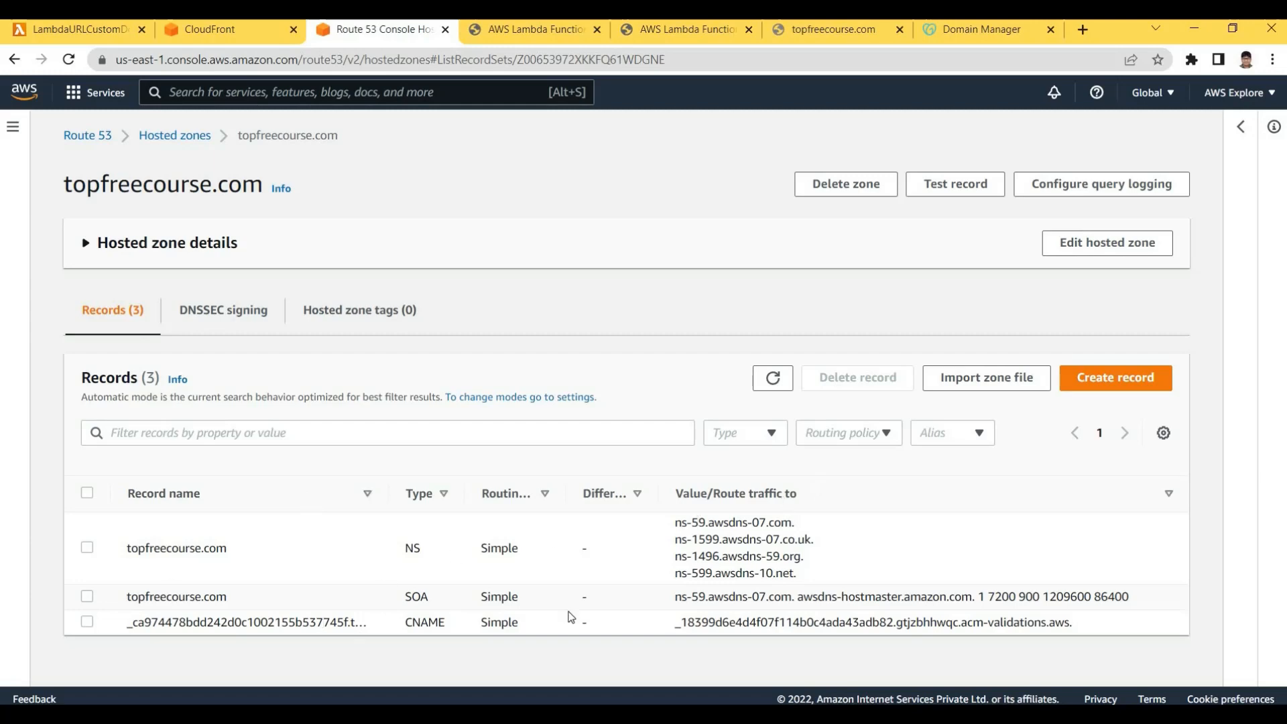
Browse the record types, then reopen topfreecourse.com's Create record form with its A-record default
left_click(1115, 378)
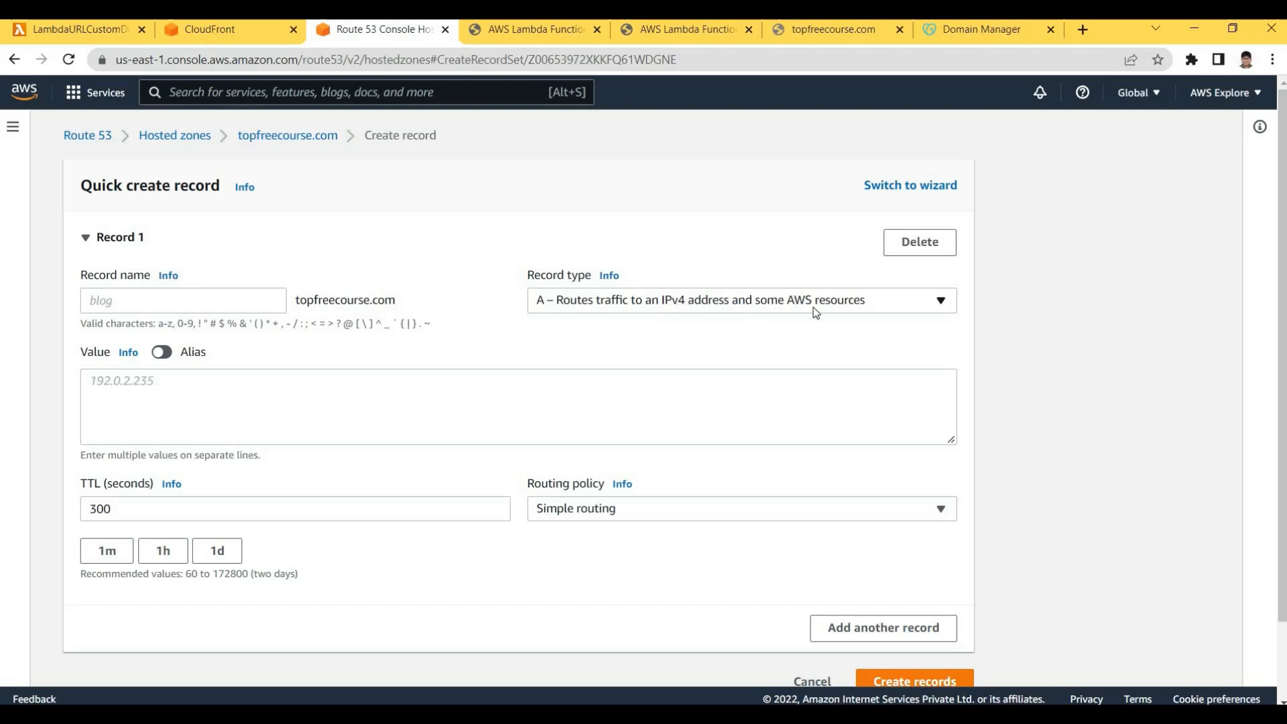
left_click(624, 302)
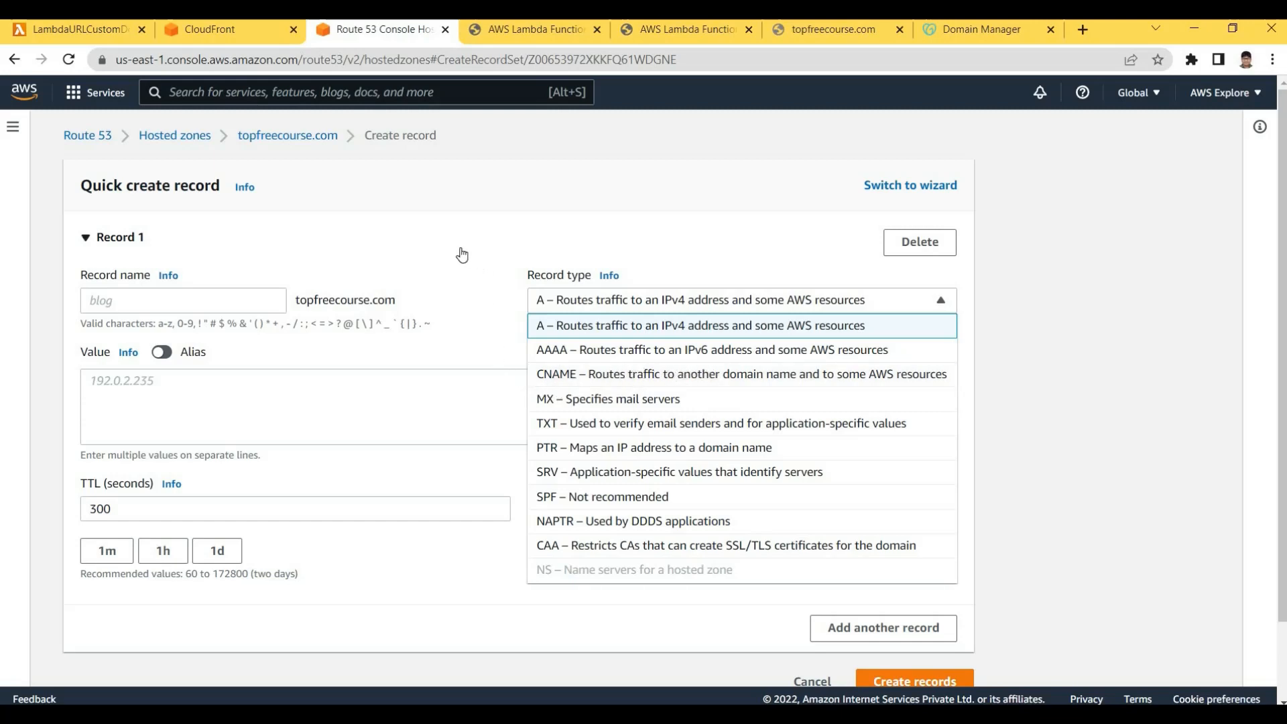
left_click(510, 271)
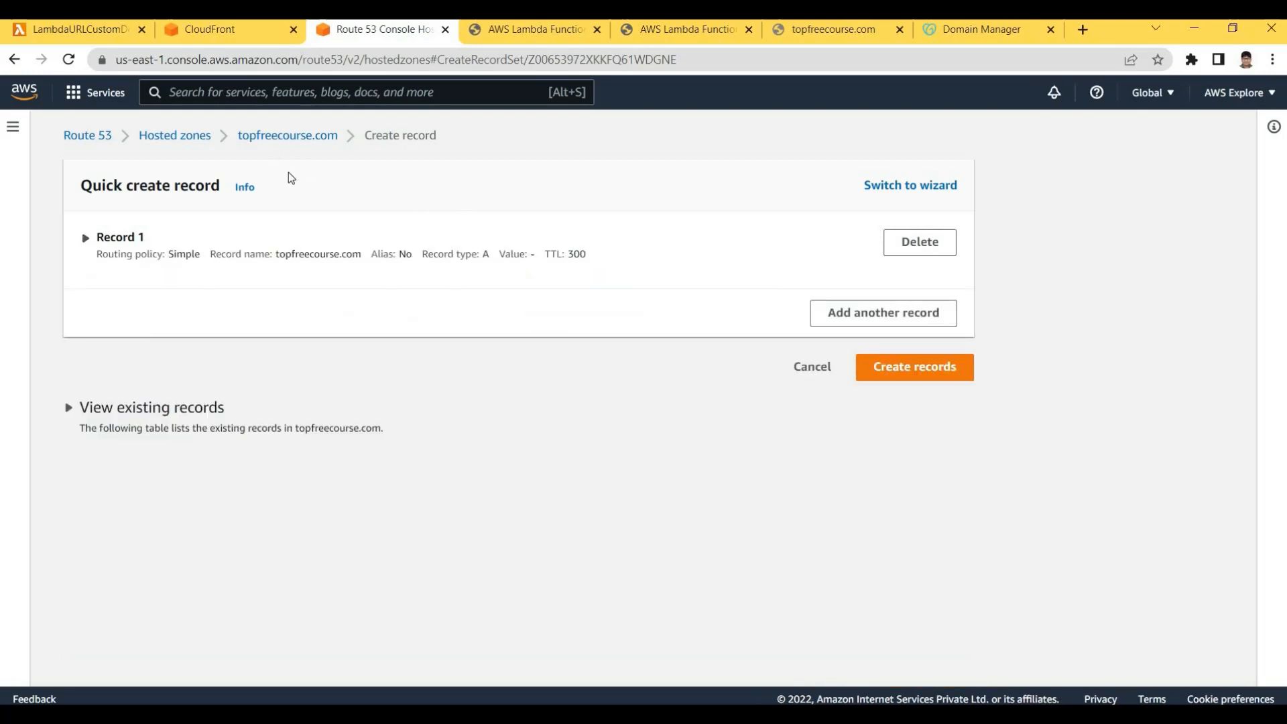
left_click(174, 136)
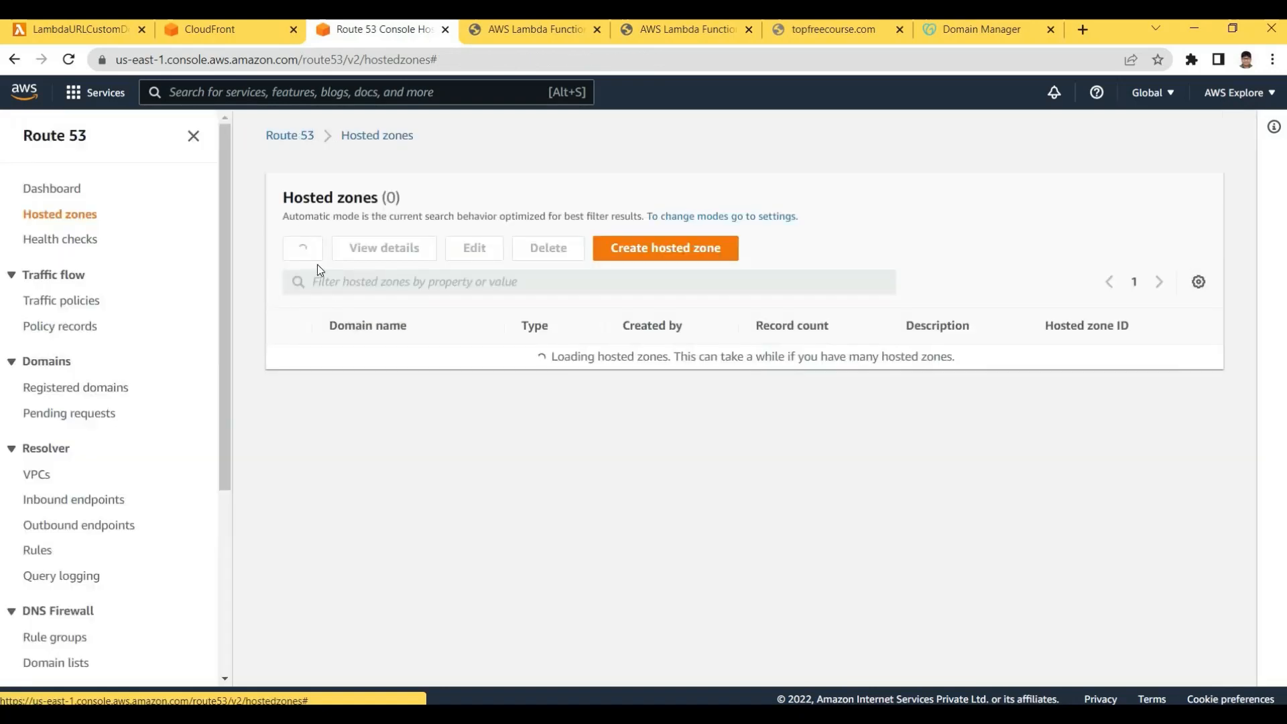
left_click(365, 356)
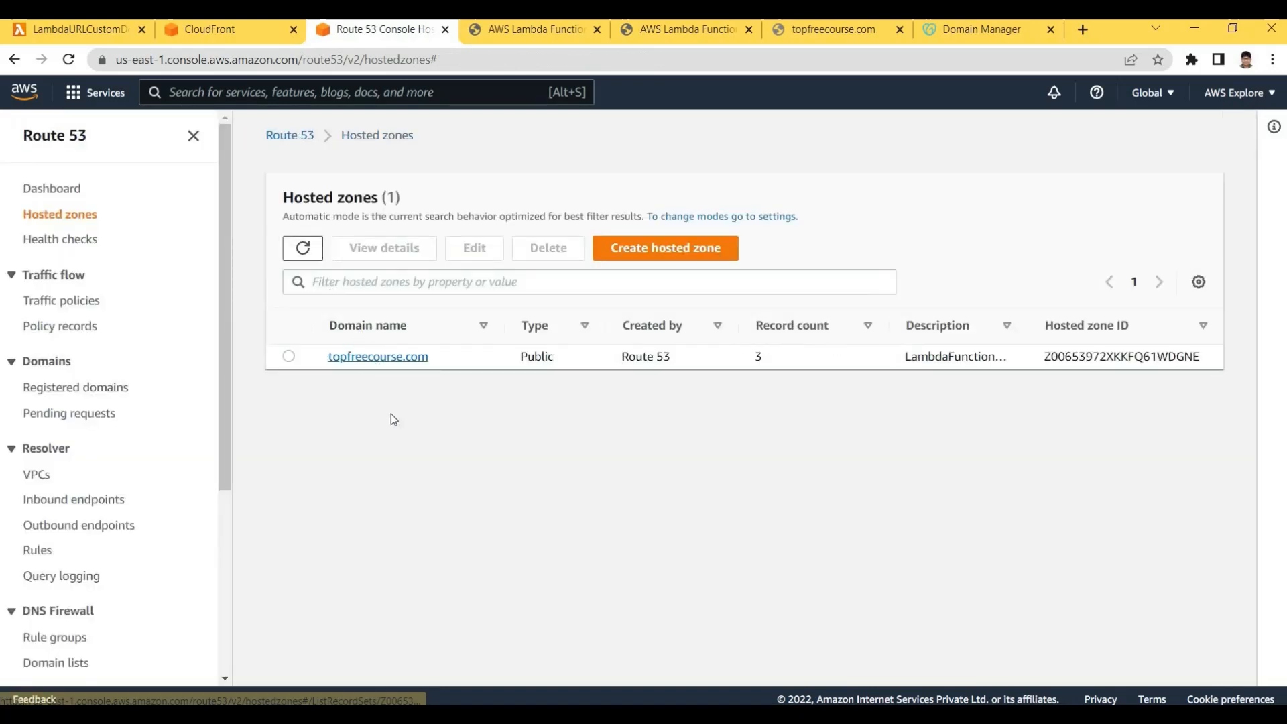
left_click(1115, 377)
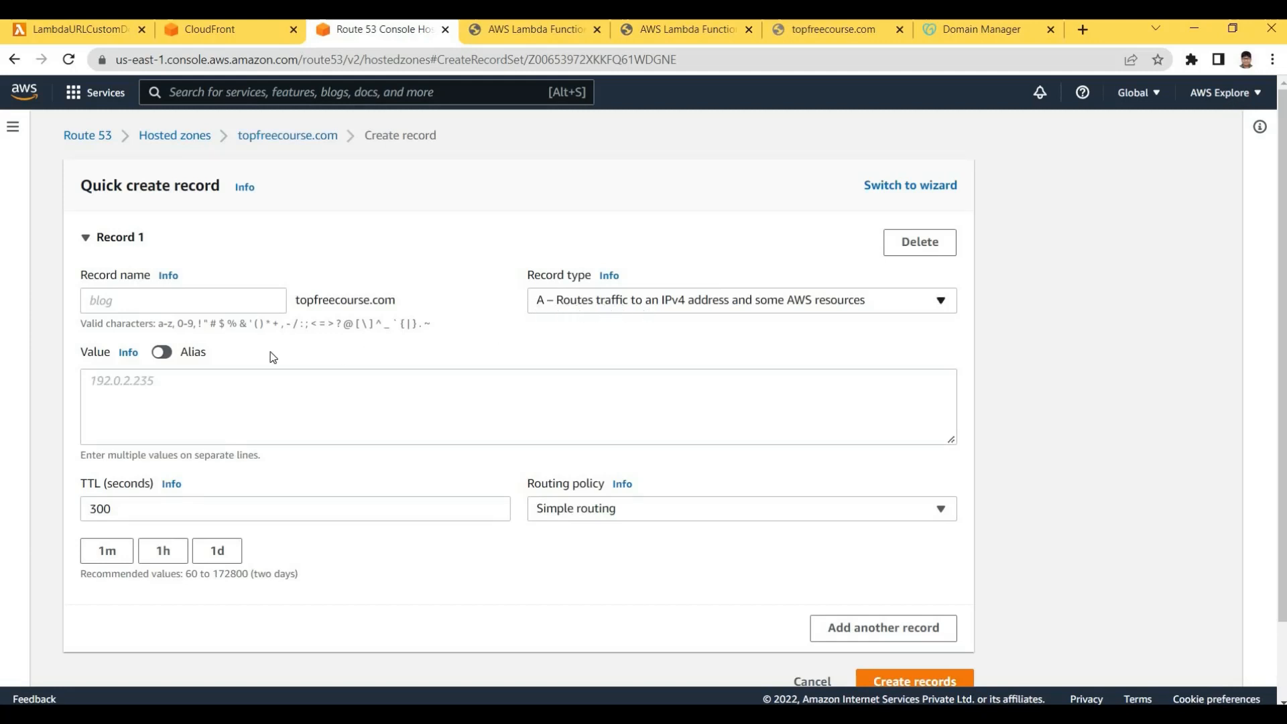
Make the A record an alias to CloudFront distribution d291cz41xf9pef.cloudfront.net
left_click(161, 352)
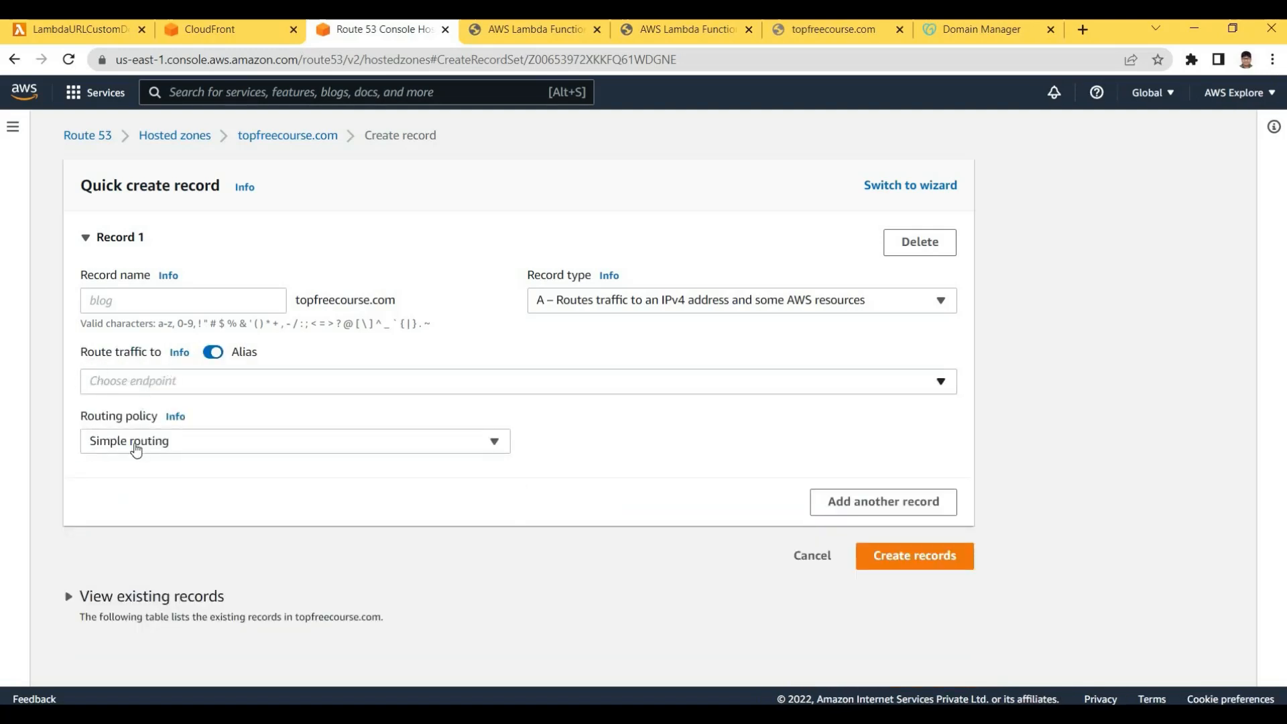
left_click(156, 381)
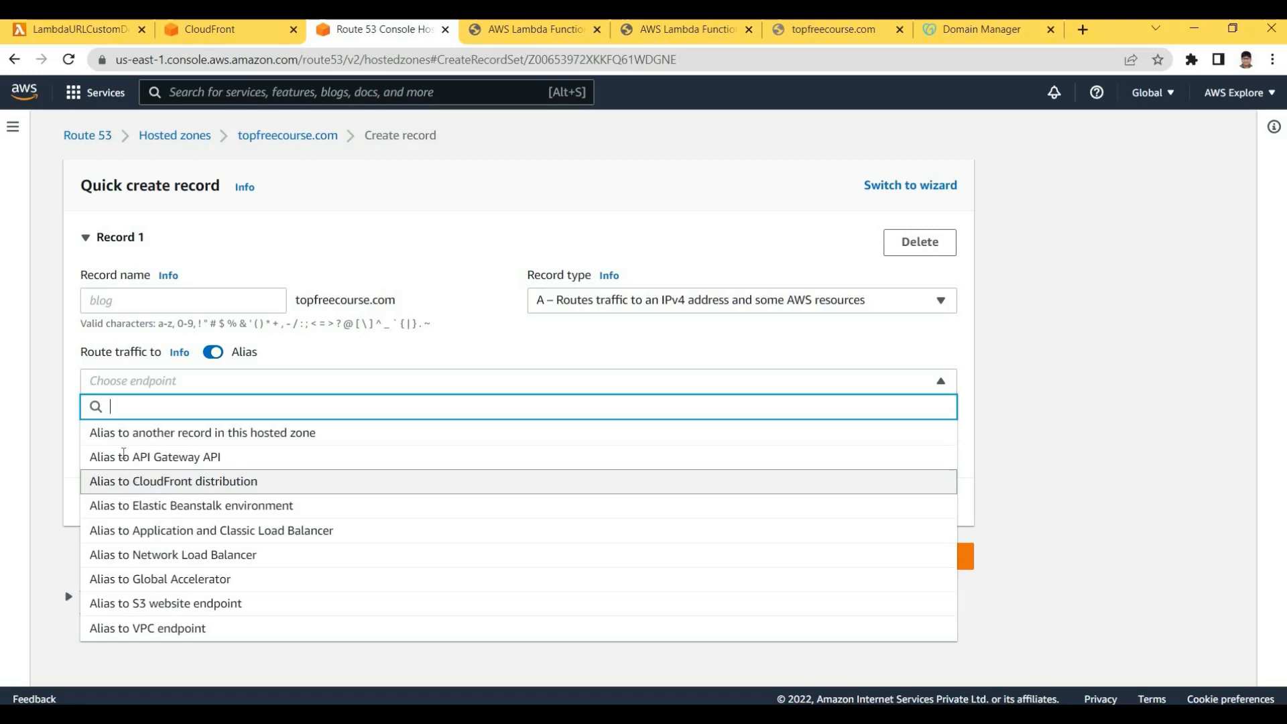
left_click(129, 479)
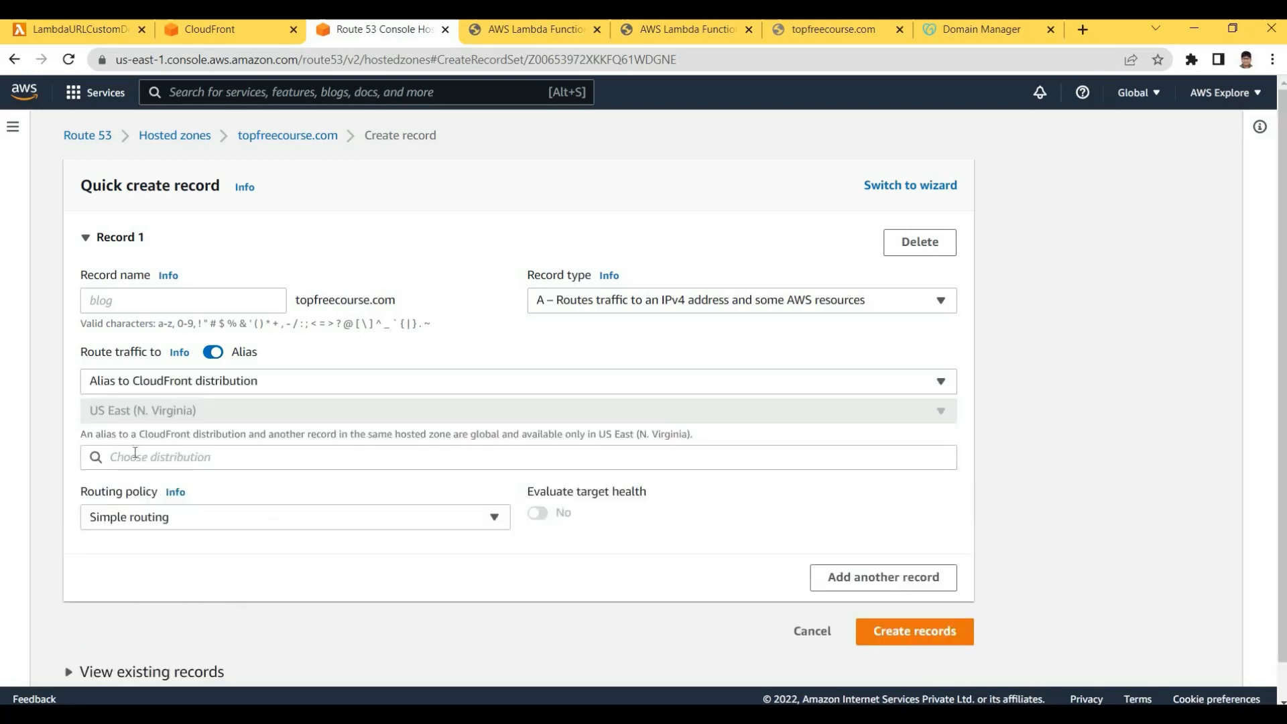
left_click(135, 453)
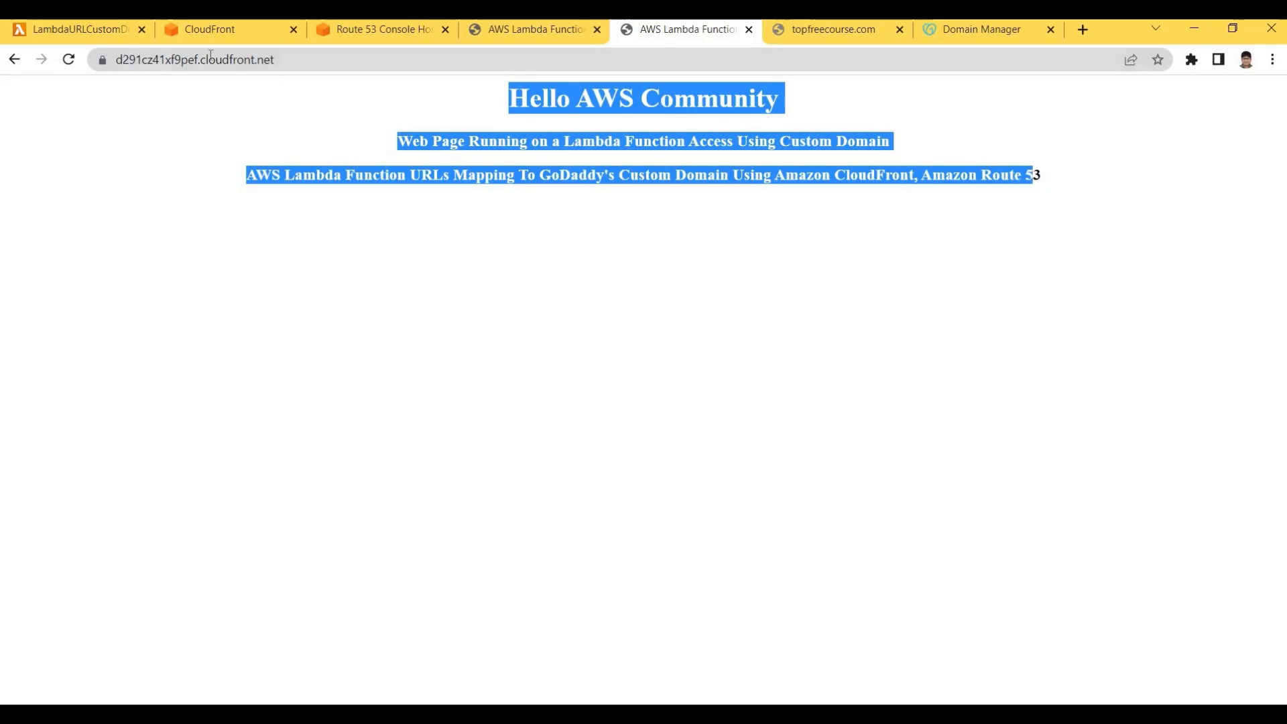
left_click(362, 30)
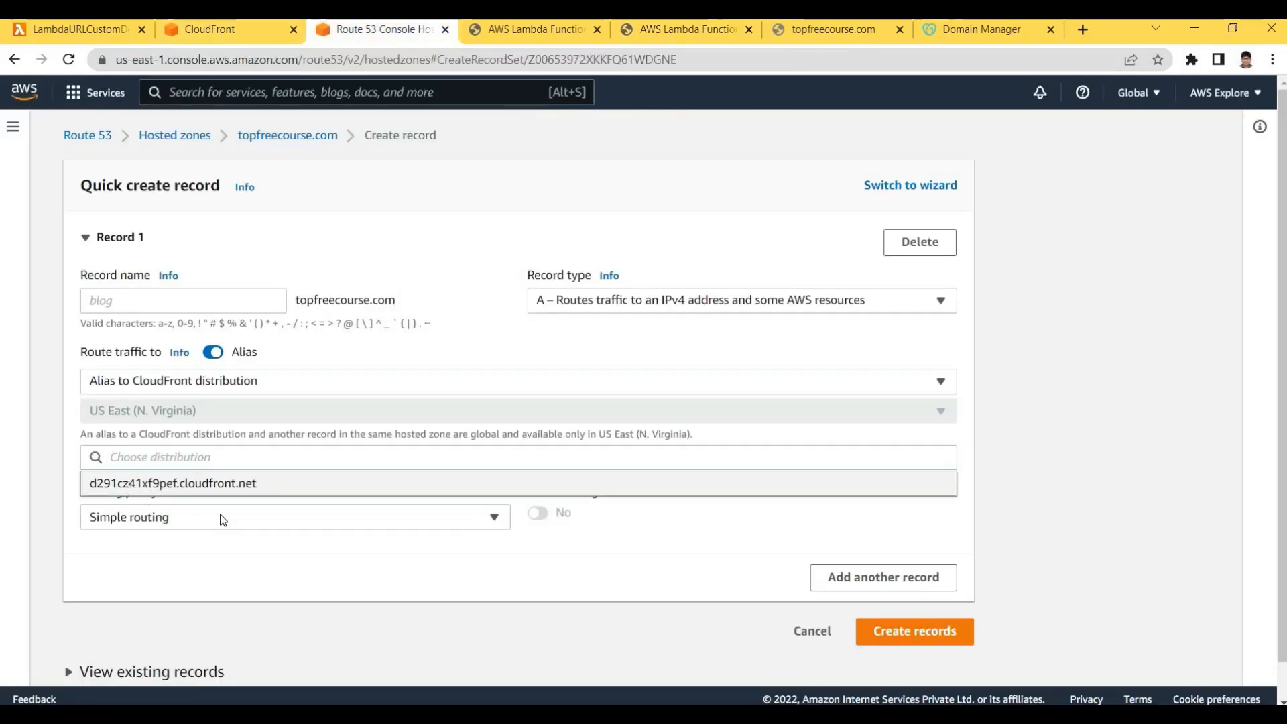
left_click(223, 483)
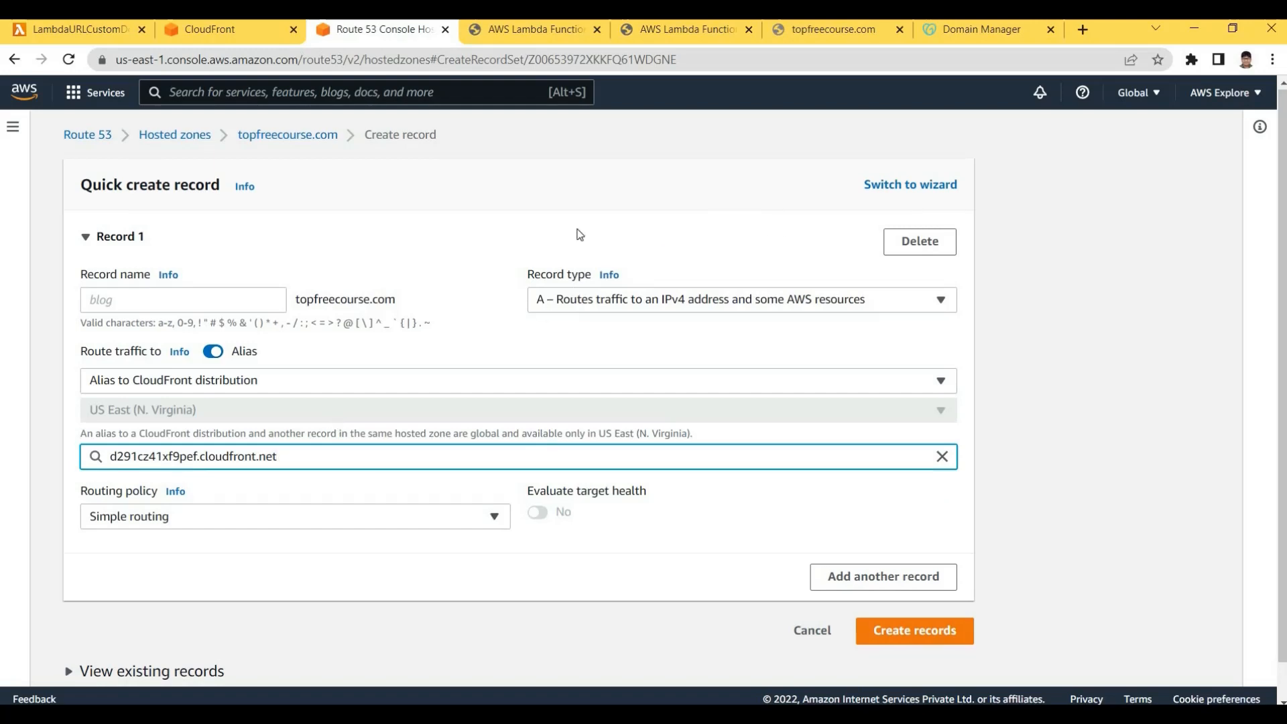
scroll(556, 255, "down", 1)
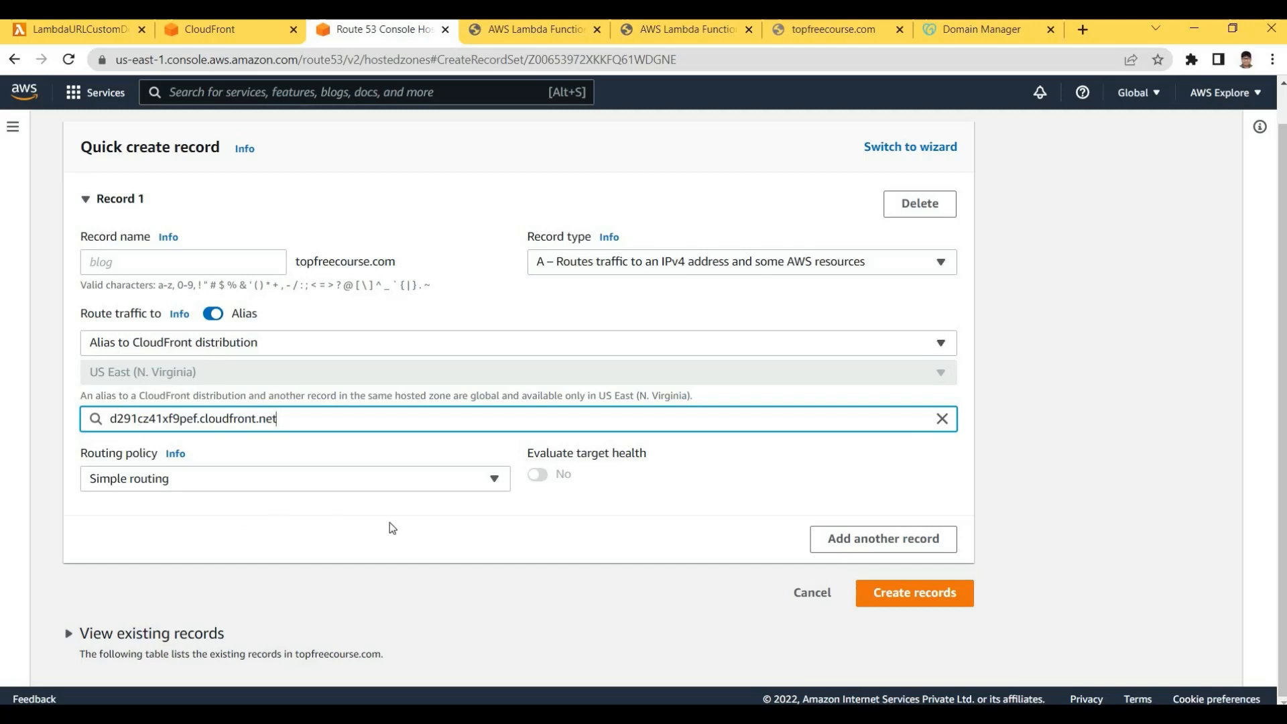
left_click(582, 521)
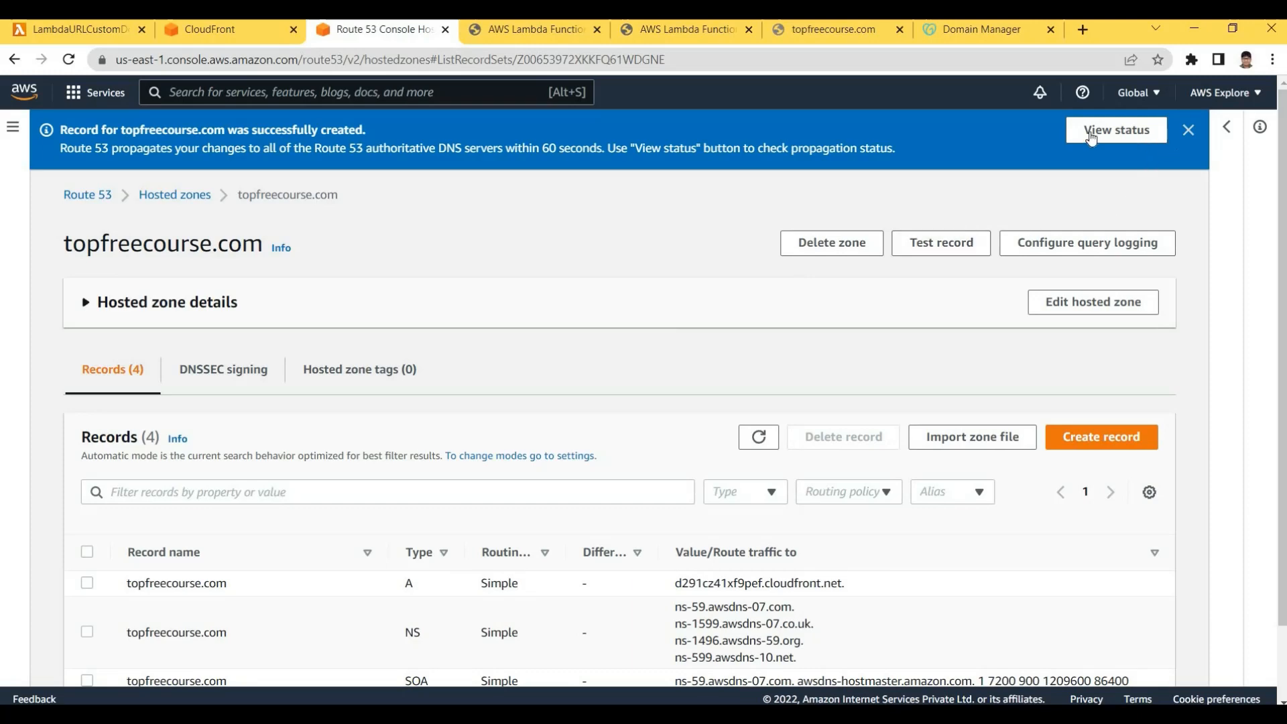
Refresh the record change status and CloudFront list until Route 53 reports INSYNC
left_click(1090, 132)
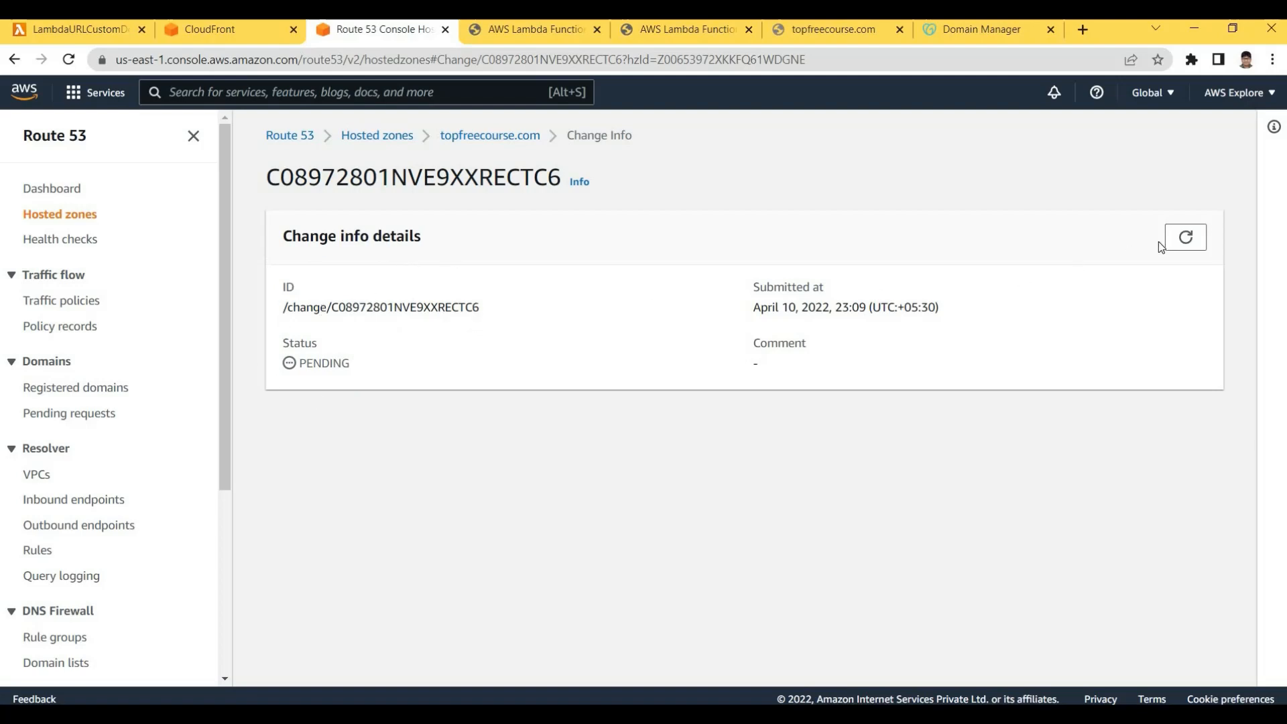
left_click(1184, 238)
left_click(1184, 238)
left_click(201, 29)
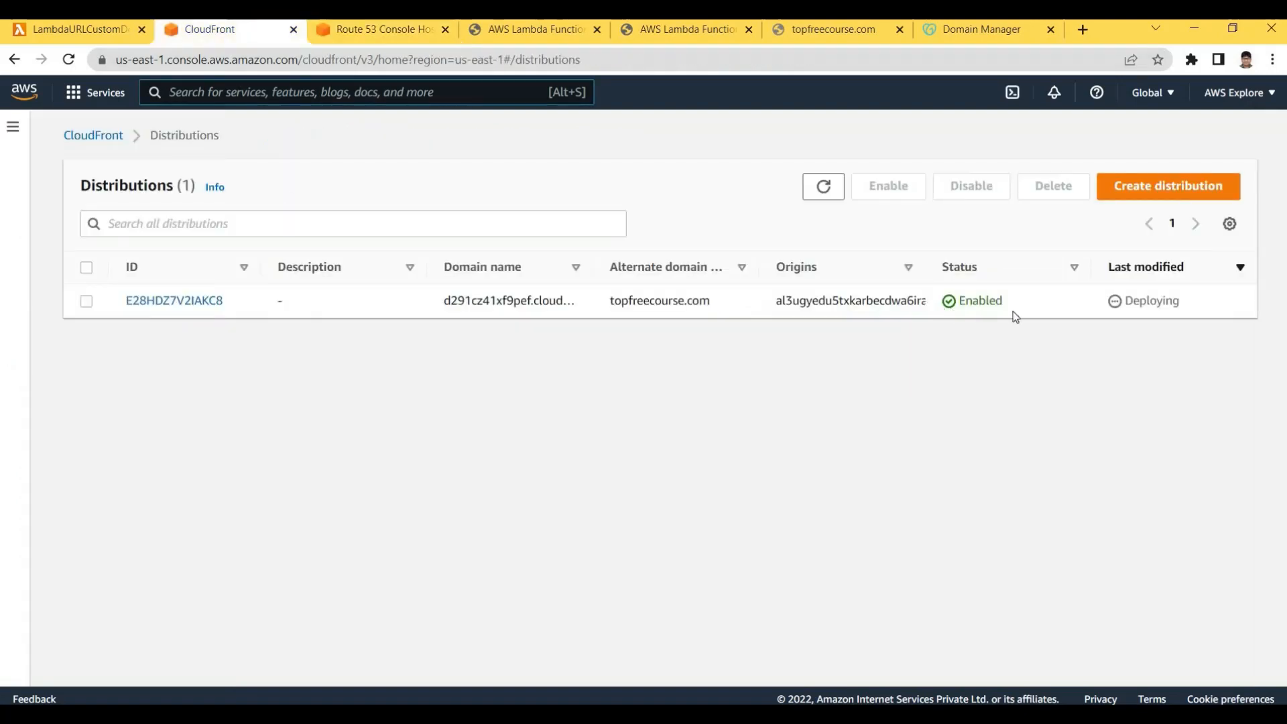
left_click(815, 191)
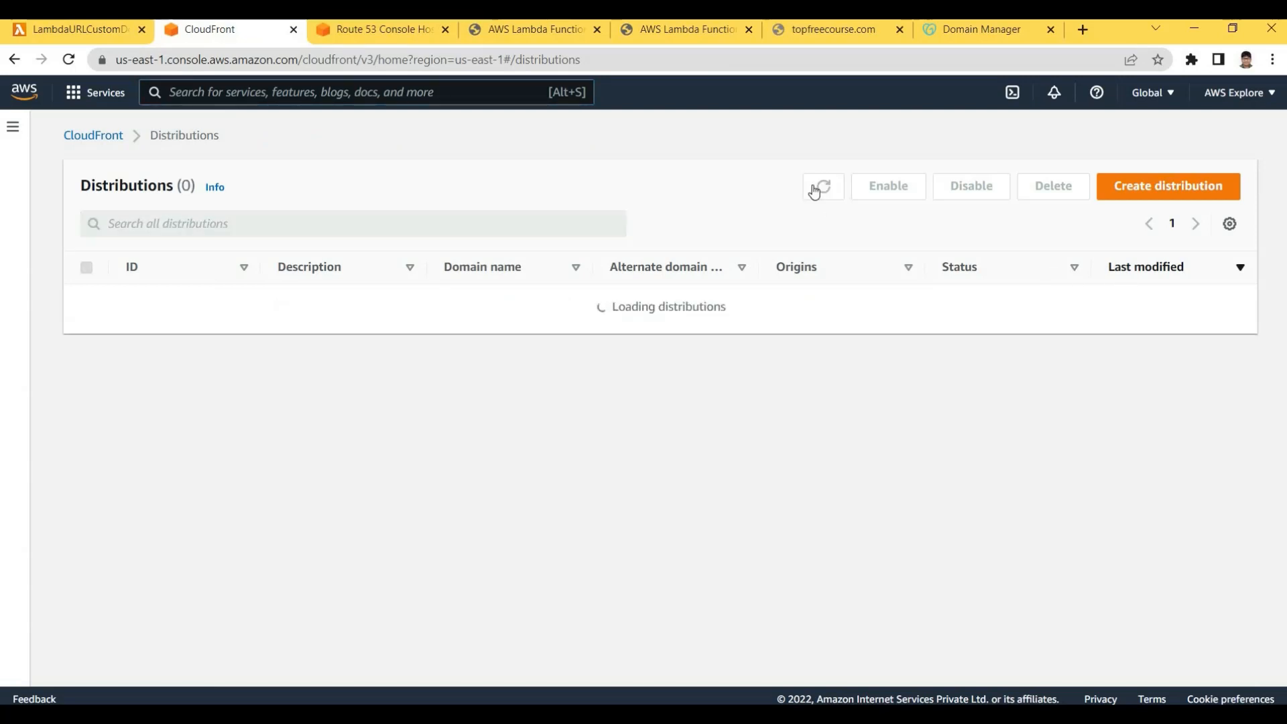
left_click(824, 189)
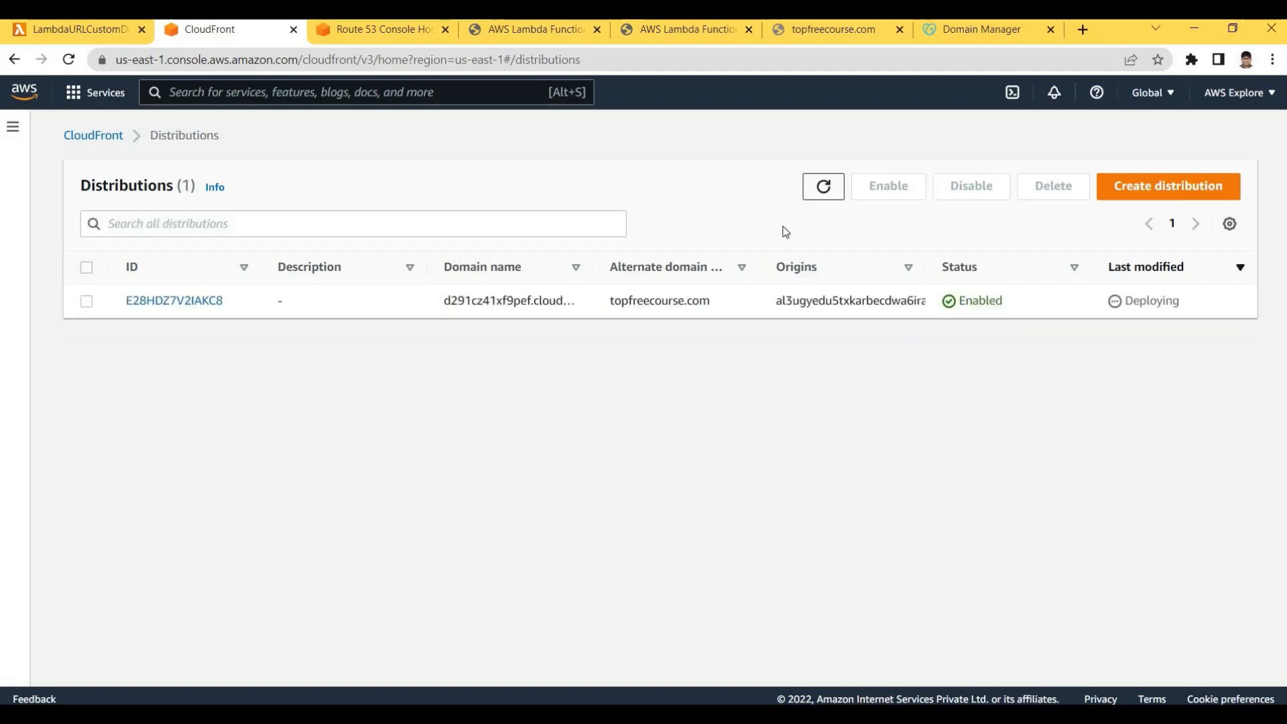
left_click(822, 189)
left_click(823, 188)
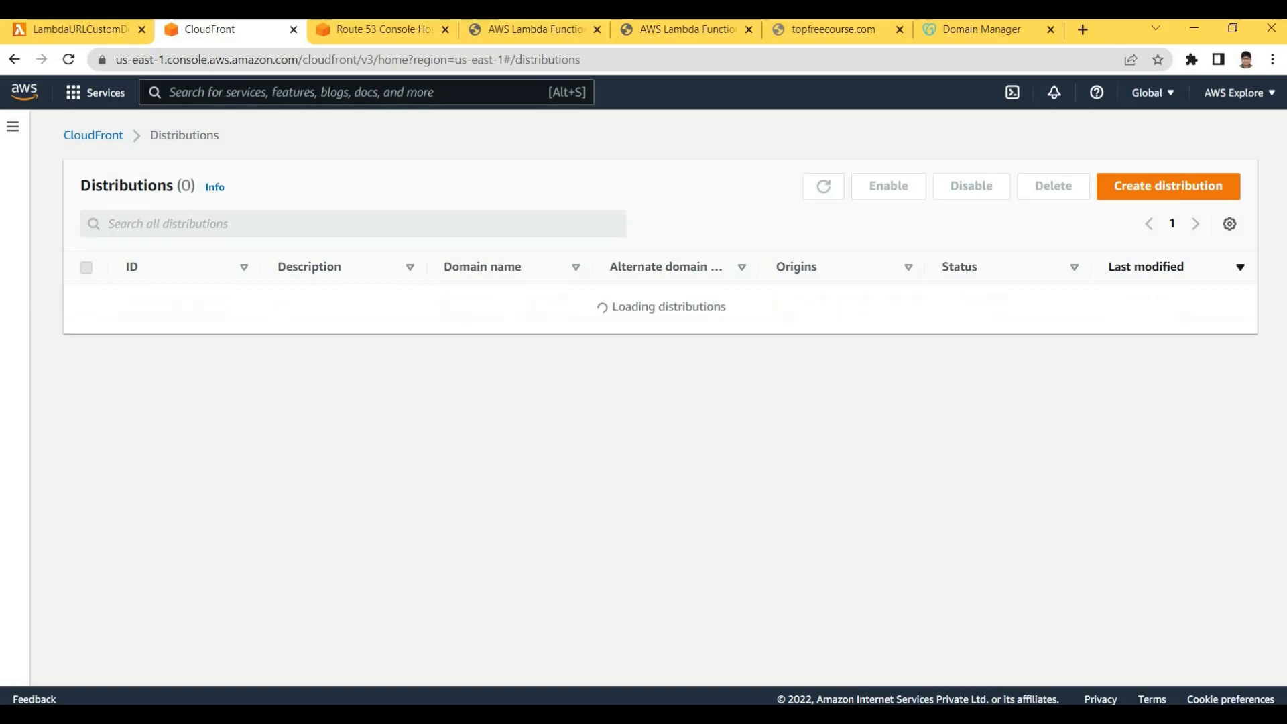
left_click(375, 31)
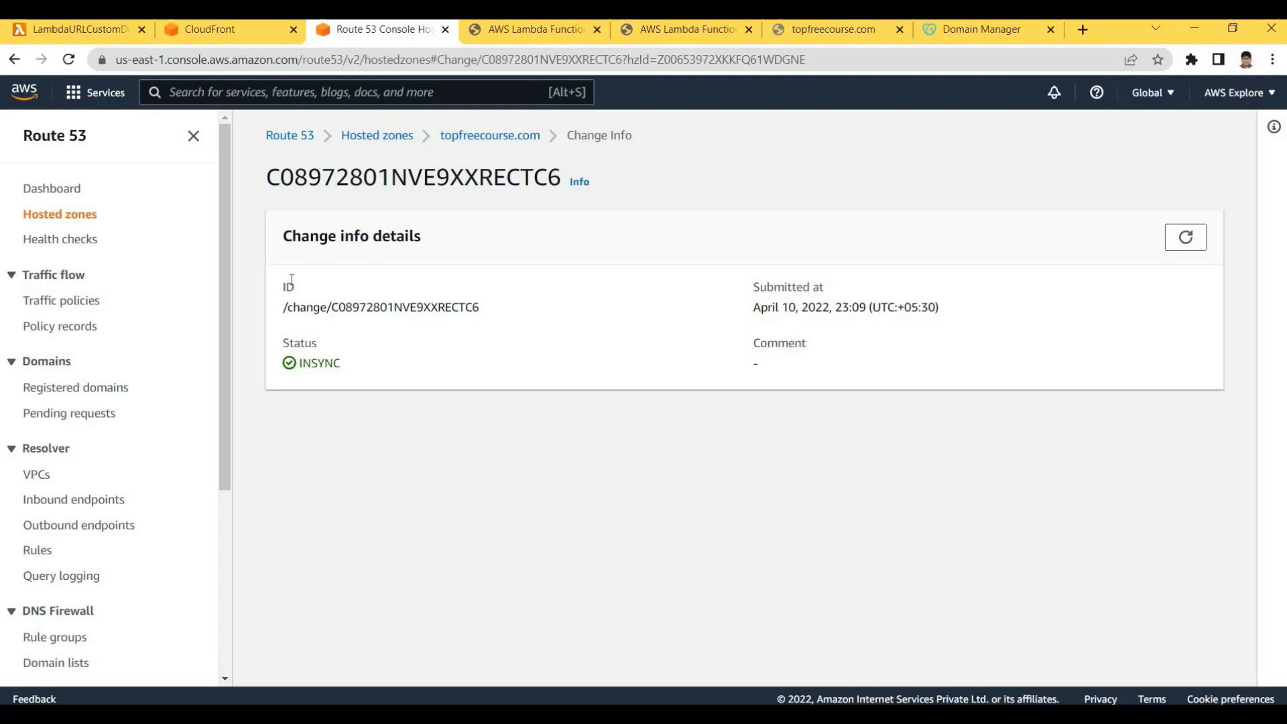
Confirm the record change shows INSYNC and reload its details
left_click_drag(272, 260, 363, 331)
left_click(363, 331)
left_click_drag(268, 234, 380, 340)
left_click(380, 340)
left_click_drag(302, 364, 459, 367)
left_click(1185, 237)
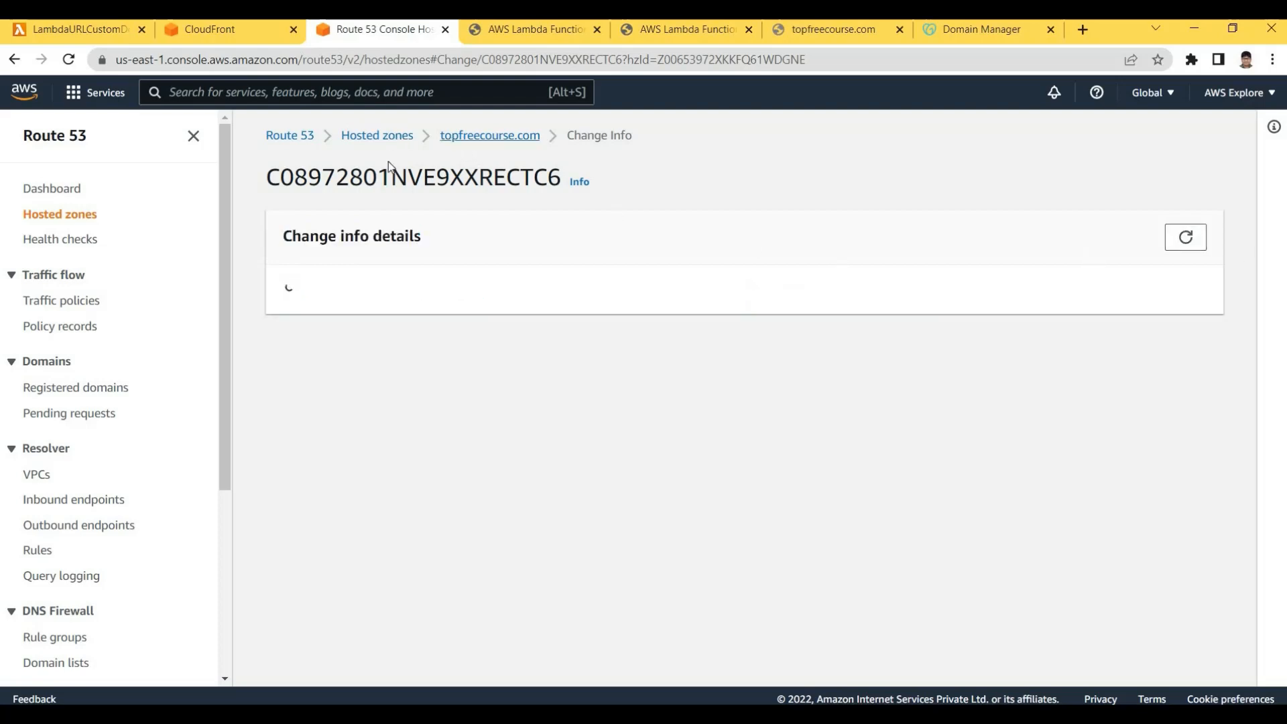
Reopen the topfreecourse.com hosted zone and review its four NS name servers and CNAME validation record
left_click(383, 136)
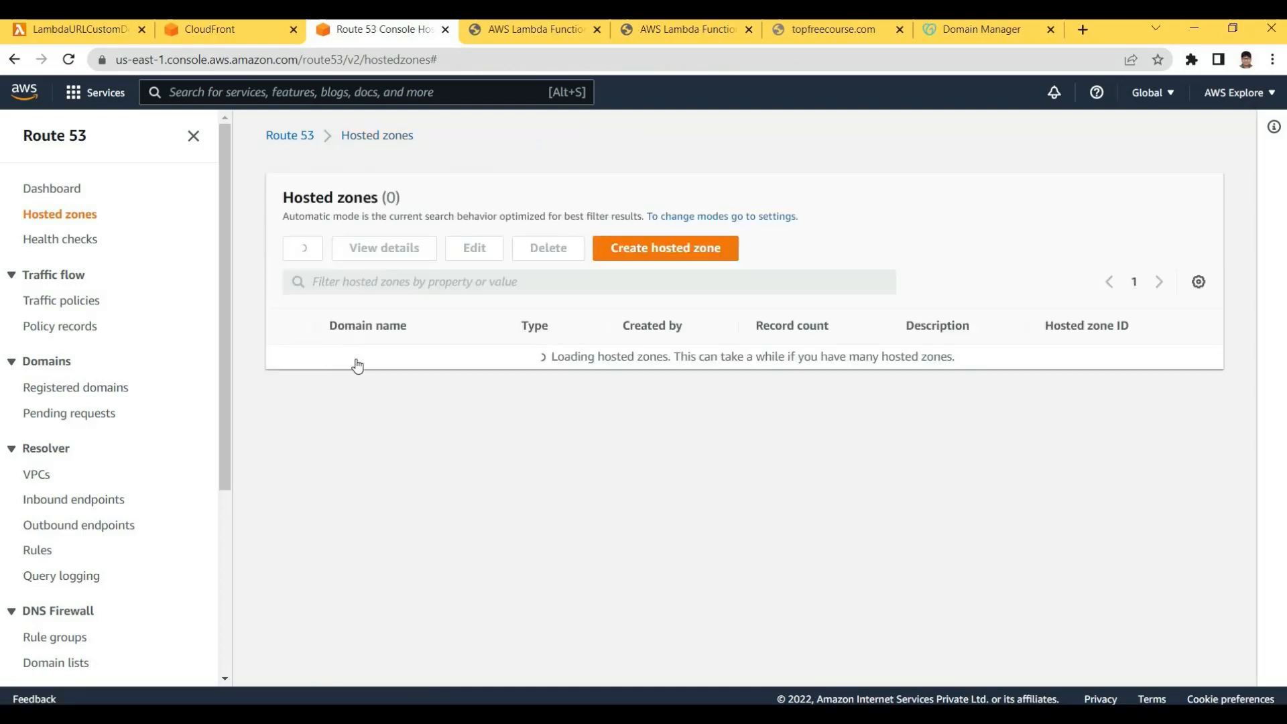
left_click(392, 349)
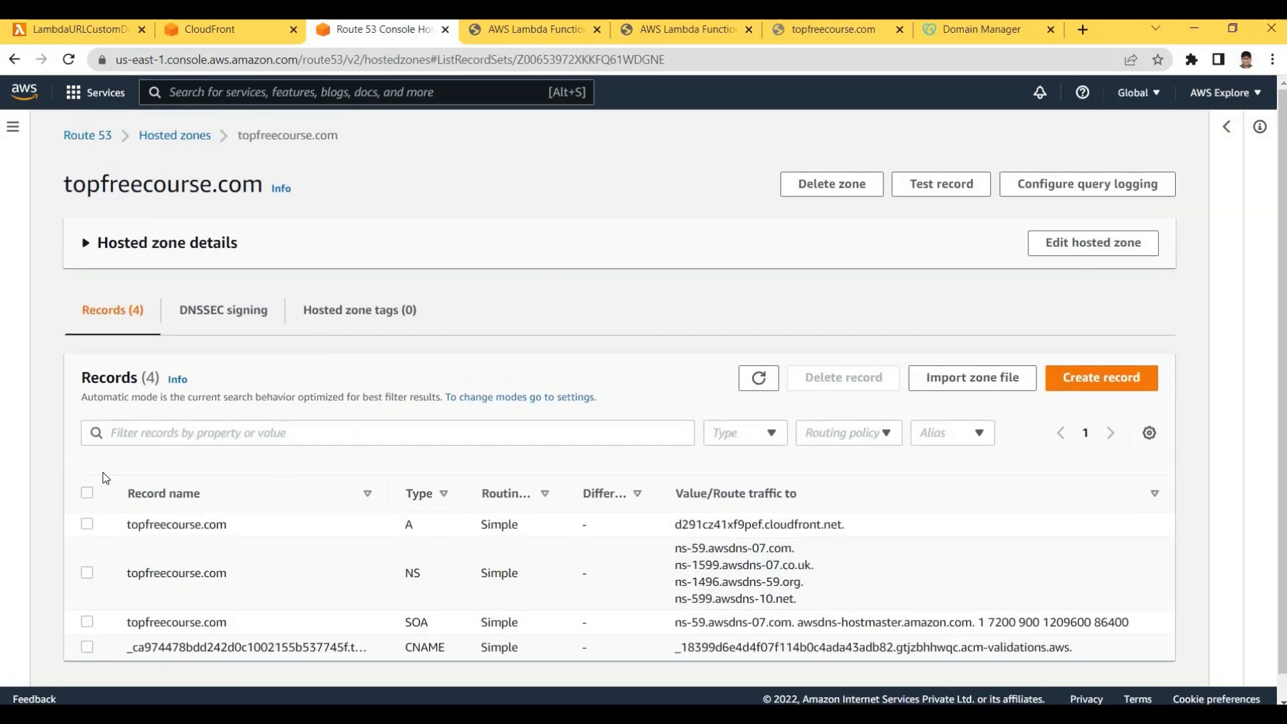
left_click_drag(65, 185, 199, 185)
double_click(411, 573)
left_click_drag(674, 547, 801, 599)
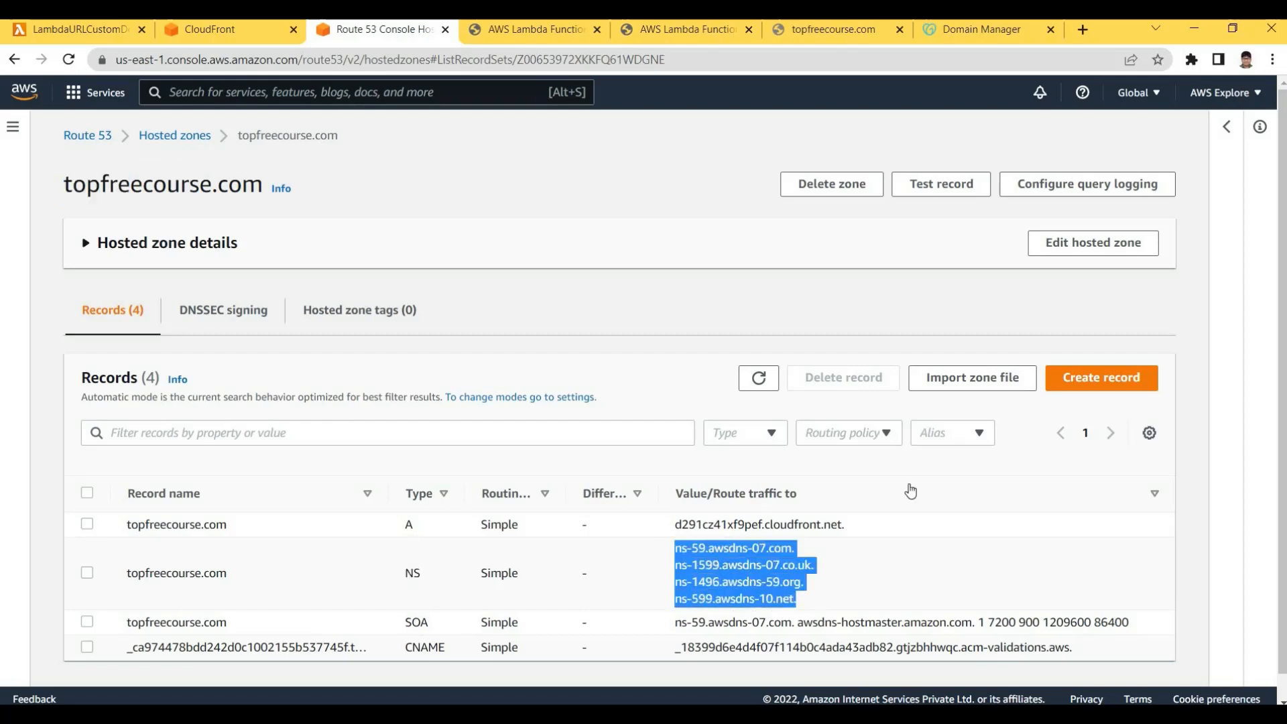
left_click(719, 575)
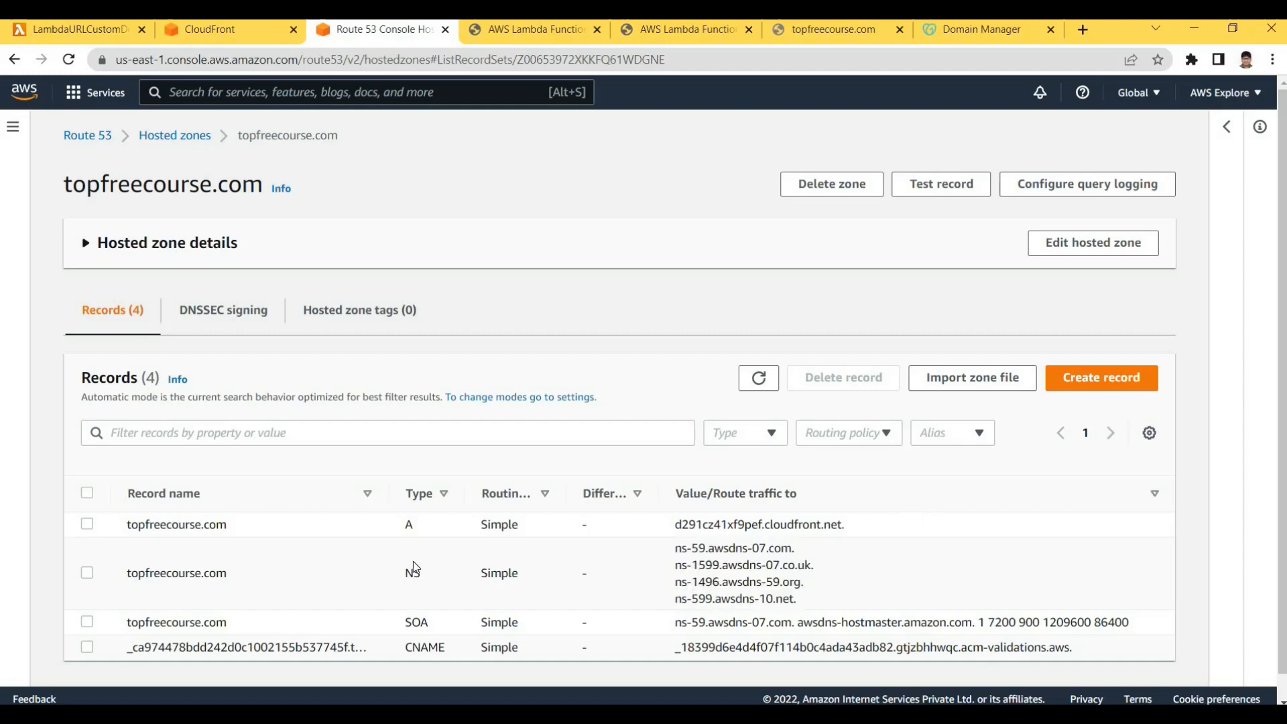
left_click_drag(405, 648, 463, 650)
left_click(478, 649)
double_click(458, 647)
left_click(445, 645)
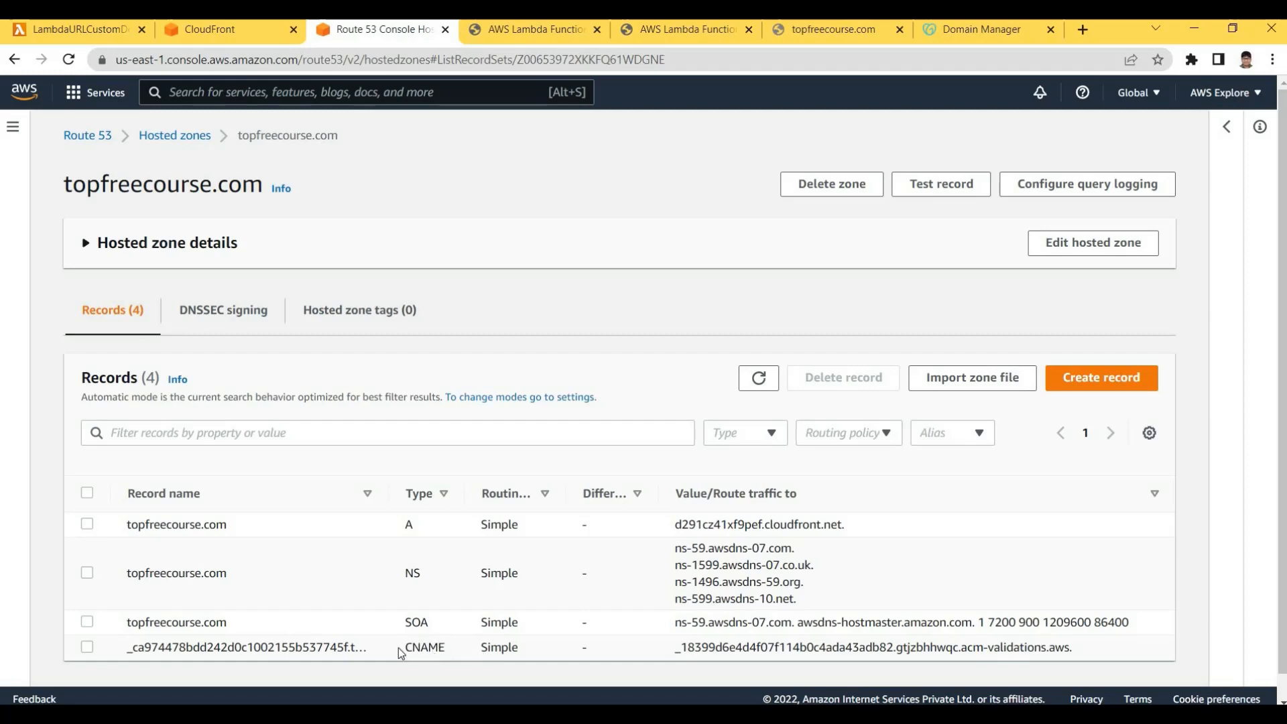
double_click(448, 649)
left_click(768, 642)
left_click_drag(686, 648, 1081, 643)
left_click(566, 556)
Inspect the A record routing topfreecourse.com to the CloudFront distribution target
triple_click(147, 525)
left_click(235, 530)
double_click(236, 530)
left_click(672, 530)
triple_click(859, 525)
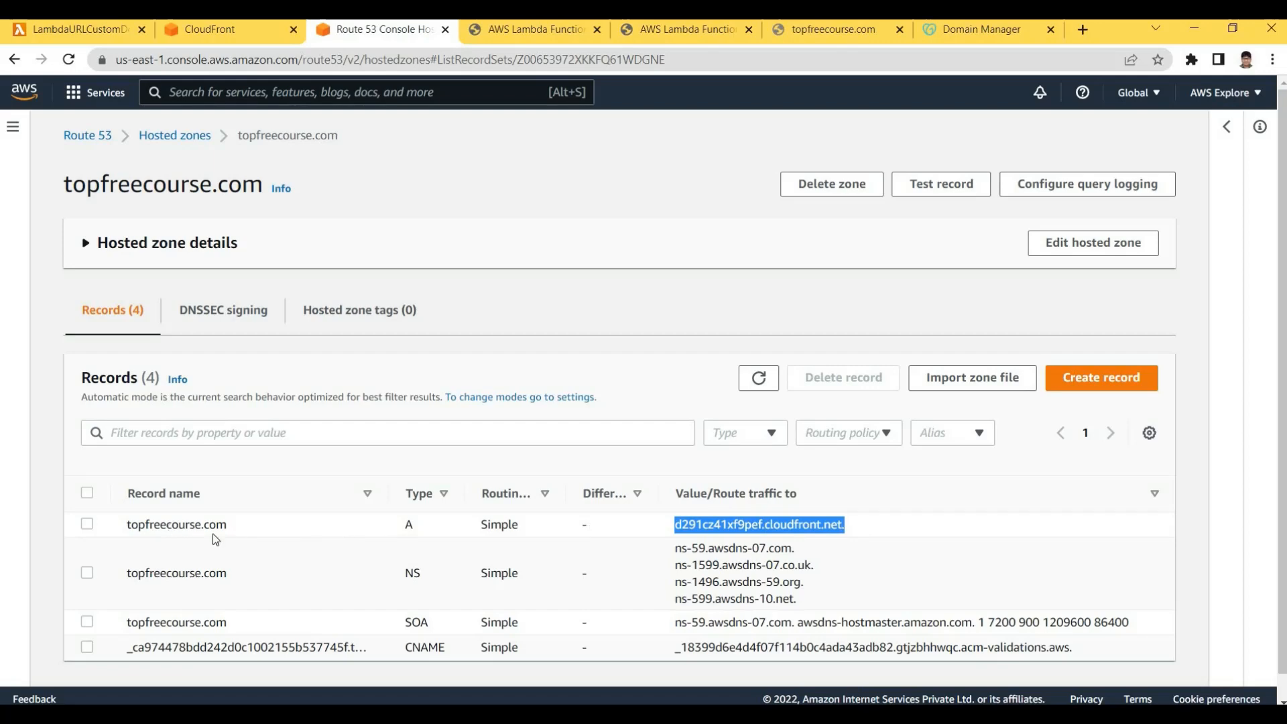
left_click_drag(160, 526, 481, 528)
left_click(403, 294)
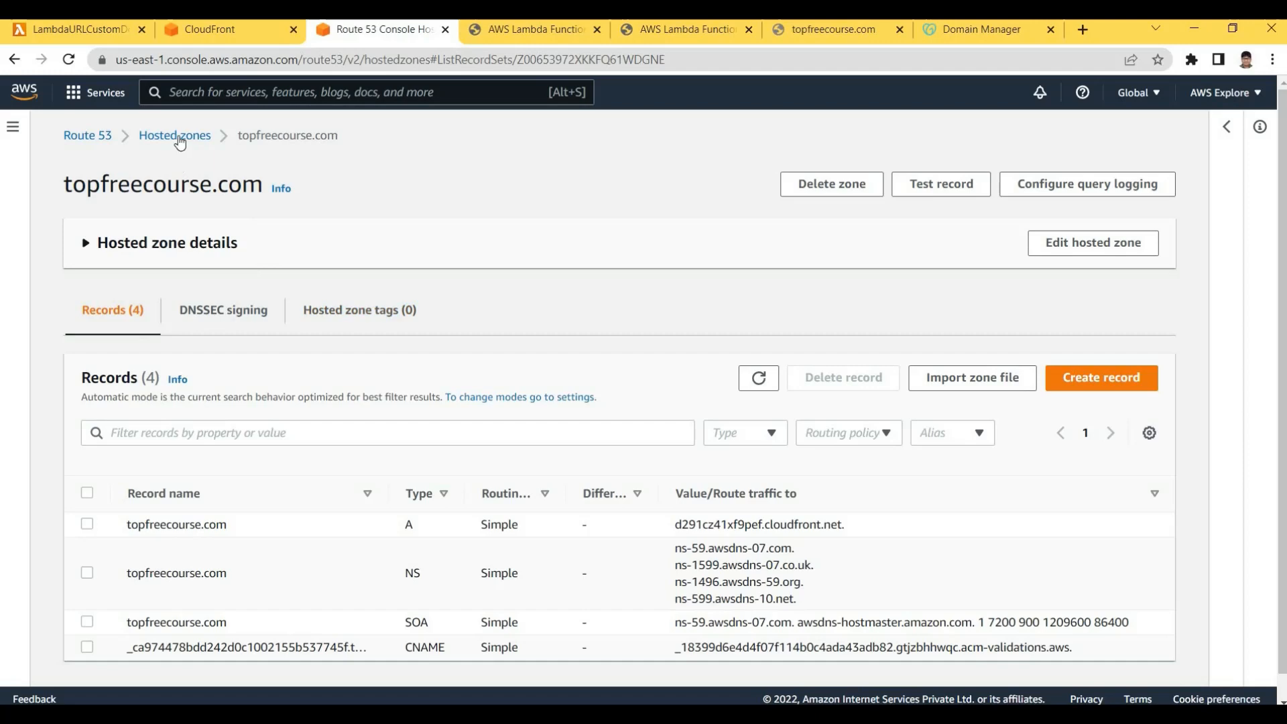
left_click(229, 34)
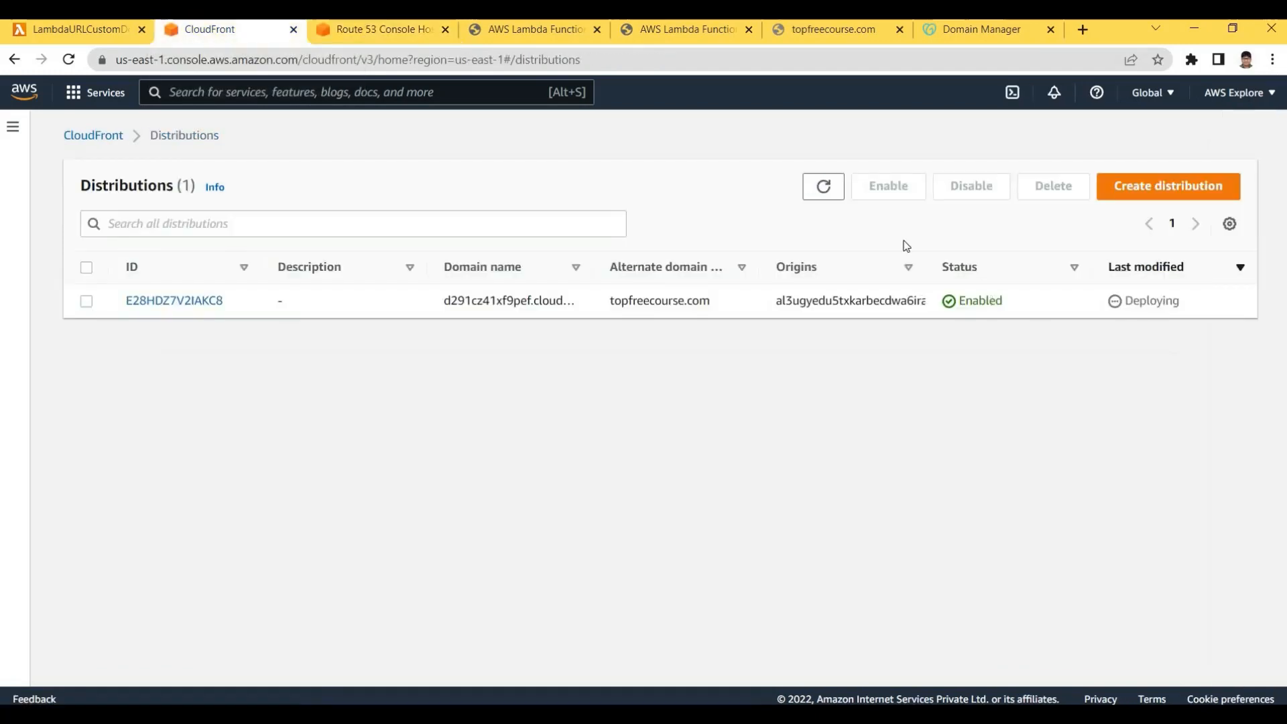
Refresh the CloudFront Distributions list repeatedly to check the deployment status
left_click(824, 187)
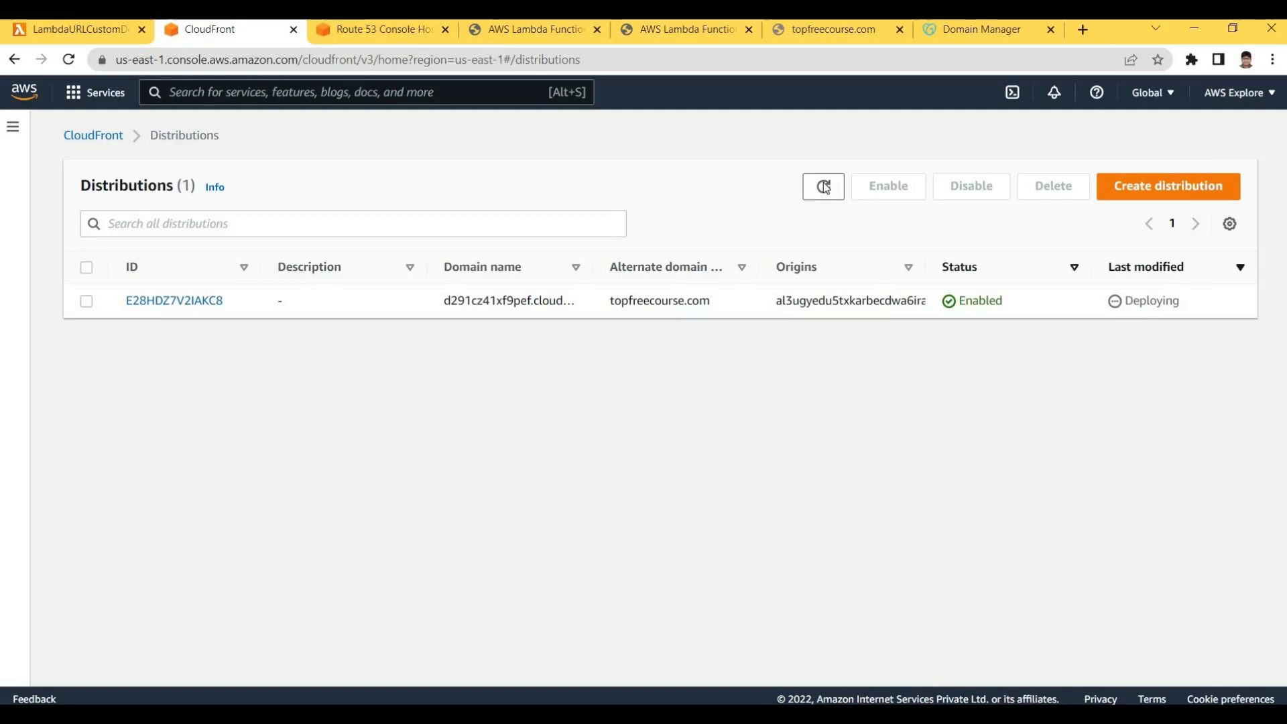
left_click(825, 186)
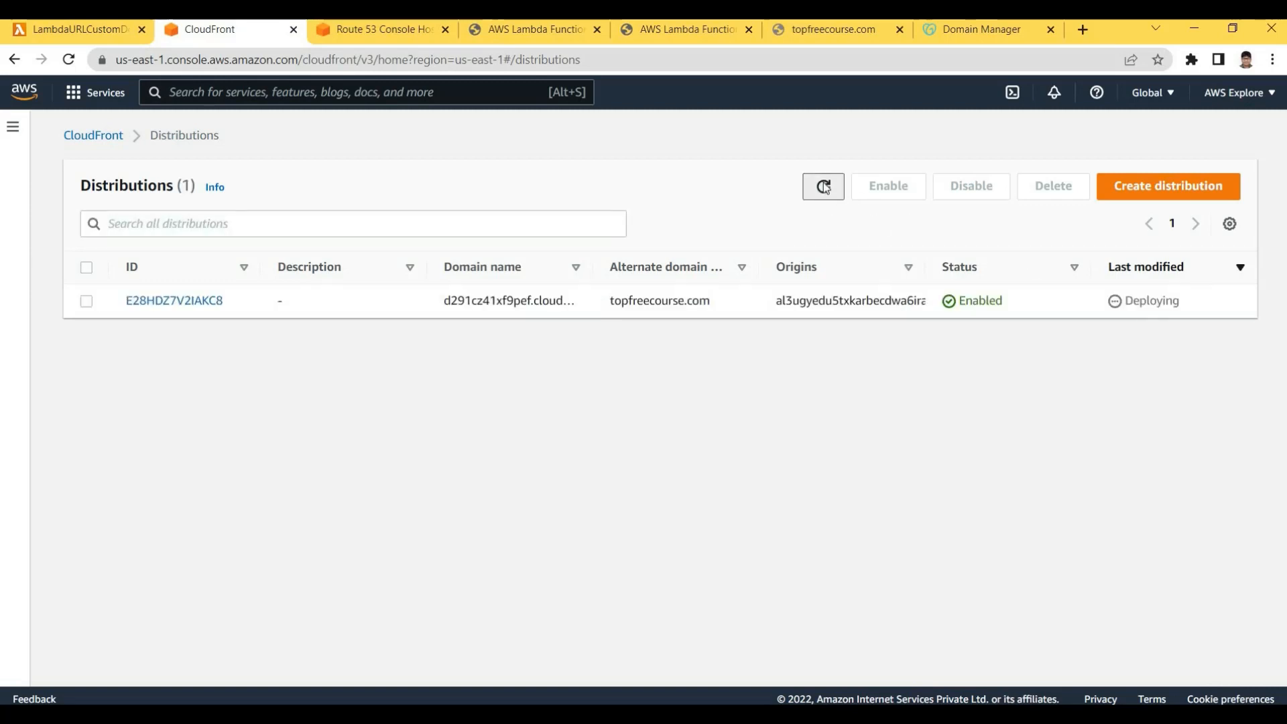
left_click(824, 187)
left_click(824, 188)
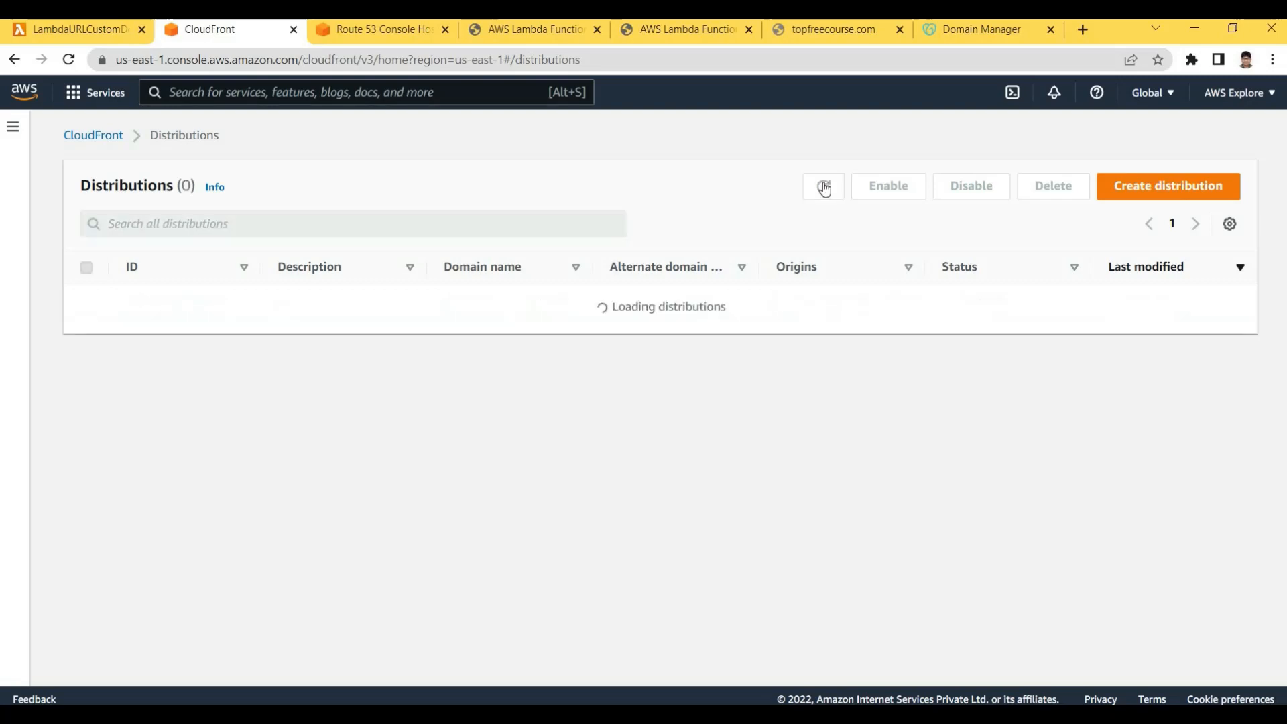
left_click(824, 188)
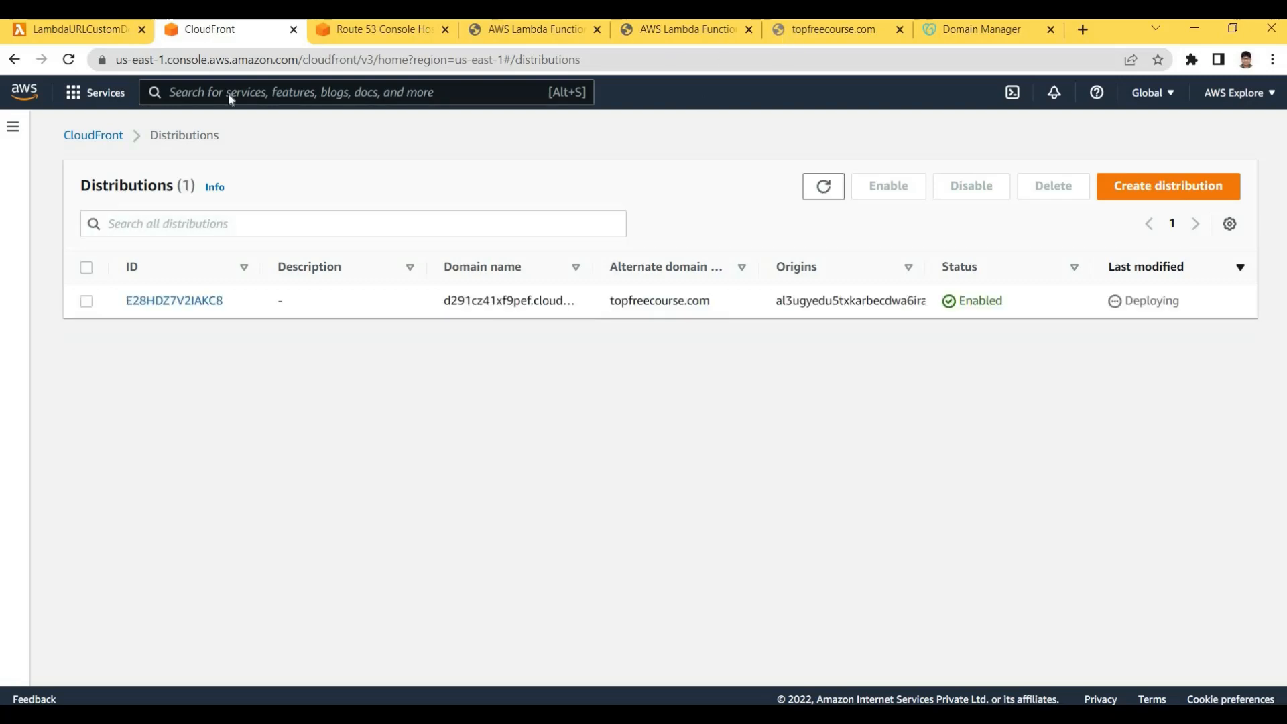
Check whether topfreecourse.com and the CloudFront domain serve the page yet
key("ctrl+6")
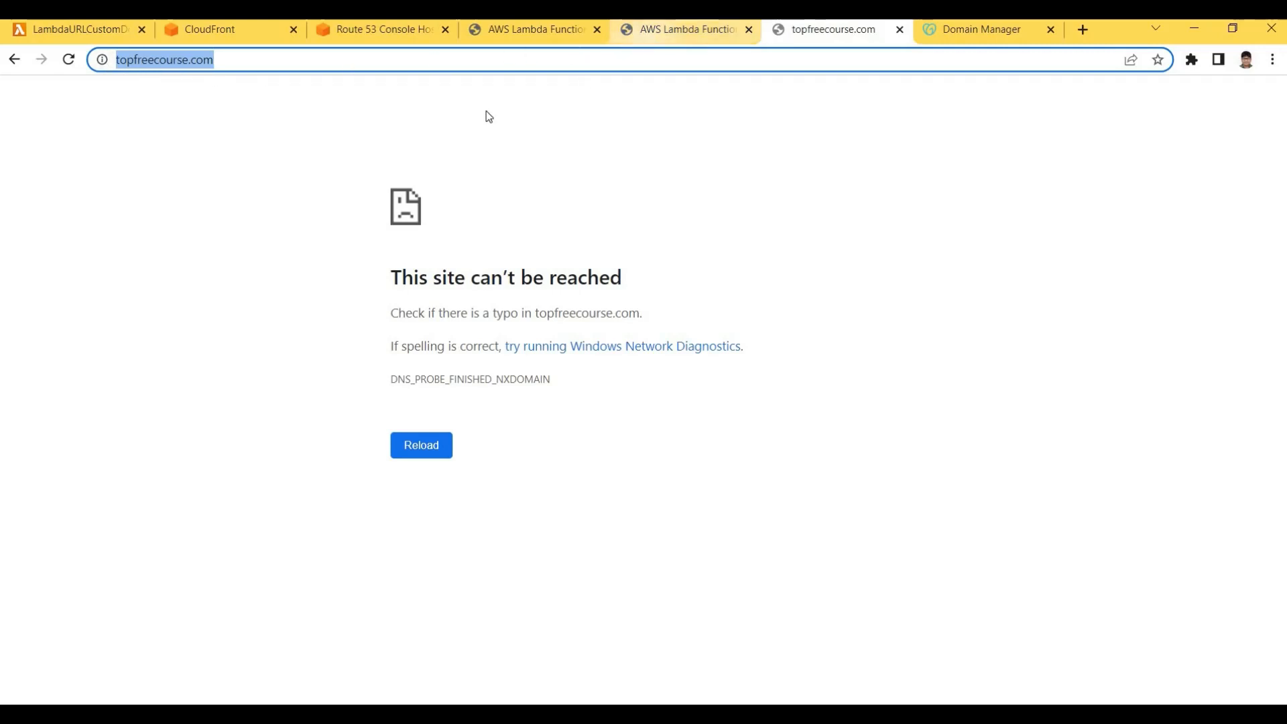
left_click(670, 30)
left_click_drag(485, 111, 1078, 179)
left_click(1077, 179)
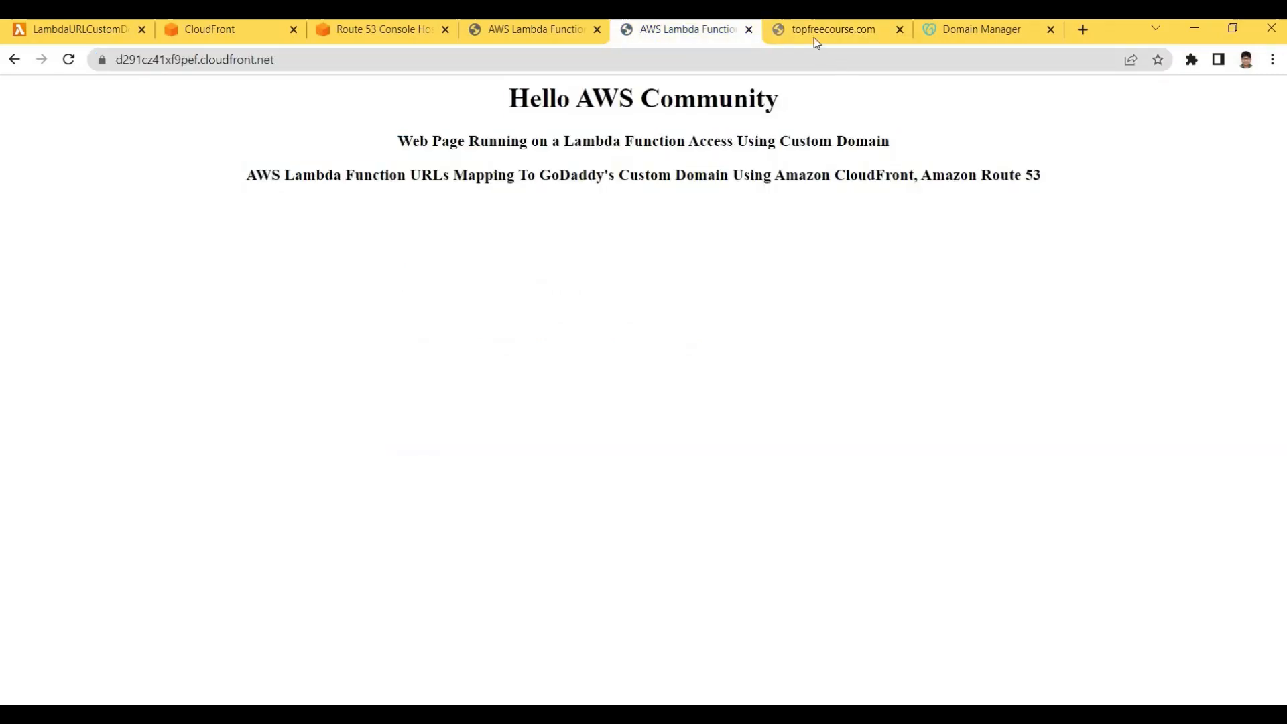
Refresh Distributions again and confirm the distribution still shows Deploying
left_click(206, 31)
left_click(823, 188)
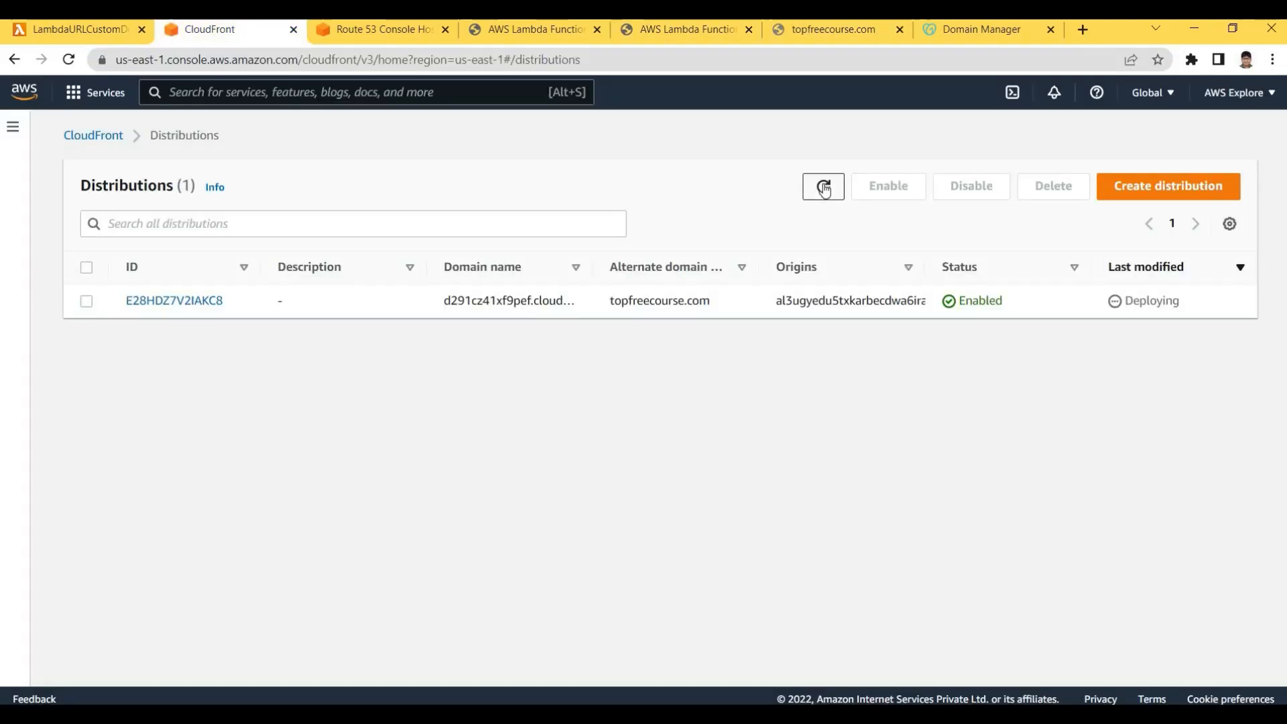
left_click(812, 193)
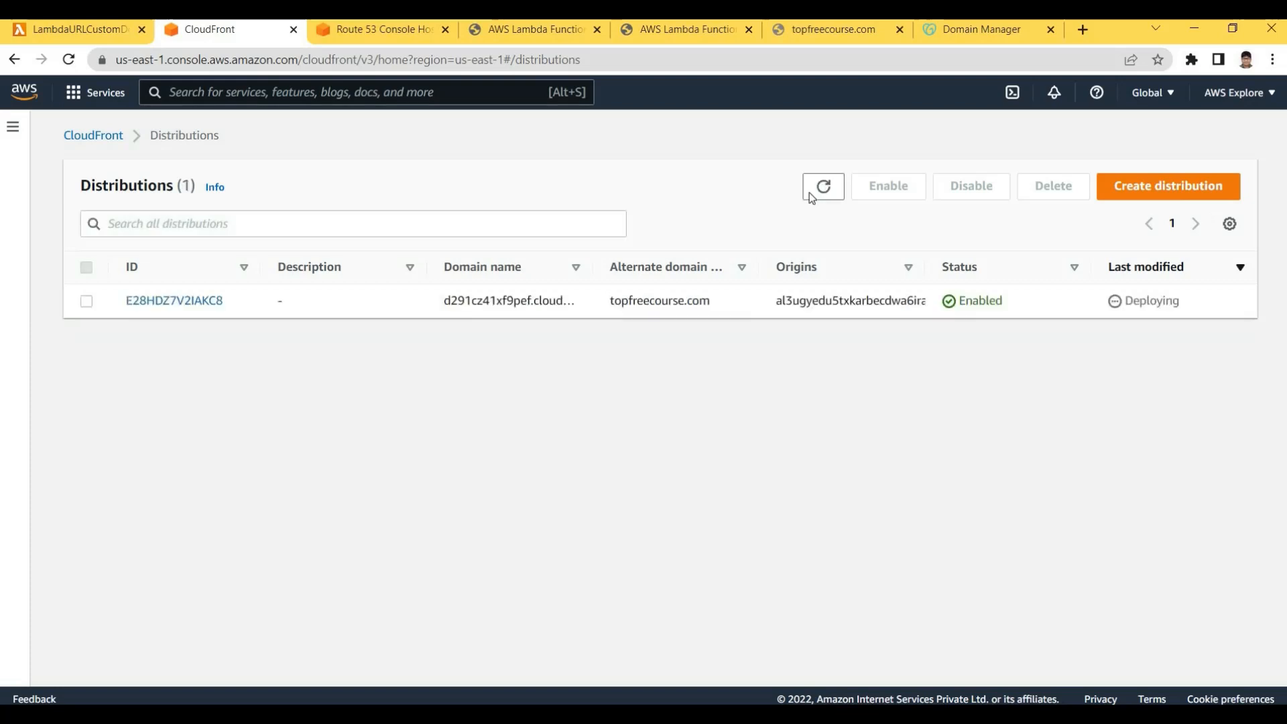
left_click(823, 192)
left_click(820, 189)
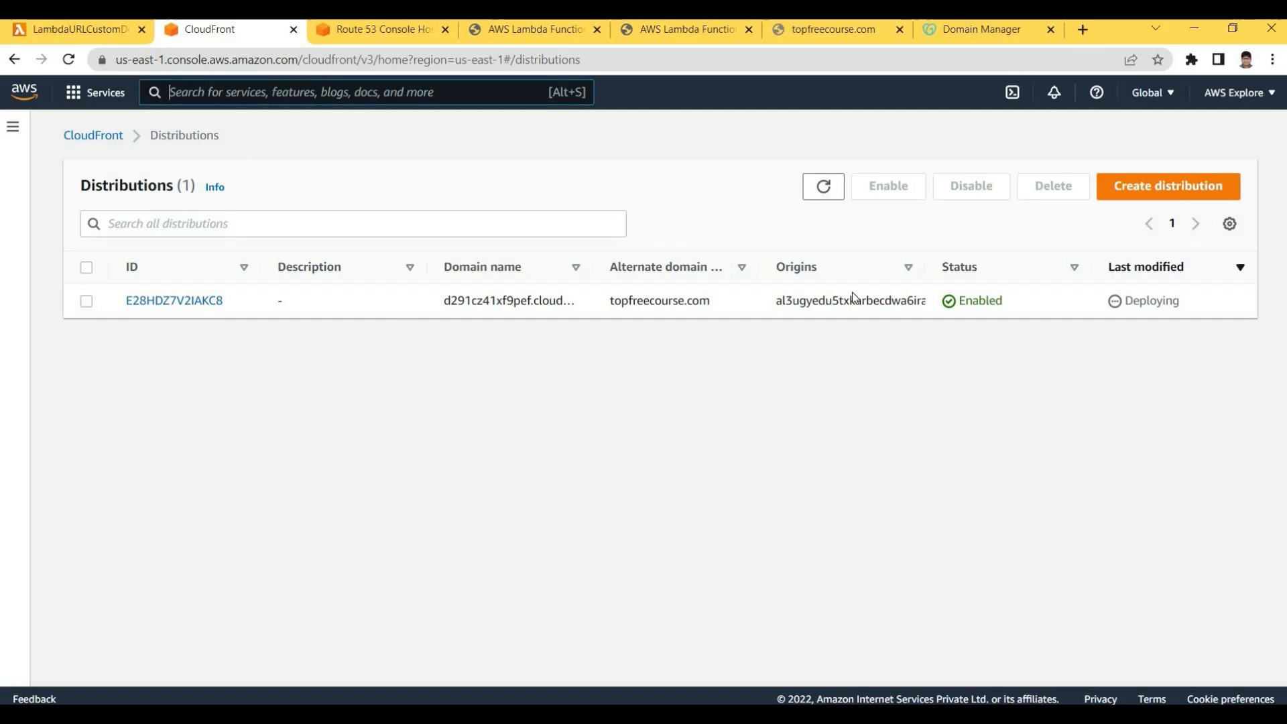
left_click(830, 188)
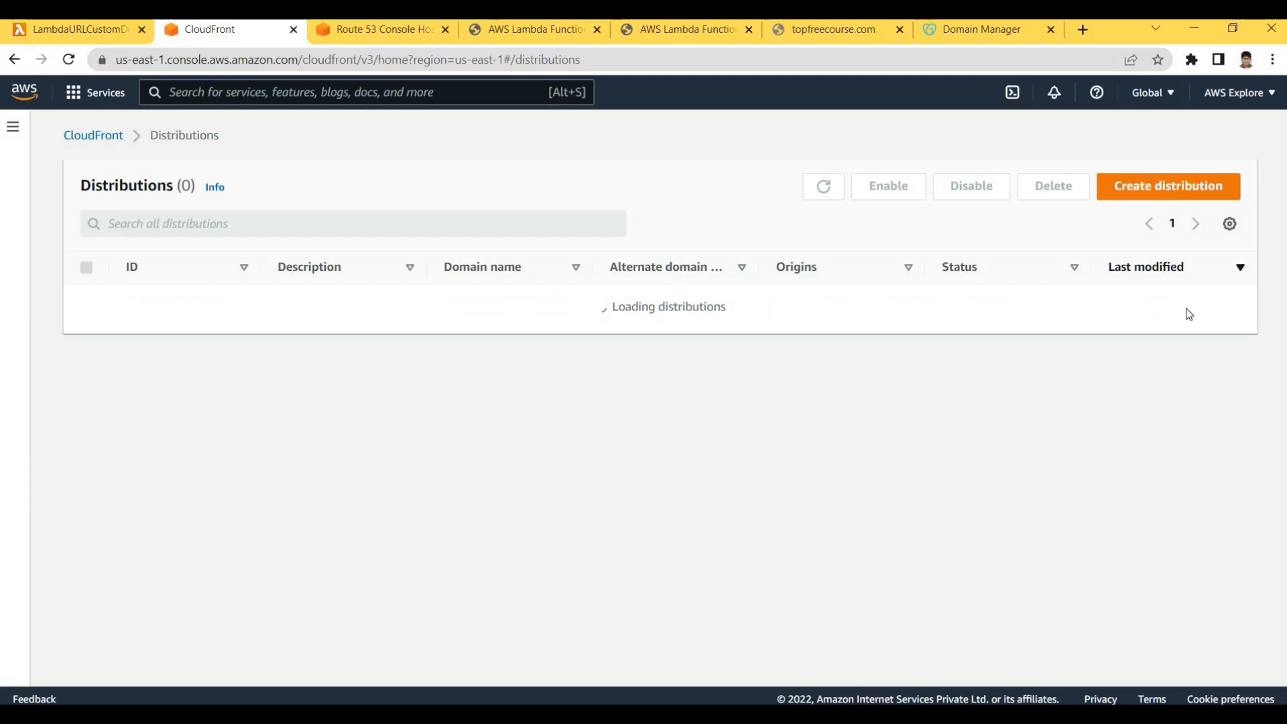
left_click_drag(1181, 301, 1132, 301)
left_click(900, 287)
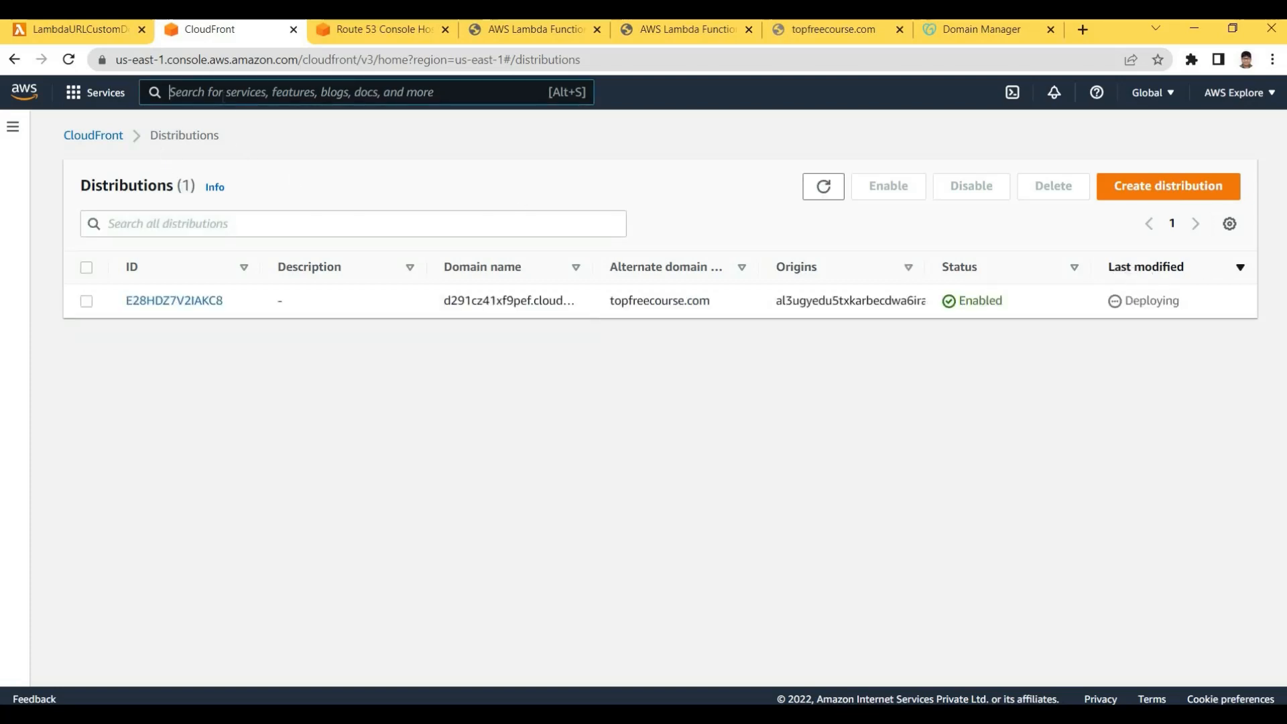
Search AWS services for 'lam', then switch to the PowerPoint presentation
left_click(223, 93)
type("lam")
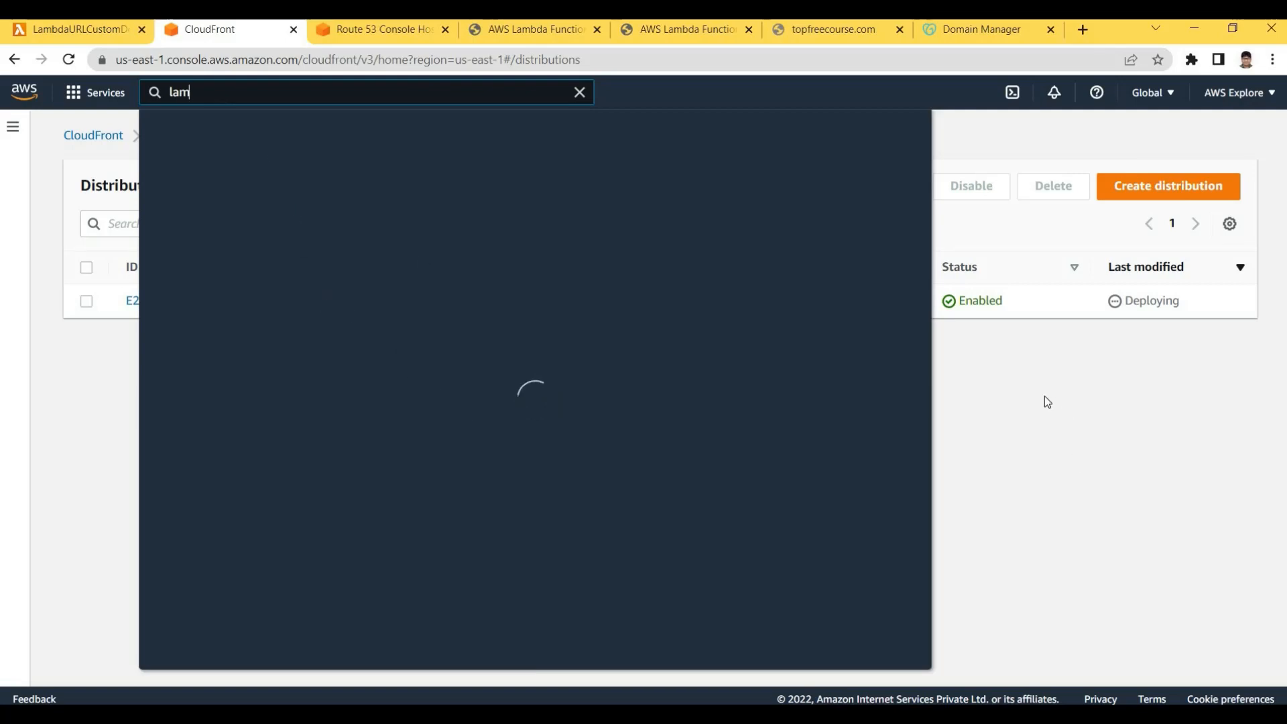
left_click(598, 714)
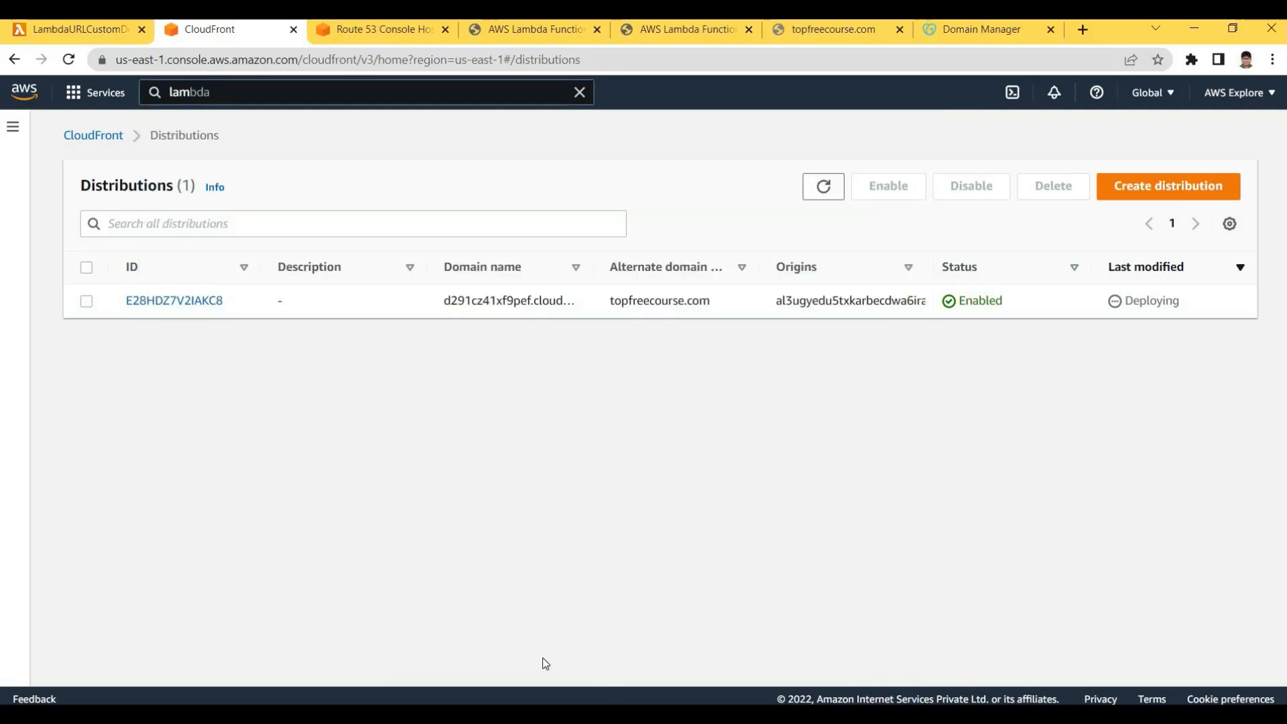
left_click(510, 657)
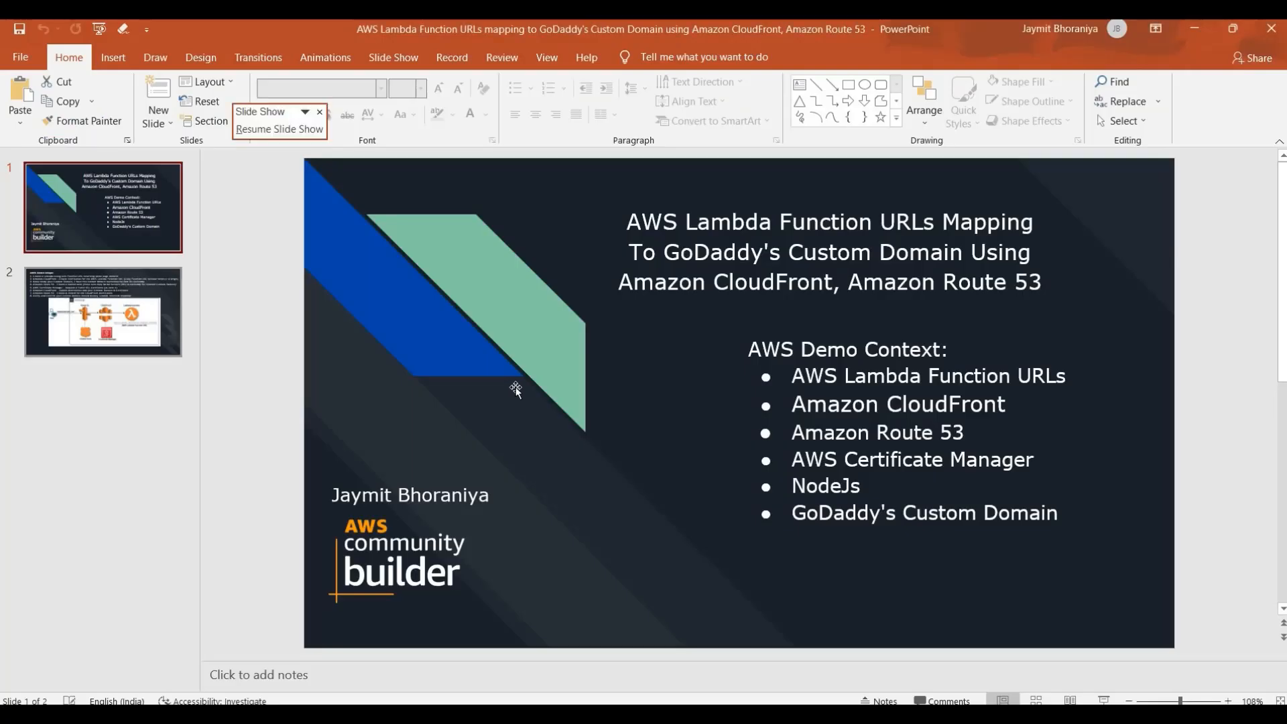
Start the slide show and step back to the AWS Demo Steps architecture slide
scroll(516, 387, "down", 1)
key("shift+F5")
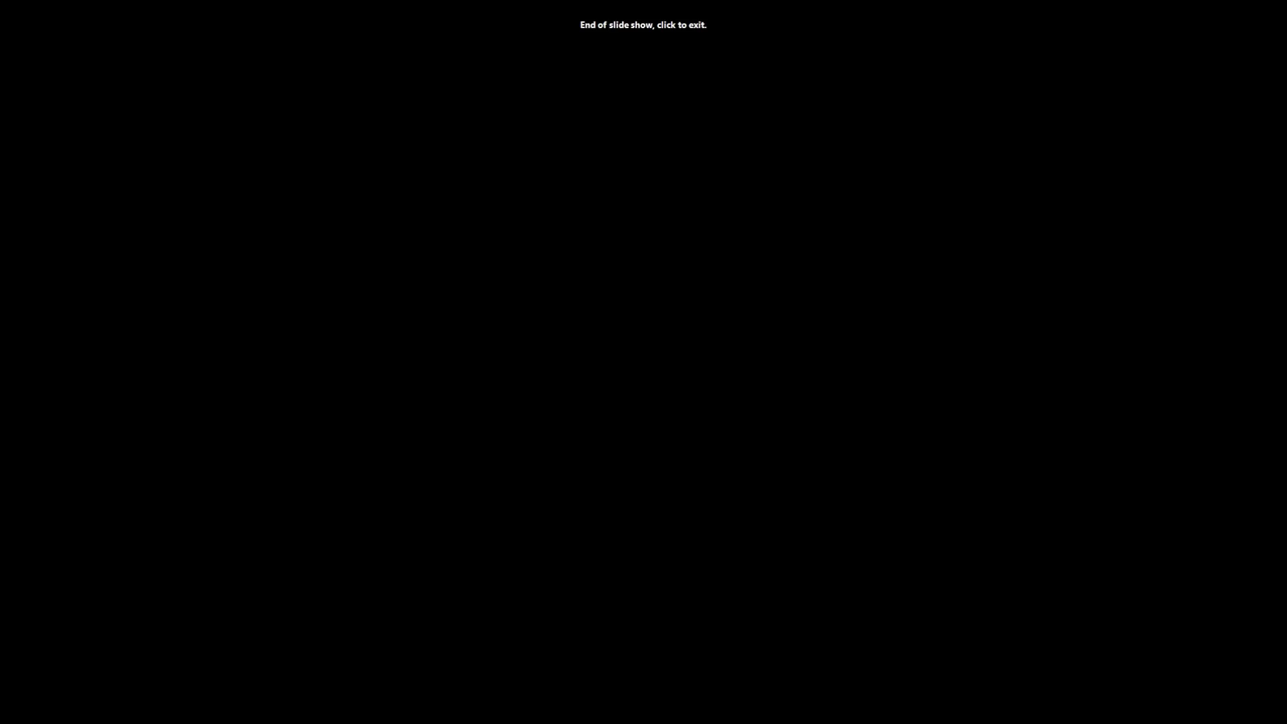
key("Left")
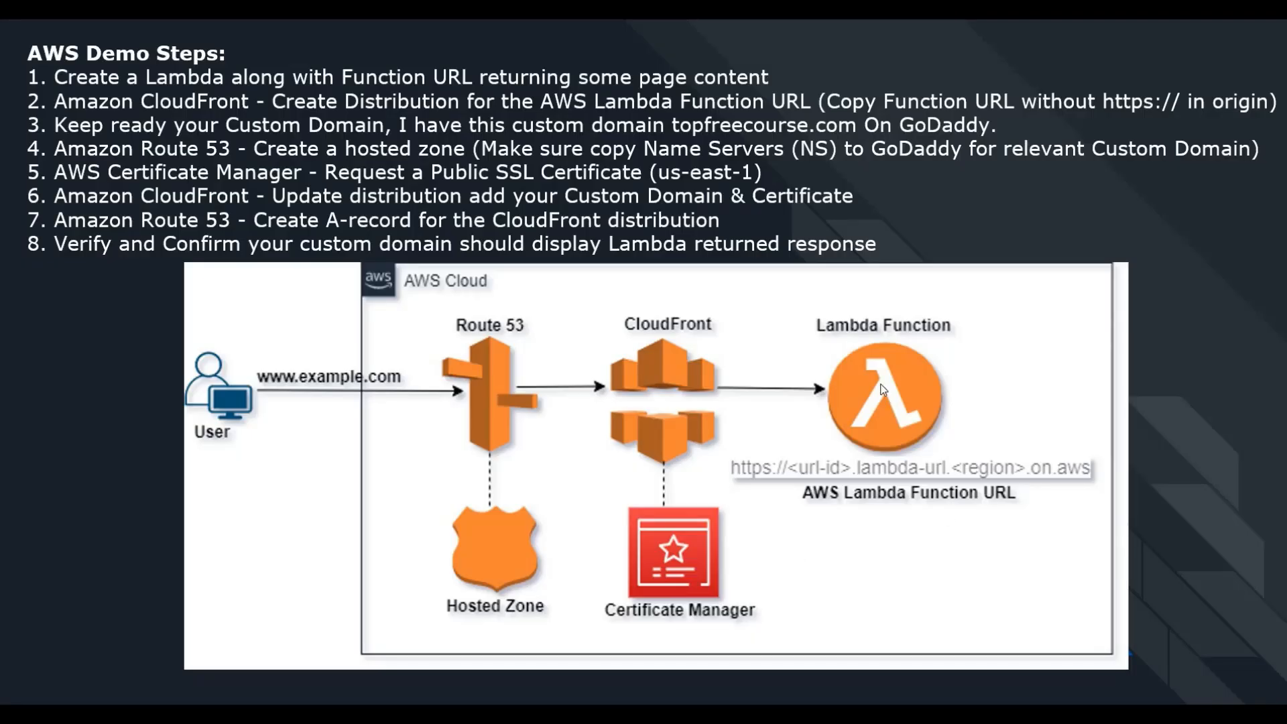
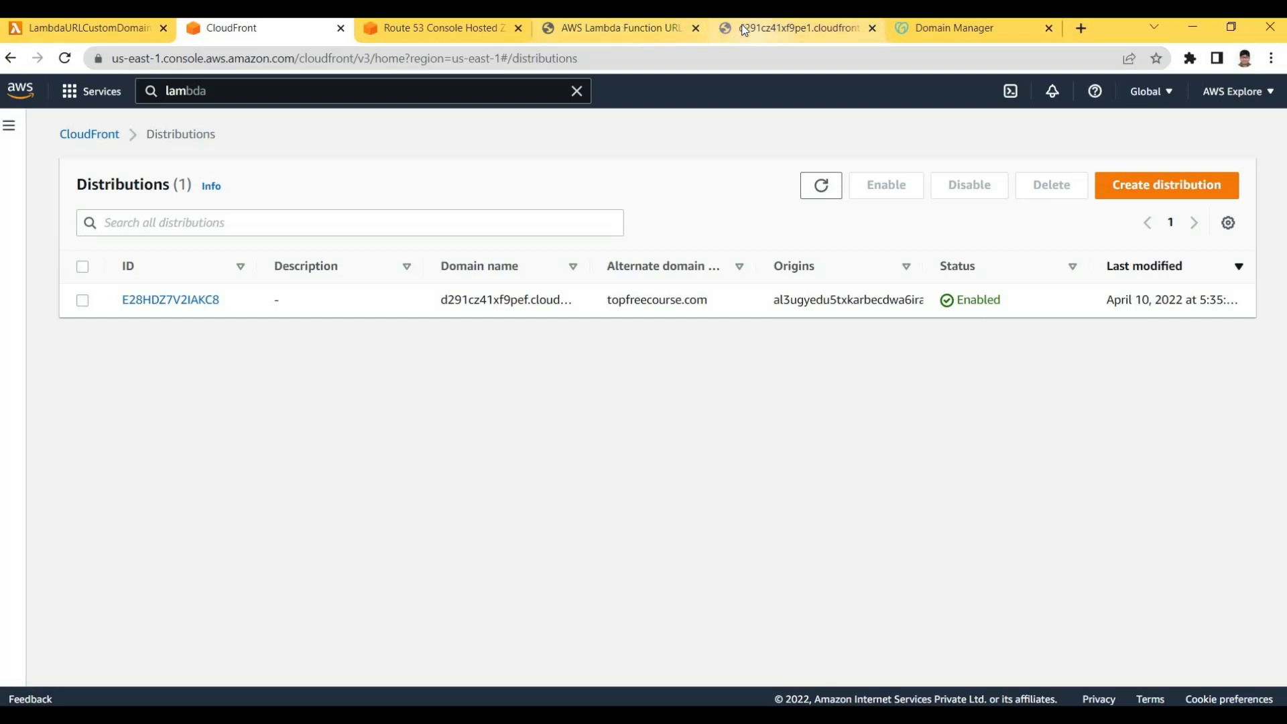
Revisit the topfreecourse.com error tab and the CloudFront distributions list
left_click(790, 28)
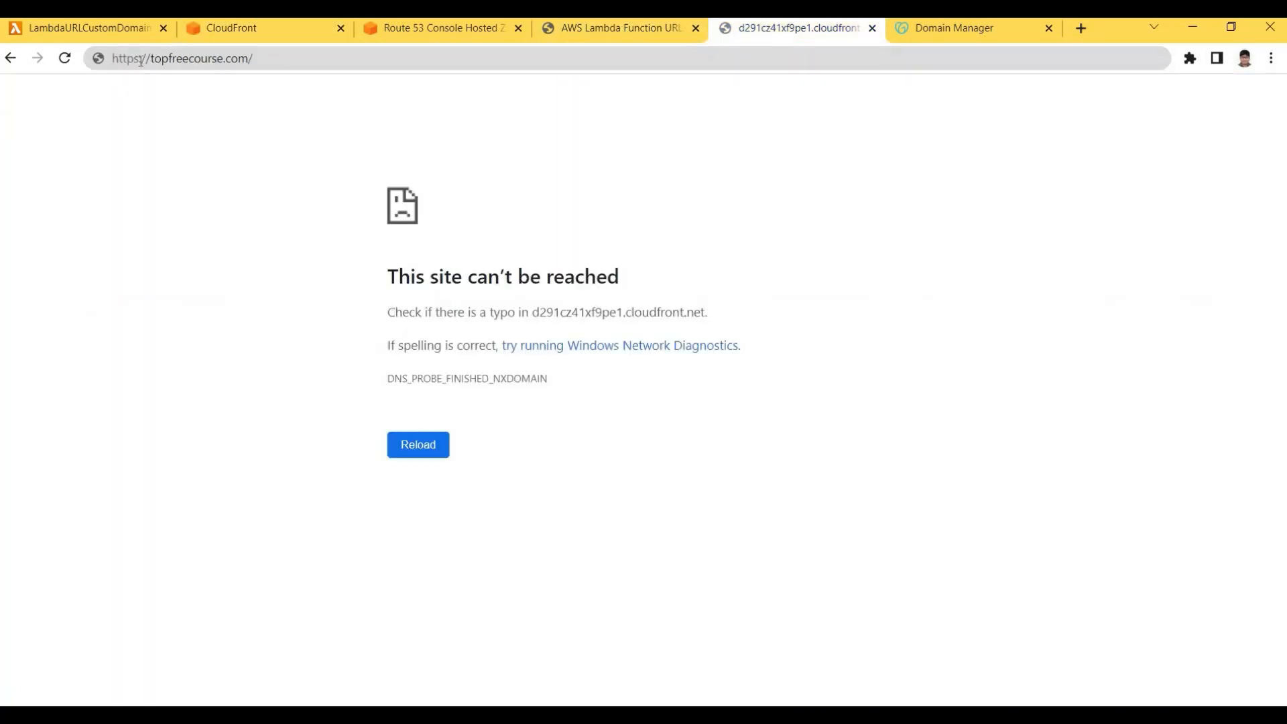
left_click(206, 59)
key("End")
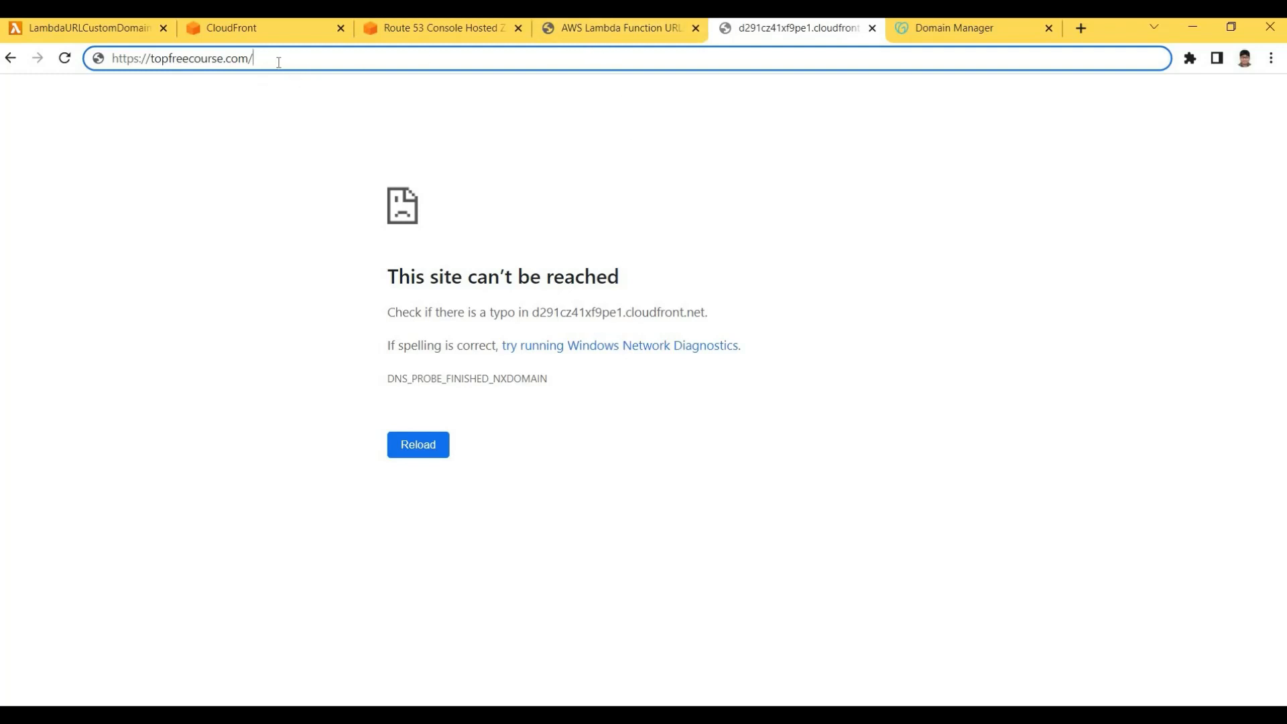
left_click_drag(253, 59, 110, 59)
left_click(228, 31)
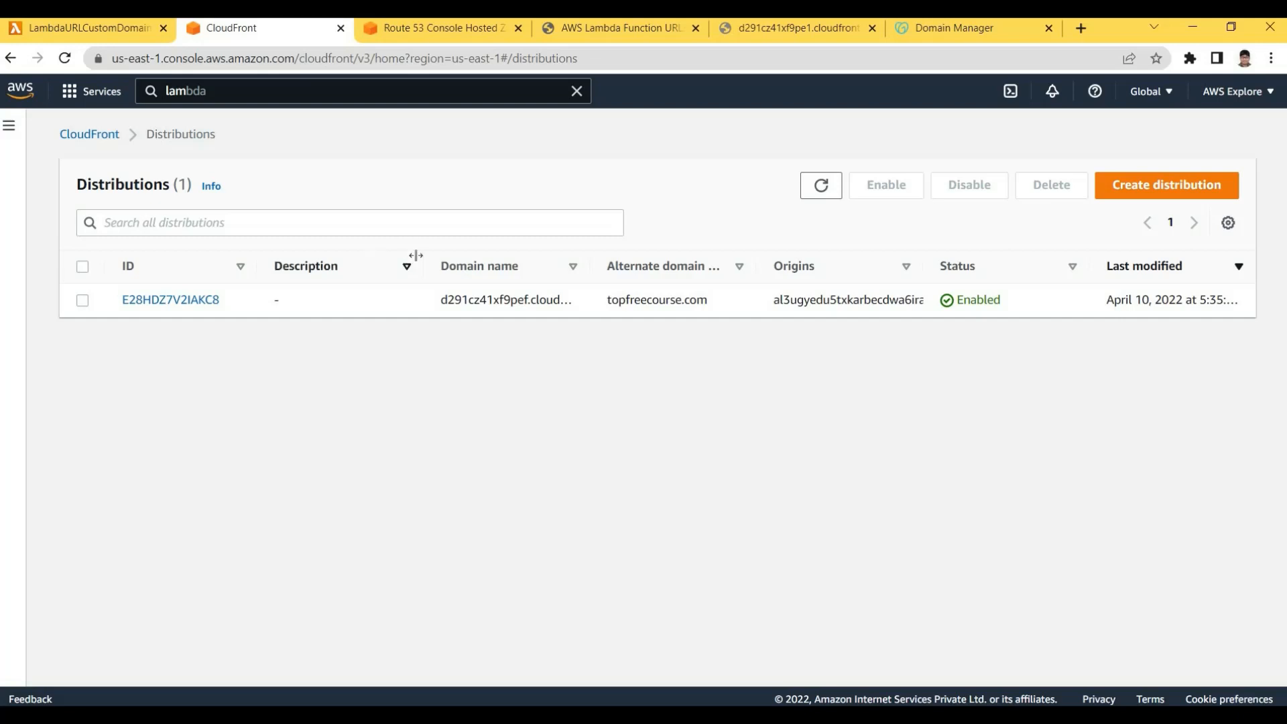
left_click(750, 28)
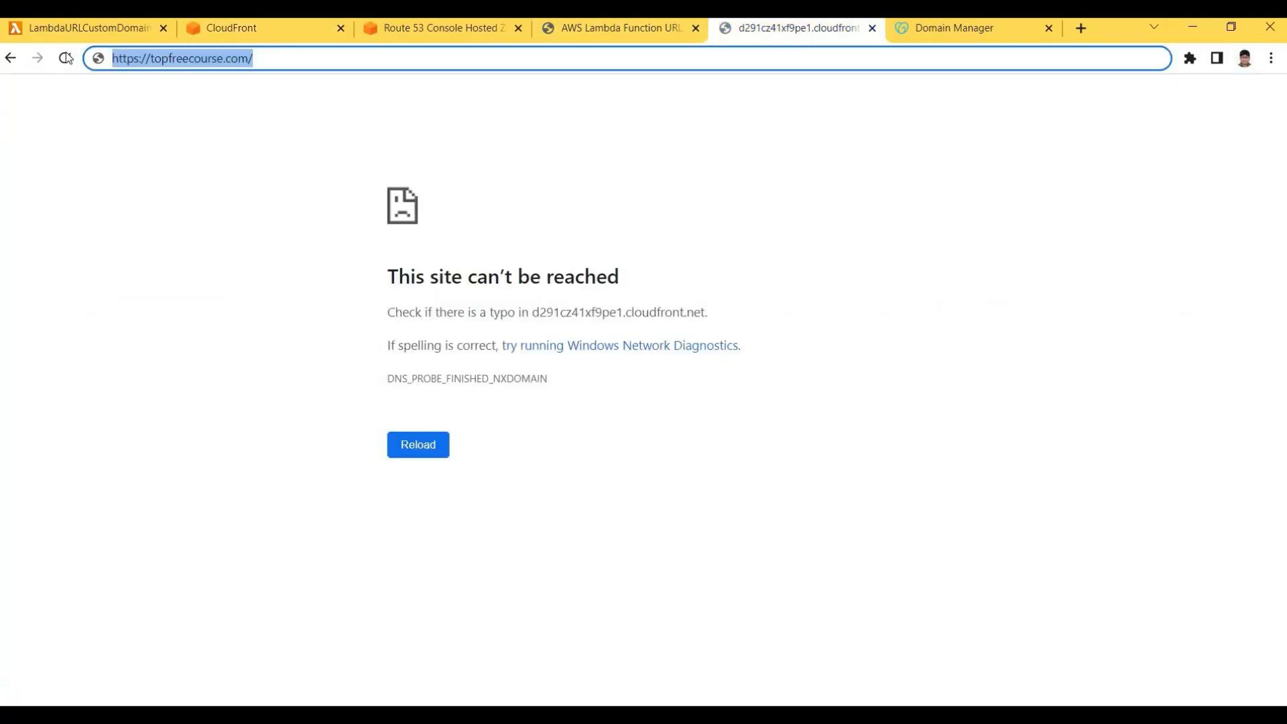
Review the three headings on the page served by the Lambda function URL
left_click(496, 28)
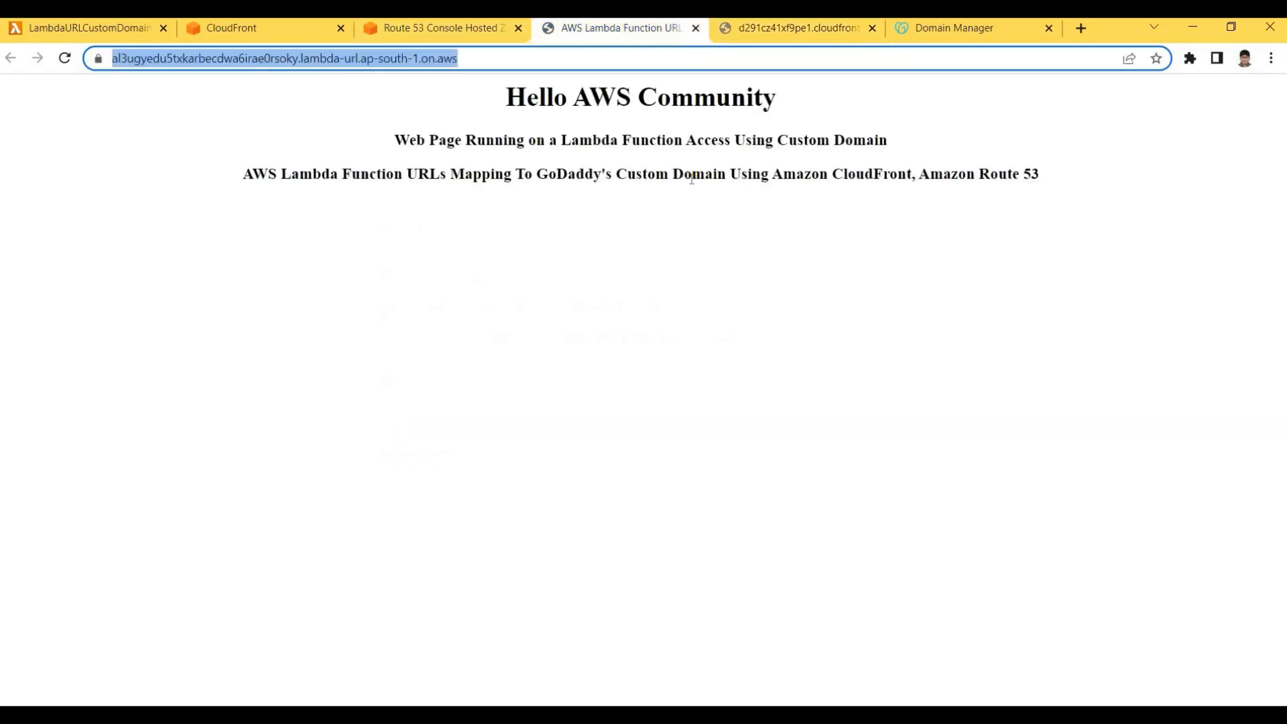
left_click(1000, 195)
left_click_drag(502, 106, 999, 179)
left_click(500, 110)
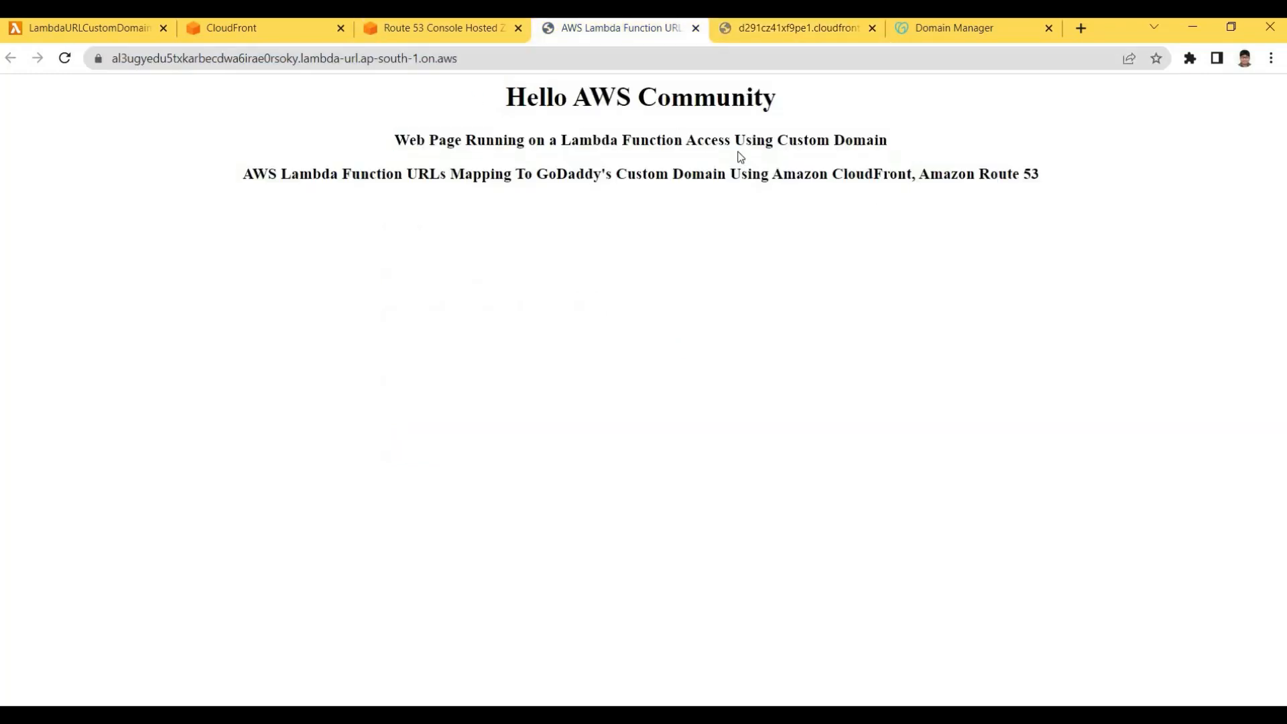
left_click_drag(501, 106, 1050, 183)
left_click(1050, 183)
left_click_drag(301, 59, 408, 59)
left_click(406, 59)
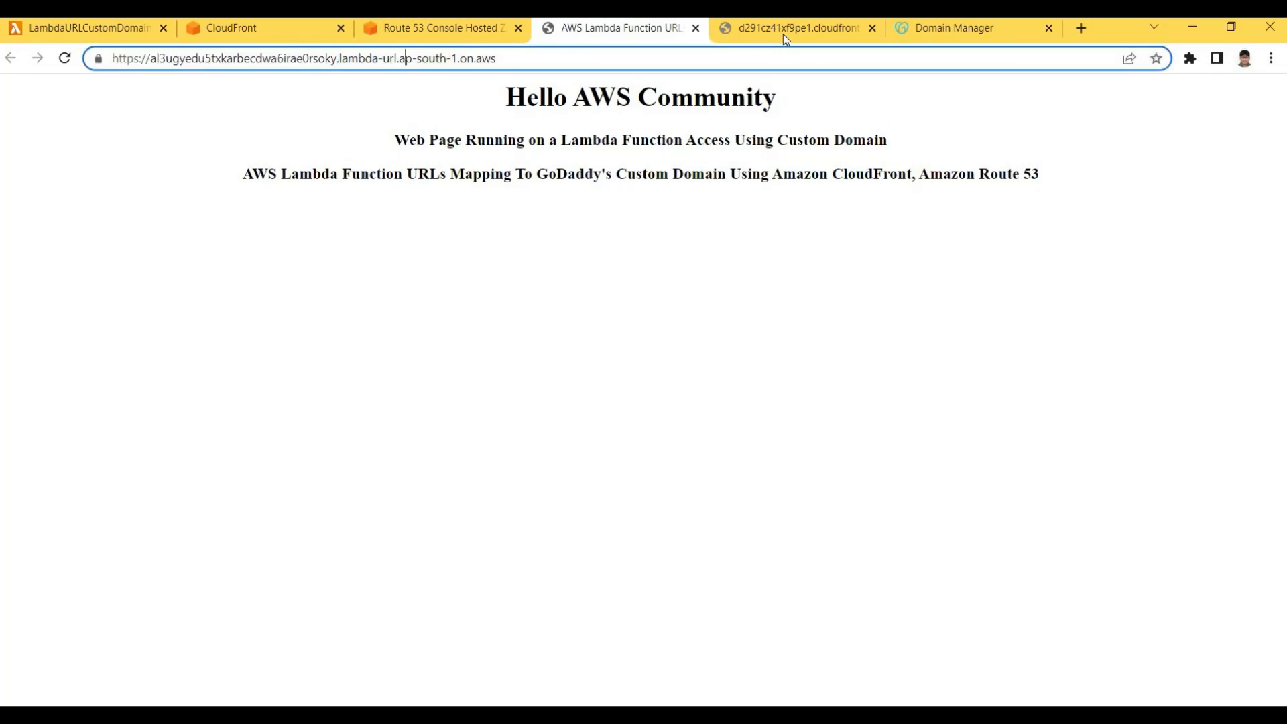
Reload topfreecourse.com and compare its three headings with the function URL page
key("ctrl+Tab")
left_click(664, 56)
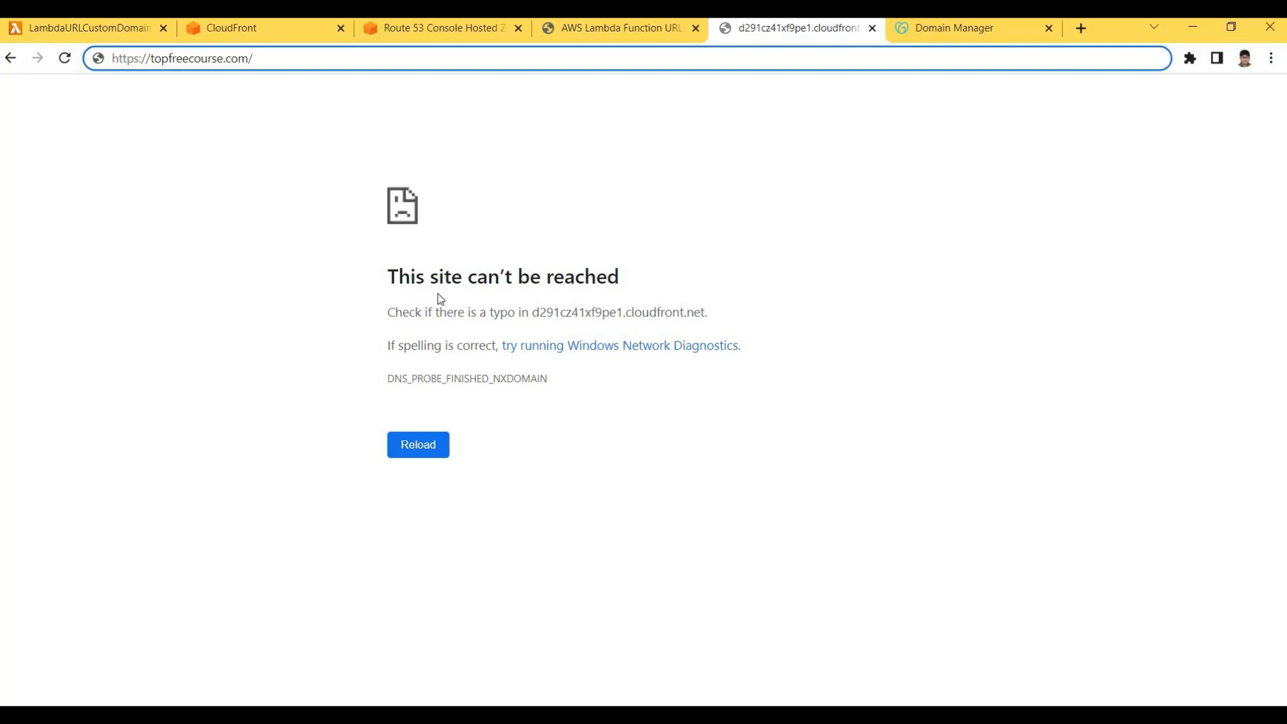
left_click(641, 280)
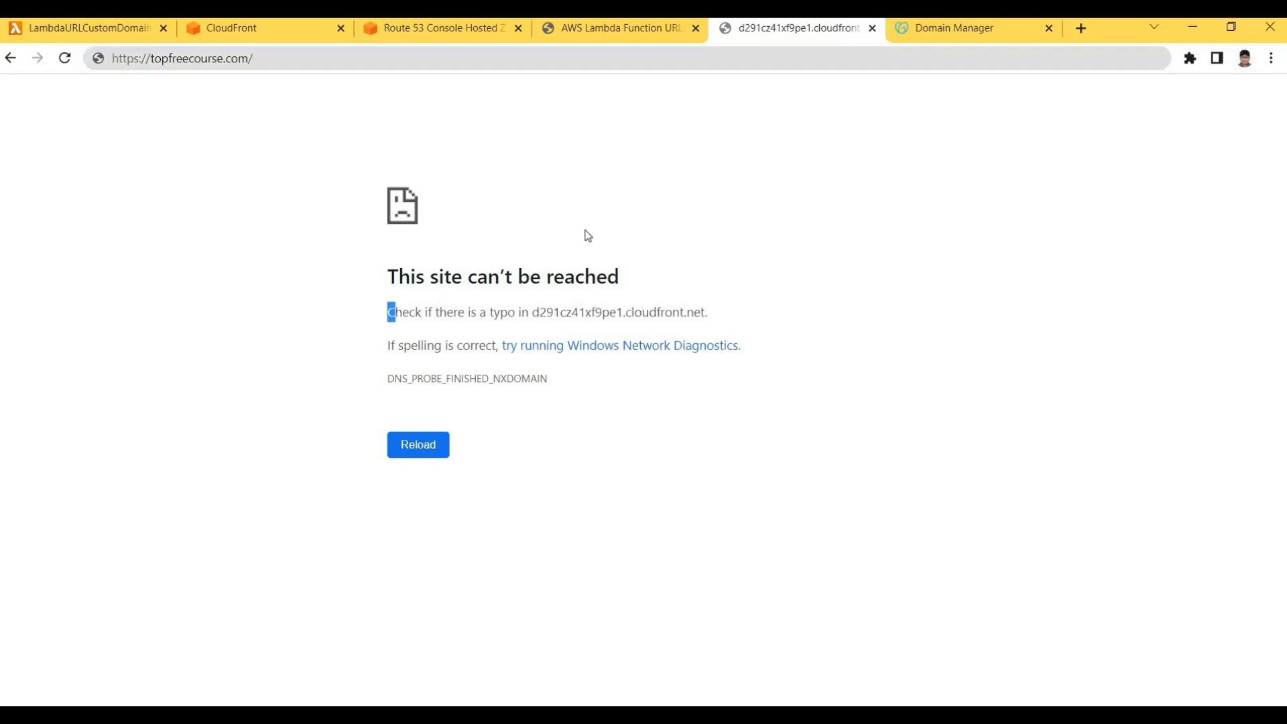
left_click(501, 64)
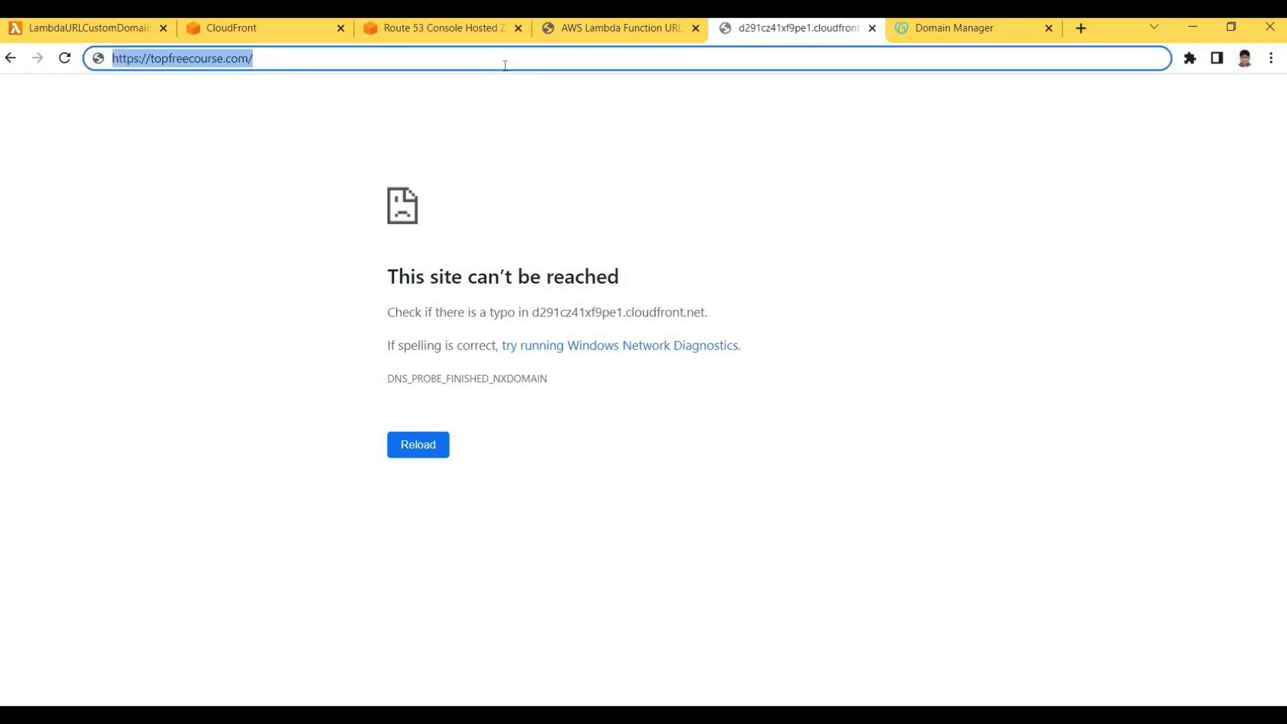
key("Return")
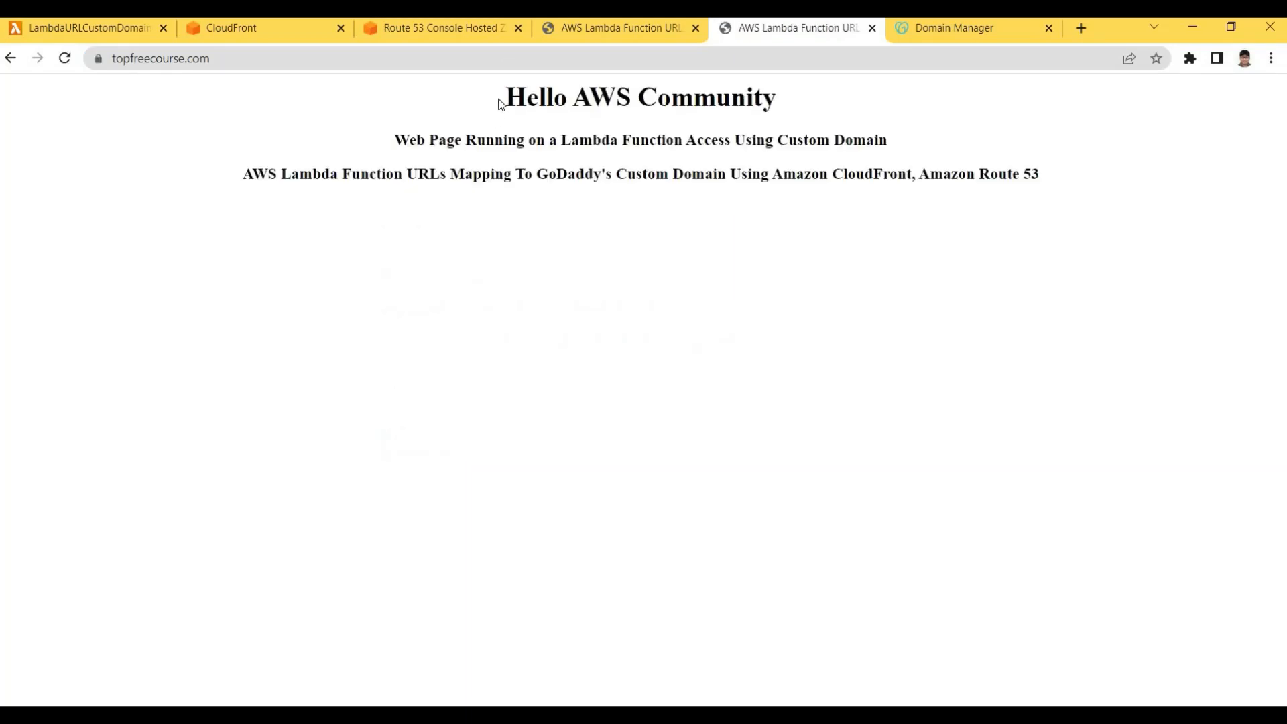
left_click_drag(503, 103, 611, 140)
left_click_drag(1054, 189, 1052, 187)
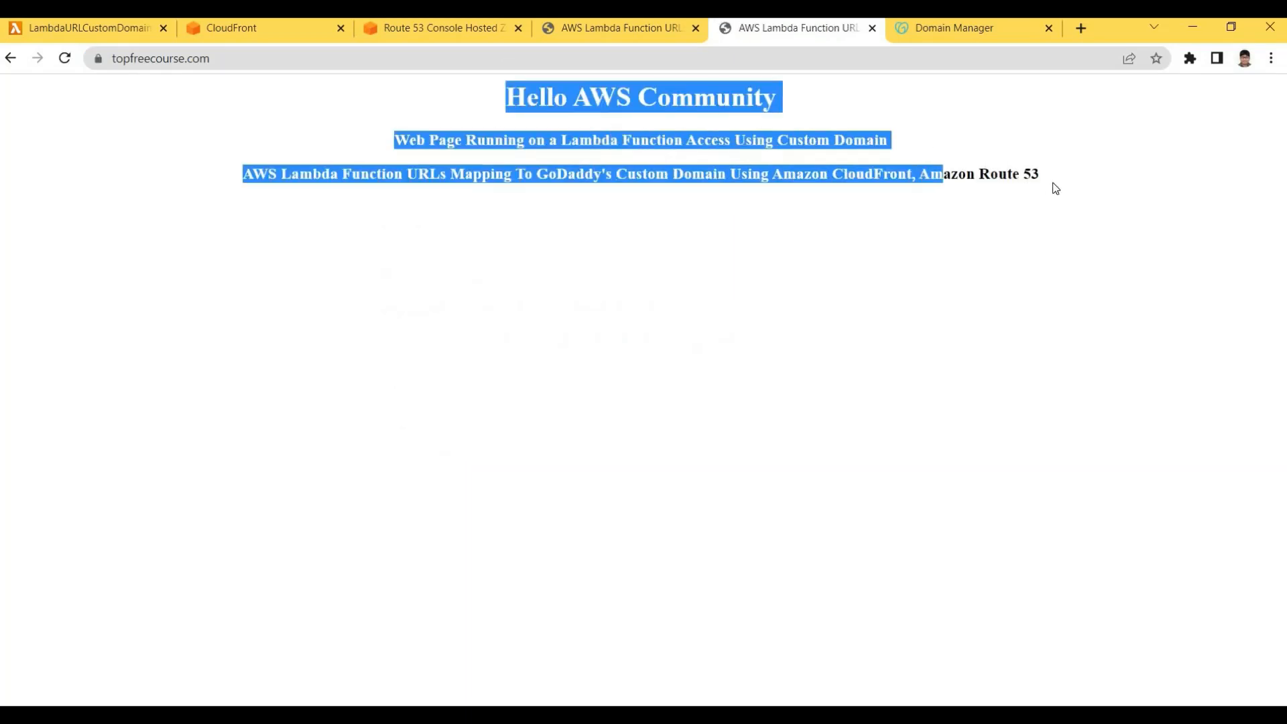
left_click(740, 165)
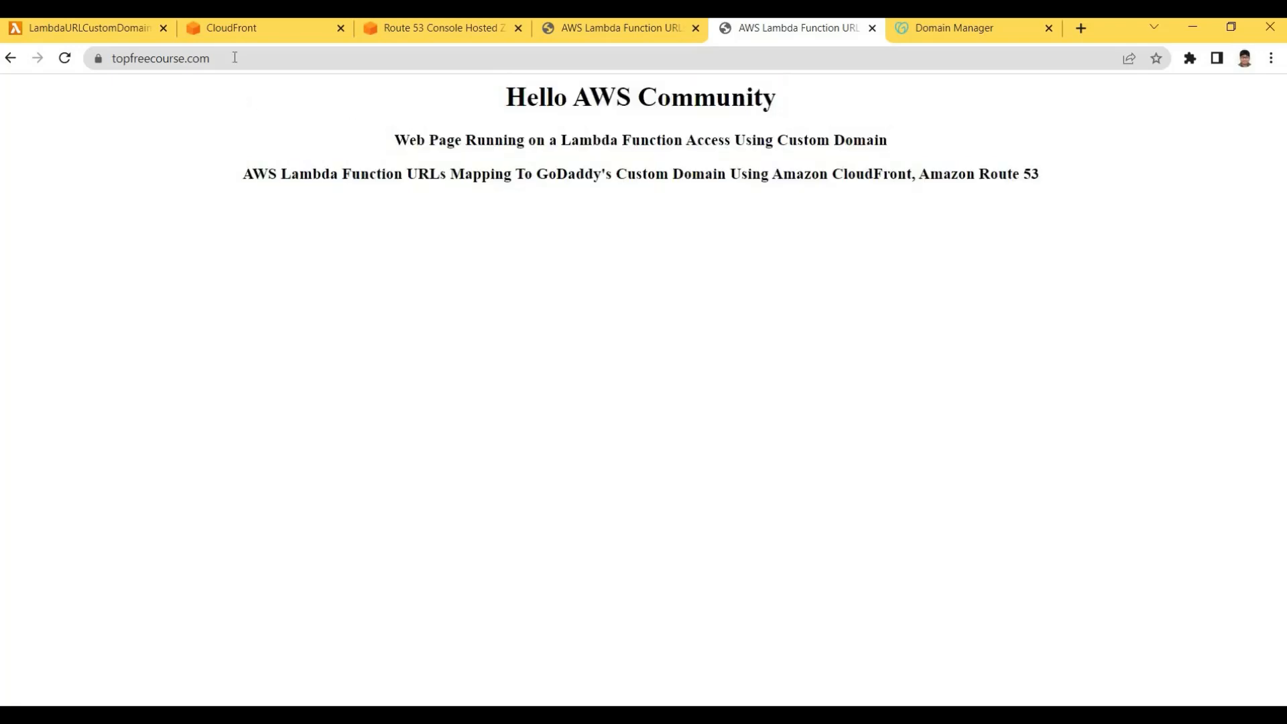
Reload topfreecourse.com again and confirm the Hello AWS Community heading appears
left_click(133, 62)
left_click(136, 61)
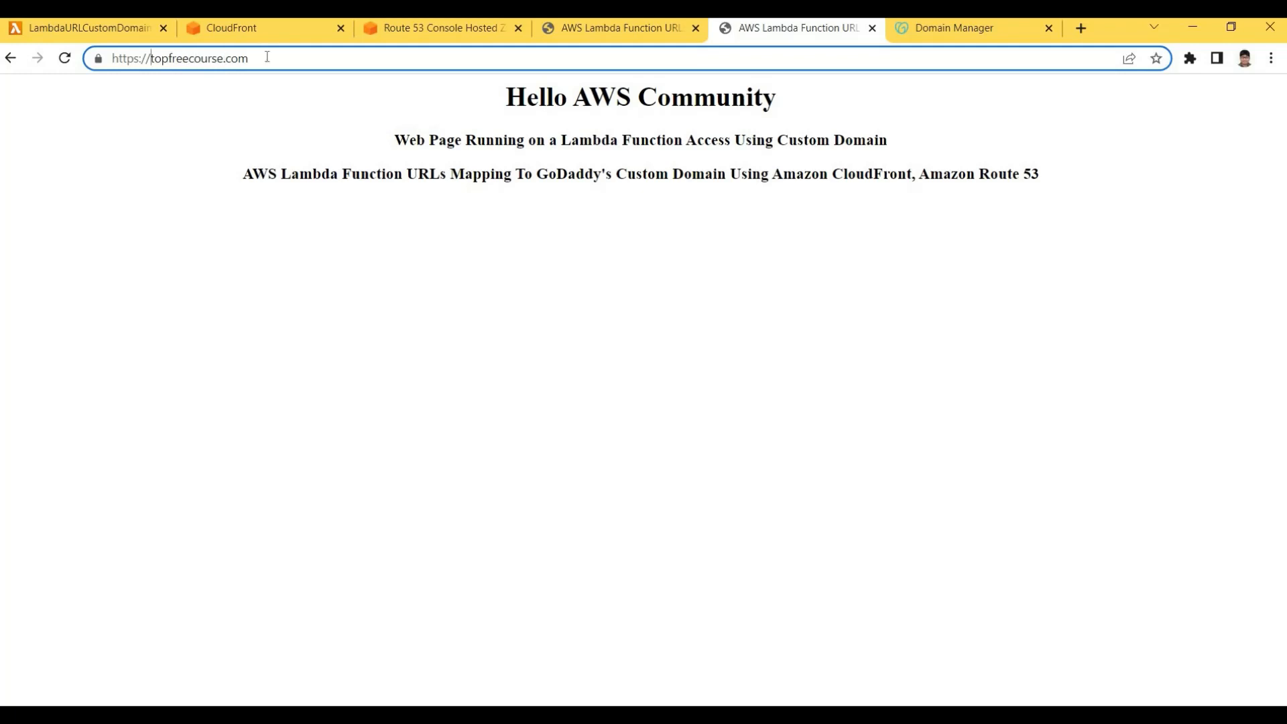
key("shift+Right")
key("shift+Right")
key("shift+Right")
key("shift+Right")
key("shift+Right")
key("shift+Right")
key("shift+Right")
key("shift+Right")
key("shift+Right")
key("shift+Right")
key("shift+Right")
key("shift+Right")
key("shift+Right")
key("shift+Right")
key("shift+Right")
key("shift+Right")
key("shift+Right")
key("Right")
key("Return")
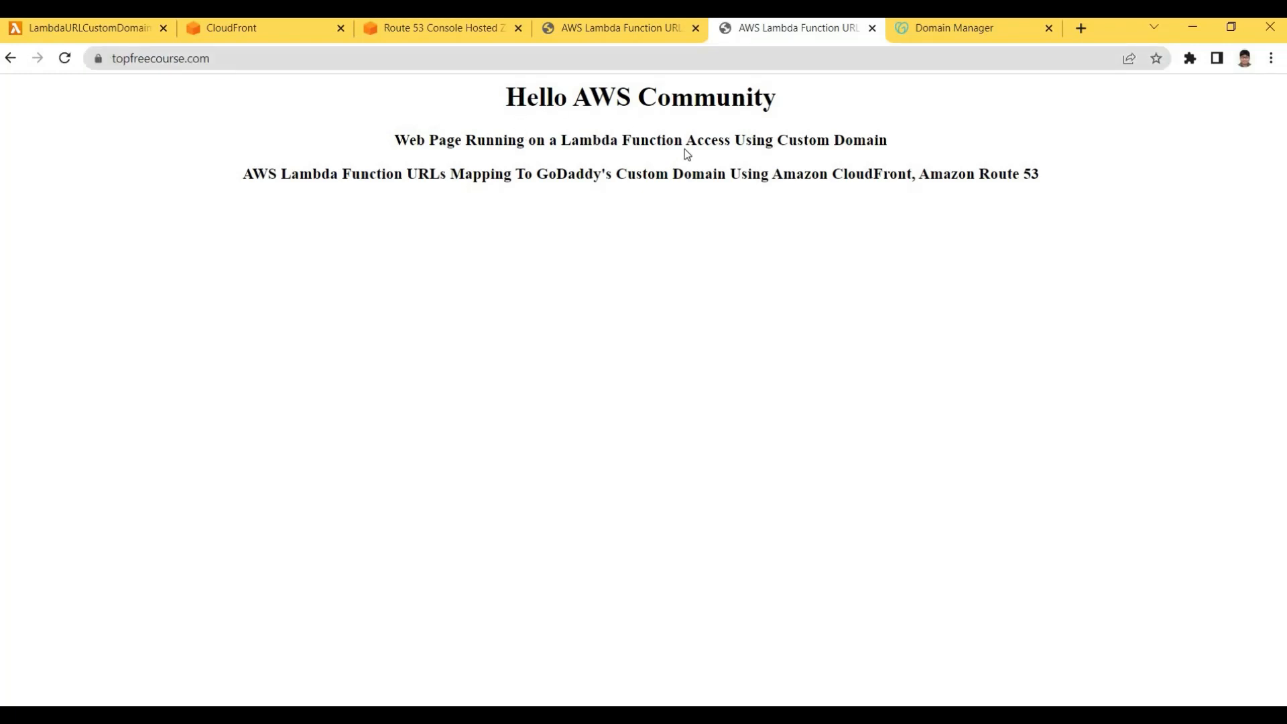
left_click_drag(637, 81, 777, 100)
left_click(790, 90)
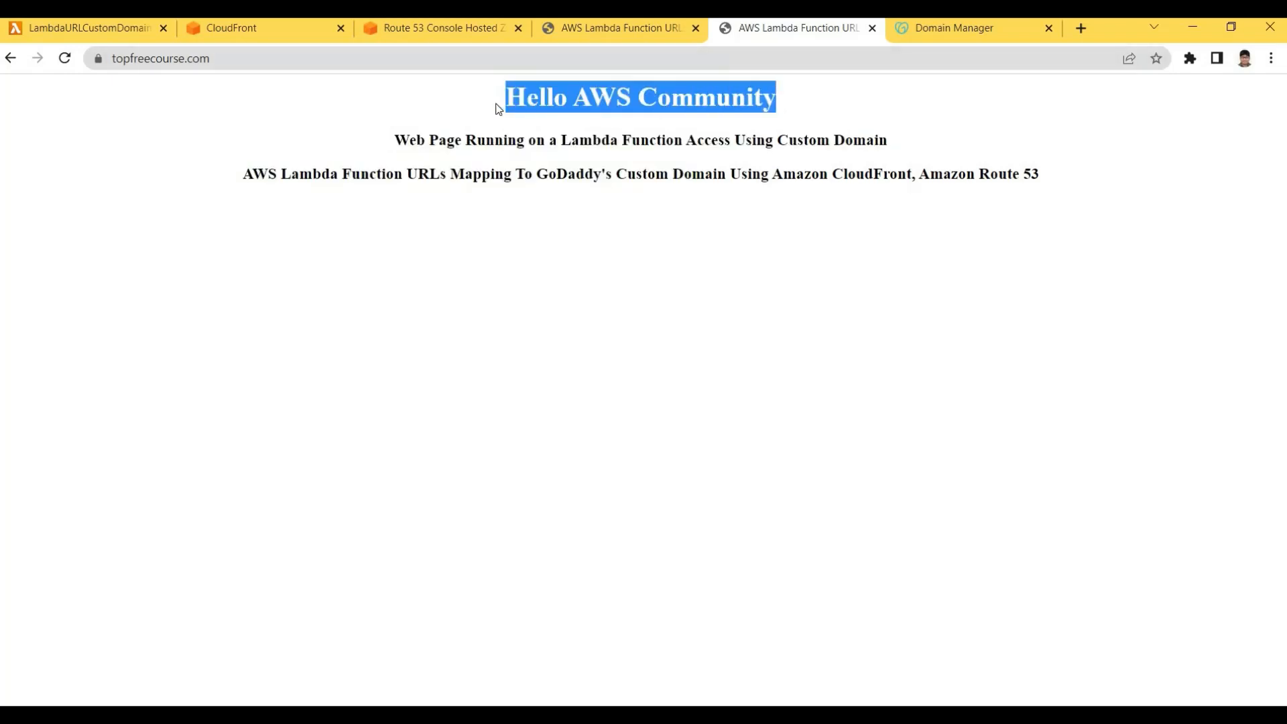
left_click(786, 102)
left_click_drag(586, 120, 747, 99)
left_click(491, 101)
Point out the GoDaddy custom domain and CloudFront wording in the third heading
left_click(541, 227)
left_click_drag(242, 174, 843, 172)
left_click(689, 199)
left_click(851, 191)
left_click(962, 172)
left_click_drag(740, 174, 967, 177)
left_click(1057, 184)
left_click(979, 179)
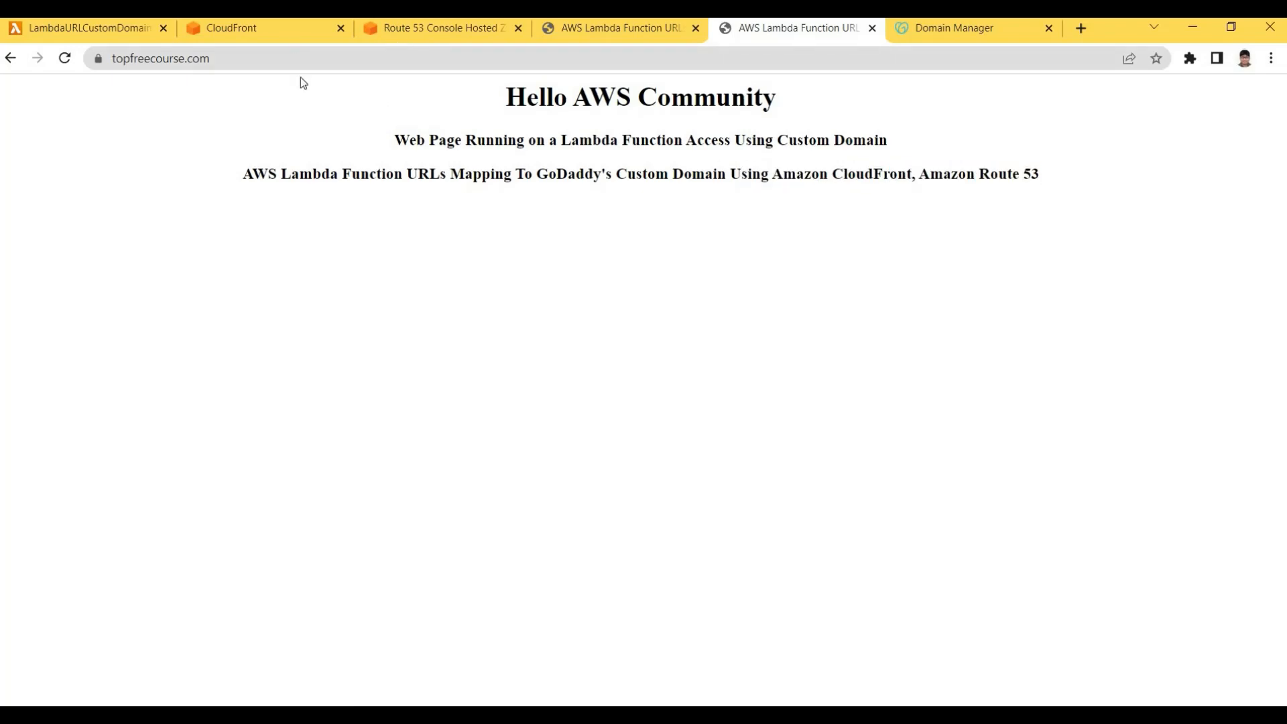
left_click(228, 28)
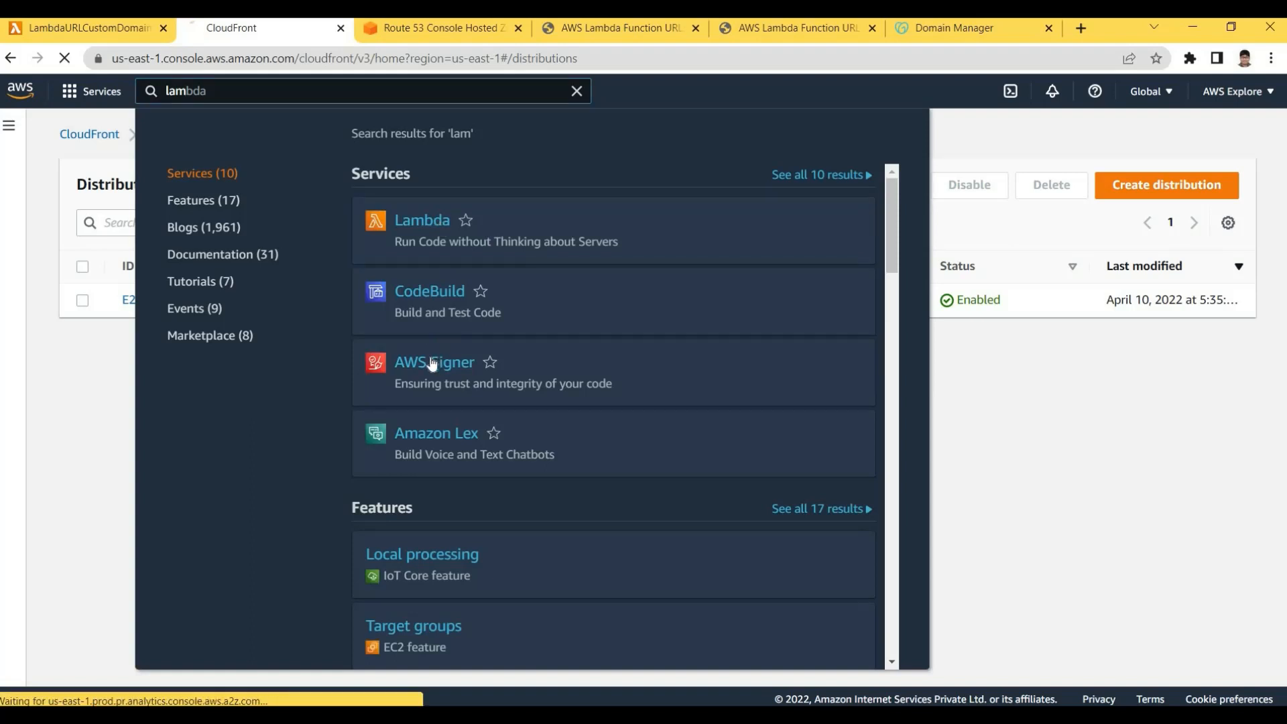
Open the LambdaURLCustomDomainDemo function's code in the Asia Pacific (Mumbai) region
left_click(446, 378)
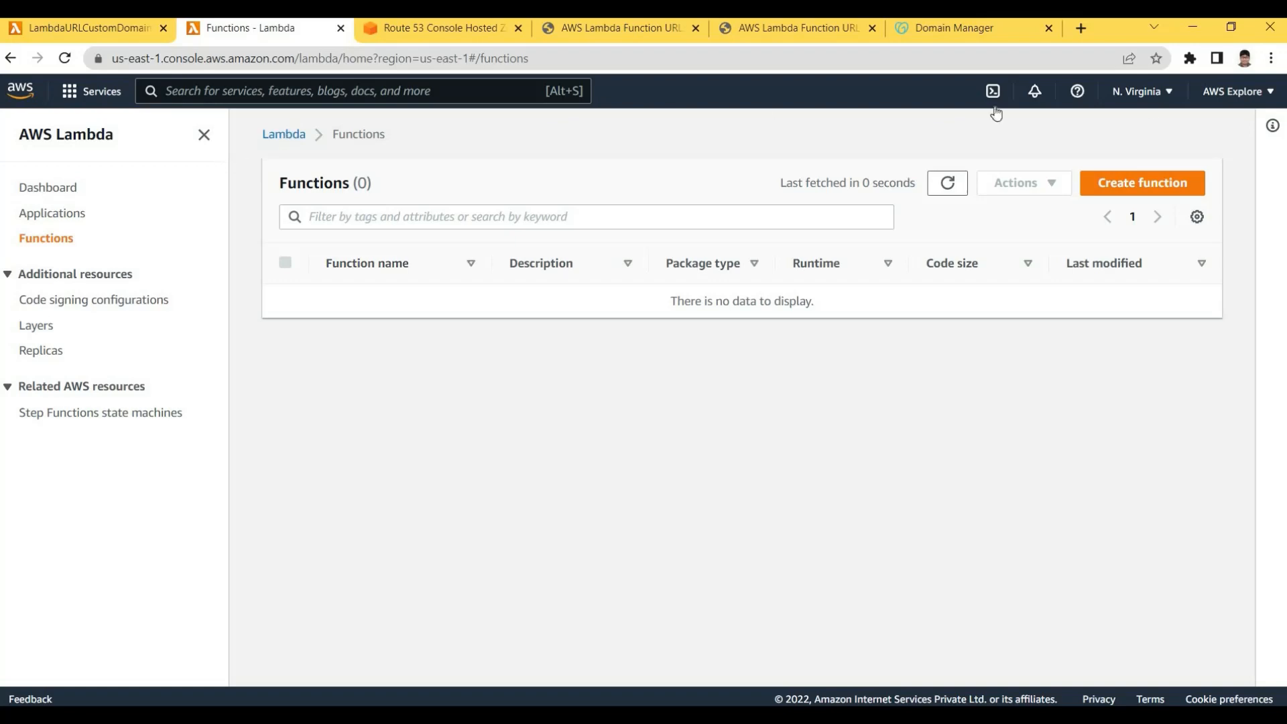
left_click(1139, 91)
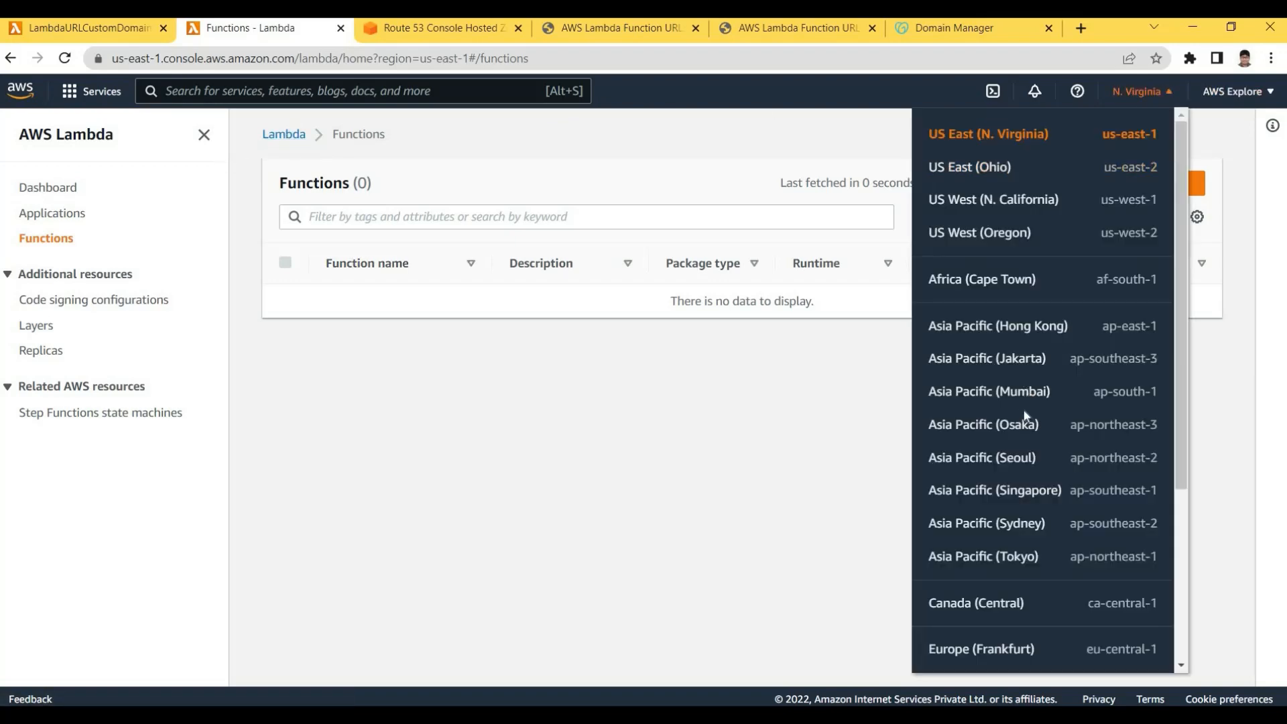
left_click(988, 392)
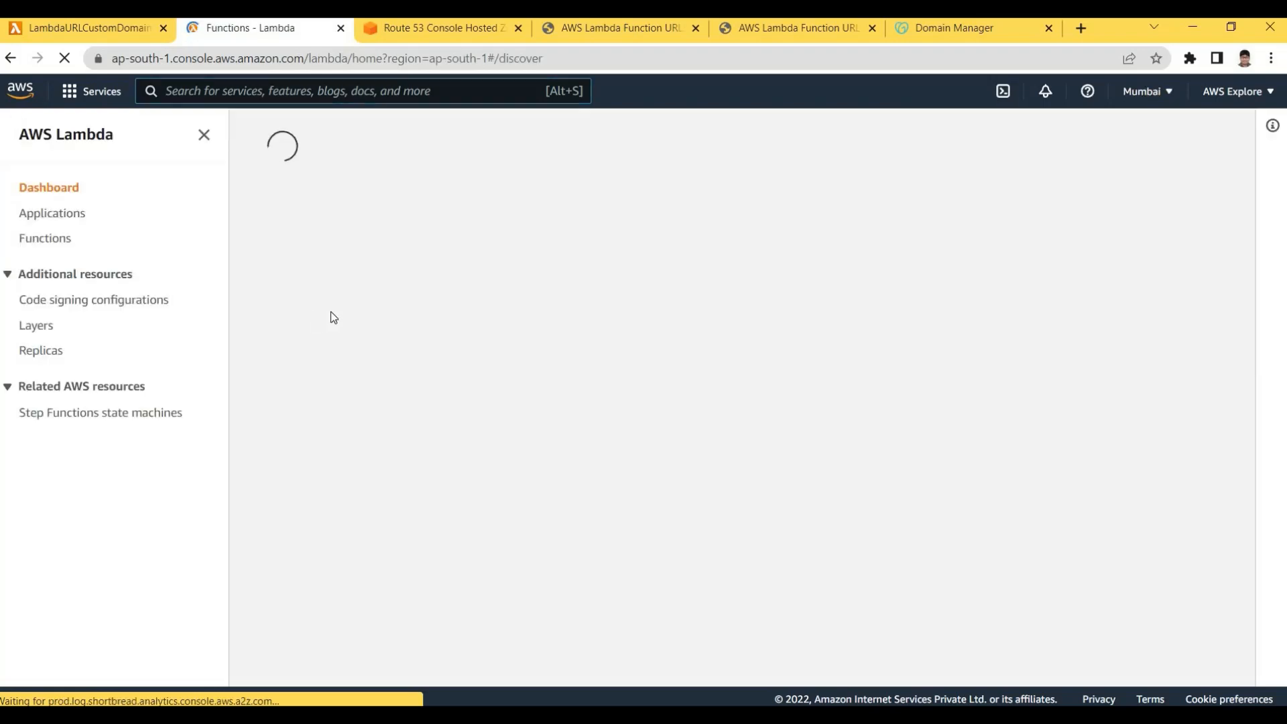
left_click(372, 307)
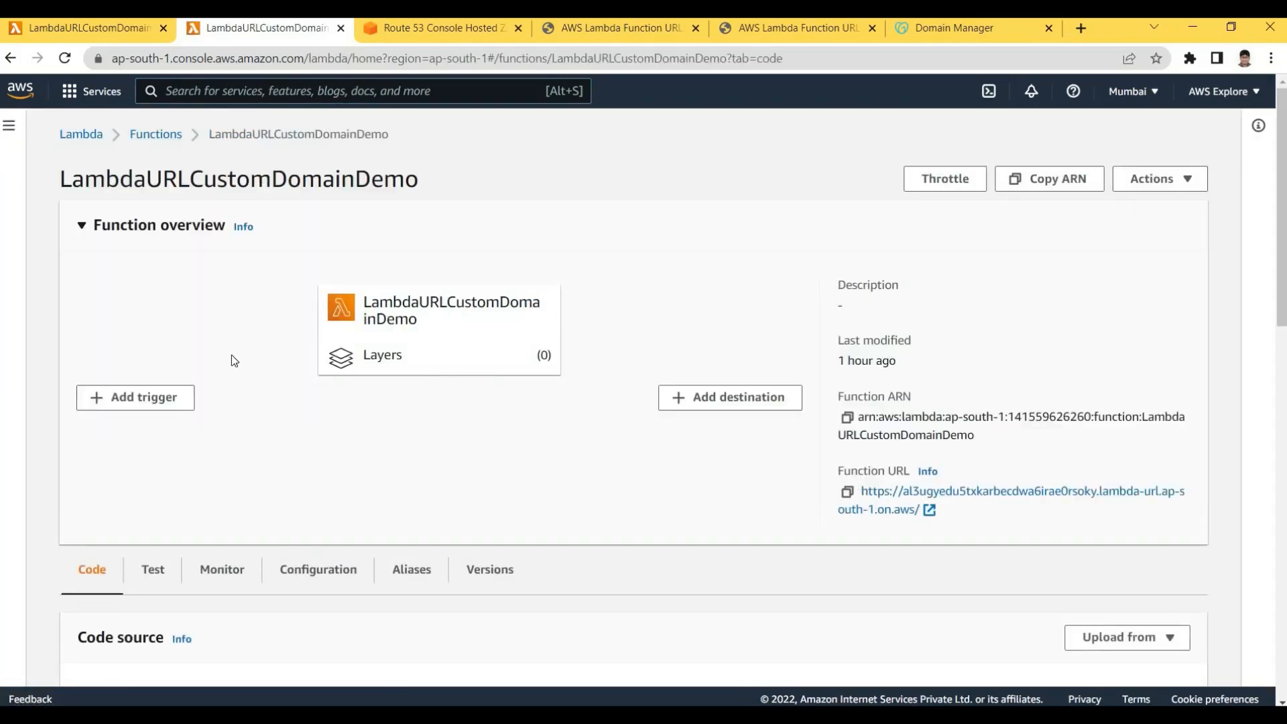
scroll(178, 322, "down", 4)
scroll(443, 402, "up", 1)
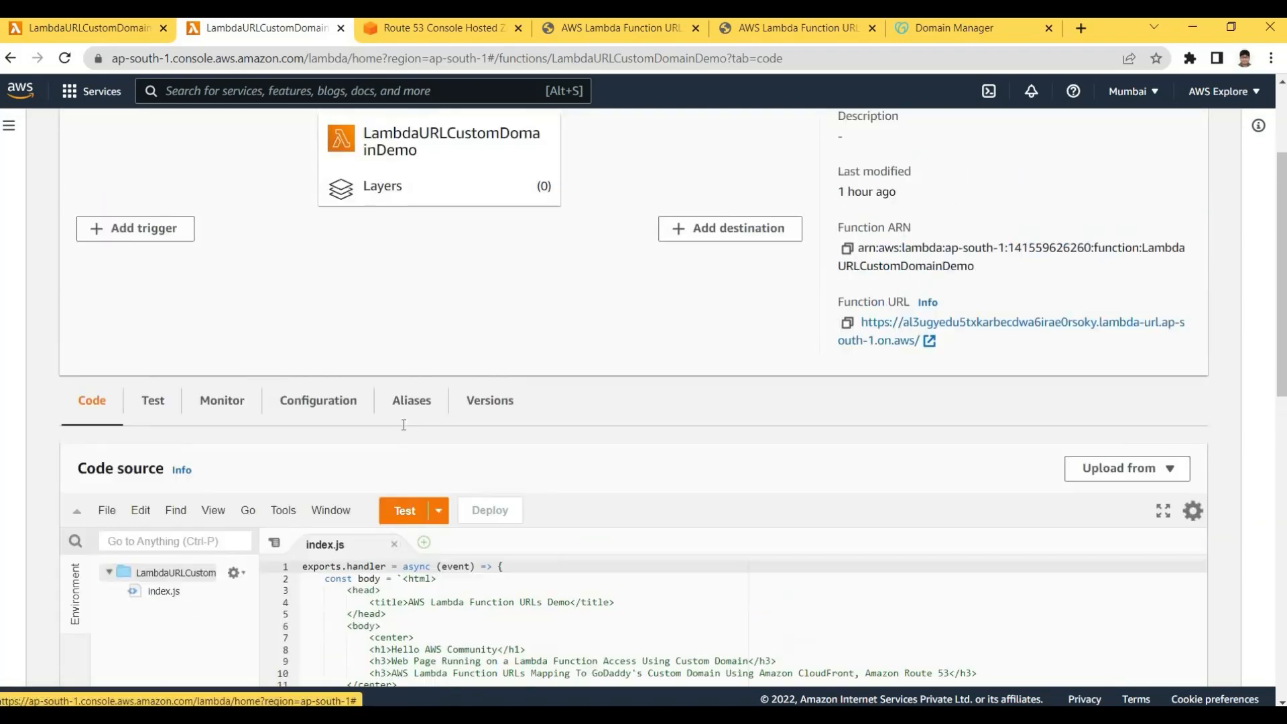
scroll(469, 409, "down", 4)
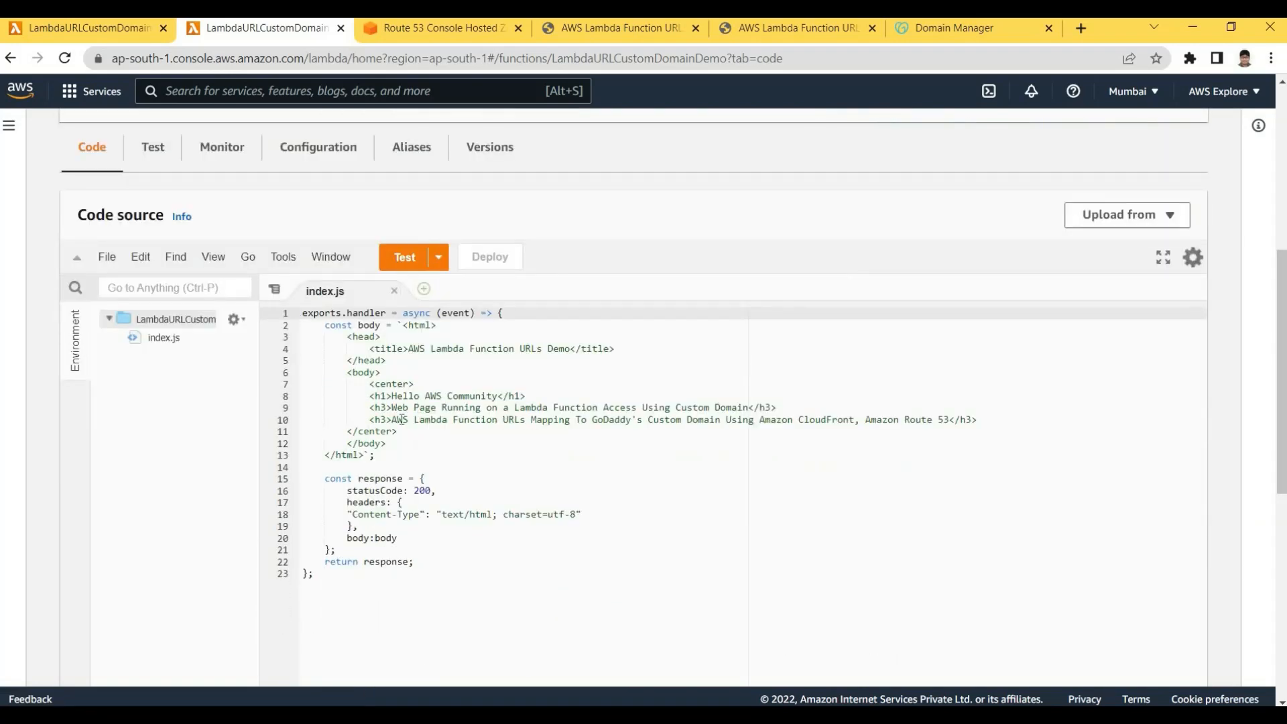
Find the code's third heading text on the reloaded topfreecourse.com page
left_click_drag(392, 419, 944, 419)
left_click(774, 33)
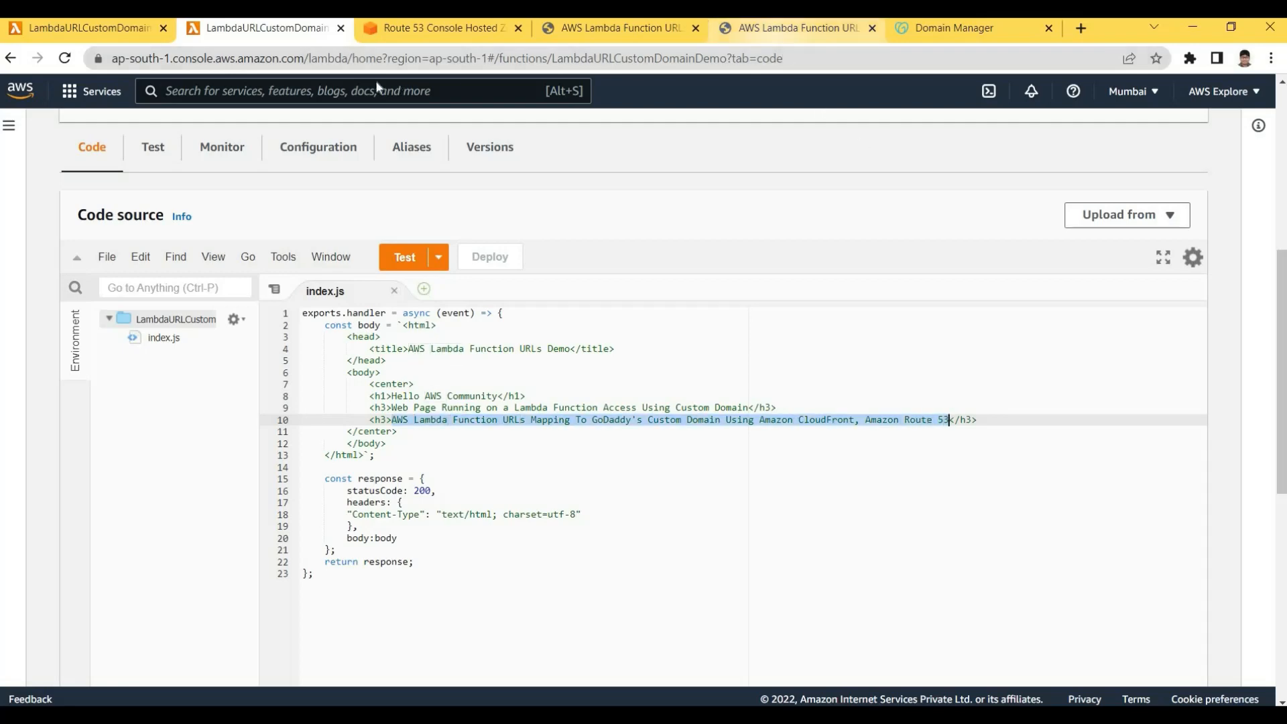
left_click(312, 59)
key("Return")
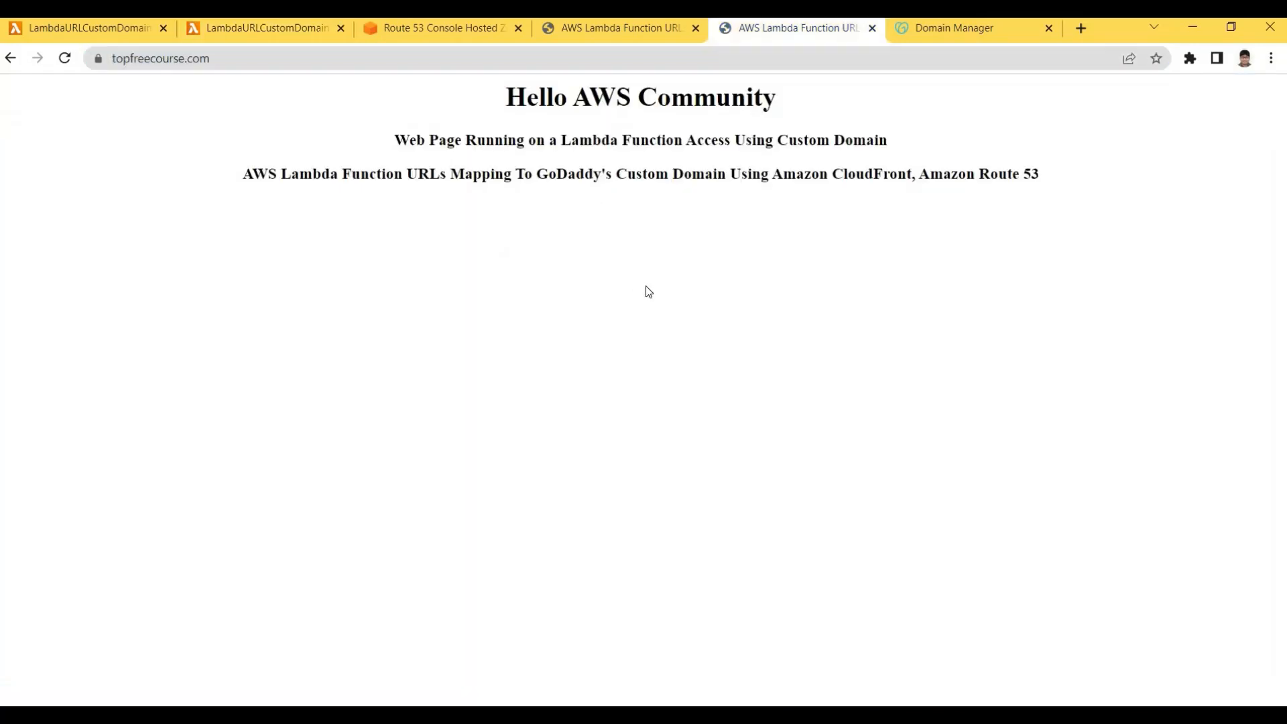
key("ctrl+f")
type("AWS Lambda Function URLs Mapping To GoDaddy's Custom Domain Using Amazon CloudFront, Amazon Route 53")
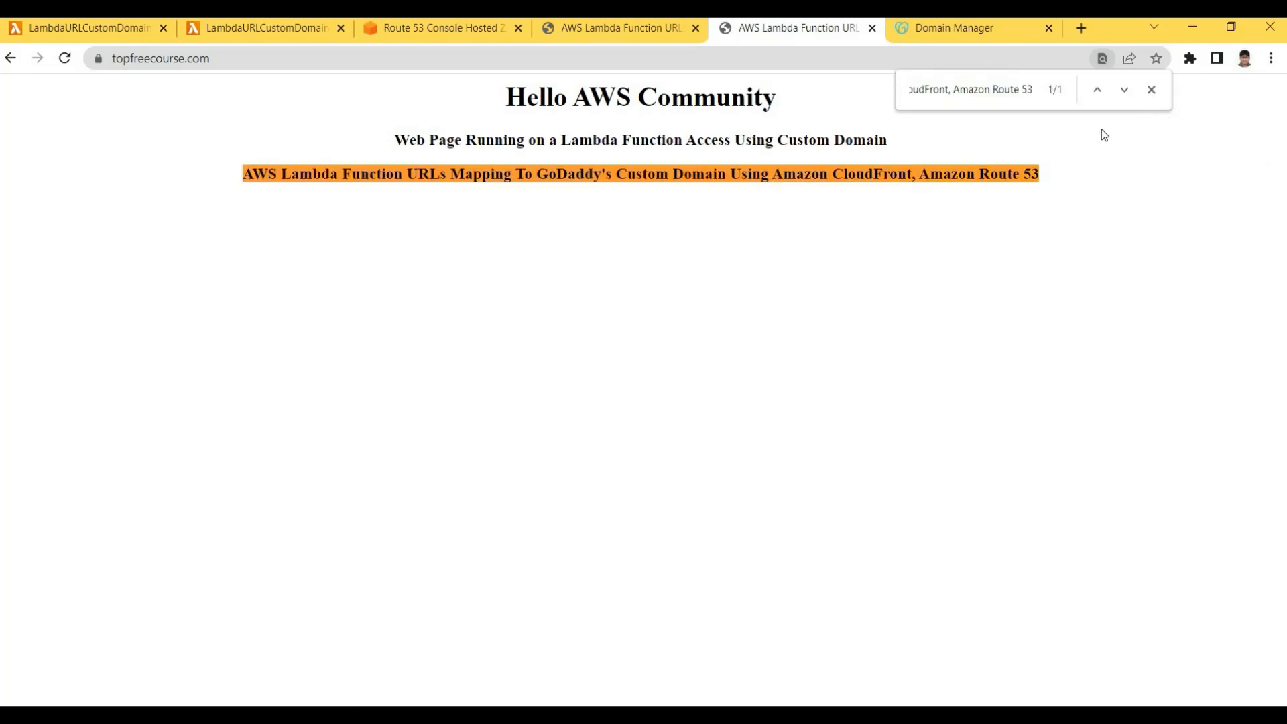
key("Escape")
left_click(380, 137)
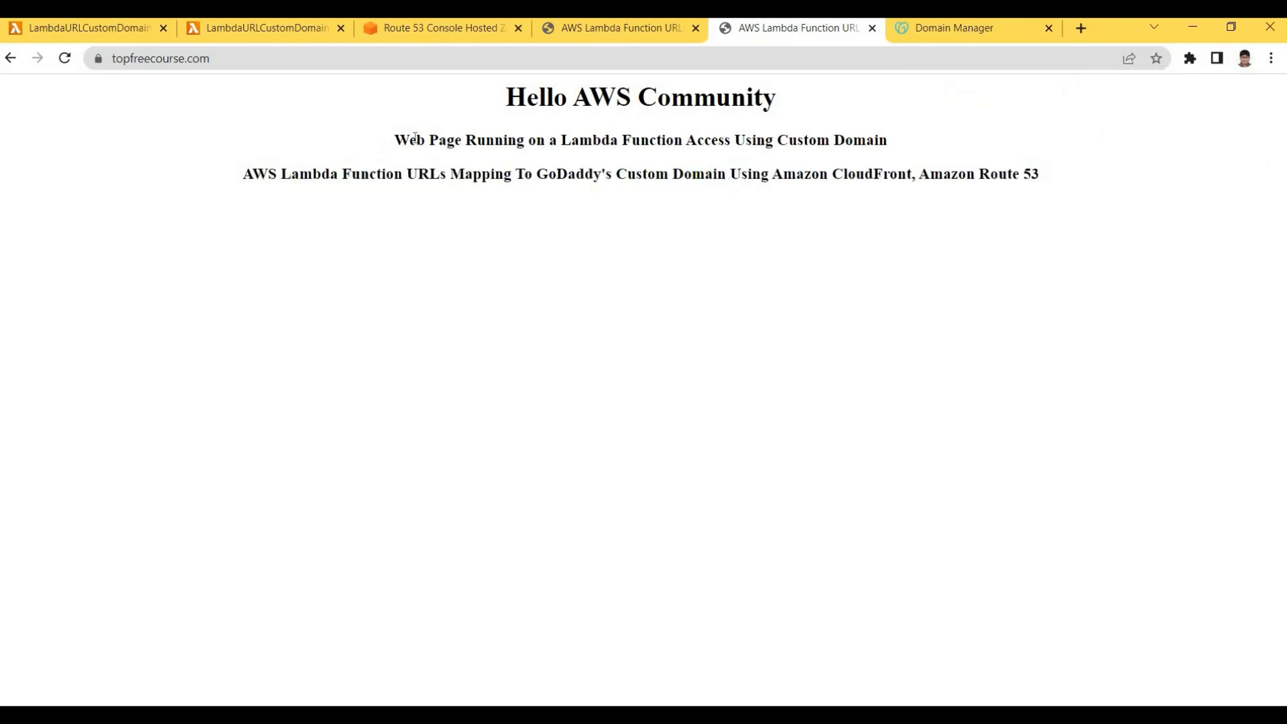
left_click_drag(394, 141, 894, 142)
key("ctrl+2")
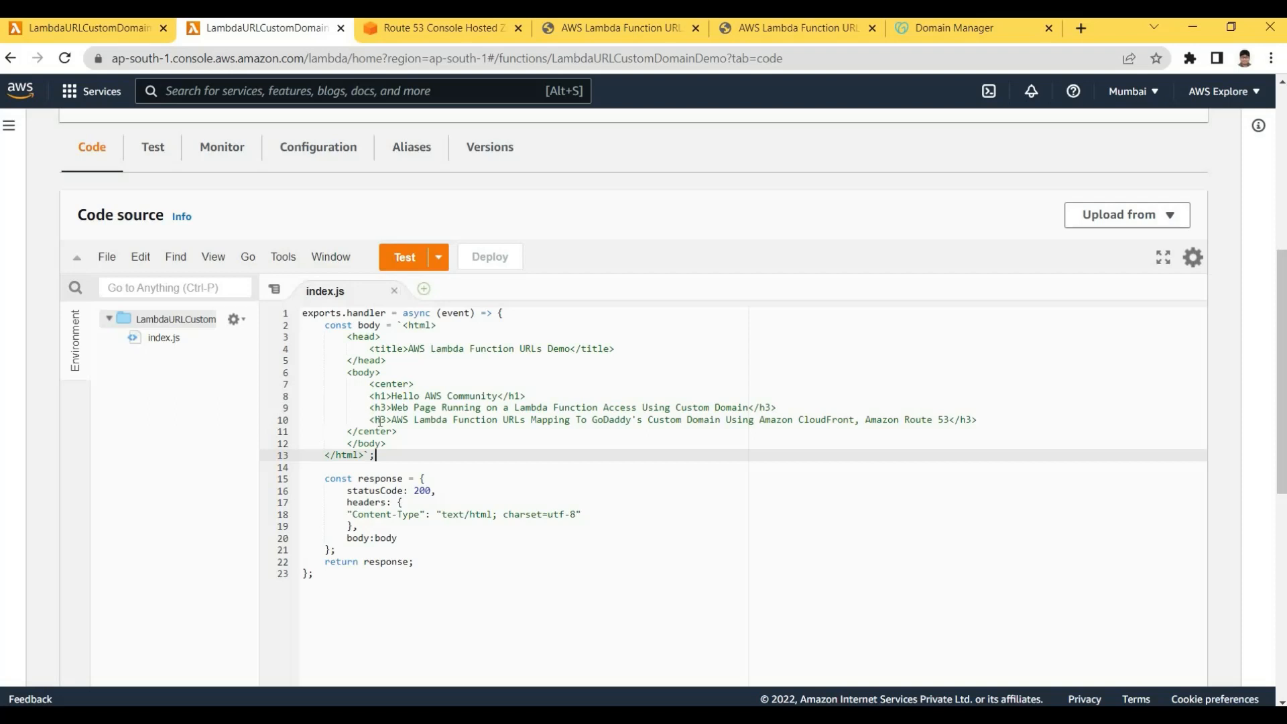
Add a new h3 line 11 below line 10, starting with 'AWS Lambda Function URLs'
left_click_drag(369, 419, 392, 419)
key("ctrl+c")
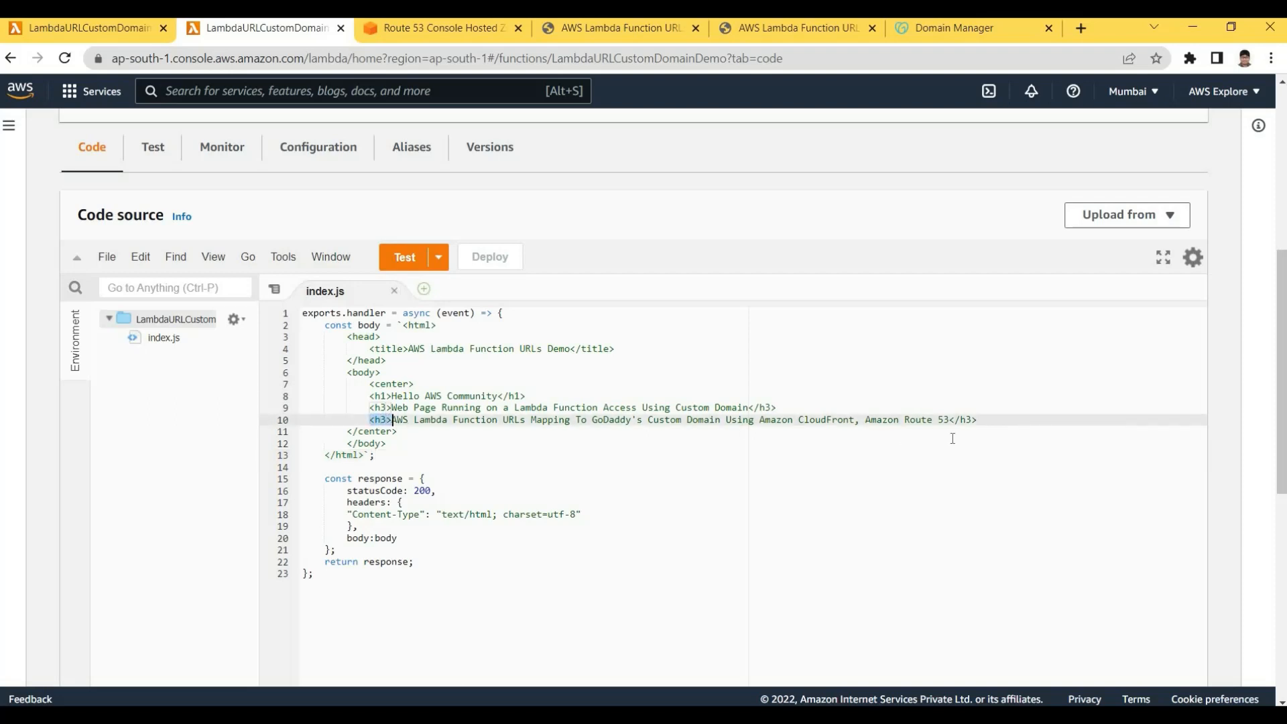
left_click(984, 420)
key("Return")
key("ctrl+v")
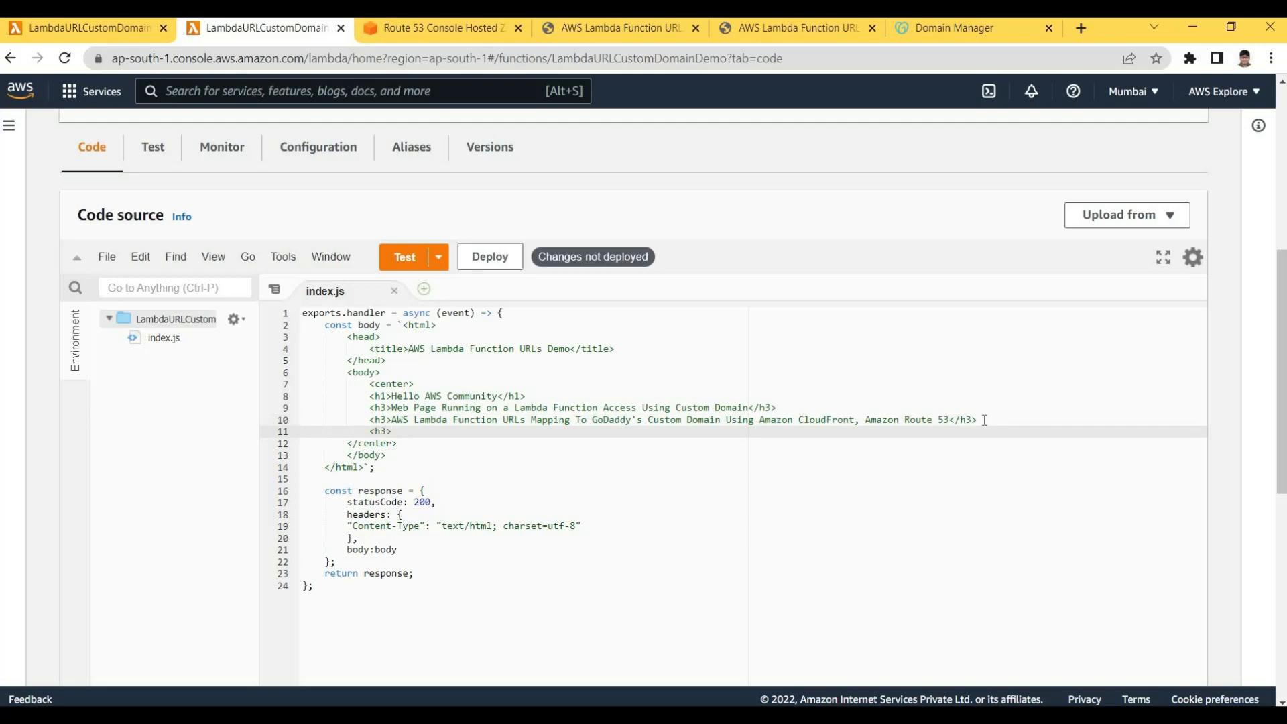
key("Up")
key("shift+Right")
key("shift+Right")
key("shift+Right")
key("shift+Right")
key("shift+Right")
key("shift+Right")
key("shift+Right")
key("shift+Right")
key("shift+Right")
key("shift+Right")
key("shift+Right")
key("shift+Right")
key("shift+Right")
key("shift+Right")
key("shift+Right")
key("shift+Right")
key("shift+Right")
key("shift+Right")
key("shift+Right")
key("shift+Right")
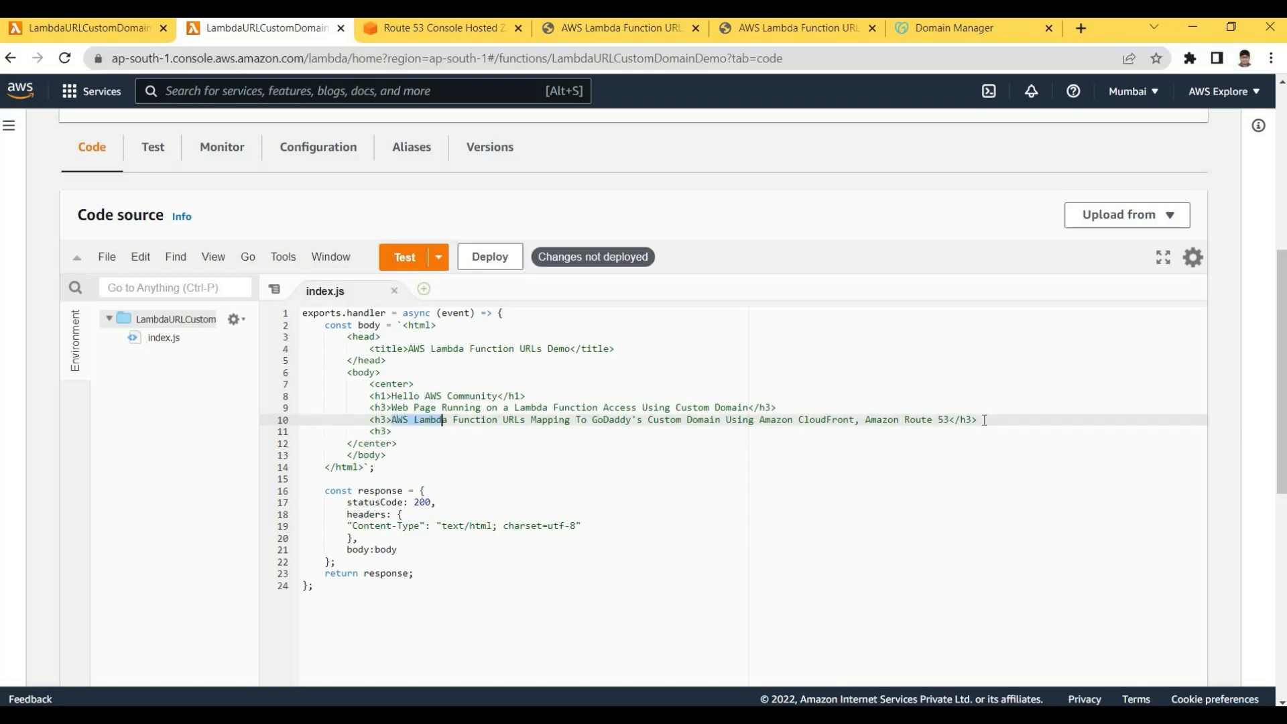
key("ctrl+c")
key("Down")
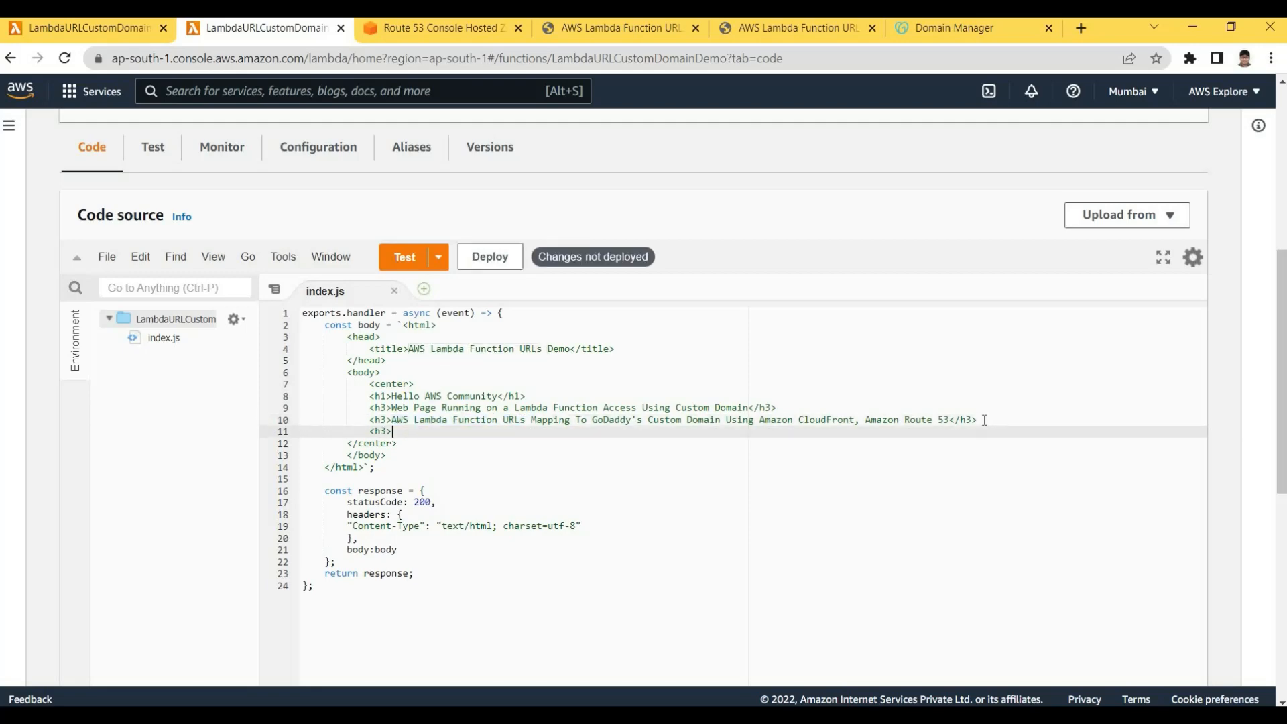
key("ctrl+v")
Finish line 11 as 'AWS Lambda Function URLs - New Feature' with a closing h3 tag
type("- New L")
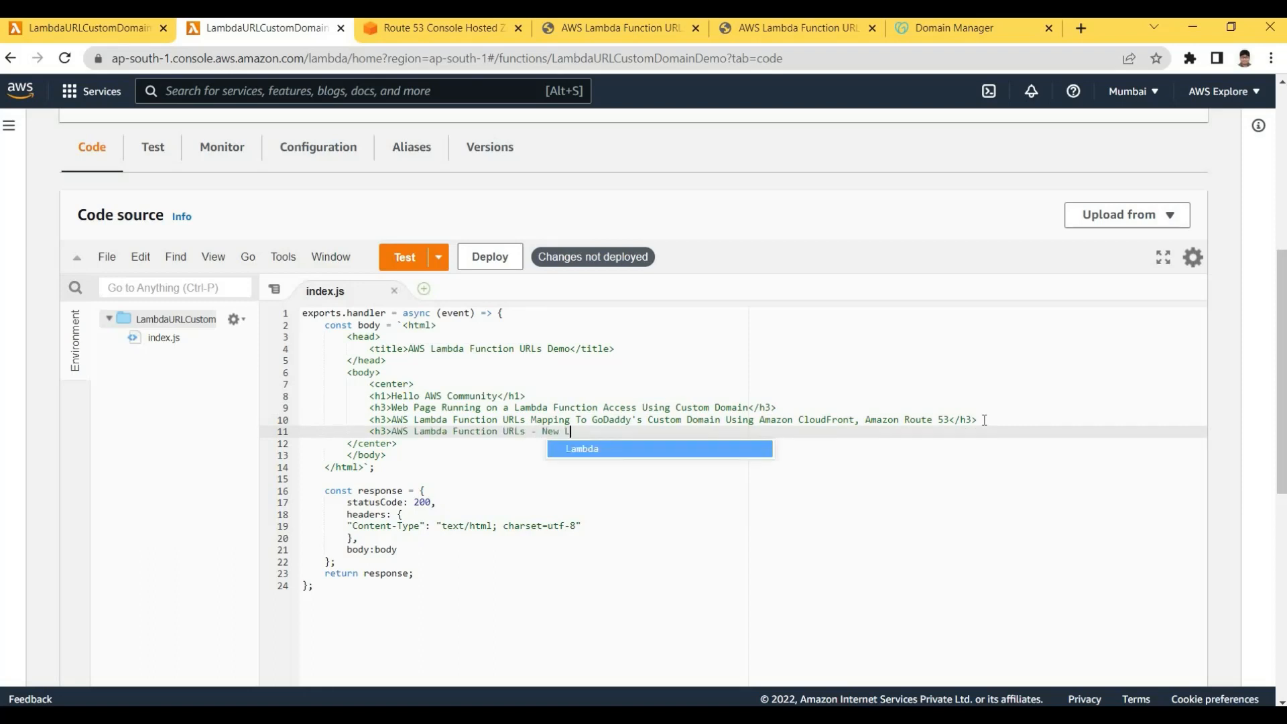
key("BackSpace")
type("Feature")
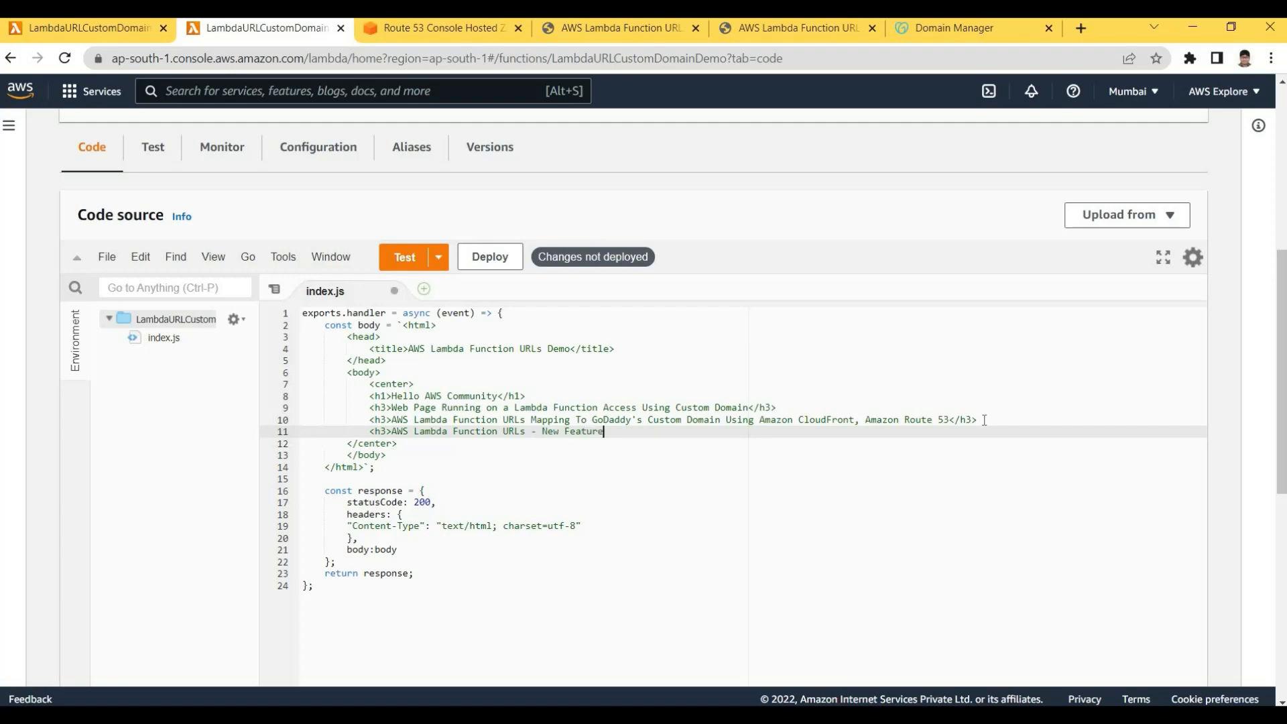
type("<>/")
key("BackSpace")
type("3>")
key("shift+End")
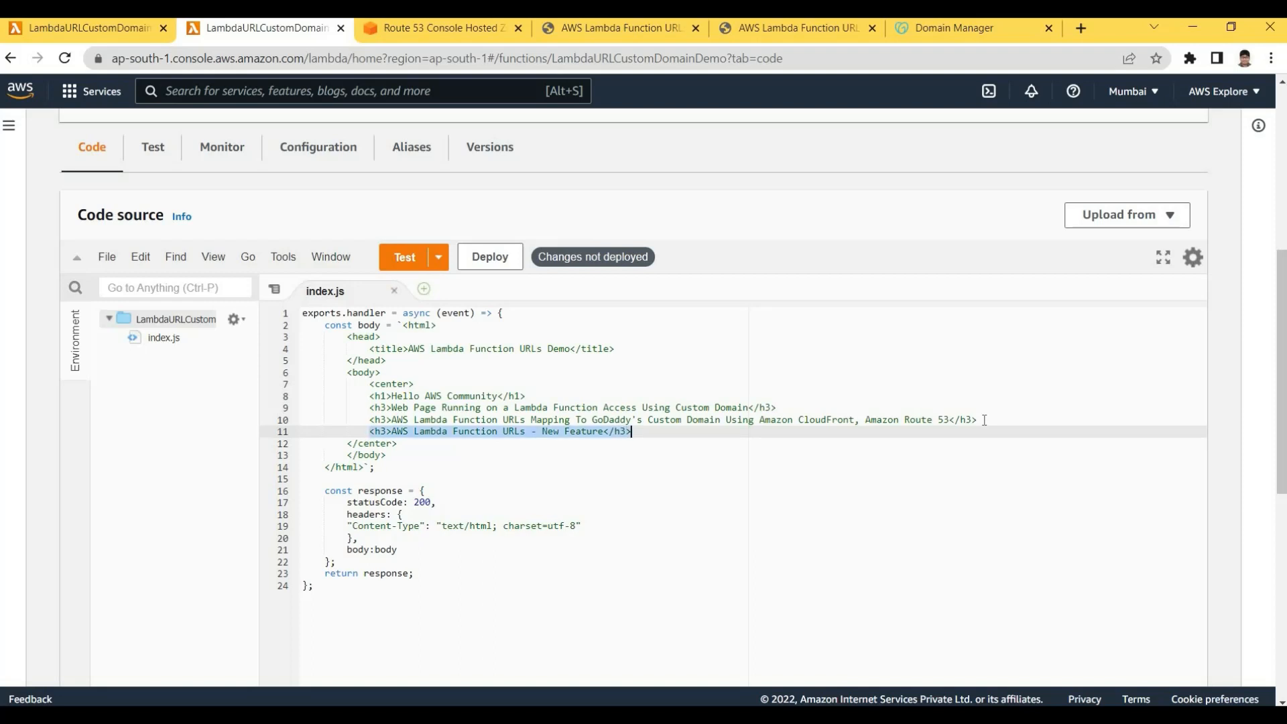
left_click(525, 420)
double_click(395, 433)
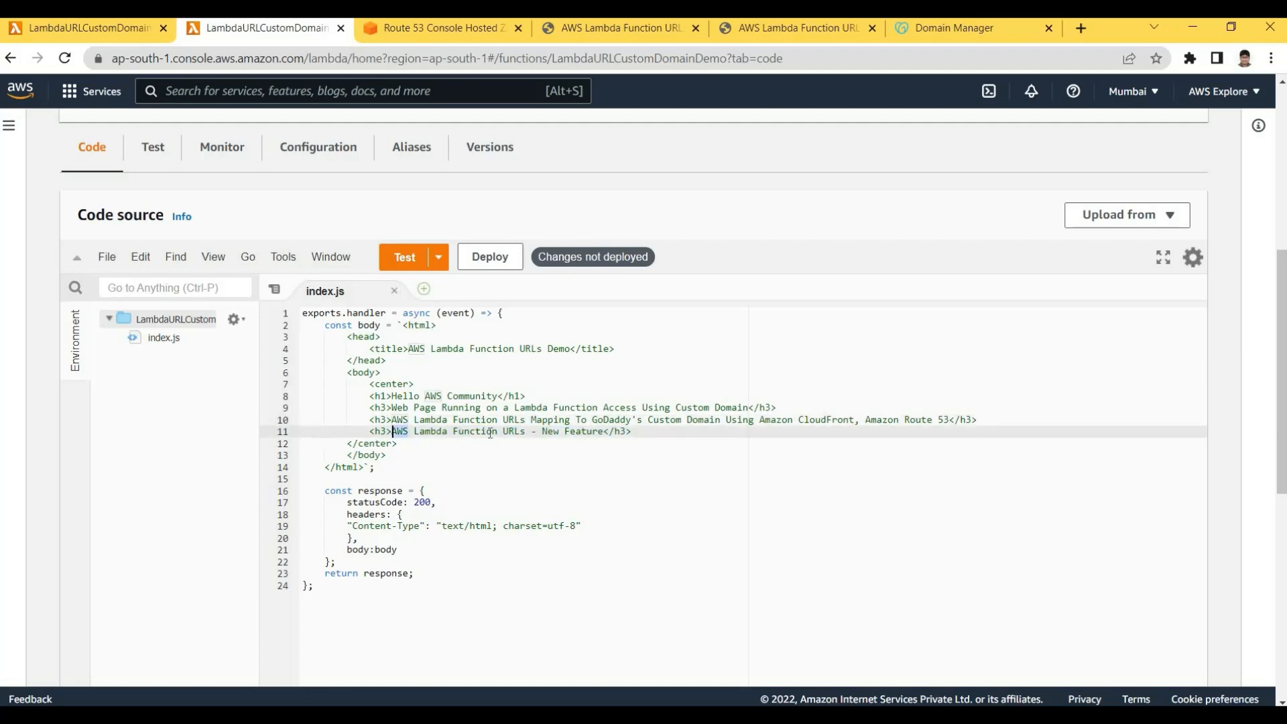
left_click(419, 433)
left_click(487, 433)
Deploy the updated code and view the New Feature heading on the function URL page
key("Right")
key("Right")
key("Right")
key("Right")
key("Right")
key("Right")
key("Right")
key("Right")
key("Right")
key("Right")
key("Right")
key("Right")
key("Right")
key("Right")
left_click(489, 257)
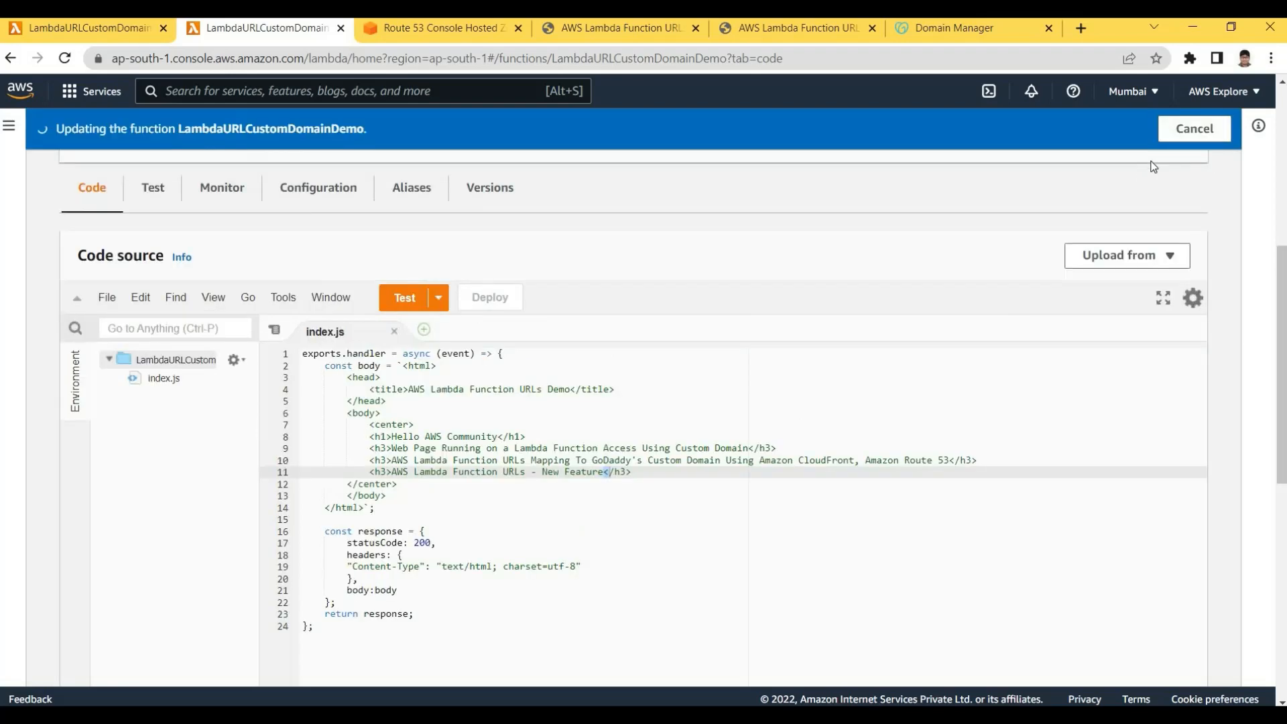
scroll(965, 370, "up", 4)
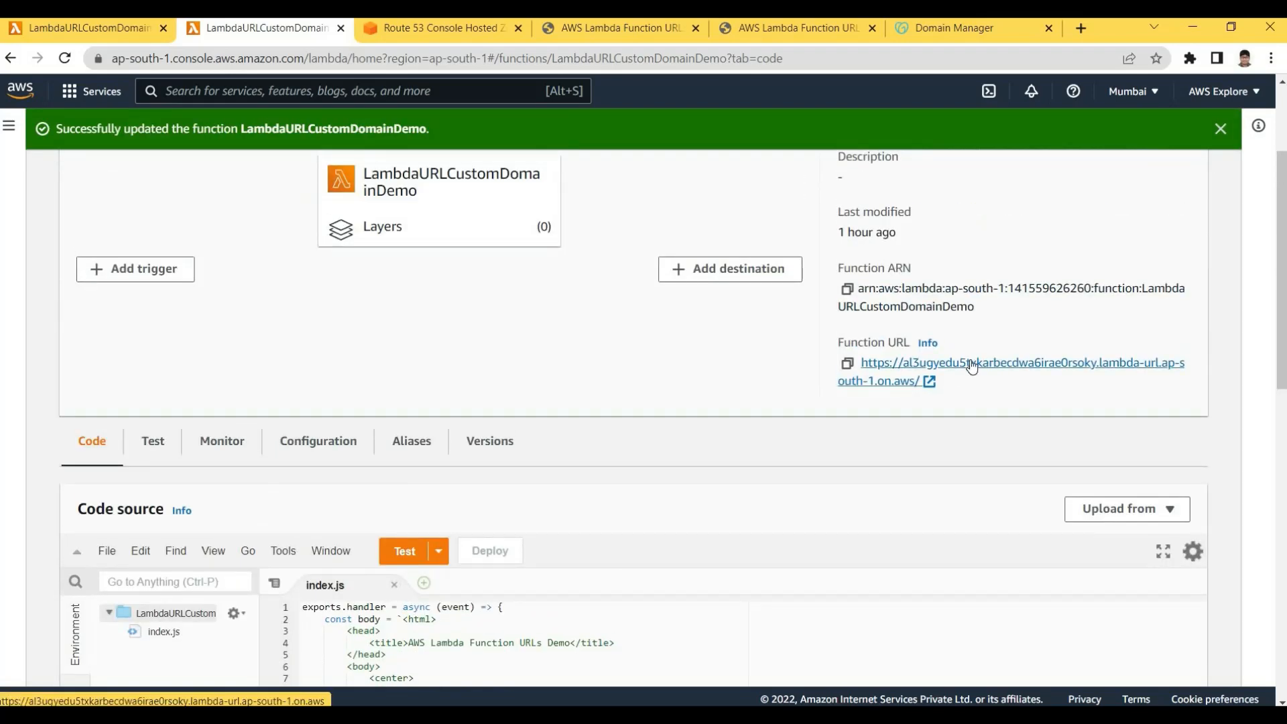
left_click(945, 364, "ctrl")
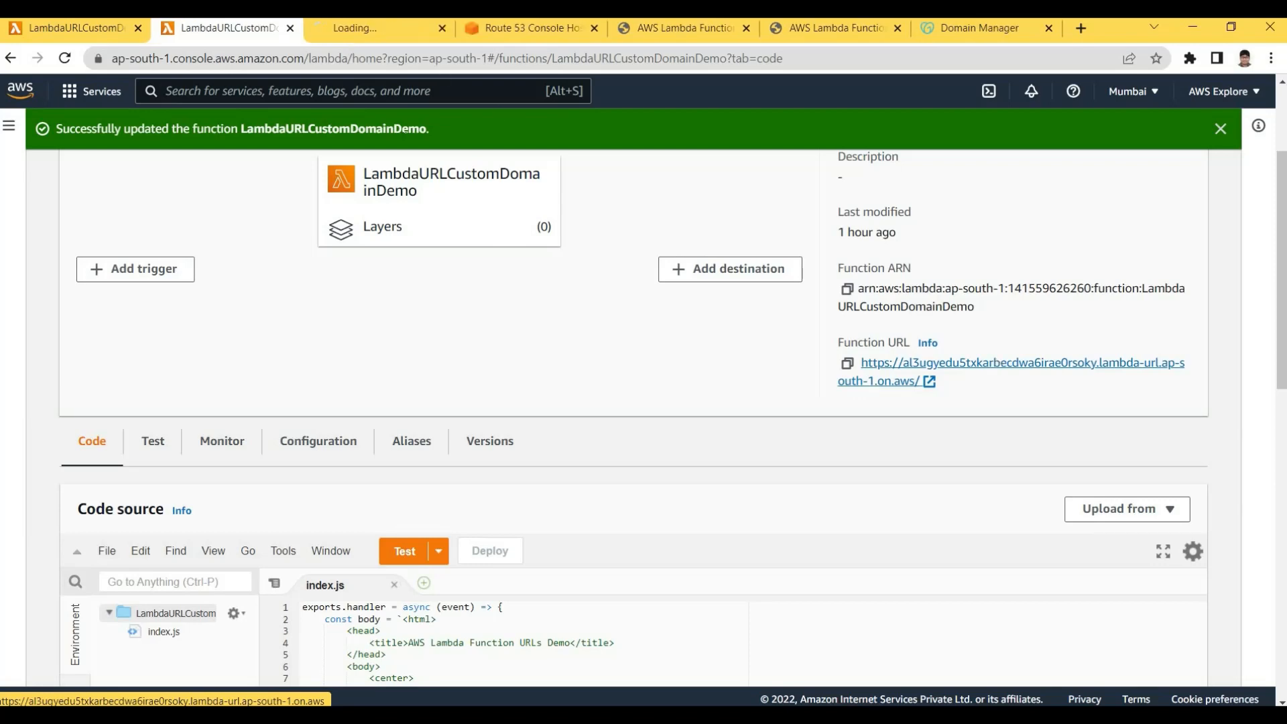
left_click(390, 29)
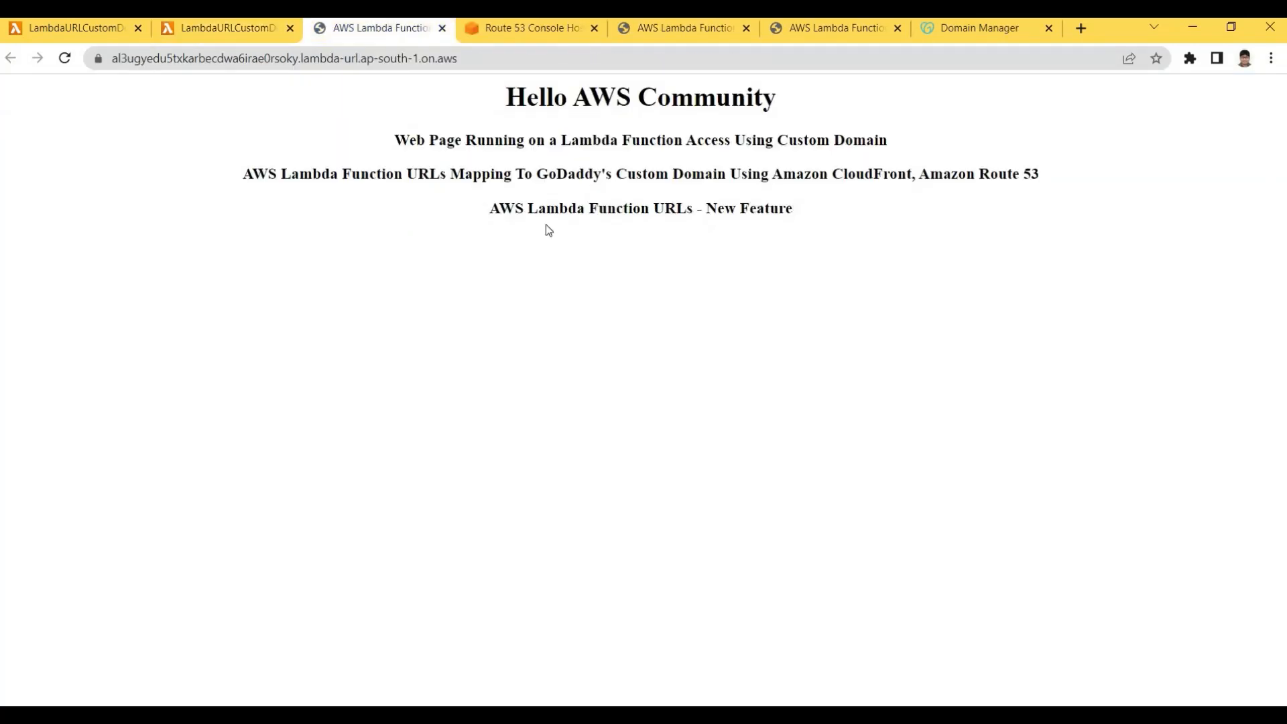
left_click_drag(545, 224, 792, 208)
left_click(468, 207)
Compare the new line 11 in the code with the page's last heading
key("ctrl+shift+Tab")
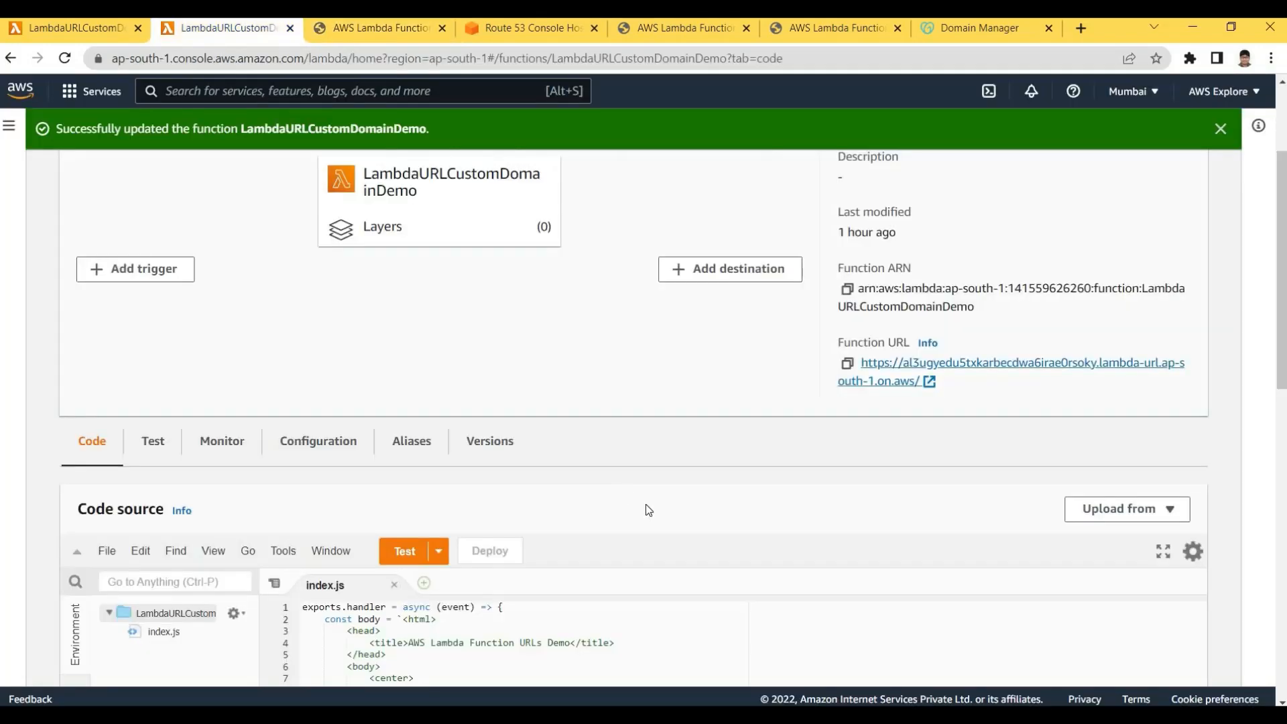
scroll(791, 521, "up", 3)
scroll(790, 521, "down", 2)
scroll(1193, 335, "up", 1)
scroll(1276, 398, "down", 4)
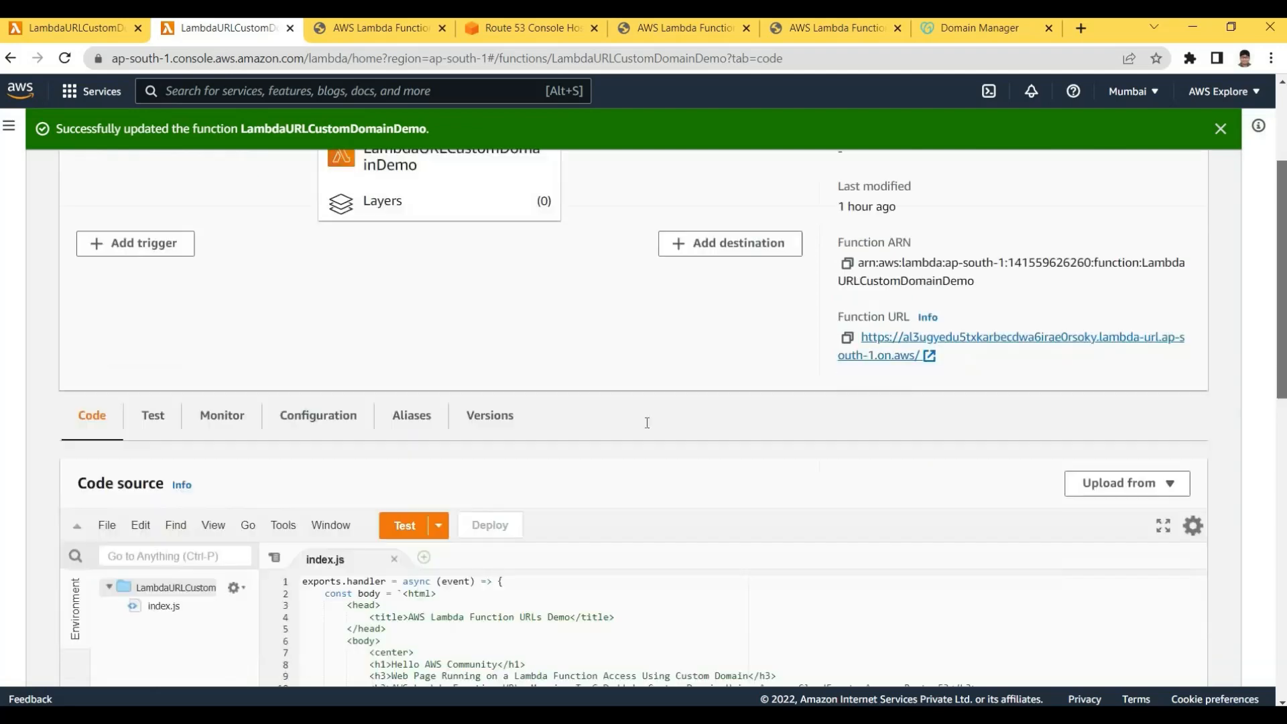
left_click_drag(392, 504, 605, 504)
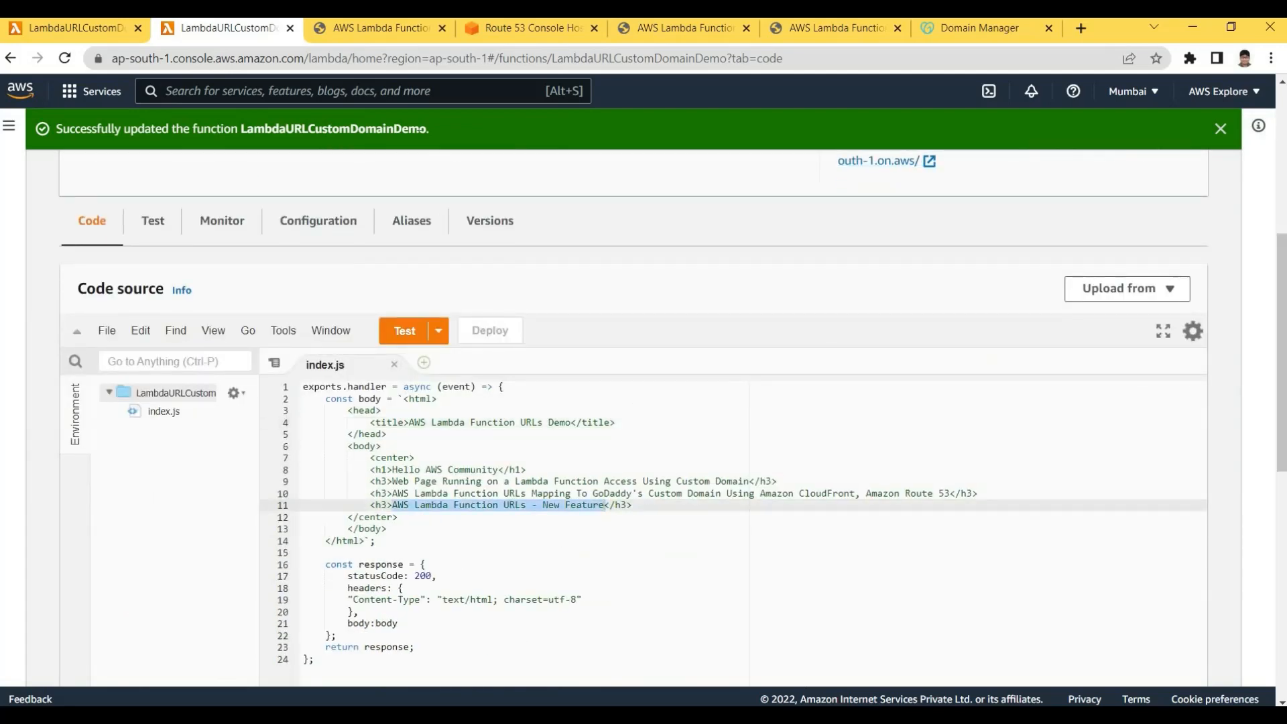
left_click(529, 28)
left_click(379, 30)
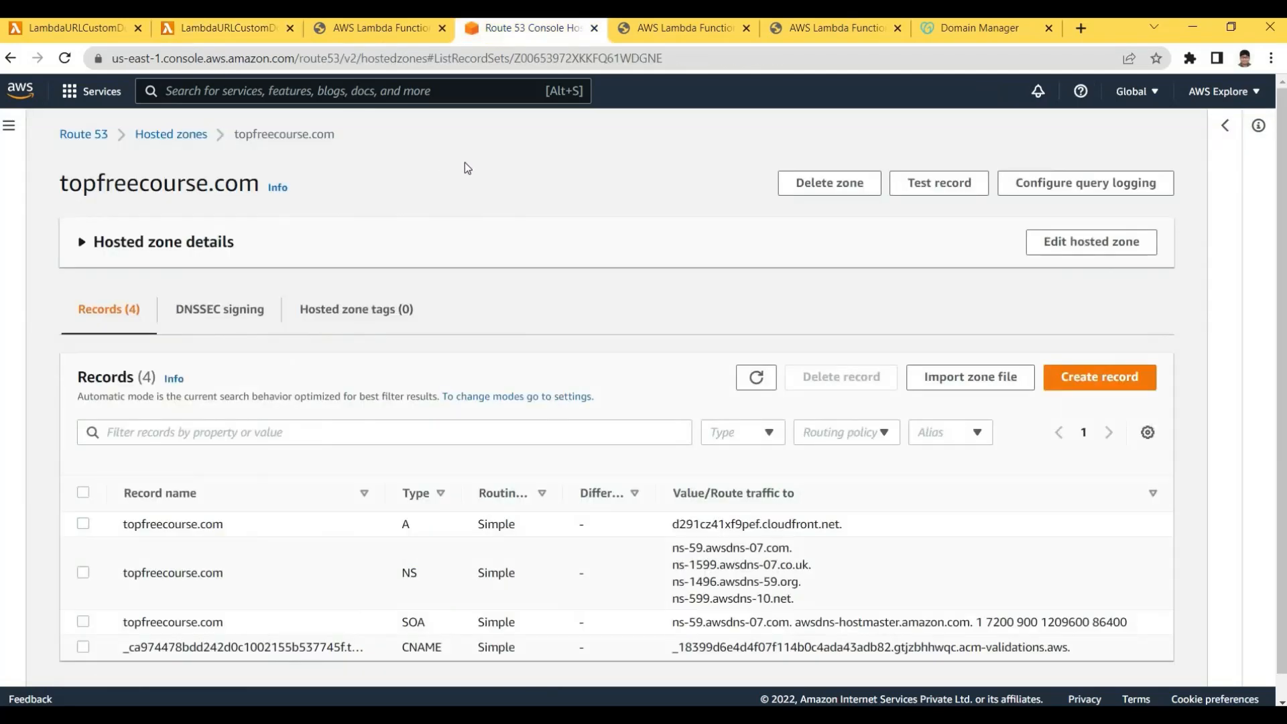
left_click(789, 229)
left_click_drag(490, 209, 793, 211)
left_click(799, 218)
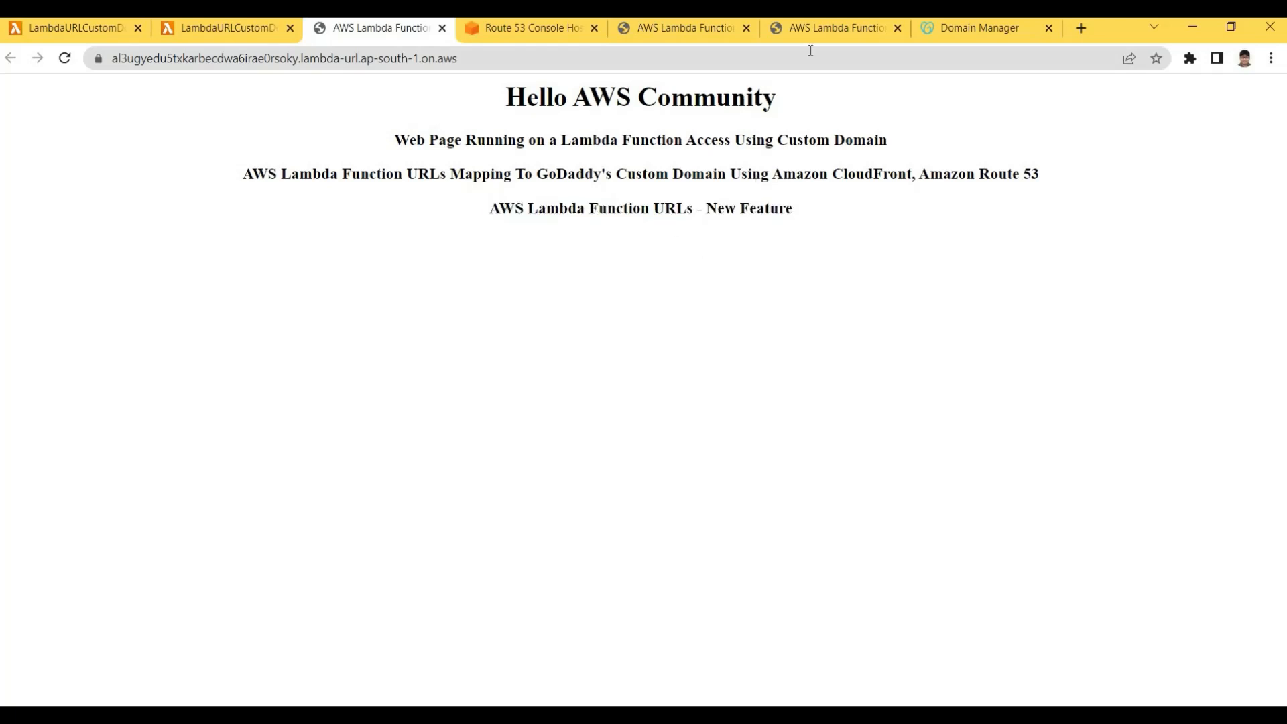
Reload topfreecourse.com several times; the New Feature heading is still missing
left_click(805, 26)
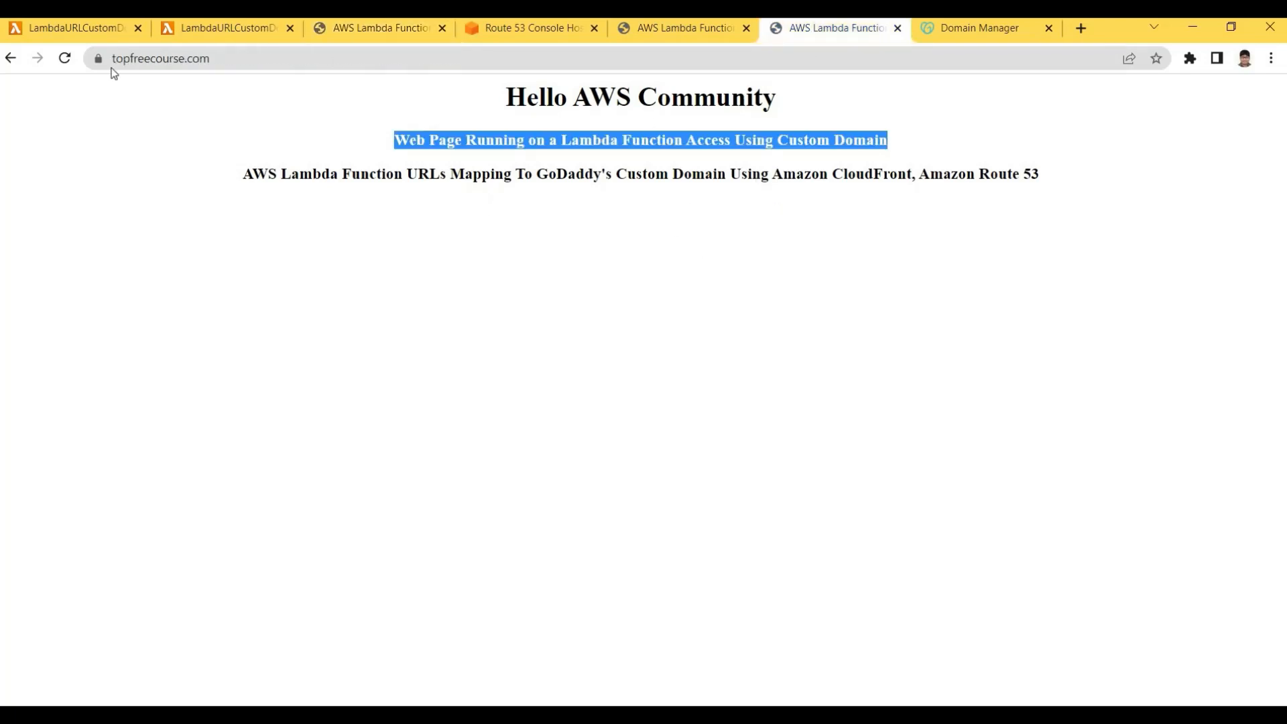
left_click(220, 61)
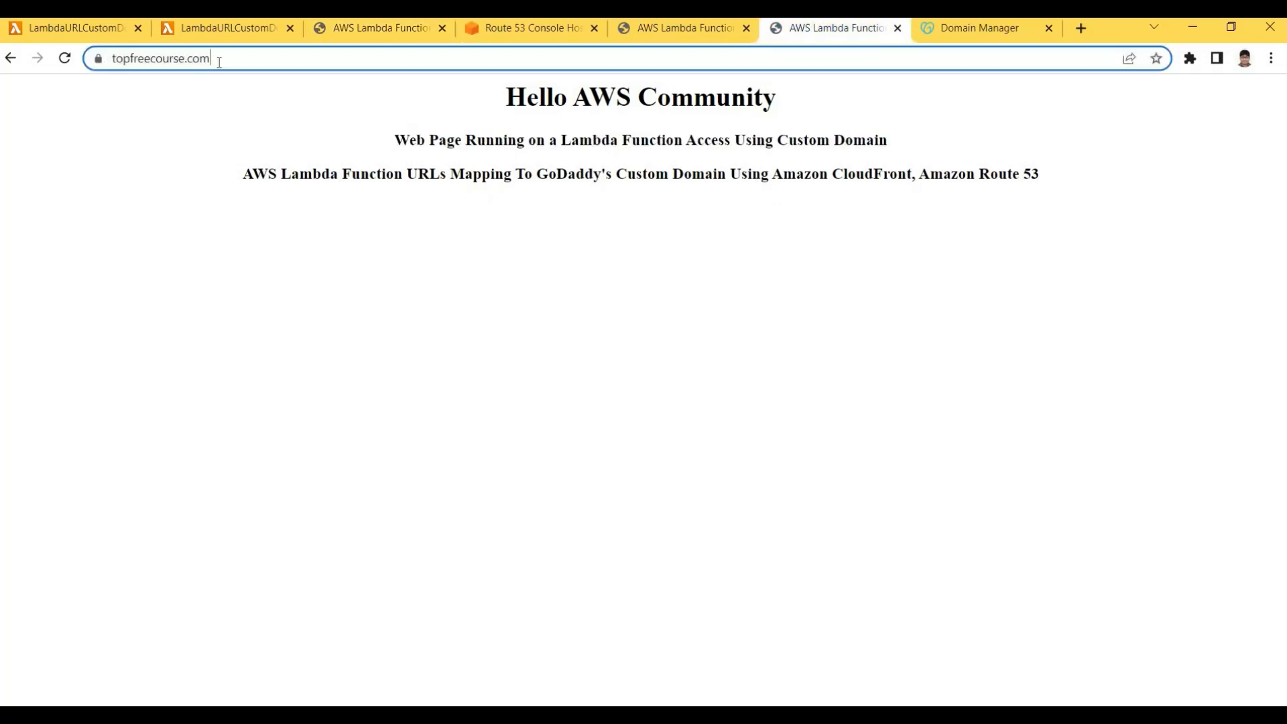
key("Return")
left_click_drag(470, 257, 718, 261)
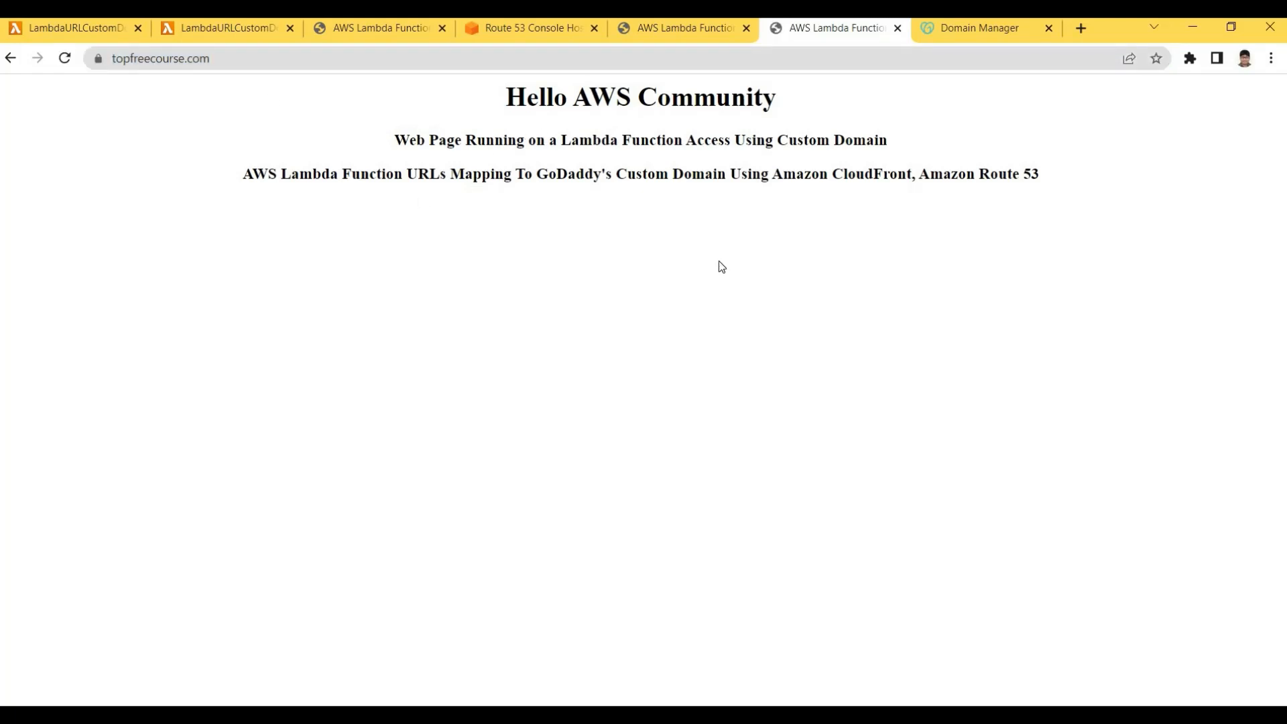
left_click(246, 52)
key("Return")
left_click(262, 63)
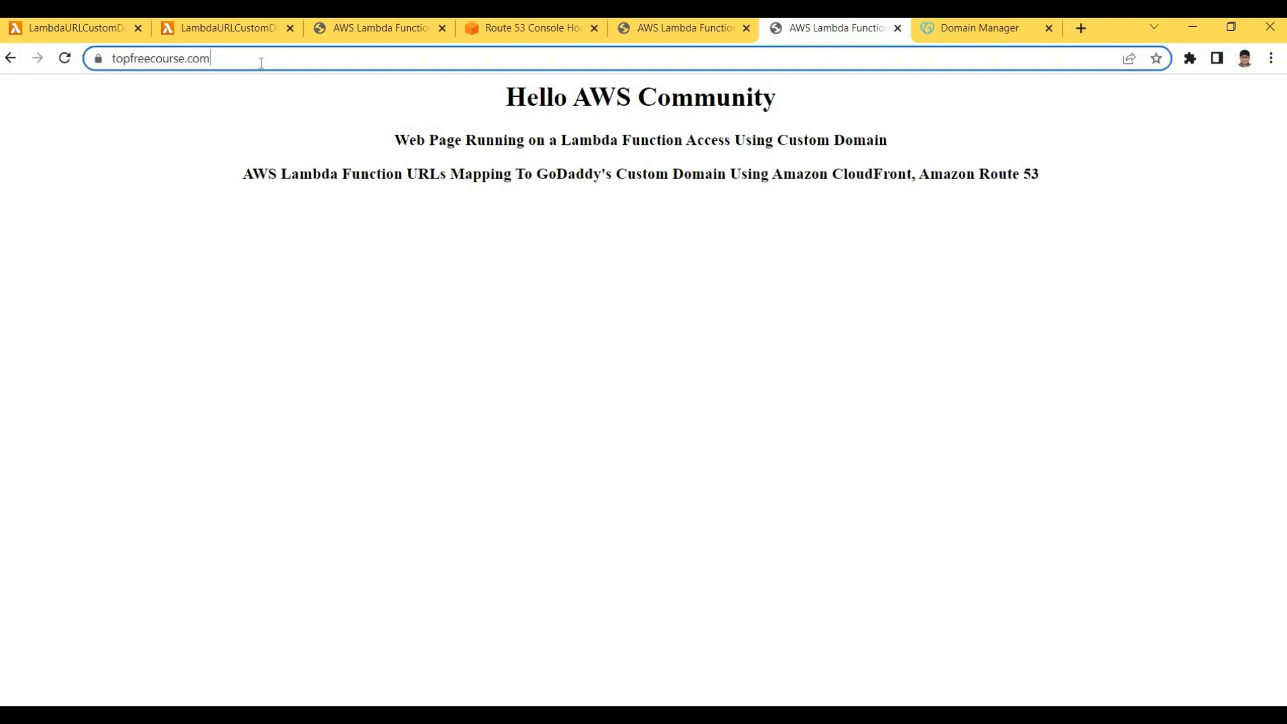
key("Return")
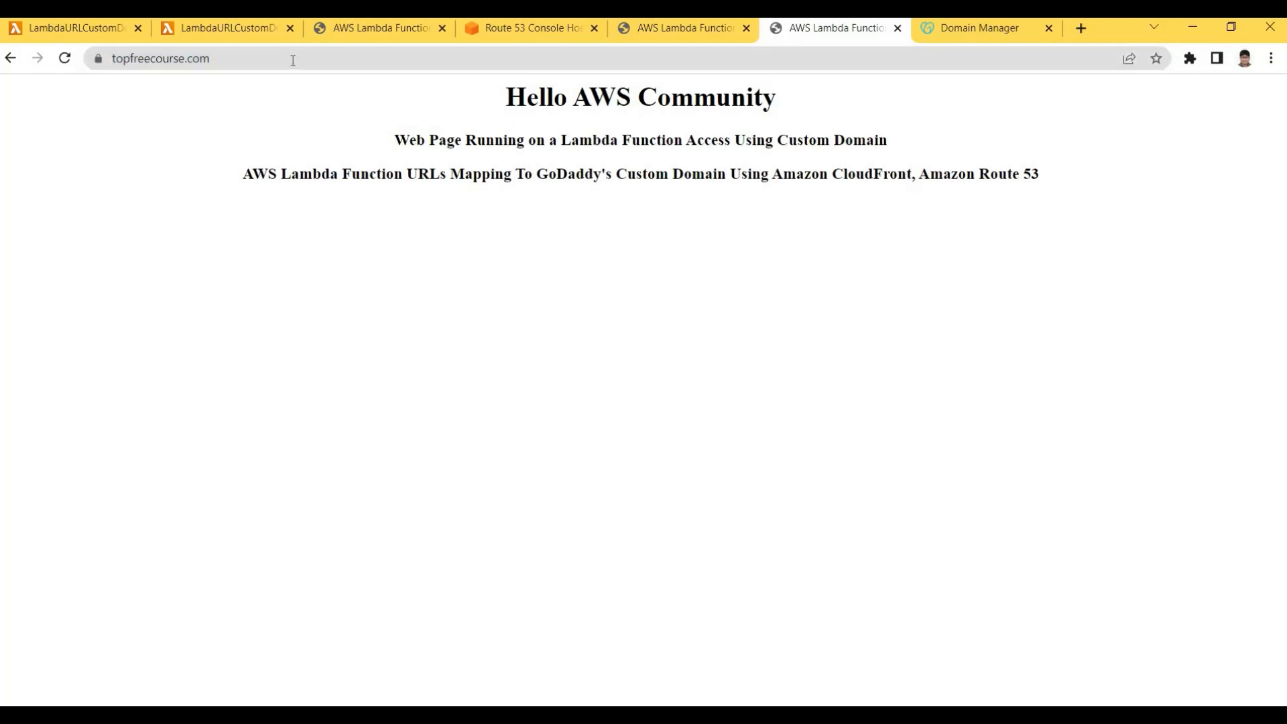
left_click(292, 60)
key("Return")
Open Console Home from the Lambda function tab in a new tab
left_click(339, 30)
left_click(228, 28)
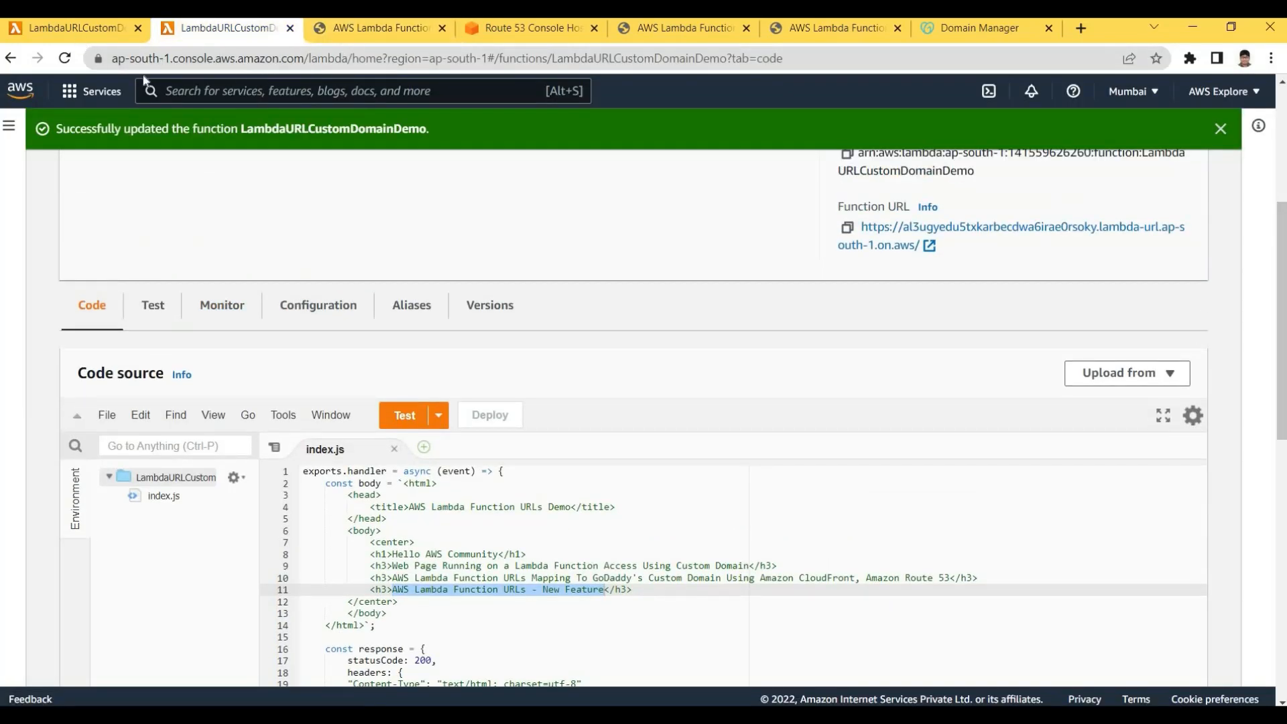
left_click(20, 96, "ctrl")
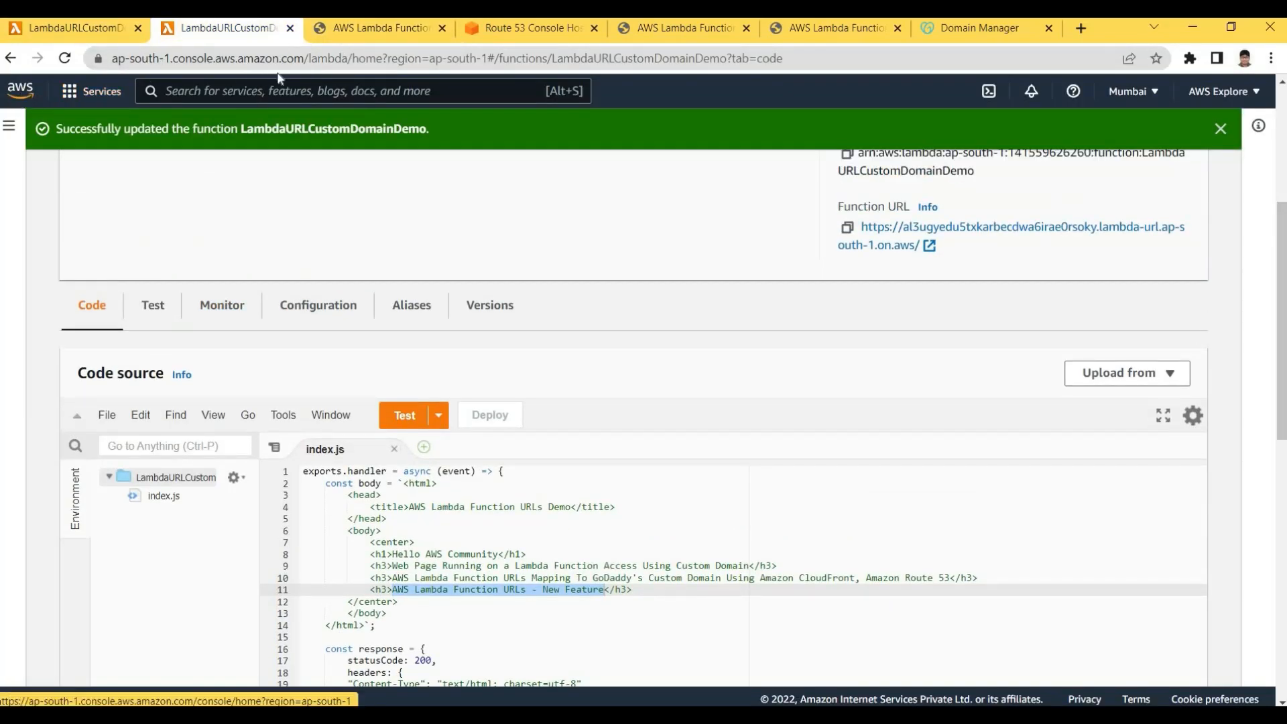
key("ctrl+Tab")
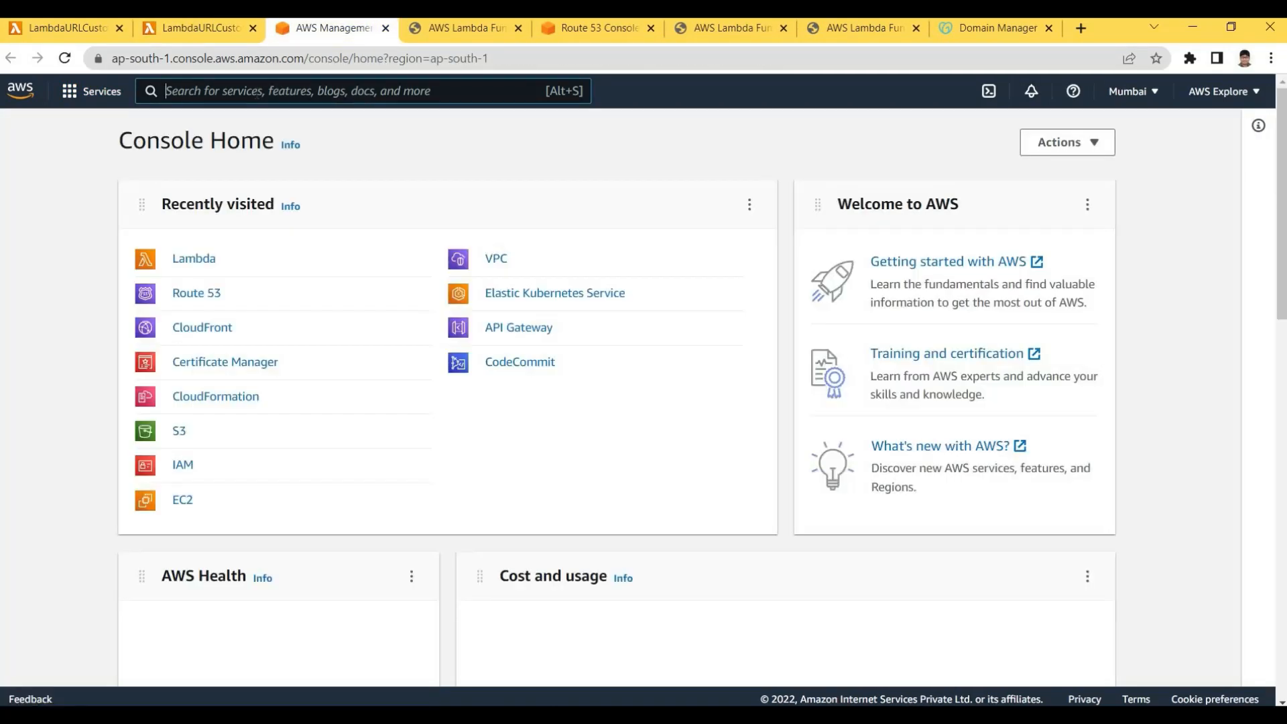
Open CloudFront distribution E28HDZ7V2IAKC8 and copy its cloudfront.net domain name
left_click(257, 93)
type("cloud")
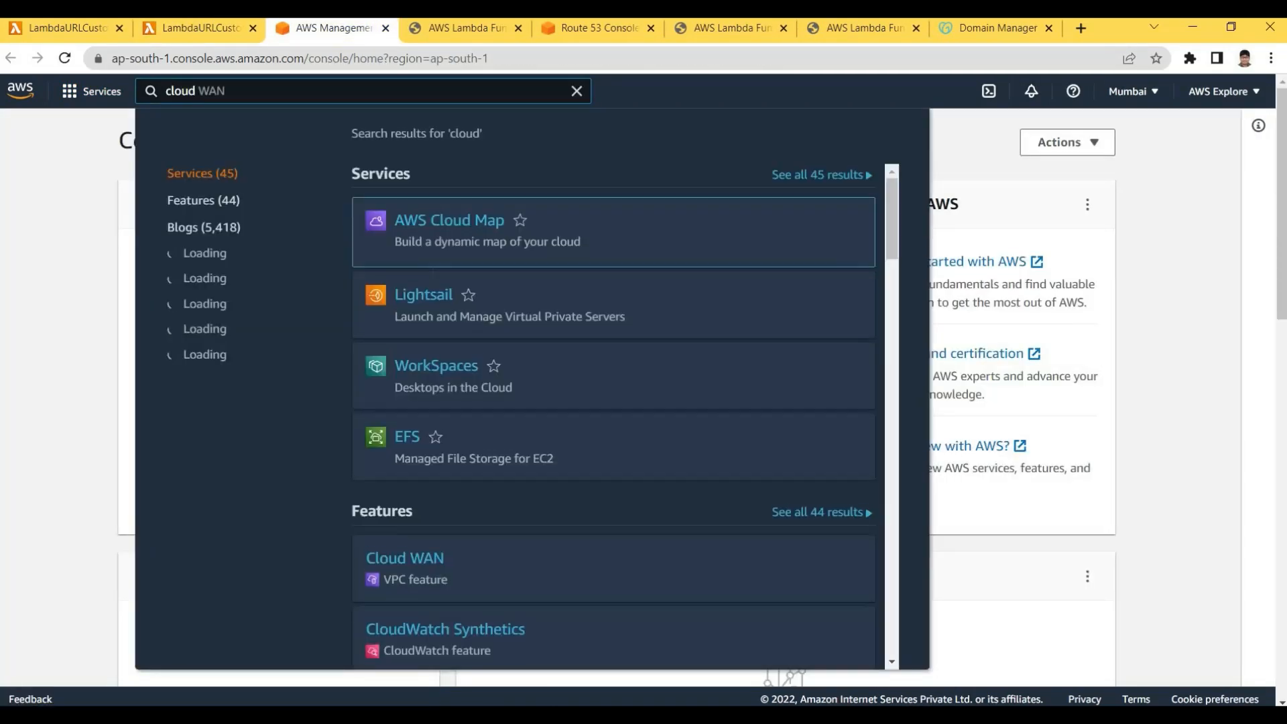
type("f")
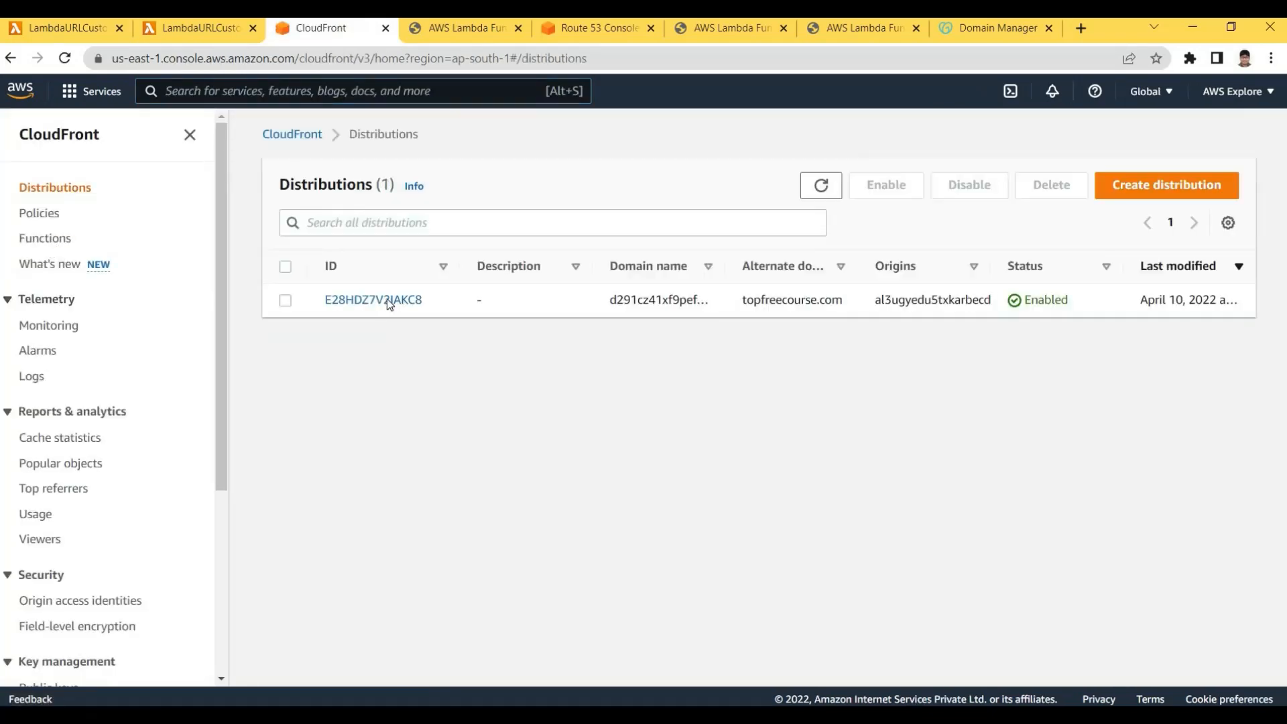
left_click(389, 302)
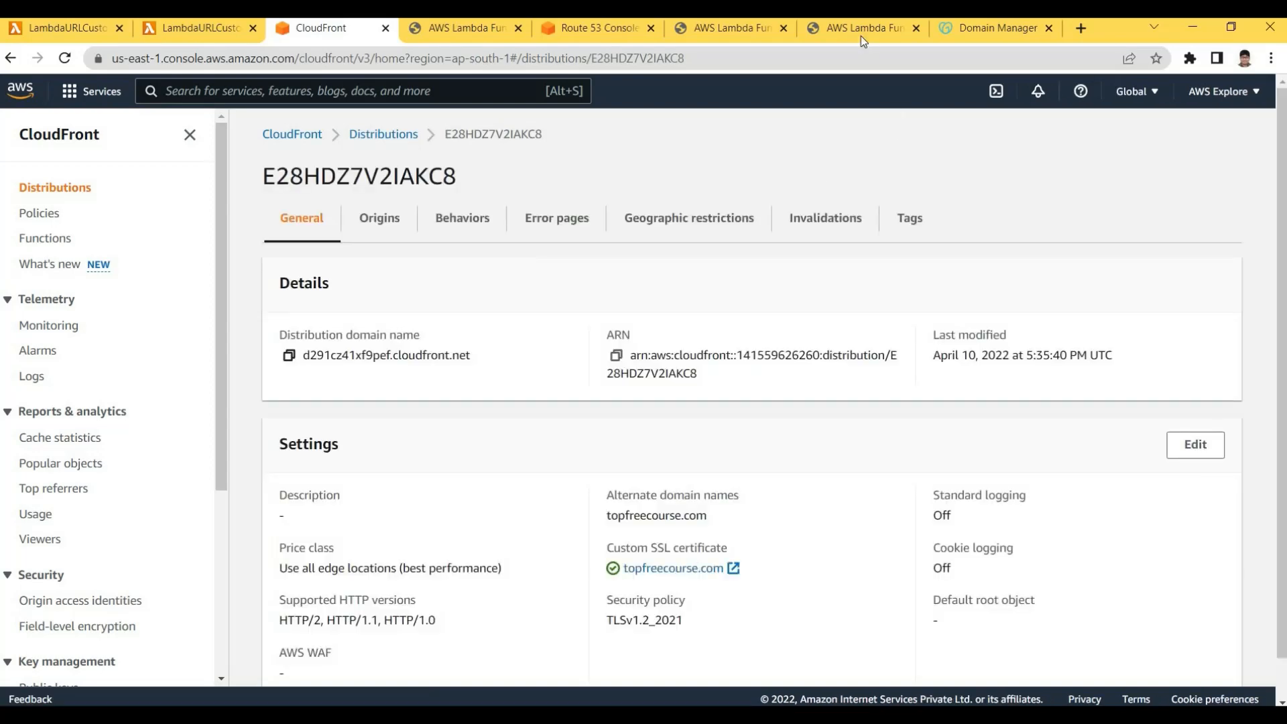
left_click(289, 355)
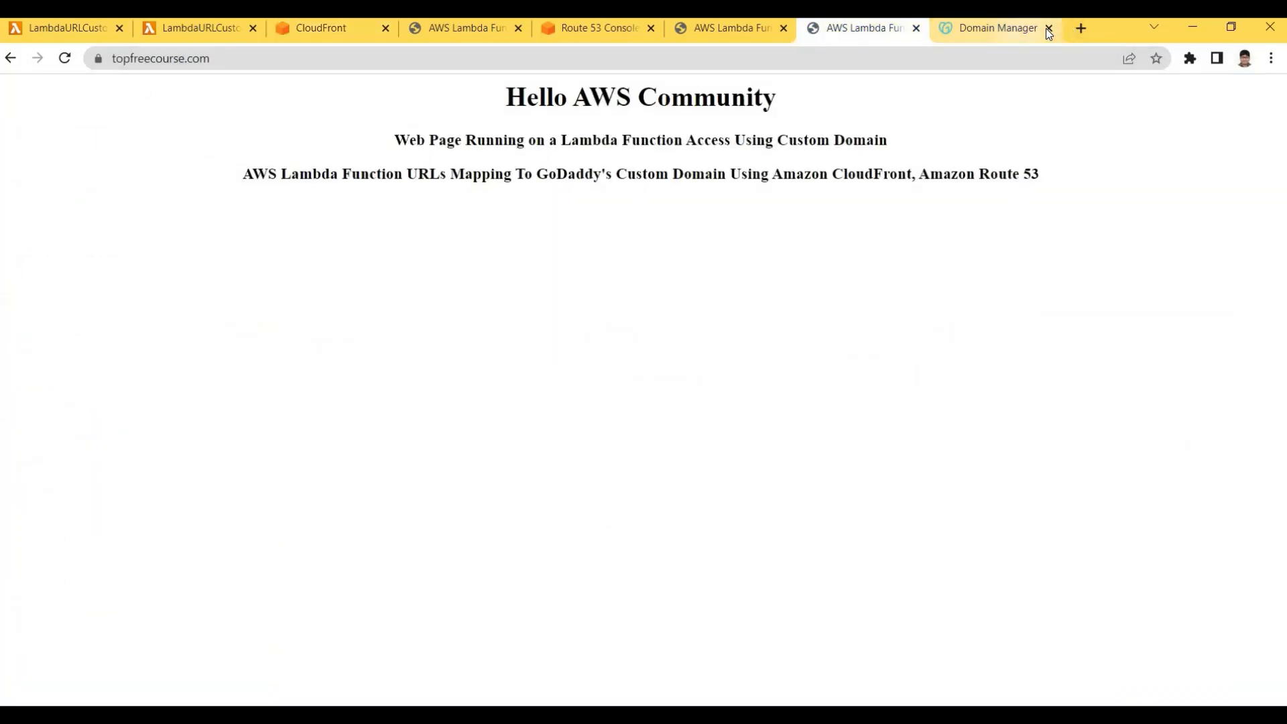
Load the copied cloudfront.net domain in a new browser tab and point out its address
left_click(1080, 30)
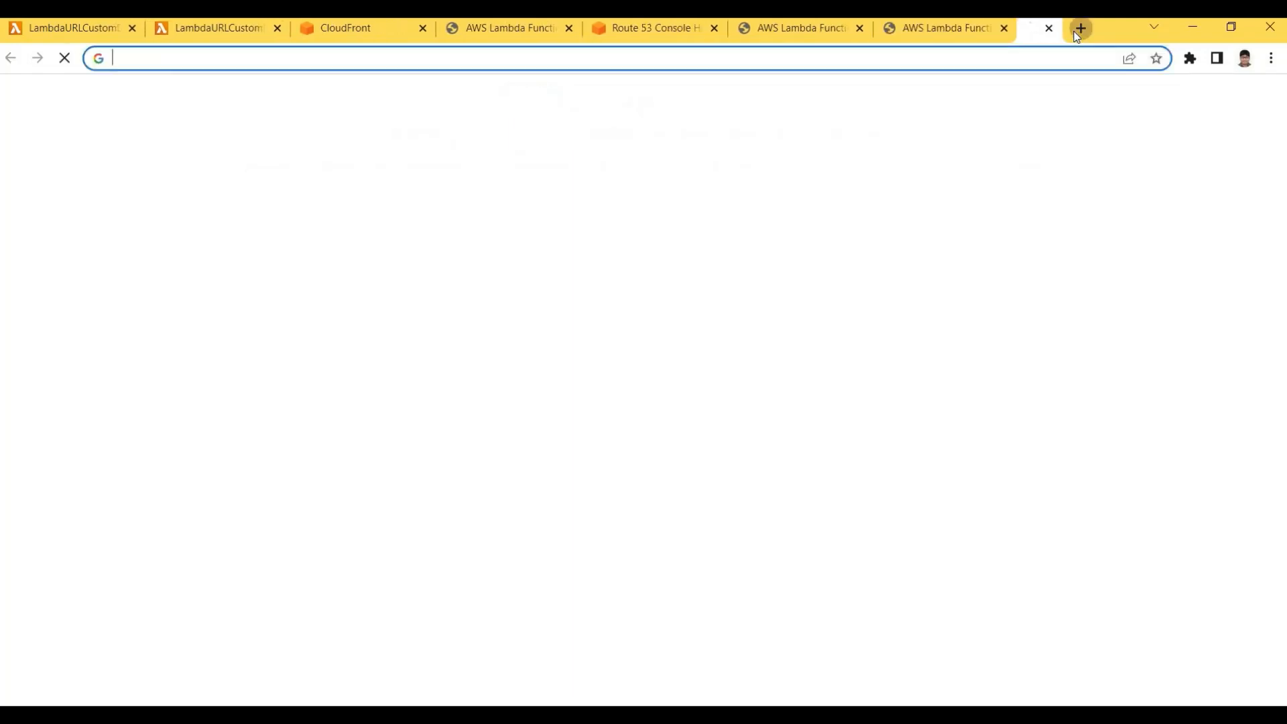
key("ctrl+v")
key("Return")
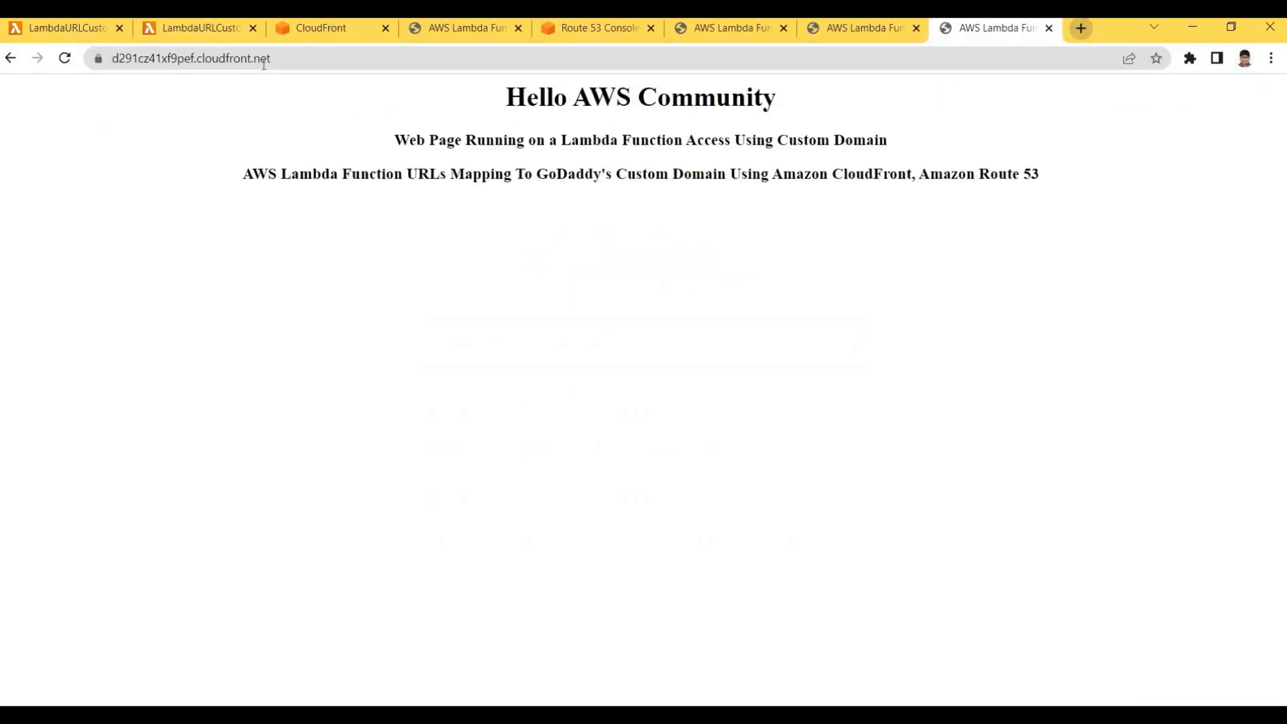
left_click(152, 58)
left_click(280, 59)
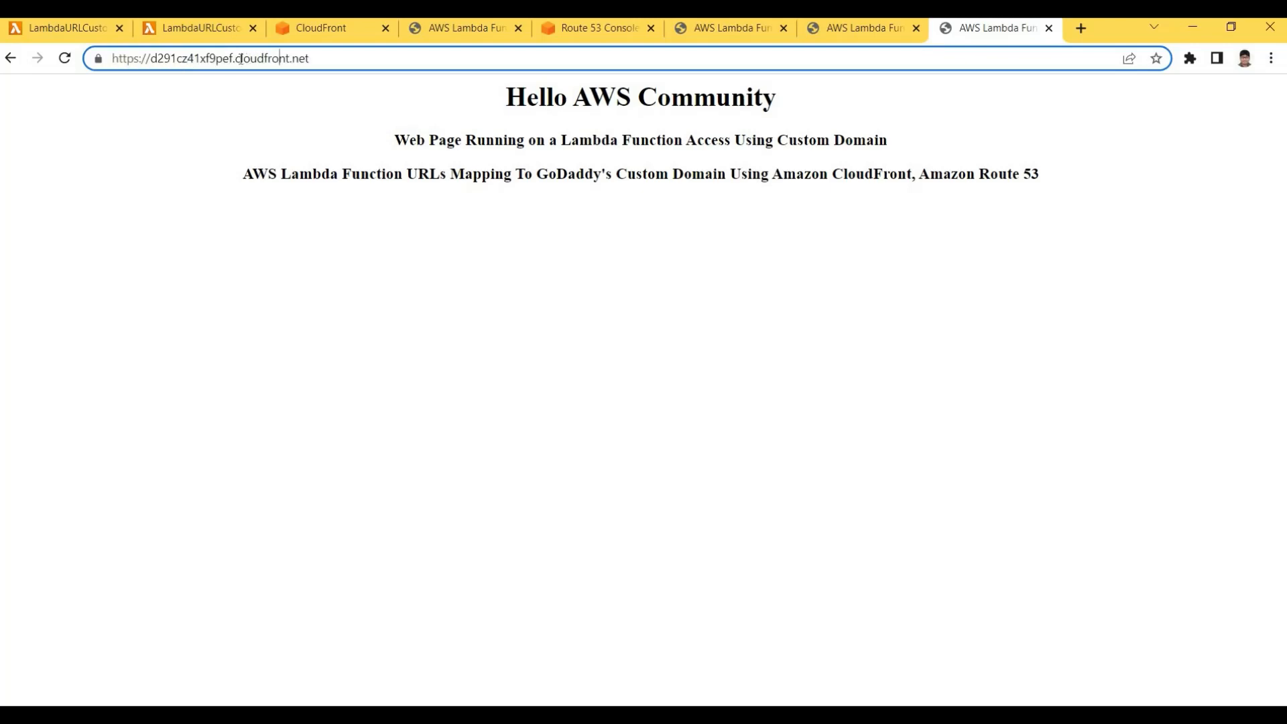
double_click(280, 59)
left_click(445, 59)
left_click(576, 190)
left_click(1083, 227)
left_click_drag(375, 96, 336, 43)
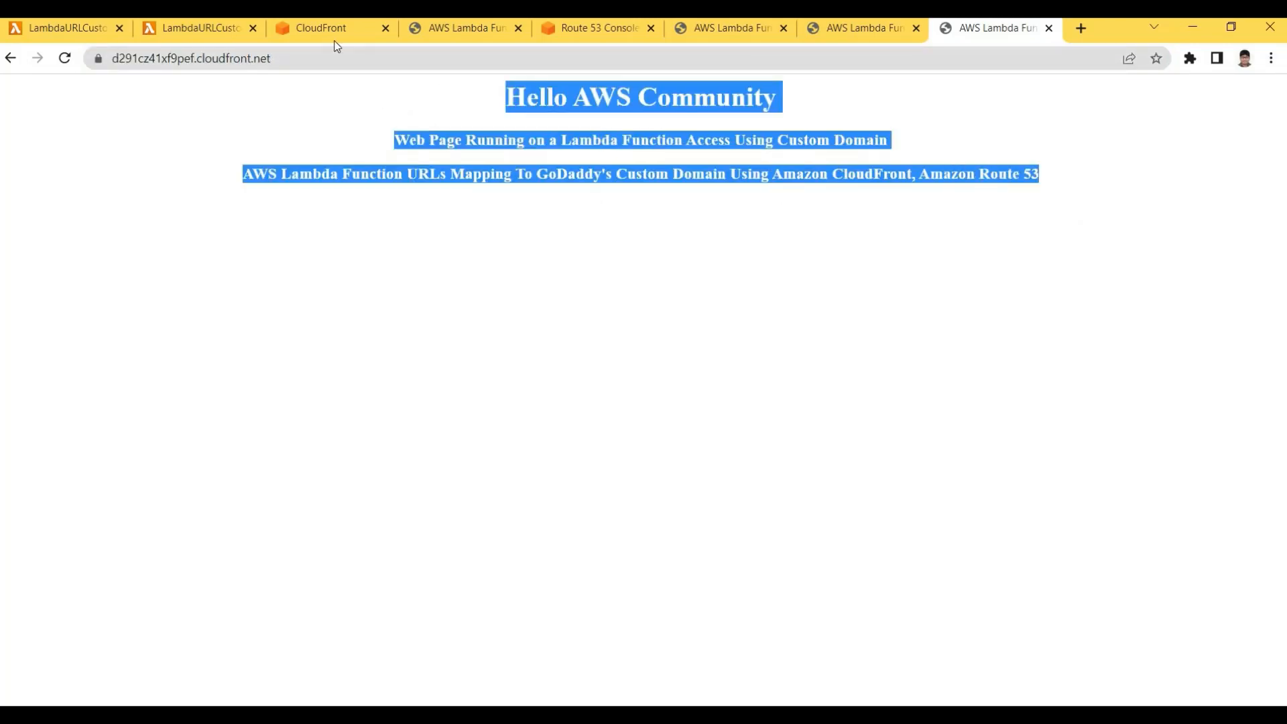
Compare with the Lambda URL tab, which shows the new Lambda Function URLs heading
left_click(480, 212)
left_click_drag(706, 176, 747, 213)
left_click(517, 213)
left_click(464, 28)
left_click(769, 215)
left_click_drag(499, 210, 808, 229)
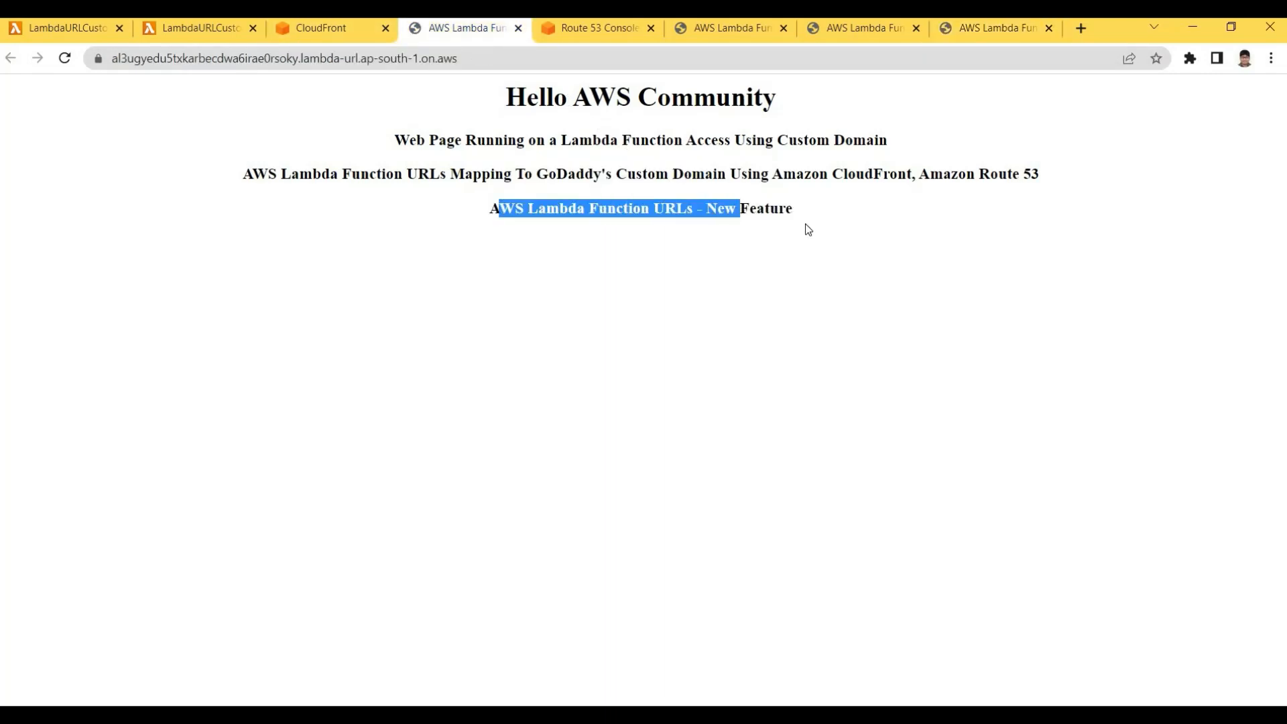
left_click(871, 30)
left_click(996, 30)
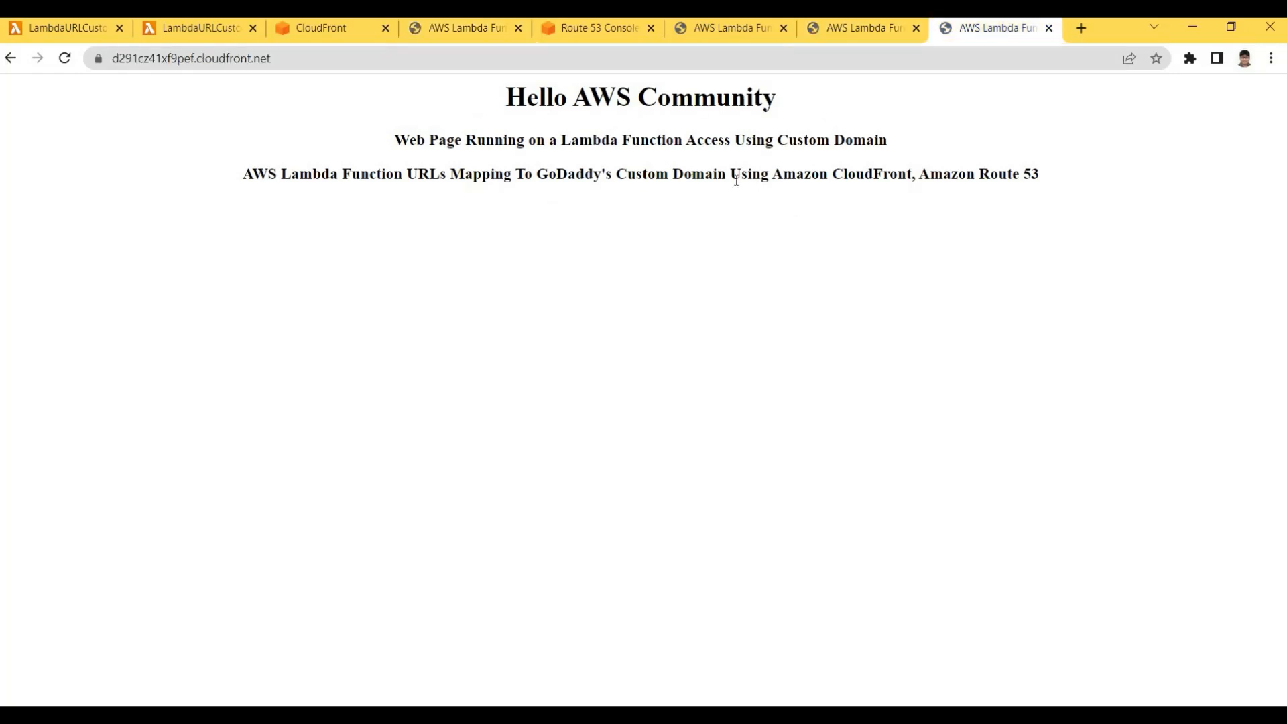
Show the cloudfront.net page has only three headings, then return to the distribution details
left_click_drag(462, 105, 1056, 184)
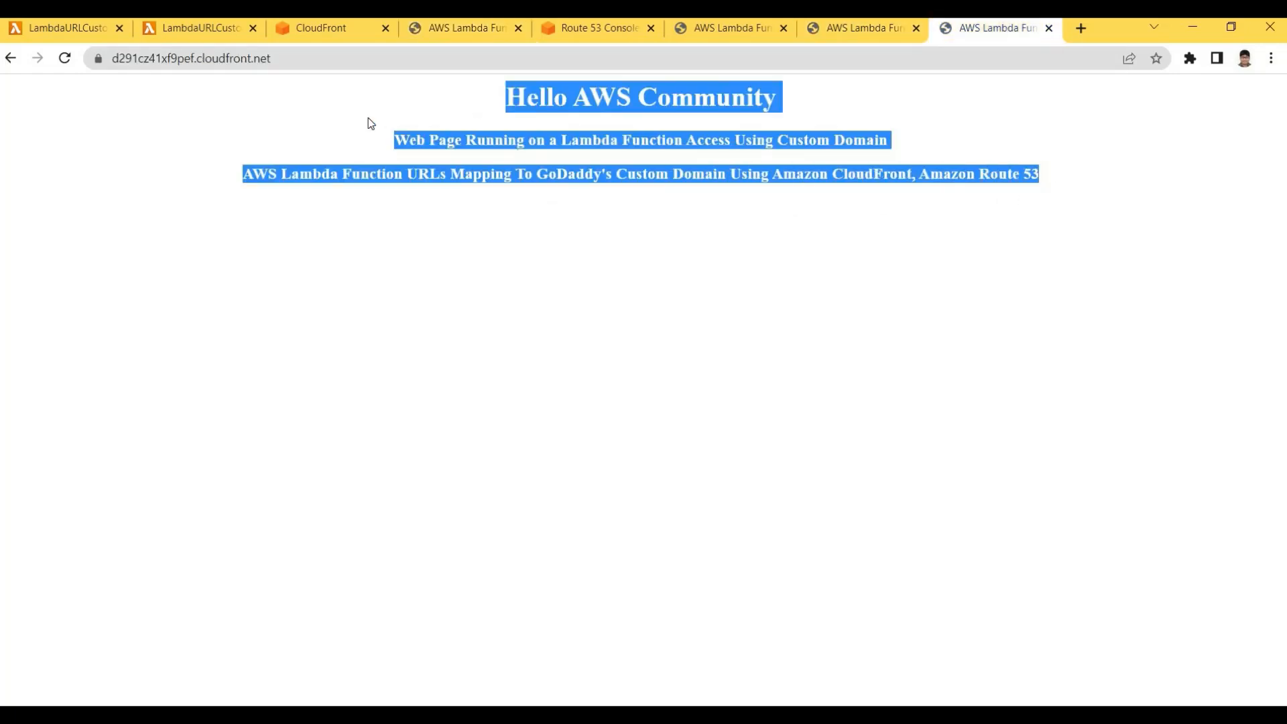
left_click_drag(494, 99, 1018, 220)
left_click(1098, 222)
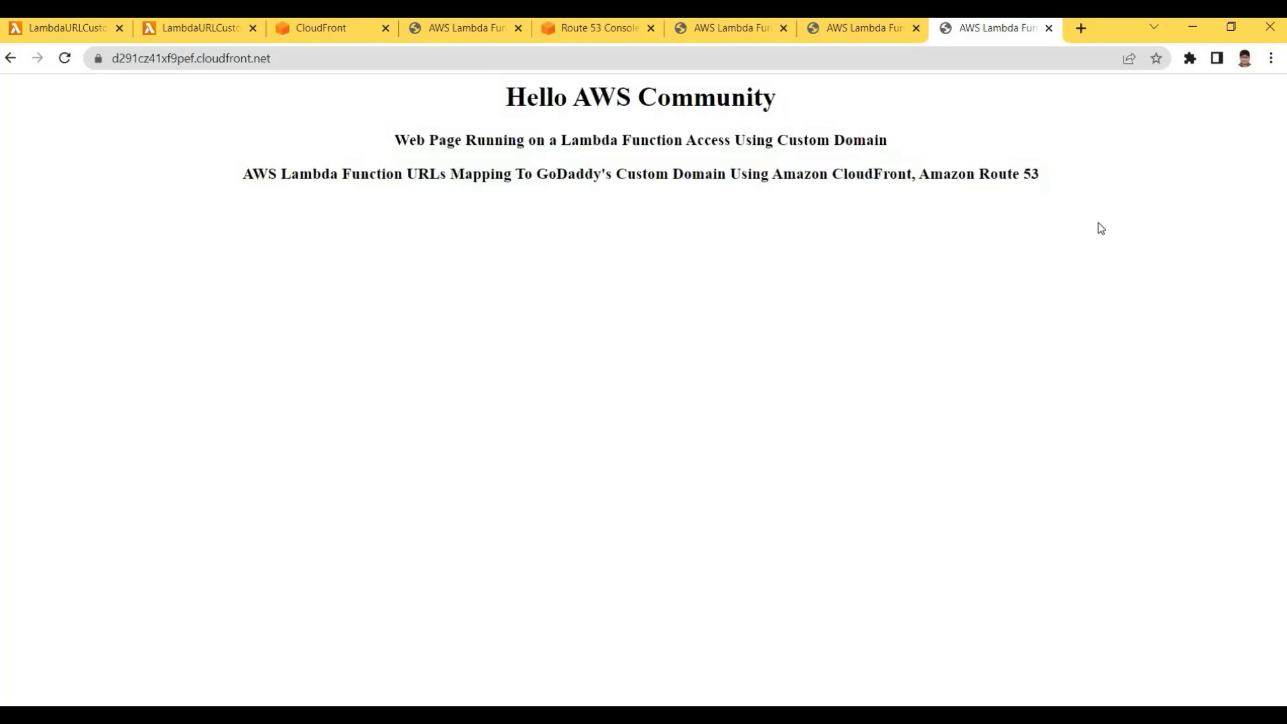
left_click_drag(501, 101, 1046, 185)
left_click(494, 112)
left_click(1084, 225)
left_click(500, 101)
left_click_drag(870, 181, 506, 97)
left_click(560, 98)
left_click_drag(1130, 182, 493, 115)
left_click(870, 171)
left_click_drag(871, 170, 496, 104)
left_click(449, 128)
left_click_drag(1059, 176, 304, 34)
left_click(304, 171)
left_click(324, 28)
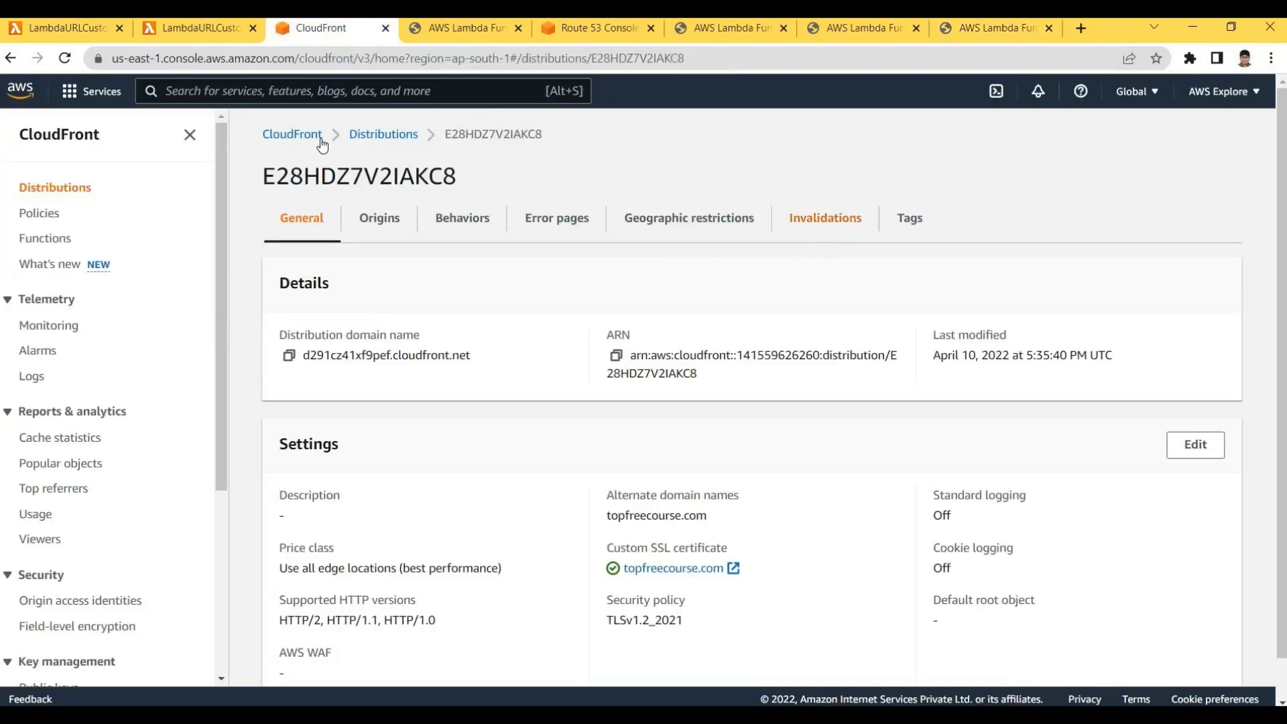
Create a cache invalidation for object path /* on distribution E28HDZ7V2IAKC8
left_click(299, 136)
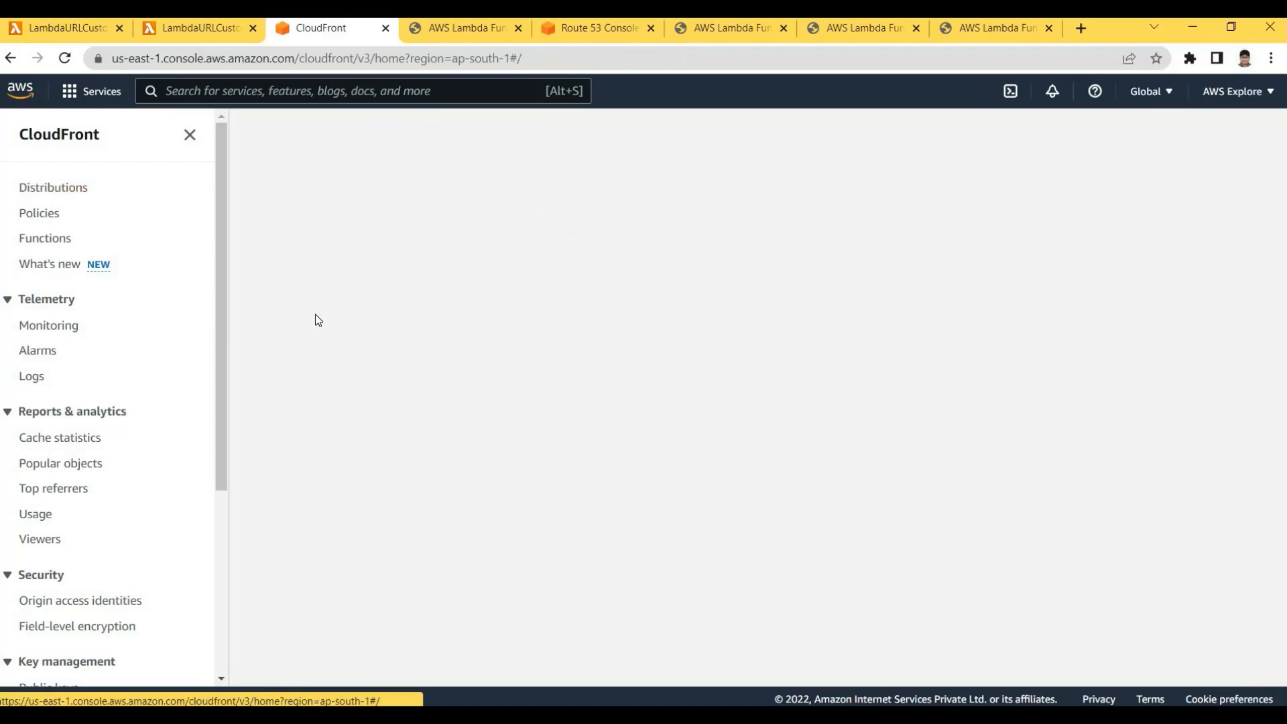
left_click(394, 302)
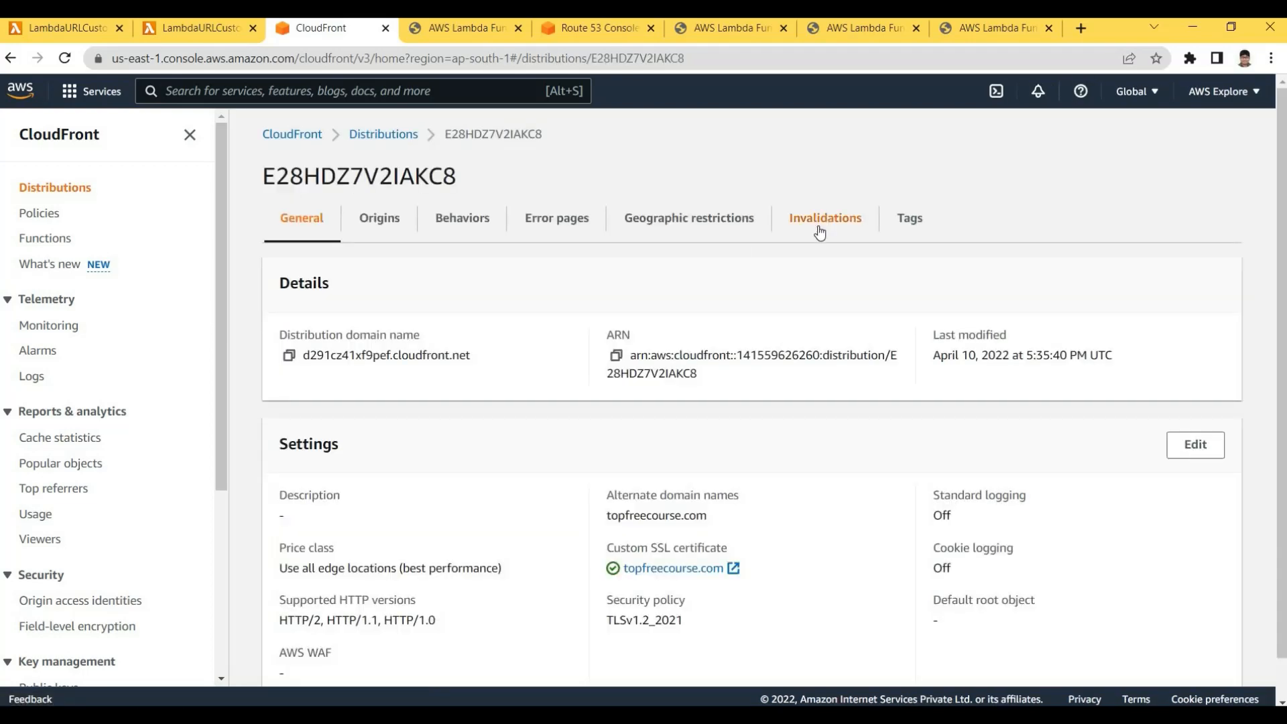
left_click(819, 233)
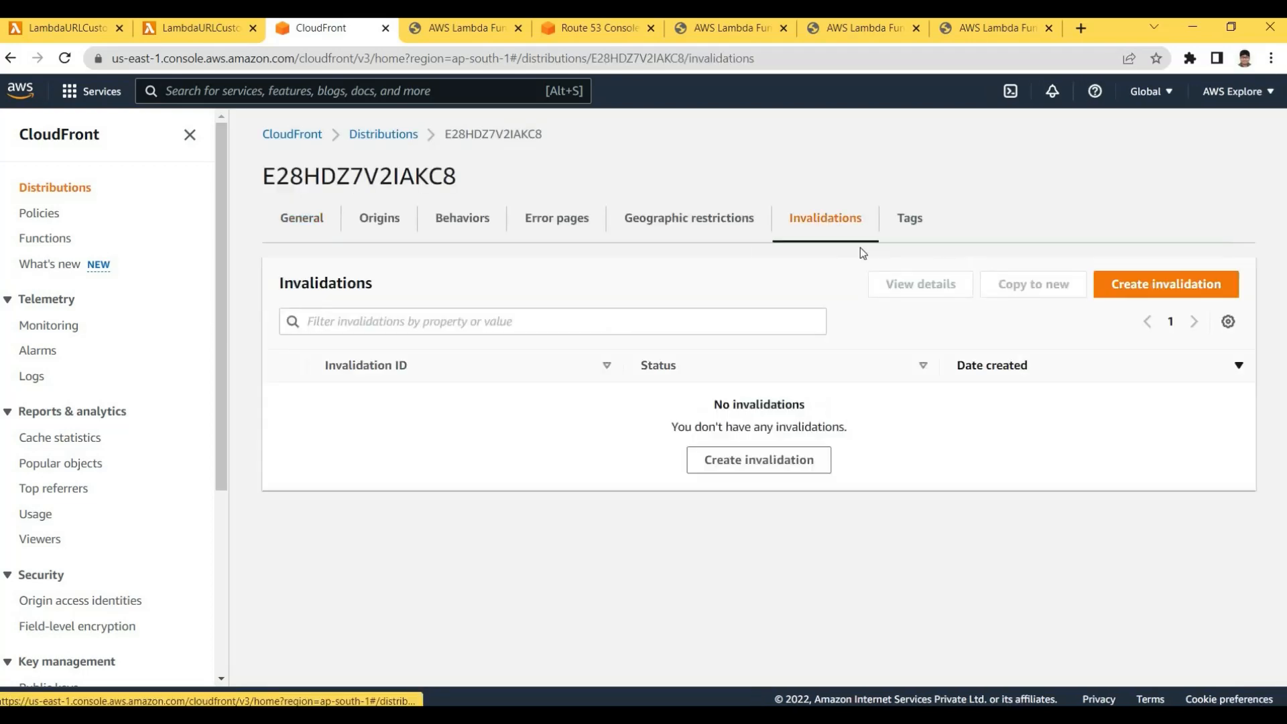
left_click(1145, 292)
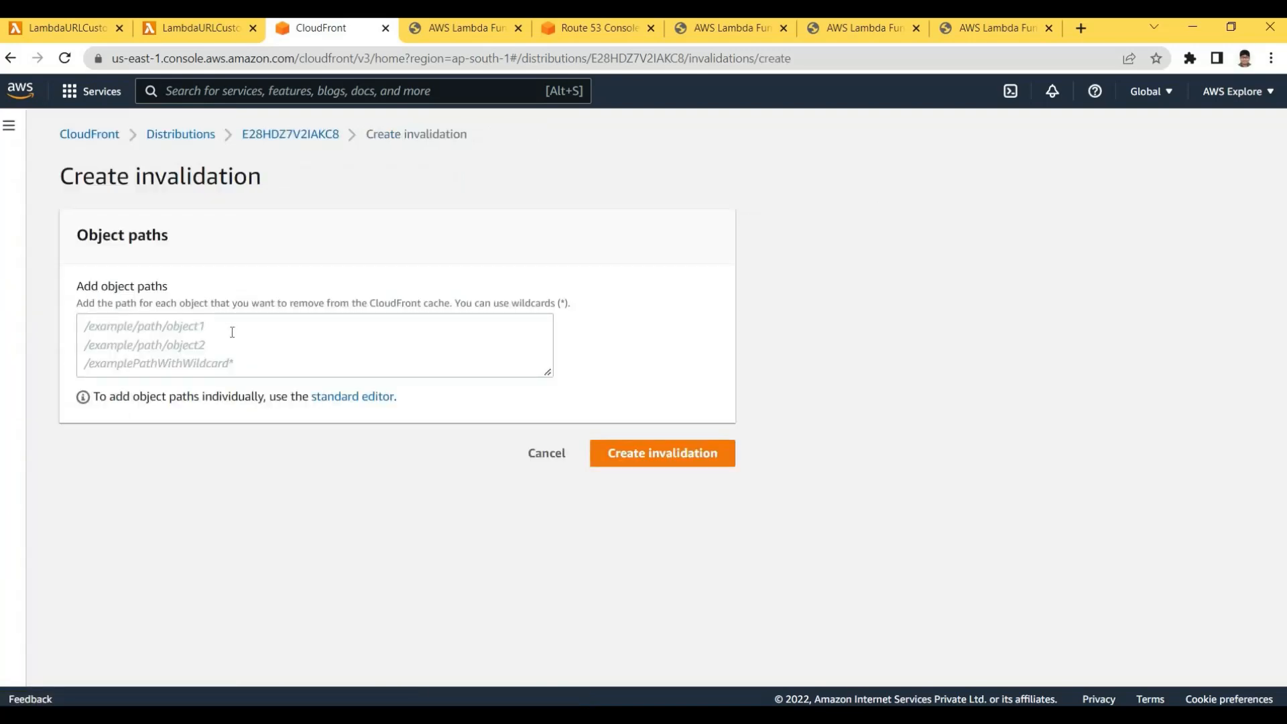
left_click(231, 333)
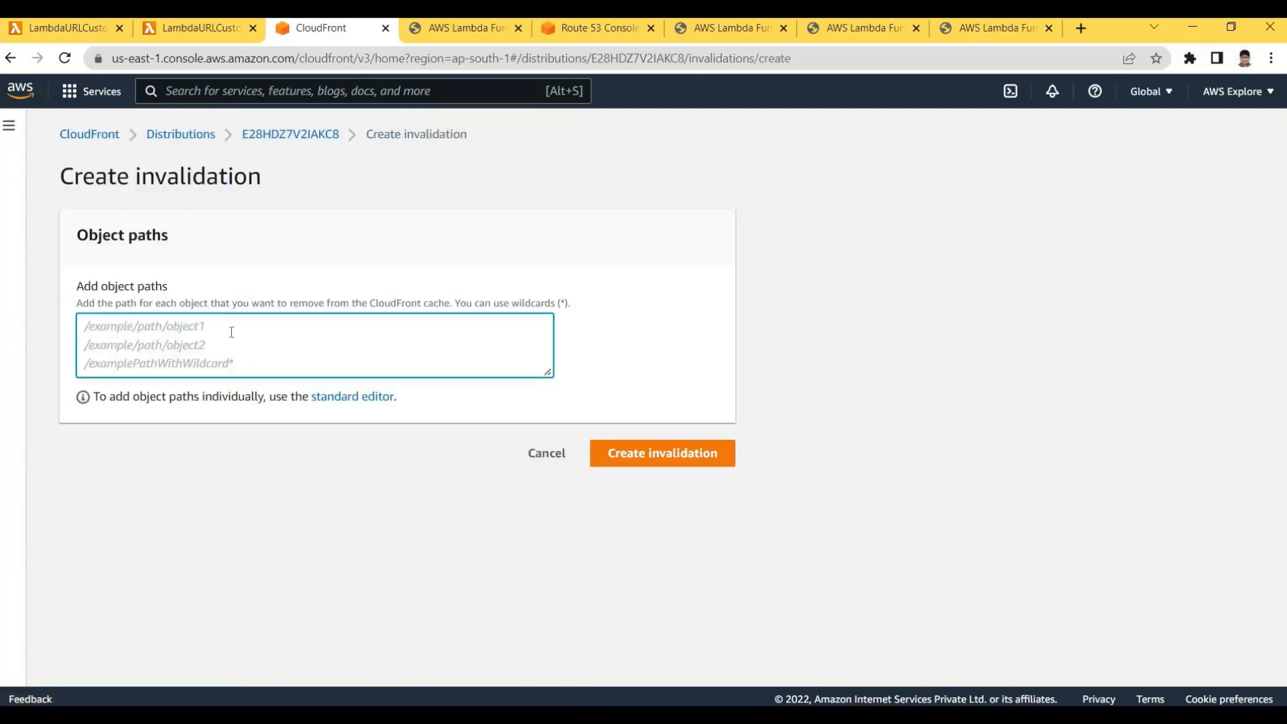
type("/")
key("BackSpace")
type("/*")
key("ctrl+a")
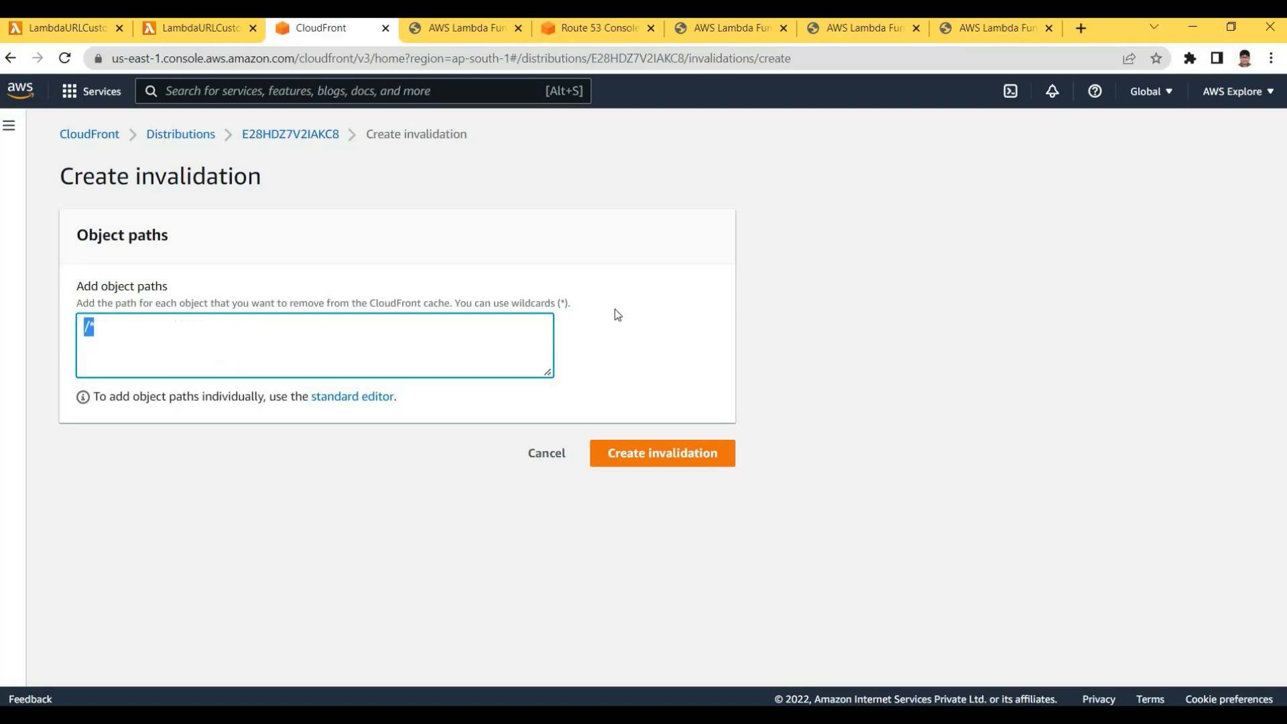
left_click(308, 384)
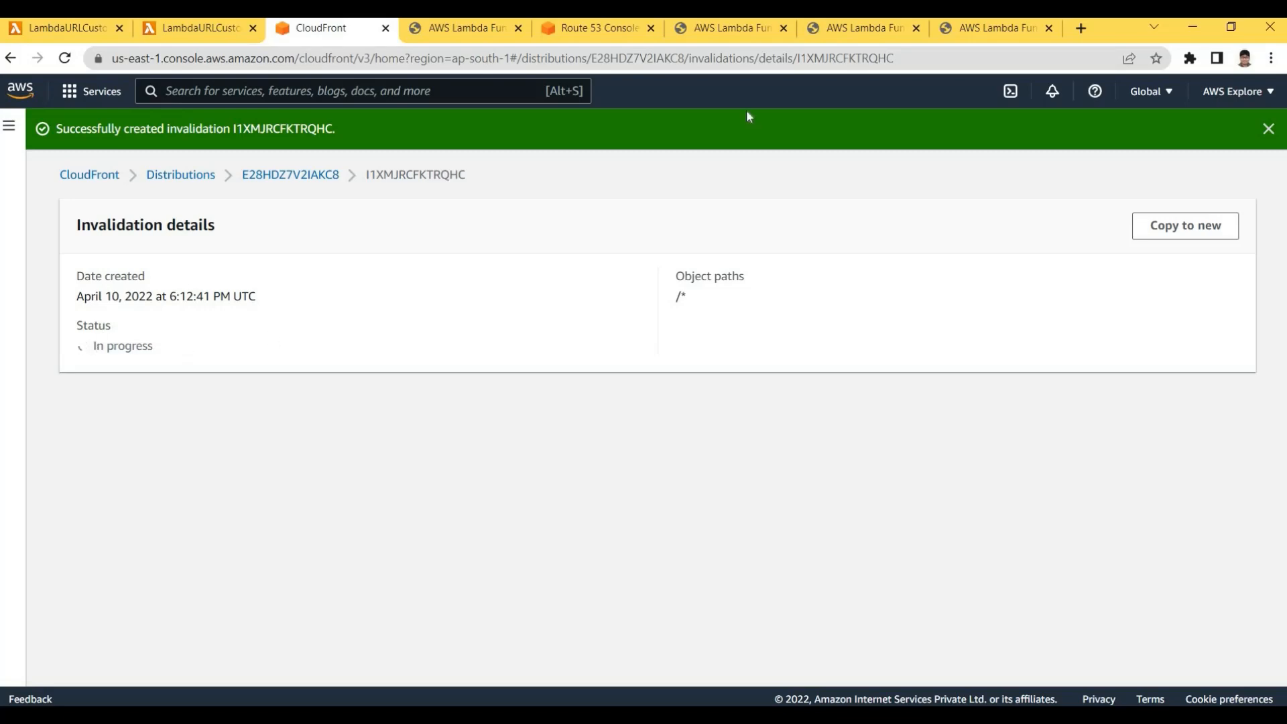
Look over the topfreecourse.com, Lambda URL and cloudfront.net tabs while the invalidation runs
key("ctrl+7")
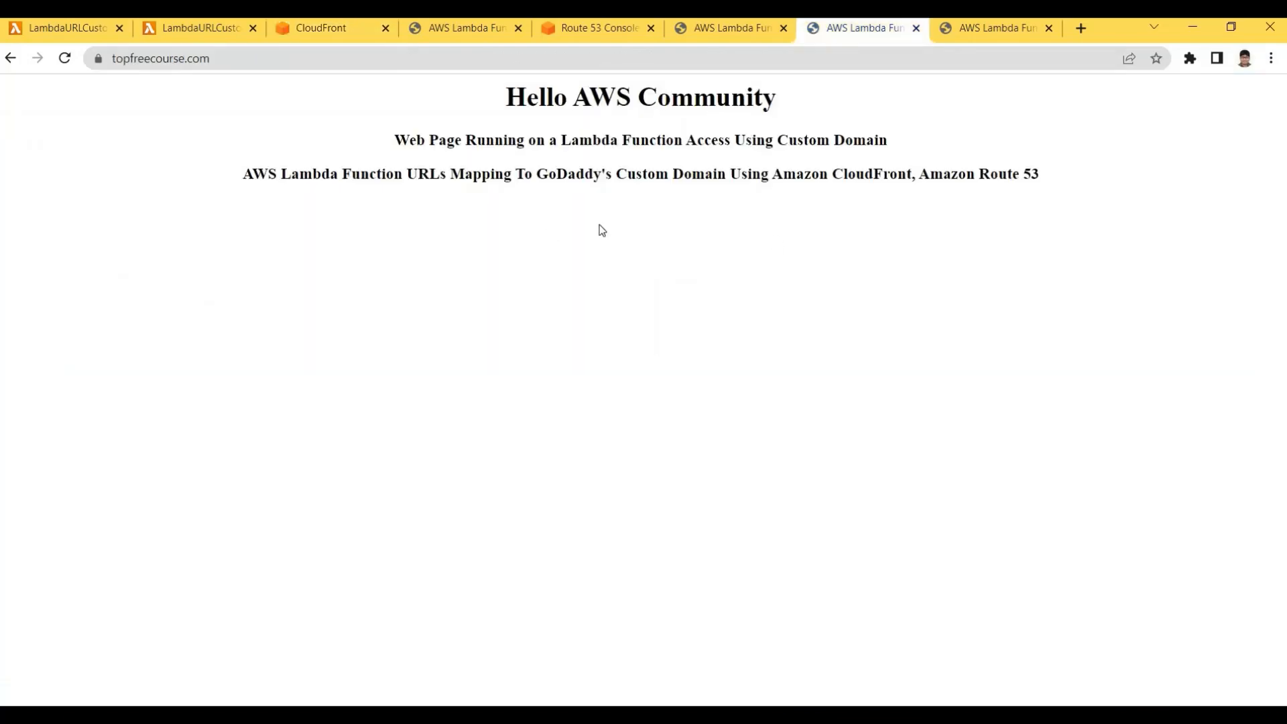
left_click(459, 29)
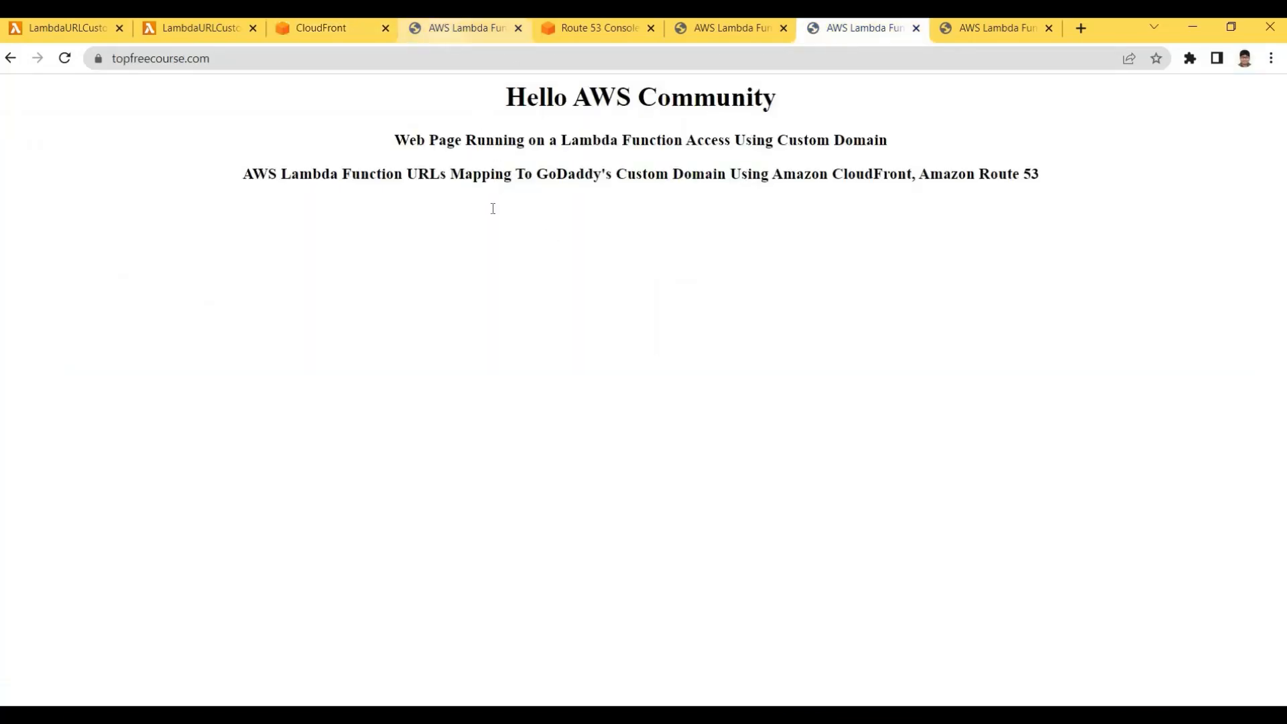
left_click(708, 28)
left_click(883, 35)
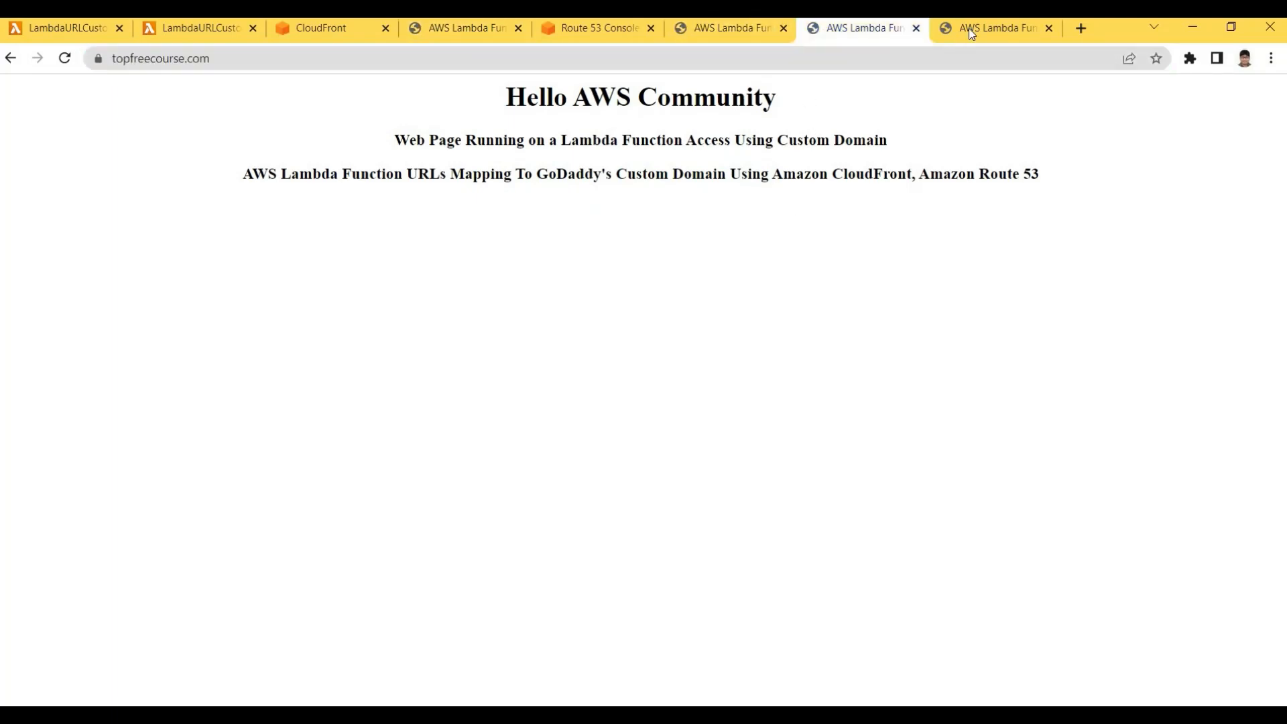
key("ctrl+Tab")
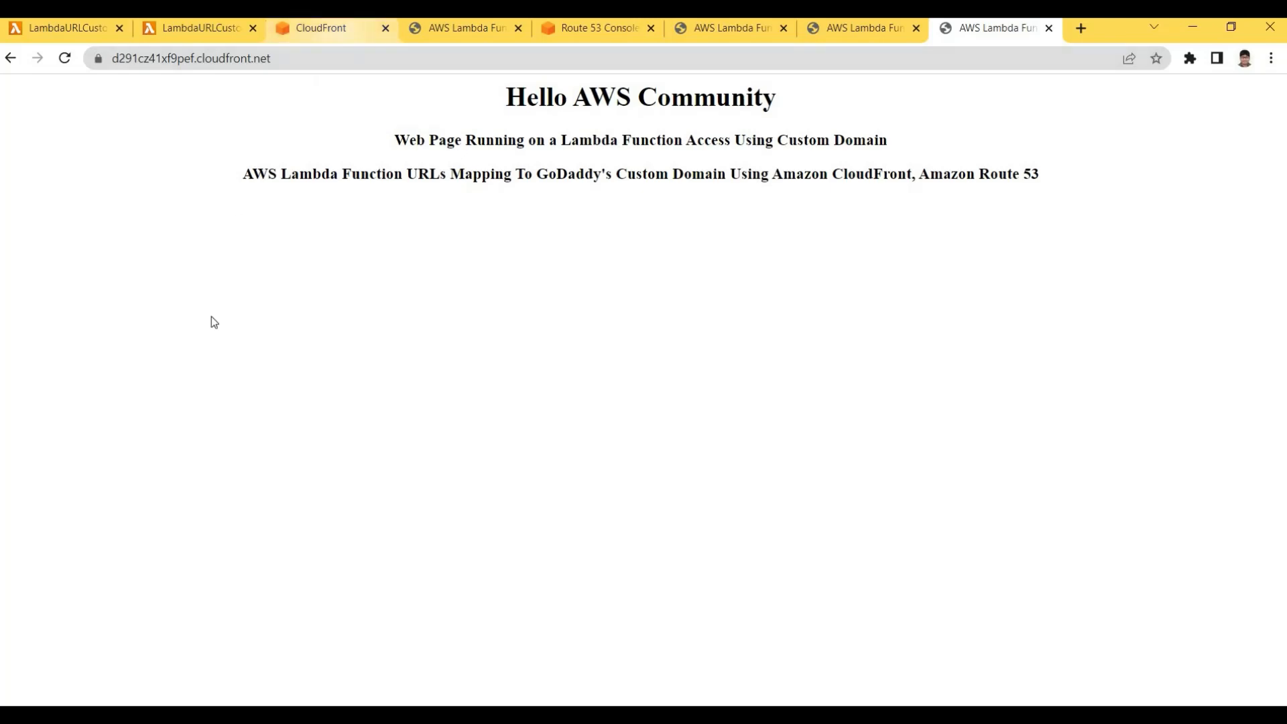
Confirm the /* invalidation shows Completed, then return to the topfreecourse.com tab
key("ctrl+3")
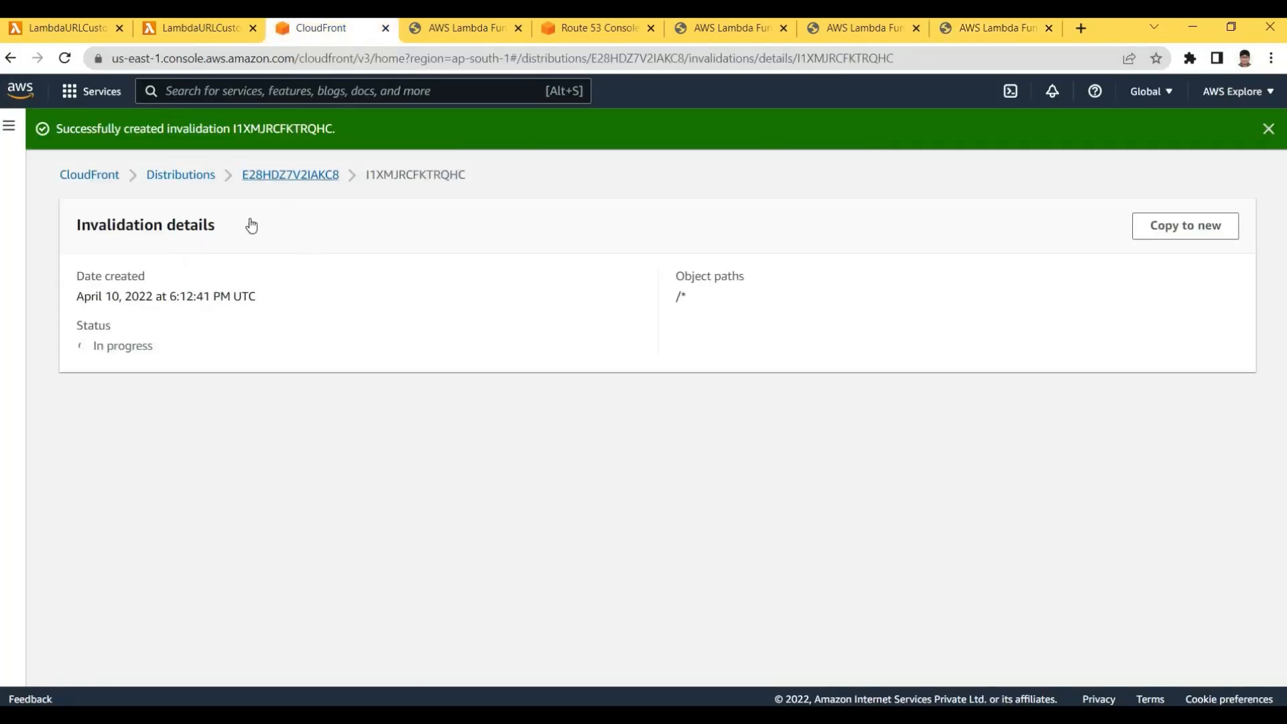
left_click(285, 176)
key("alt+Left")
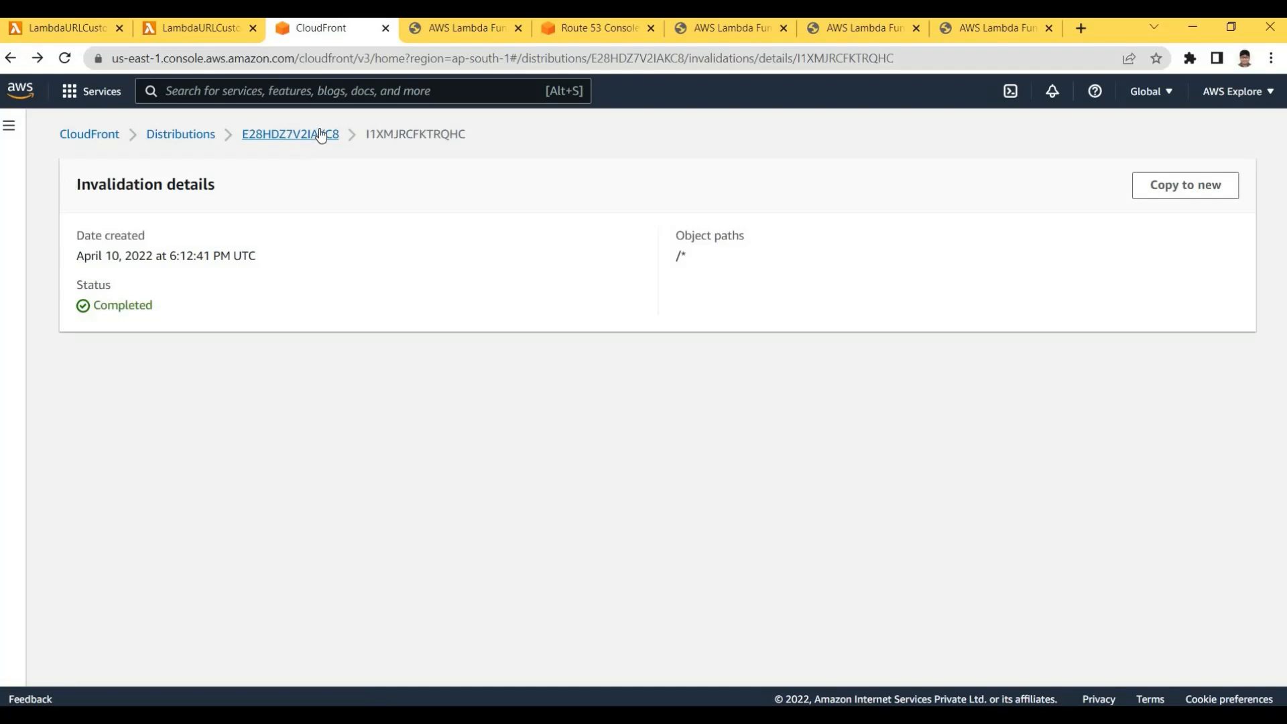
left_click(318, 134)
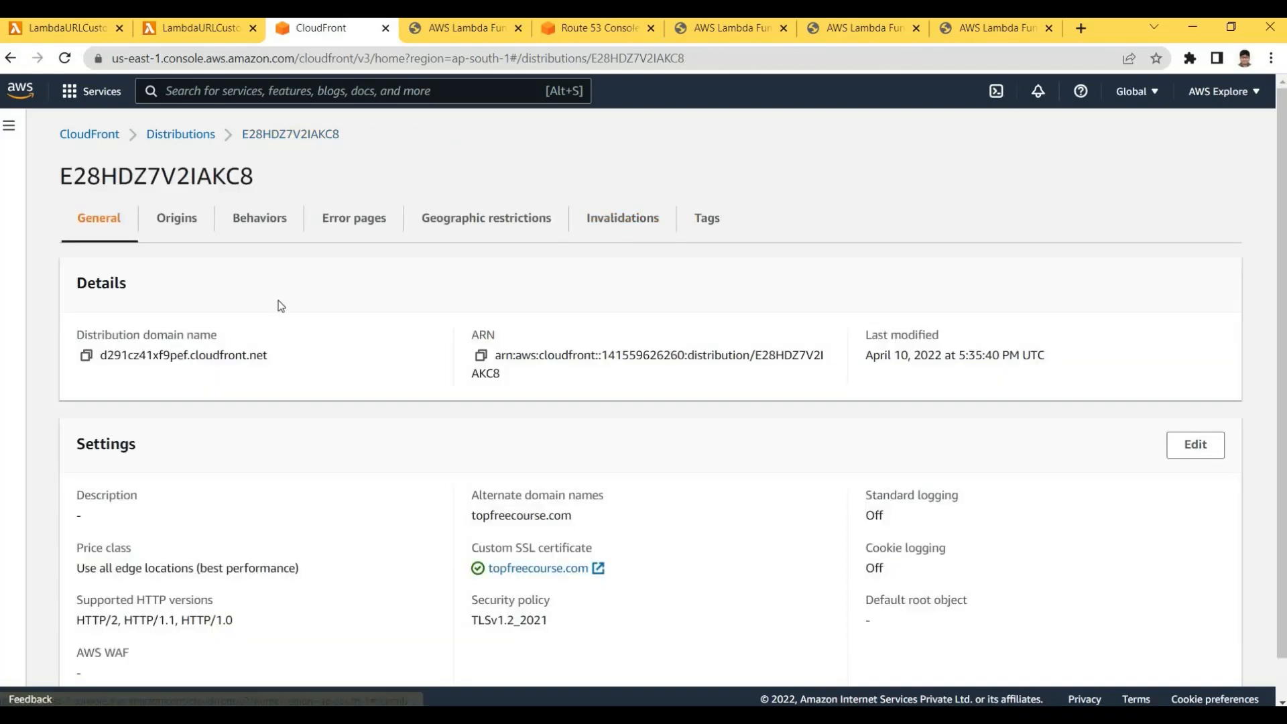
left_click(621, 218)
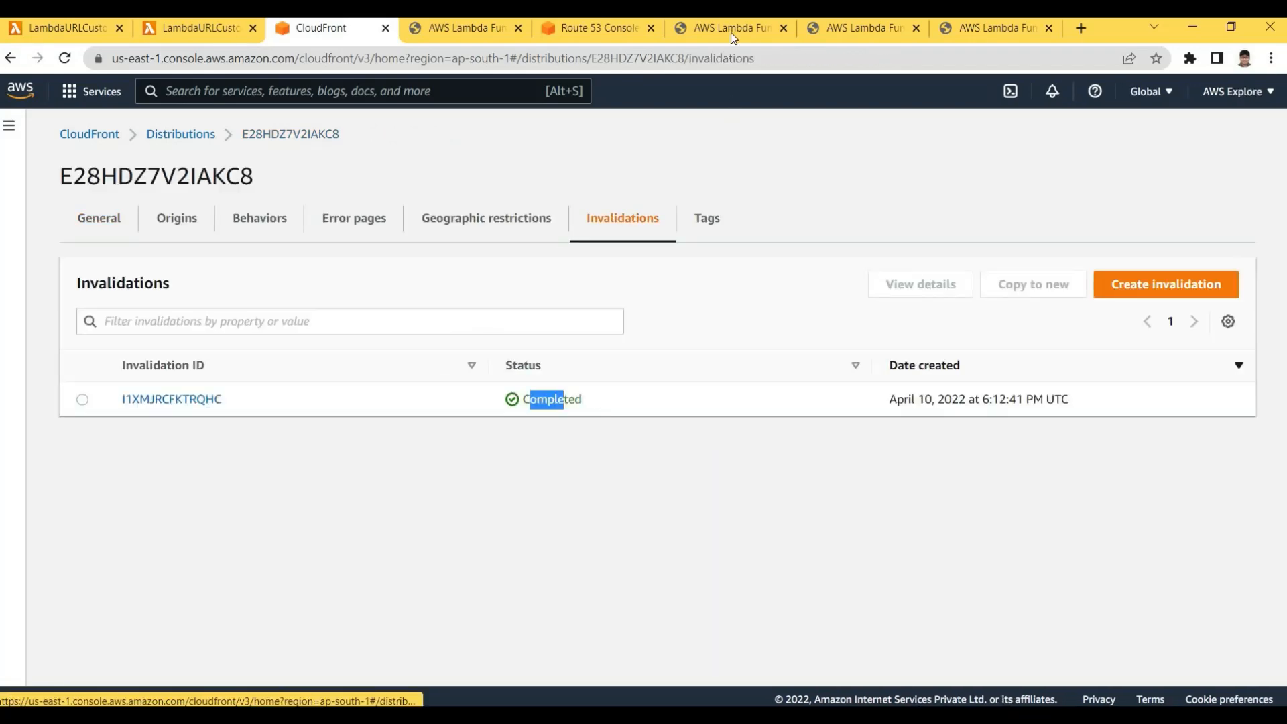
left_click(858, 28)
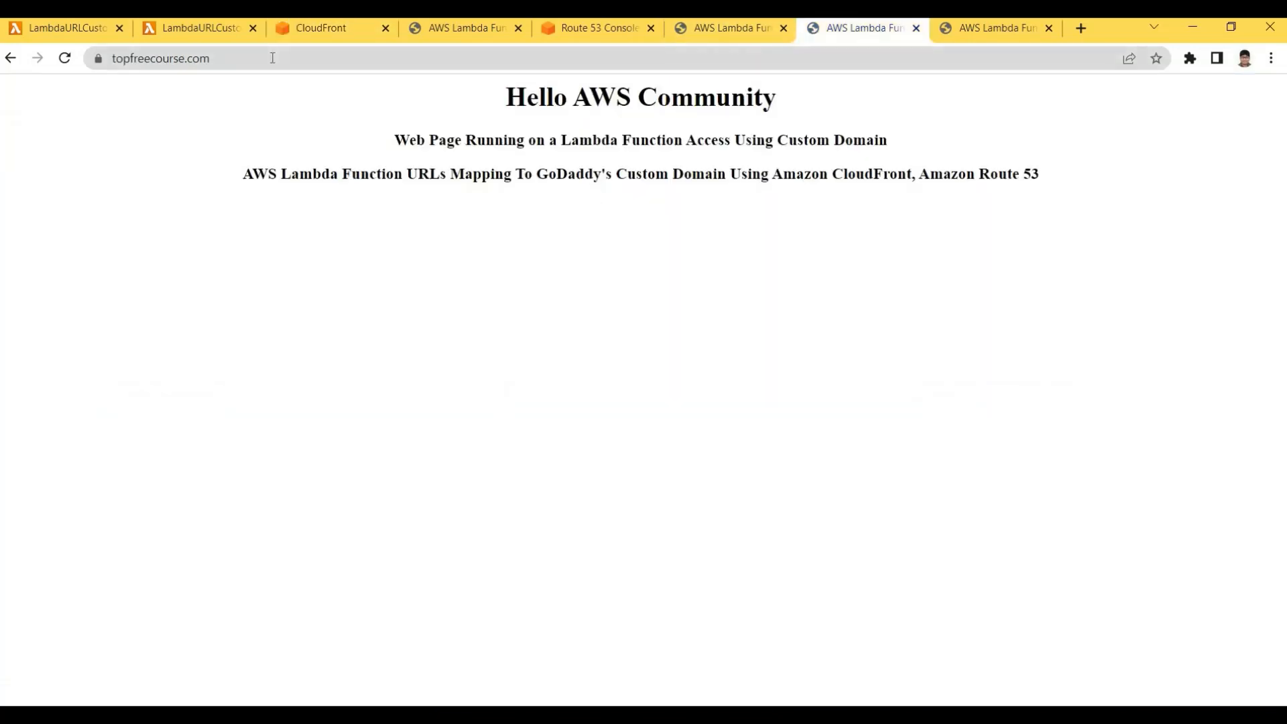
Reload topfreecourse.com, which now shows the new Lambda Function URLs heading
left_click(272, 57)
left_click(302, 65)
double_click(302, 65)
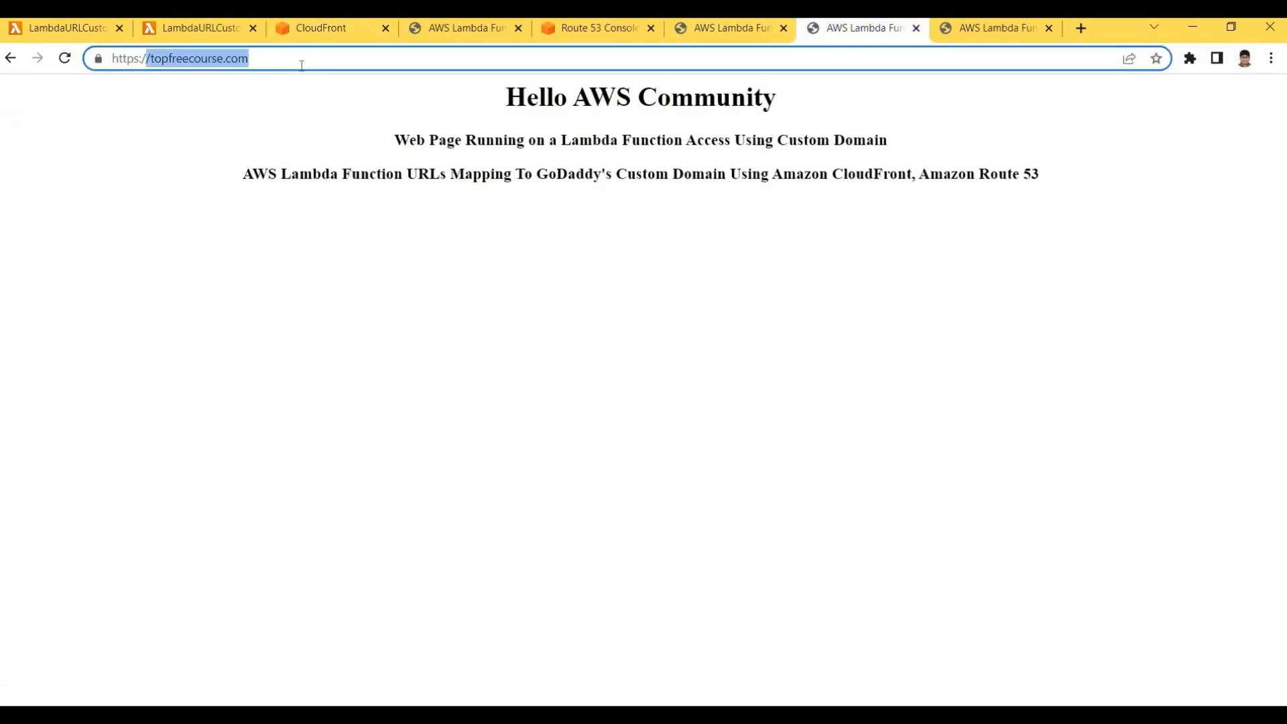
left_click(302, 65)
key("Return")
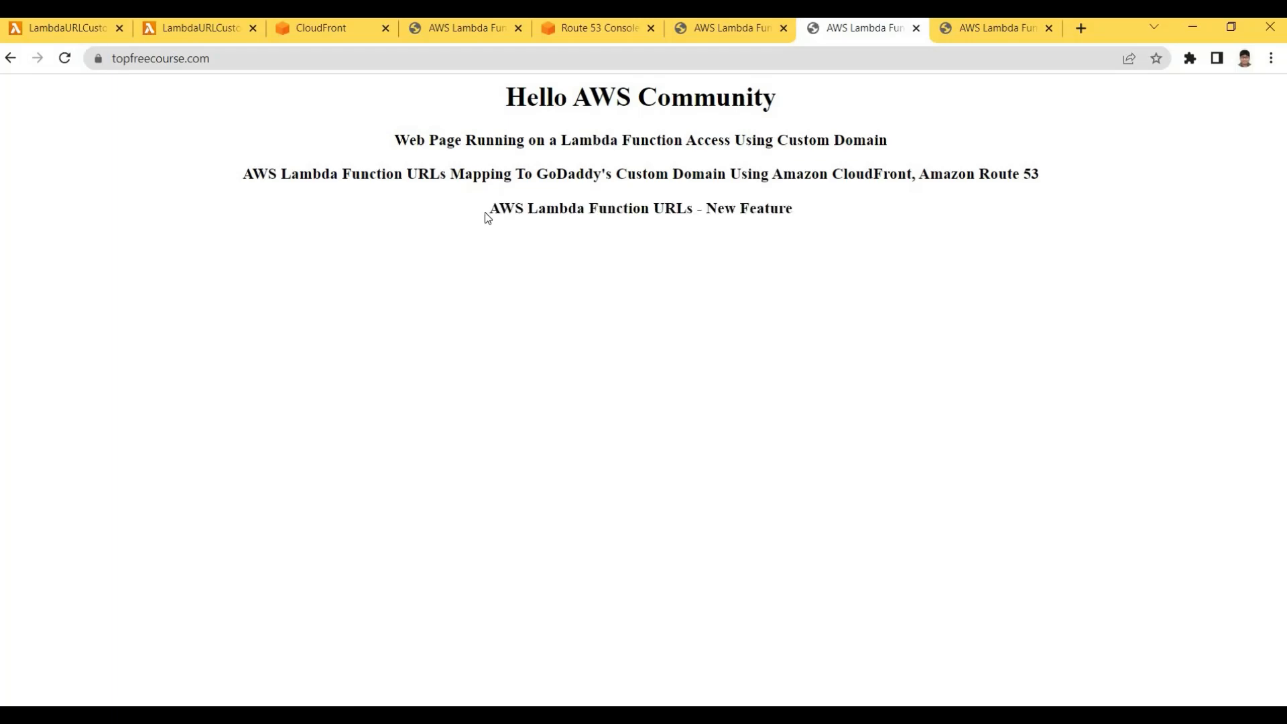
left_click_drag(489, 209, 725, 209)
left_click(725, 212)
Match the heading in the Lambda code with 'AWS Lambda Function URLs - New Feature' on topfreecourse.com
left_click(431, 54)
left_click(315, 32)
left_click(207, 27)
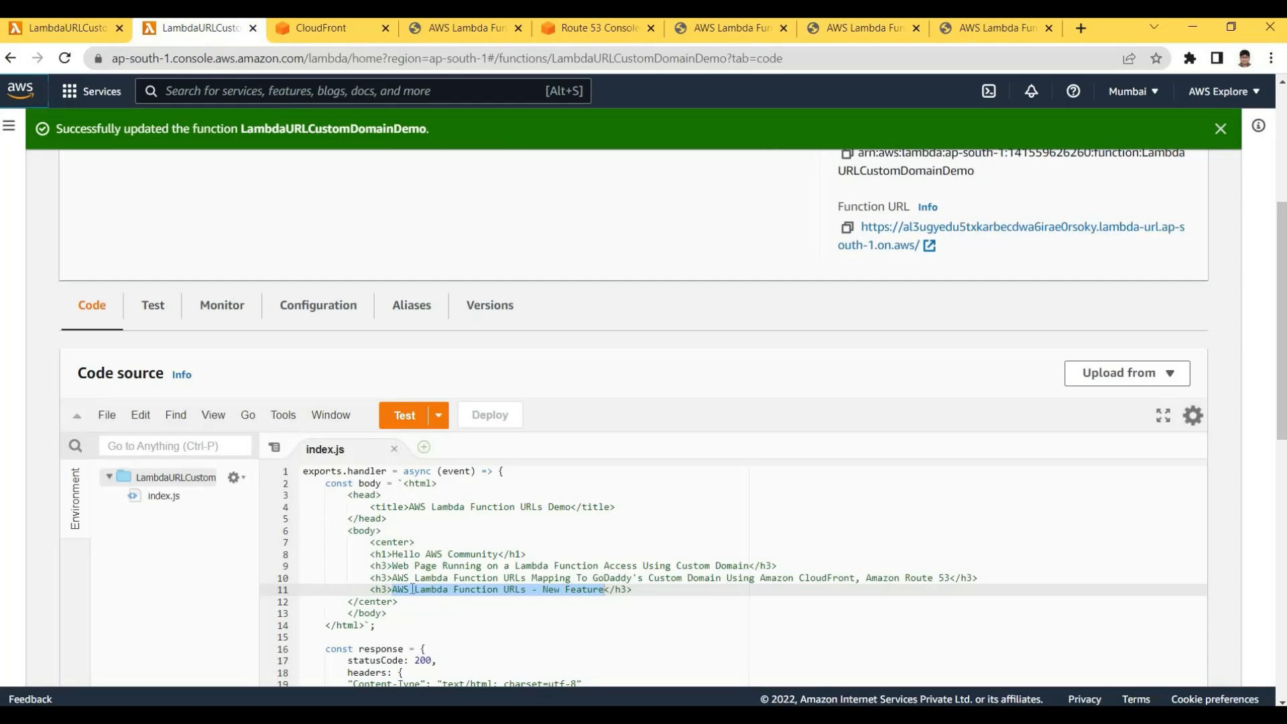
left_click_drag(392, 589, 605, 587)
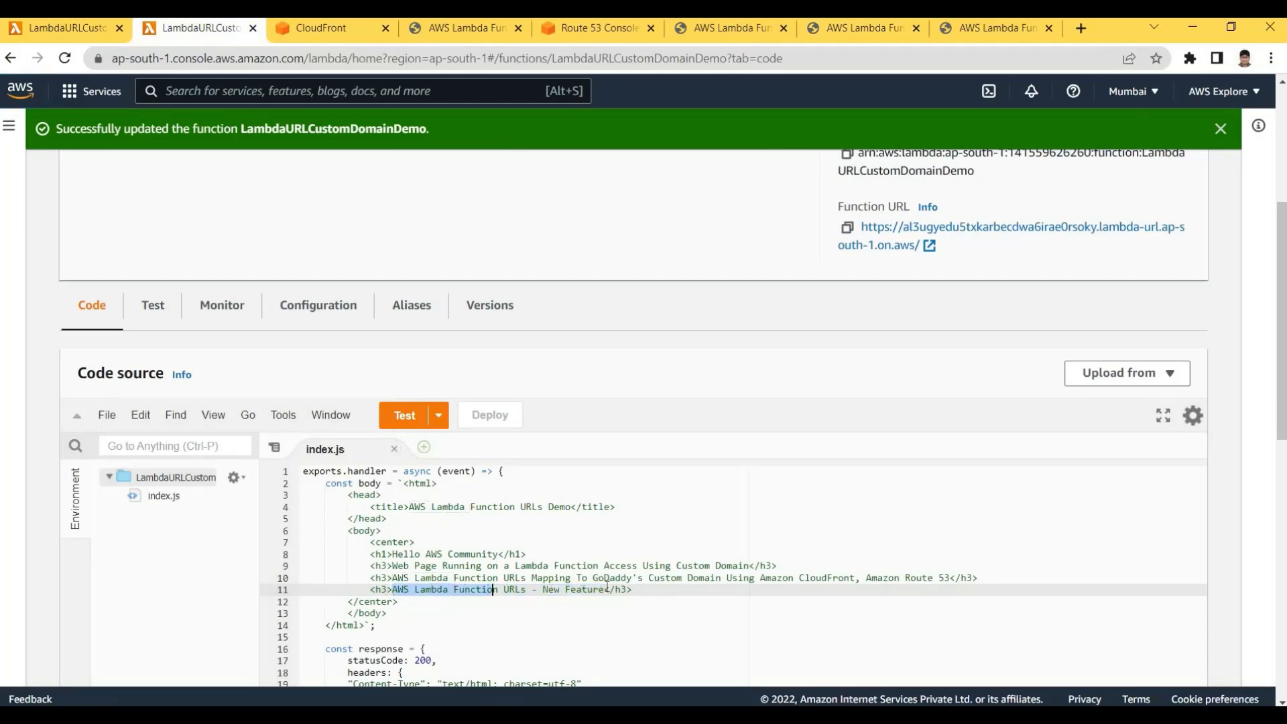
left_click(823, 35)
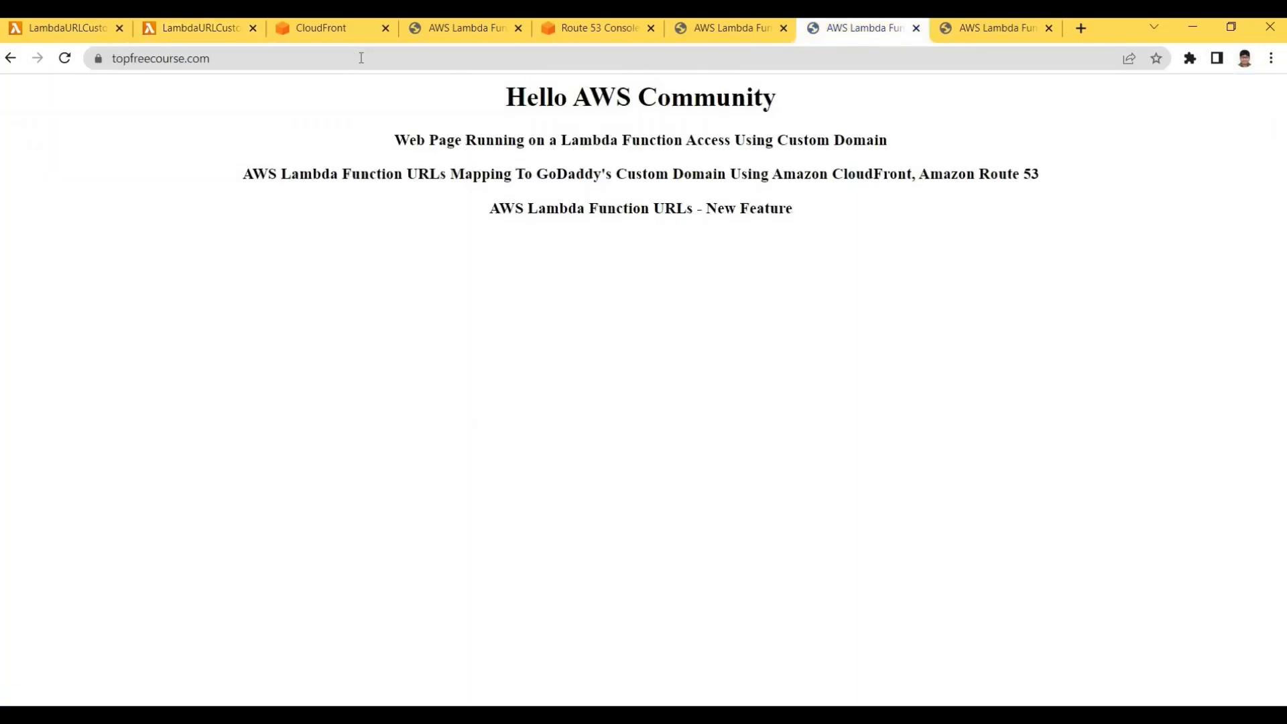
left_click(361, 59)
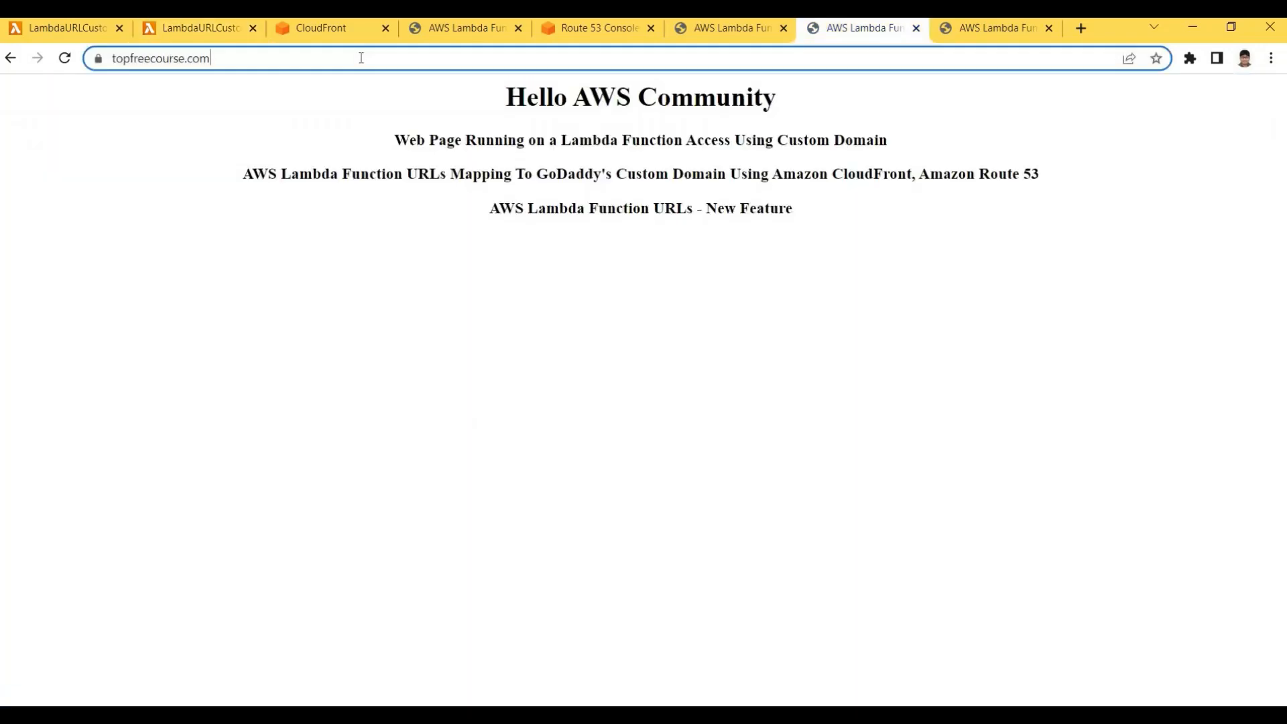
left_click(481, 204)
left_click_drag(480, 204, 823, 224)
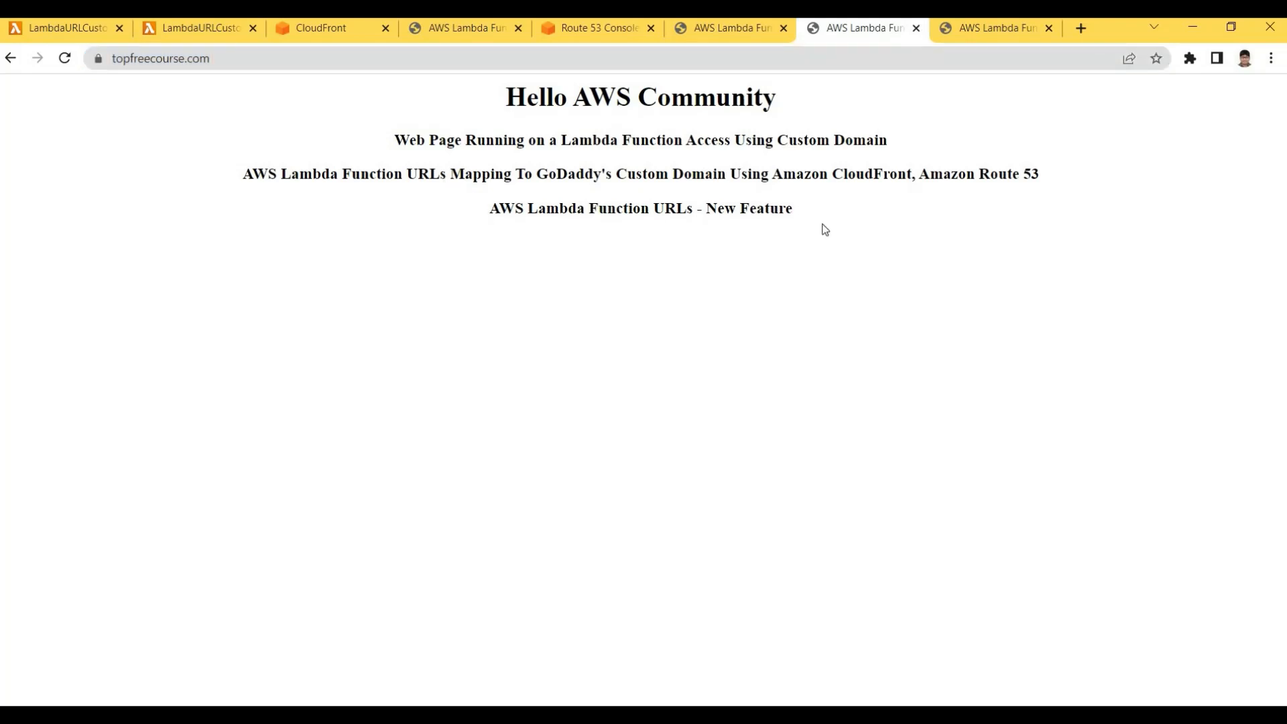
left_click(823, 224)
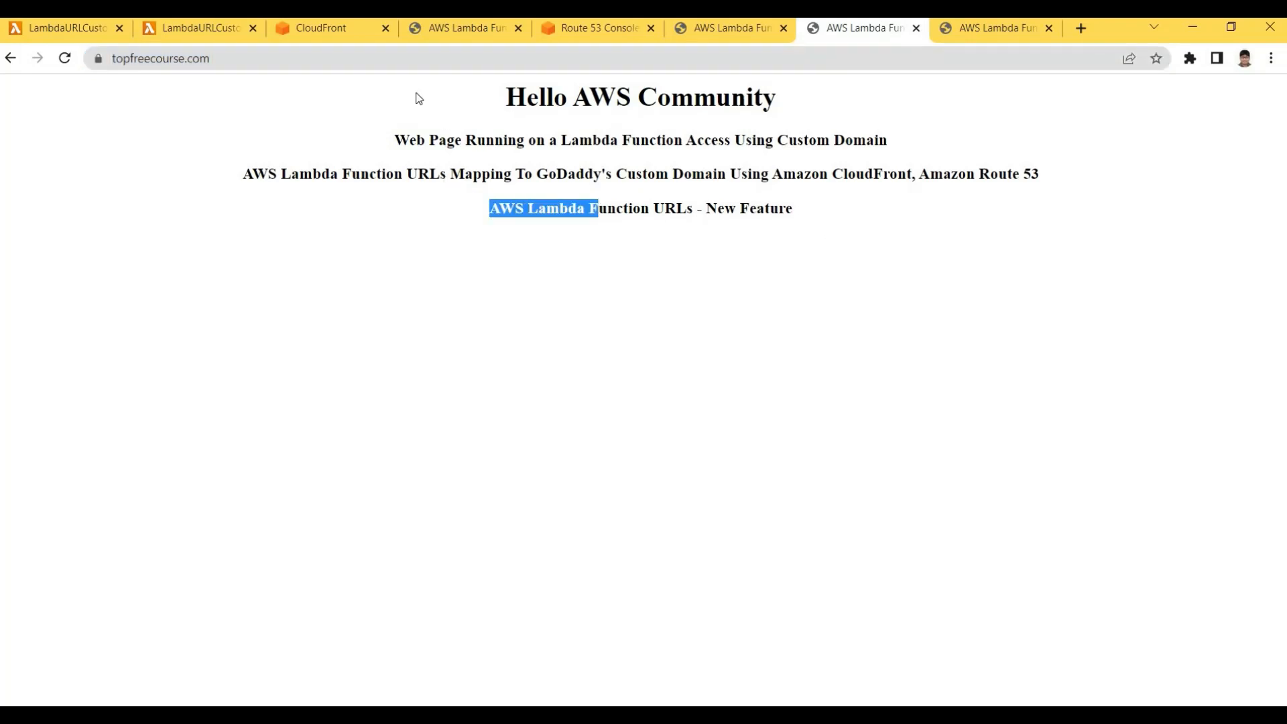
left_click(951, 27)
Reload the d291cz41xf9pef.cloudfront.net page and point out its four headings, including the new one
left_click(782, 56)
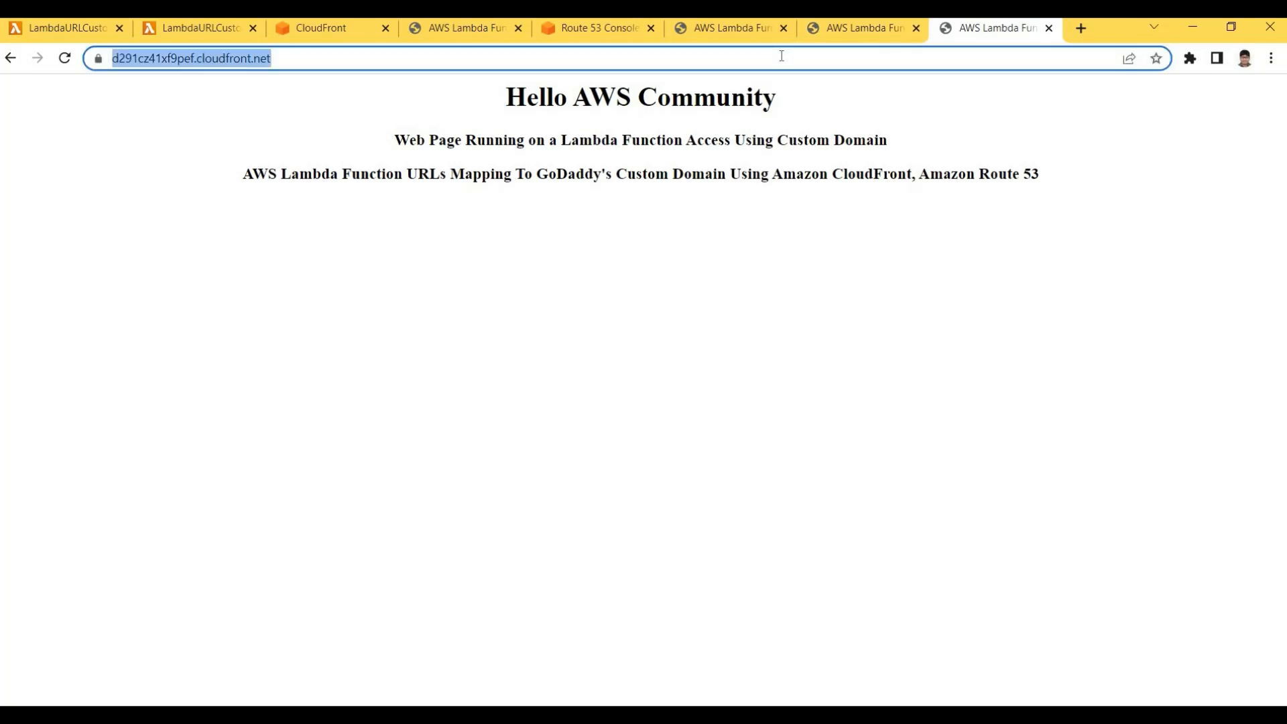
key("Return")
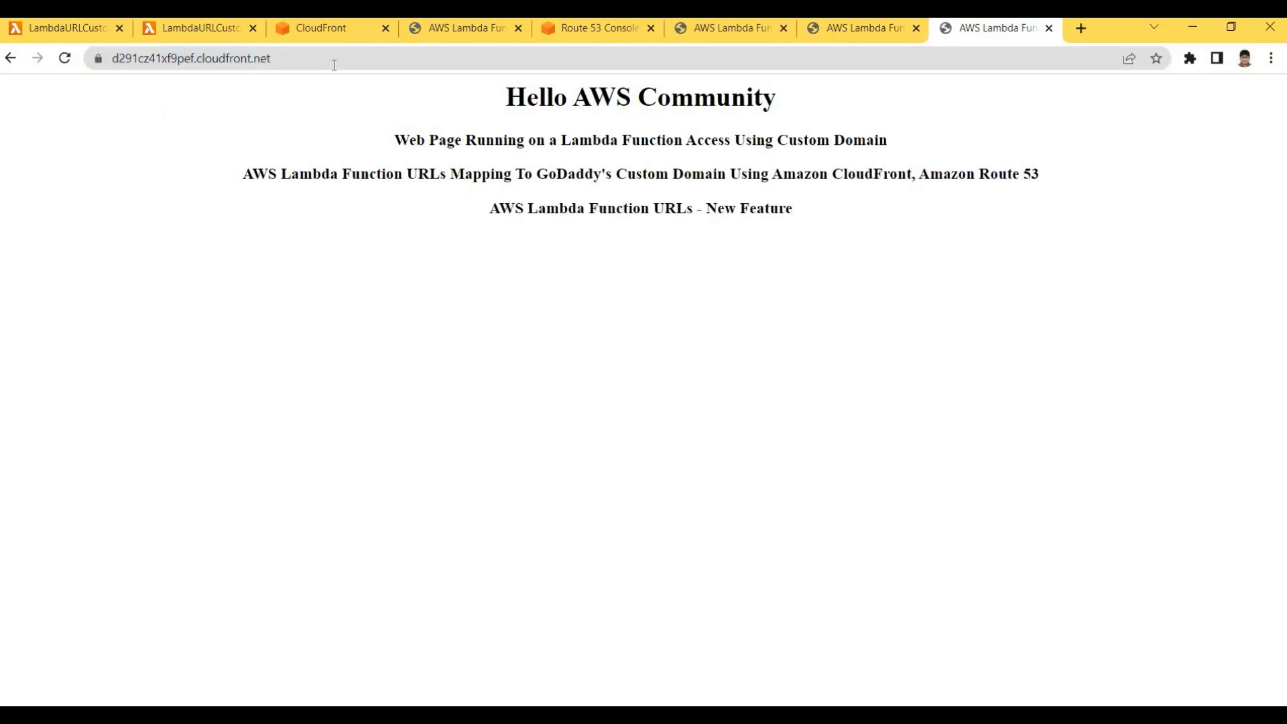
left_click_drag(505, 97, 801, 272)
left_click(509, 121)
key("ctrl+a")
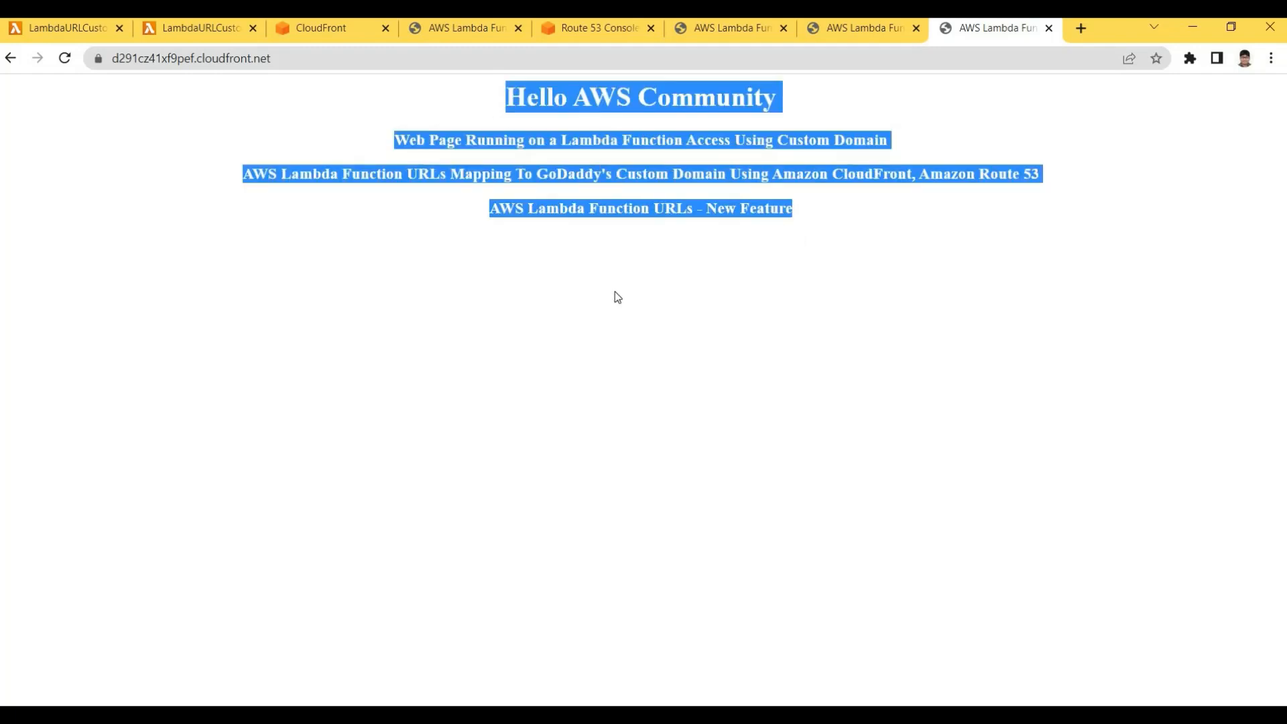
left_click(617, 289)
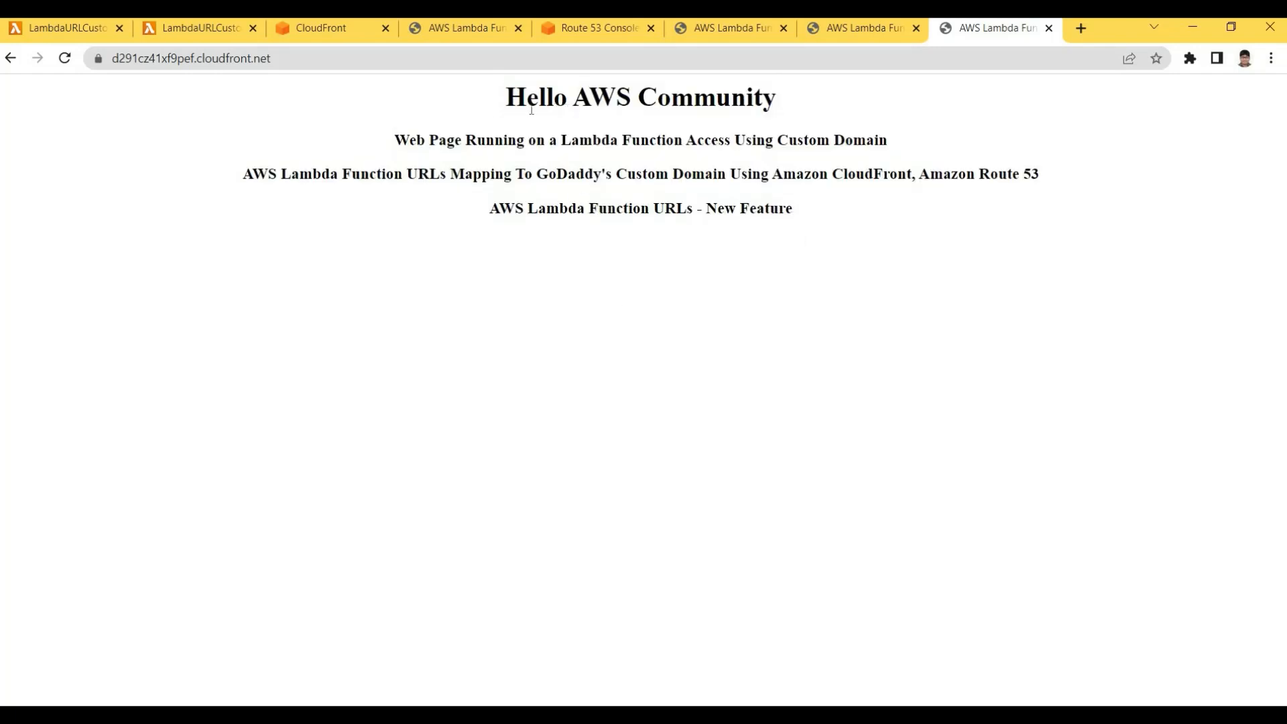
left_click_drag(502, 101, 801, 217)
left_click(501, 108)
mouse_move(503, 101)
left_mouse_down()
mouse_move(647, 173)
mouse_move(781, 217)
mouse_move(625, 172)
mouse_move(503, 98)
left_mouse_up()
left_click(542, 96)
left_click_drag(488, 211, 697, 213)
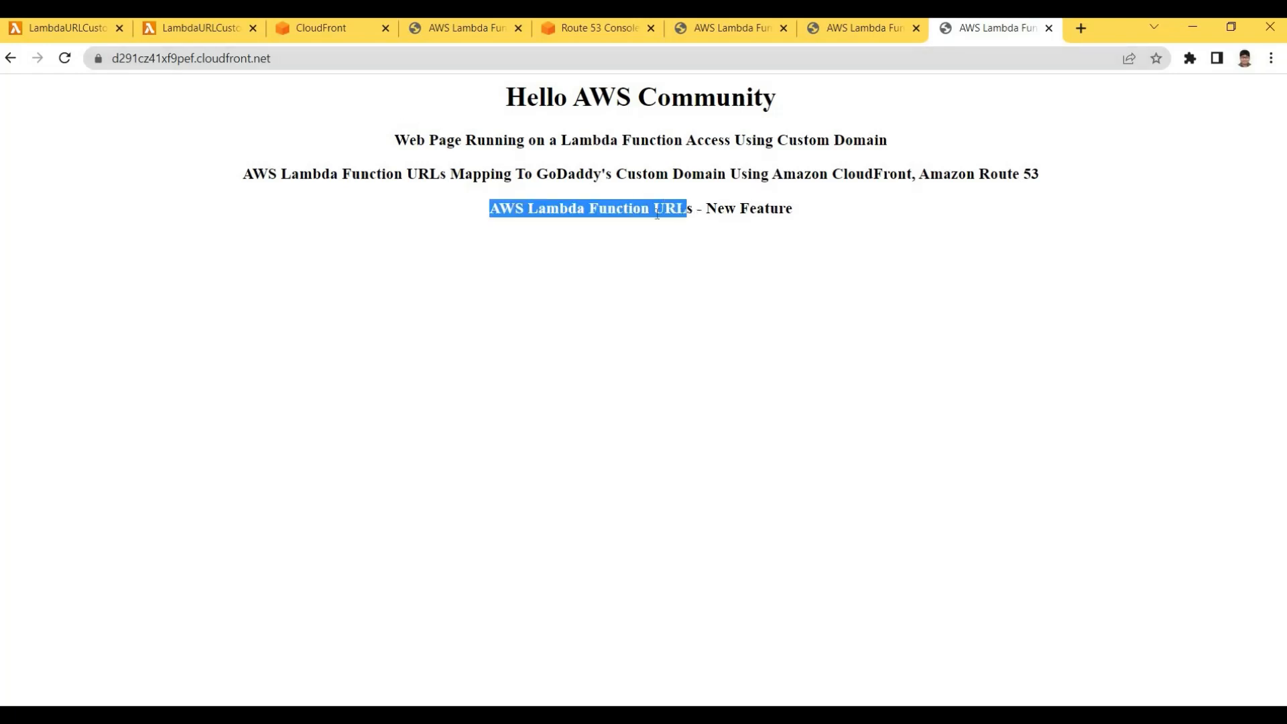
left_click(470, 216)
left_click_drag(489, 212, 677, 212)
left_click(567, 164)
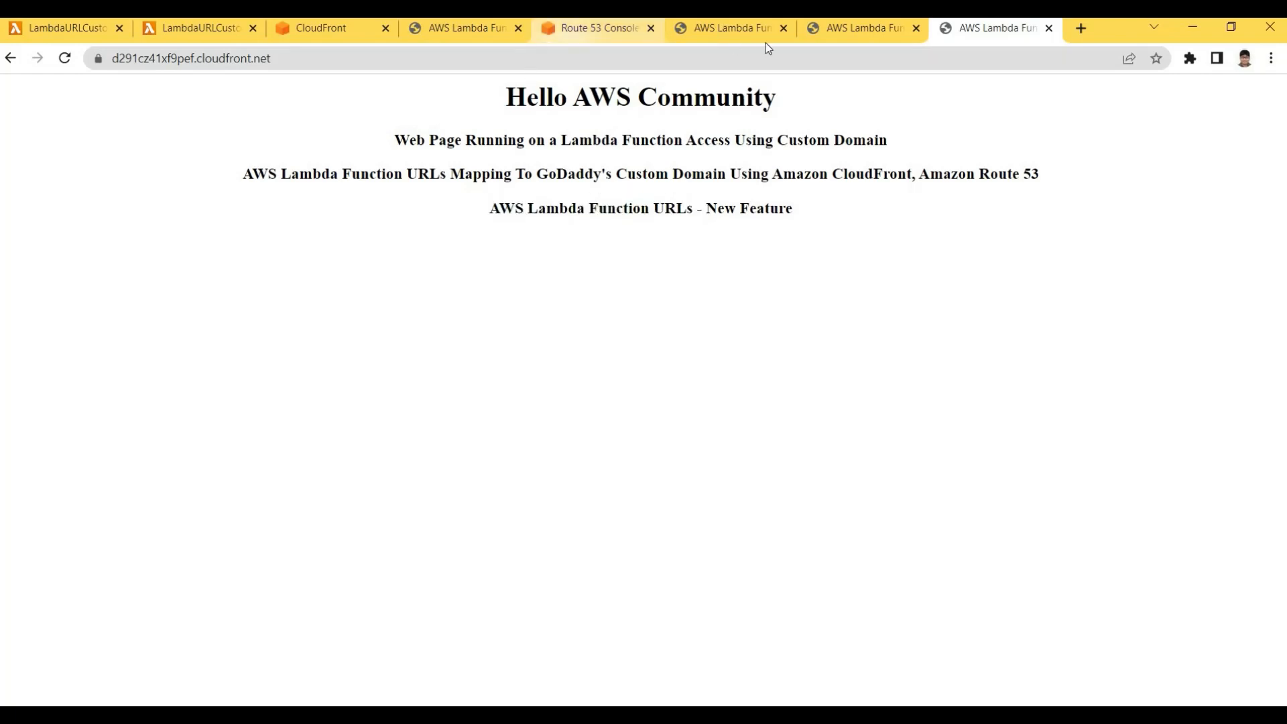
Reload topfreecourse.com twice, then point out the HTML body on code lines 6–12
left_click(731, 29)
key("ctrl+Tab")
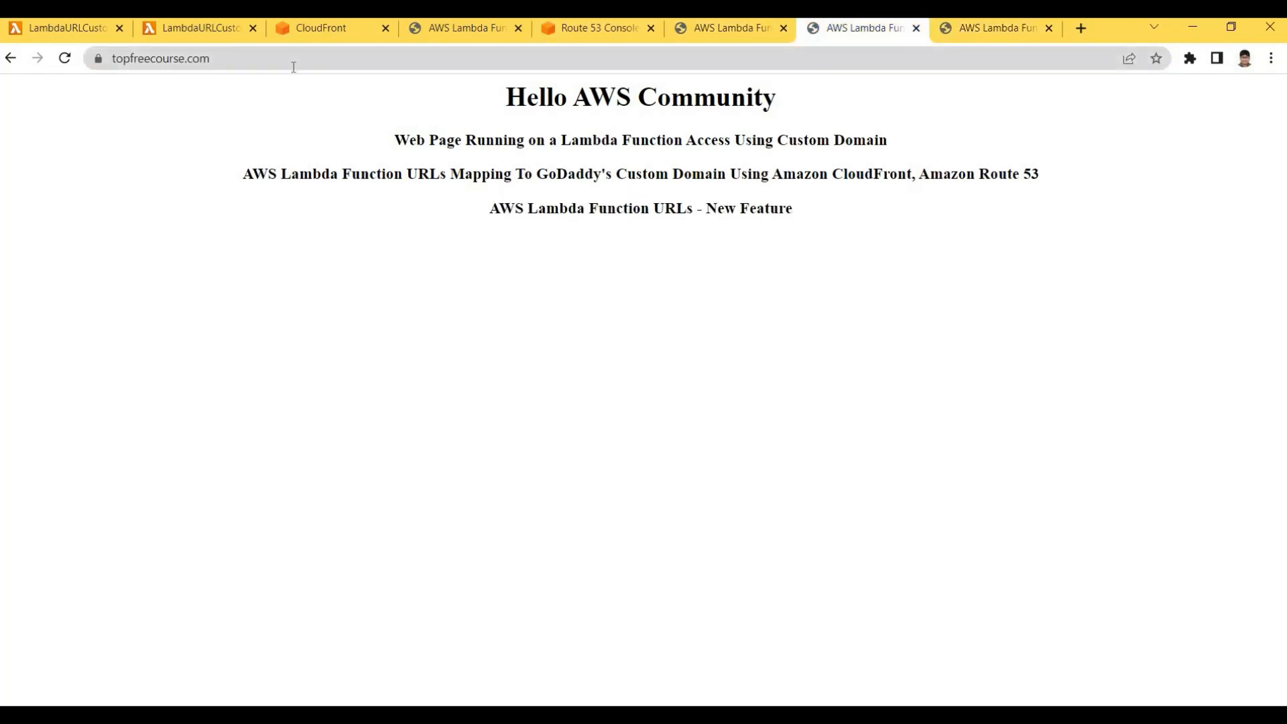
left_click(293, 67)
key("Return")
left_click(293, 67)
key("Return")
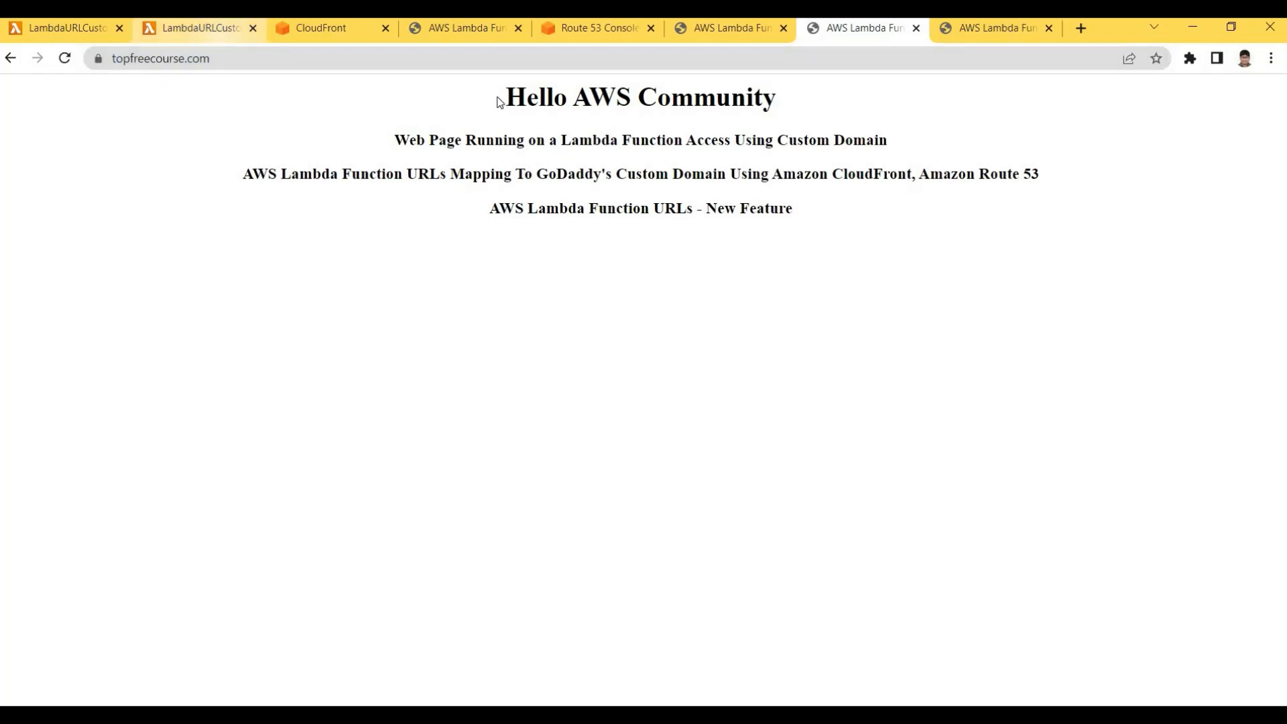
key("ctrl+a")
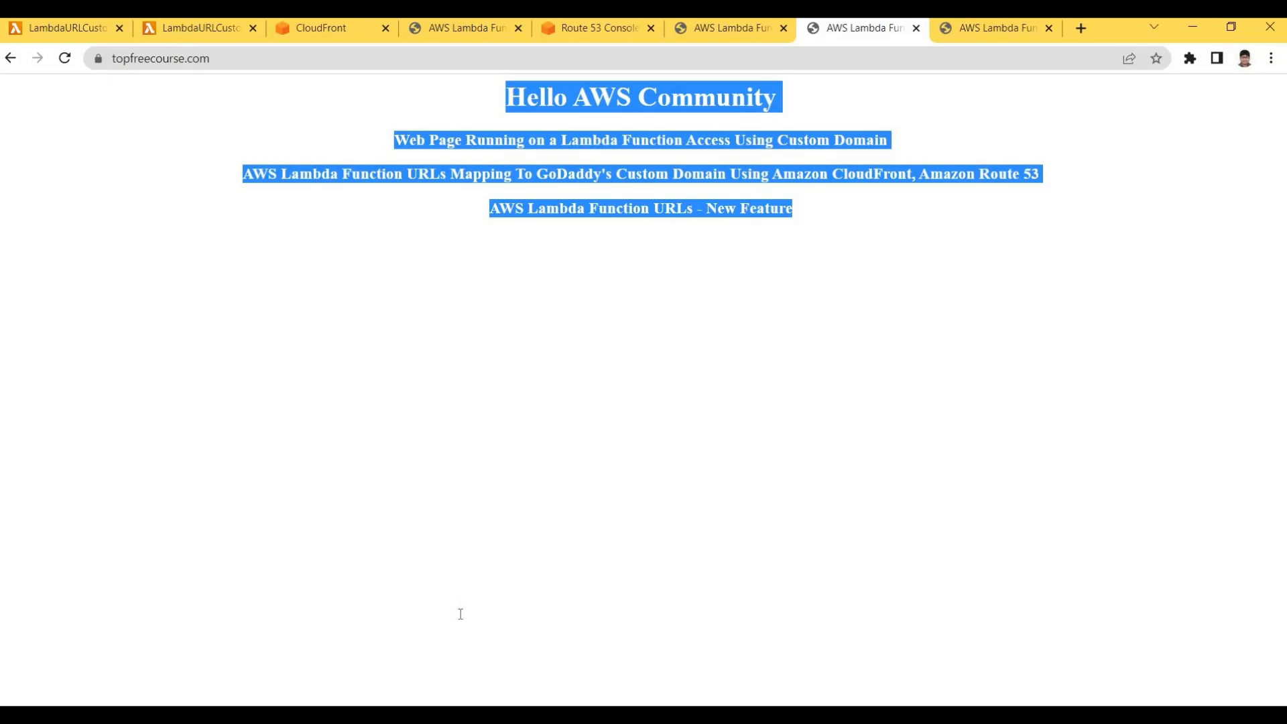
key("ctrl+2")
left_click_drag(359, 531, 457, 602)
left_click(536, 602)
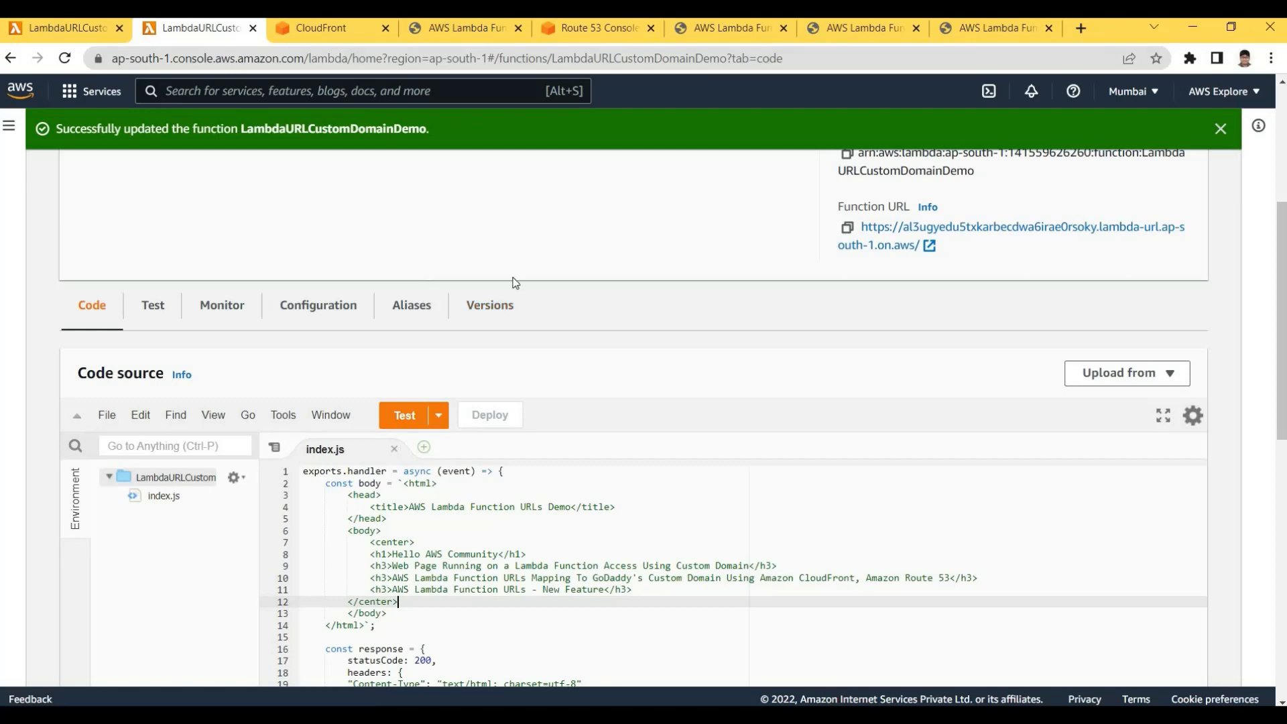
Dismiss the successful-update notice on the function page
scroll(515, 282, "up", 2)
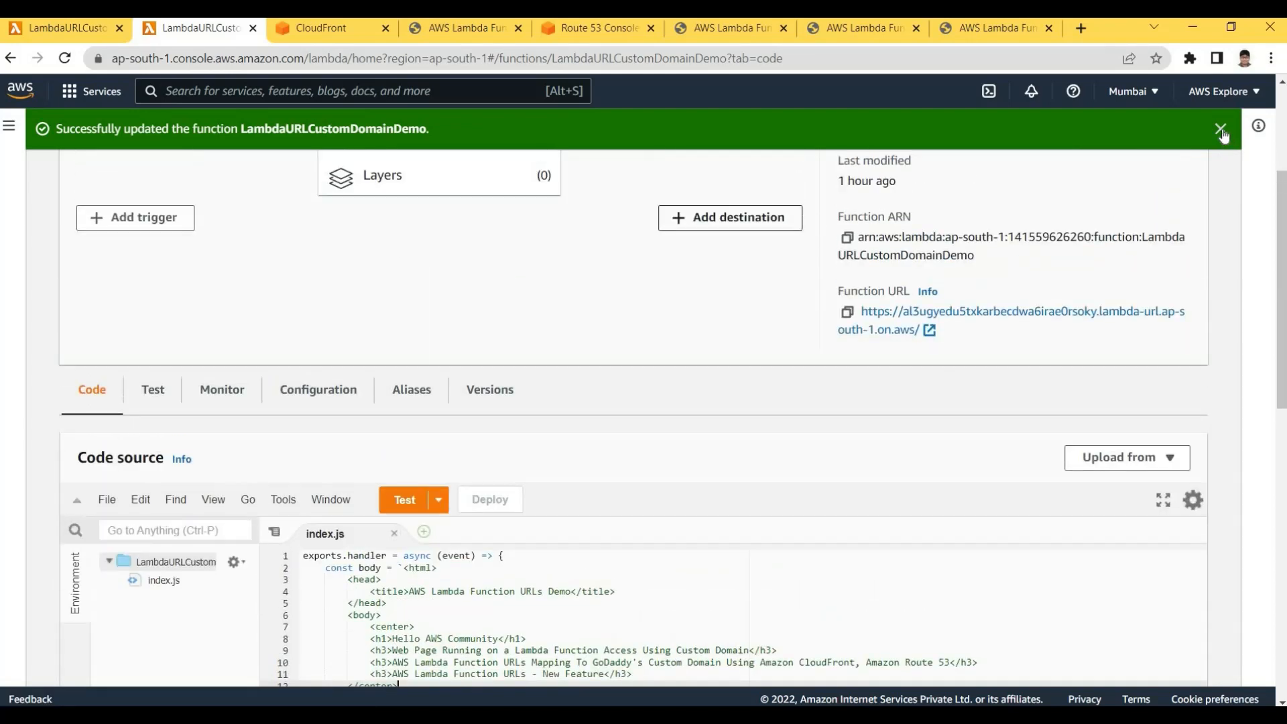
left_click(1220, 130)
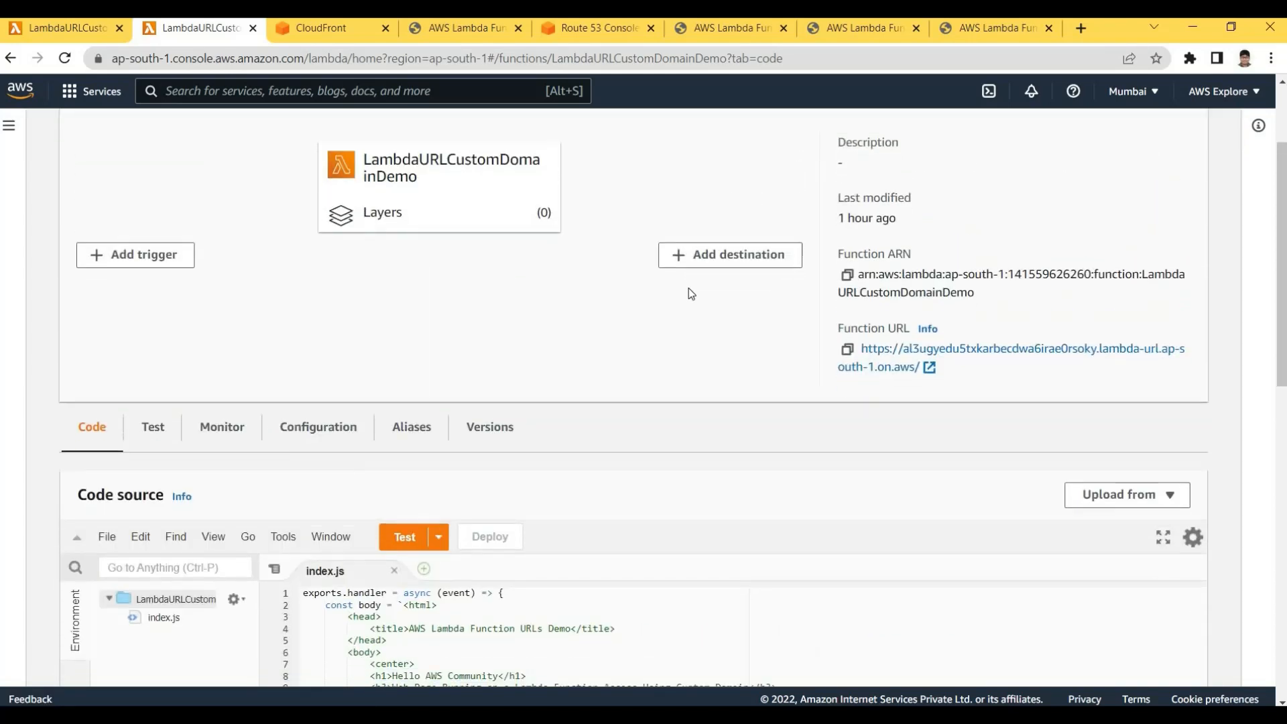
scroll(640, 360, "down", 1)
scroll(623, 415, "up", 2)
scroll(610, 470, "down", 2)
scroll(531, 409, "up", 2)
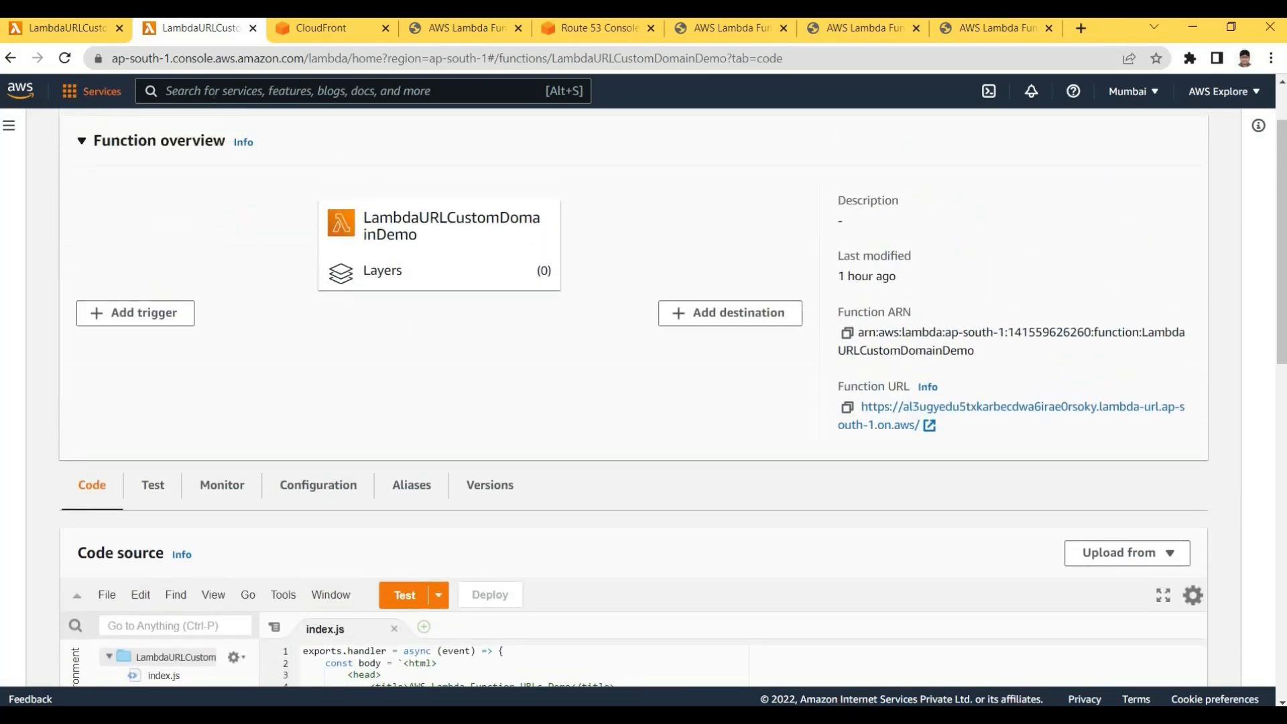
Search 'la' for Lambda and reopen LambdaURLCustomDomainDemo from the functions list
key("alt+s")
type("la")
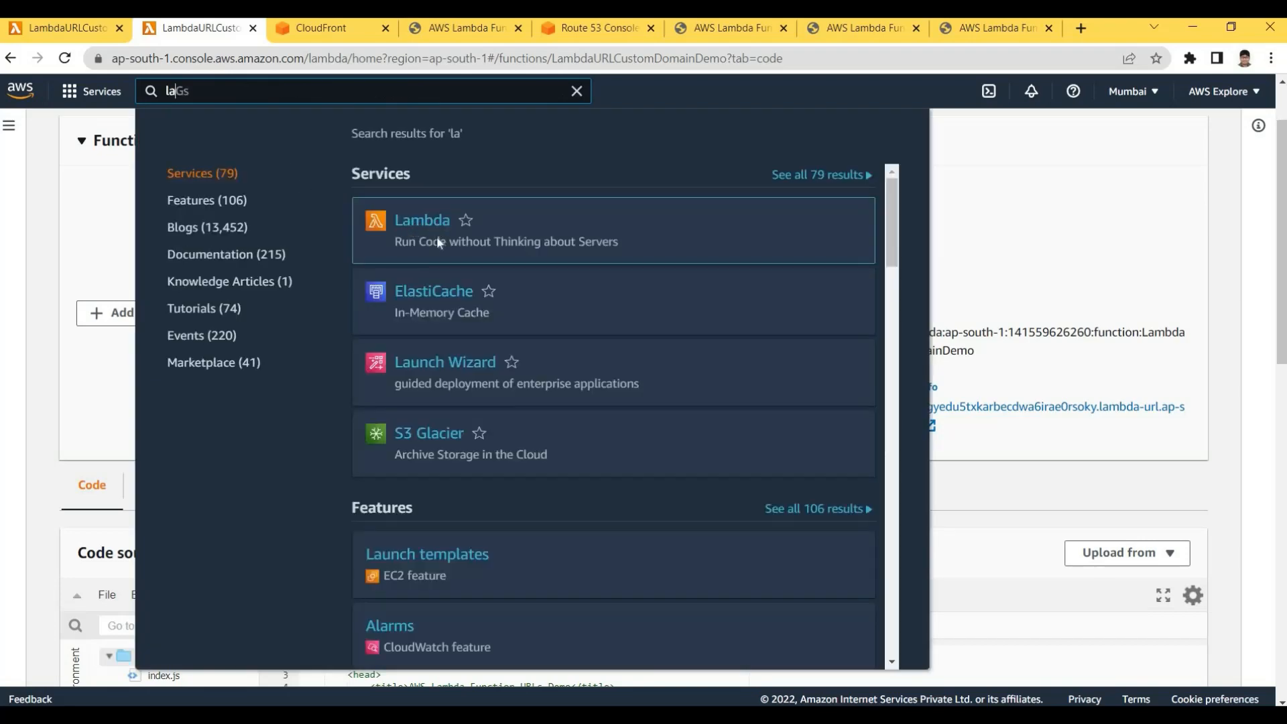
left_click(436, 236)
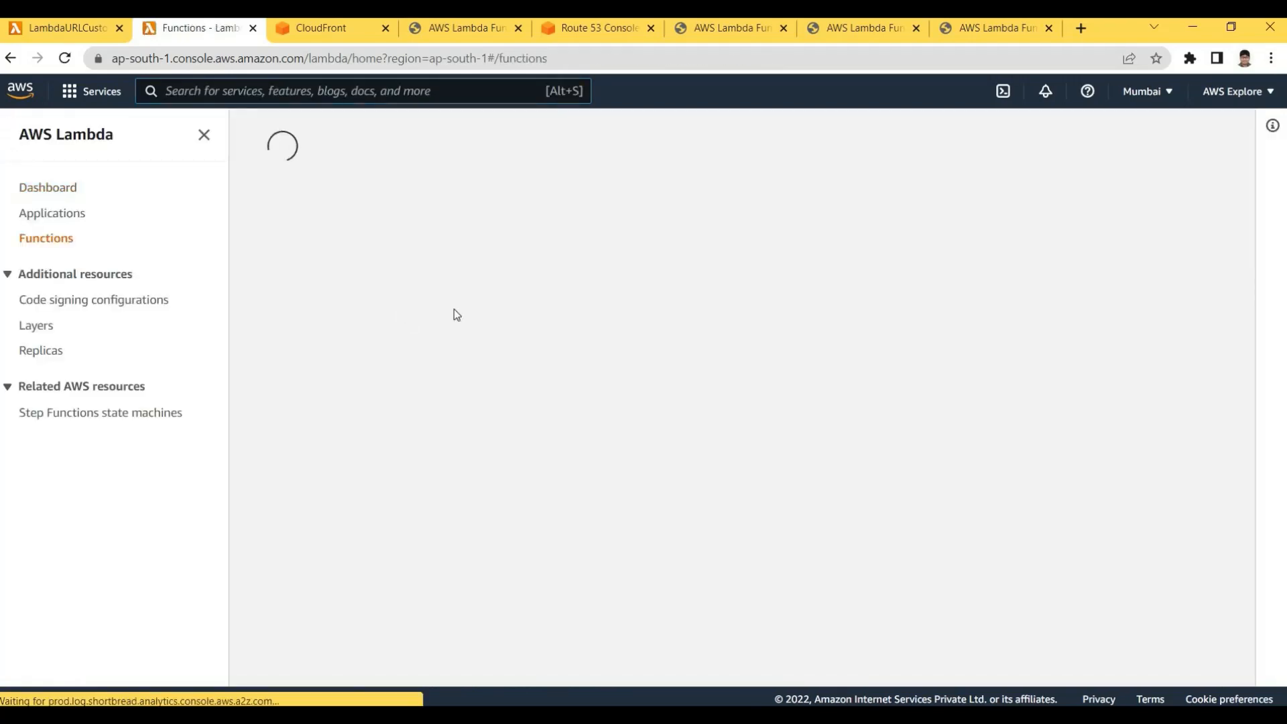
left_click(432, 303)
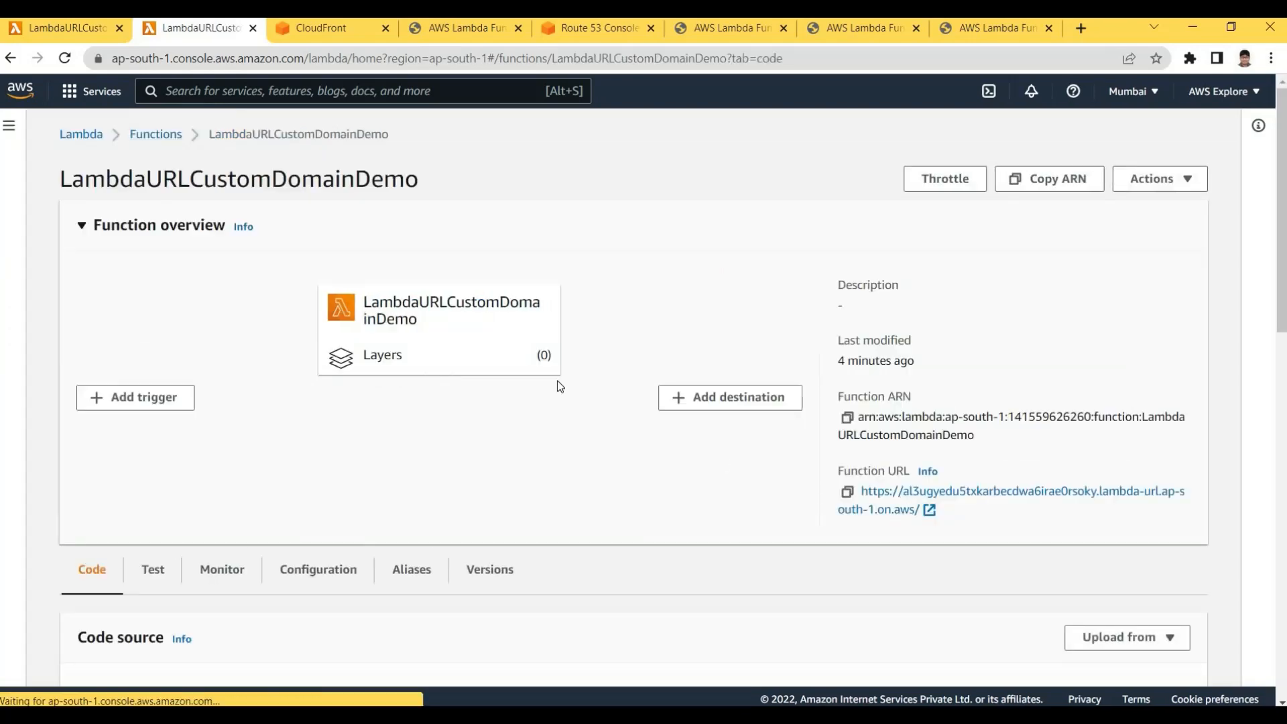
scroll(335, 281, "down", 3)
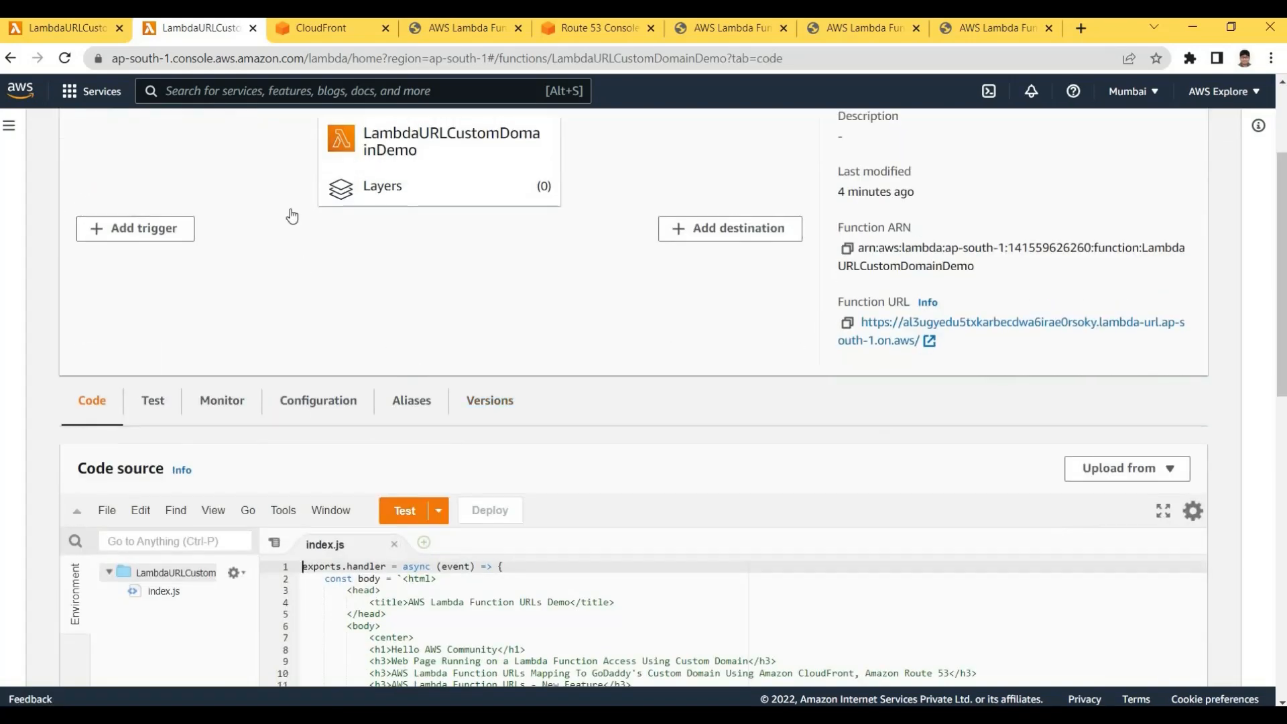
scroll(291, 216, "up", 3)
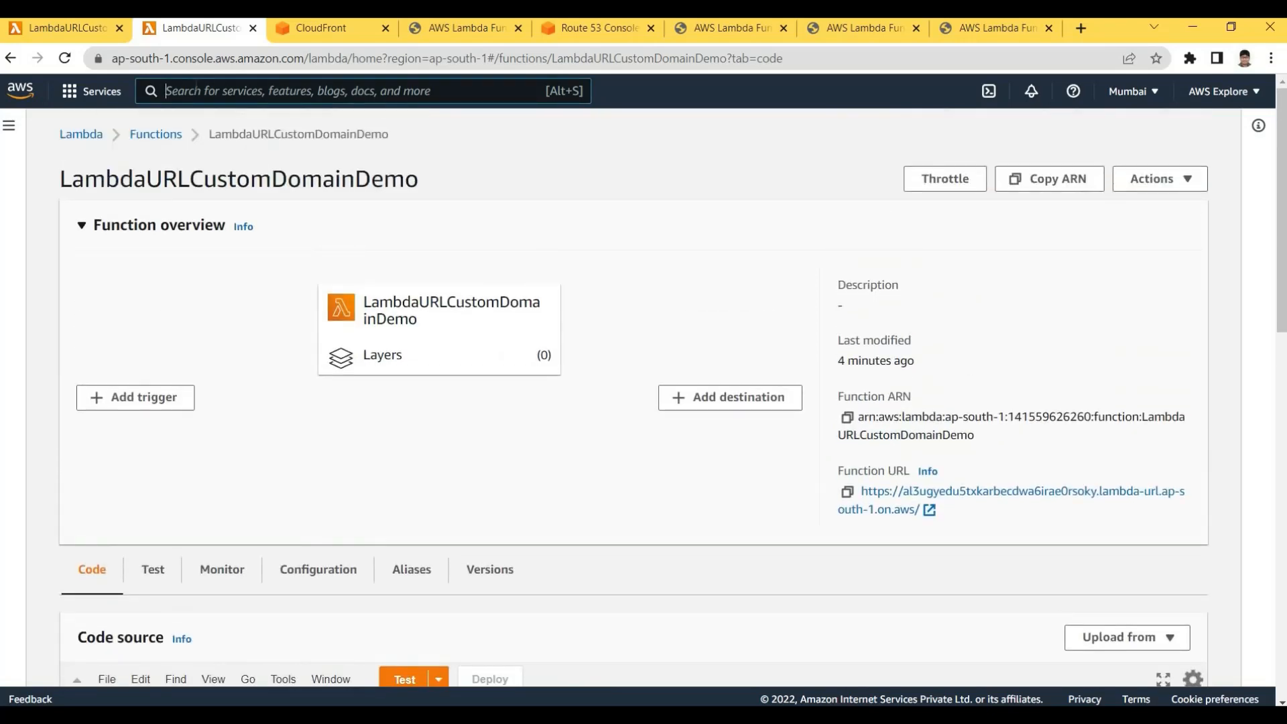
Search 'rou' to reach Route 53 and open the topfreecourse.com hosted zone
type("rou")
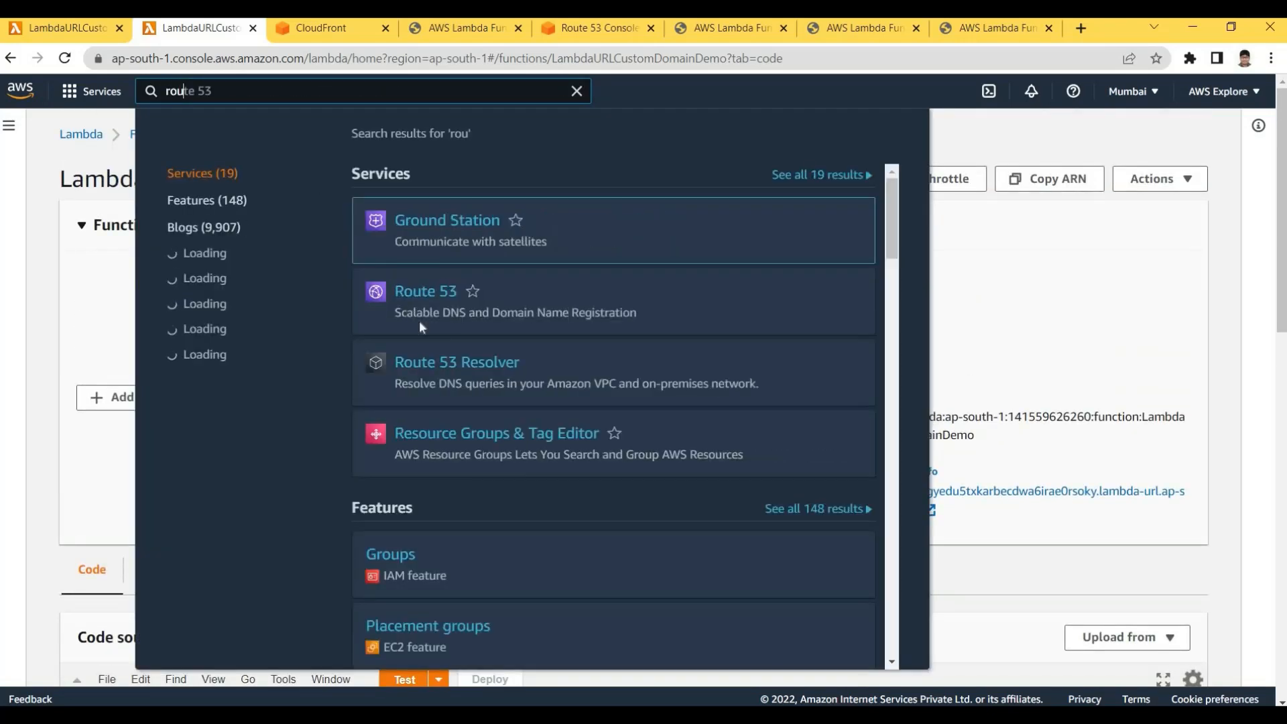
key("Down")
key("Return")
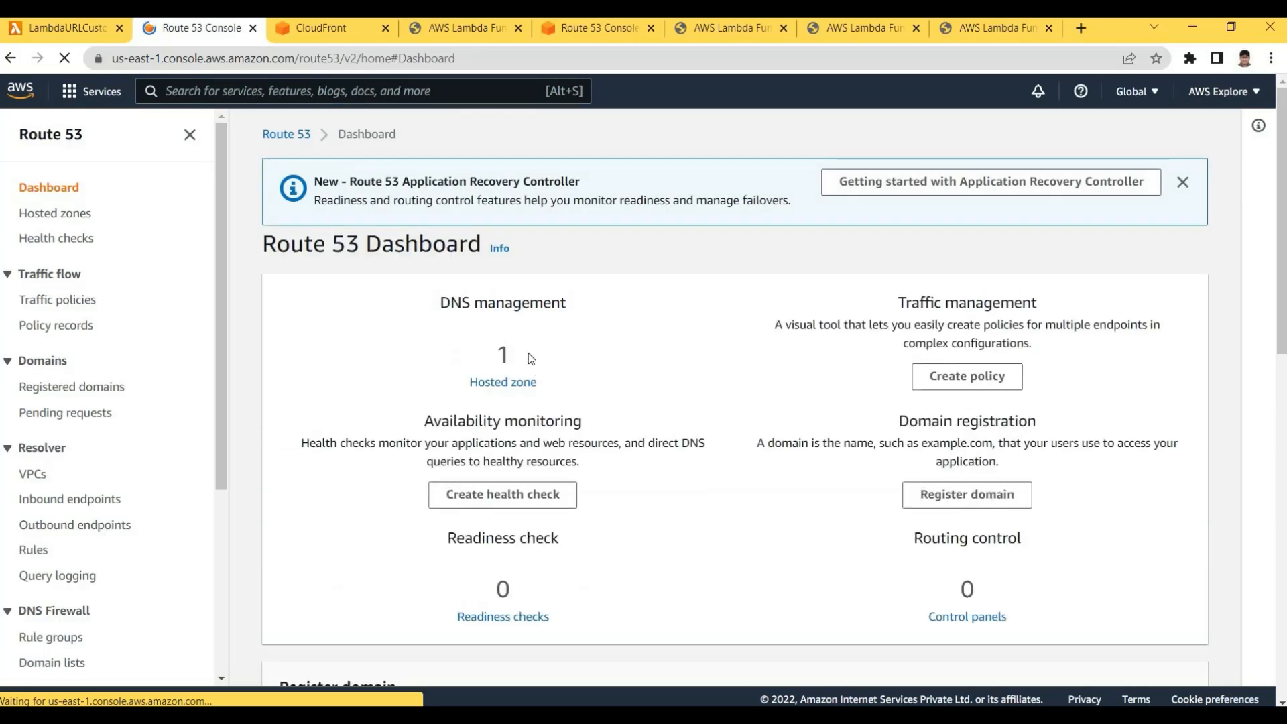
left_click(503, 354)
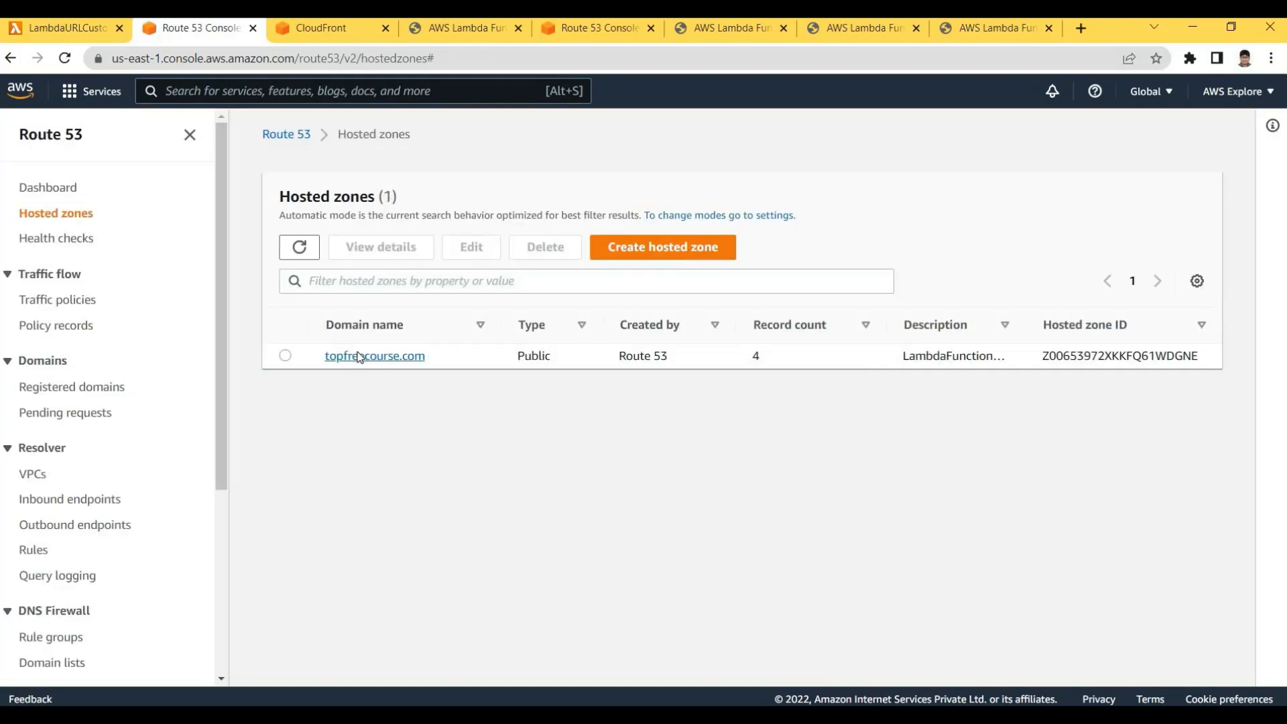
left_click(358, 356)
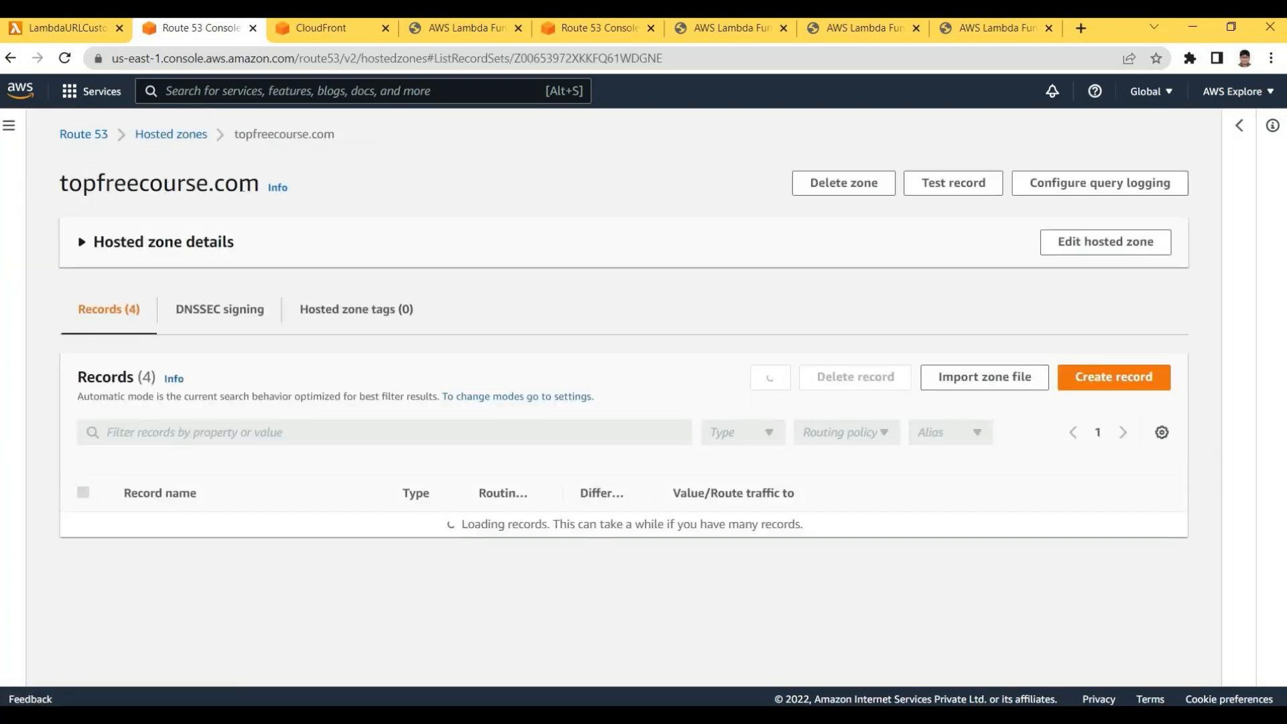
Point out the topfreecourse.com zone name and the NS record's four name server values
left_click_drag(60, 183, 259, 182)
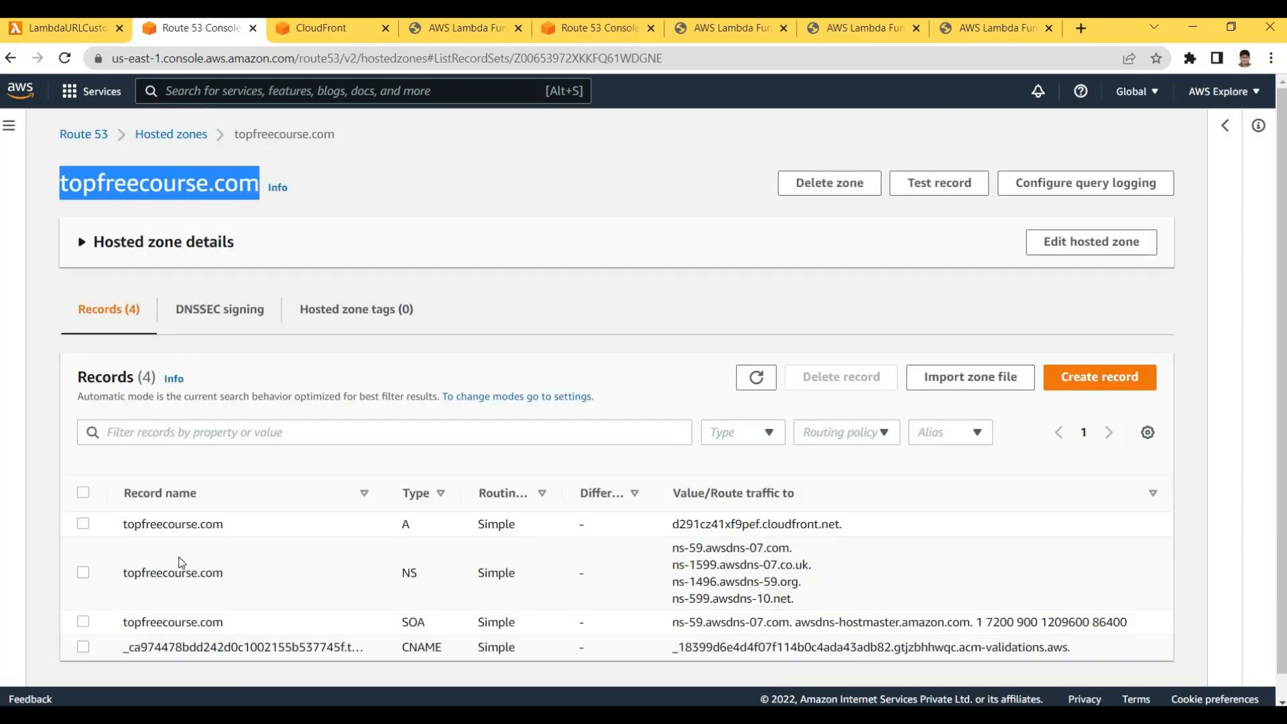
left_click_drag(800, 601, 672, 549)
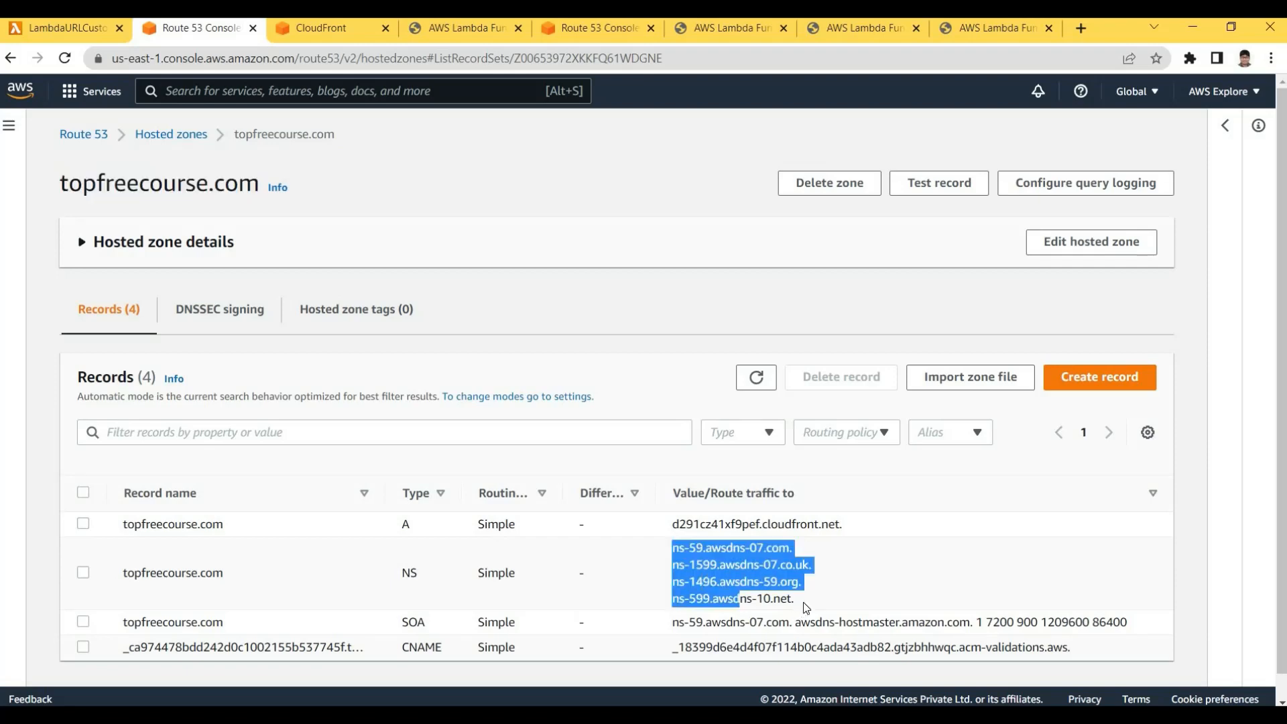
left_click(700, 552)
left_click_drag(797, 601, 667, 547)
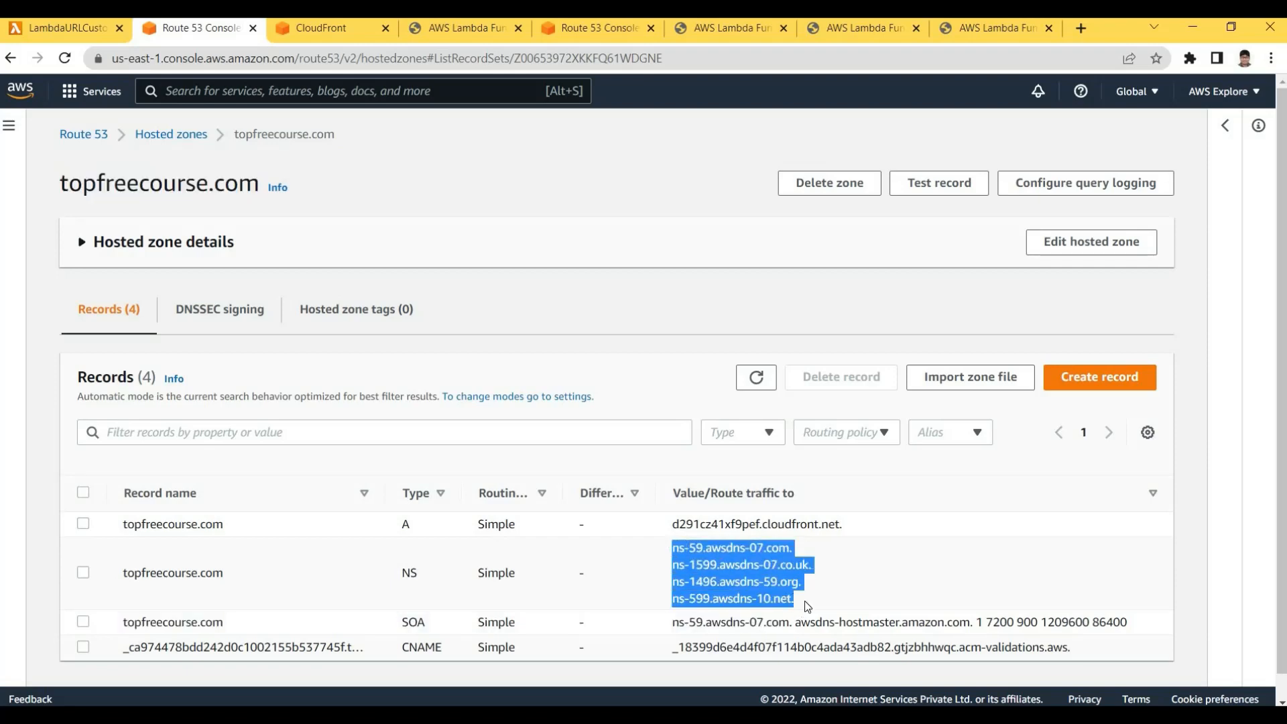
left_click_drag(805, 600, 665, 552)
left_click(655, 550)
mouse_move(804, 600)
left_mouse_down()
mouse_move(684, 571)
mouse_move(670, 550)
mouse_move(809, 602)
left_mouse_up()
left_click(808, 605)
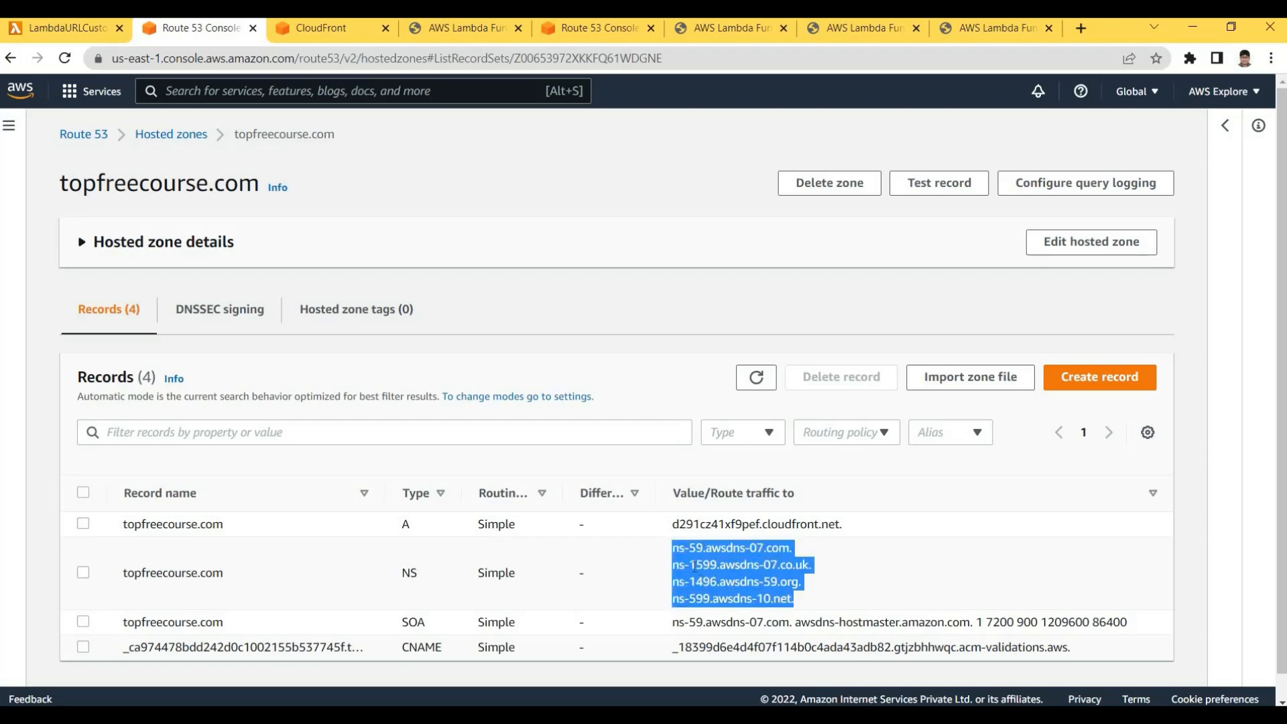
triple_click(824, 606)
left_click(784, 584)
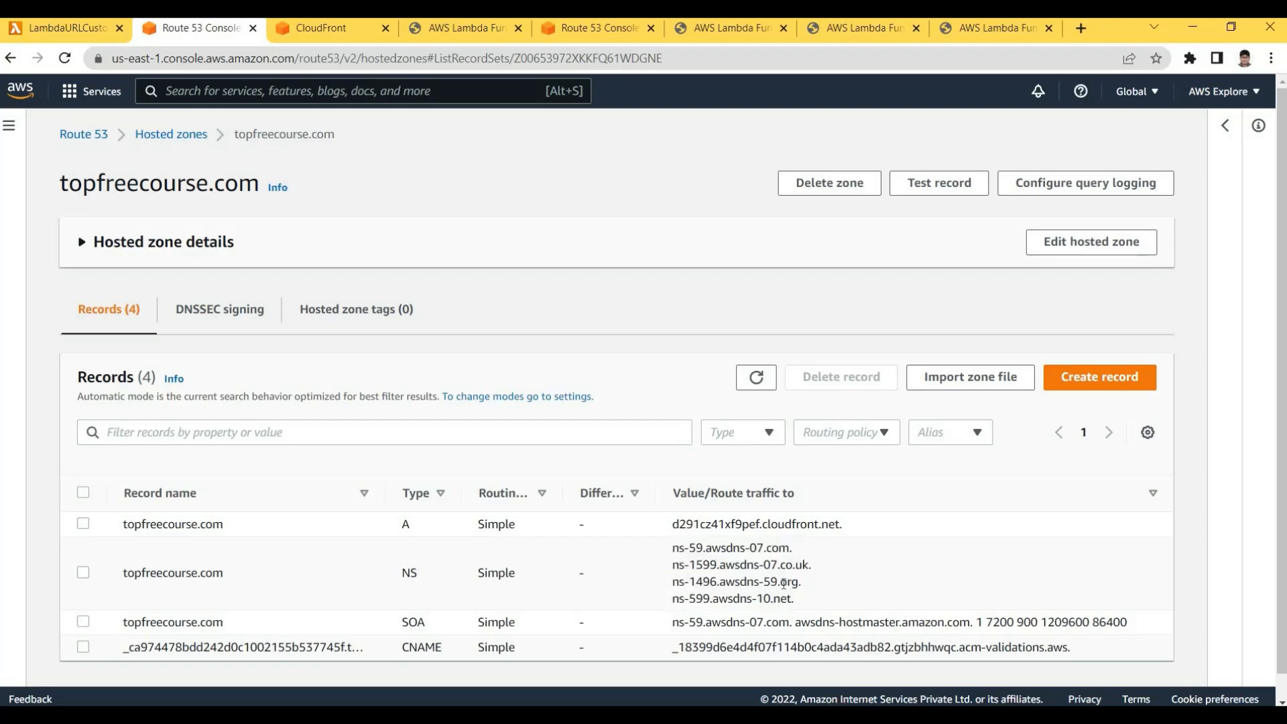
left_click_drag(800, 601, 670, 546)
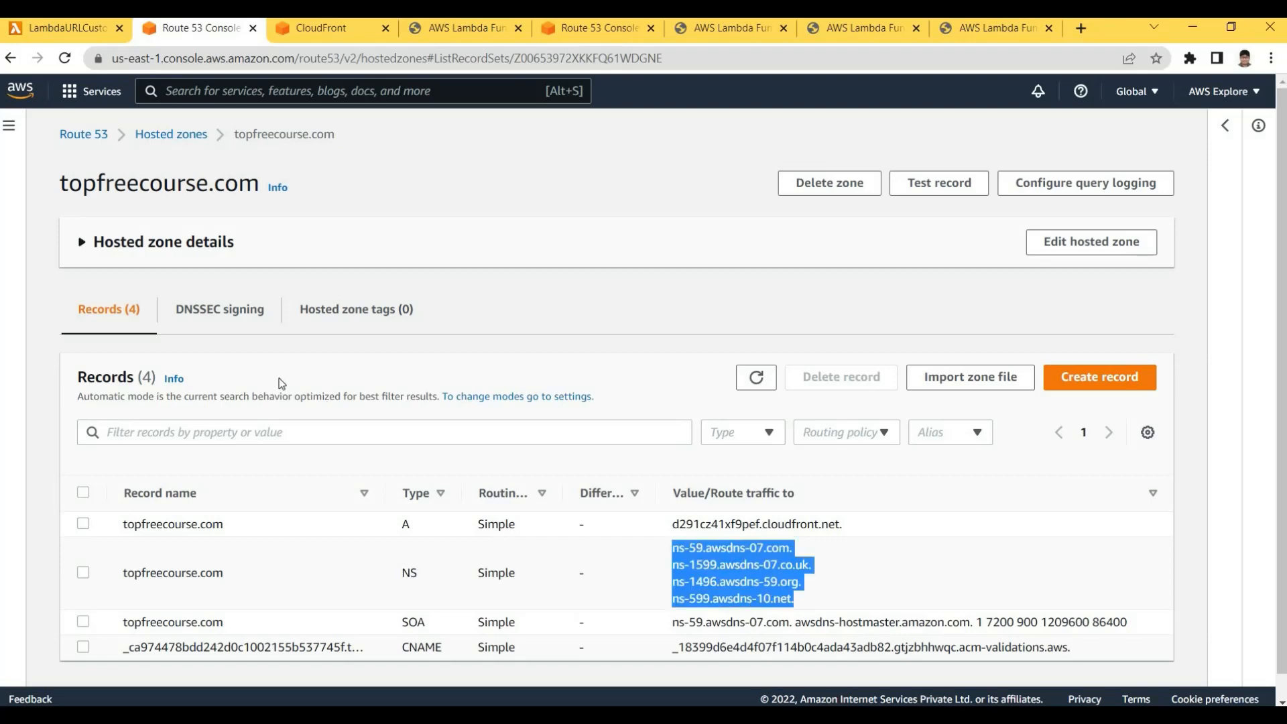
left_click(231, 170)
left_click_drag(239, 181, 69, 182)
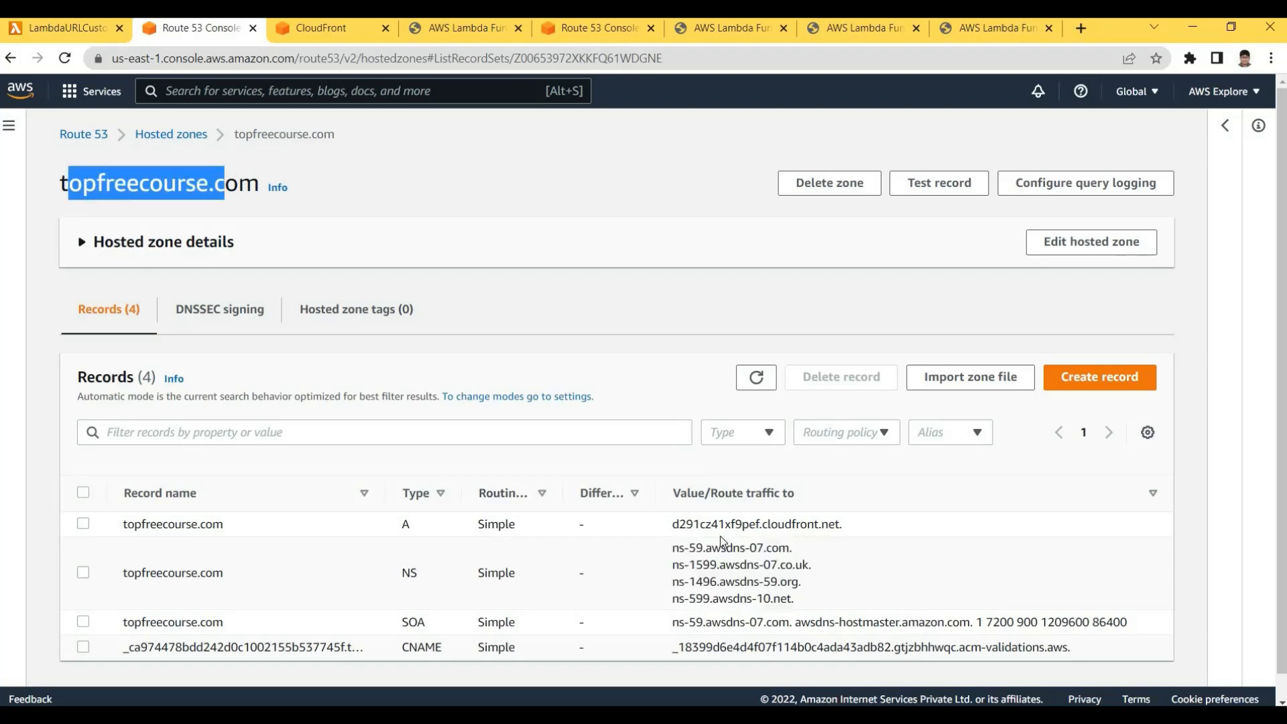
left_click(552, 524)
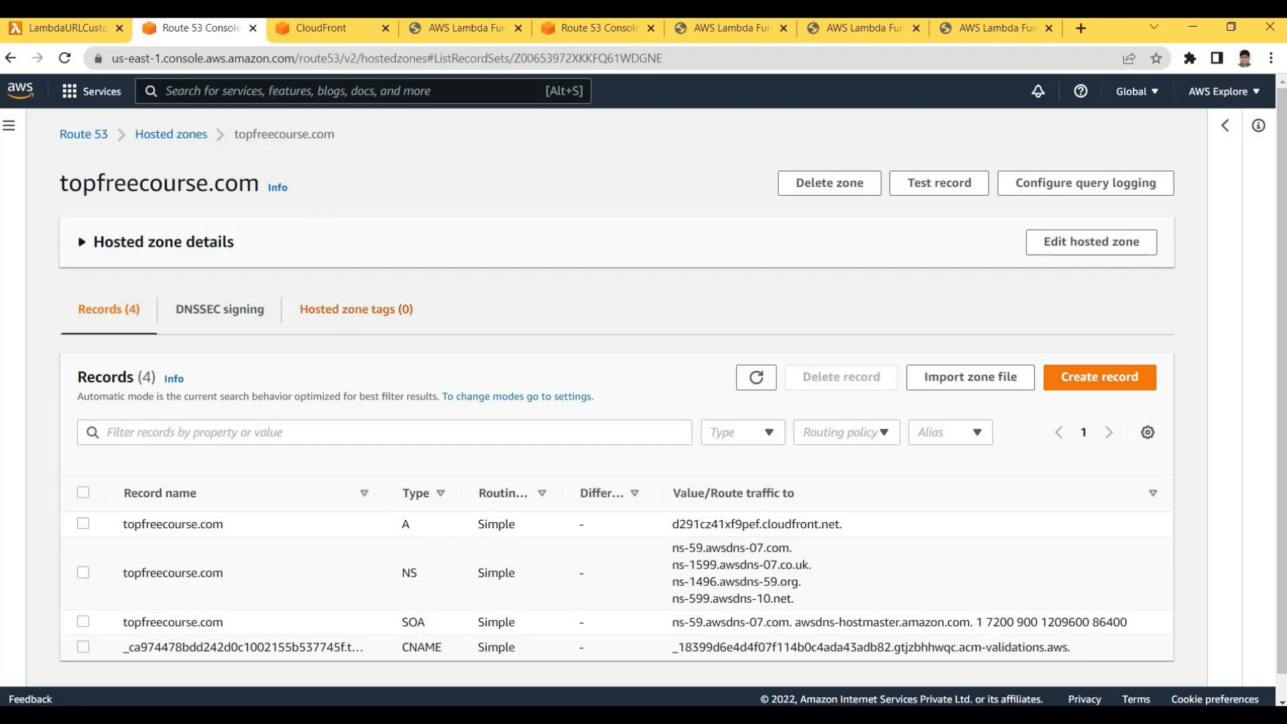
left_click(271, 92)
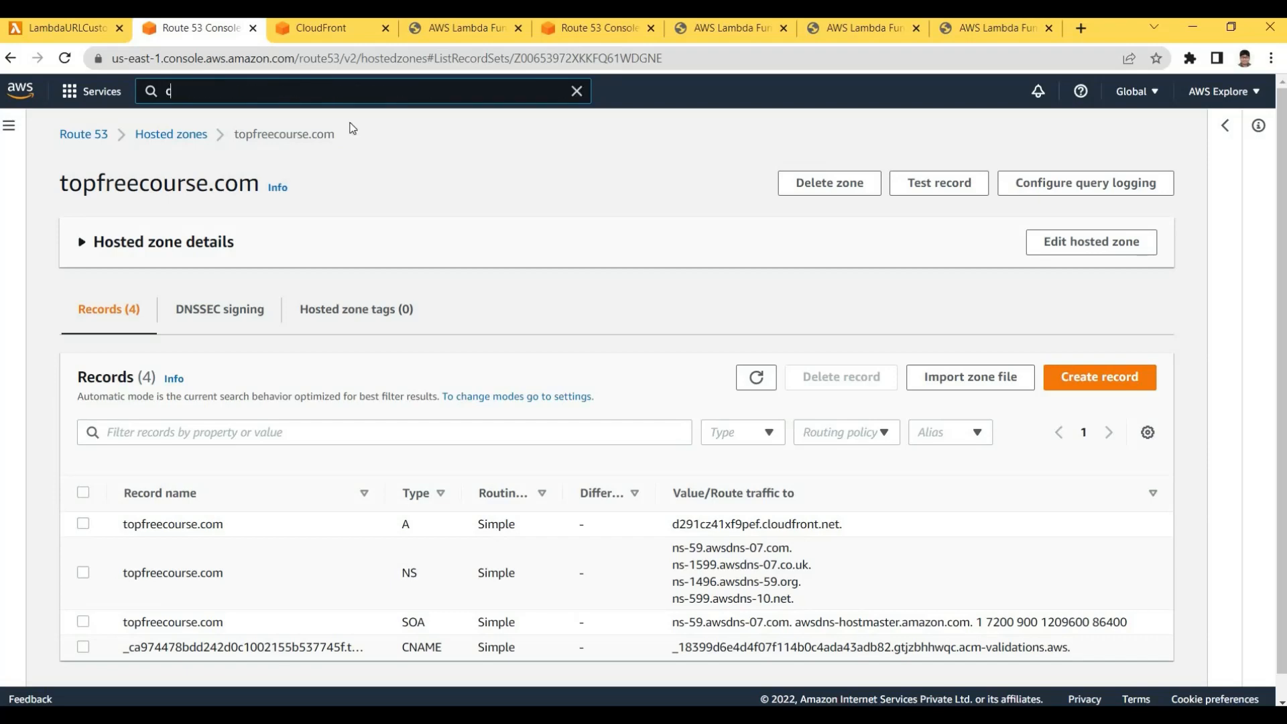
Open Certificate Manager in the N. Virginia region and select the topfreecourse.com certificate
type("cer")
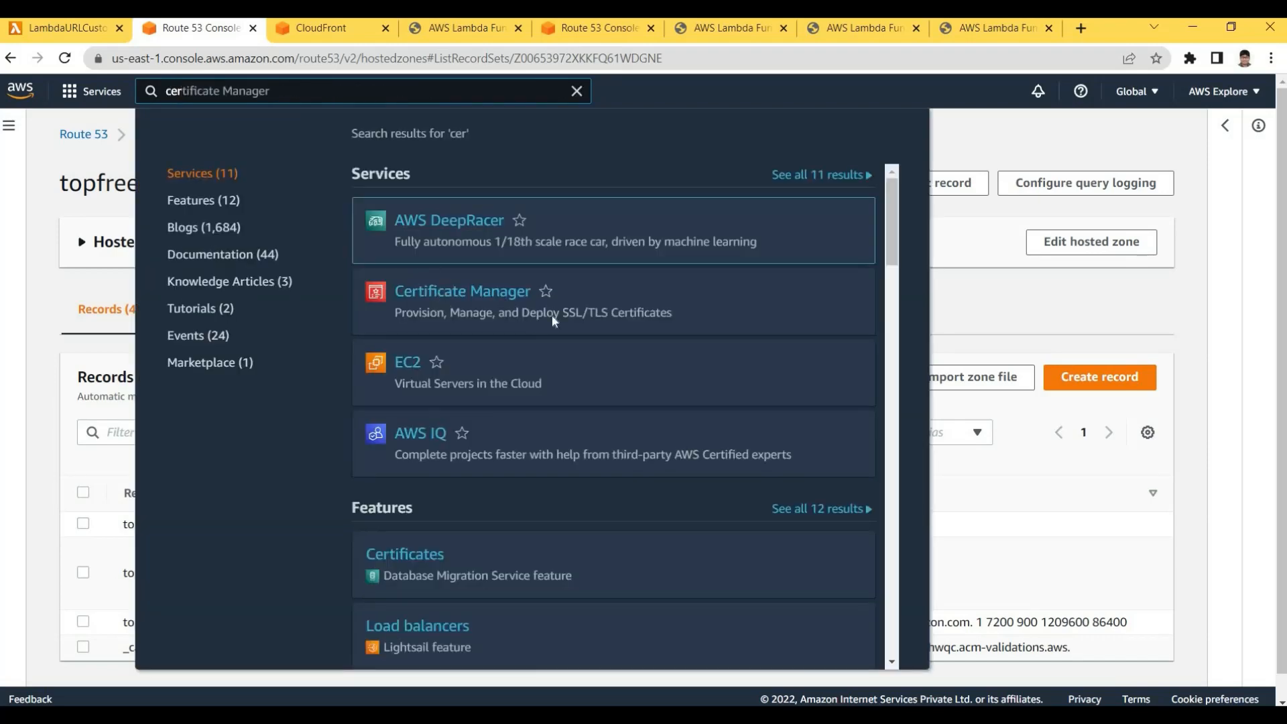
left_click(553, 315)
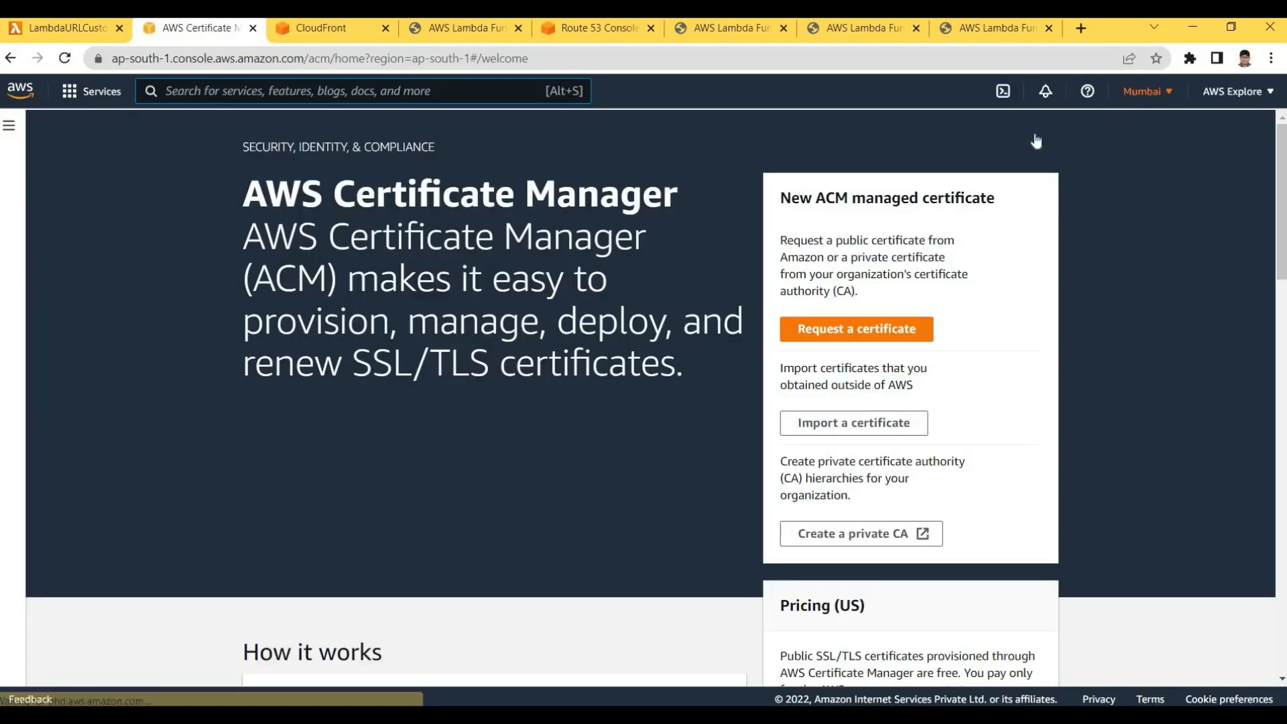
left_click(1146, 92)
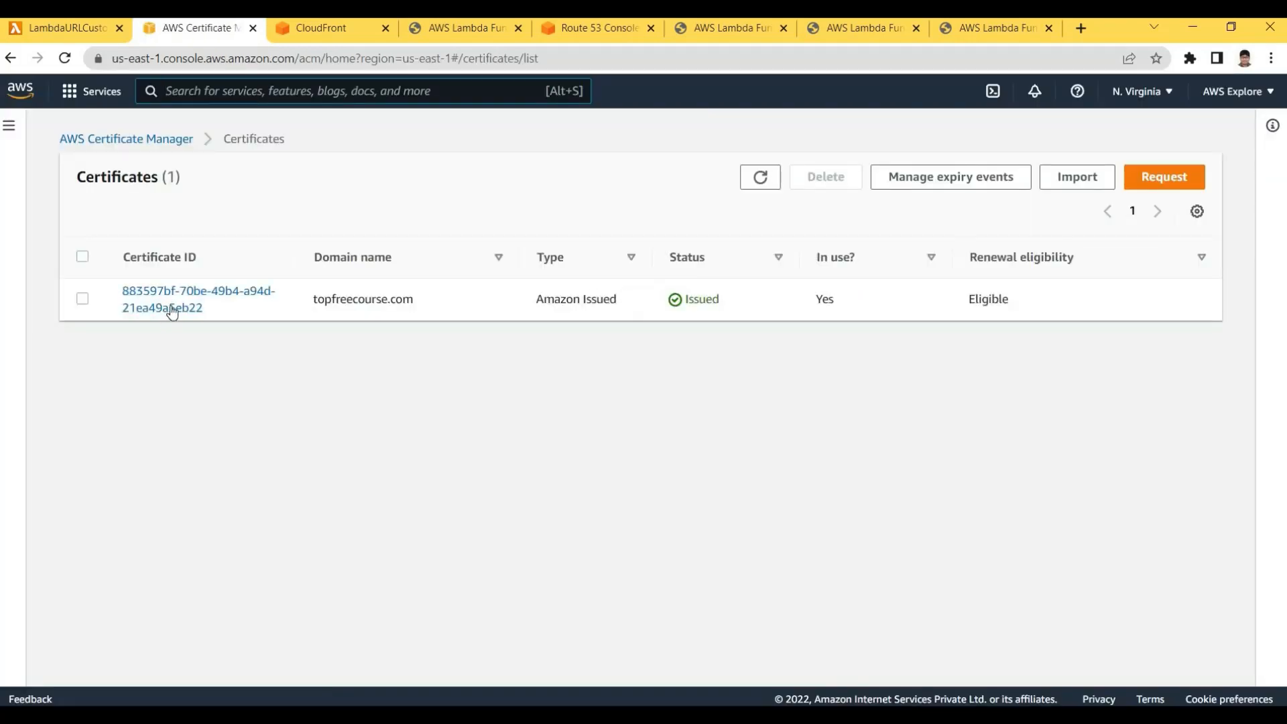
left_click(166, 298)
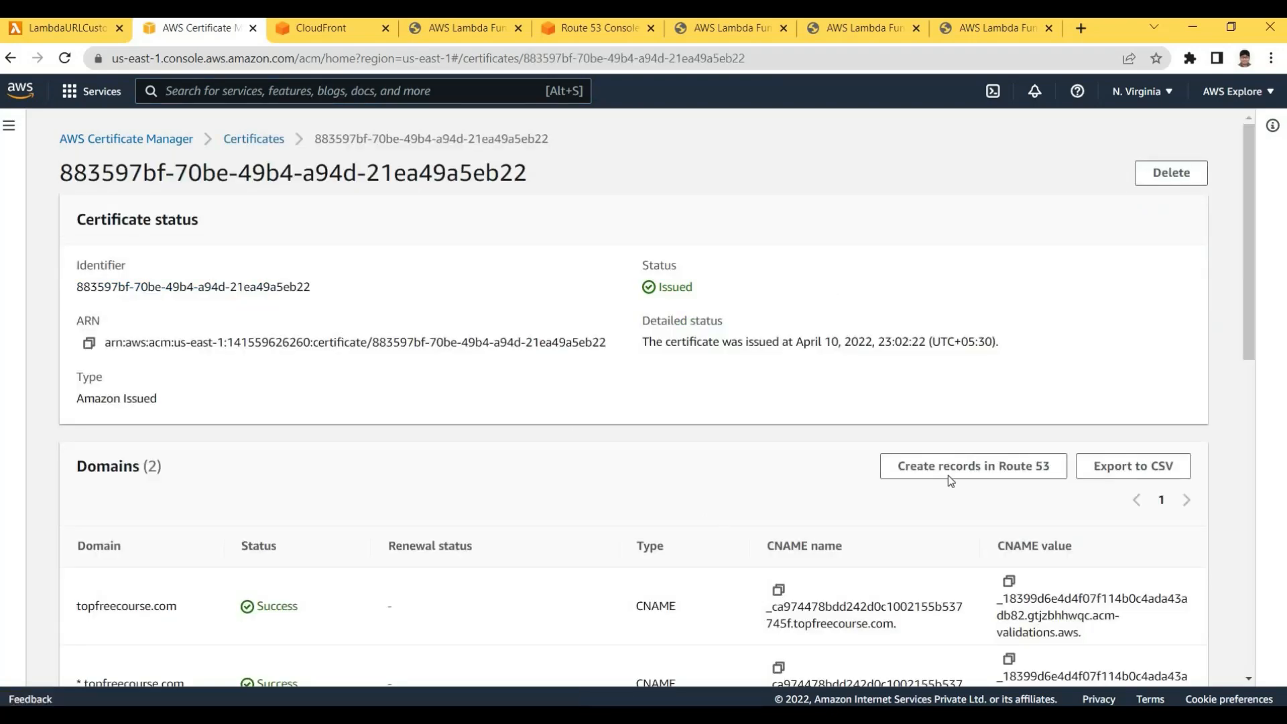
Review the certificate details, confirming it is Issued with both domains validated
mouse_move(1247, 258)
left_mouse_down()
mouse_move(1247, 272)
mouse_move(1249, 258)
left_mouse_up()
scroll(1277, 400, "down", 7)
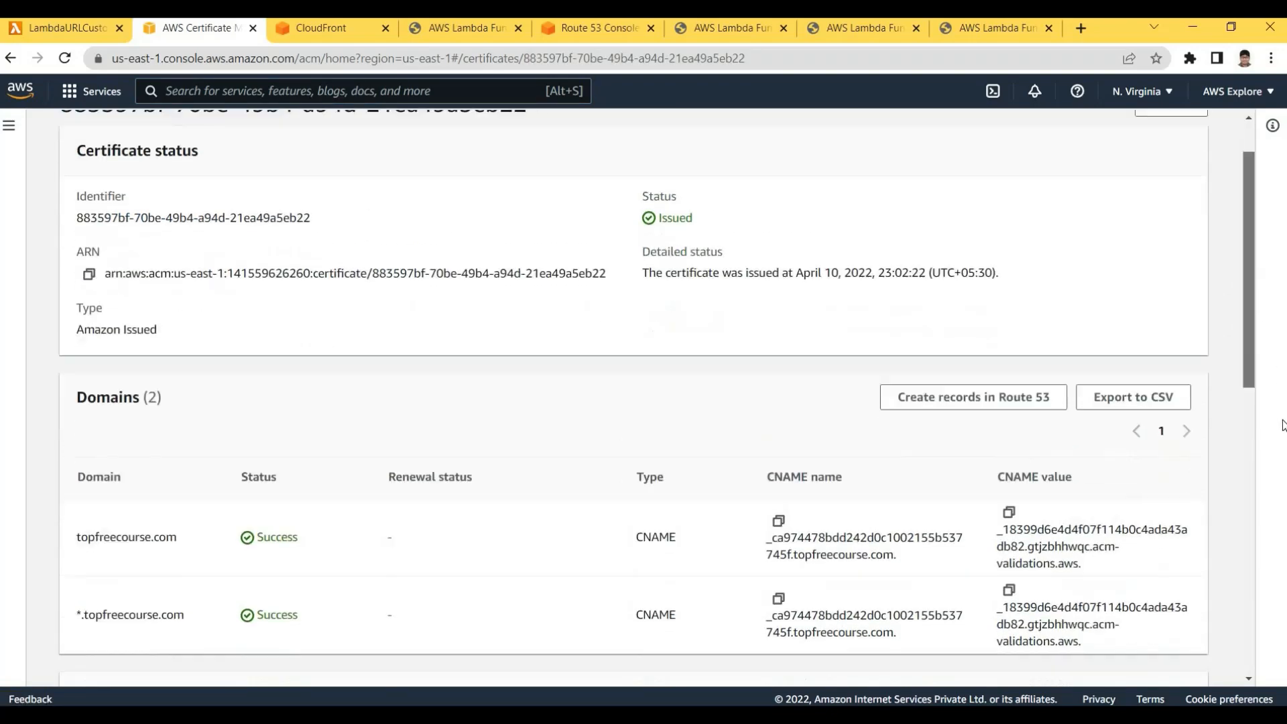
left_click_drag(1285, 504, 577, 409)
scroll(268, 439, "down", 3)
scroll(84, 457, "down", 4)
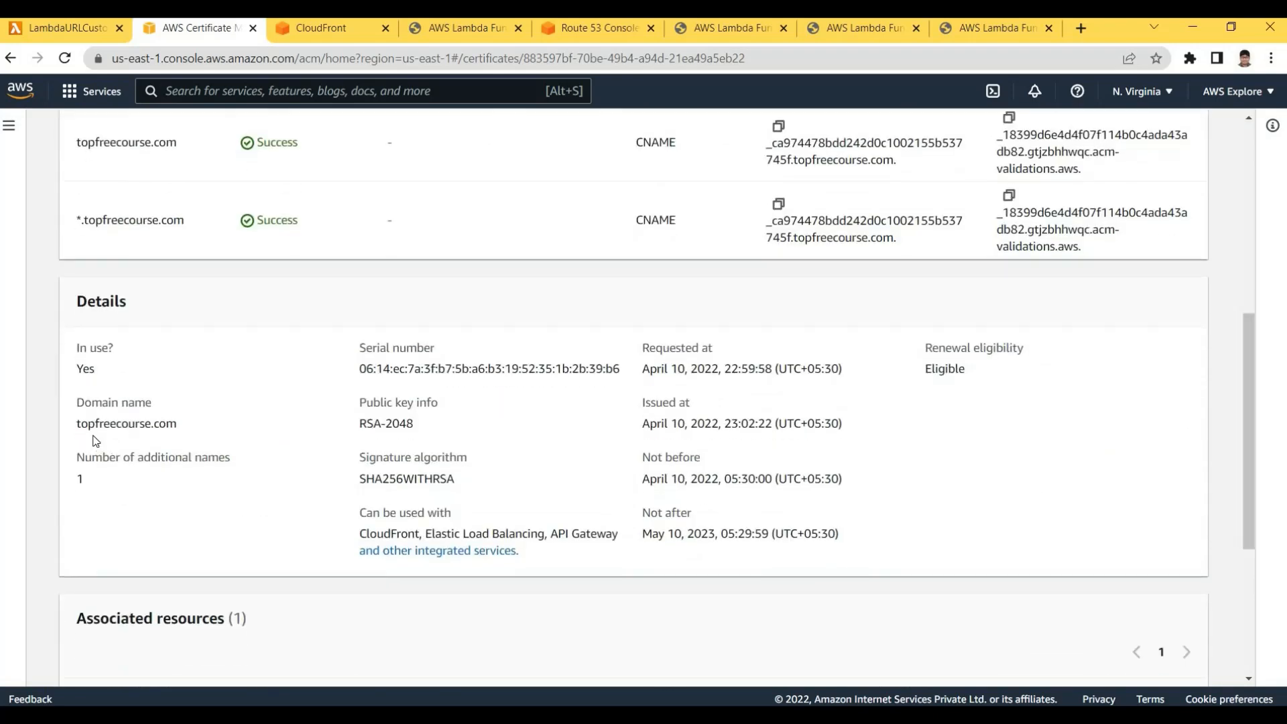
left_click_drag(75, 425, 176, 425)
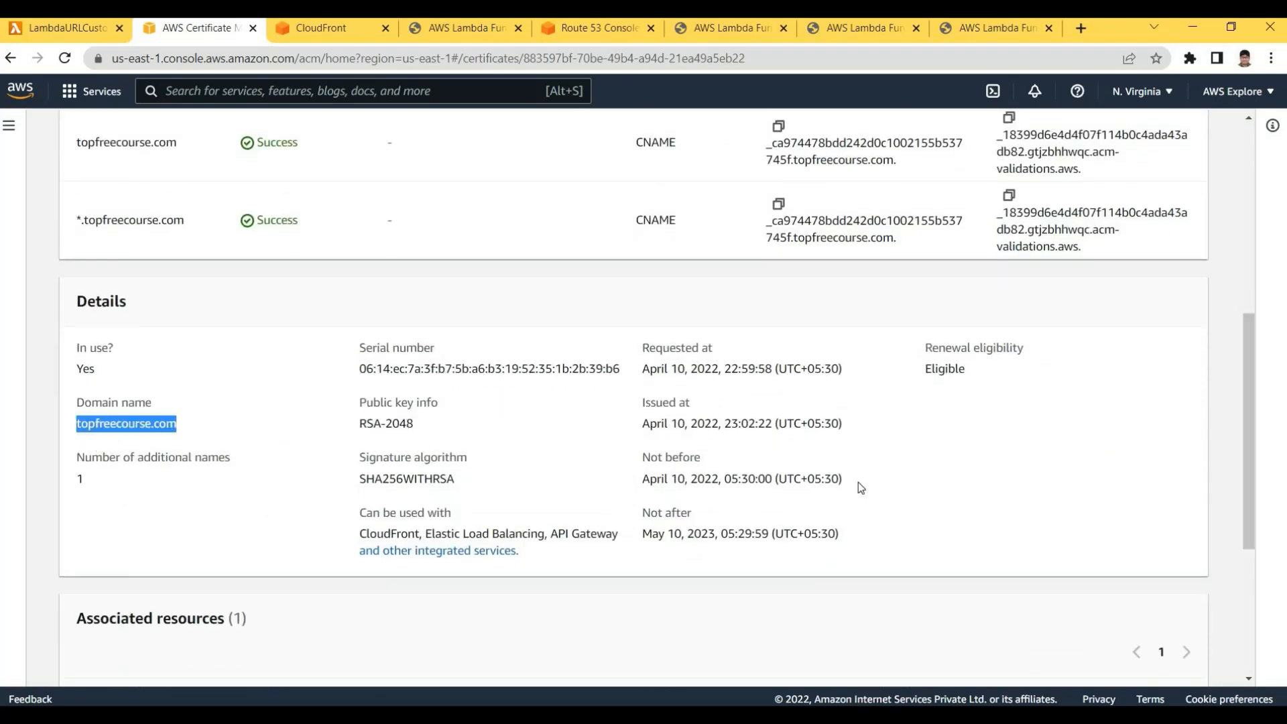
left_click(858, 481)
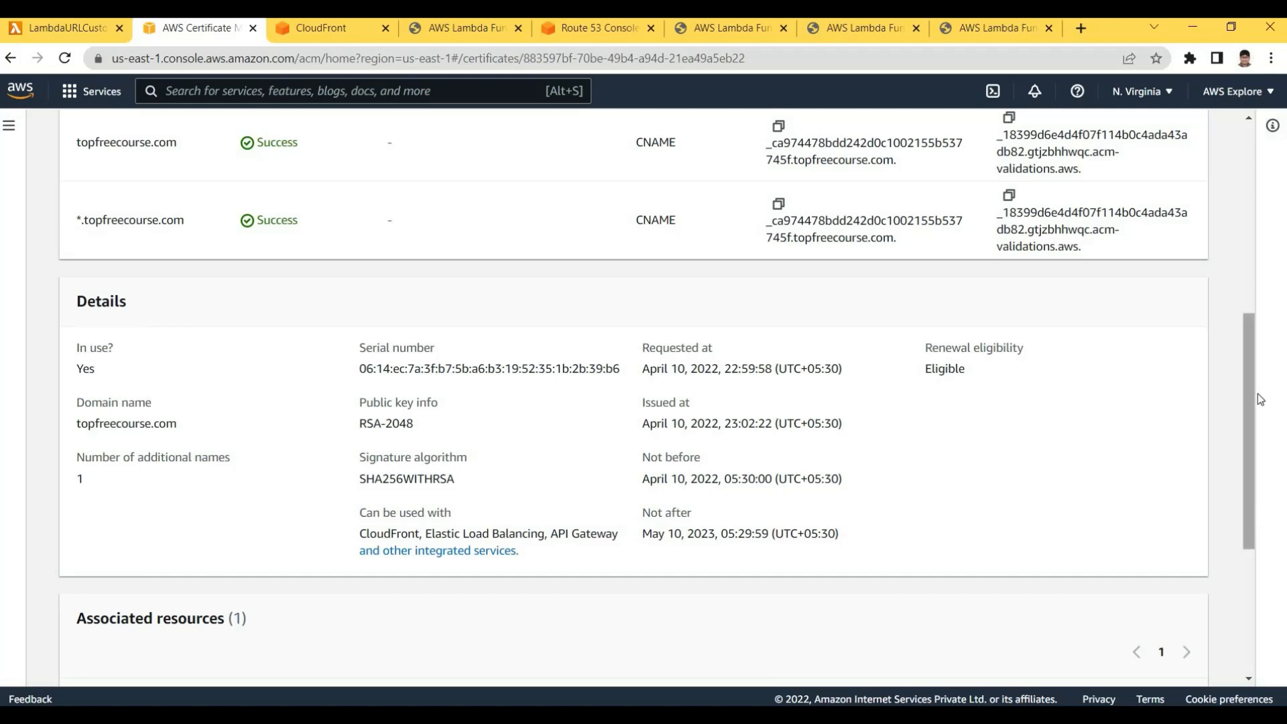
scroll(1271, 240, "up", 7)
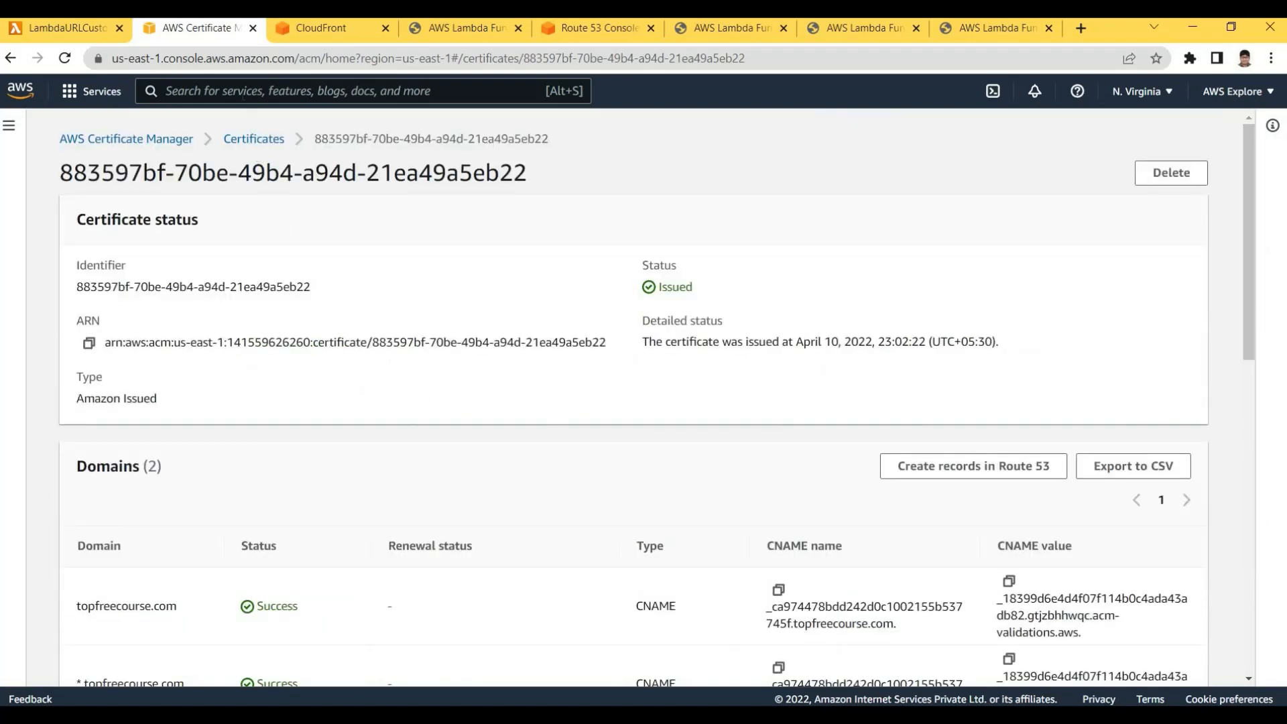
left_click(242, 91)
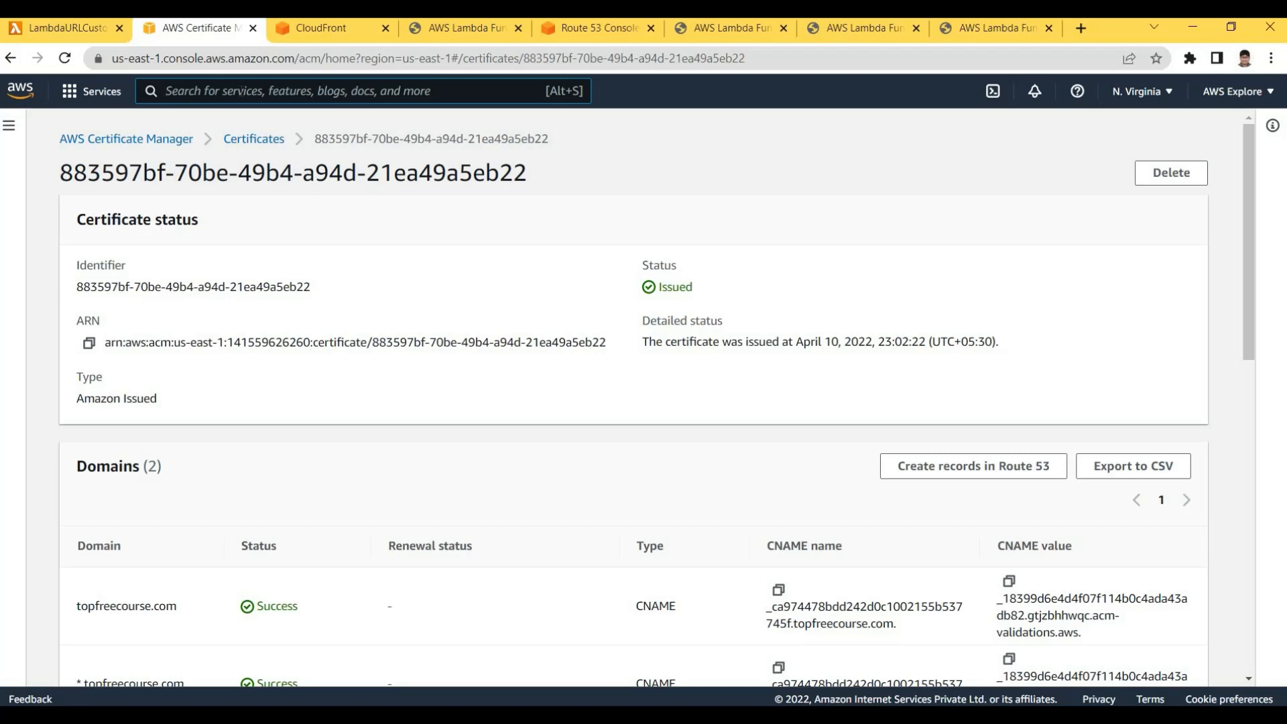
Find CloudFront with the 'cloudf' search and open distribution E28HDZ7V2IAKC8
type("c")
key("BackSpace")
type("c")
key("BackSpace")
type("cl")
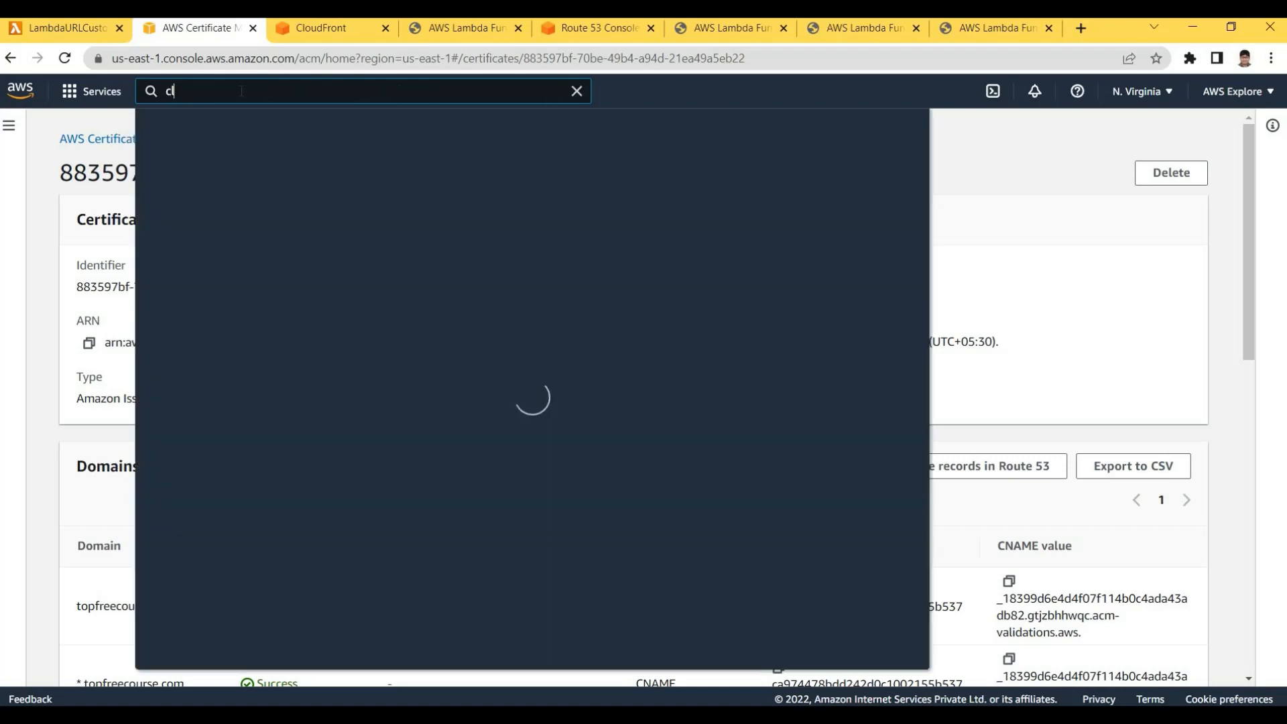
type("oudf")
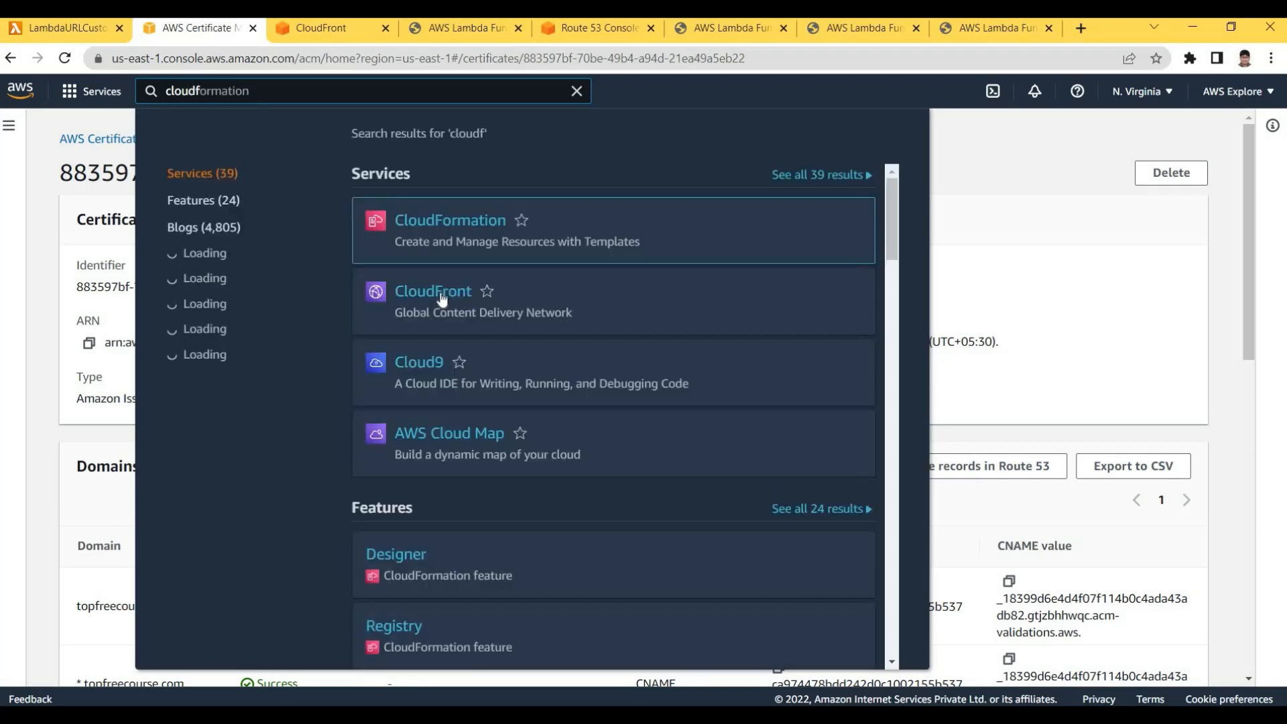
left_click(414, 291)
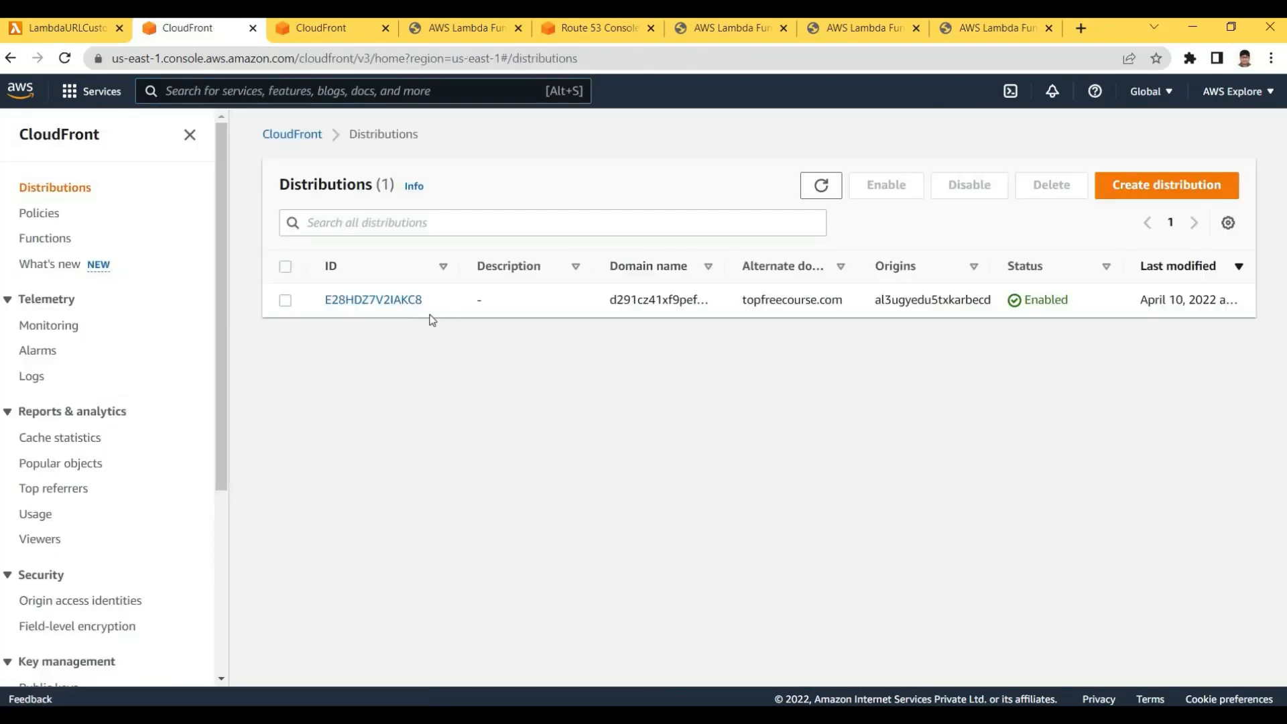
left_click(369, 299)
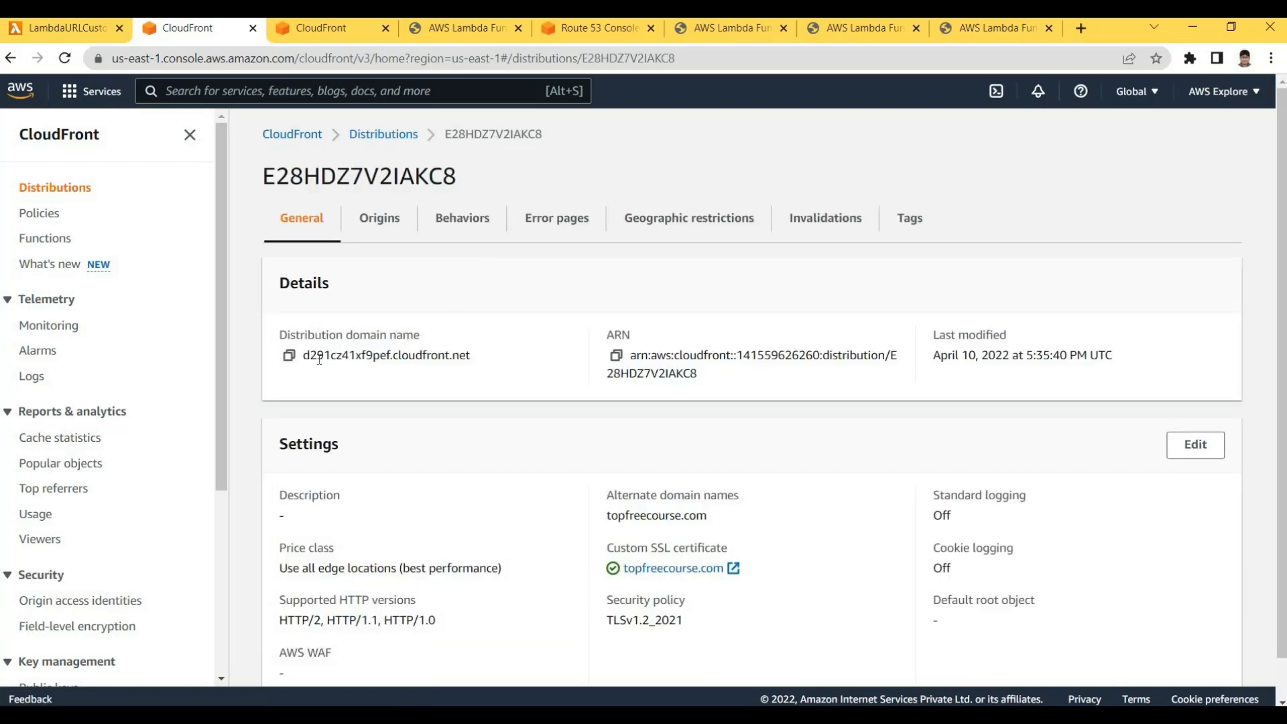
Check the Origins tab for the Lambda function URL origin domain
left_click(377, 227)
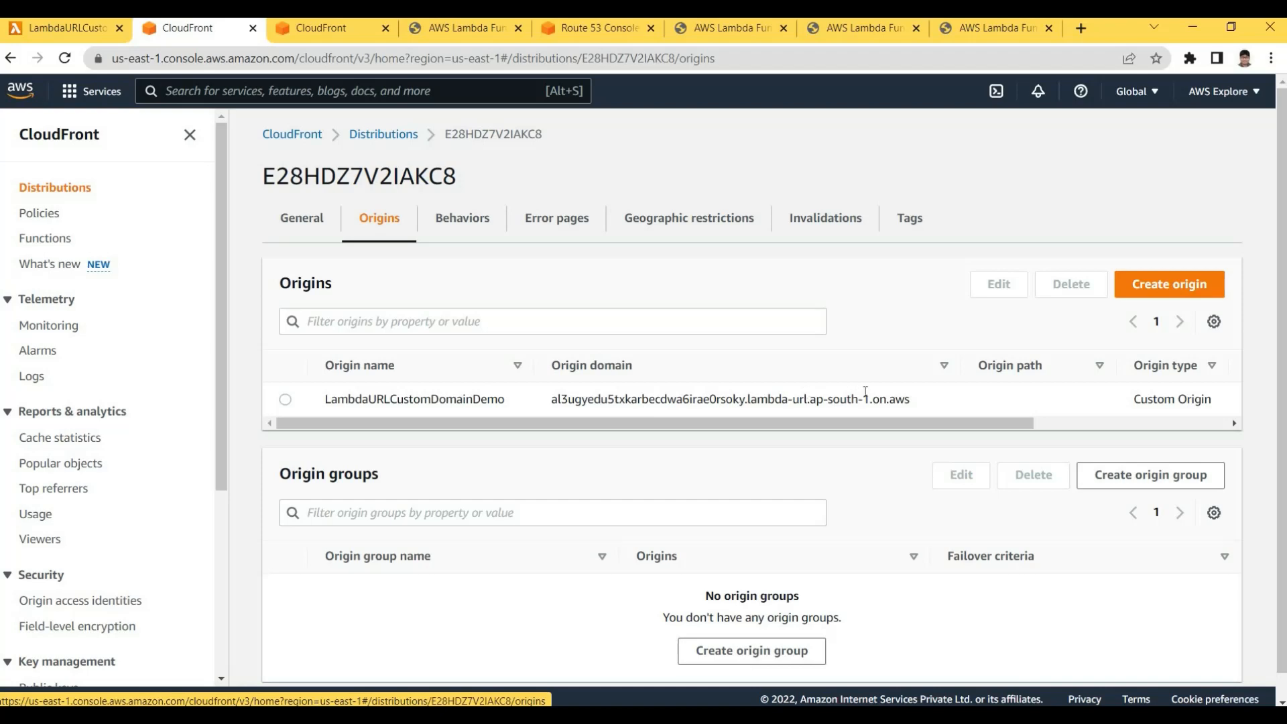
left_click_drag(552, 399, 923, 400)
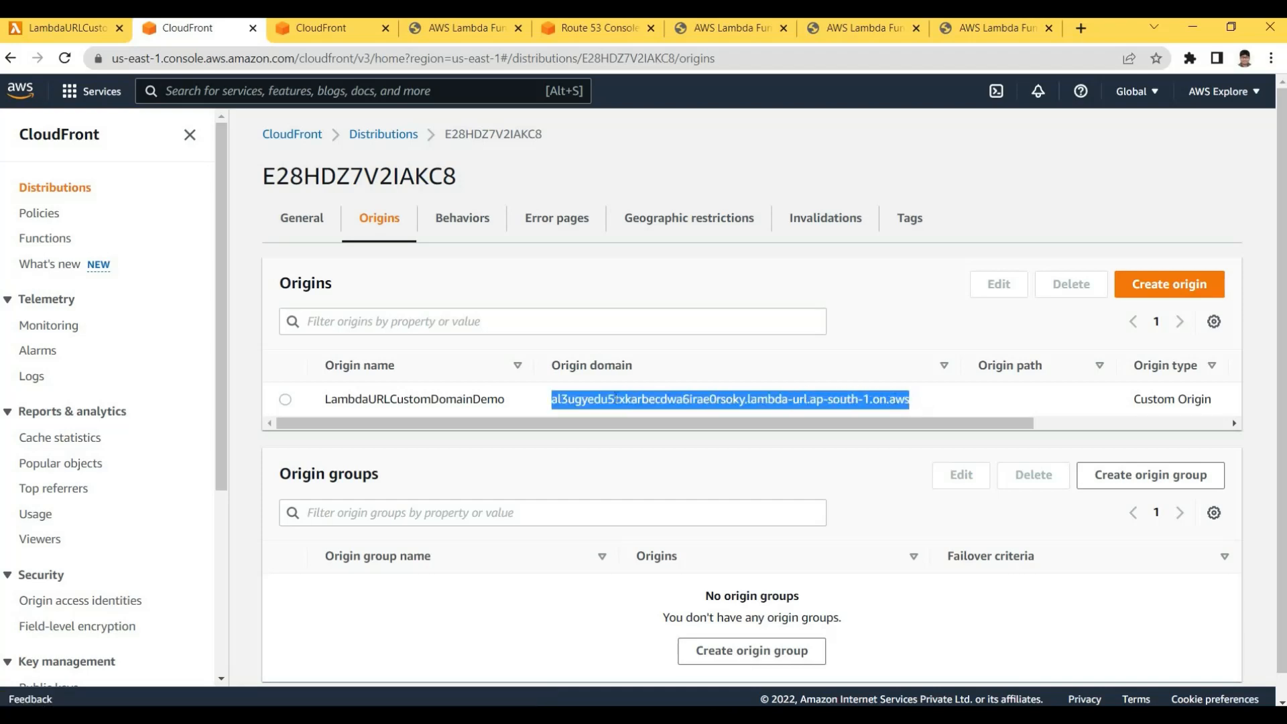
left_click(543, 408)
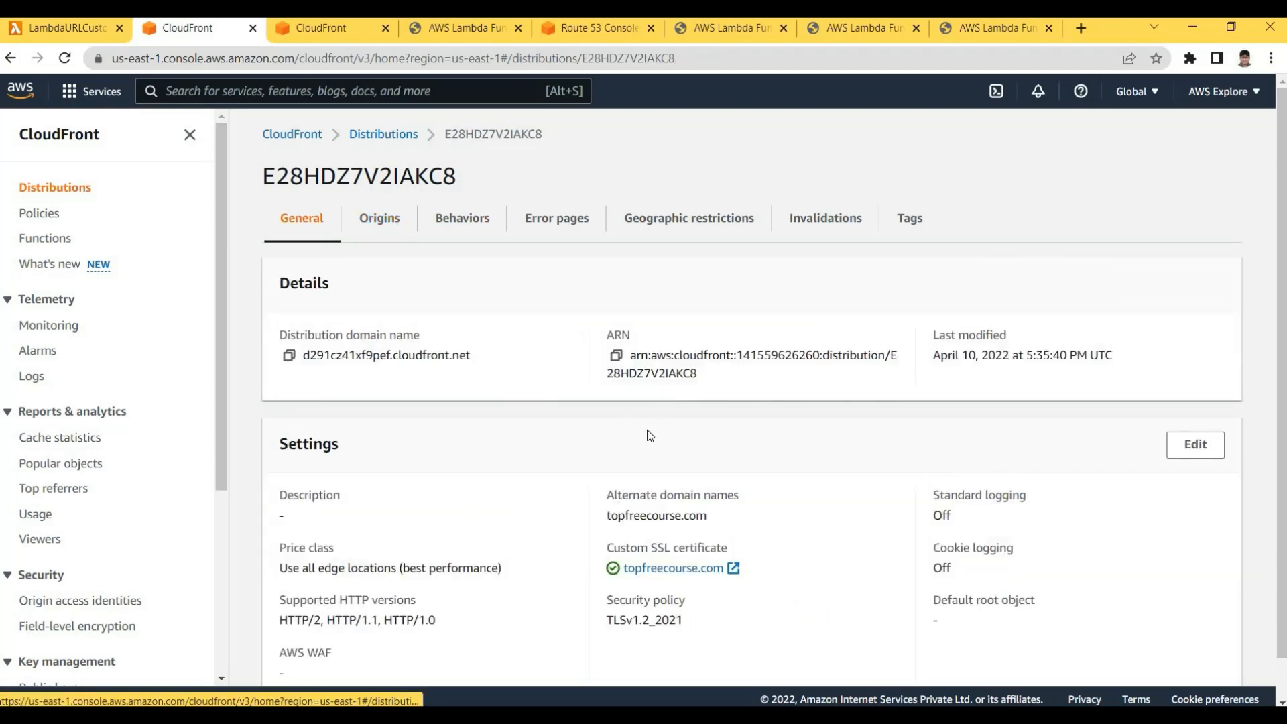
Review General settings: alternate domain topfreecourse.com and its custom SSL certificate and security policy
scroll(607, 550, "down", 1)
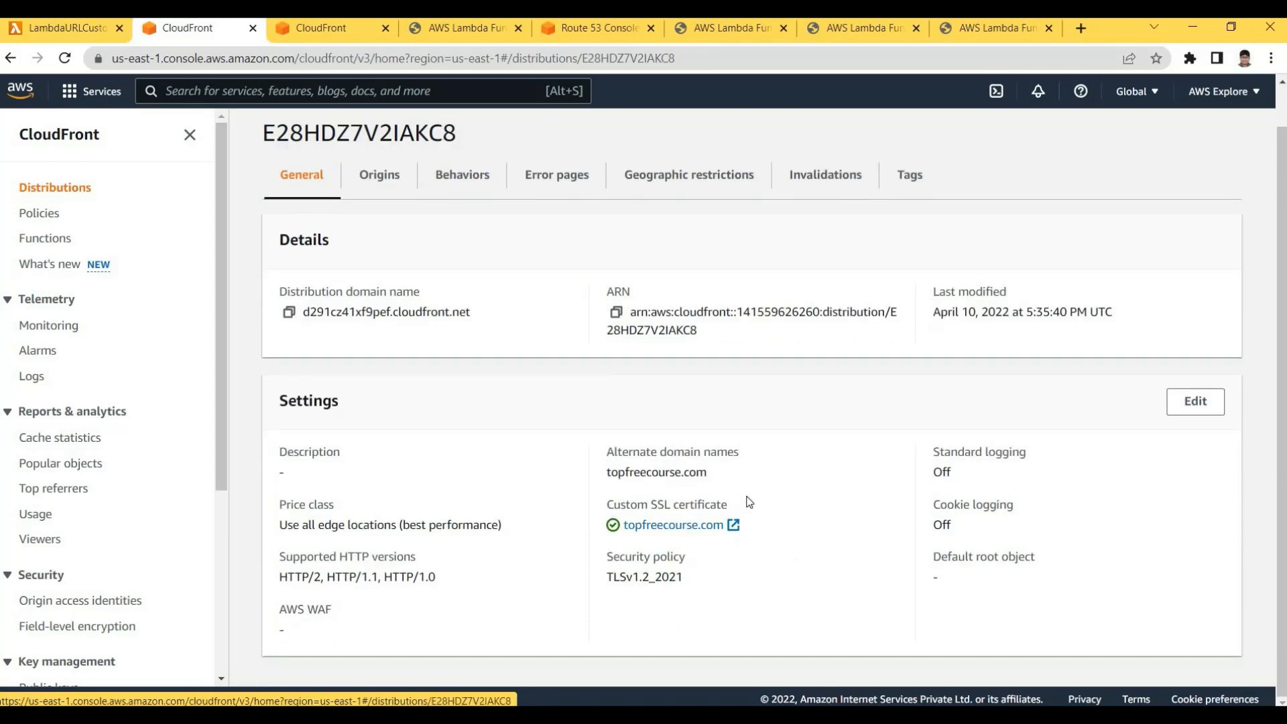
triple_click(698, 503)
left_click(735, 493)
left_click_drag(630, 505, 728, 504)
left_click(817, 367)
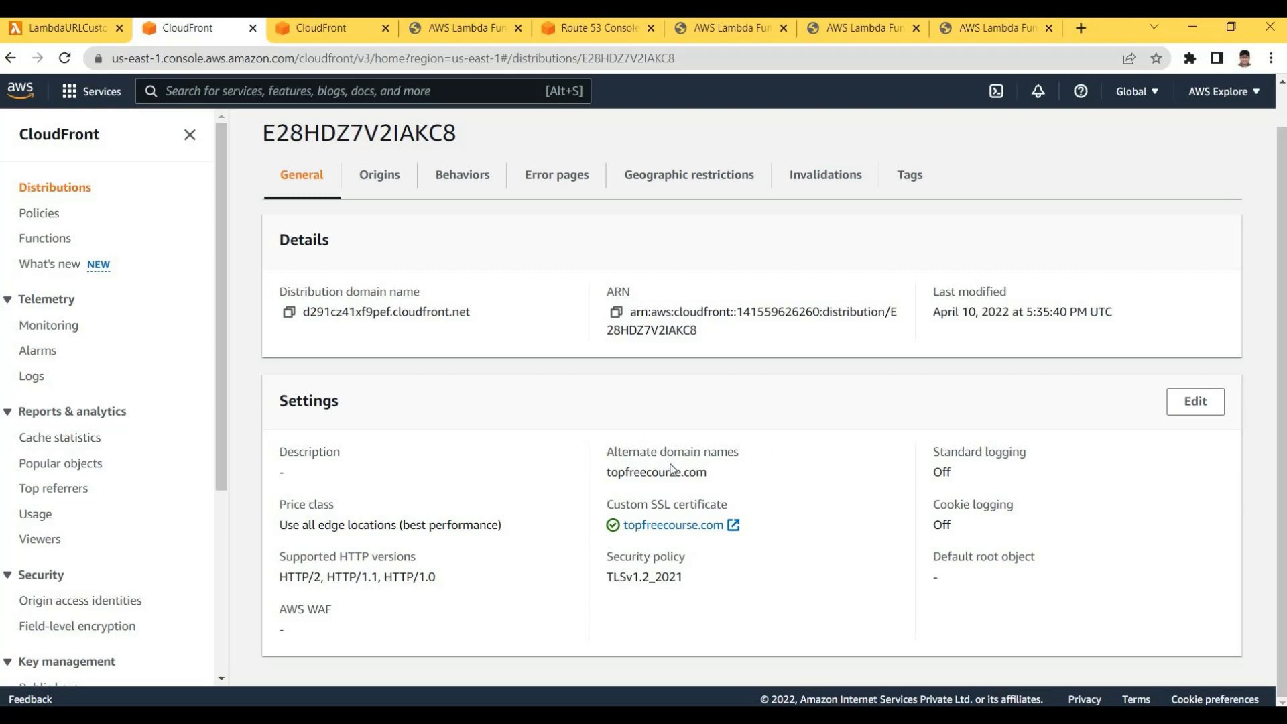
left_click_drag(607, 452, 694, 453)
left_click(445, 466)
left_click_drag(606, 454, 728, 453)
left_click(603, 474)
left_click_drag(603, 472, 609, 447)
left_click(745, 468)
left_click(733, 474)
left_click(807, 565)
left_click_drag(803, 559, 586, 385)
left_click(762, 476)
scroll(331, 82, "up", 1)
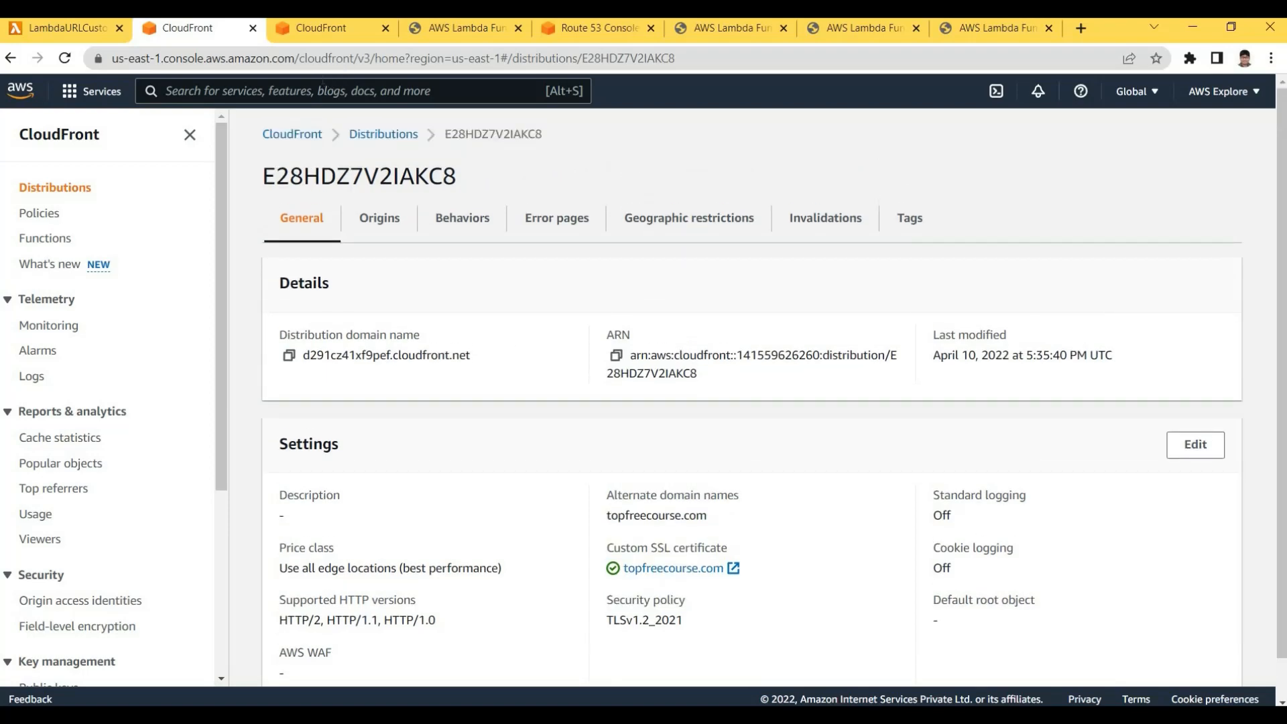
Open Route 53 and go to the topfreecourse.com hosted zone's records
type("rout")
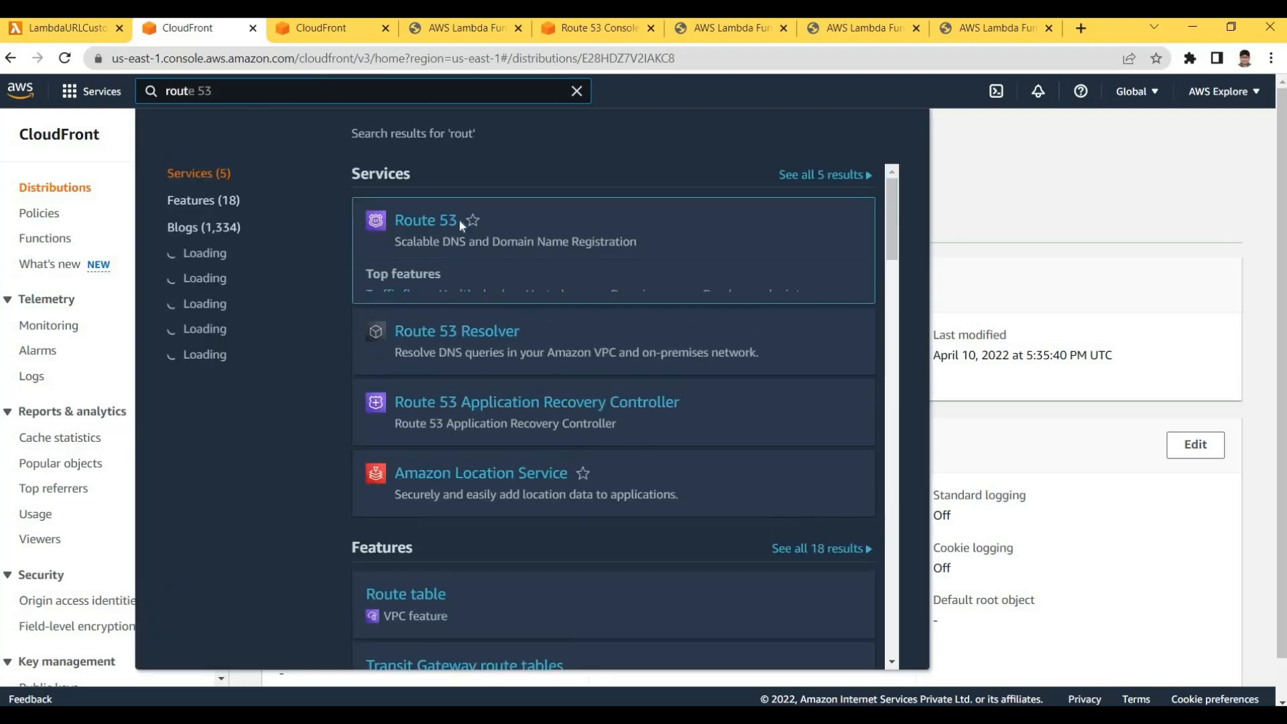
left_click(448, 221)
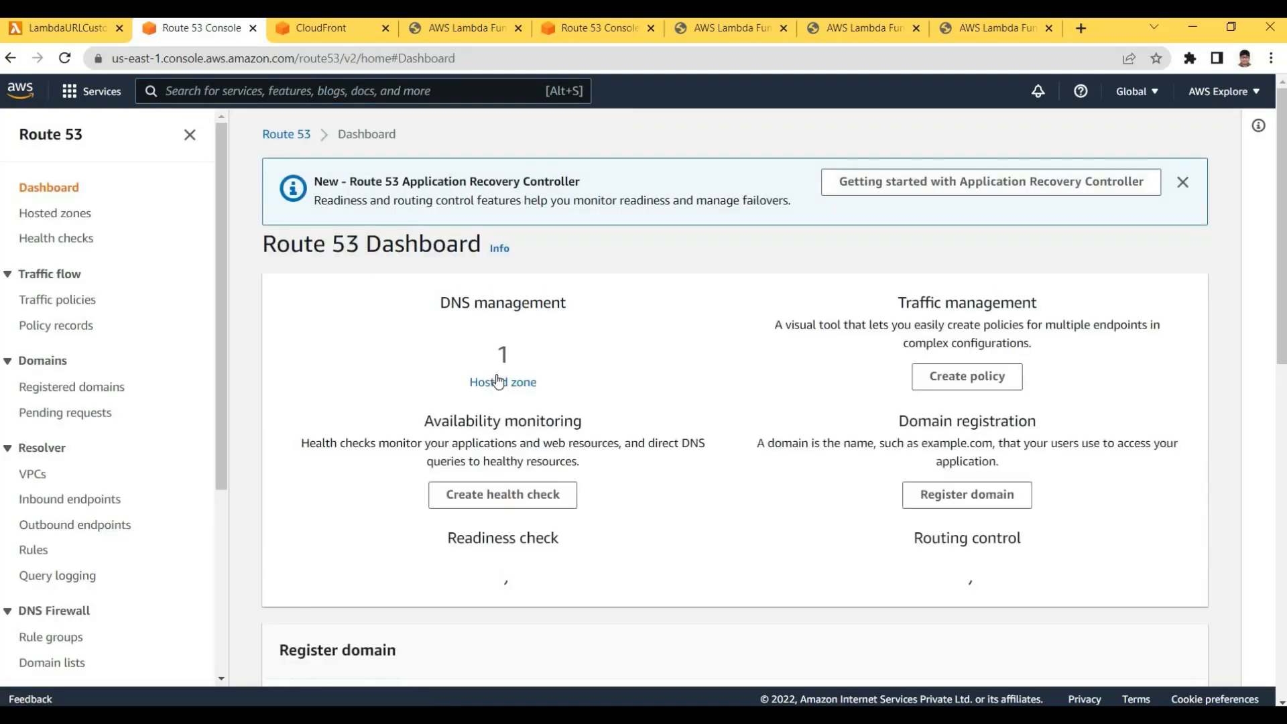
left_click(510, 354)
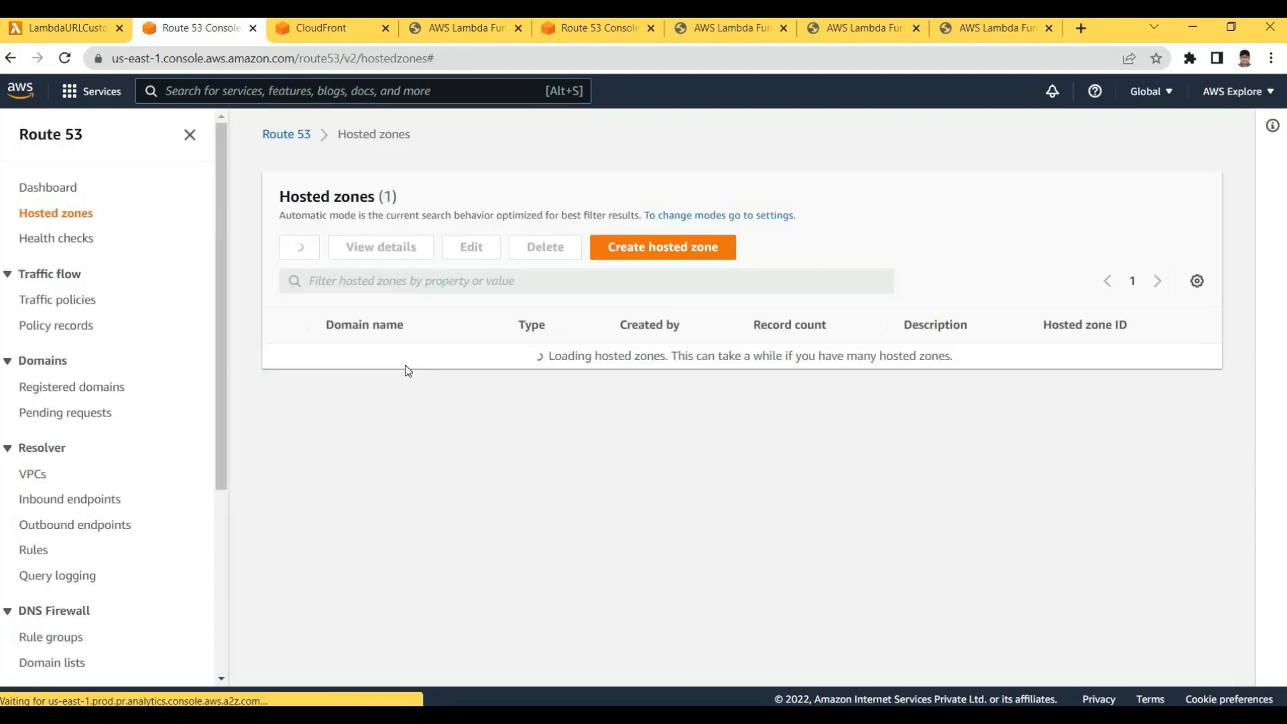
left_click(376, 355)
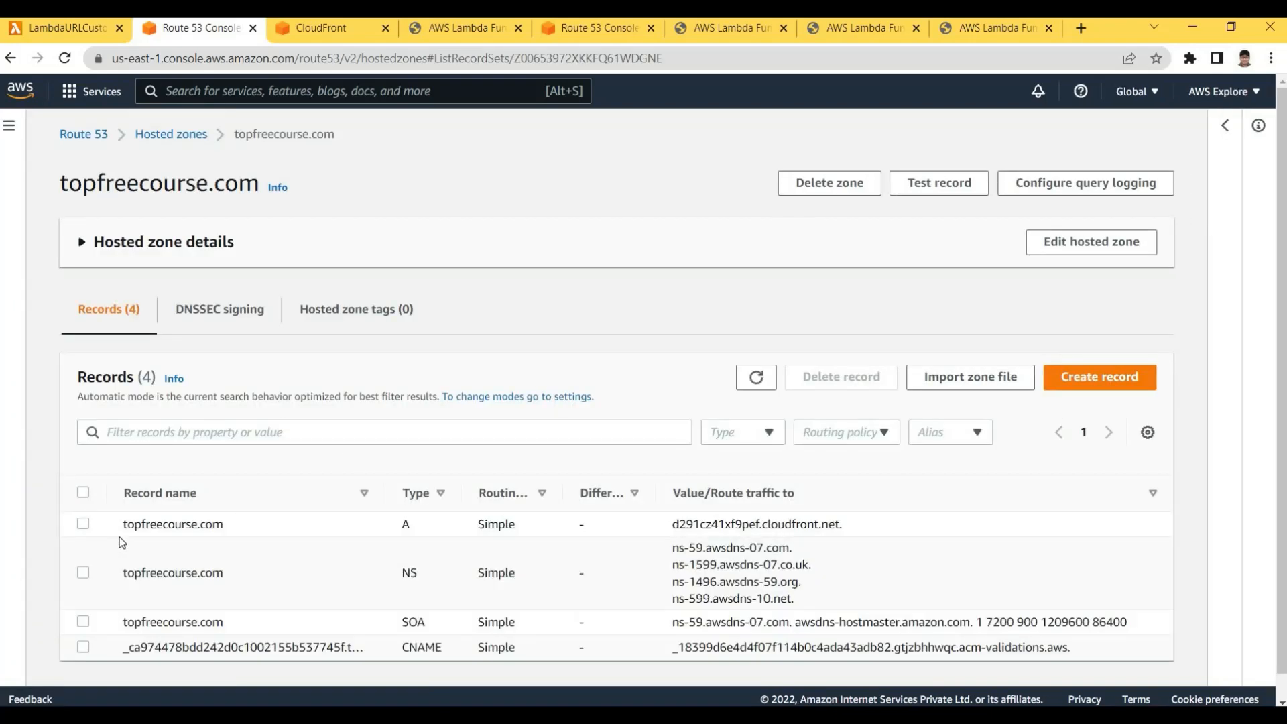
Inspect the A record routing topfreecourse.com to d291cz41xf9pef.cloudfront.net
mouse_move(231, 526)
left_mouse_down()
mouse_move(124, 523)
mouse_move(226, 526)
left_mouse_up()
left_click(127, 523)
left_click_drag(401, 525, 432, 528)
left_click_drag(672, 526, 838, 528)
left_click_drag(672, 527, 843, 528)
left_click(699, 537)
scroll(770, 167, "down", 1)
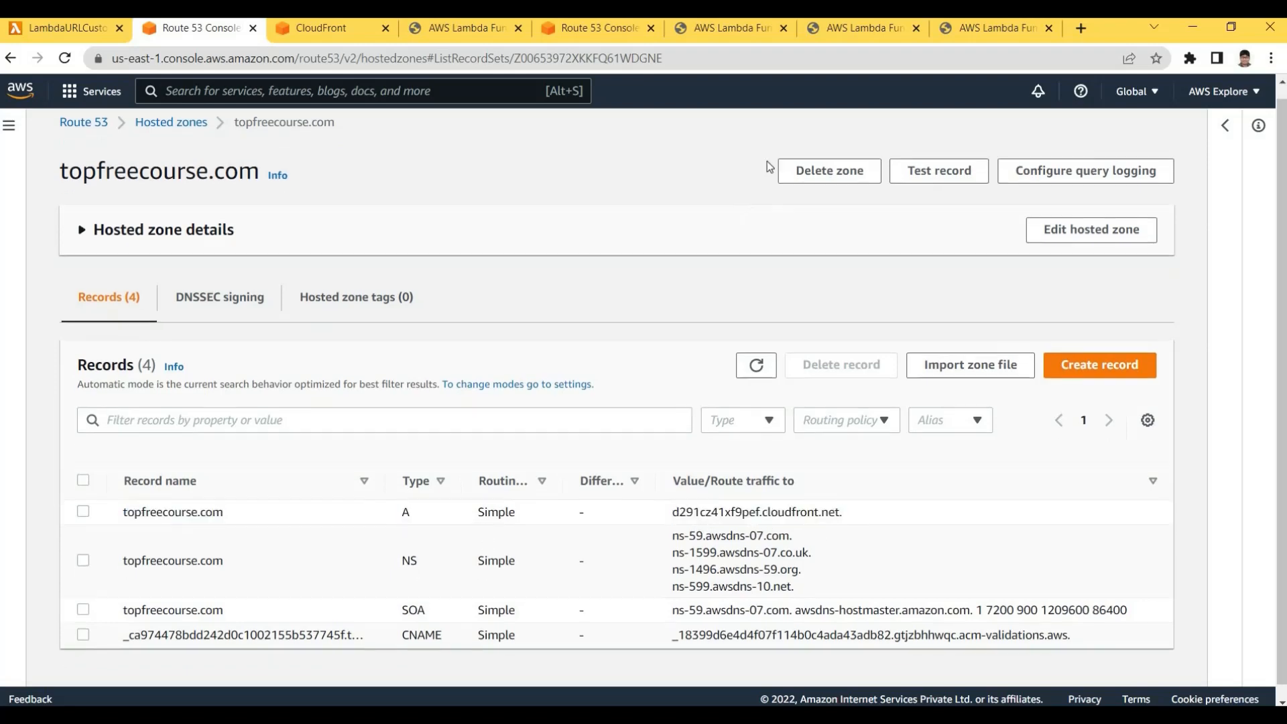
Compare the Lambda URL tab with the topfreecourse.com tab, highlighting the matching Hello AWS Community headings
left_click(723, 30)
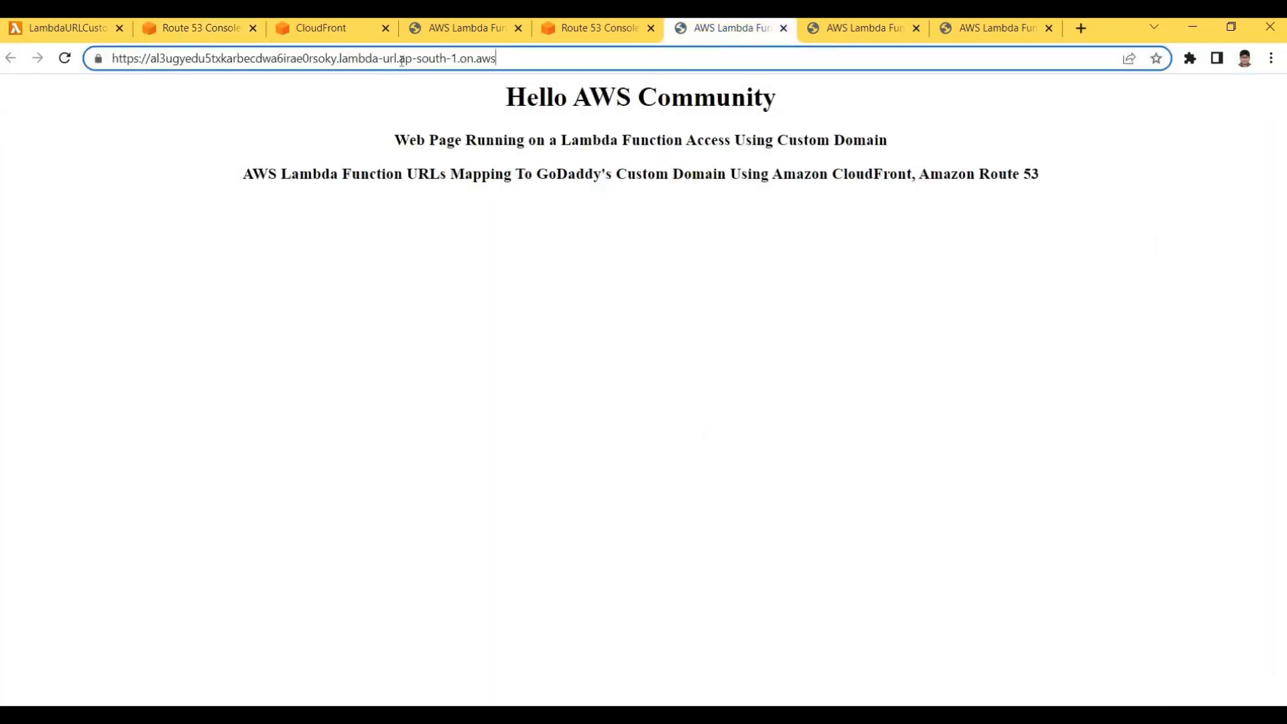
key("ctrl+Tab")
left_click(266, 60)
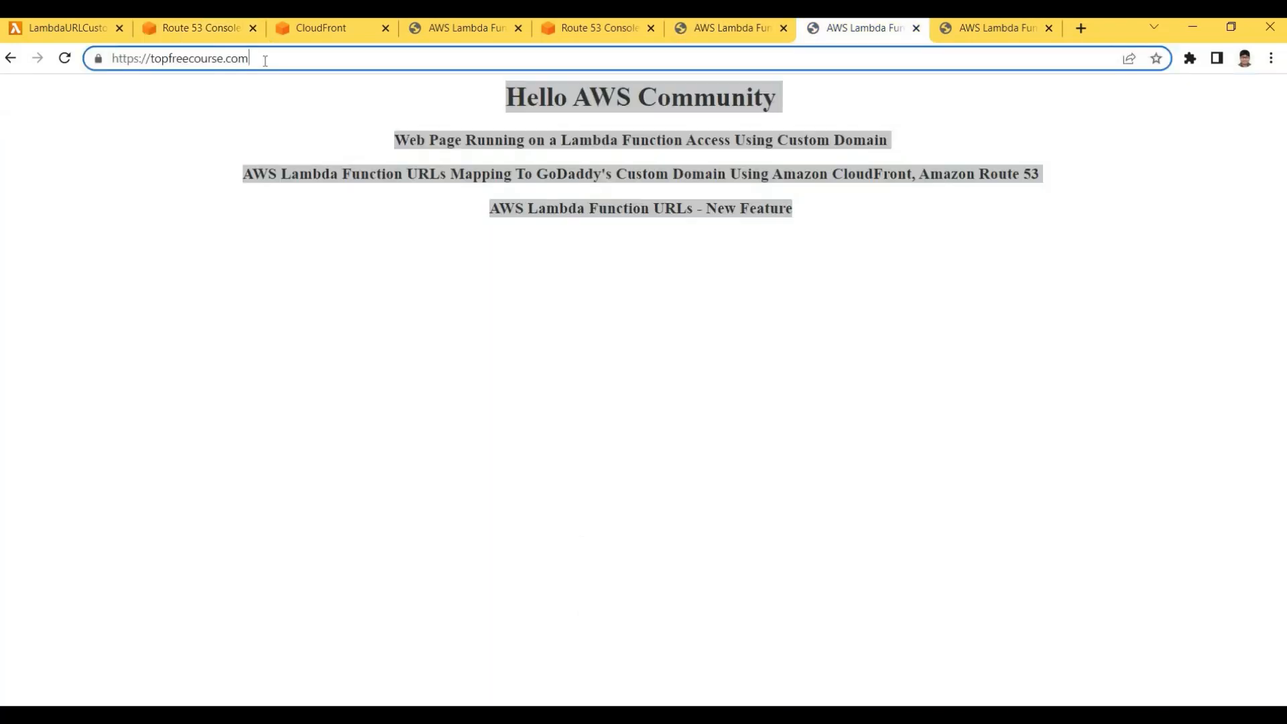
left_click_drag(720, 205, 793, 207)
left_click(804, 209)
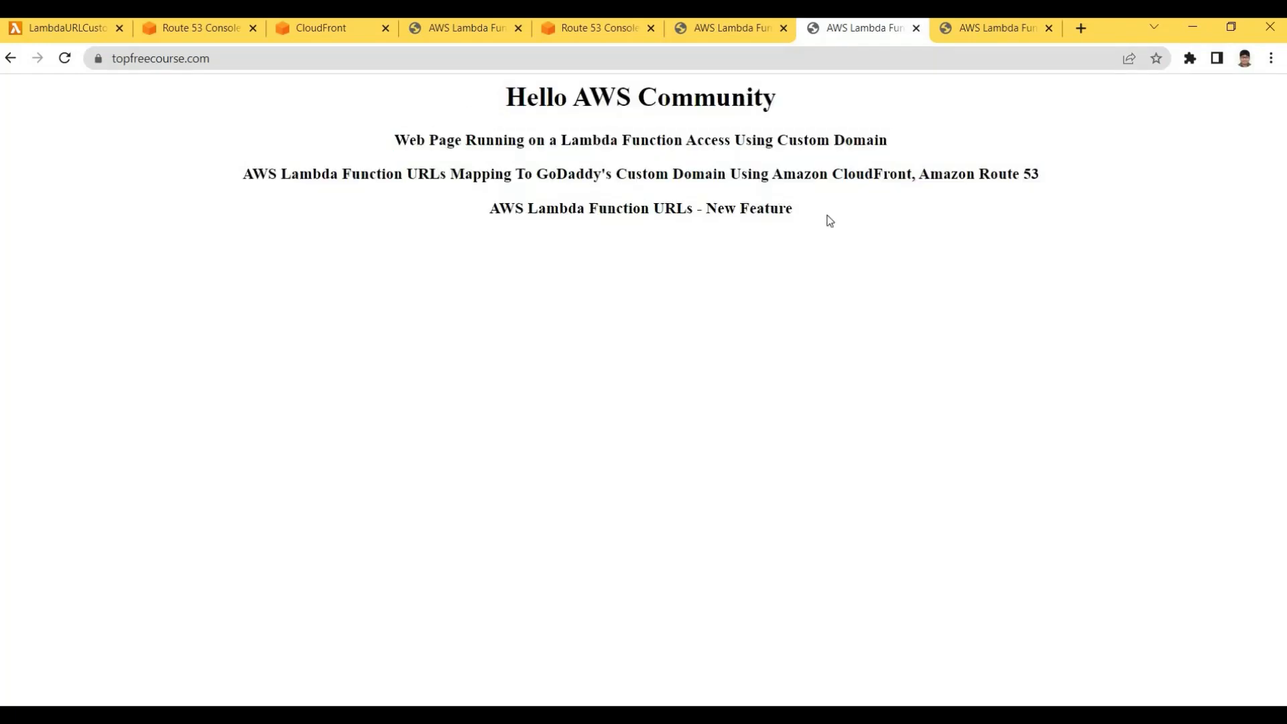
left_click_drag(481, 114, 656, 171)
left_click(419, 112)
left_click(456, 136)
left_click(326, 137)
Highlight the full https topfreecourse.com address in the address bar
key("ctrl+l")
left_click_drag(224, 55, 41, 68)
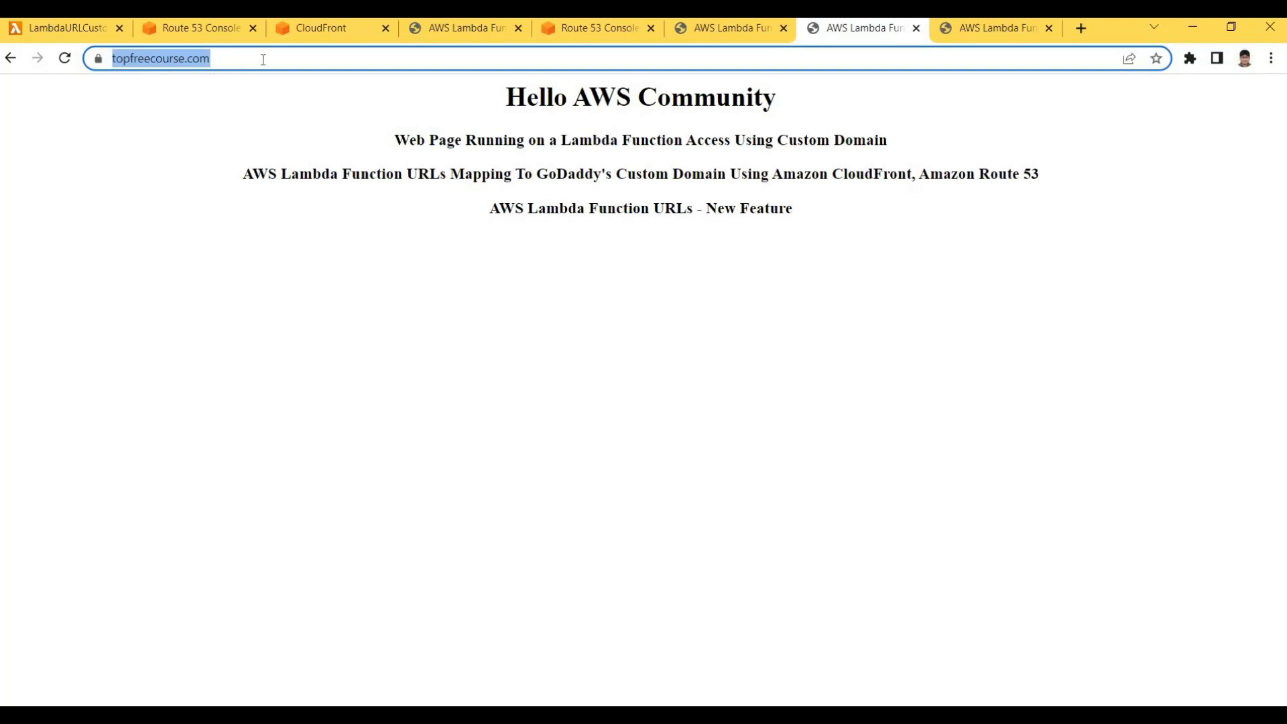
left_click_drag(263, 59, 59, 67)
left_click(464, 153)
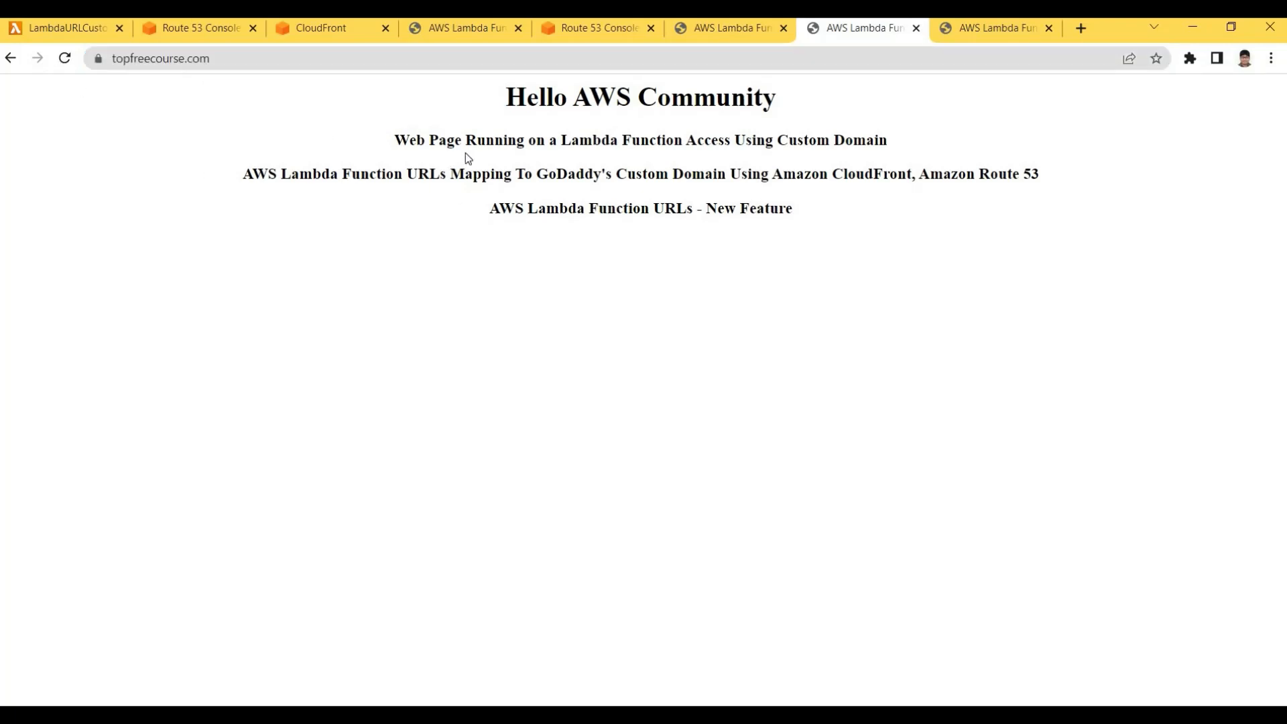